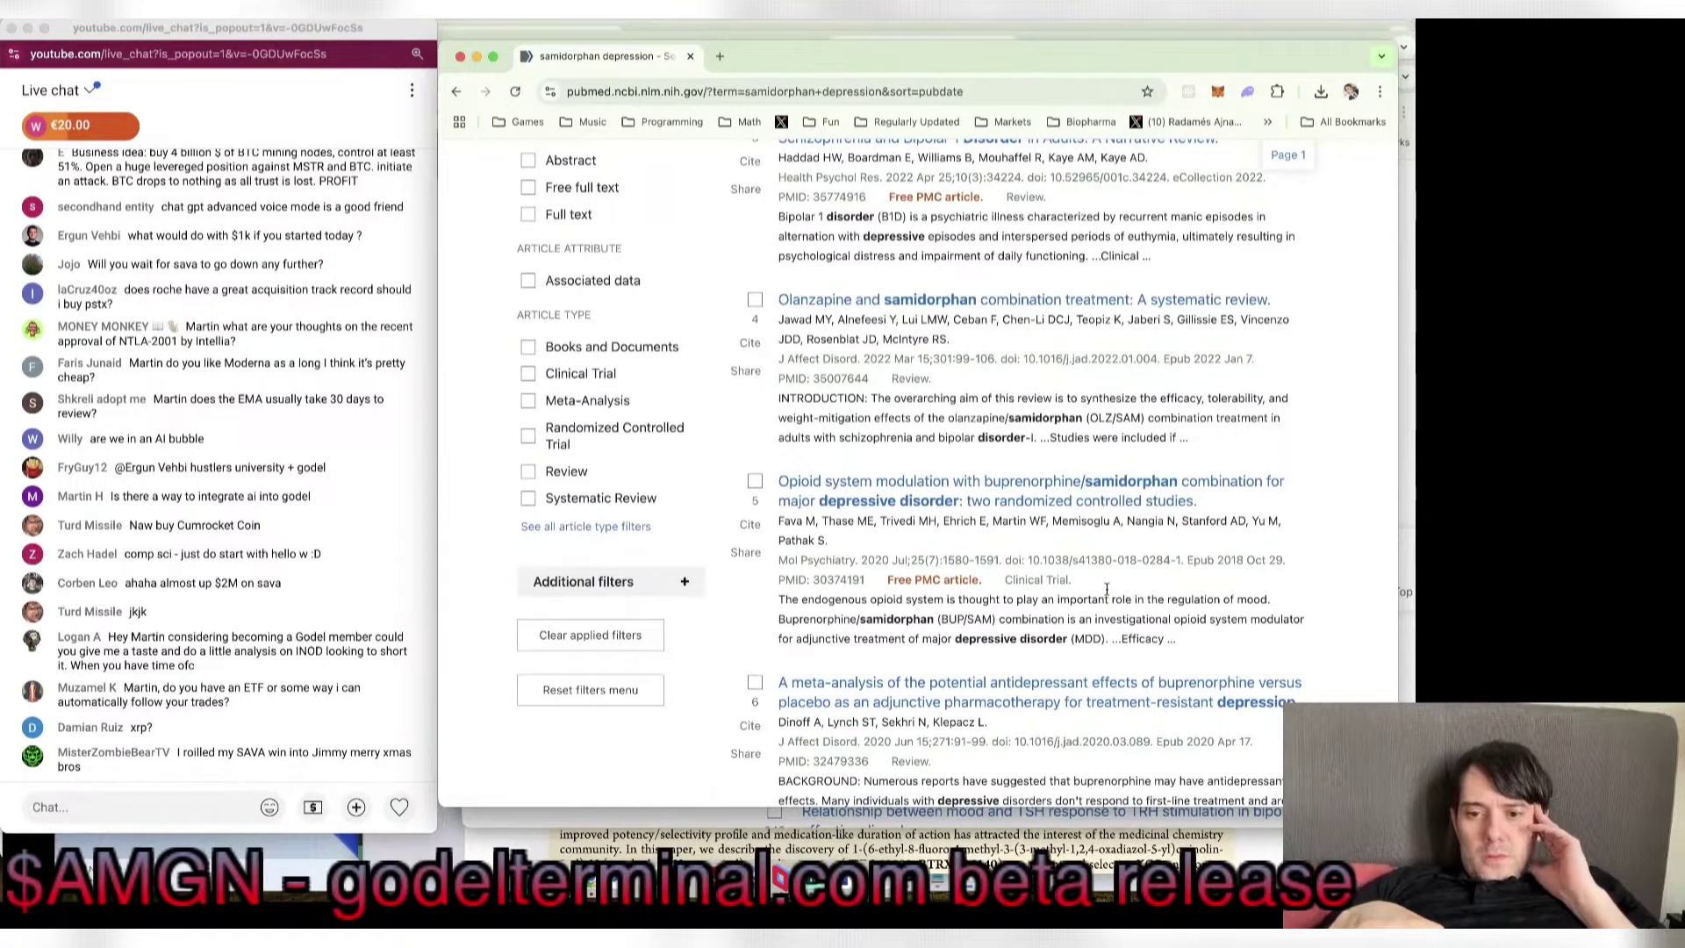
# Step: Open the buprenorphine/samidorphan major depressive disorder trial record in a new window and place it over the search results
pyautogui.scroll(-1, 1106, 590)
pyautogui.rightClick(1049, 445)
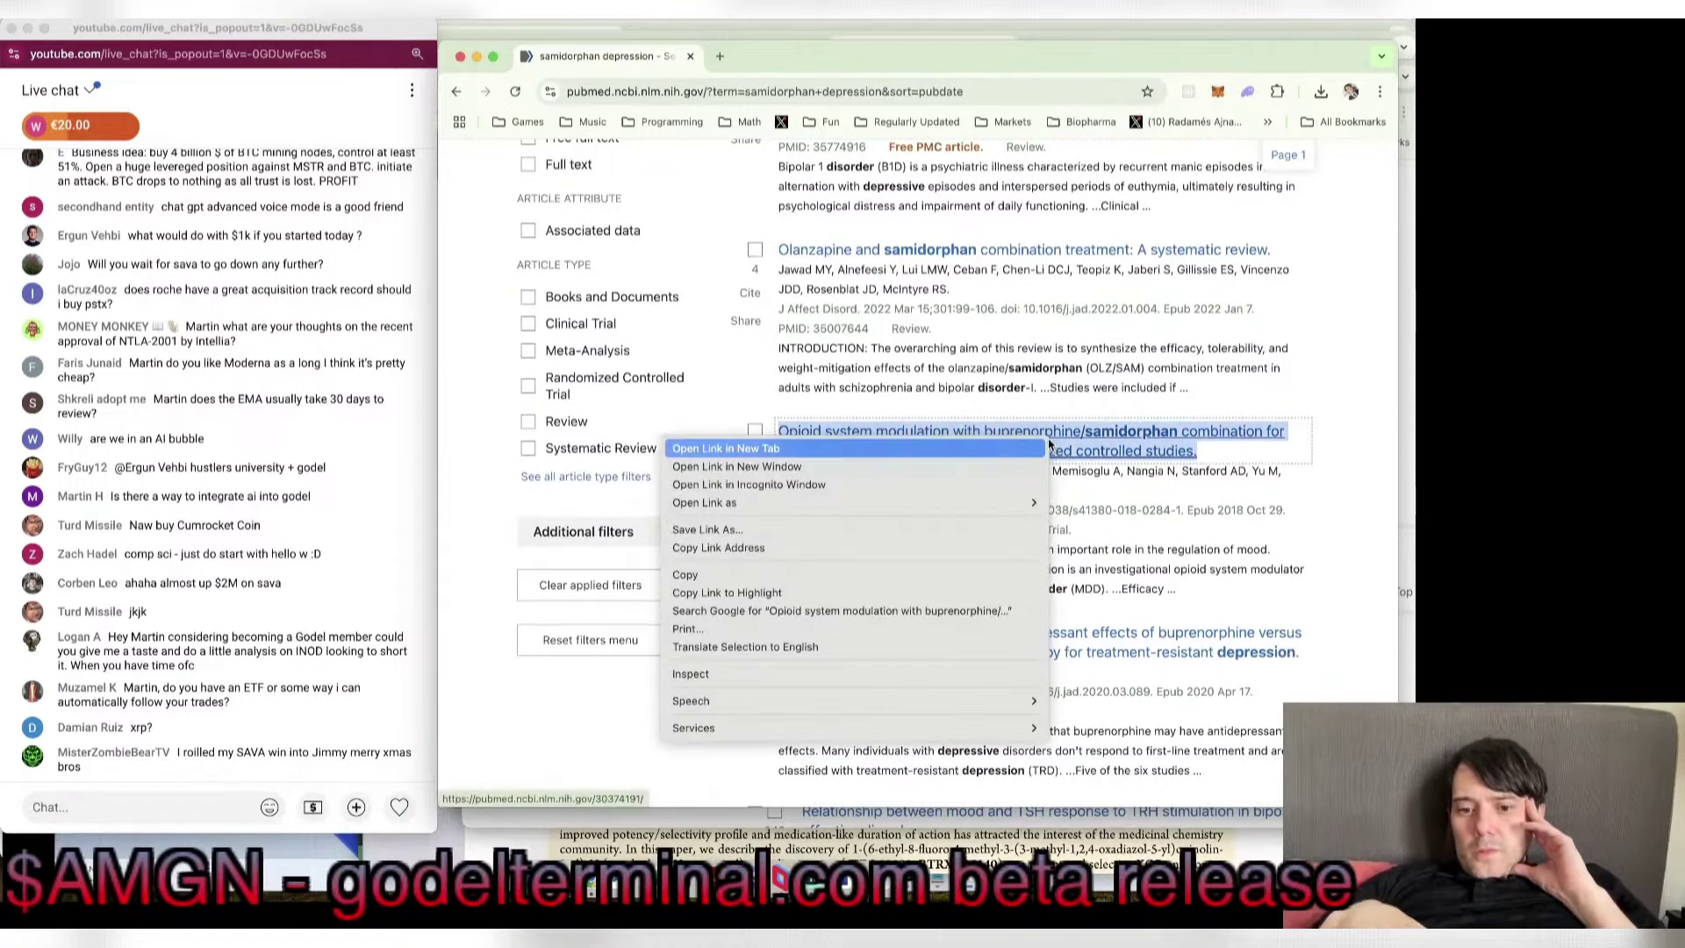
pyautogui.click(1021, 465)
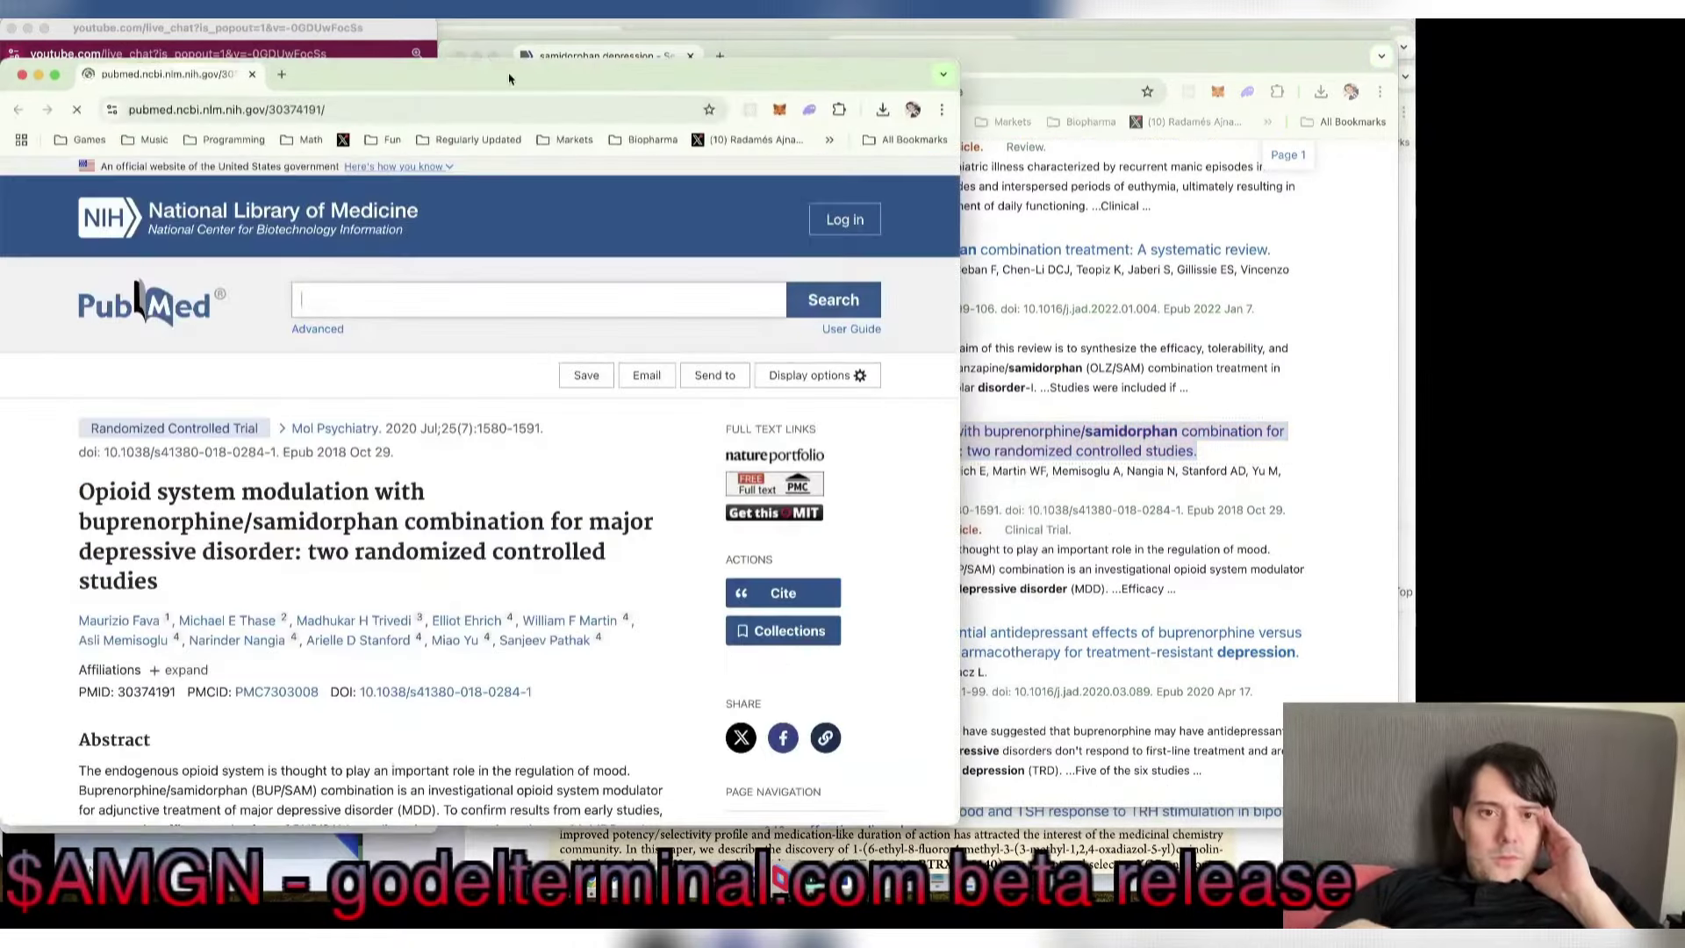
pyautogui.moveTo(509, 79); pyautogui.dragTo(964, 66)
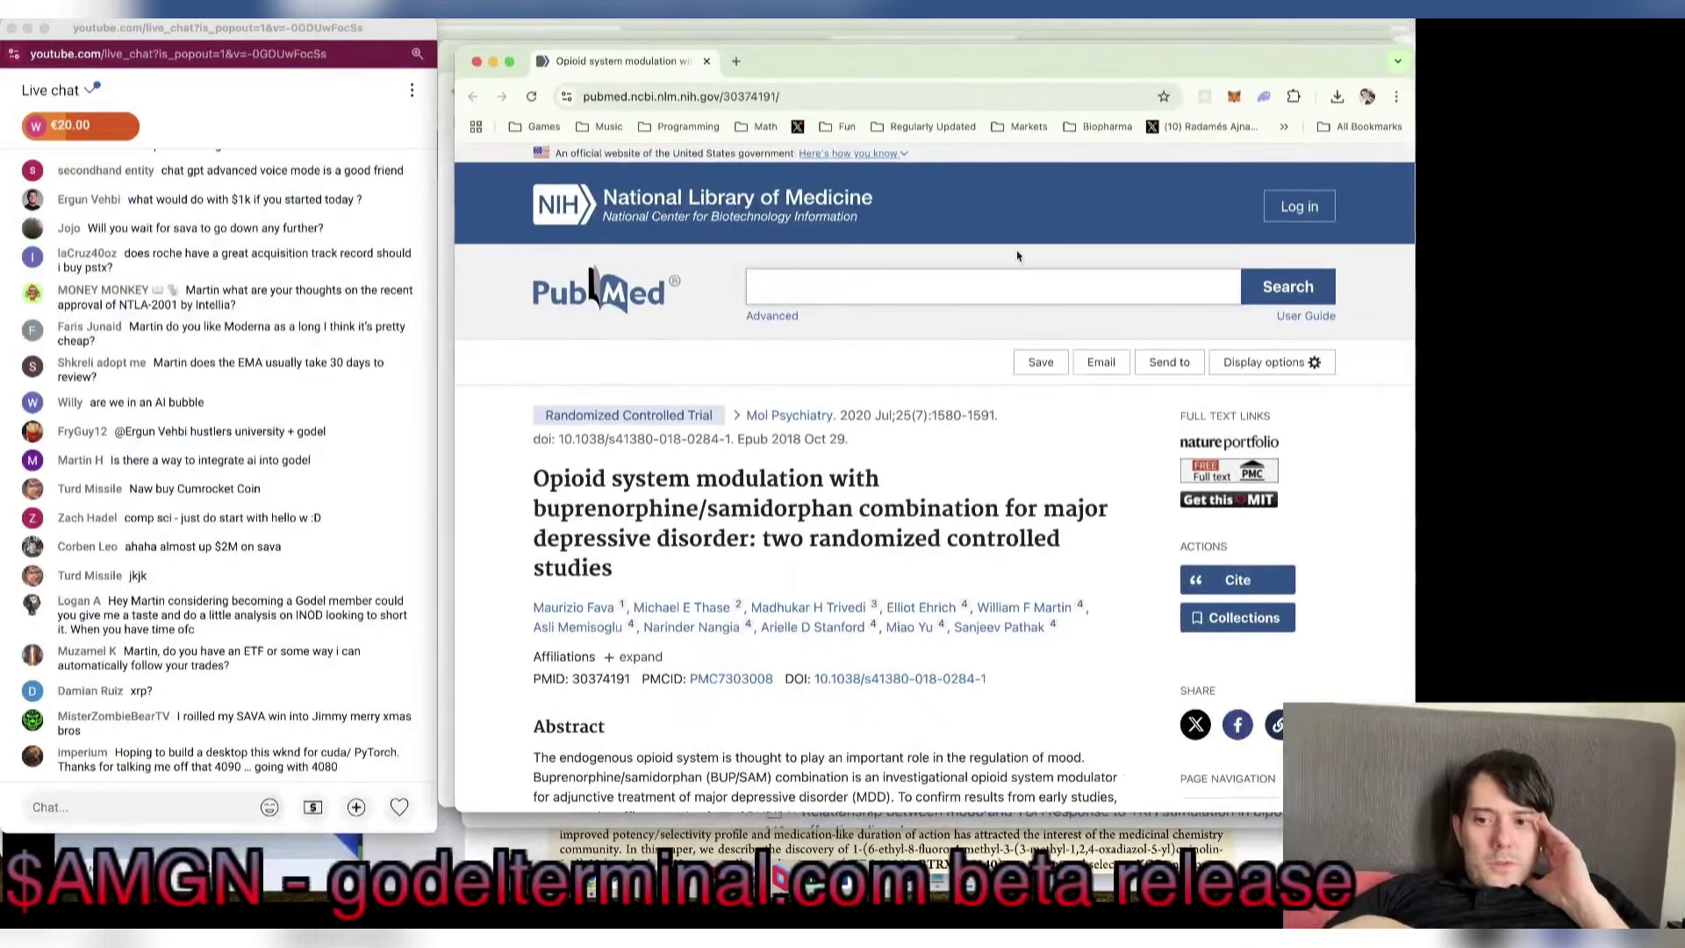
pyautogui.click(1219, 446)
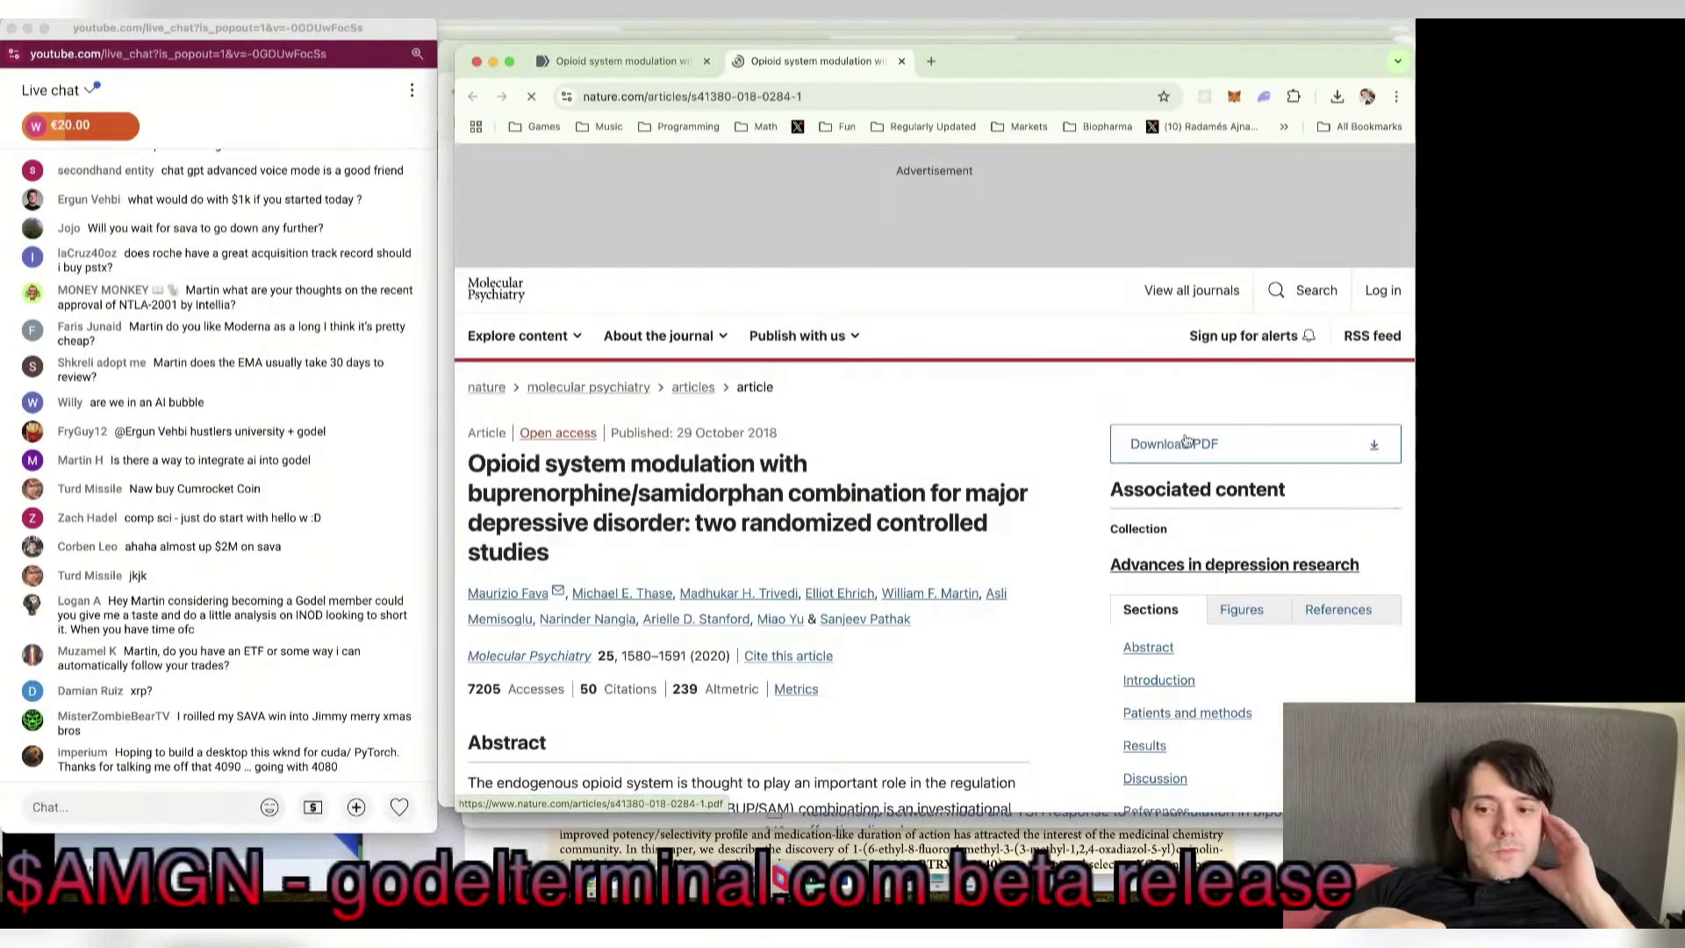
pyautogui.click(1183, 441)
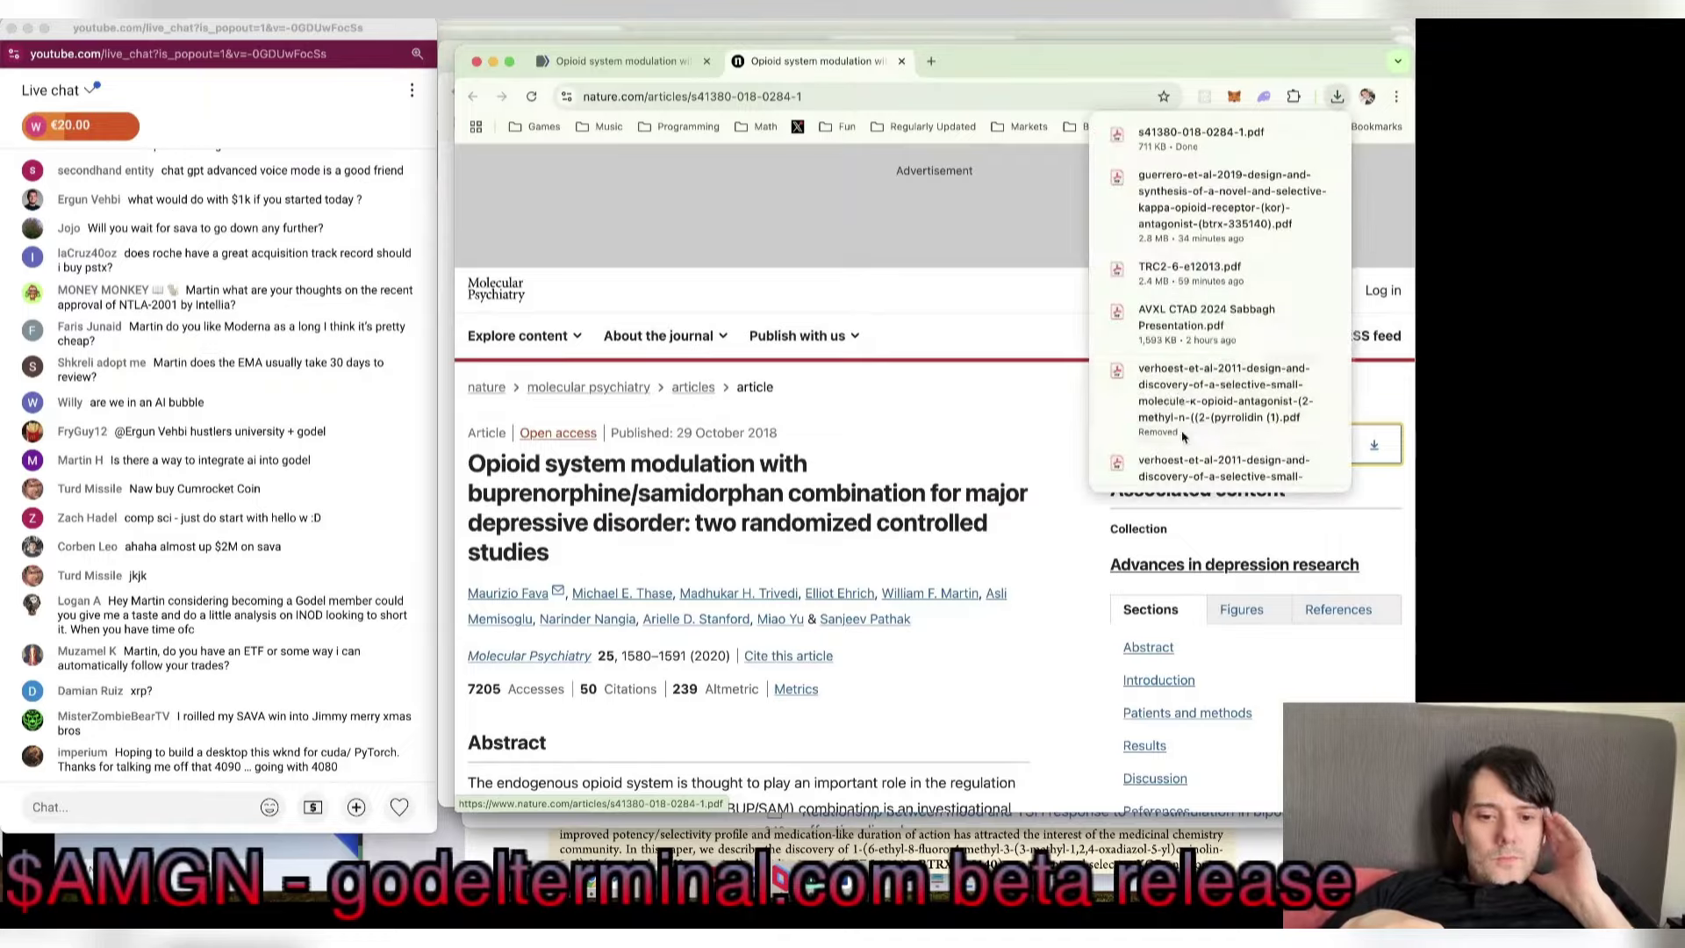
pyautogui.click(1206, 131)
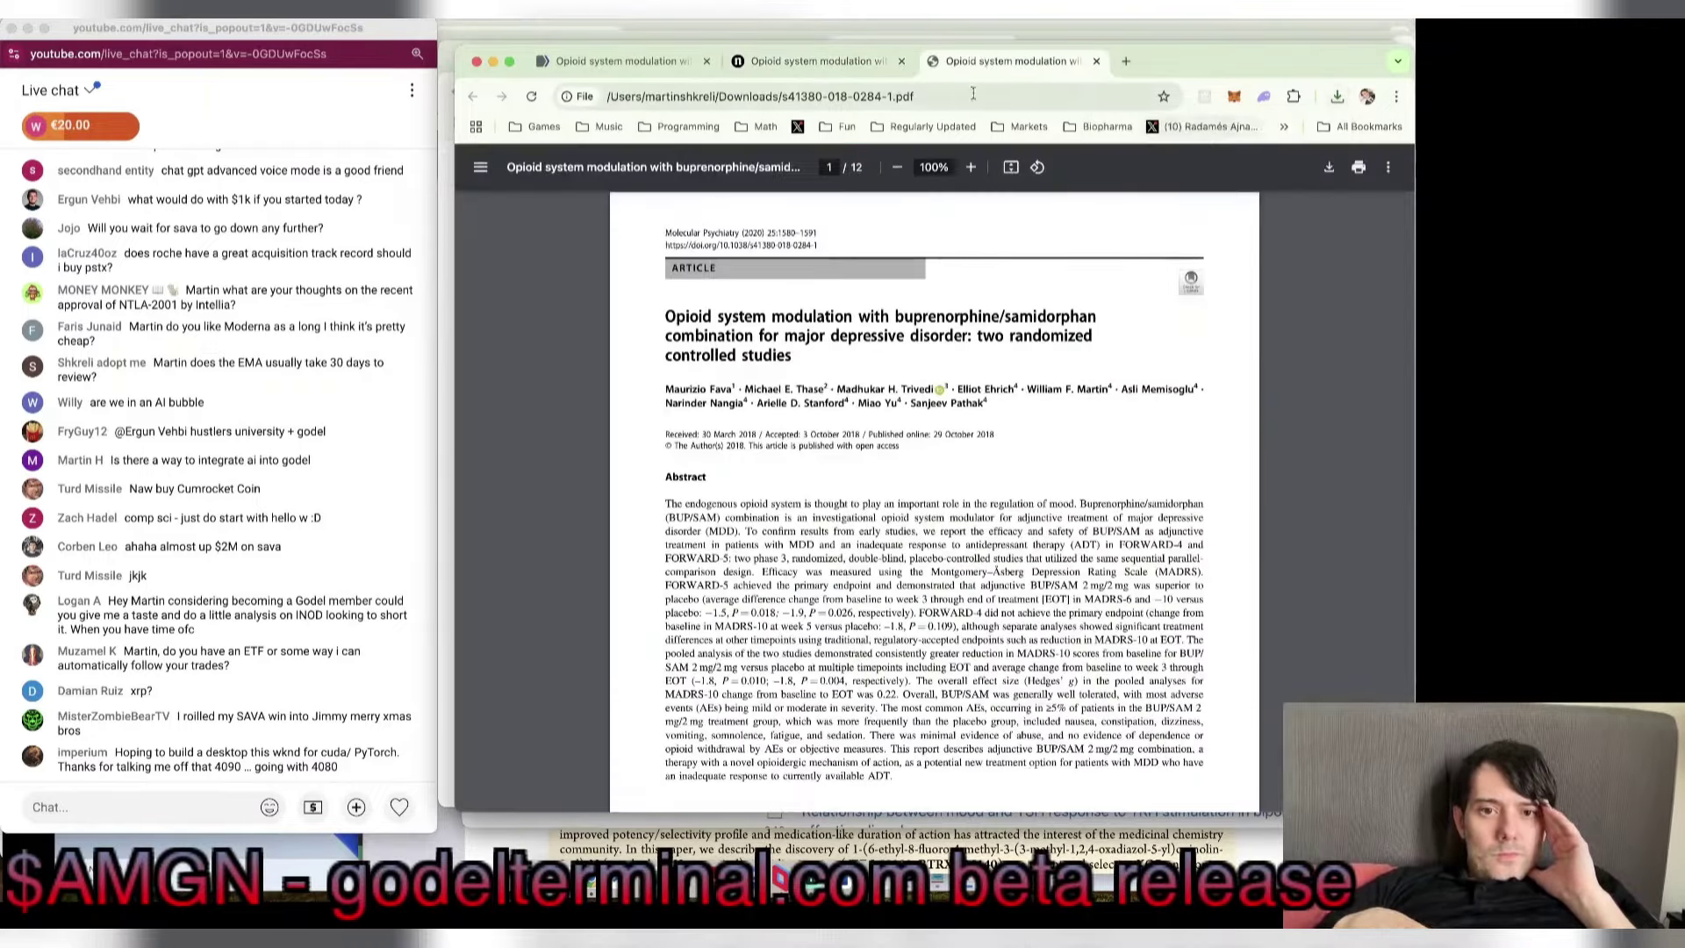
# Step: Read the paper's abstract, the FORWARD-4 and FORWARD-5 study design figure, and the methods sections
pyautogui.scroll(5, 945, 400)
pyautogui.scroll(-5, 945, 399)
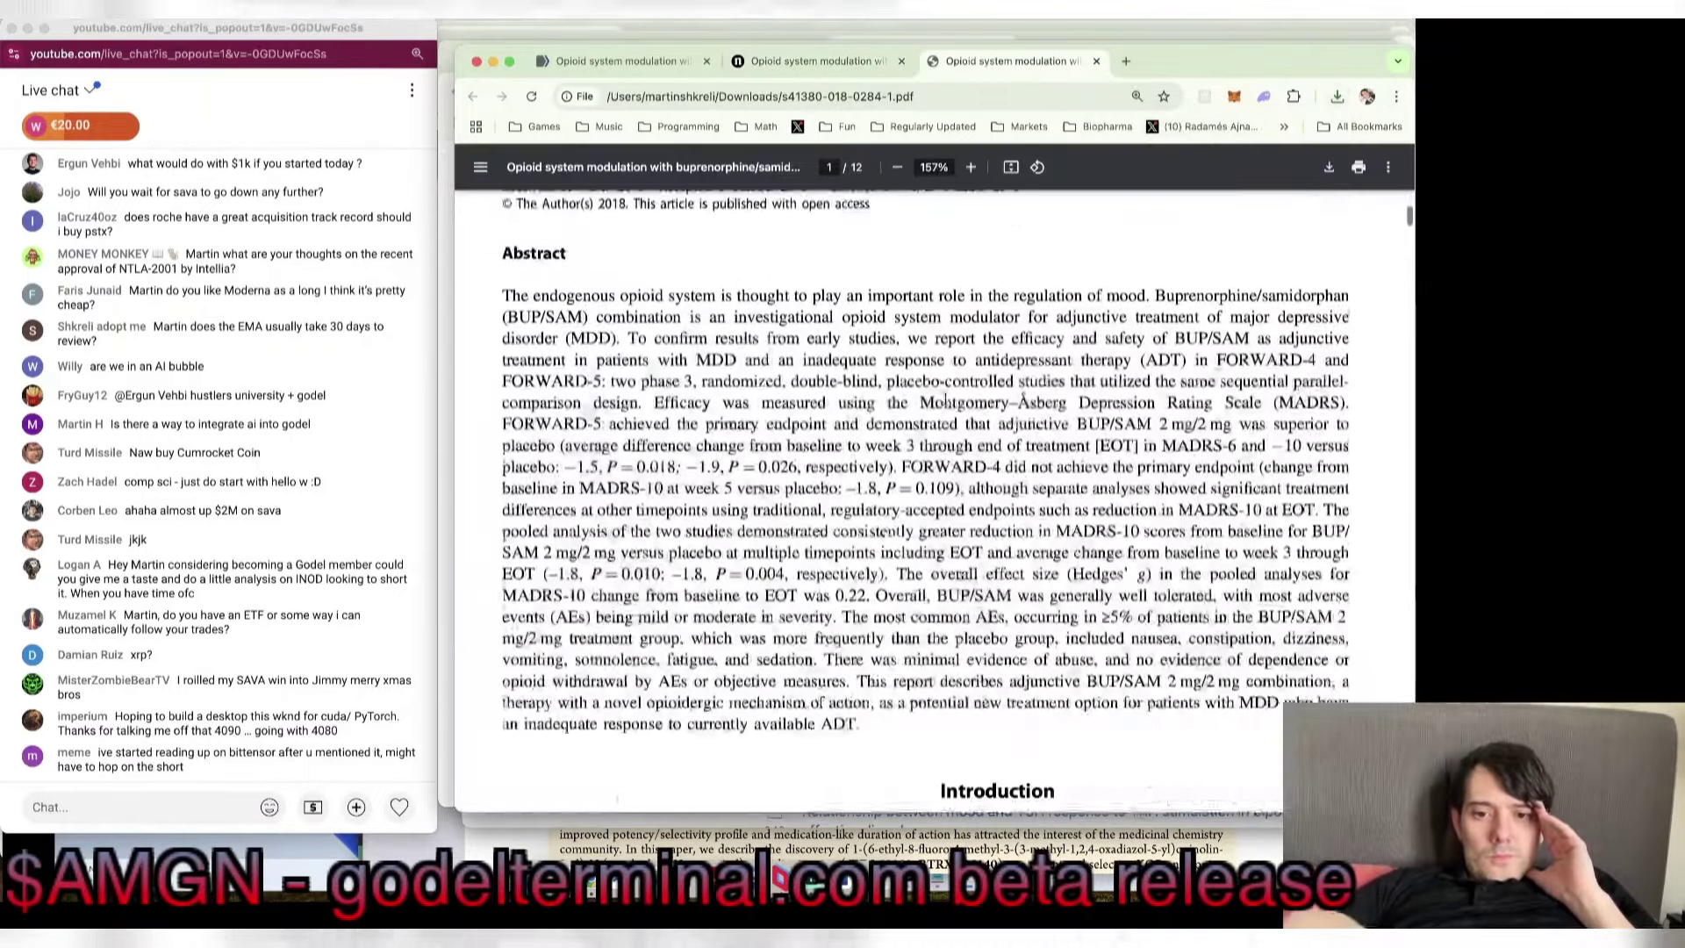
pyautogui.hscroll(-1, 945, 399)
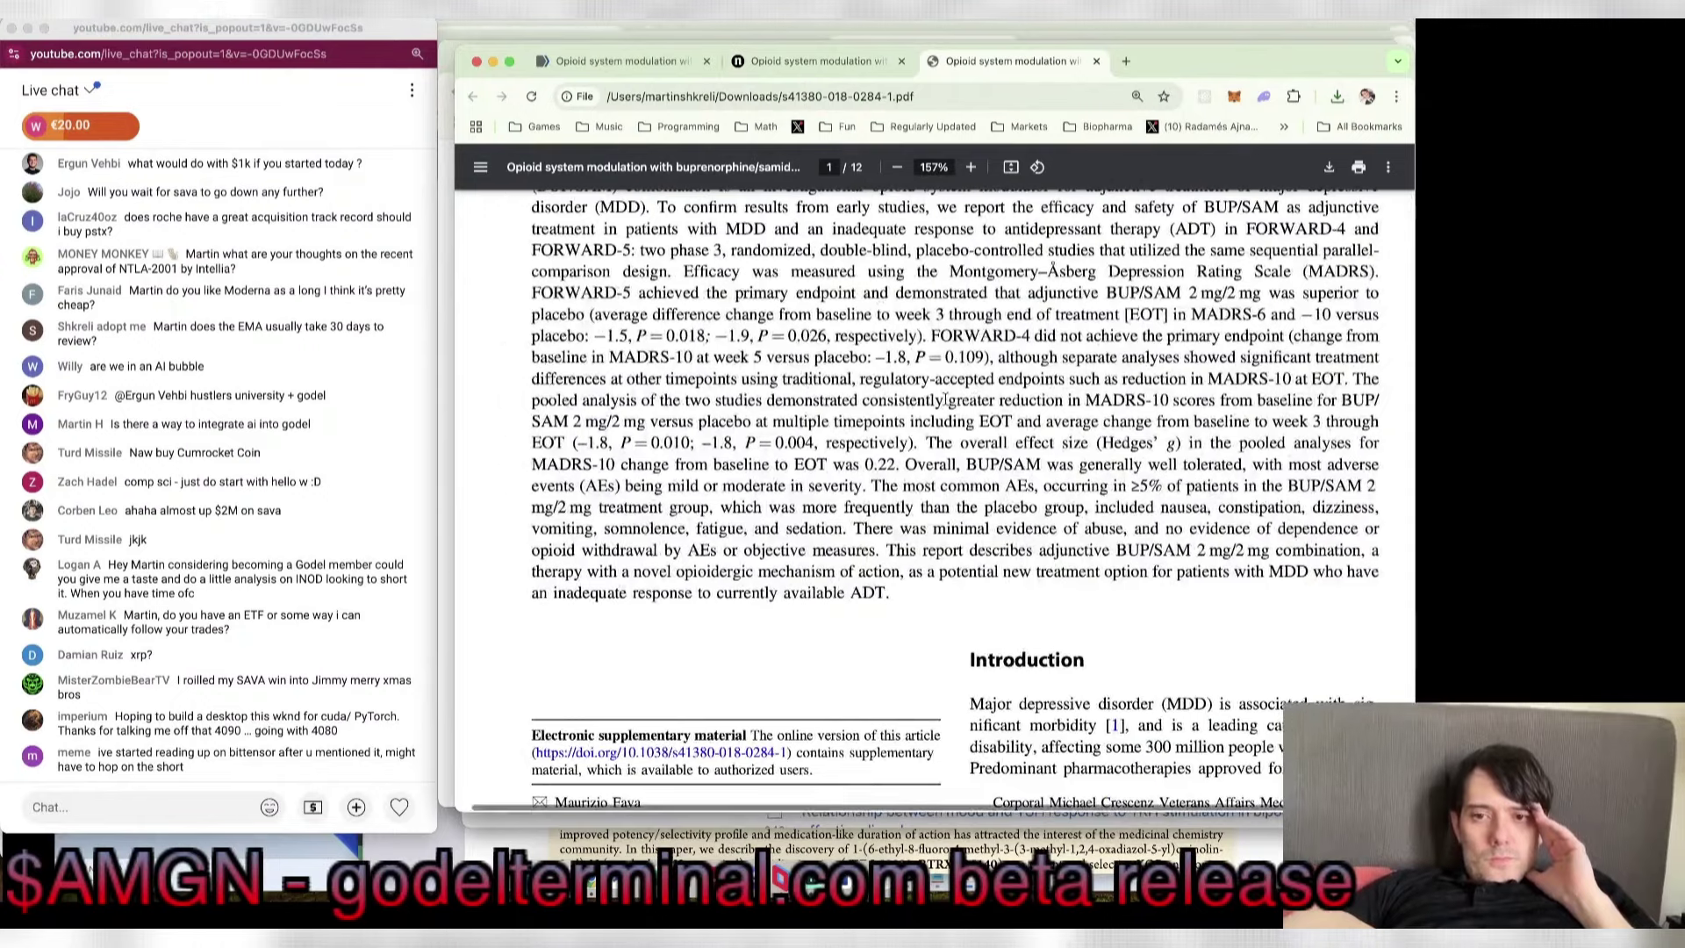
pyautogui.scroll(-1, 945, 399)
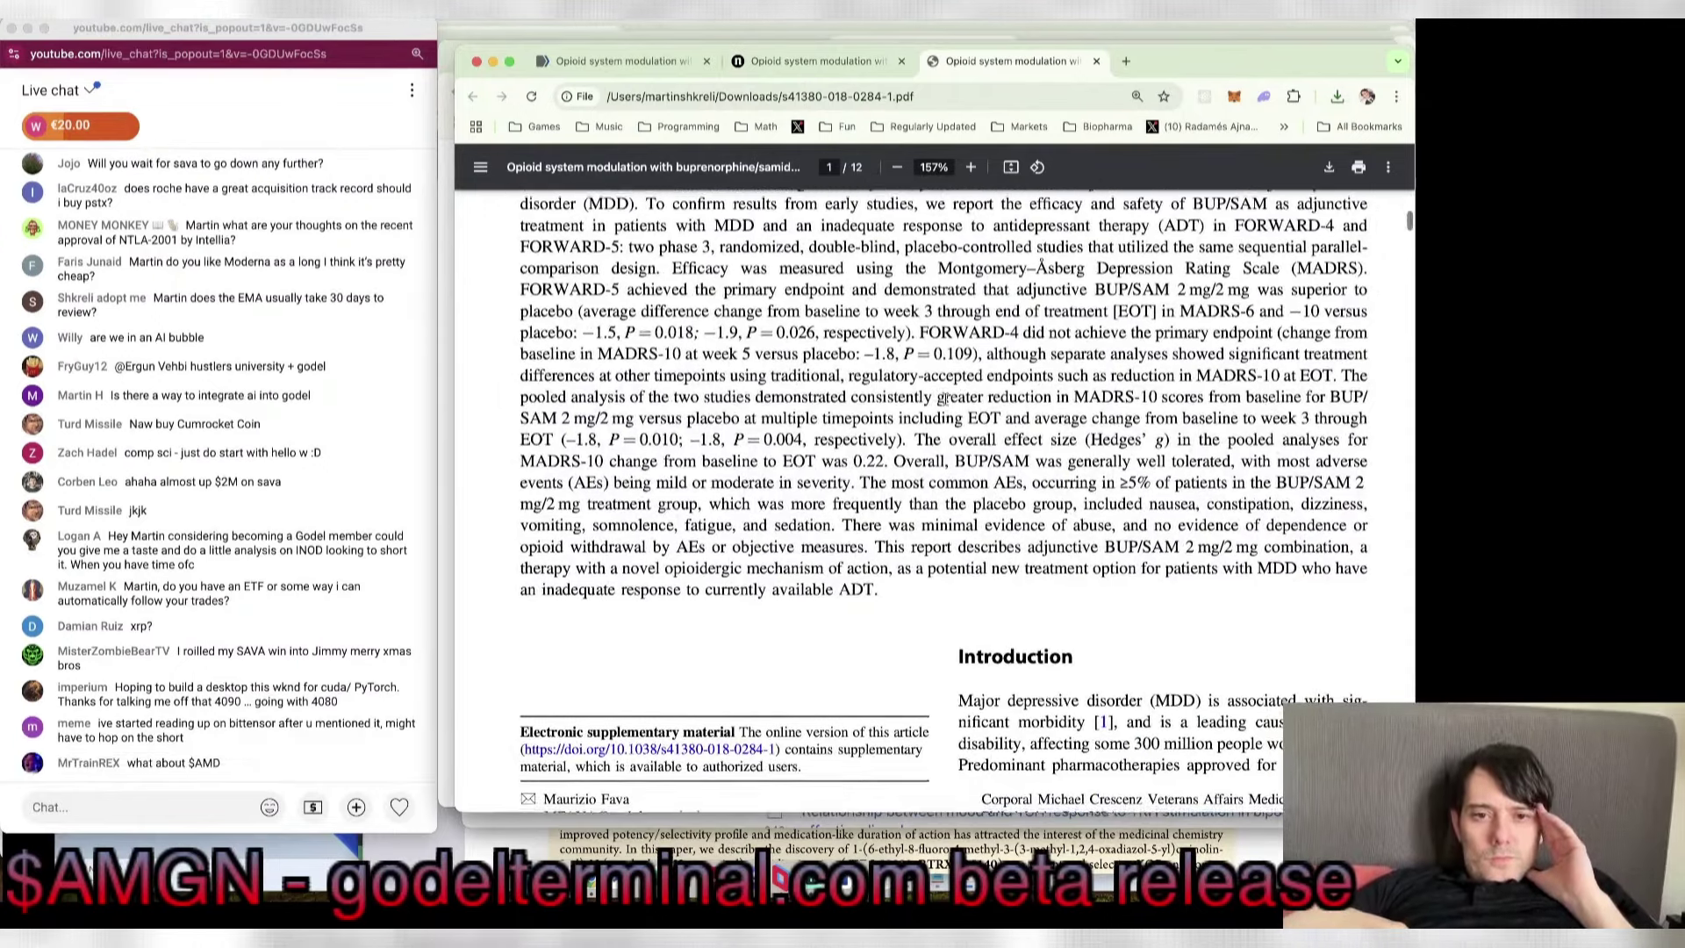
pyautogui.scroll(-15, 945, 399)
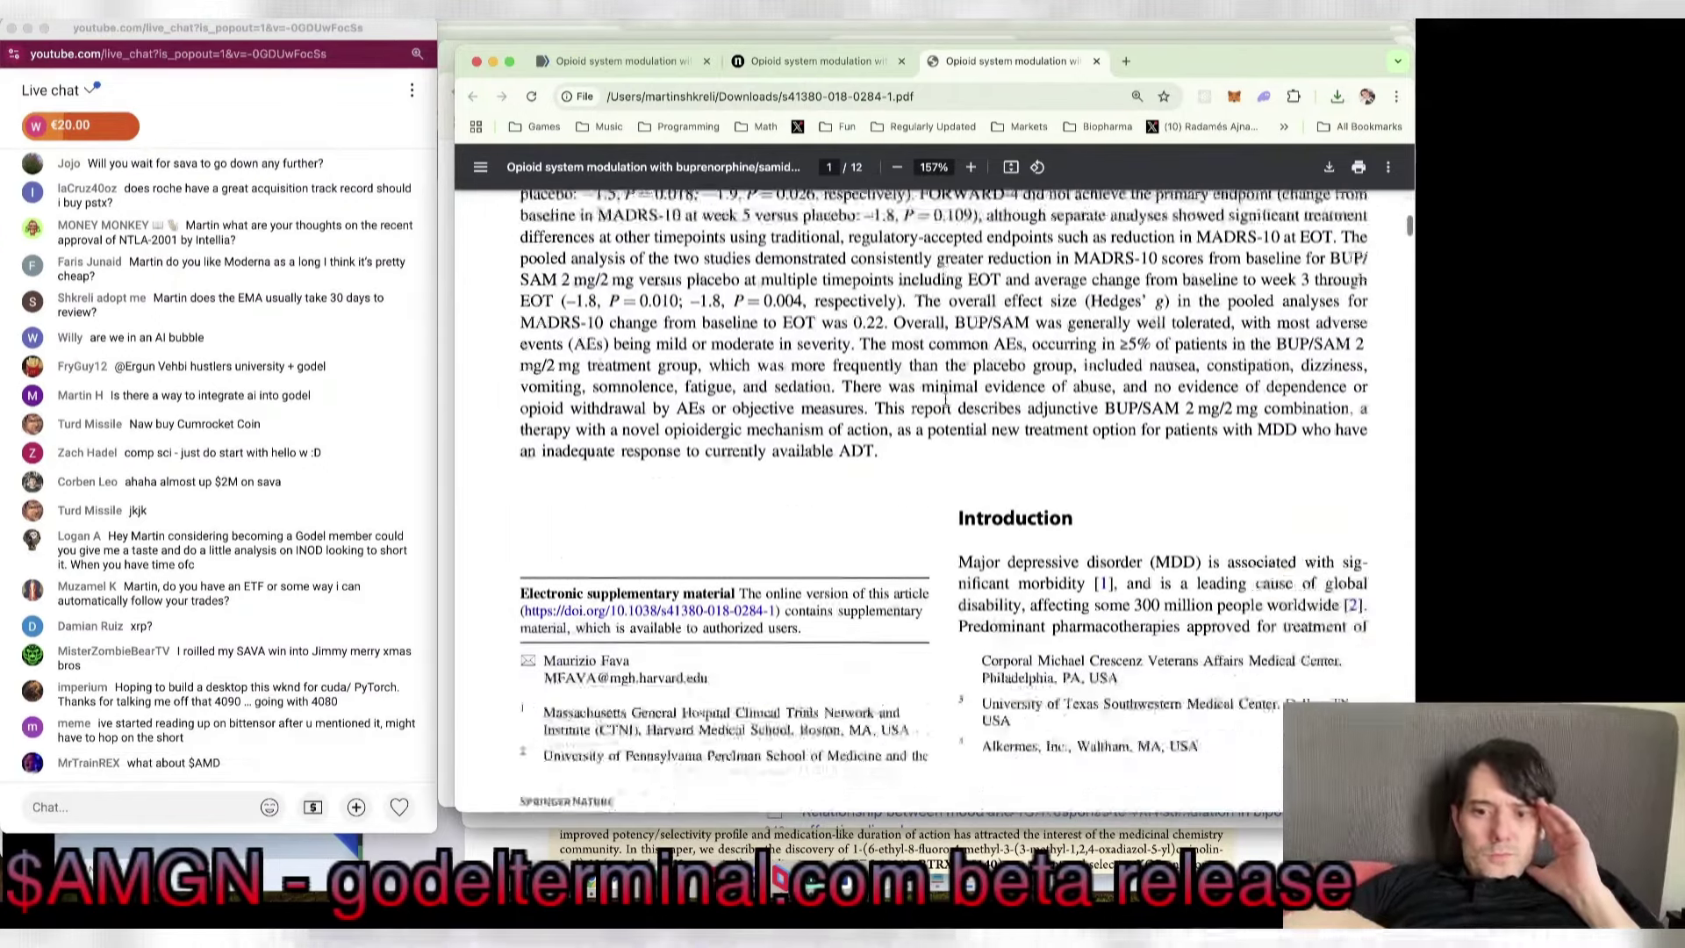
pyautogui.scroll(3, 945, 399)
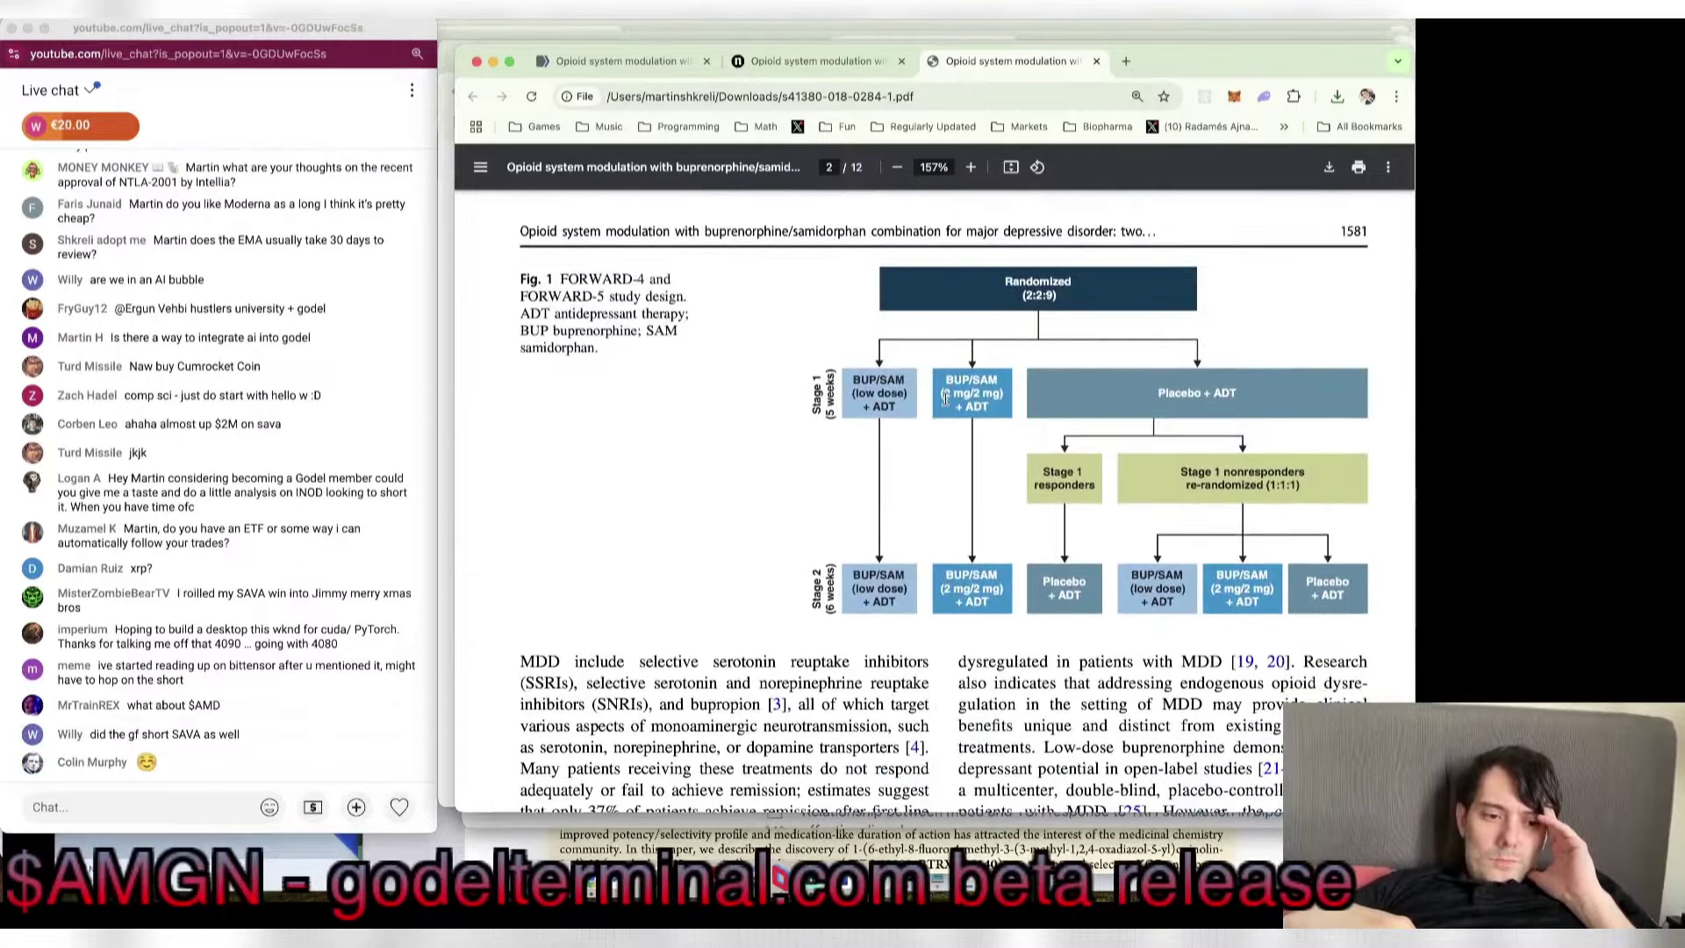
pyautogui.scroll(-20, 945, 400)
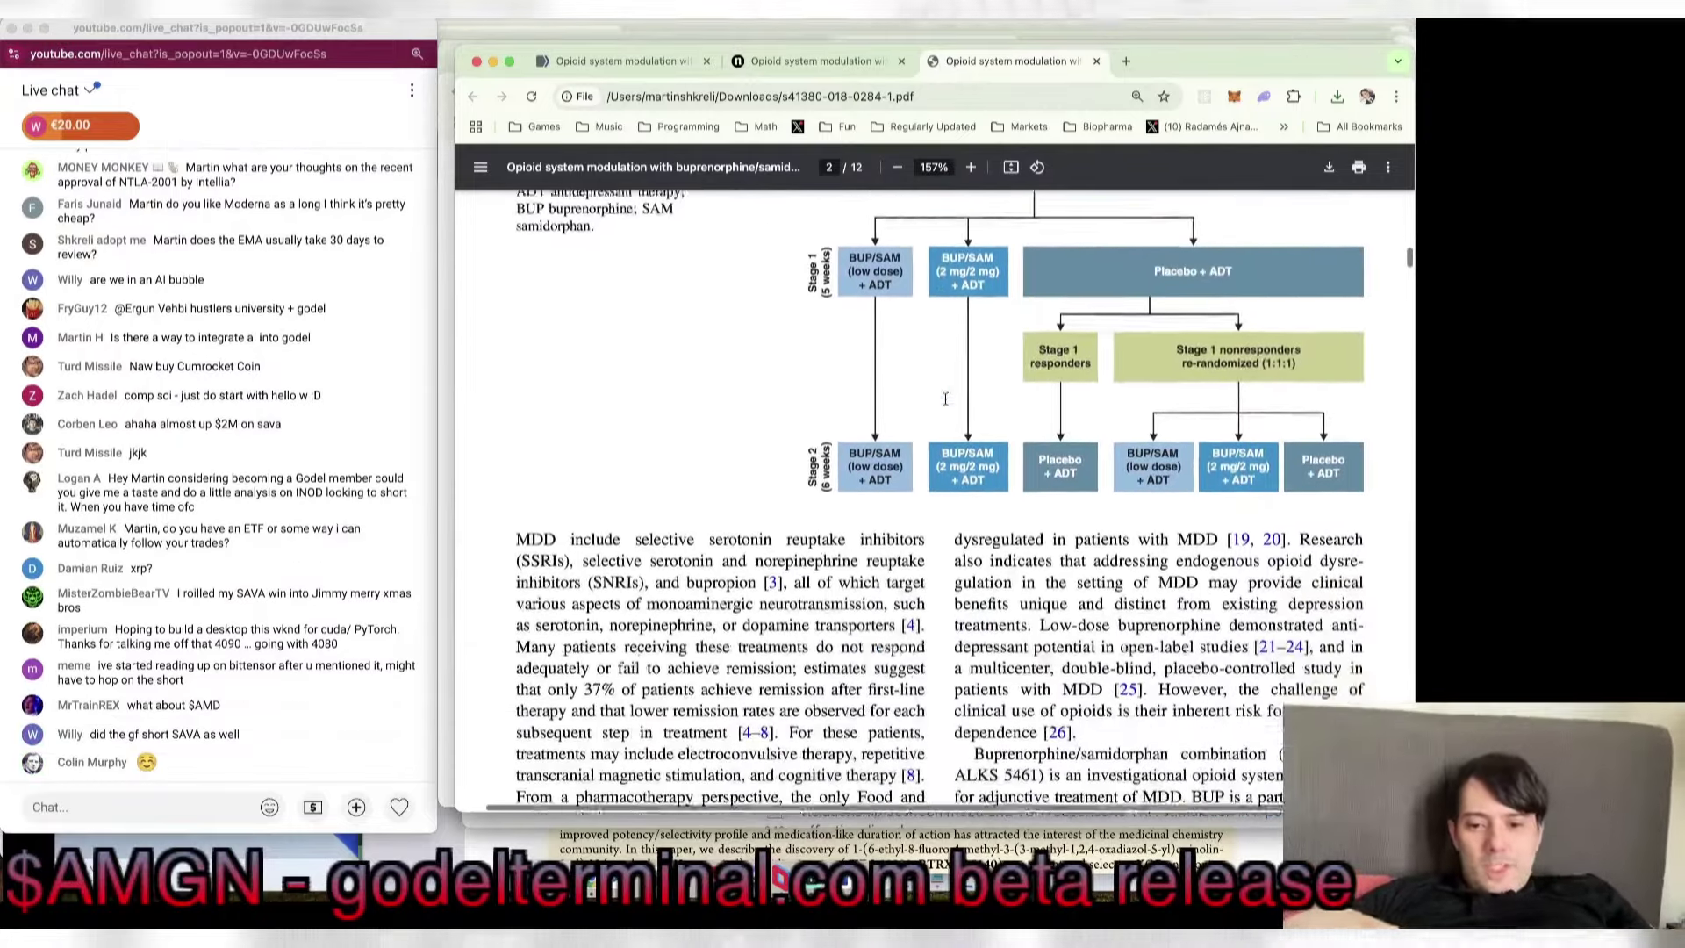
pyautogui.scroll(-4, 945, 399)
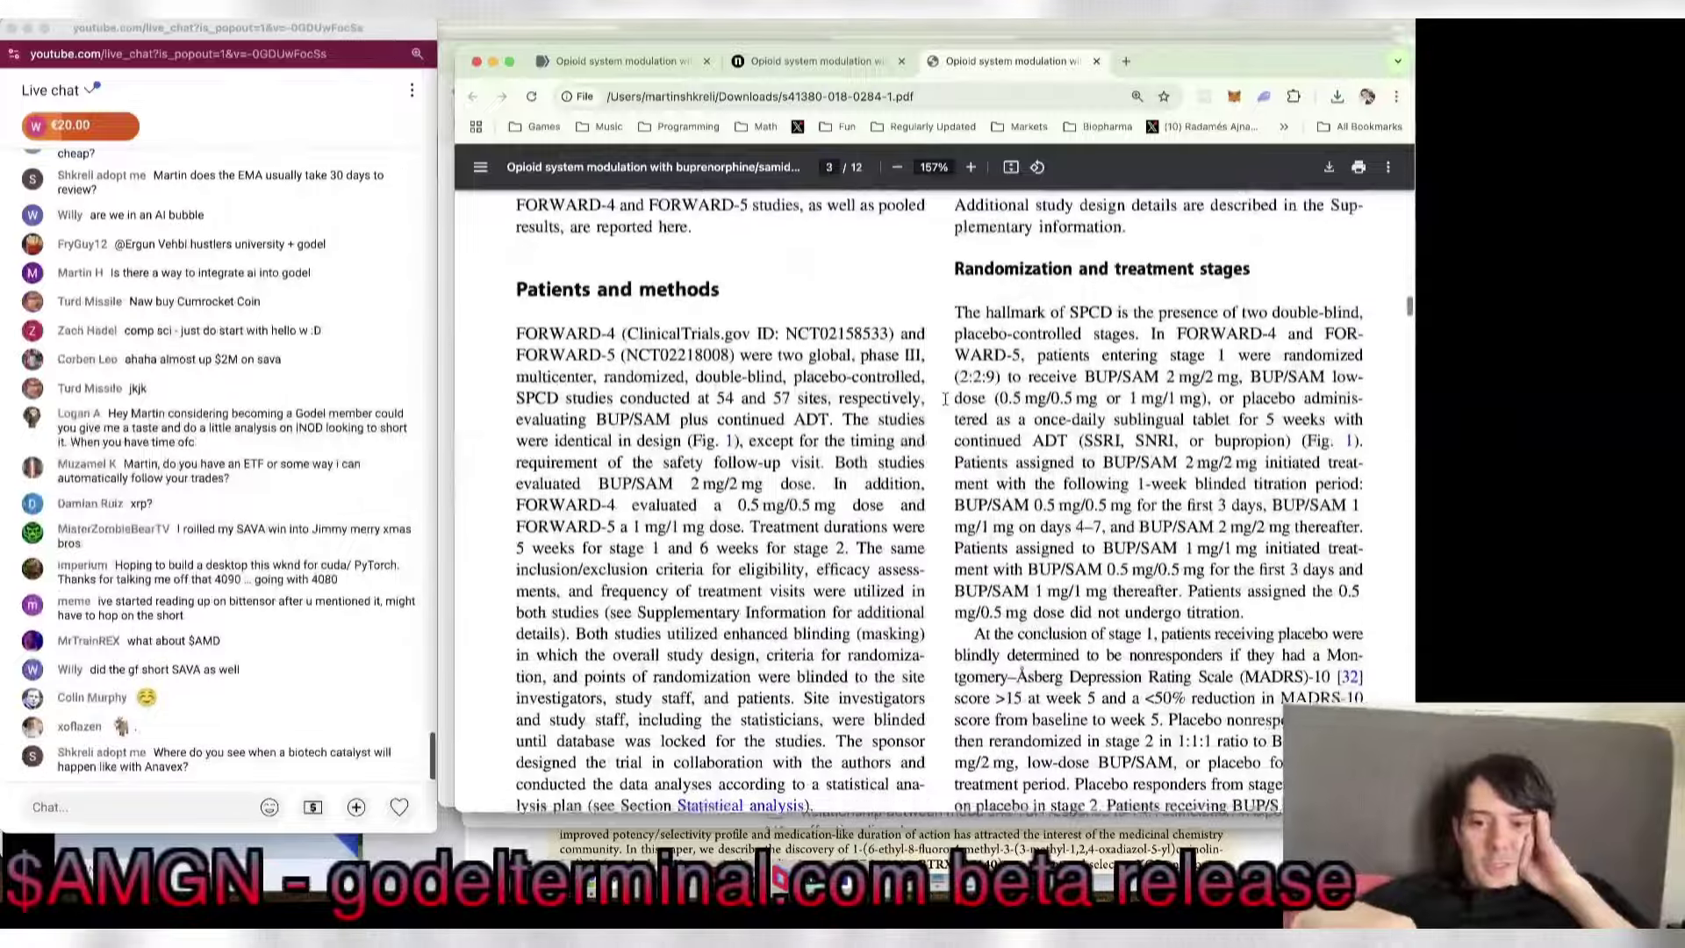
pyautogui.scroll(-15, 945, 399)
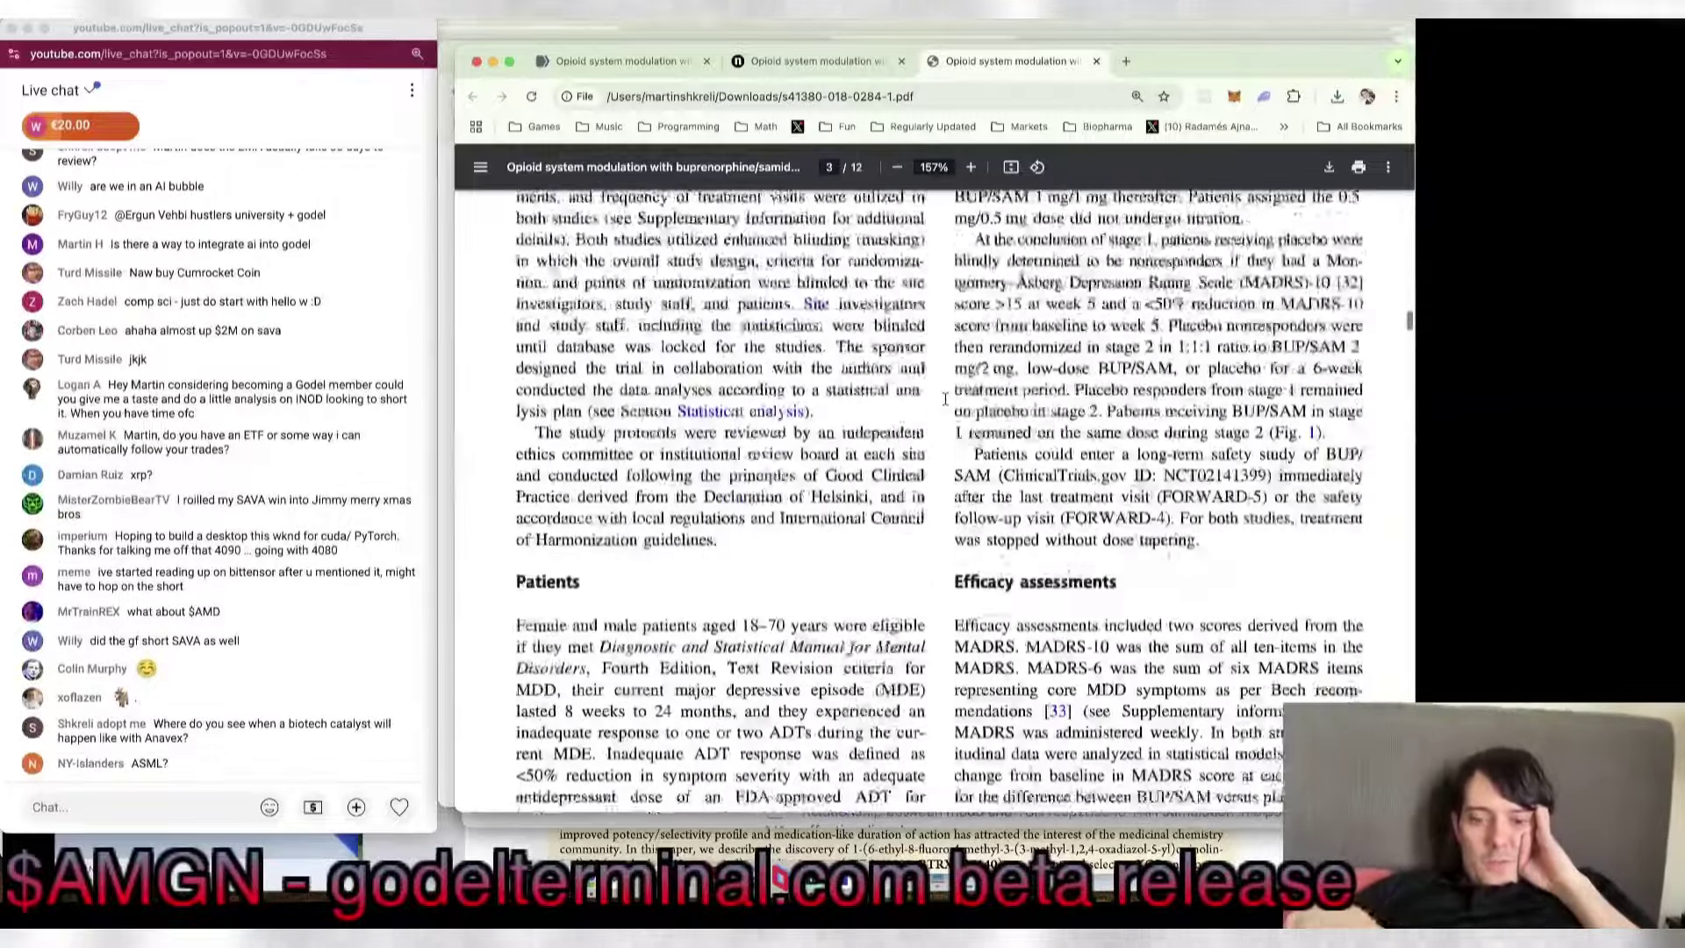
pyautogui.scroll(-6, 944, 399)
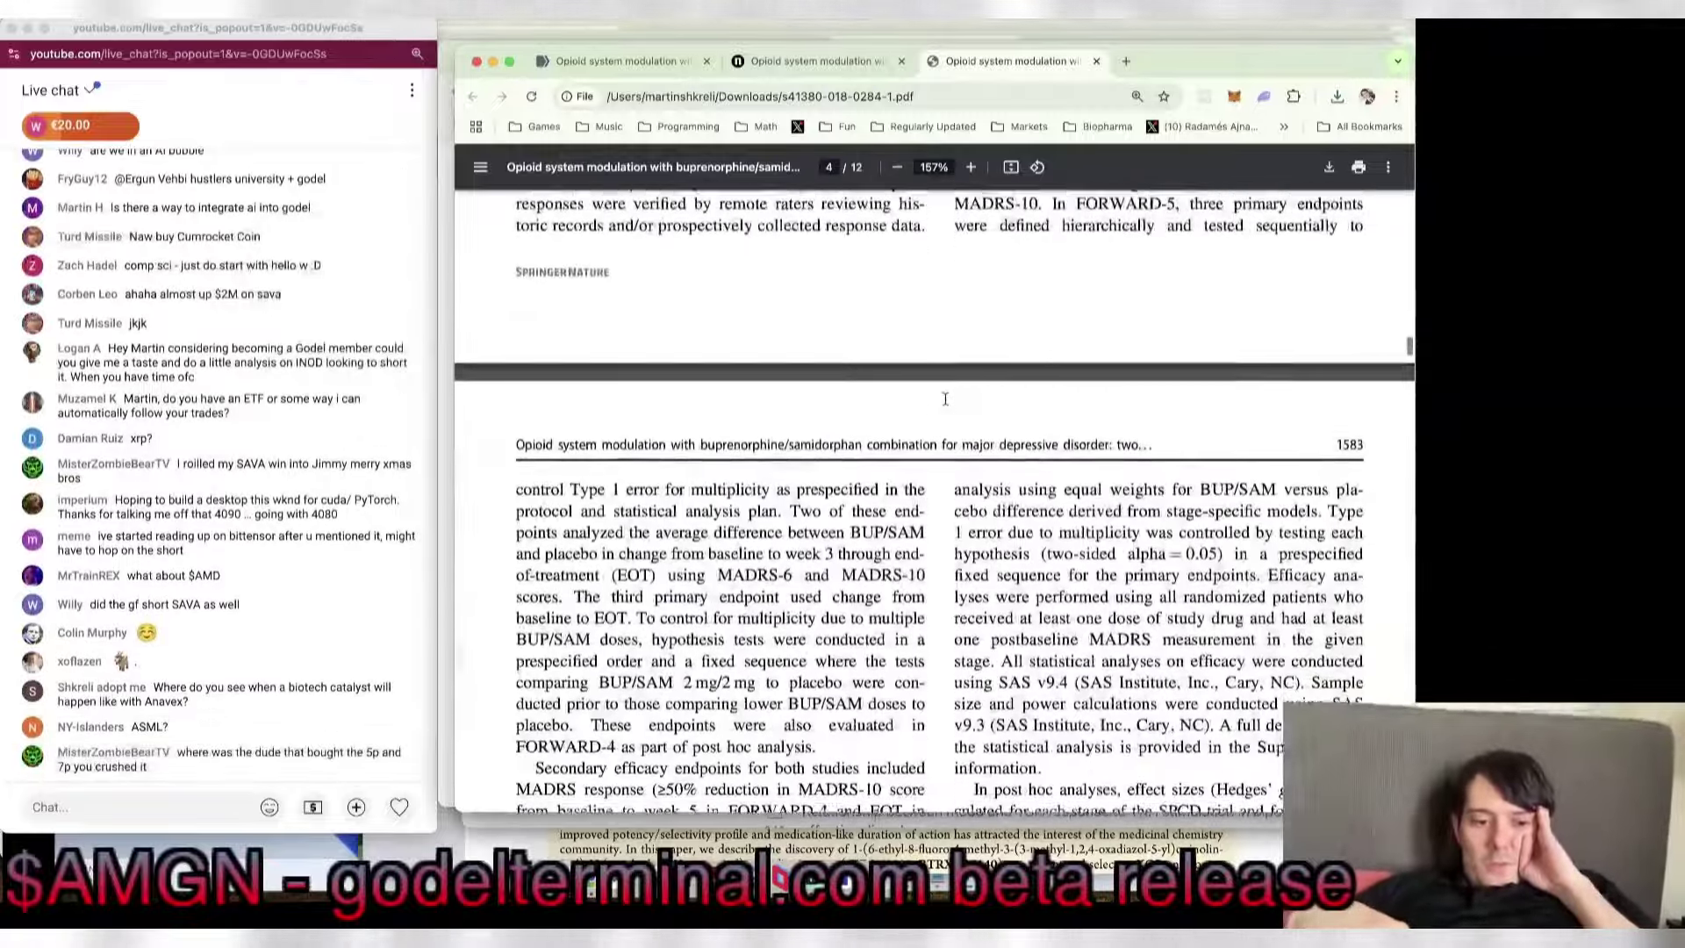
pyautogui.scroll(-6, 945, 400)
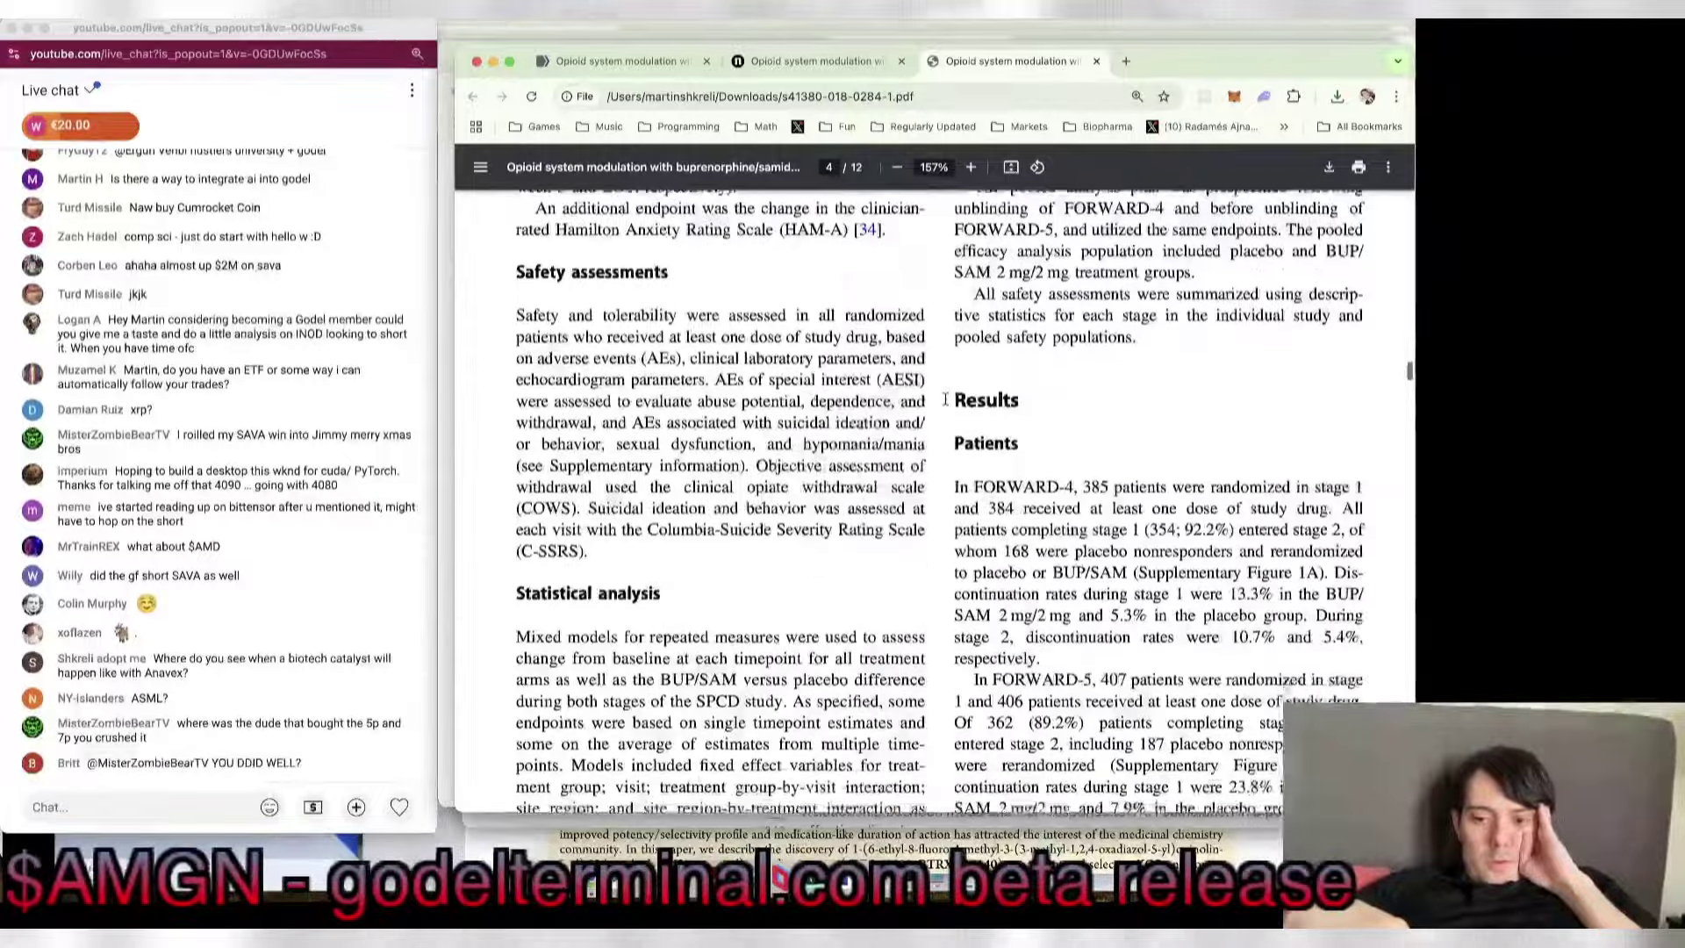
pyautogui.scroll(-12, 945, 399)
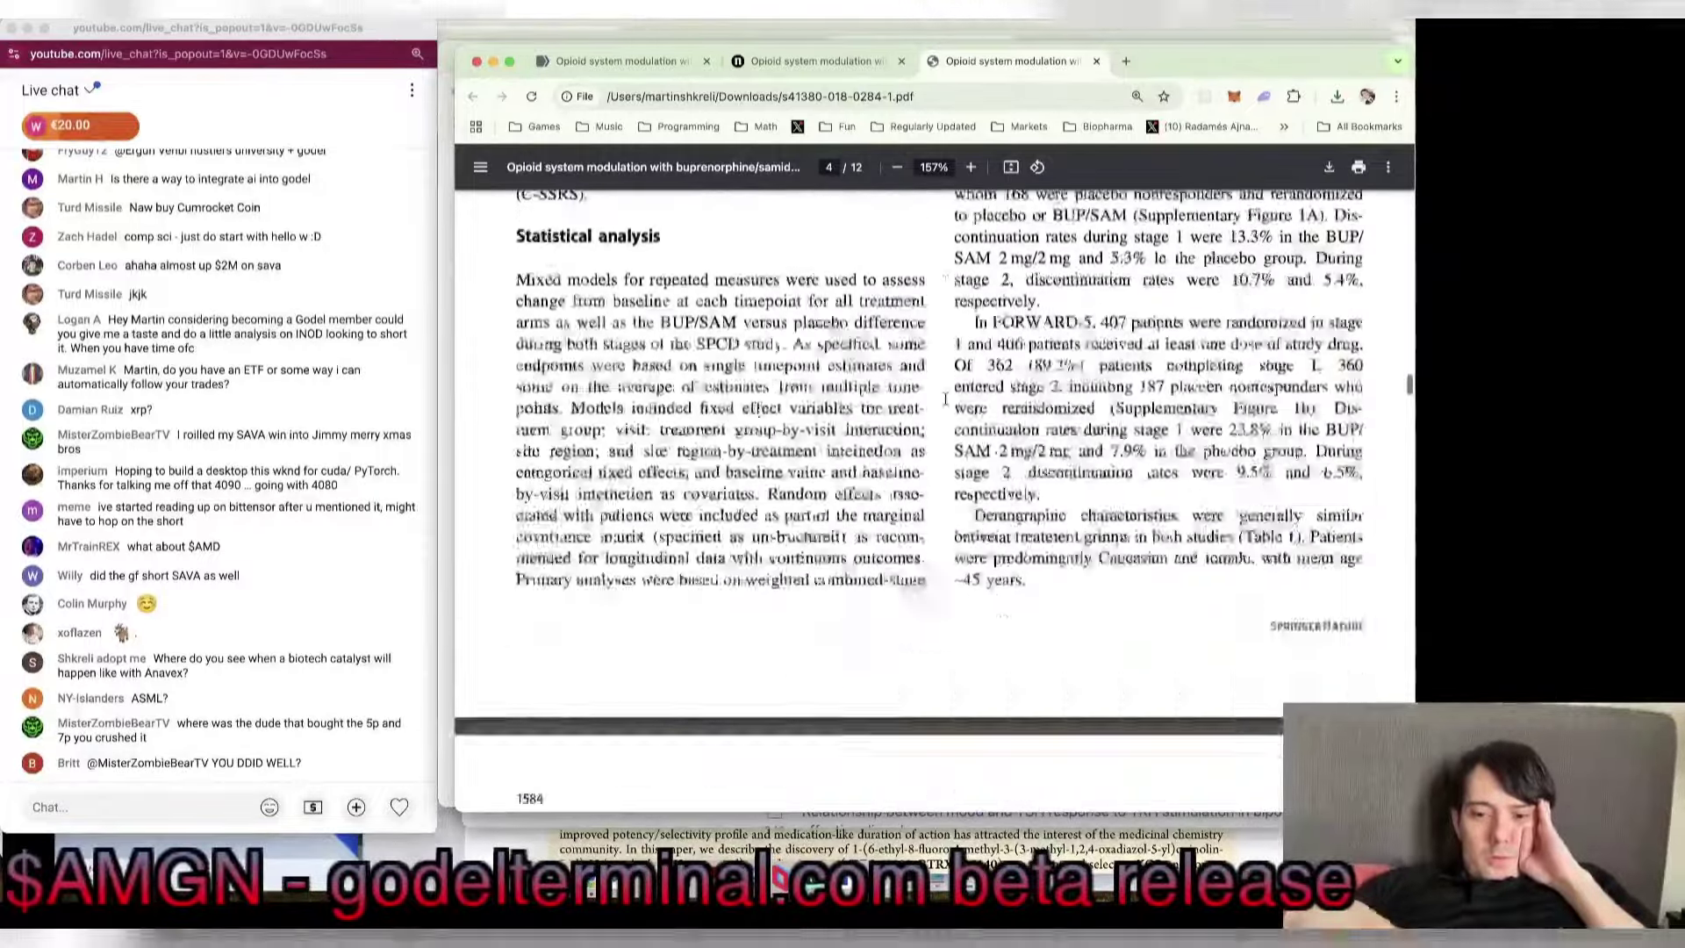
# Step: Examine the baseline demographic and clinical characteristics of the FORWARD-4 and FORWARD-5 treatment groups in Table 1
pyautogui.scroll(-1, 945, 400)
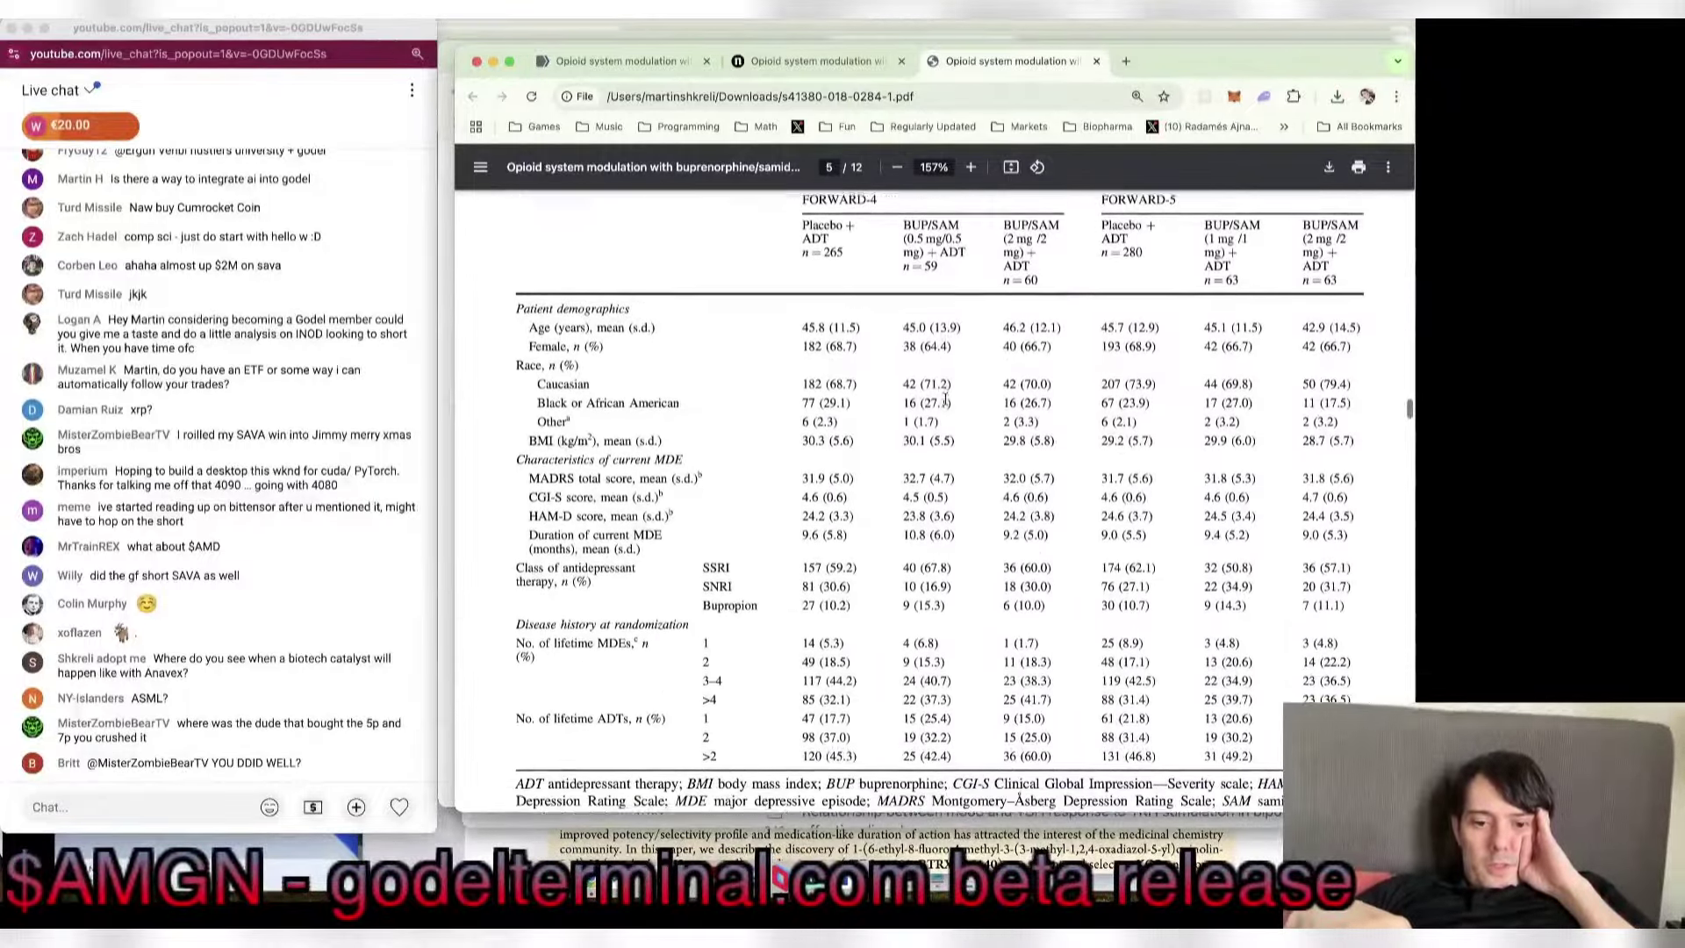
pyautogui.scroll(3, 945, 399)
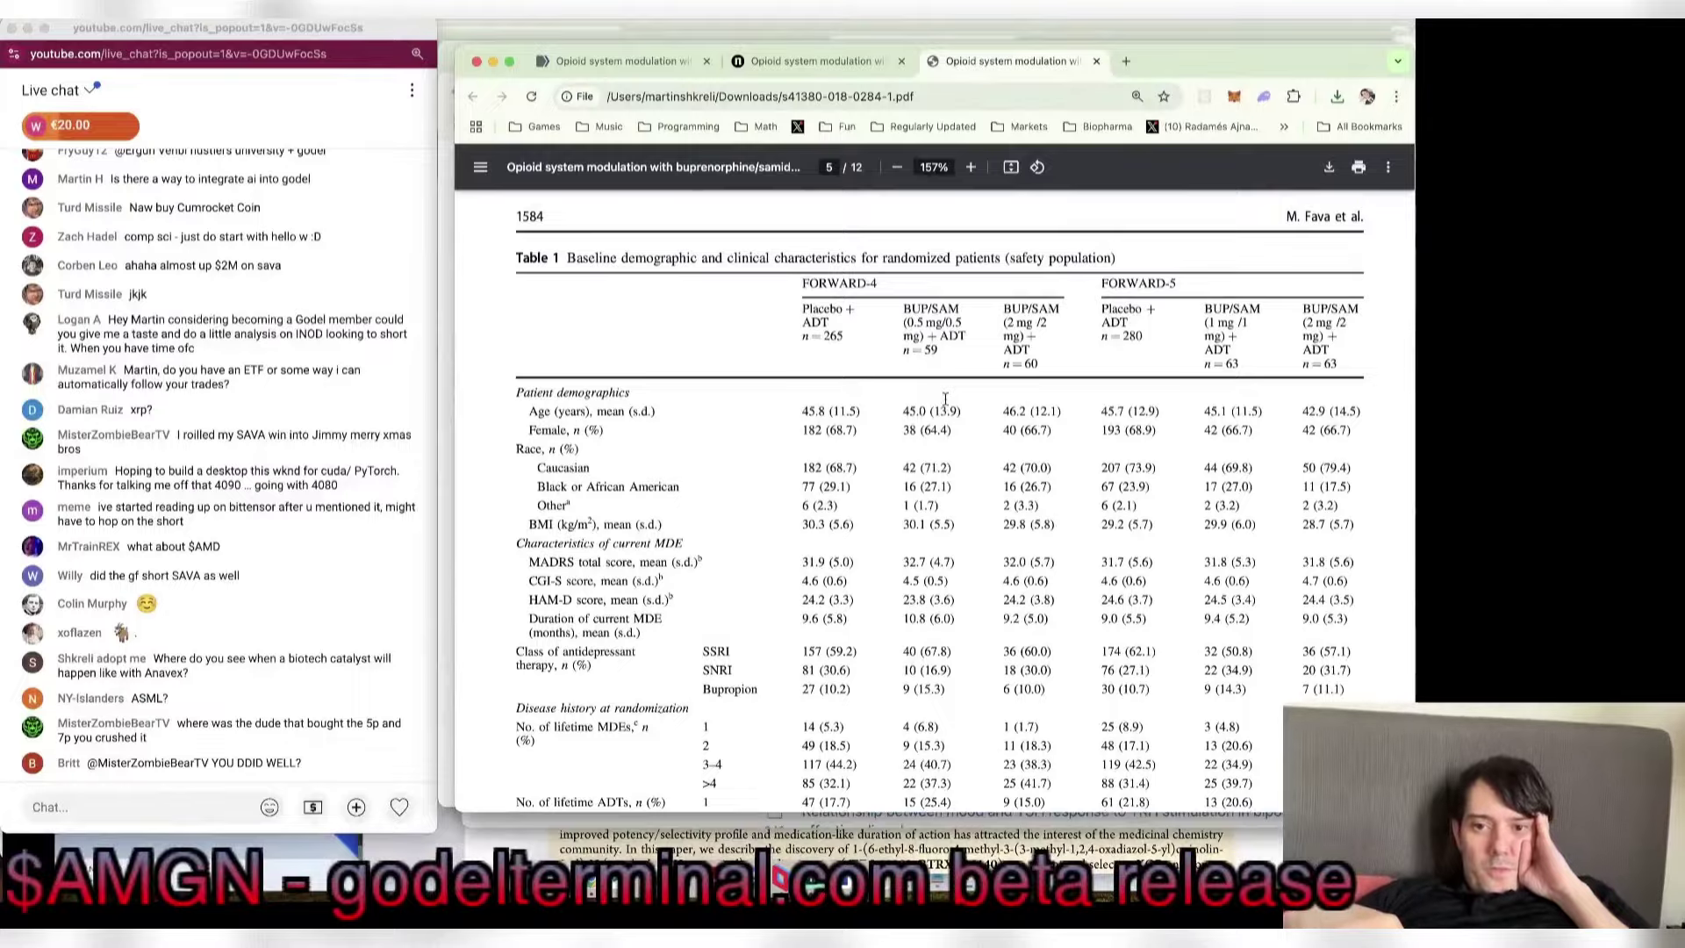
pyautogui.scroll(-20, 945, 400)
pyautogui.scroll(15, 944, 405)
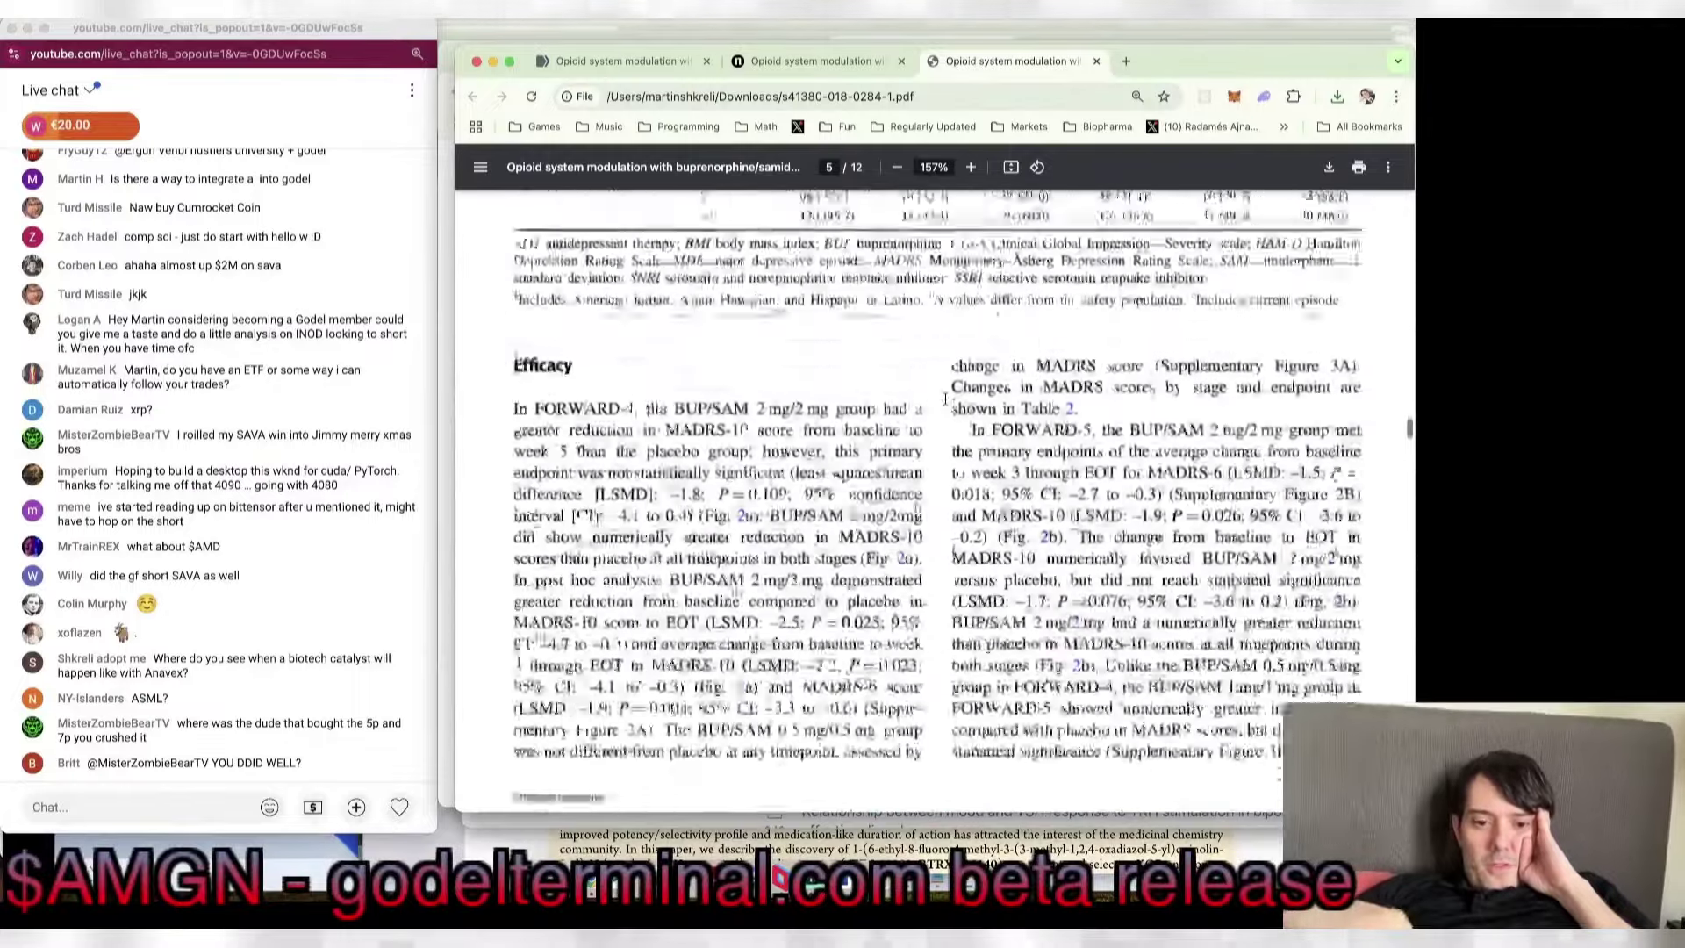
pyautogui.scroll(13, 944, 406)
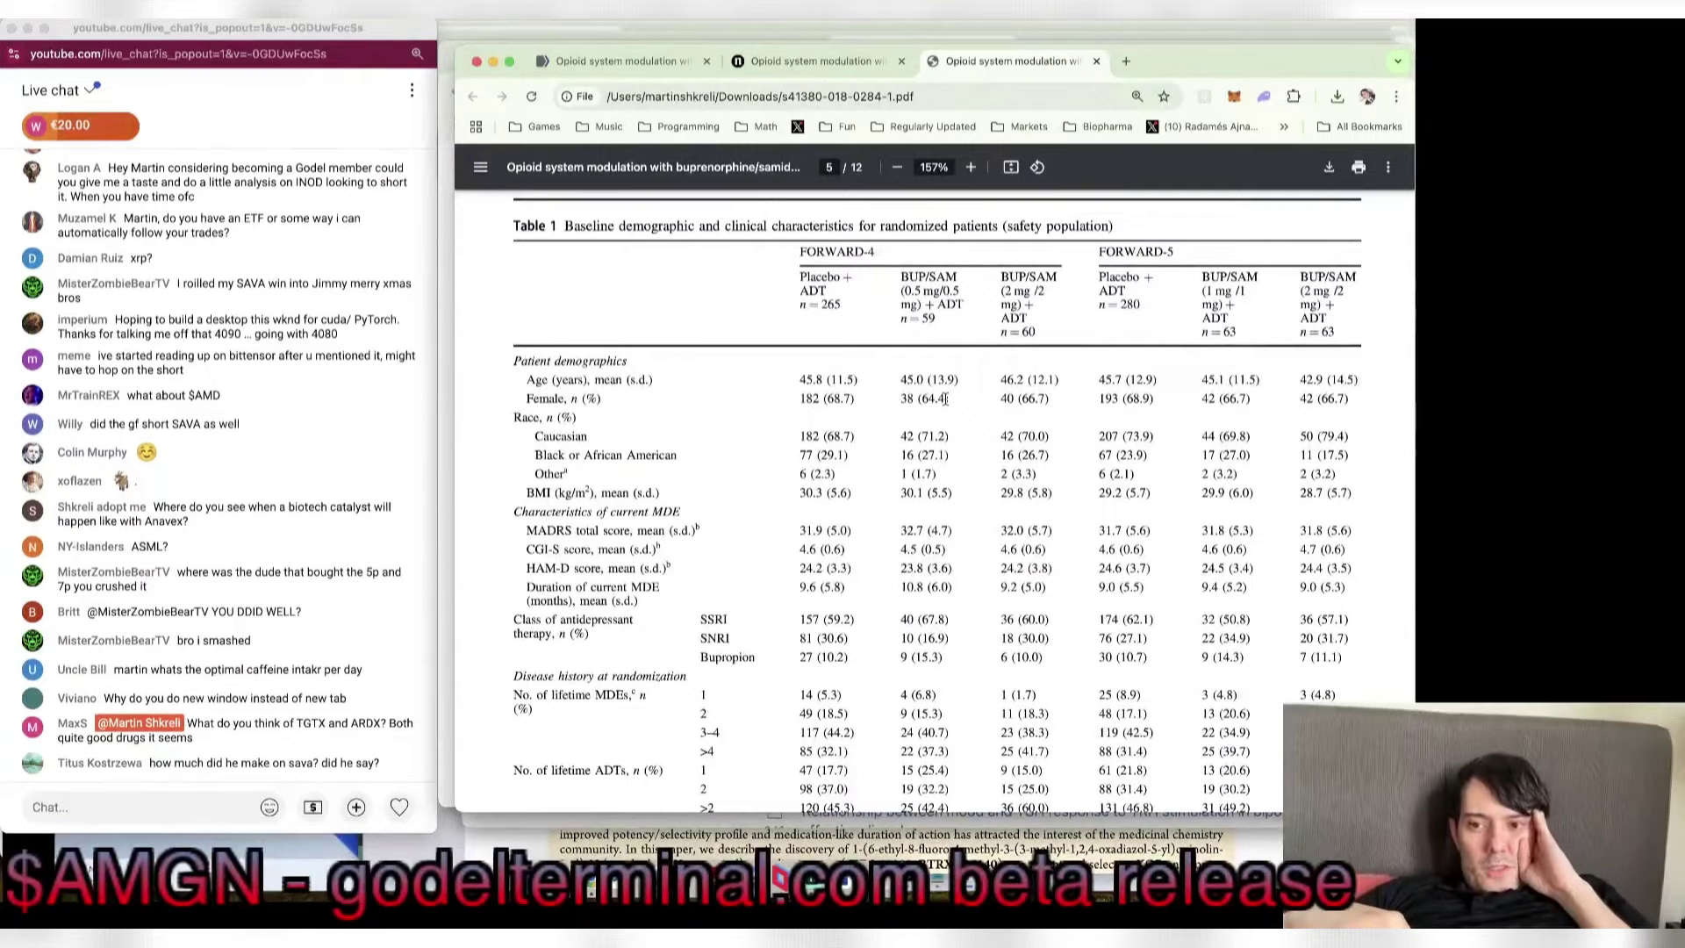
pyautogui.scroll(-5, 945, 399)
pyautogui.scroll(5, 944, 399)
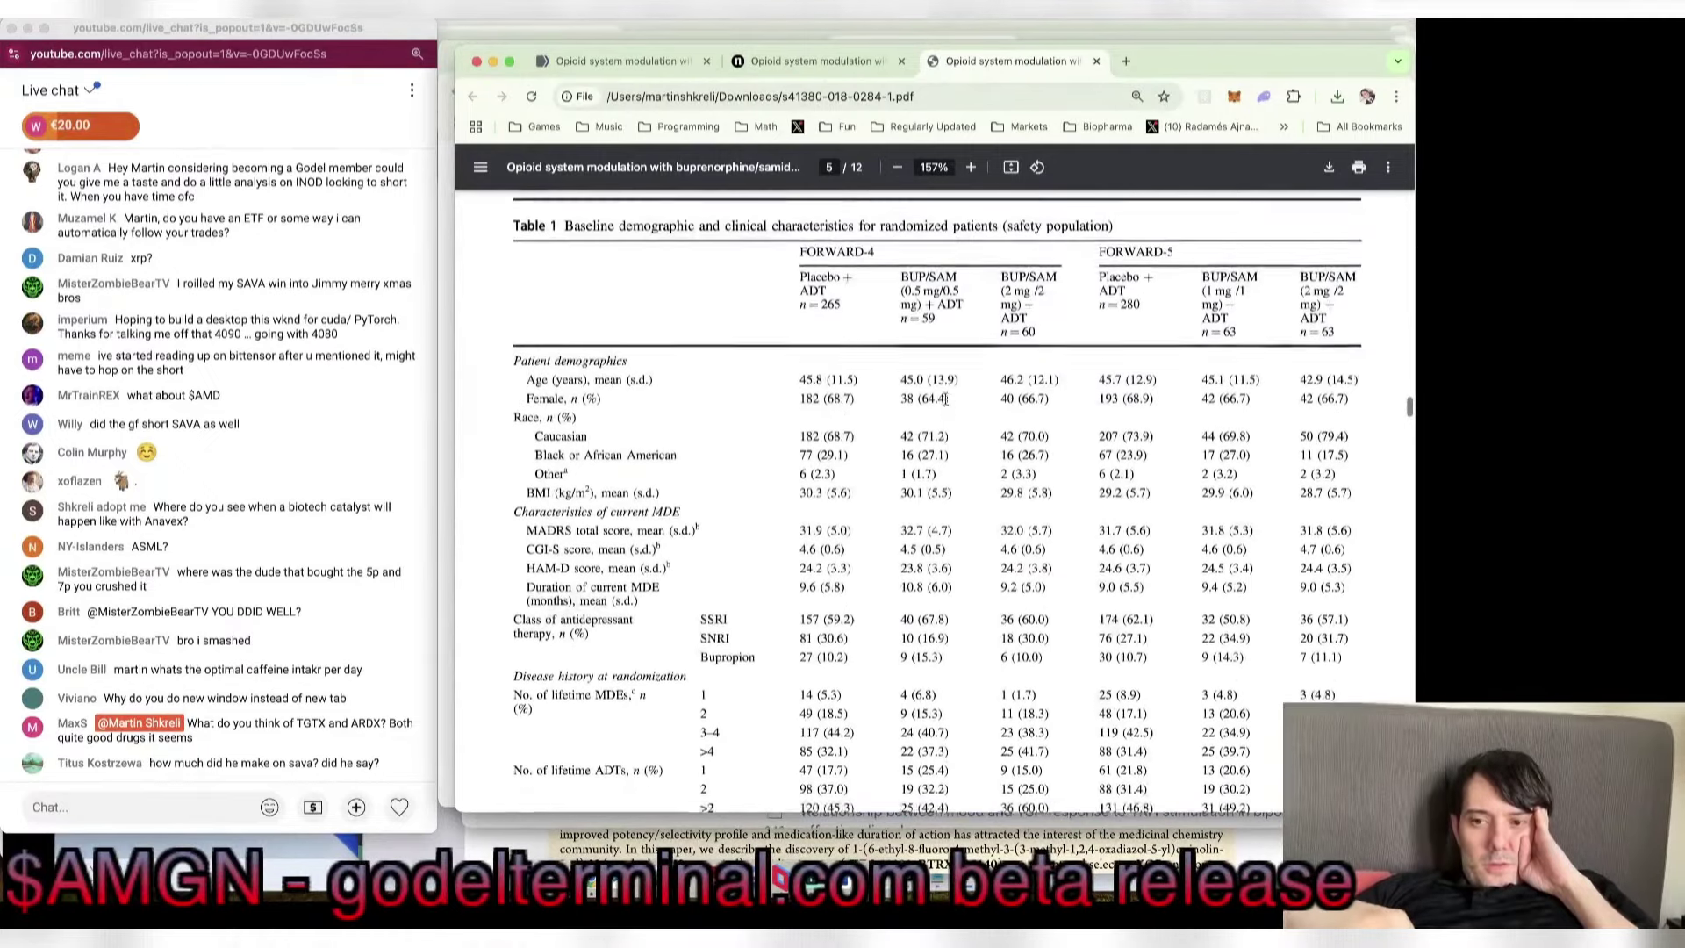
pyautogui.scroll(-1, 945, 400)
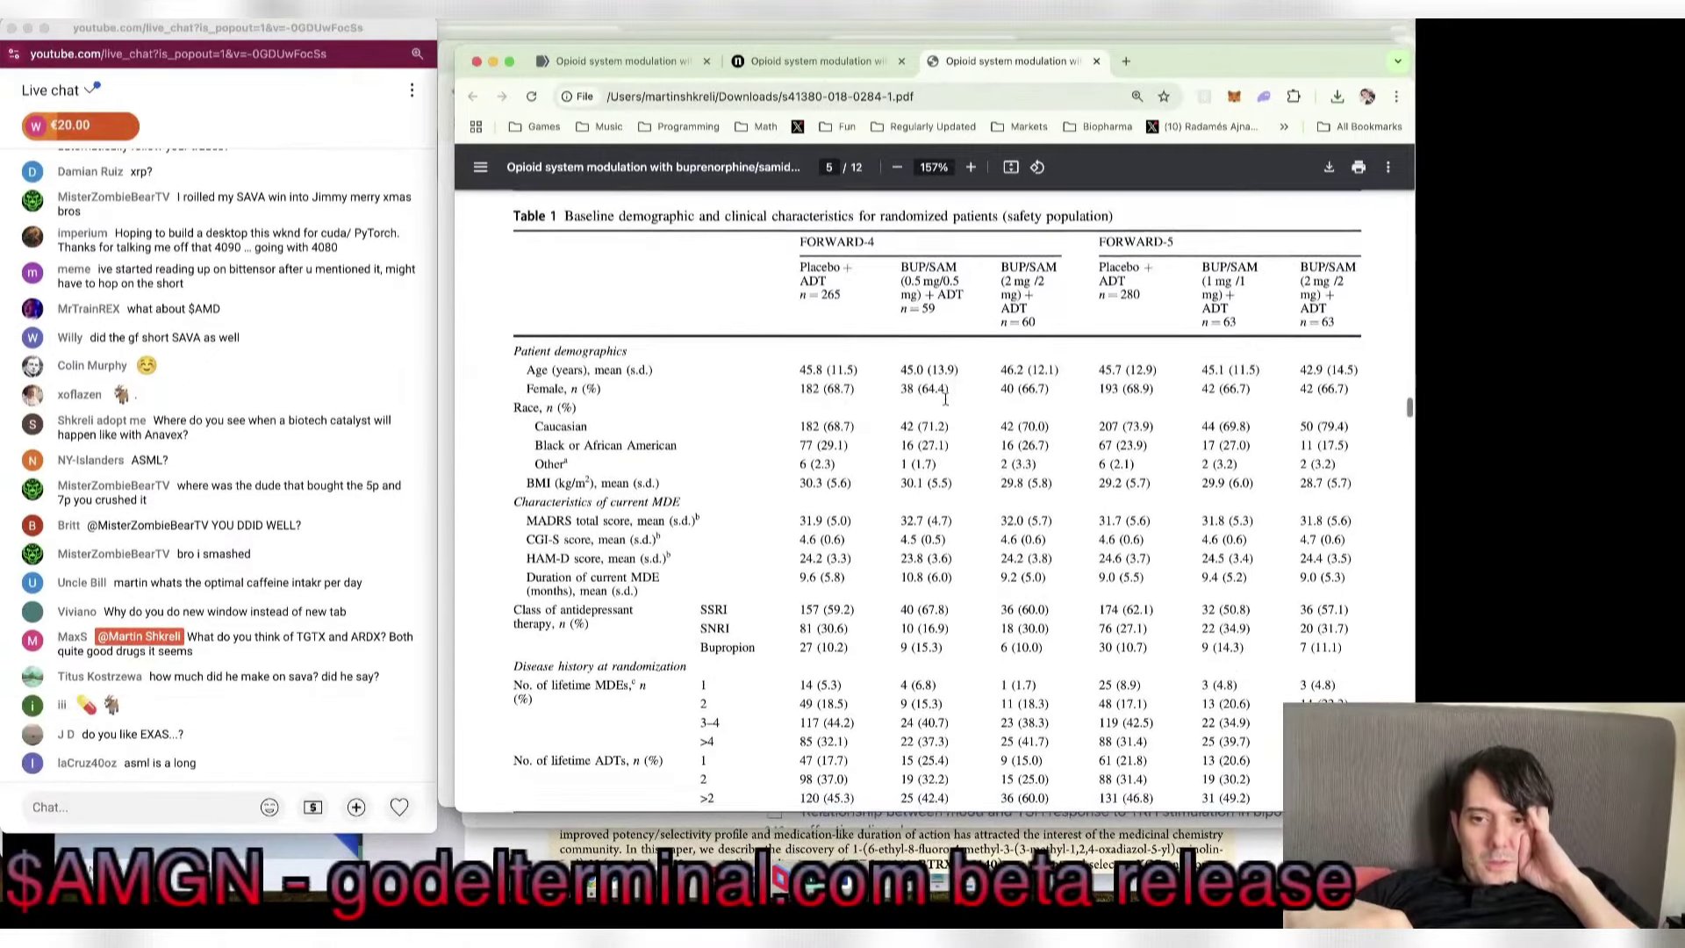
pyautogui.scroll(-2, 945, 399)
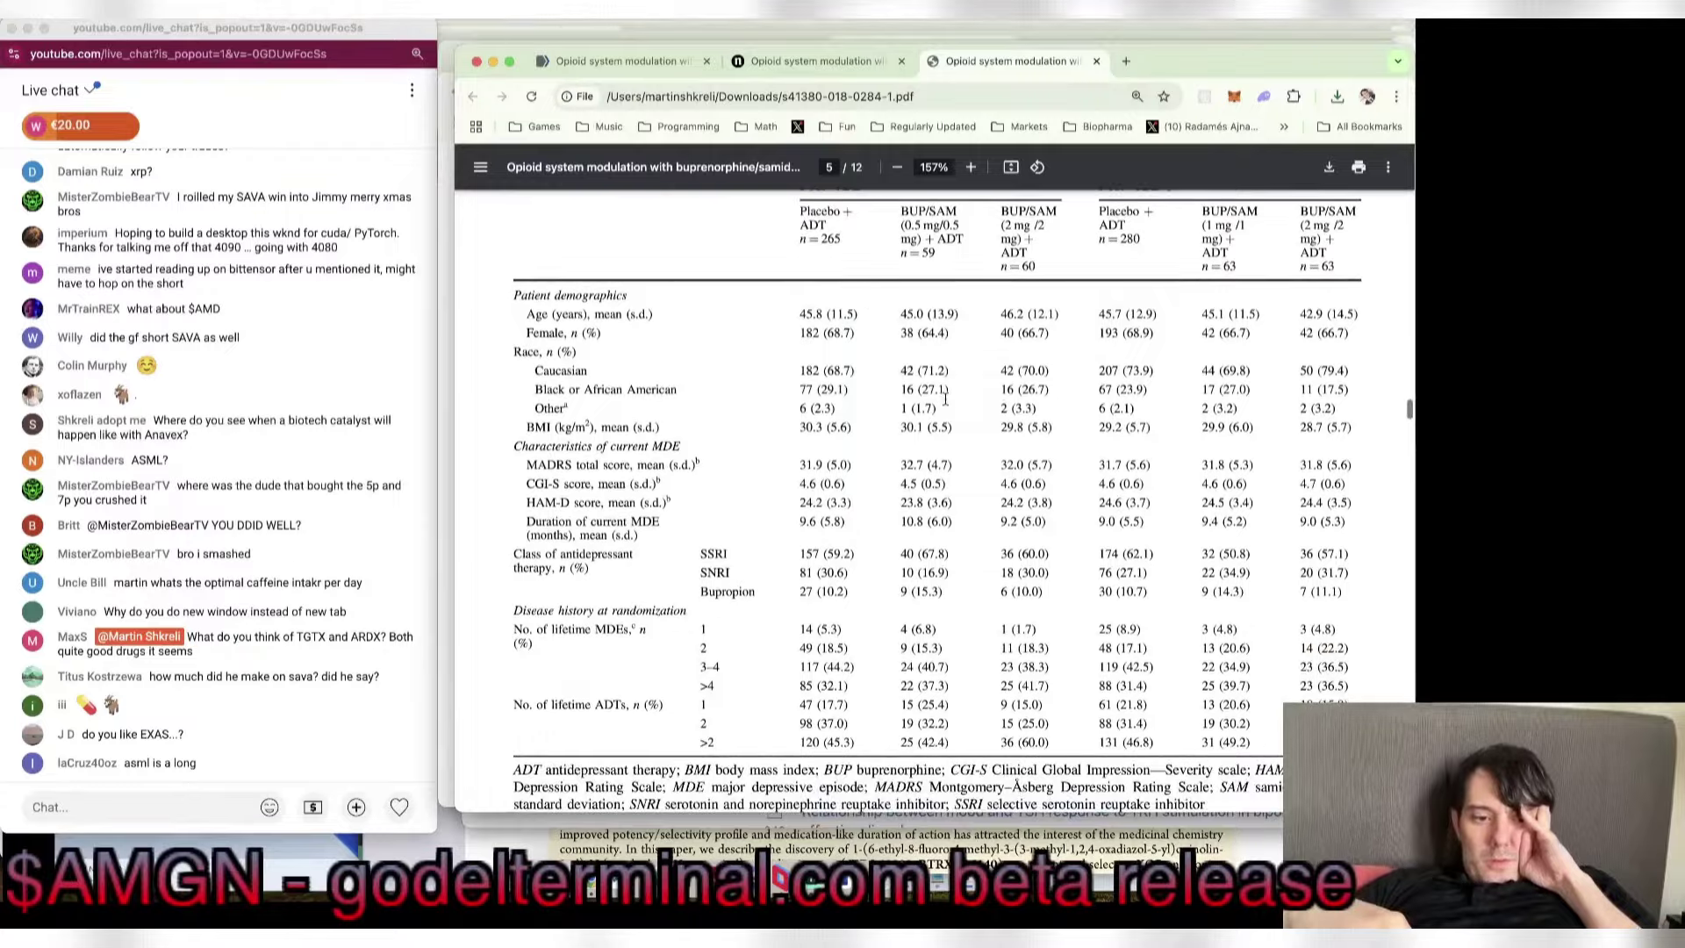
# Step: Review the Efficacy section and the Figure 2 charts for FORWARD-4, FORWARD-5 and the pooled analysis
pyautogui.scroll(-20, 945, 399)
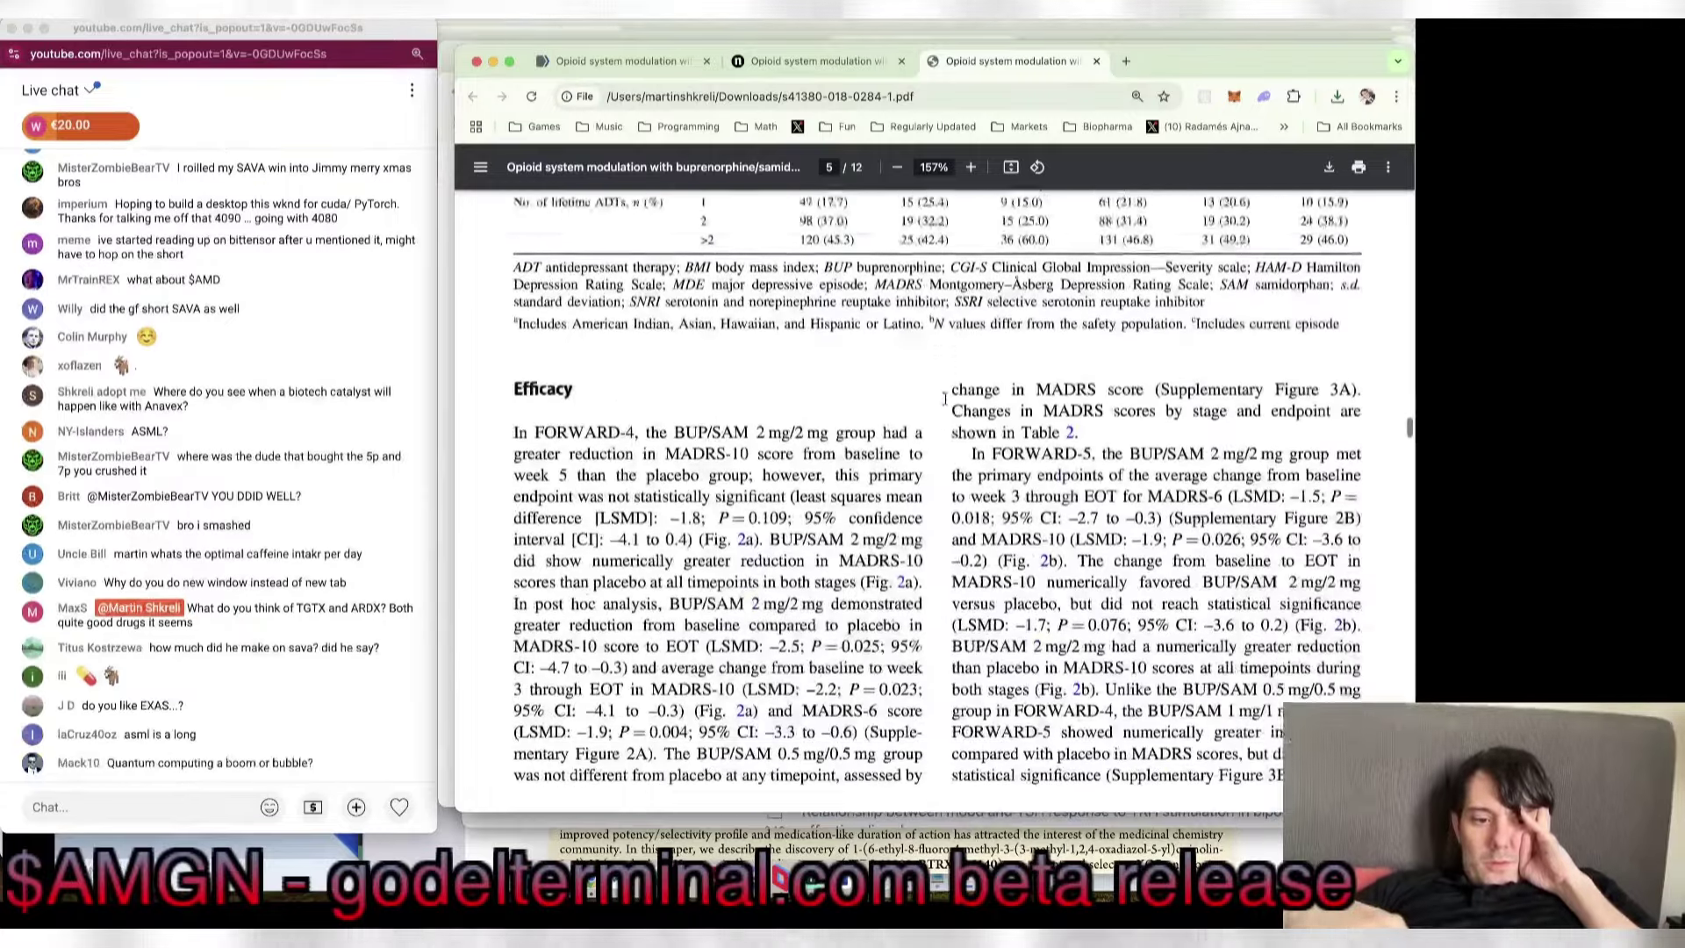
pyautogui.scroll(-14, 945, 399)
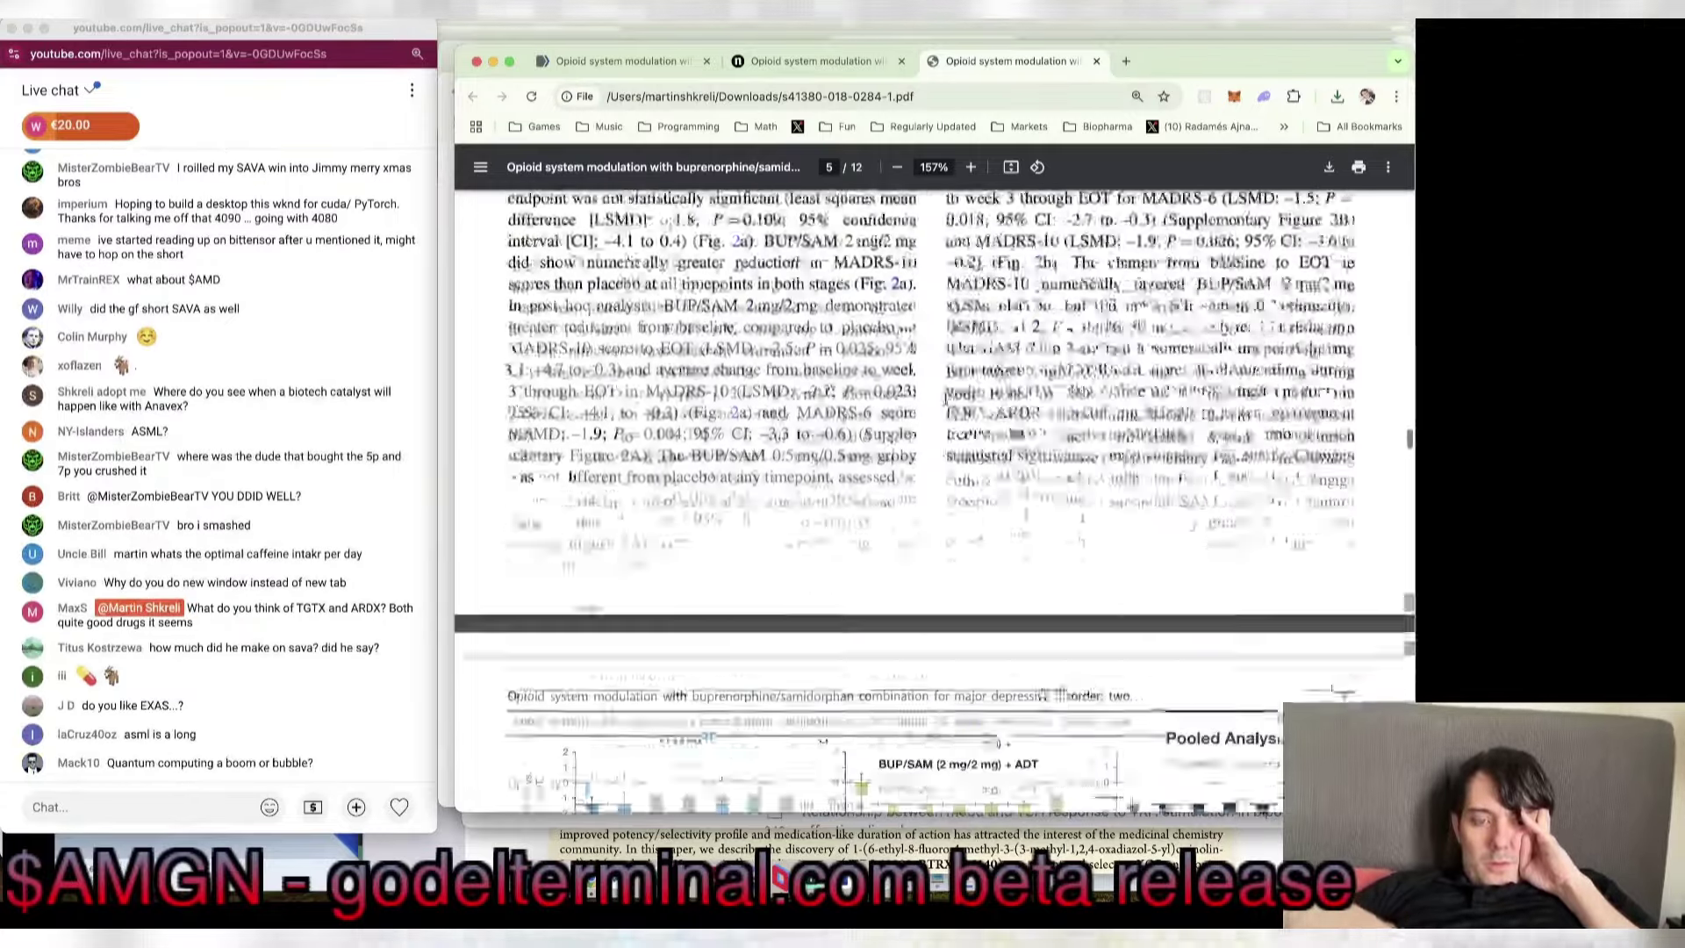
pyautogui.scroll(-9, 945, 399)
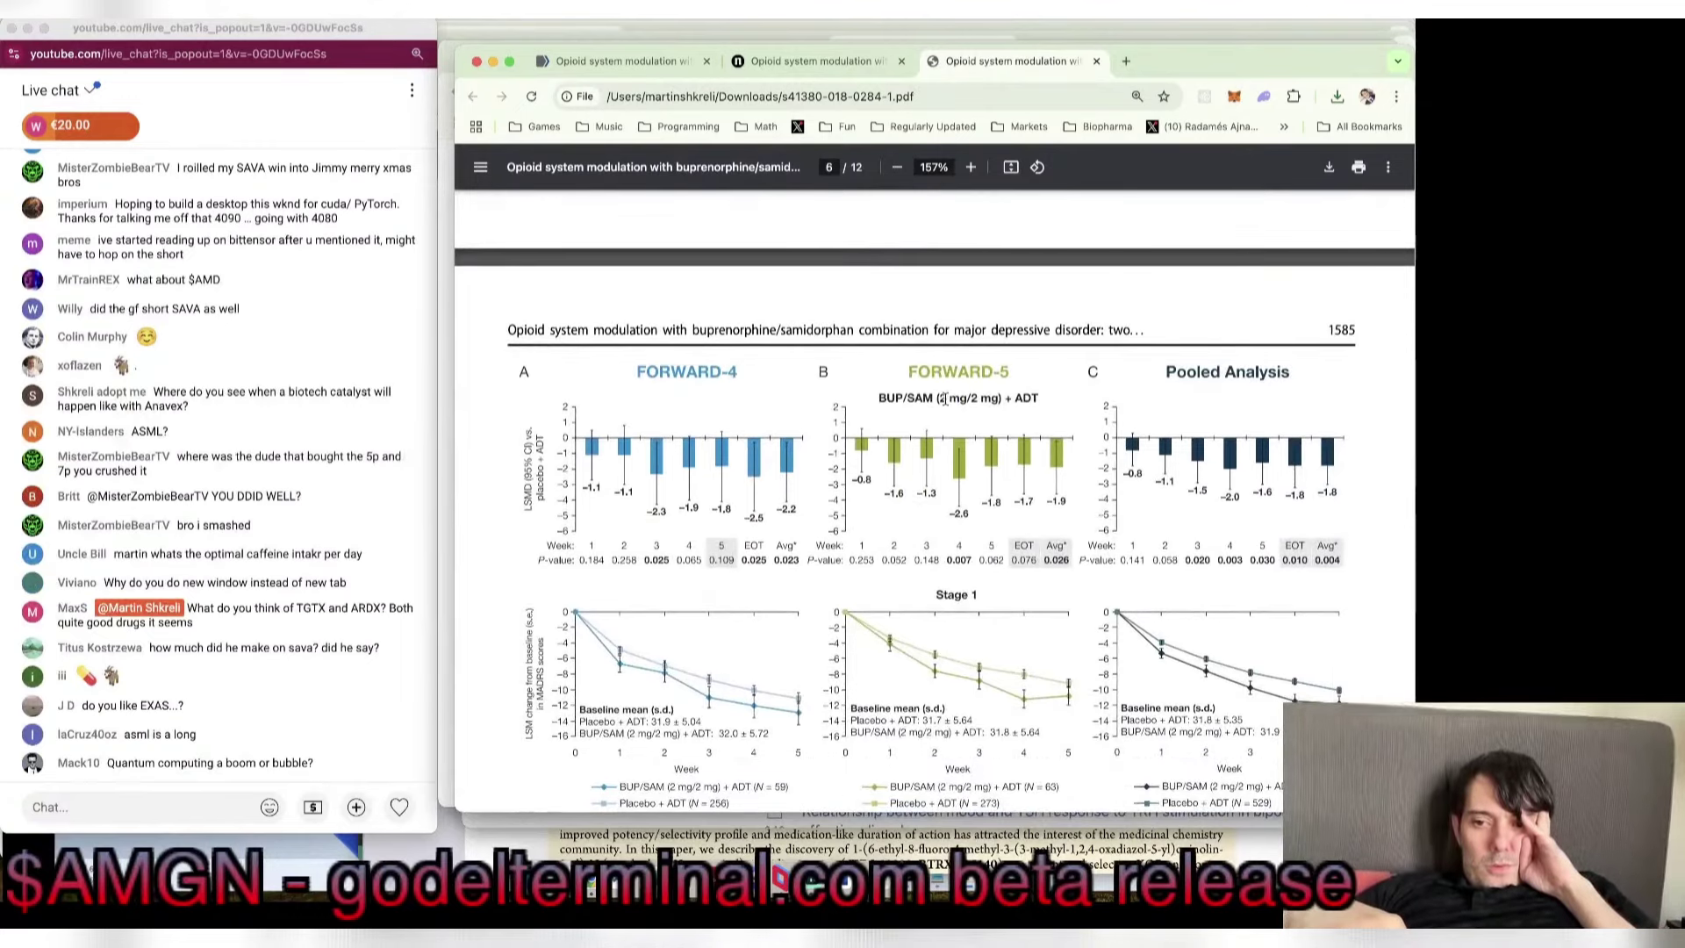
pyautogui.scroll(-3, 945, 399)
pyautogui.scroll(-8, 945, 399)
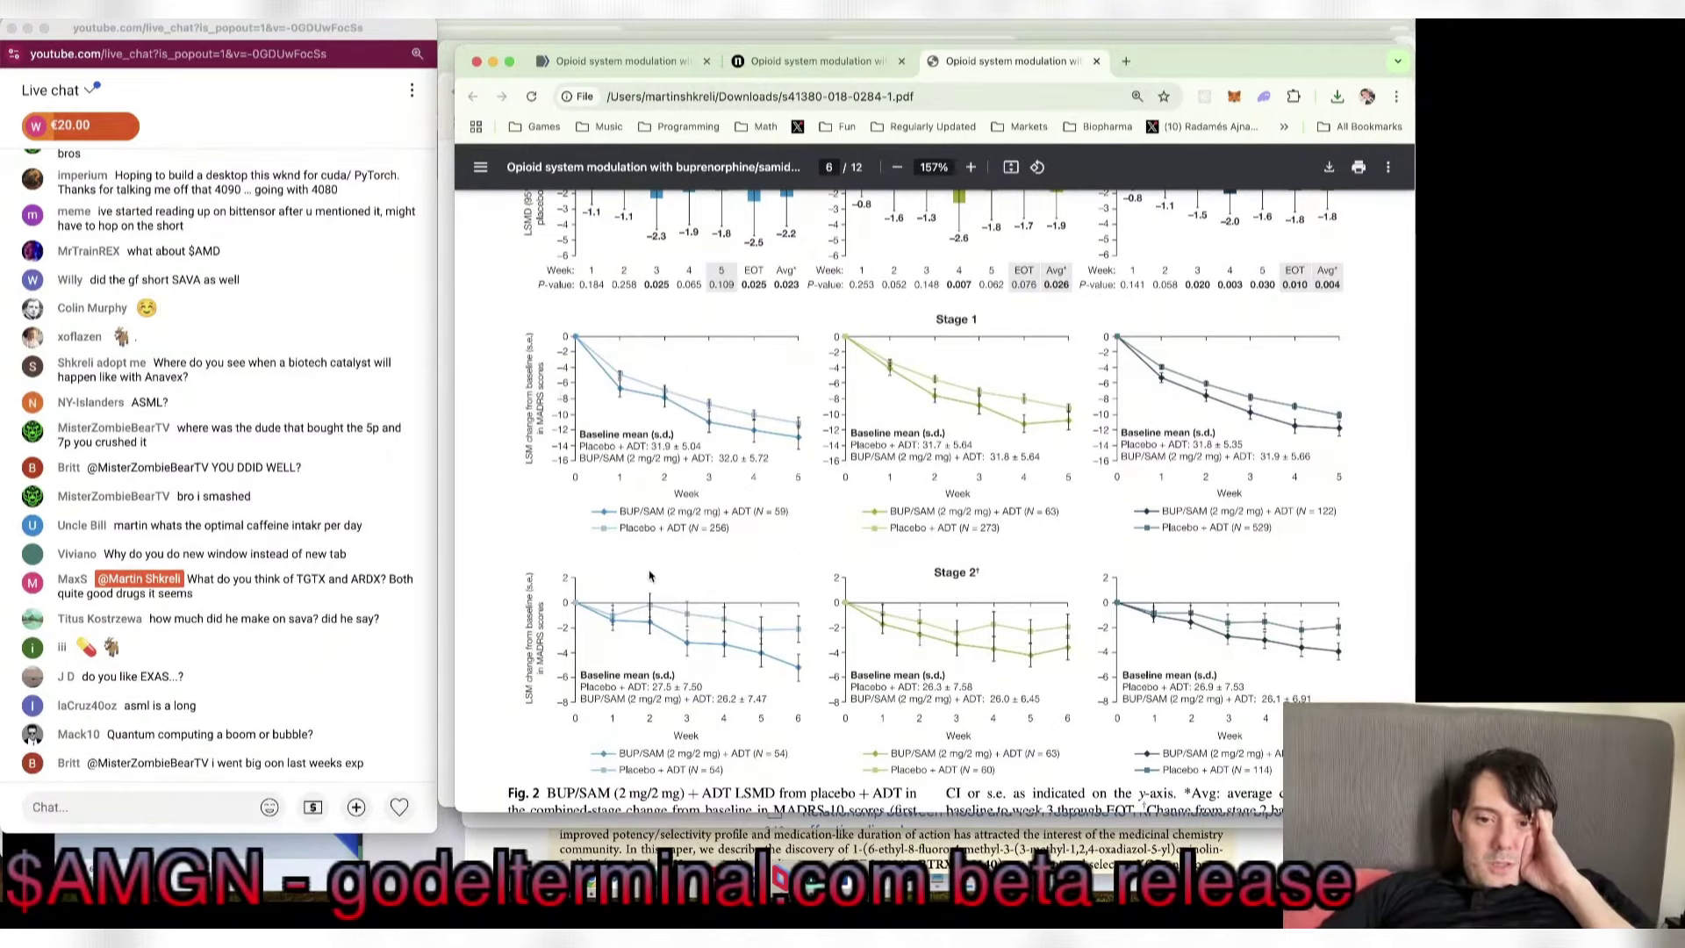
# Step: Examine the enlarged Stage 1 MADRS score charts in Figure 2 for FORWARD-4, FORWARD-5 and the pooled analysis
pyautogui.scroll(5, 650, 576)
pyautogui.scroll(3, 649, 574)
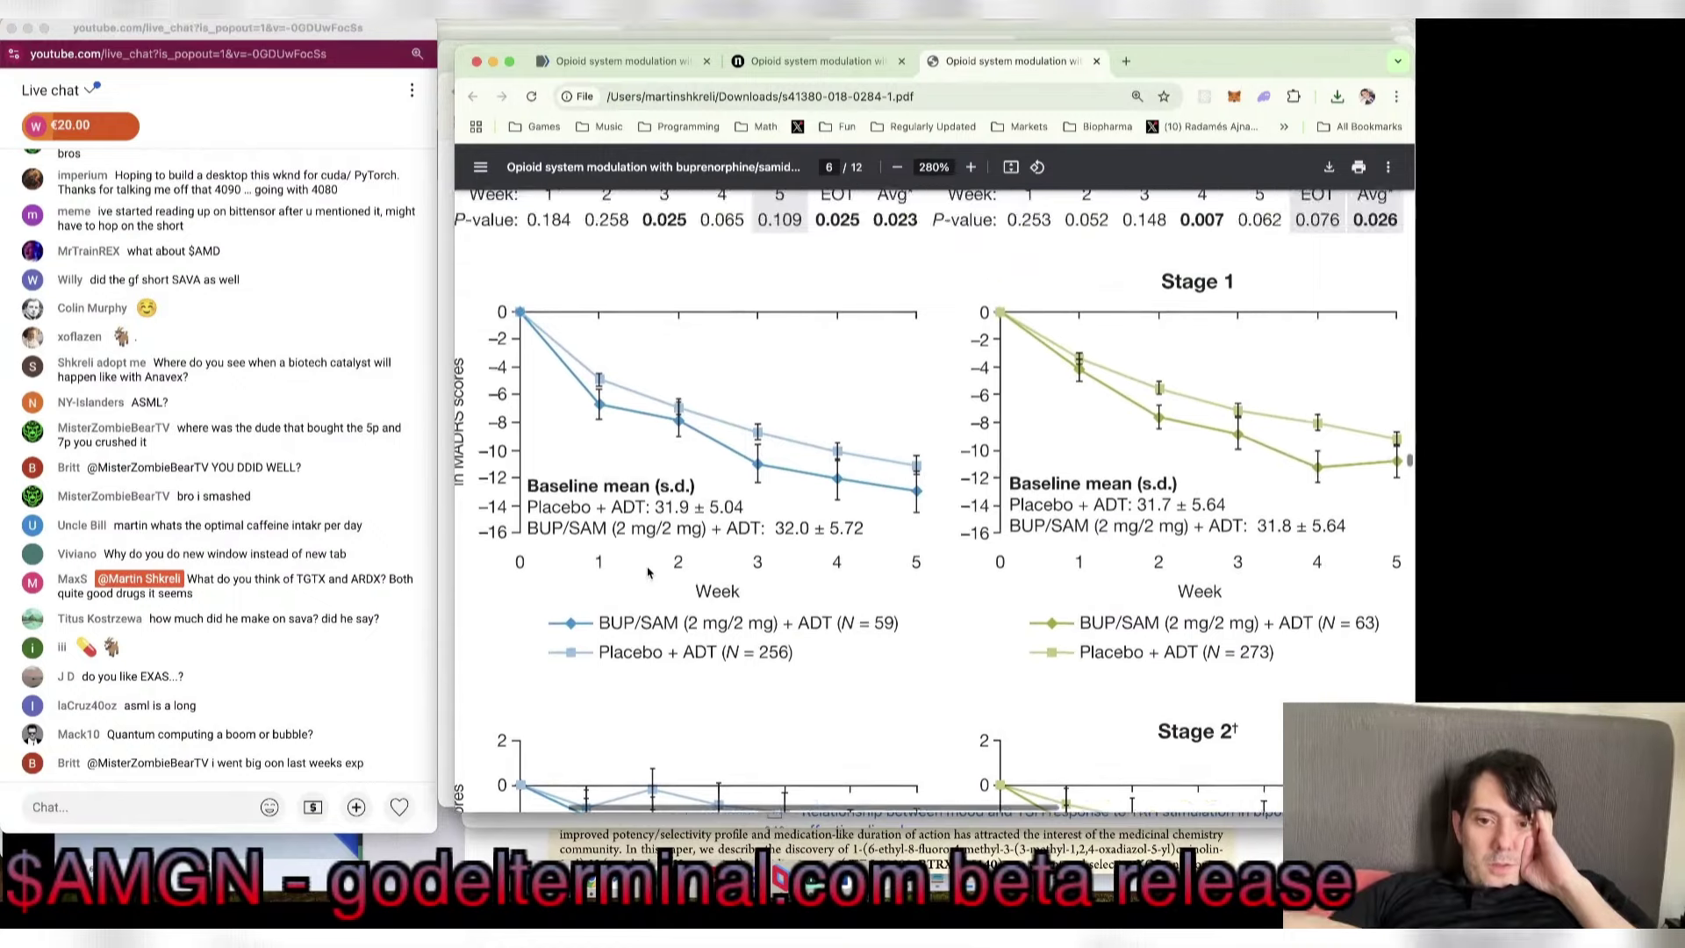
pyautogui.hscroll(-3, 648, 572)
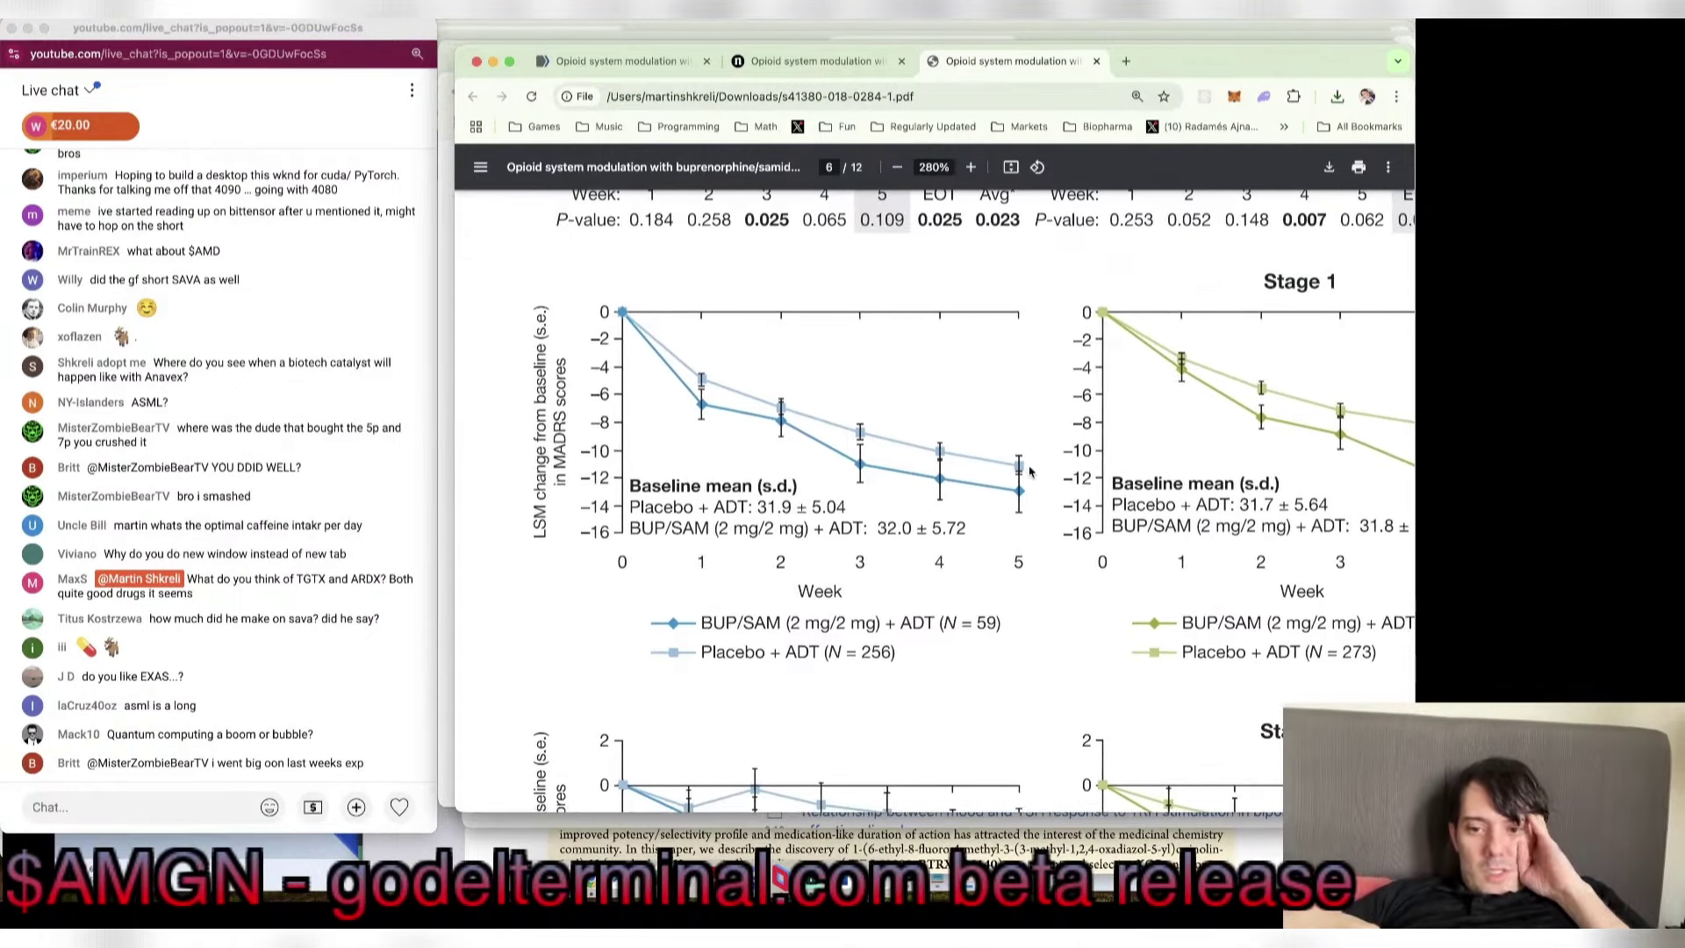
pyautogui.hscroll(15, 1018, 481)
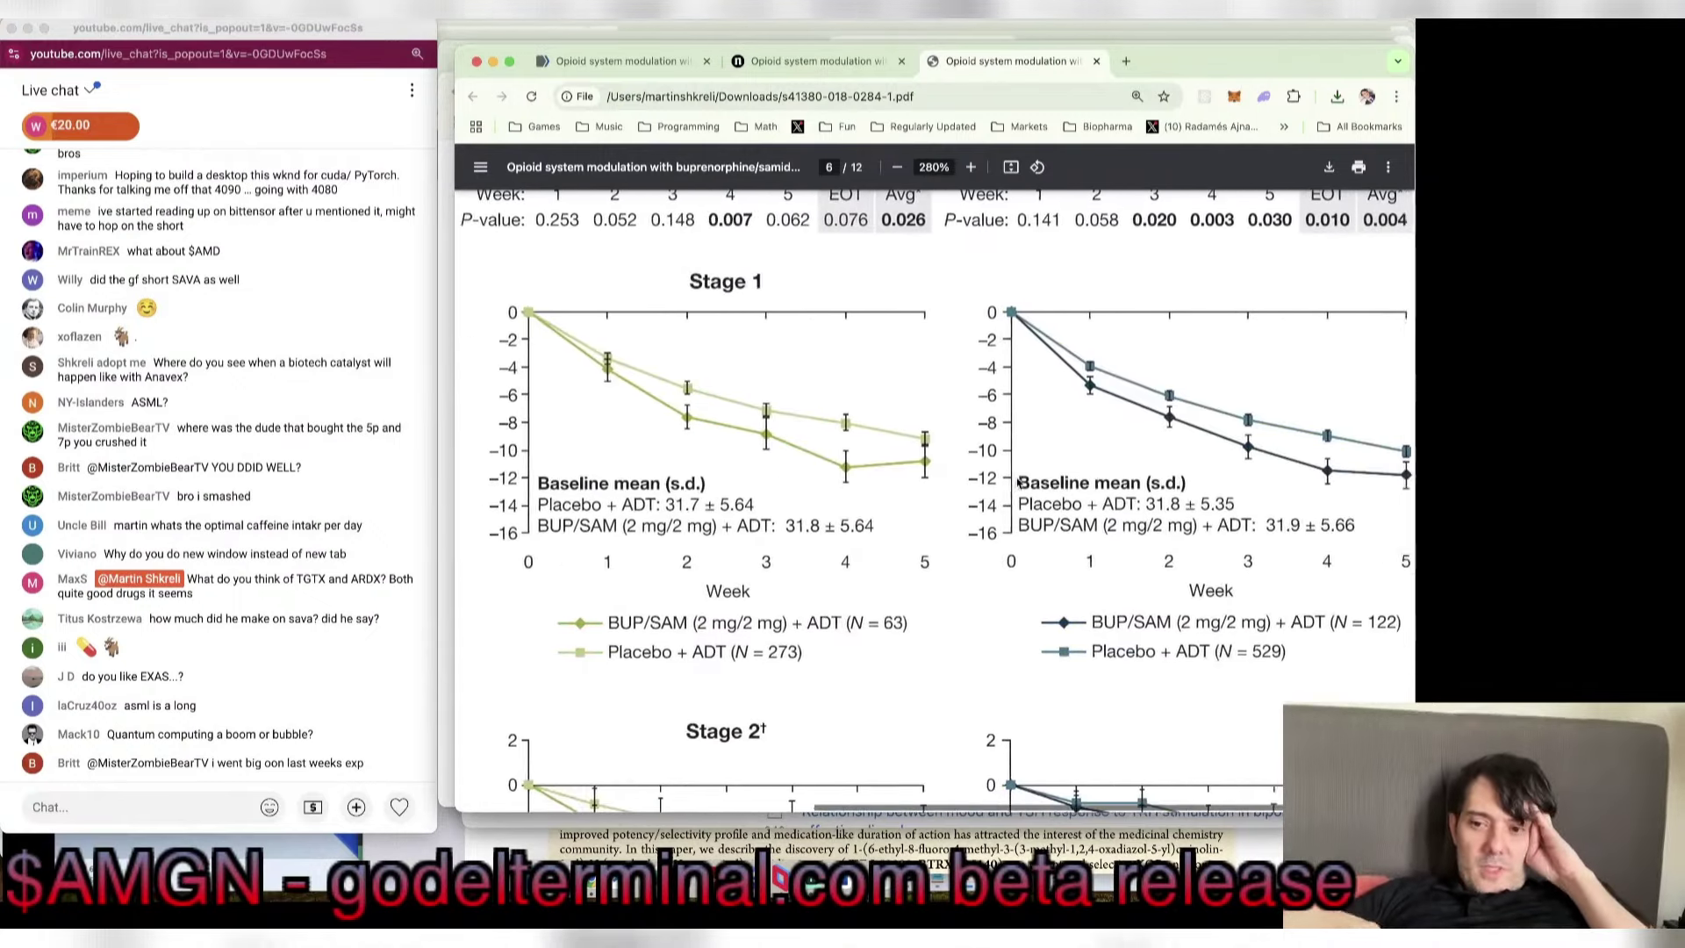
pyautogui.scroll(2, 1018, 482)
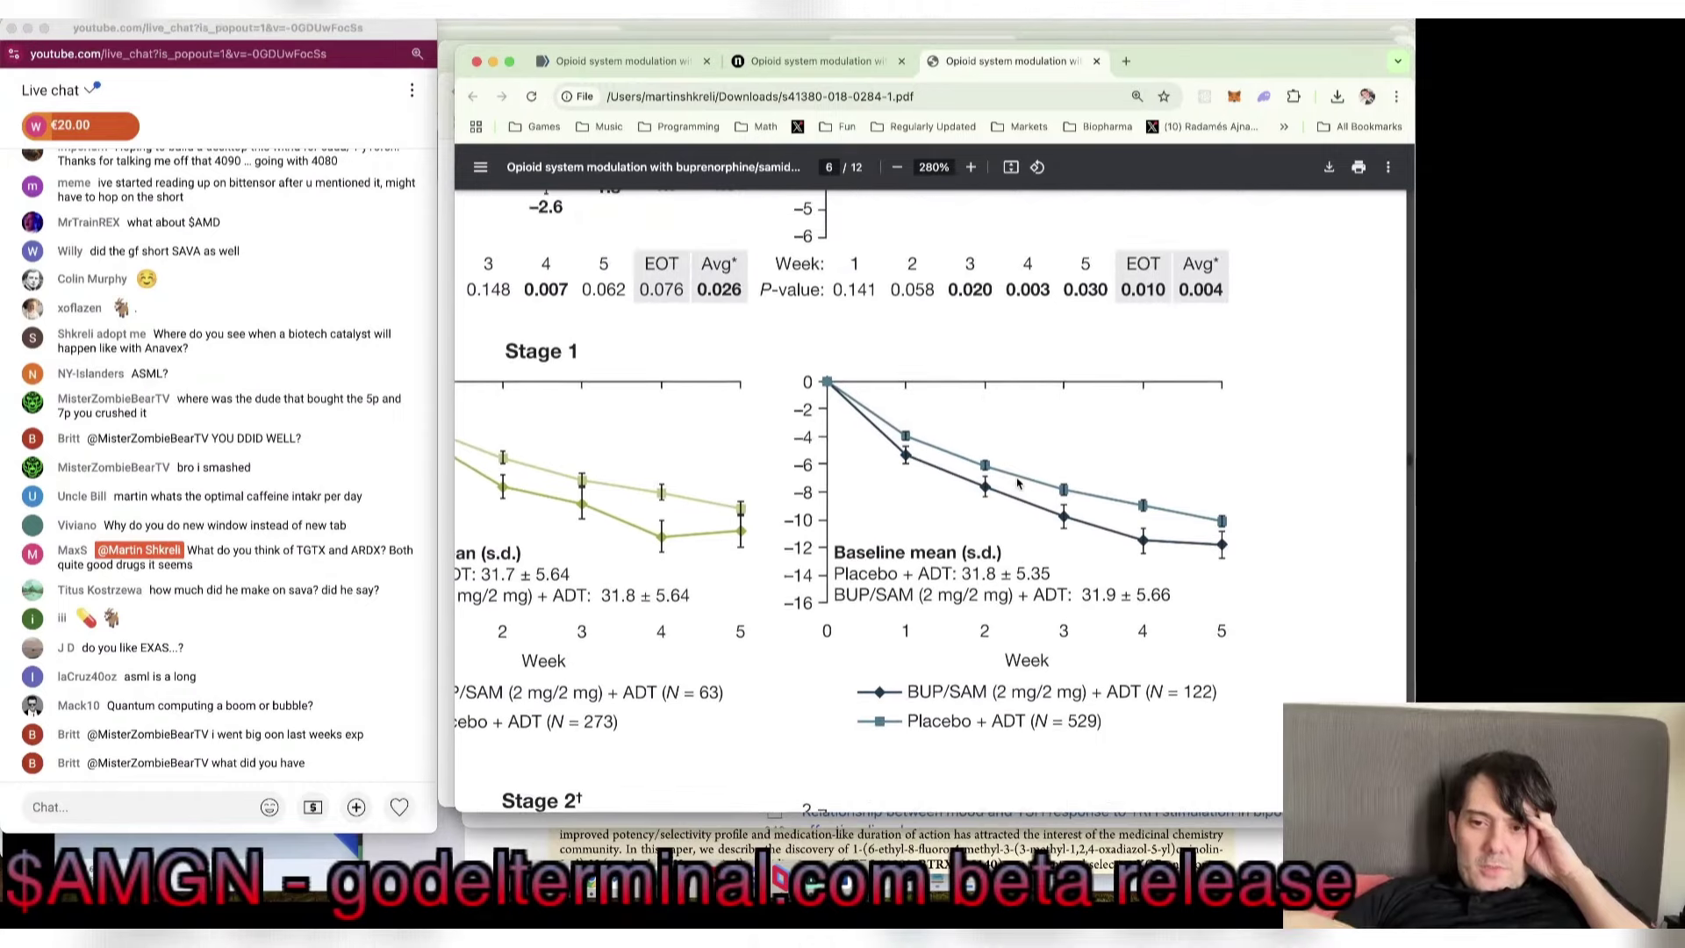
pyautogui.hscroll(-2, 1018, 482)
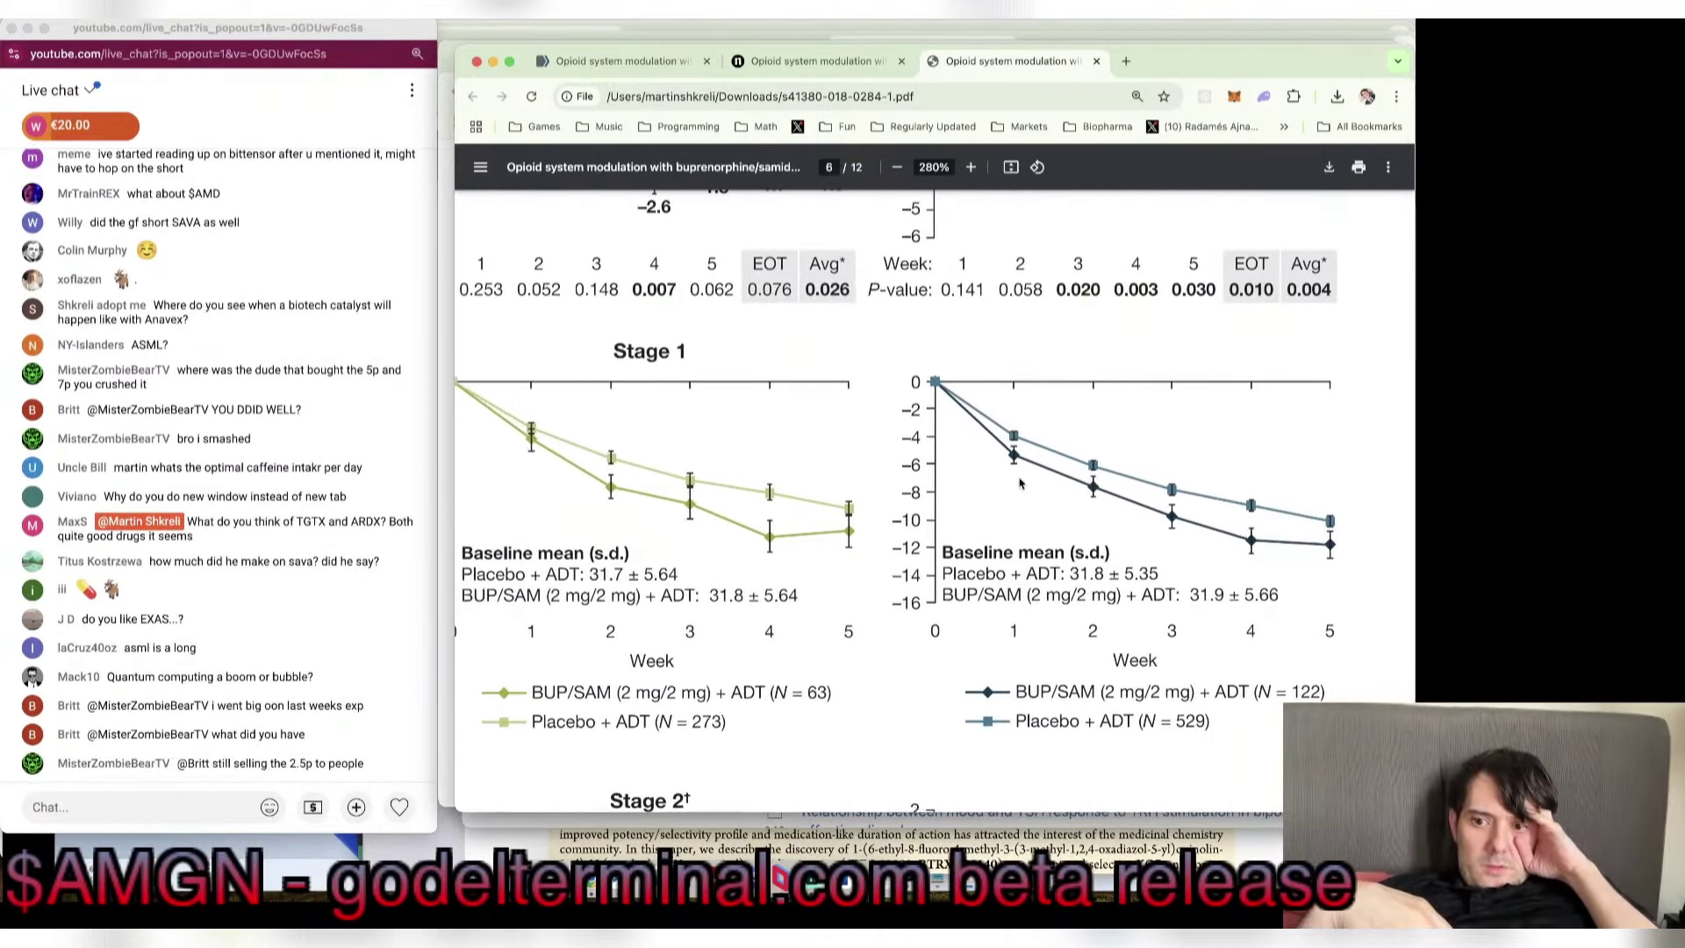
# Step: Study the Stage 2 MADRS score charts in Figure 2 across both studies and the pooled analysis, comparing them with Stage 1
pyautogui.scroll(-10, 1018, 482)
pyautogui.hscroll(-2, 1018, 482)
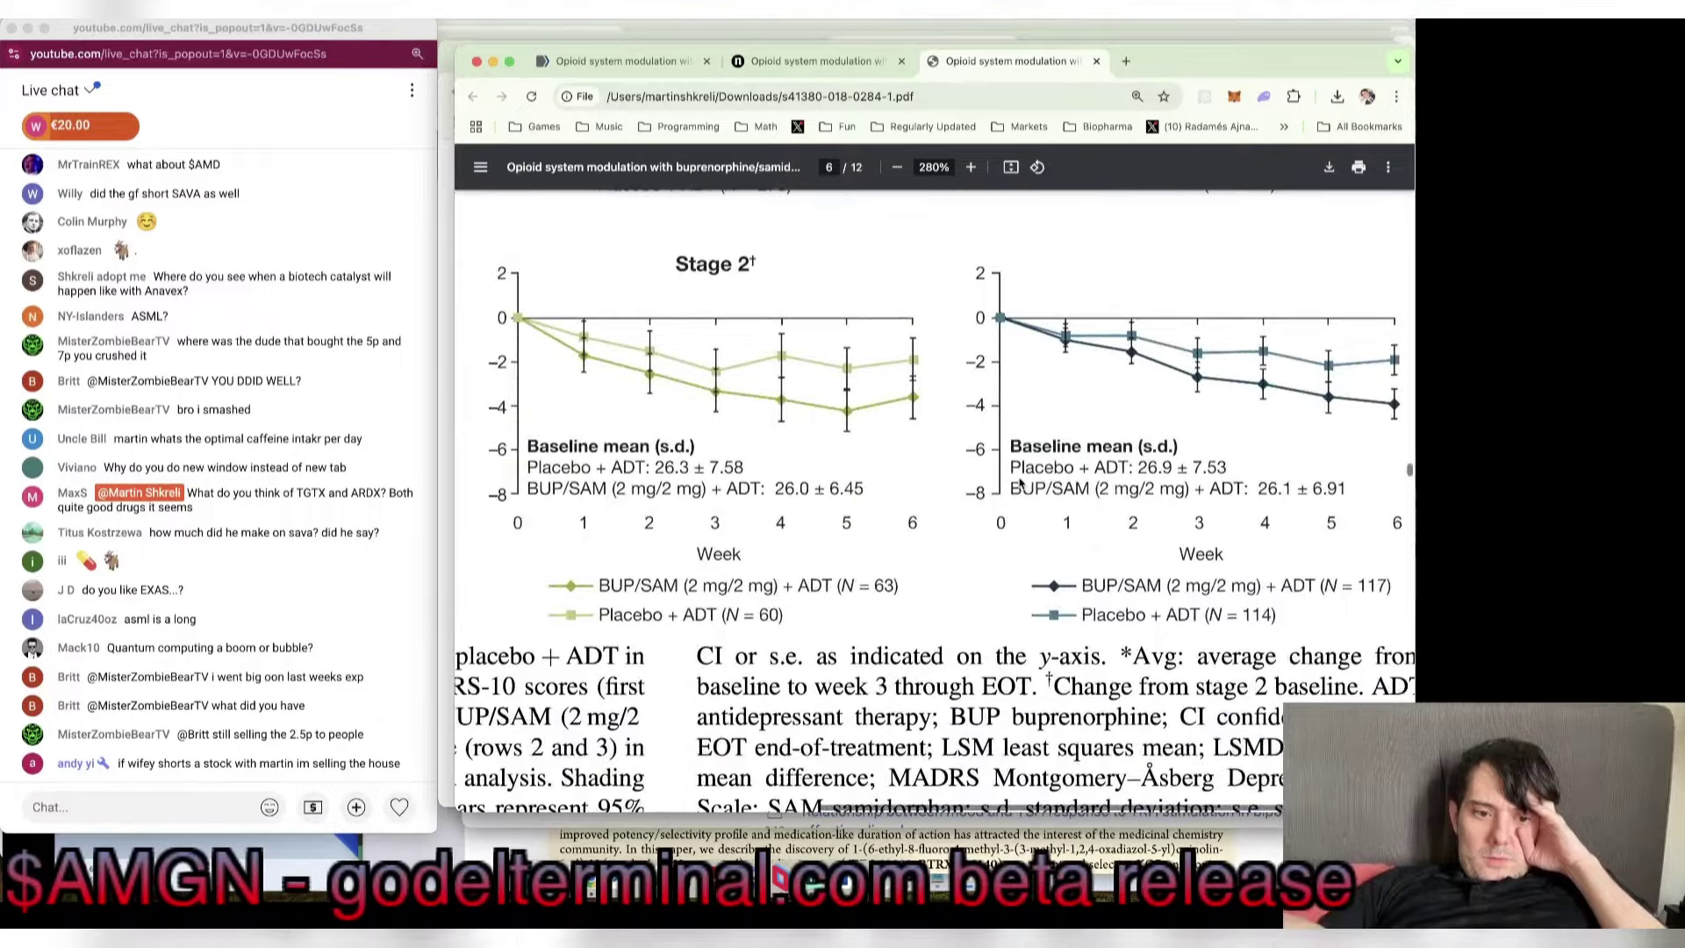
pyautogui.hscroll(-8, 1019, 482)
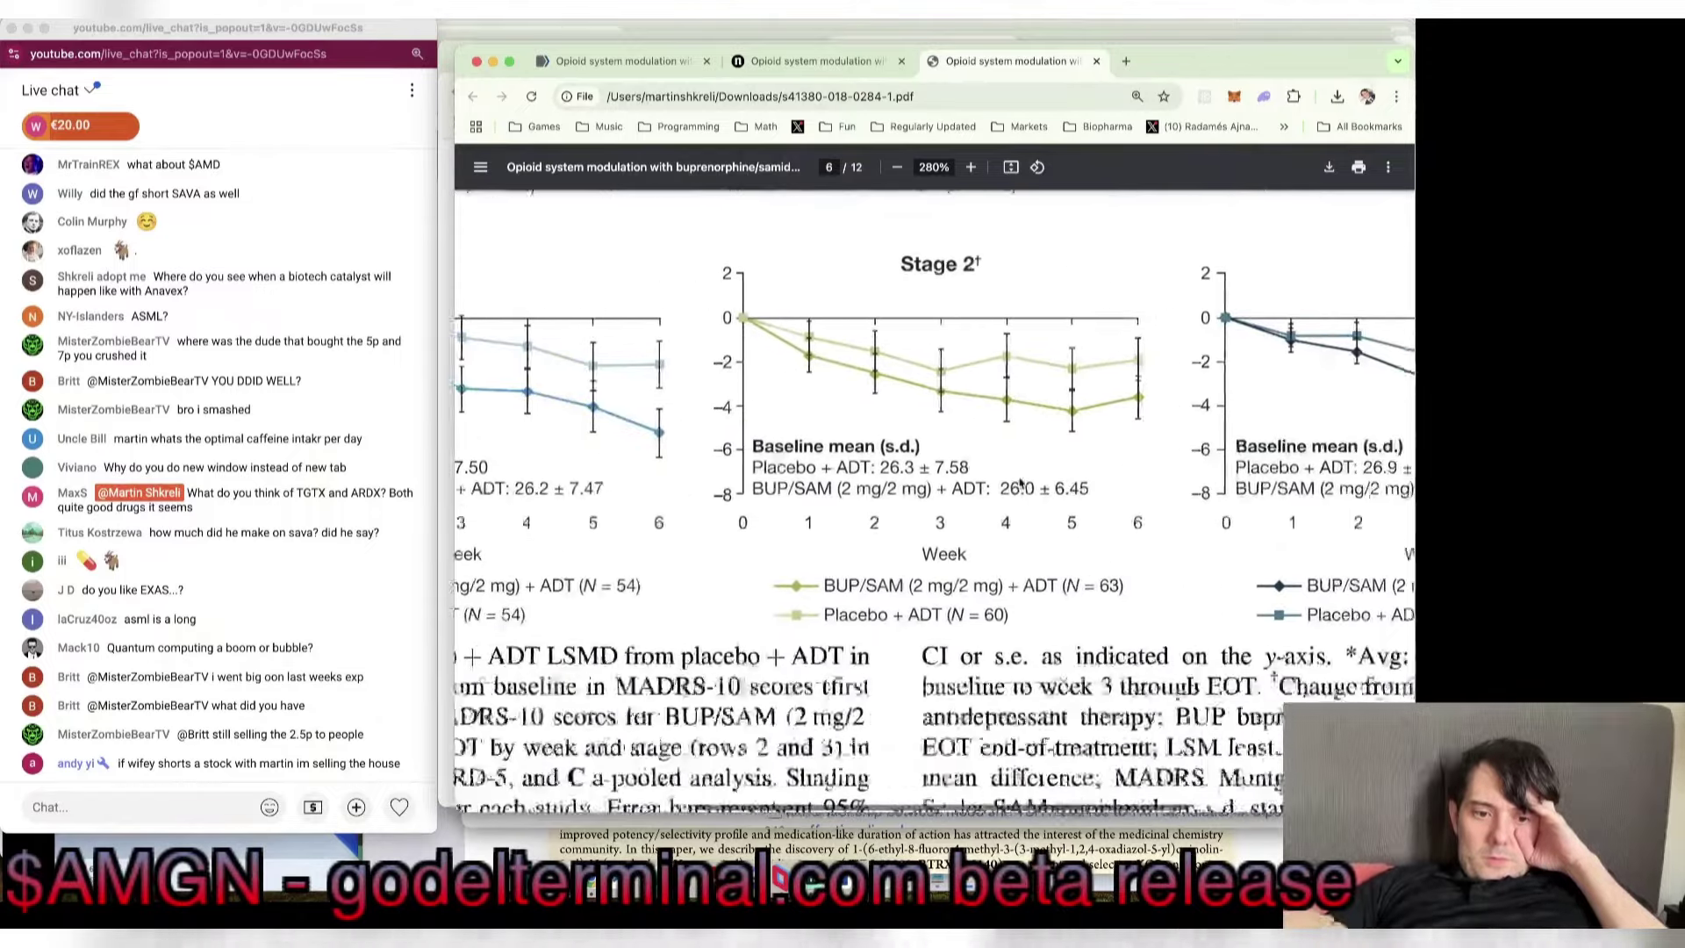
pyautogui.keyDown('ctrl'); pyautogui.scroll(-5, 1019, 482); pyautogui.keyUp('ctrl')
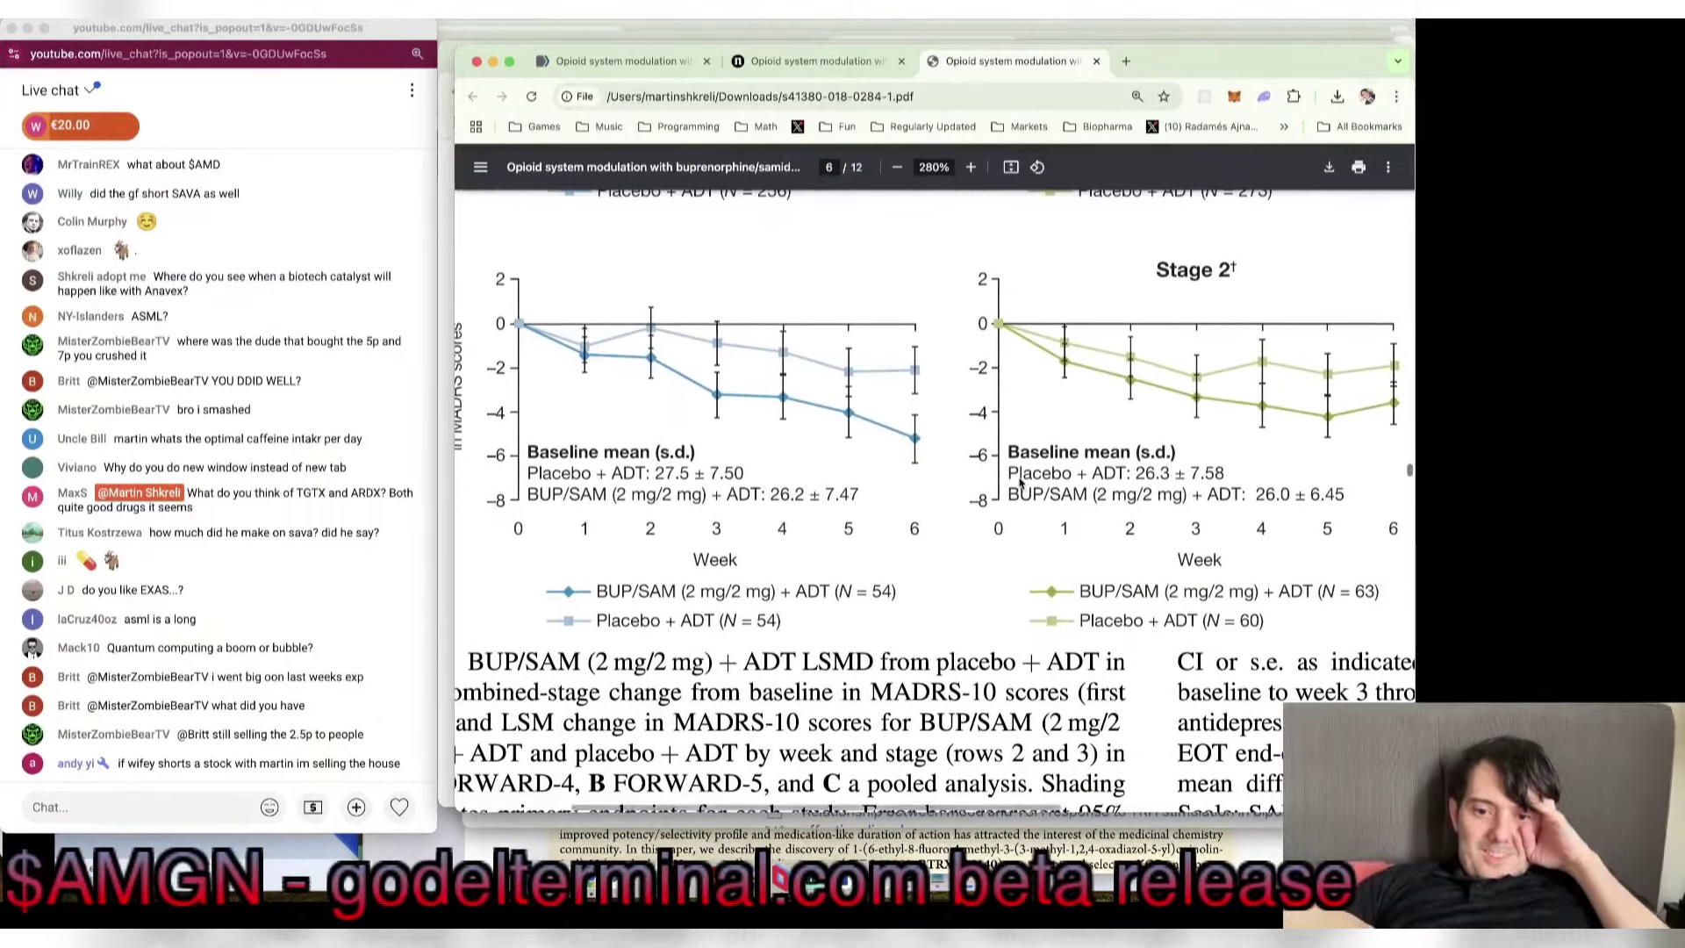
pyautogui.keyDown('ctrl'); pyautogui.scroll(3, 1014, 492); pyautogui.keyUp('ctrl')
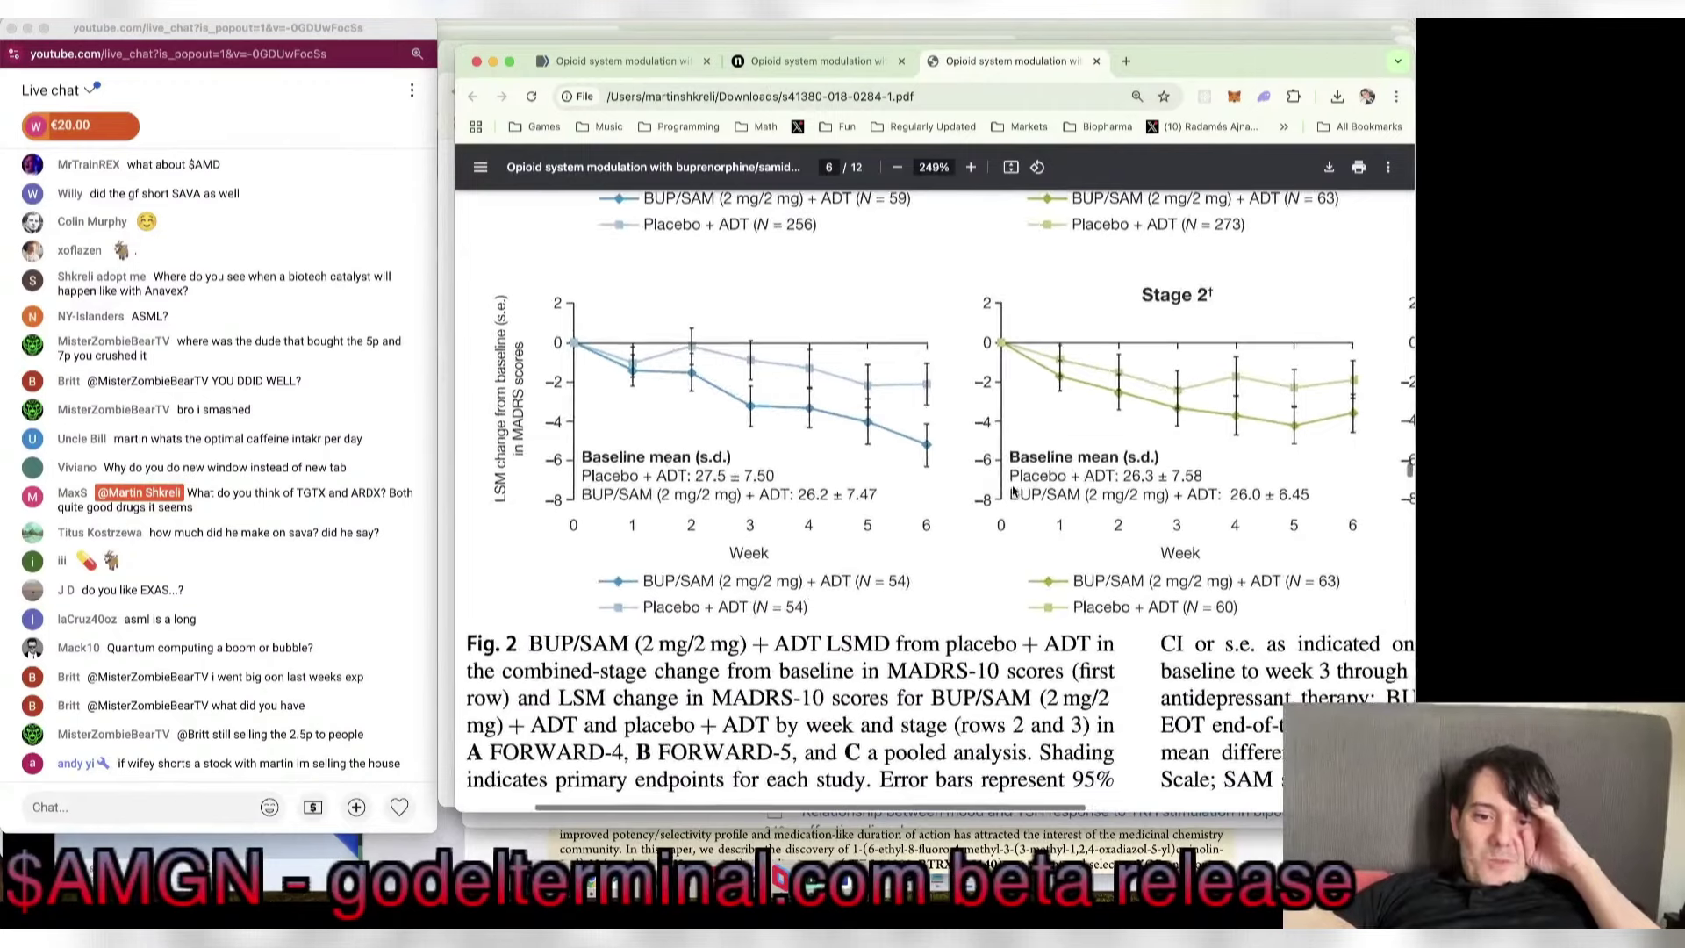
pyautogui.scroll(5, 1014, 491)
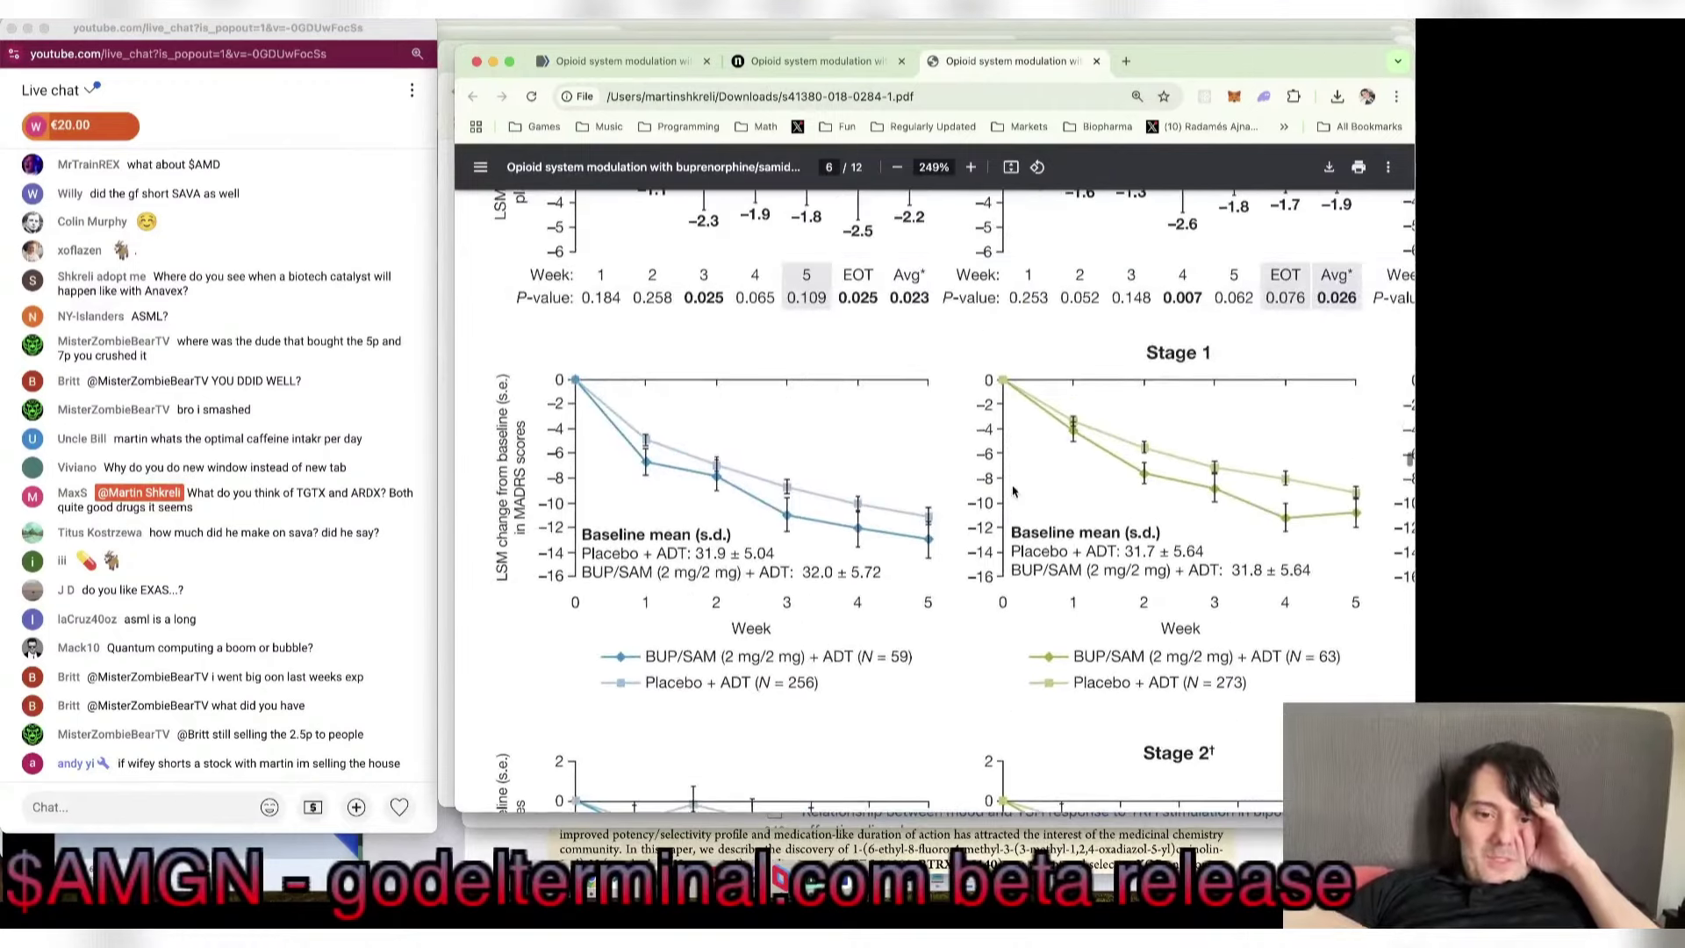
pyautogui.scroll(-5, 1014, 492)
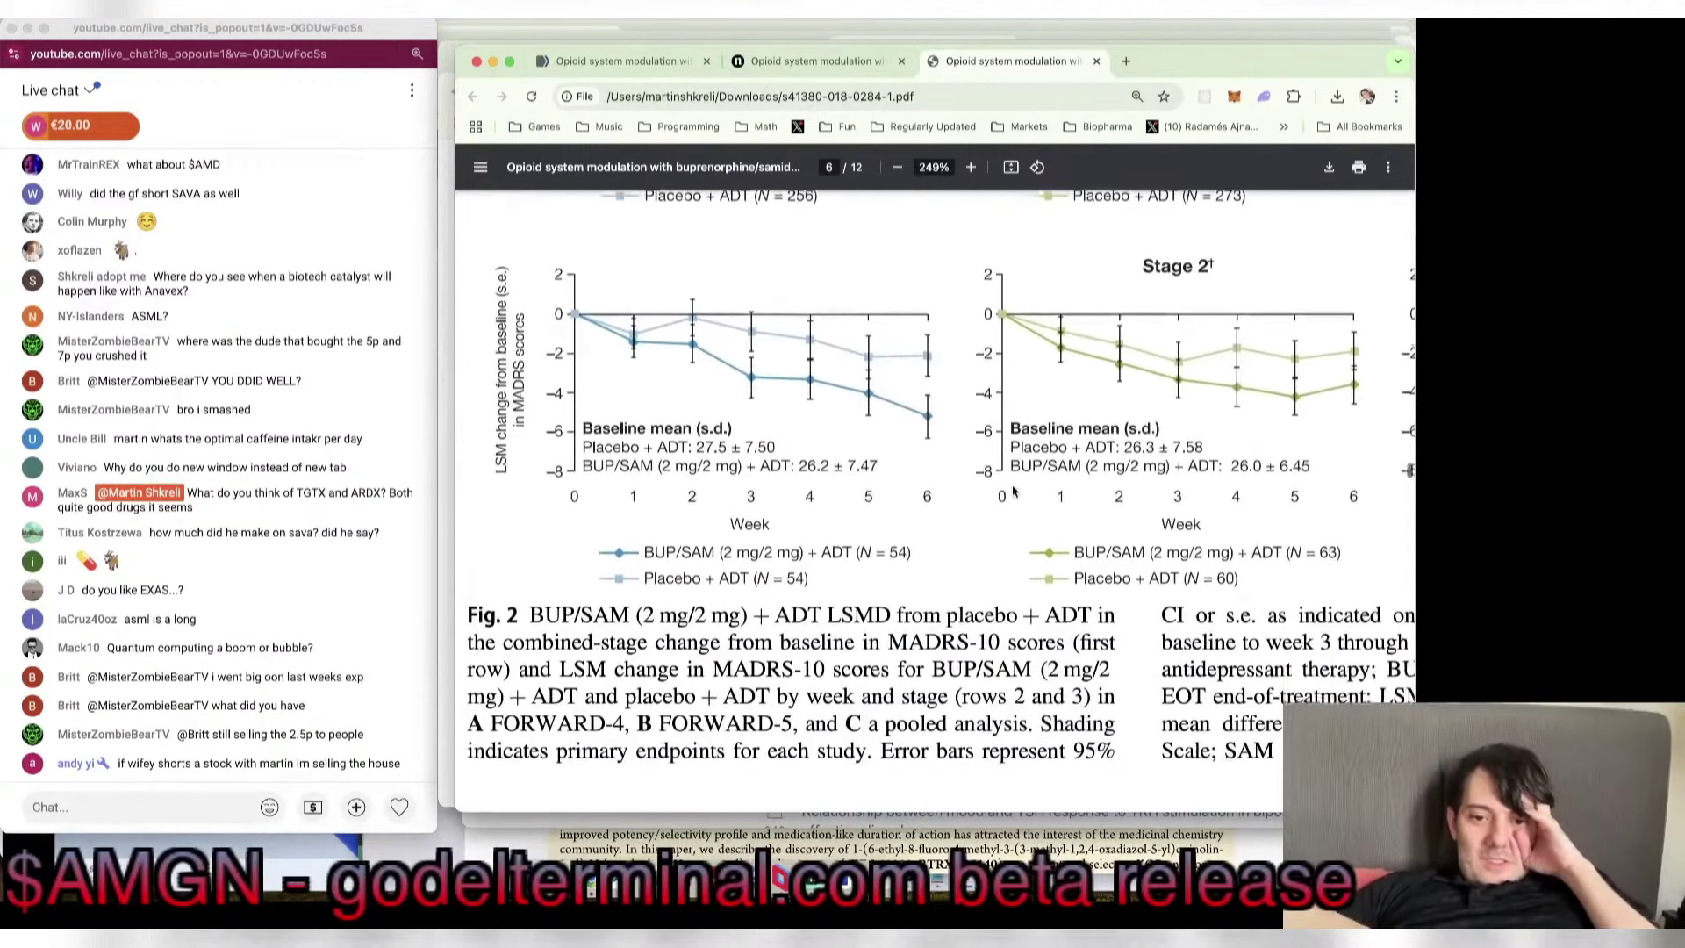
pyautogui.hscroll(6, 1015, 491)
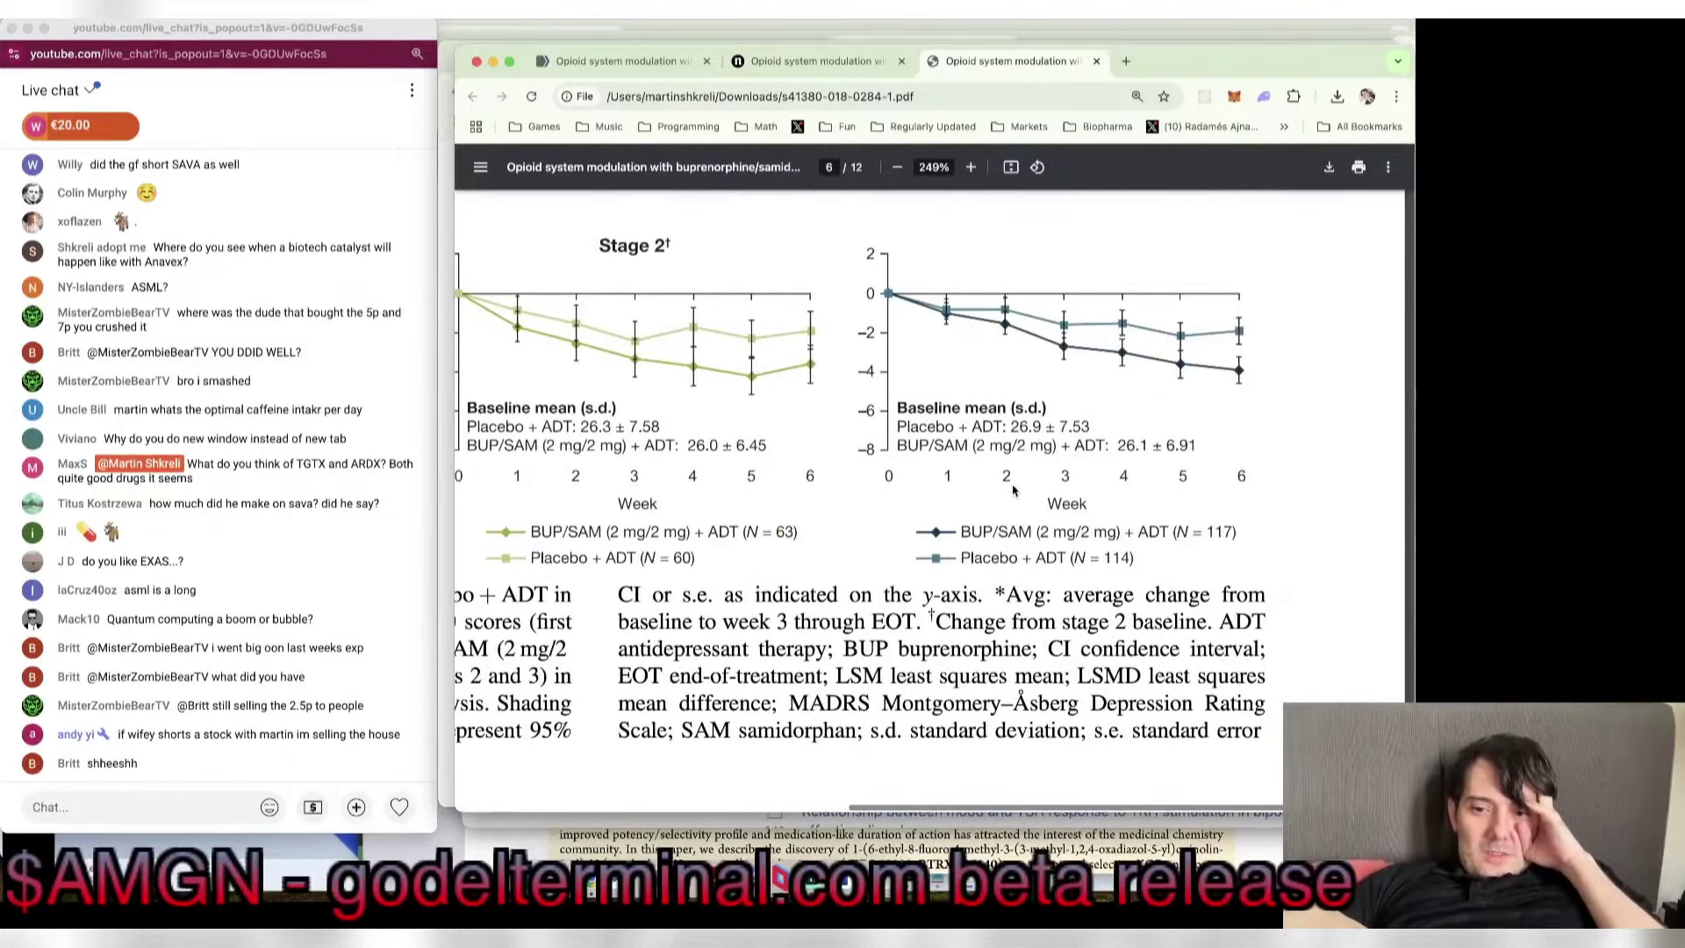
pyautogui.scroll(1, 1015, 492)
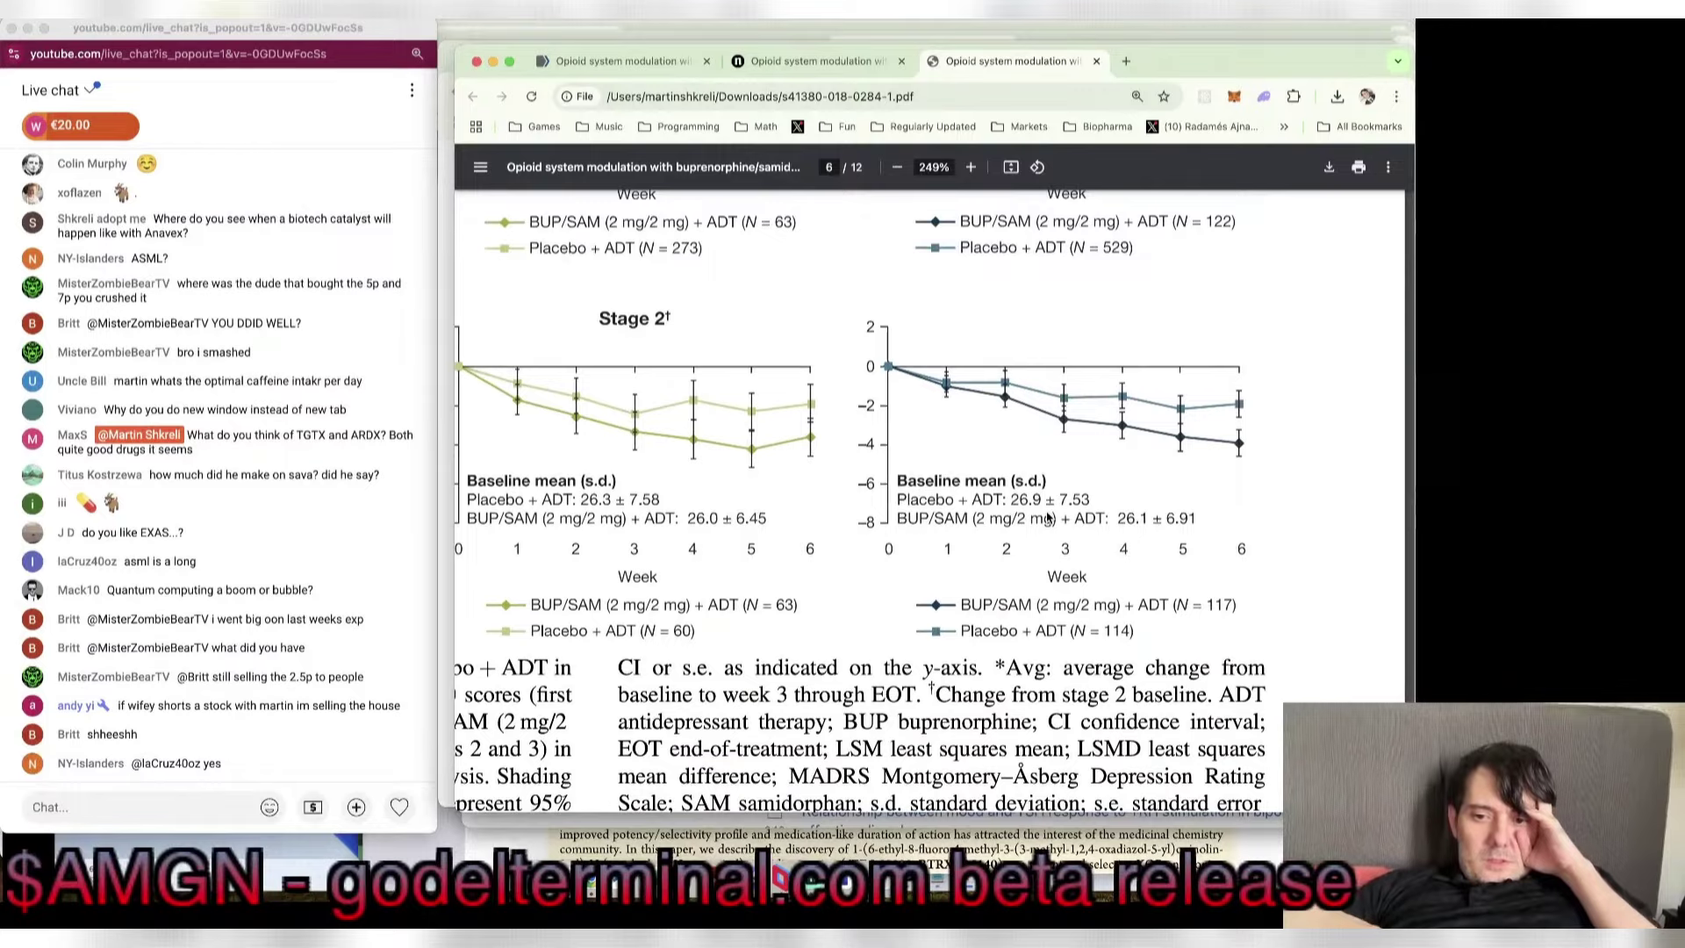
pyautogui.hscroll(-1, 1047, 518)
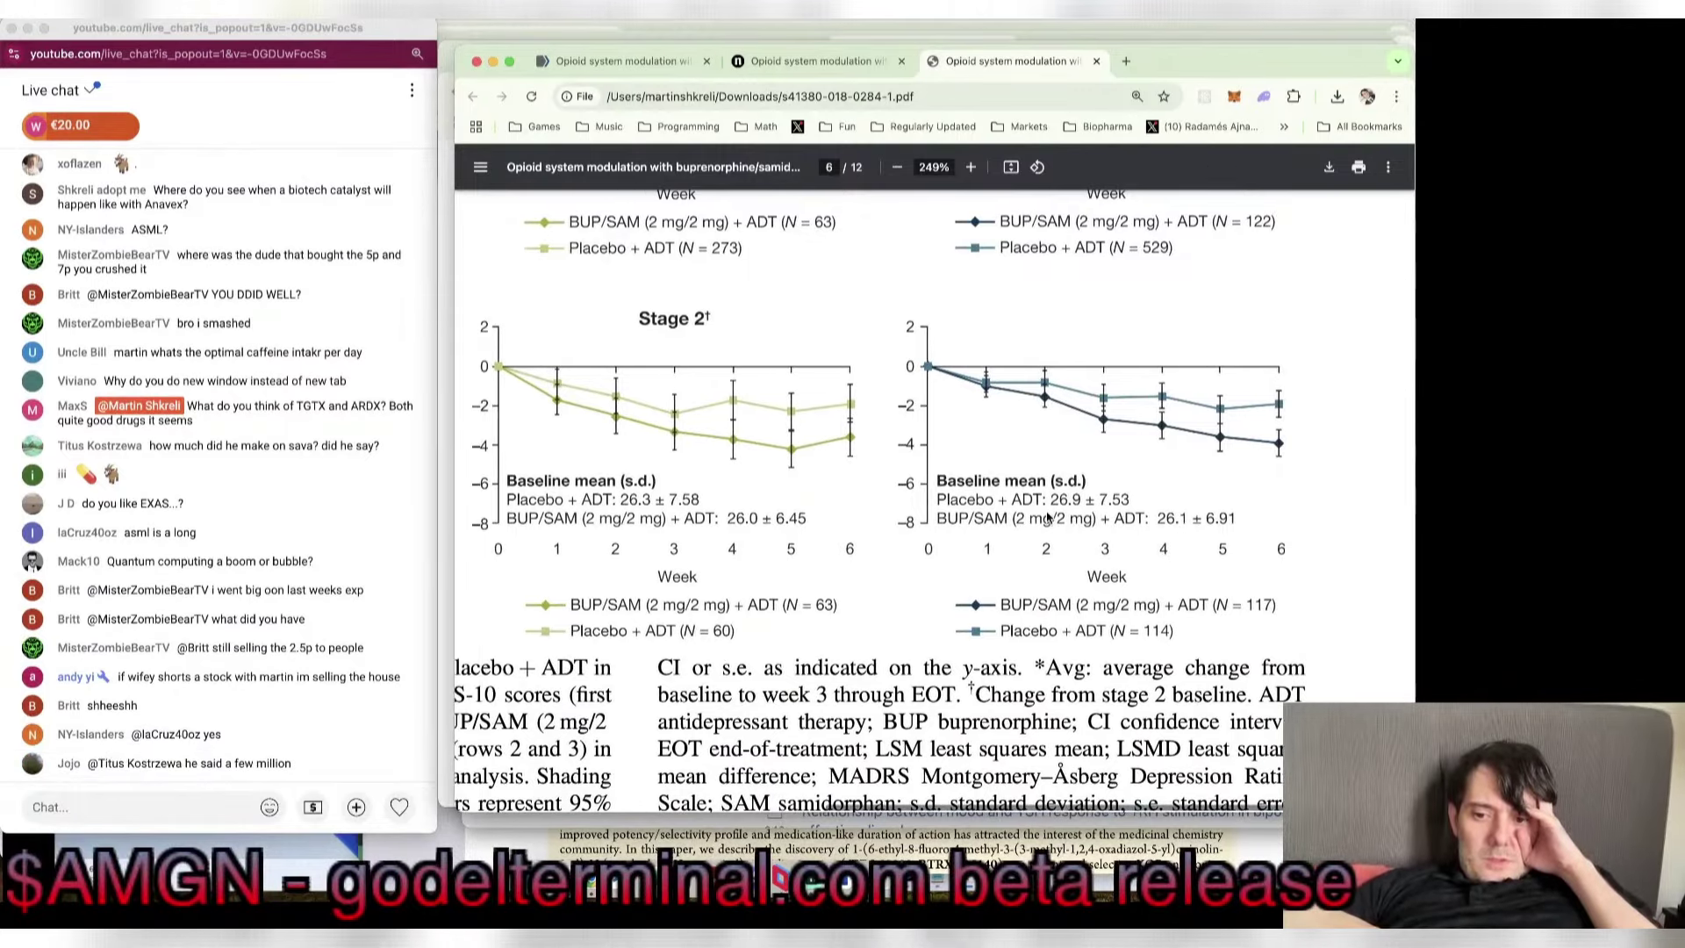
pyautogui.hscroll(-15, 1046, 517)
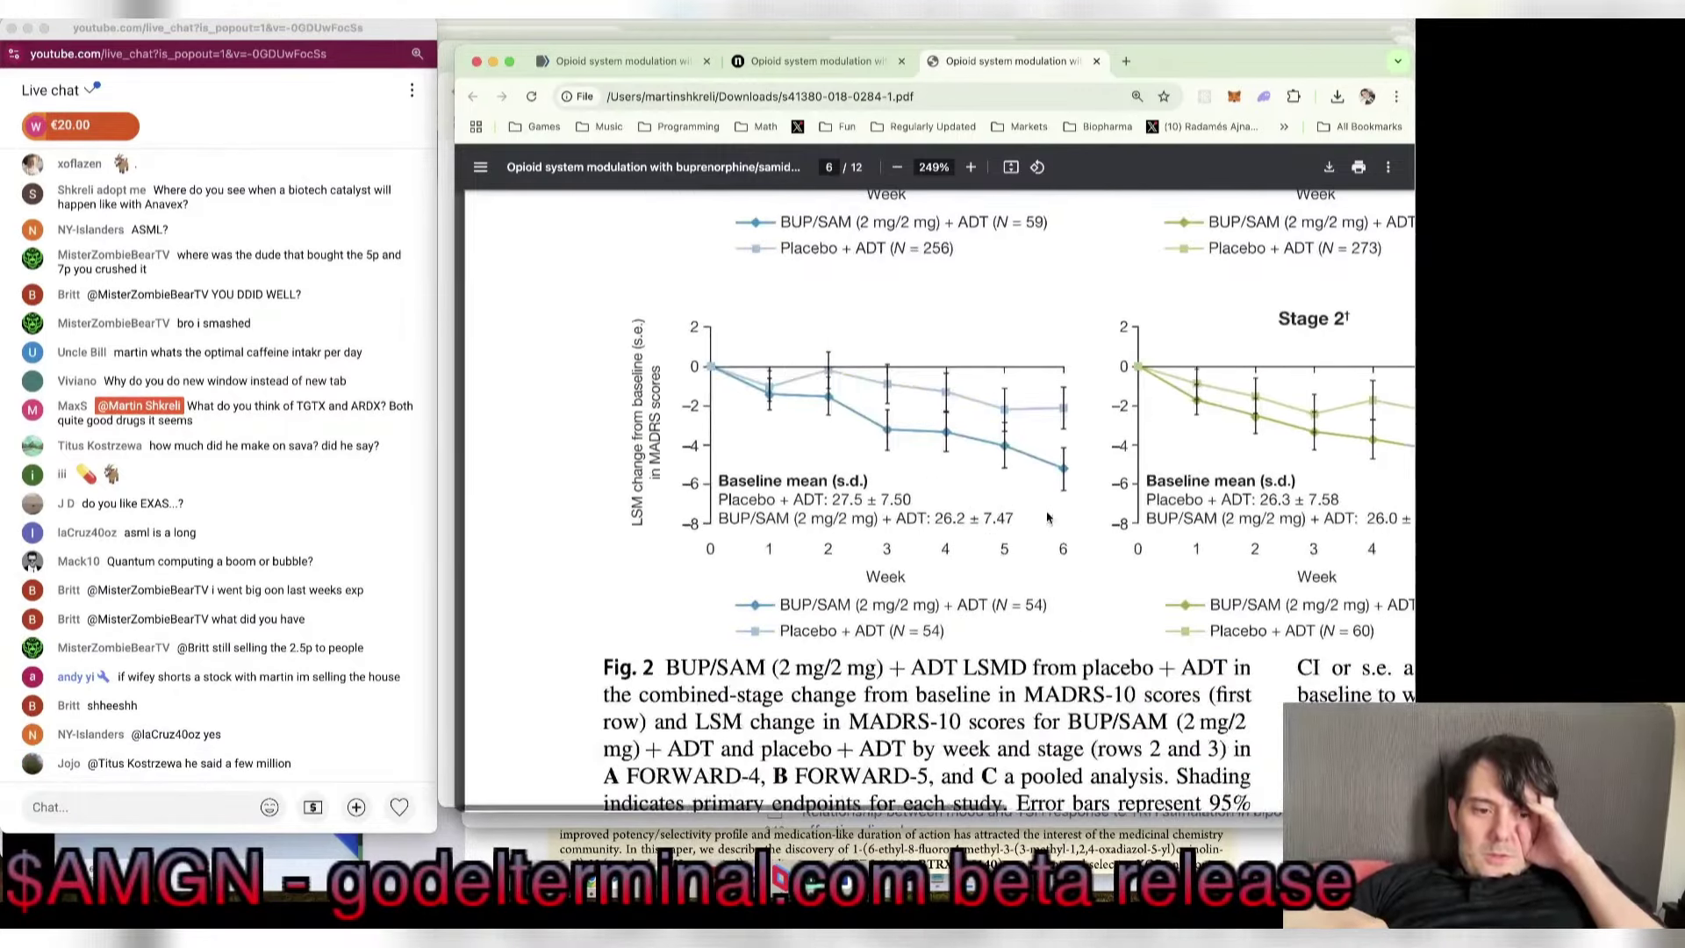
# Step: Read the Figure 2 caption and the paragraphs on secondary efficacy endpoints and pooled analysis beneath it
pyautogui.scroll(-8, 1046, 517)
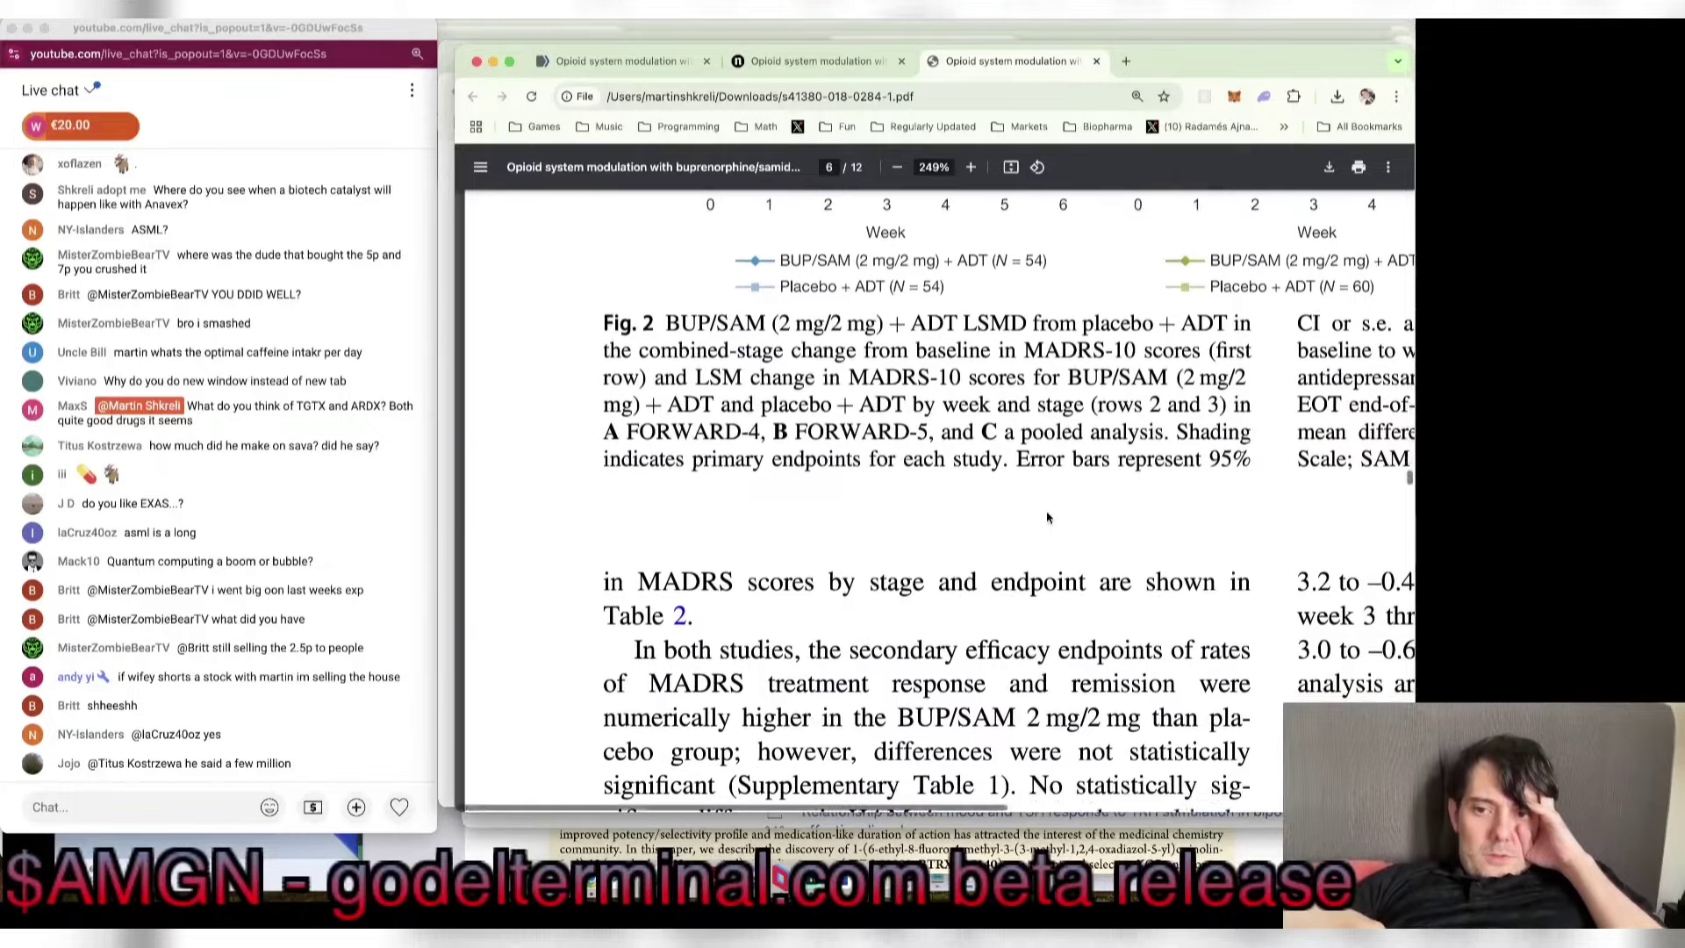
pyautogui.scroll(-5, 1044, 521)
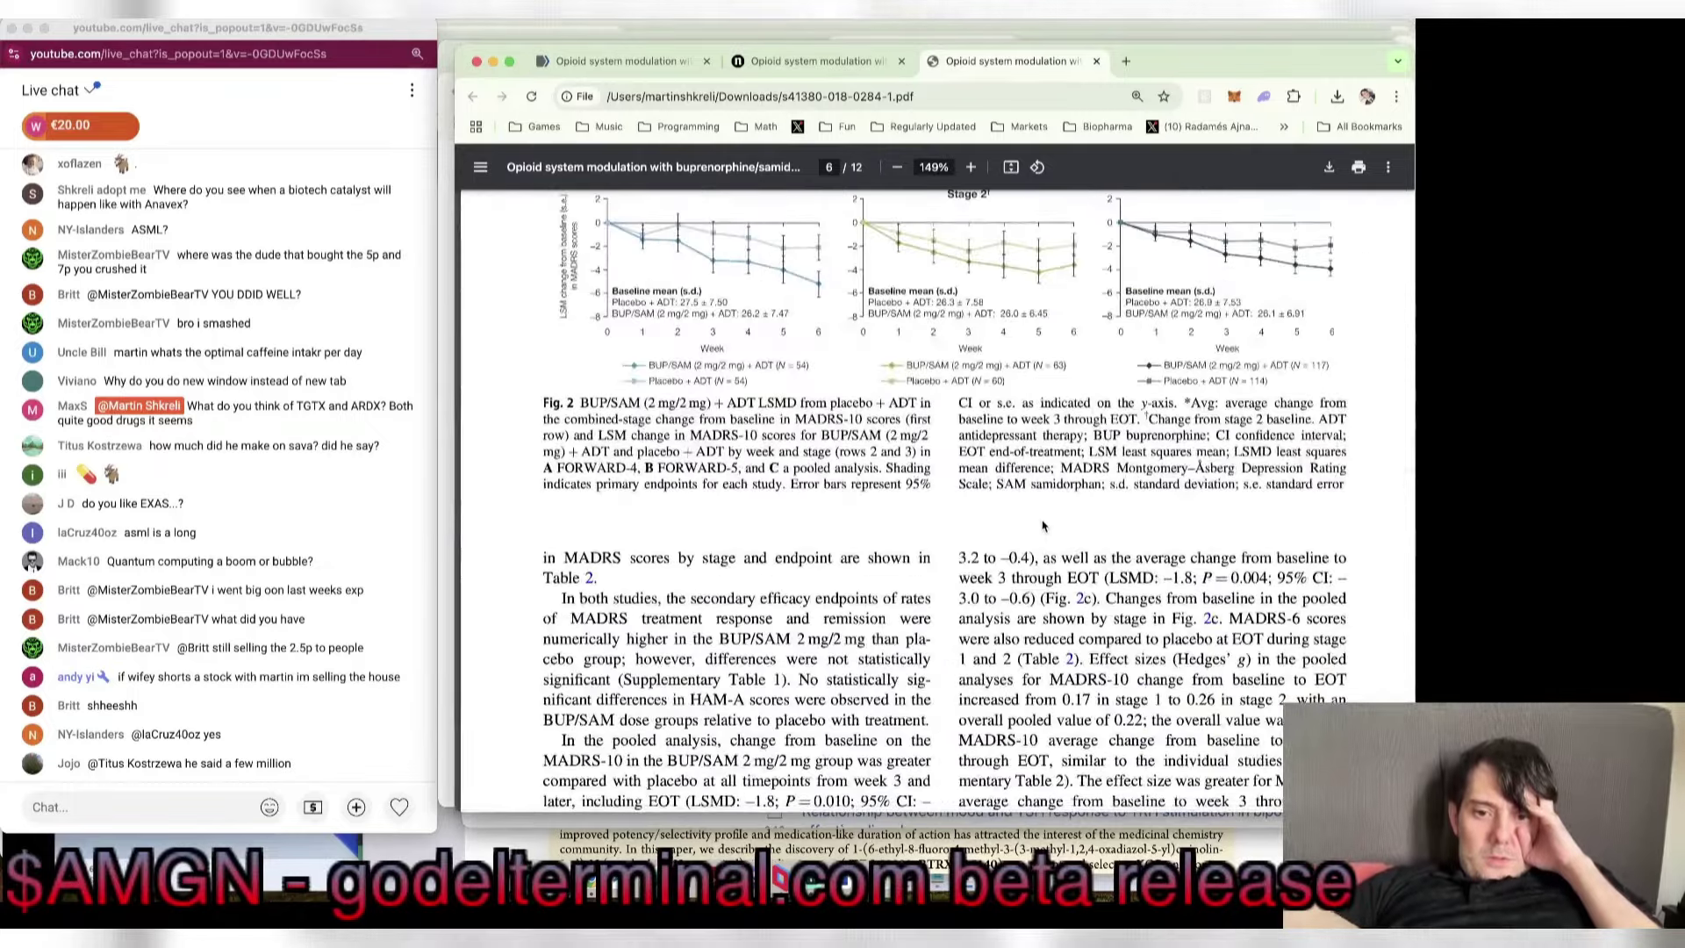
pyautogui.scroll(-15, 1042, 525)
pyautogui.scroll(9, 1043, 524)
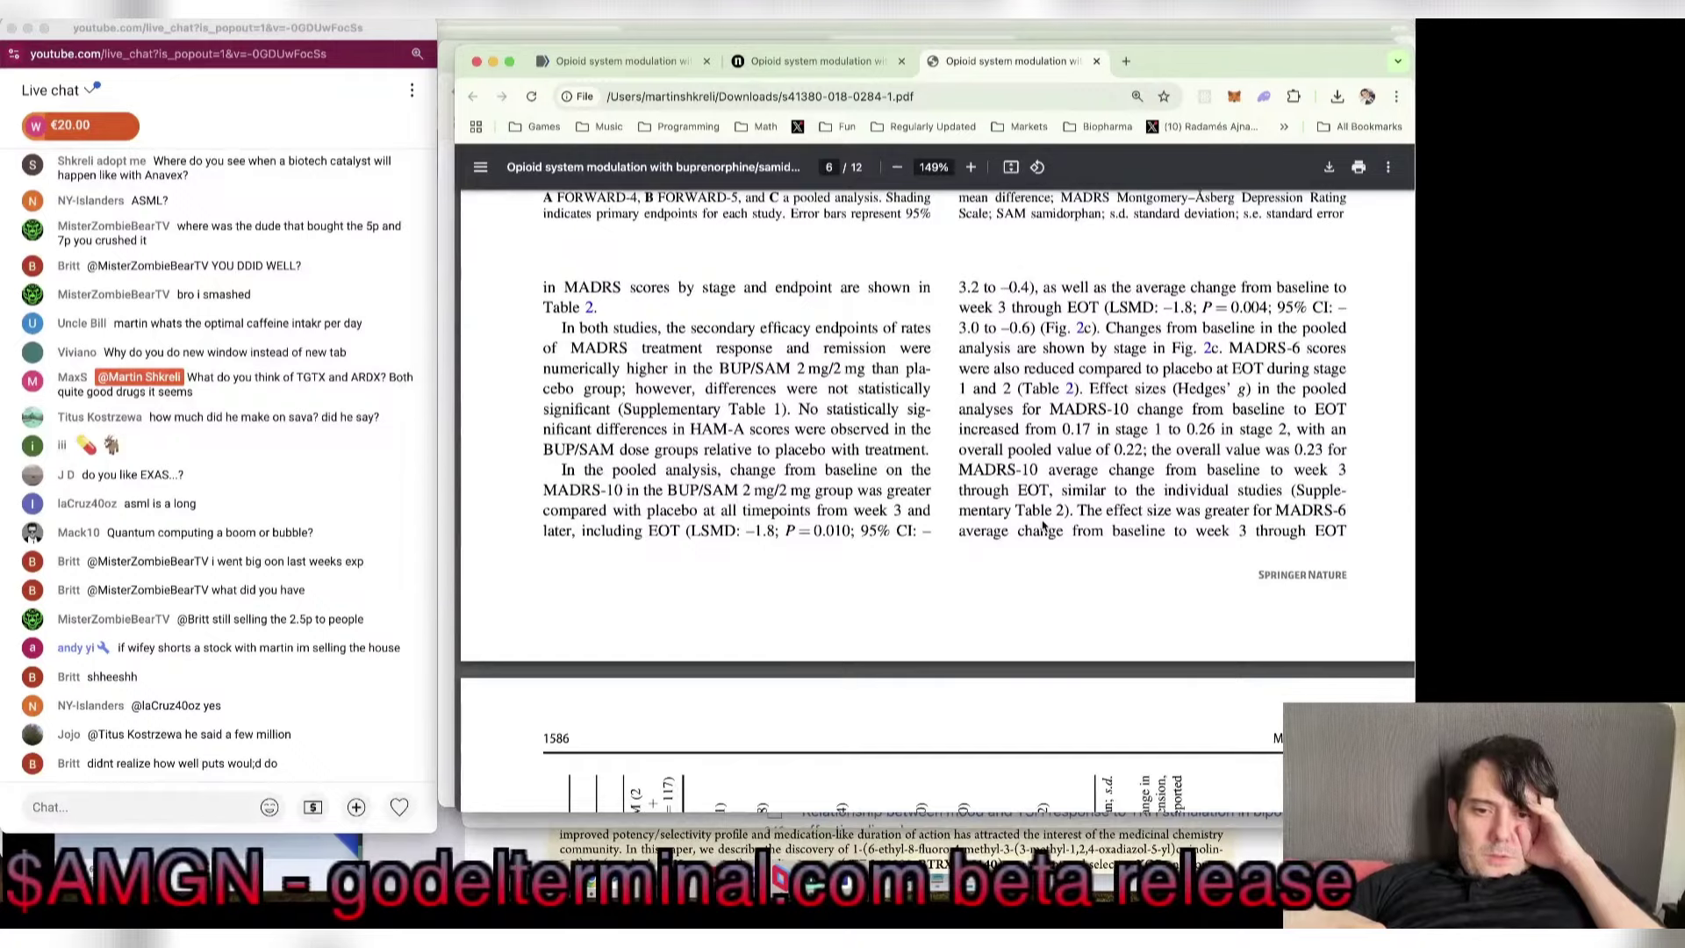
# Step: Go to Table 2 on page 7 and rotate the PDF until the table reads upright
pyautogui.scroll(-12, 1043, 524)
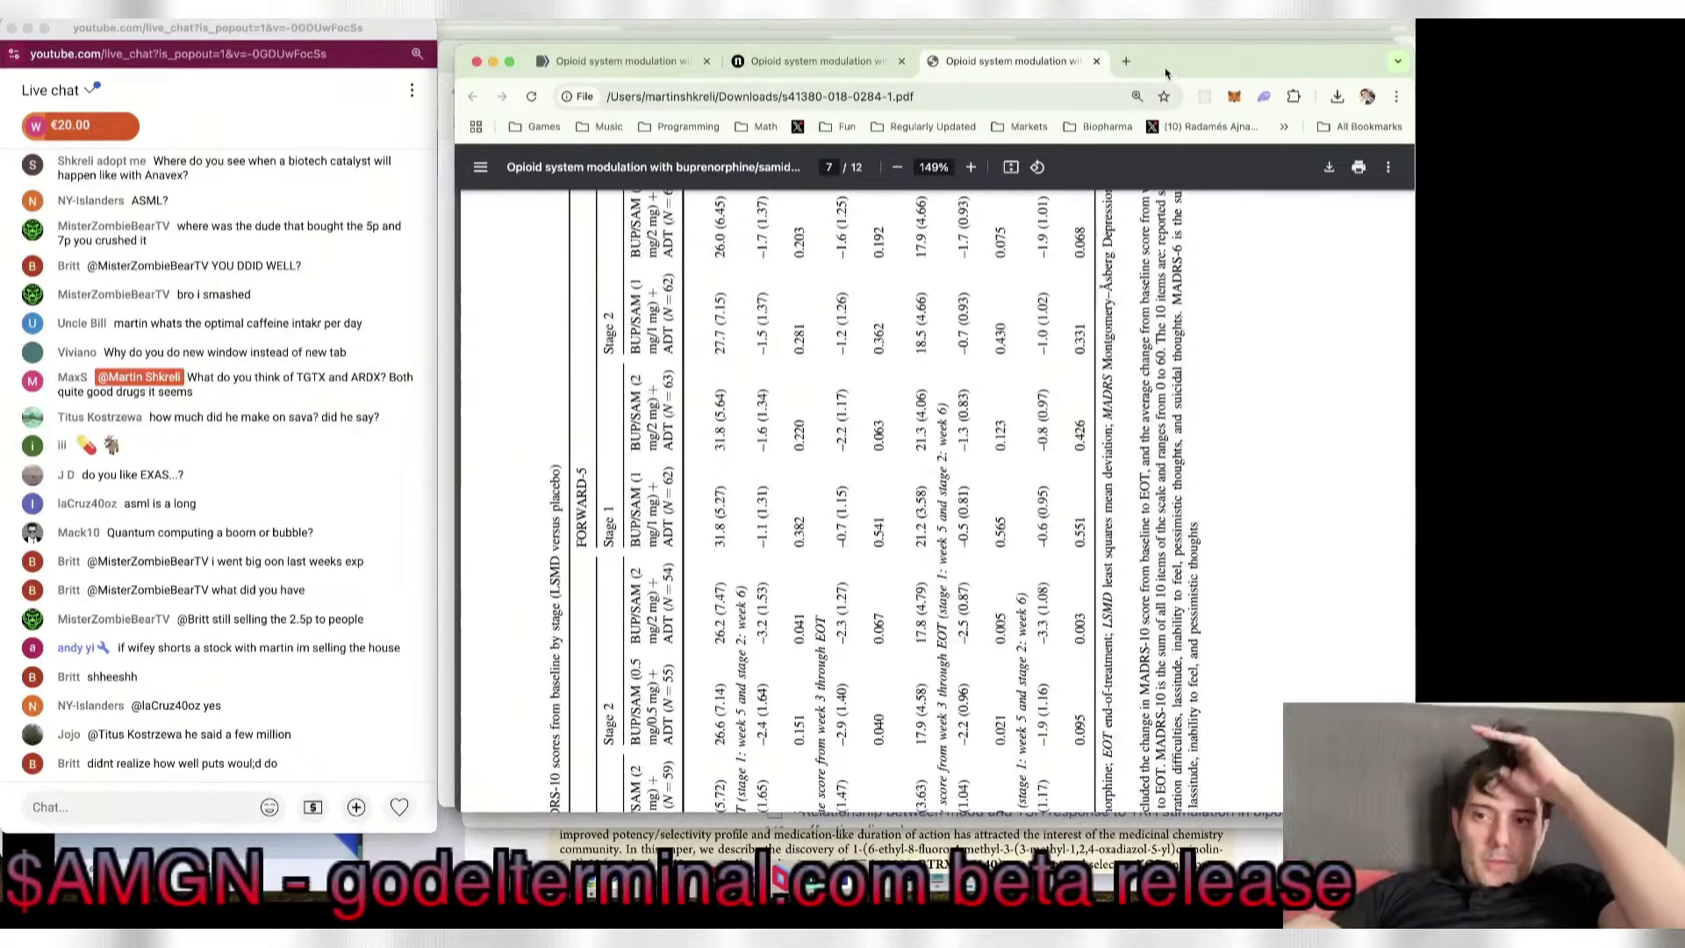
pyautogui.moveTo(1196, 71); pyautogui.dragTo(1156, 68)
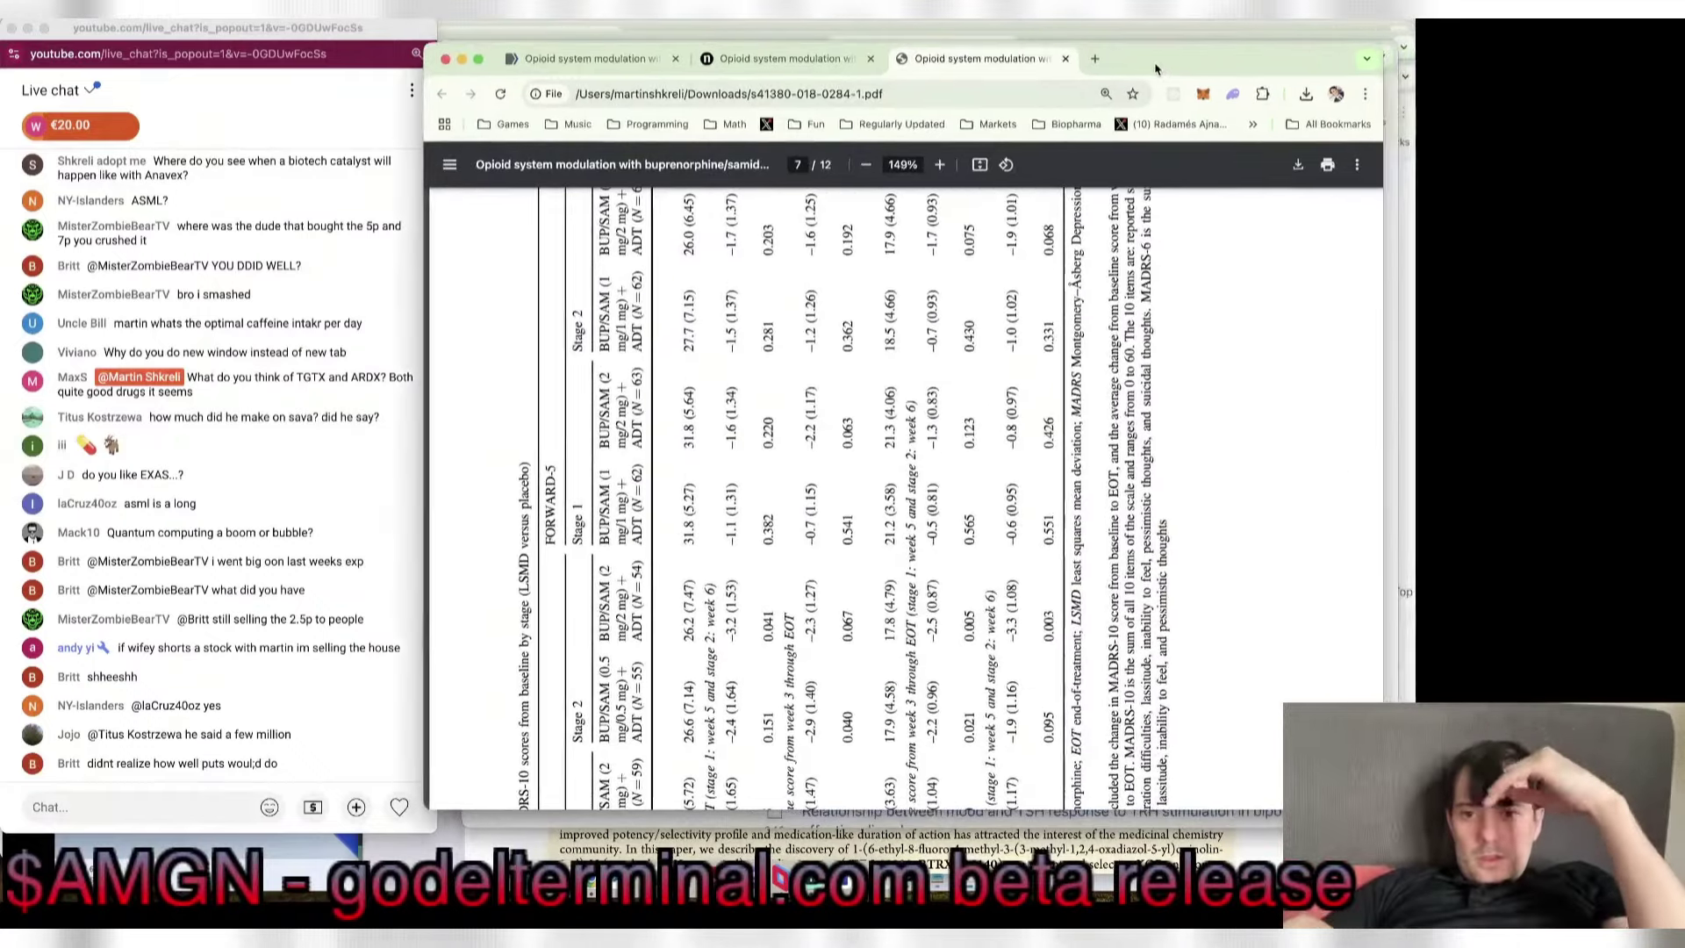
pyautogui.click(1007, 177)
pyautogui.click(1008, 176)
pyautogui.scroll(-2, 978, 268)
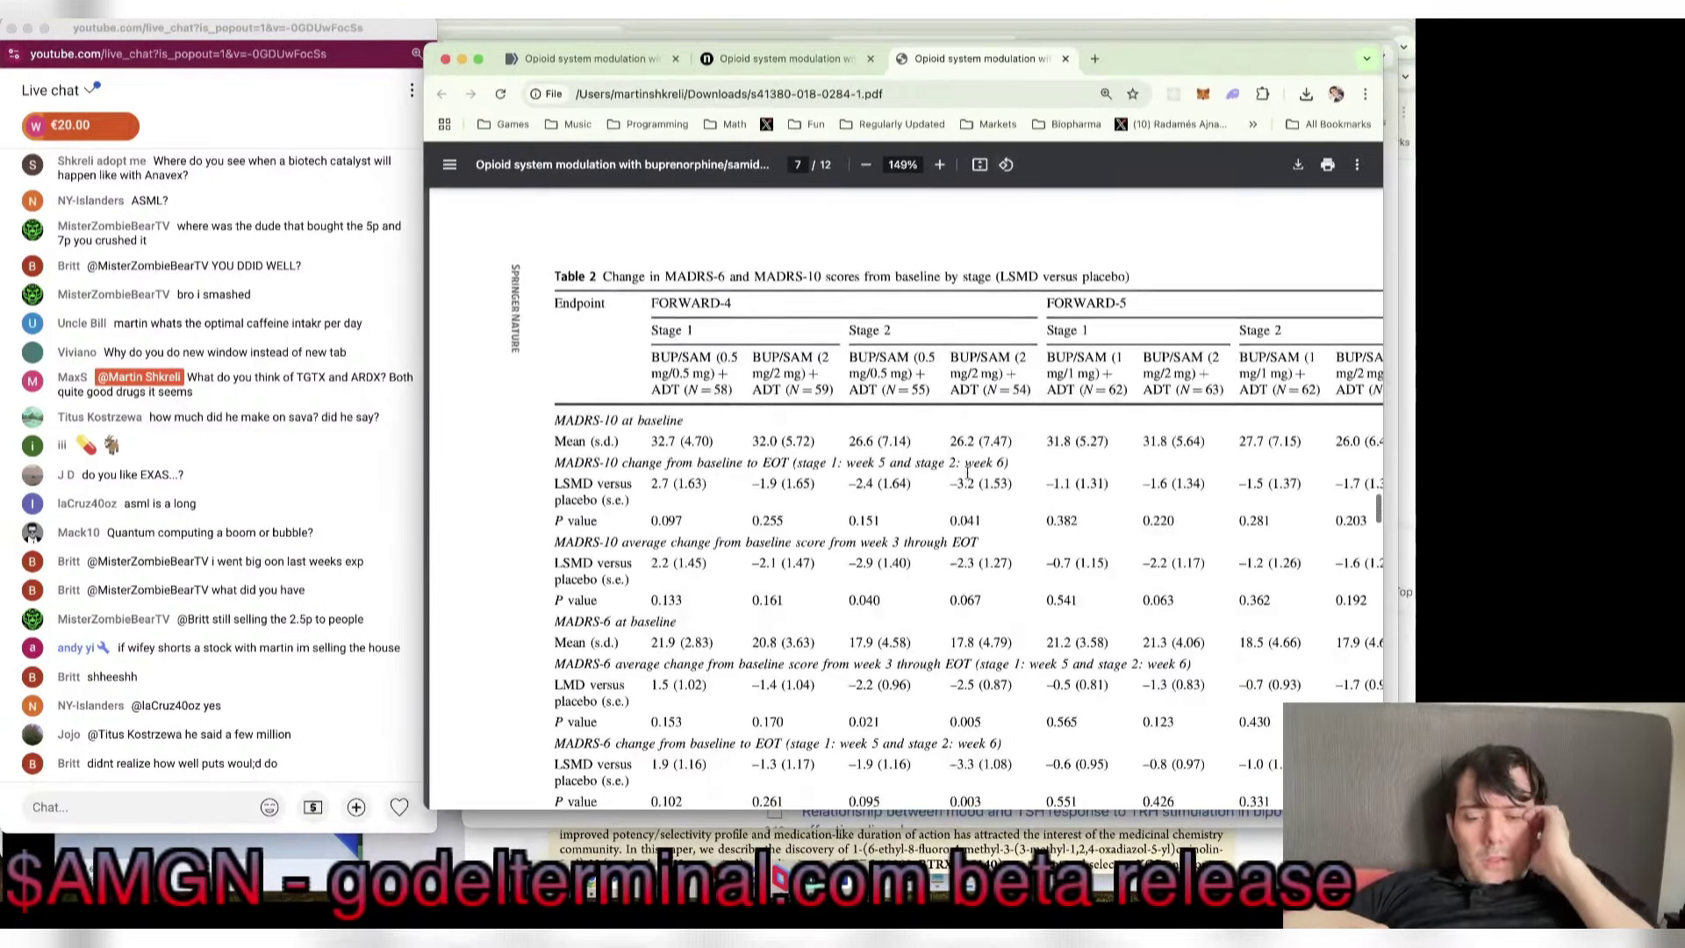
# Step: Examine Table 2's MADRS-10 and MADRS-6 changes and P values by stage for FORWARD-4, FORWARD-5 and the pooled studies
pyautogui.scroll(1, 968, 472)
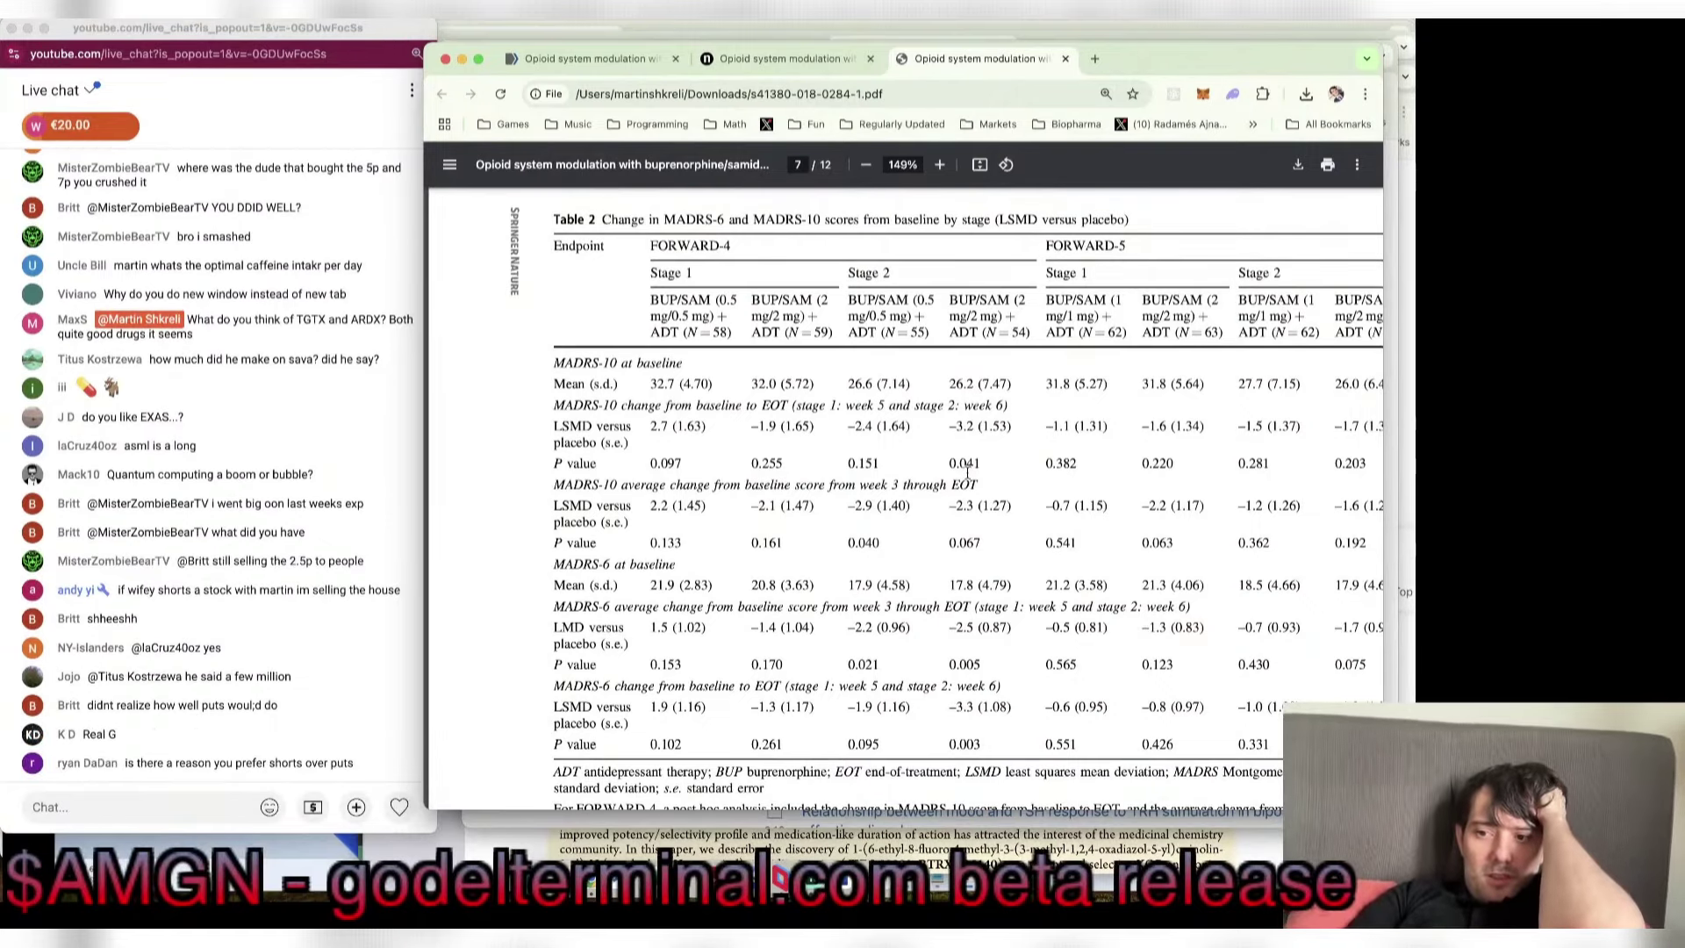
pyautogui.hscroll(3, 967, 472)
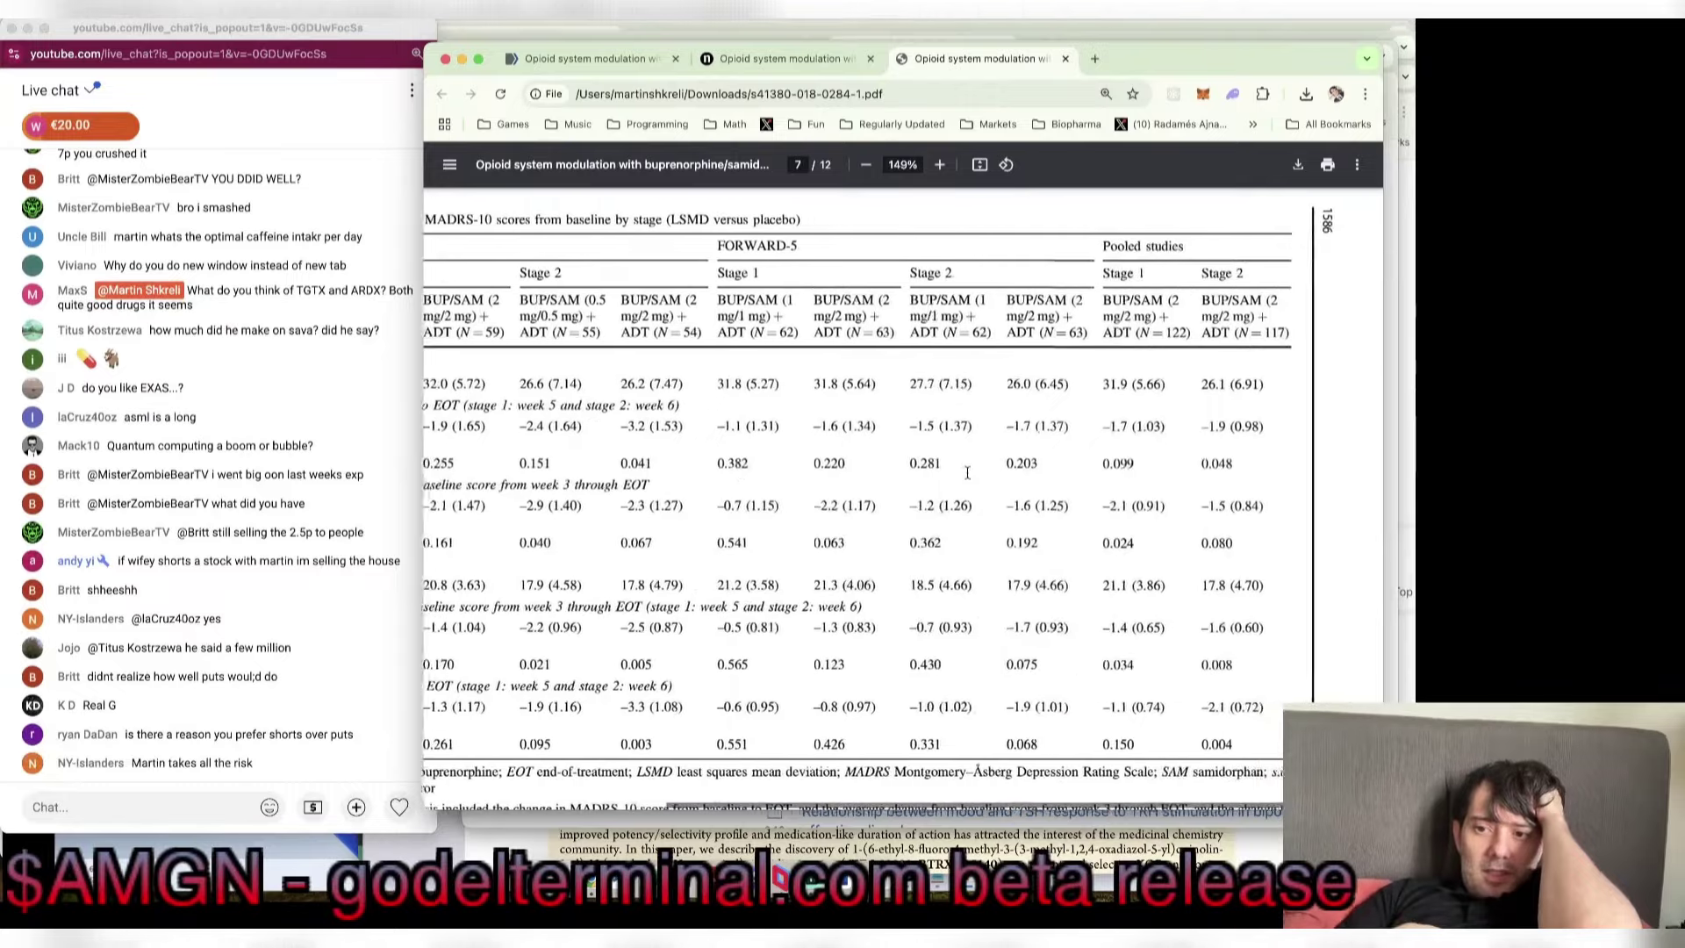
pyautogui.hscroll(-3, 967, 472)
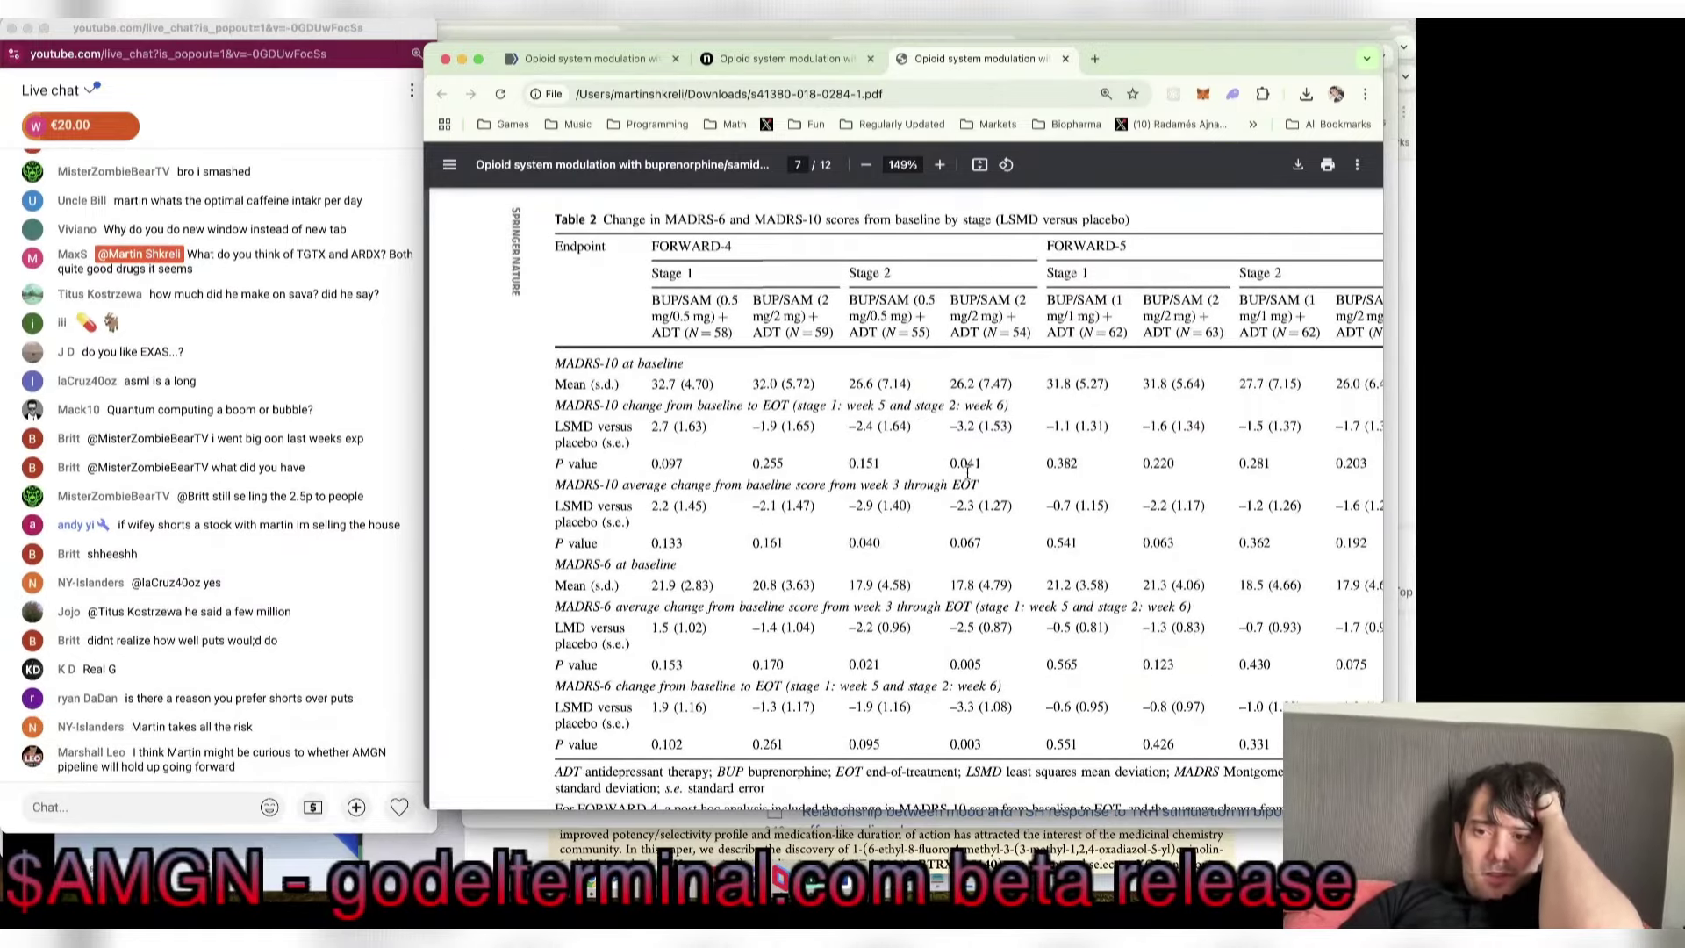
pyautogui.hscroll(5, 967, 472)
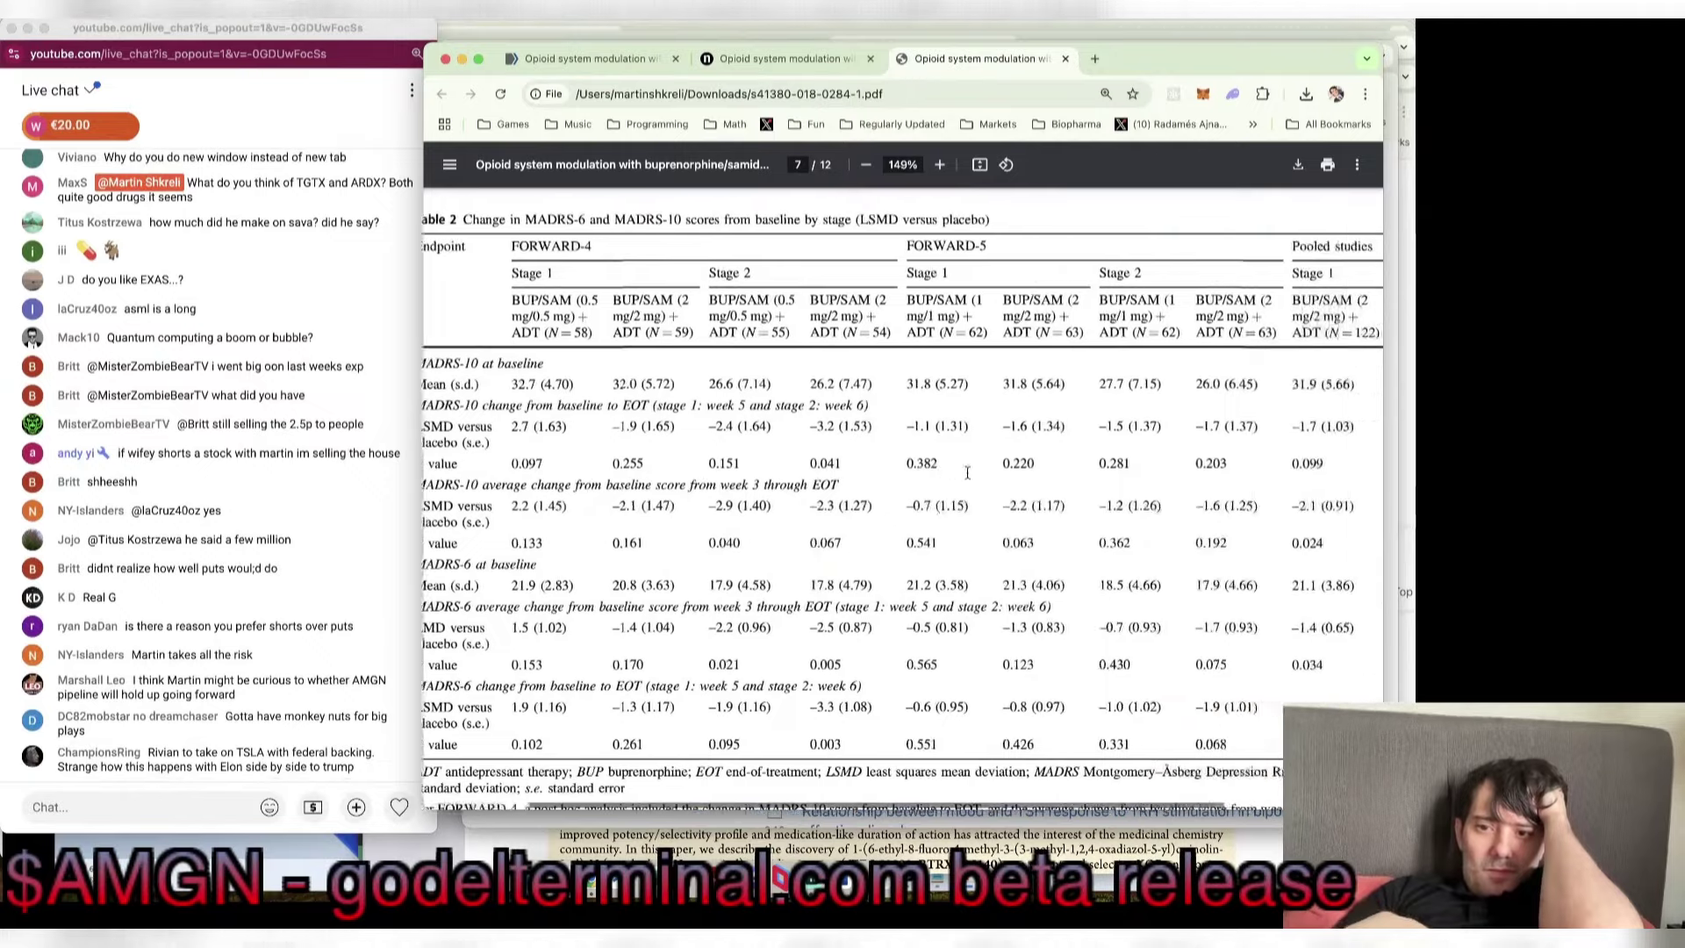
pyautogui.hscroll(1, 967, 472)
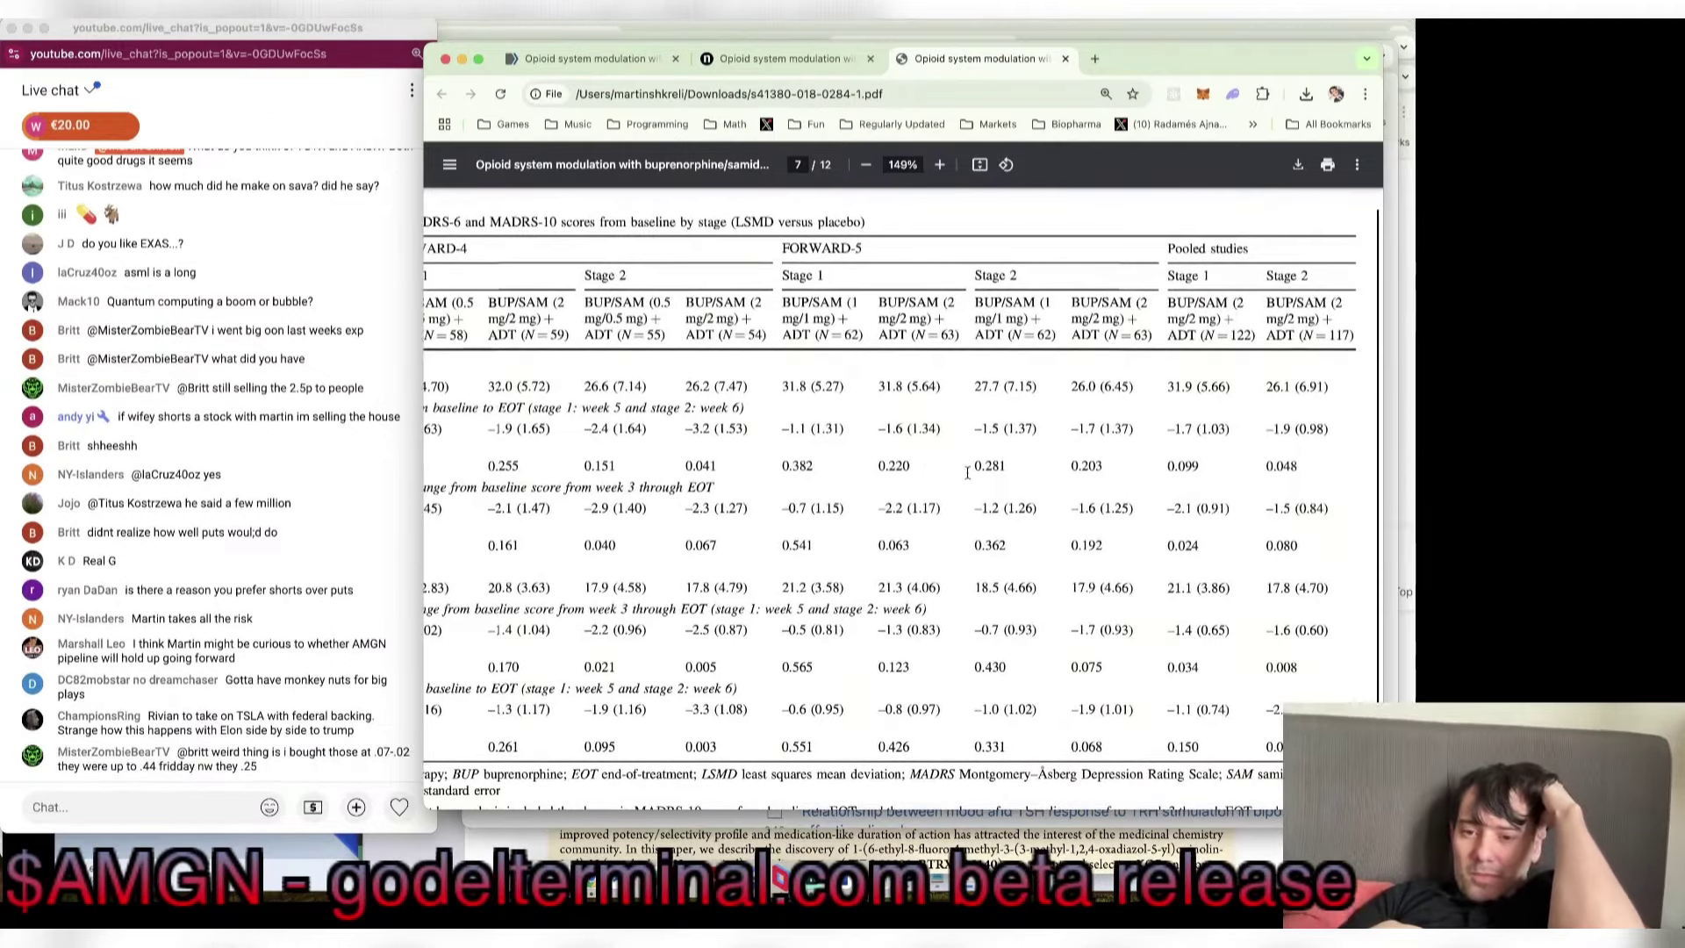
pyautogui.hscroll(-4, 968, 472)
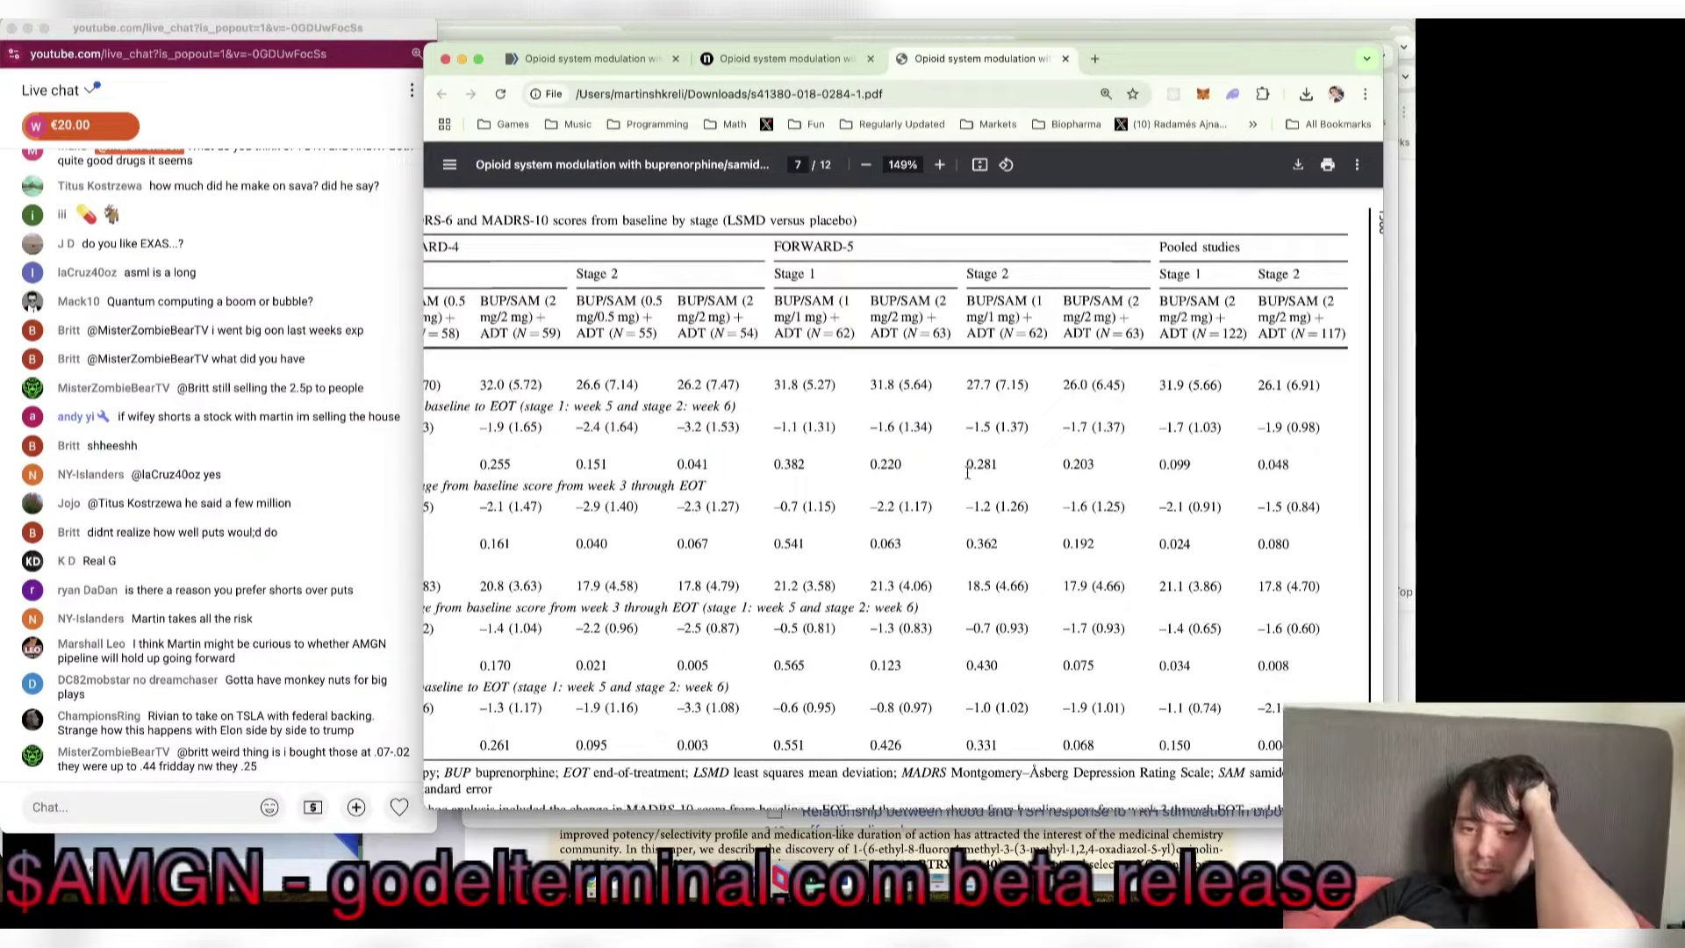
pyautogui.hscroll(-2, 967, 472)
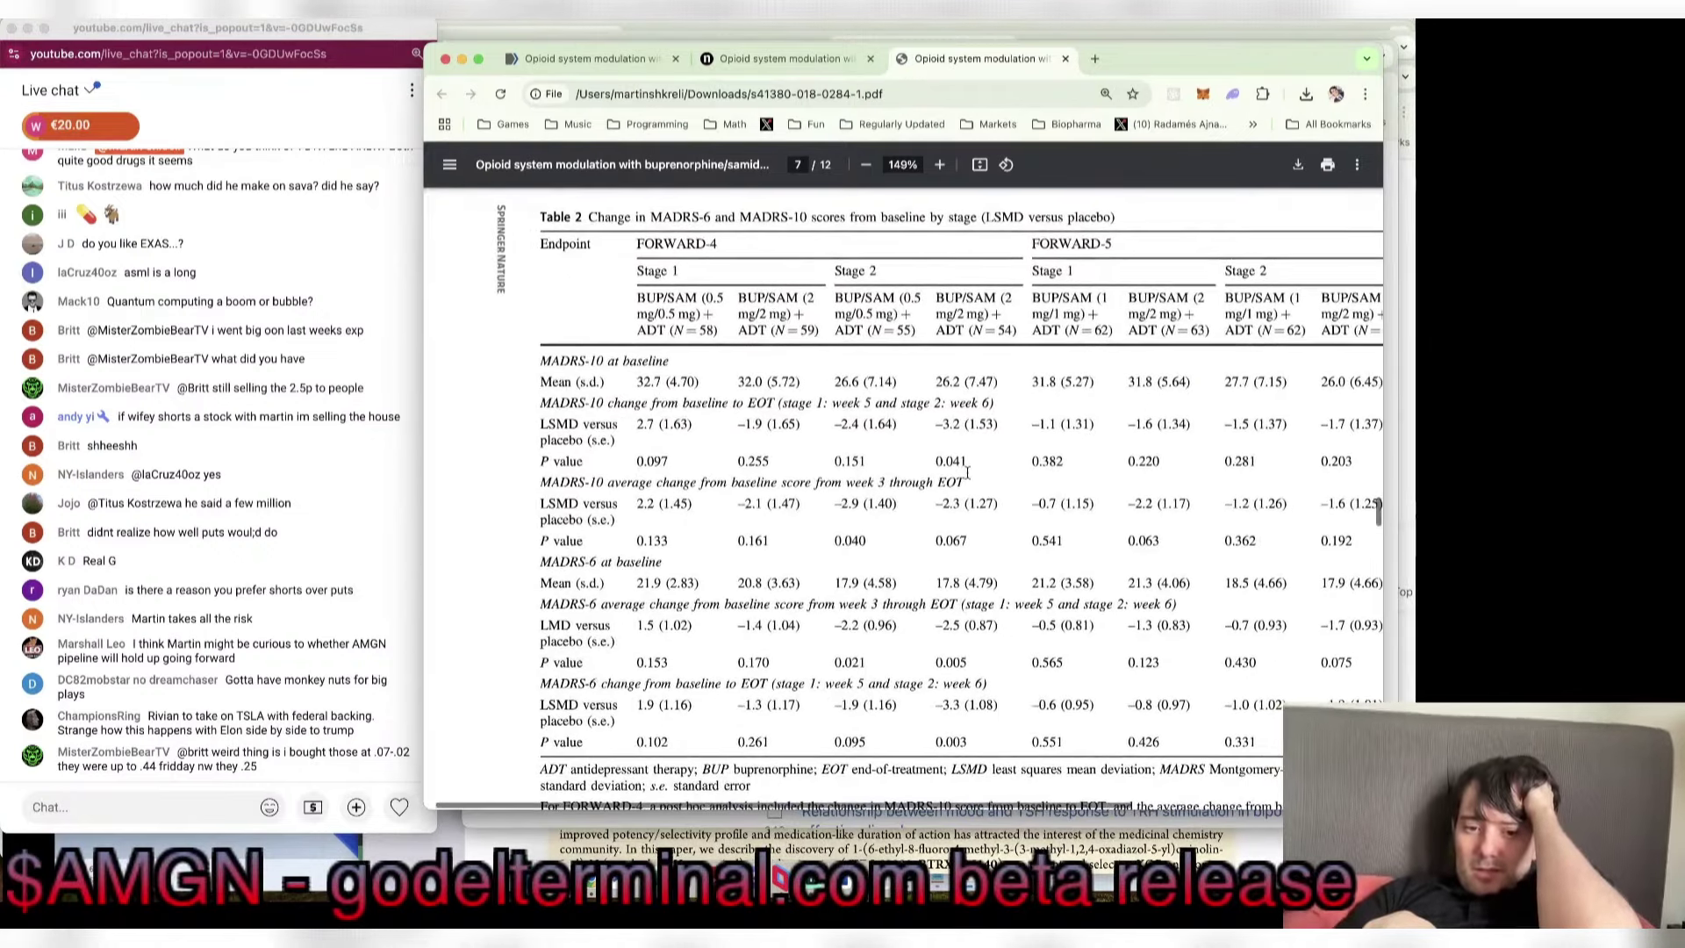
pyautogui.hscroll(-1, 968, 472)
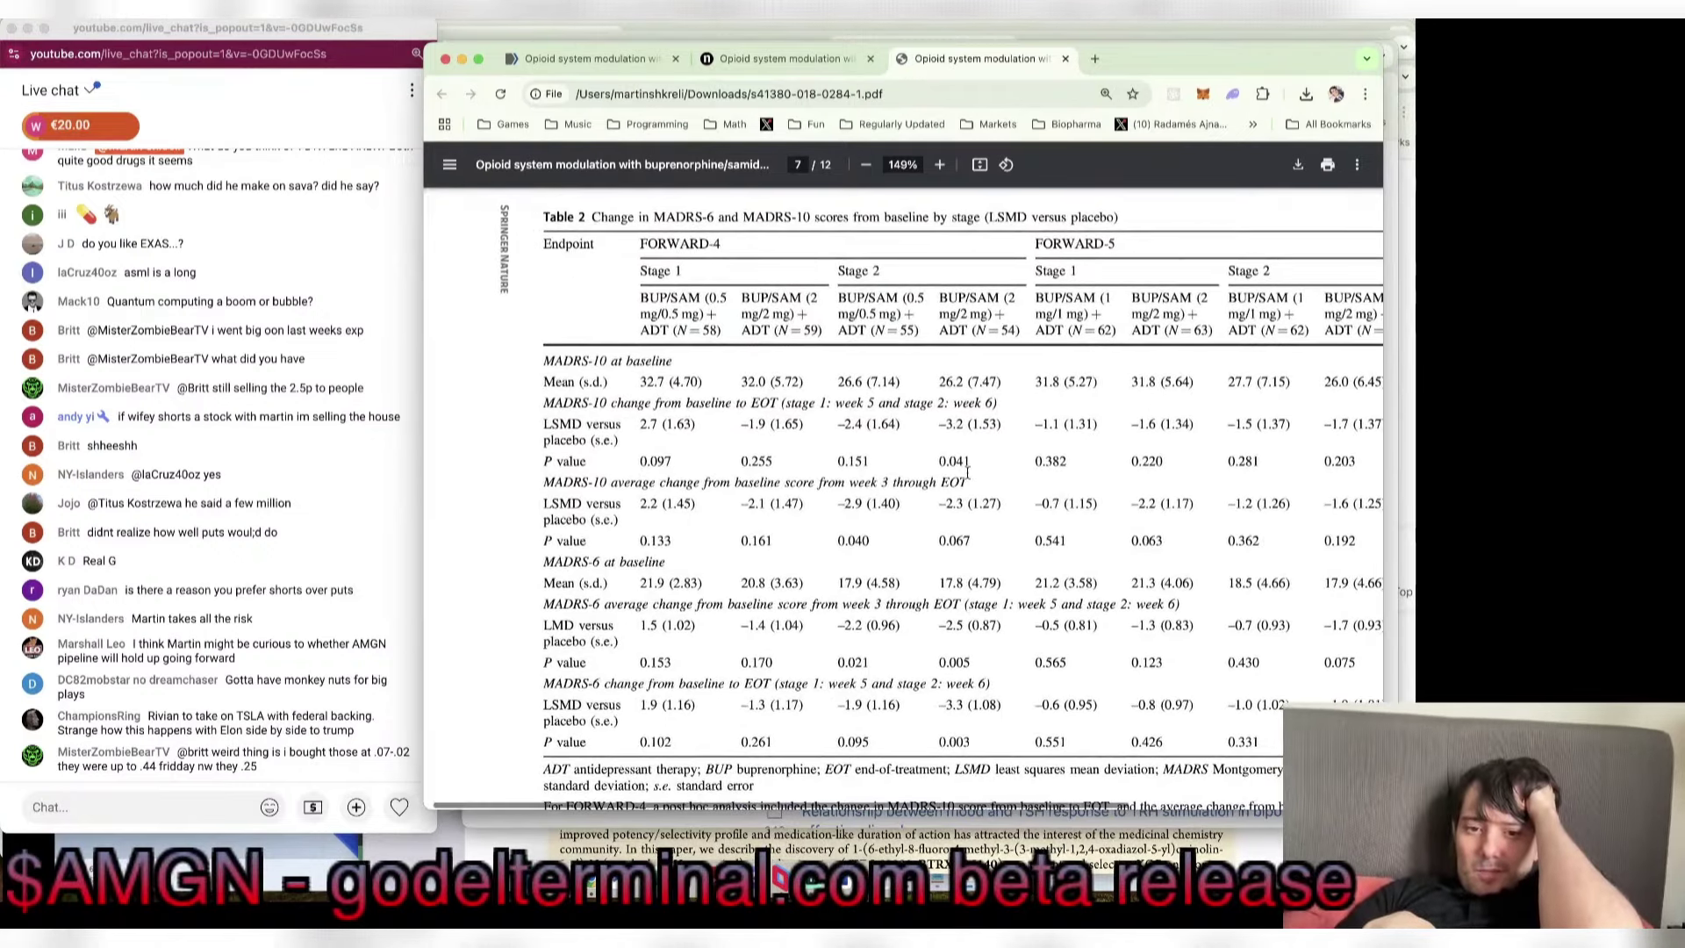
pyautogui.hscroll(4, 967, 472)
pyautogui.hscroll(3, 967, 472)
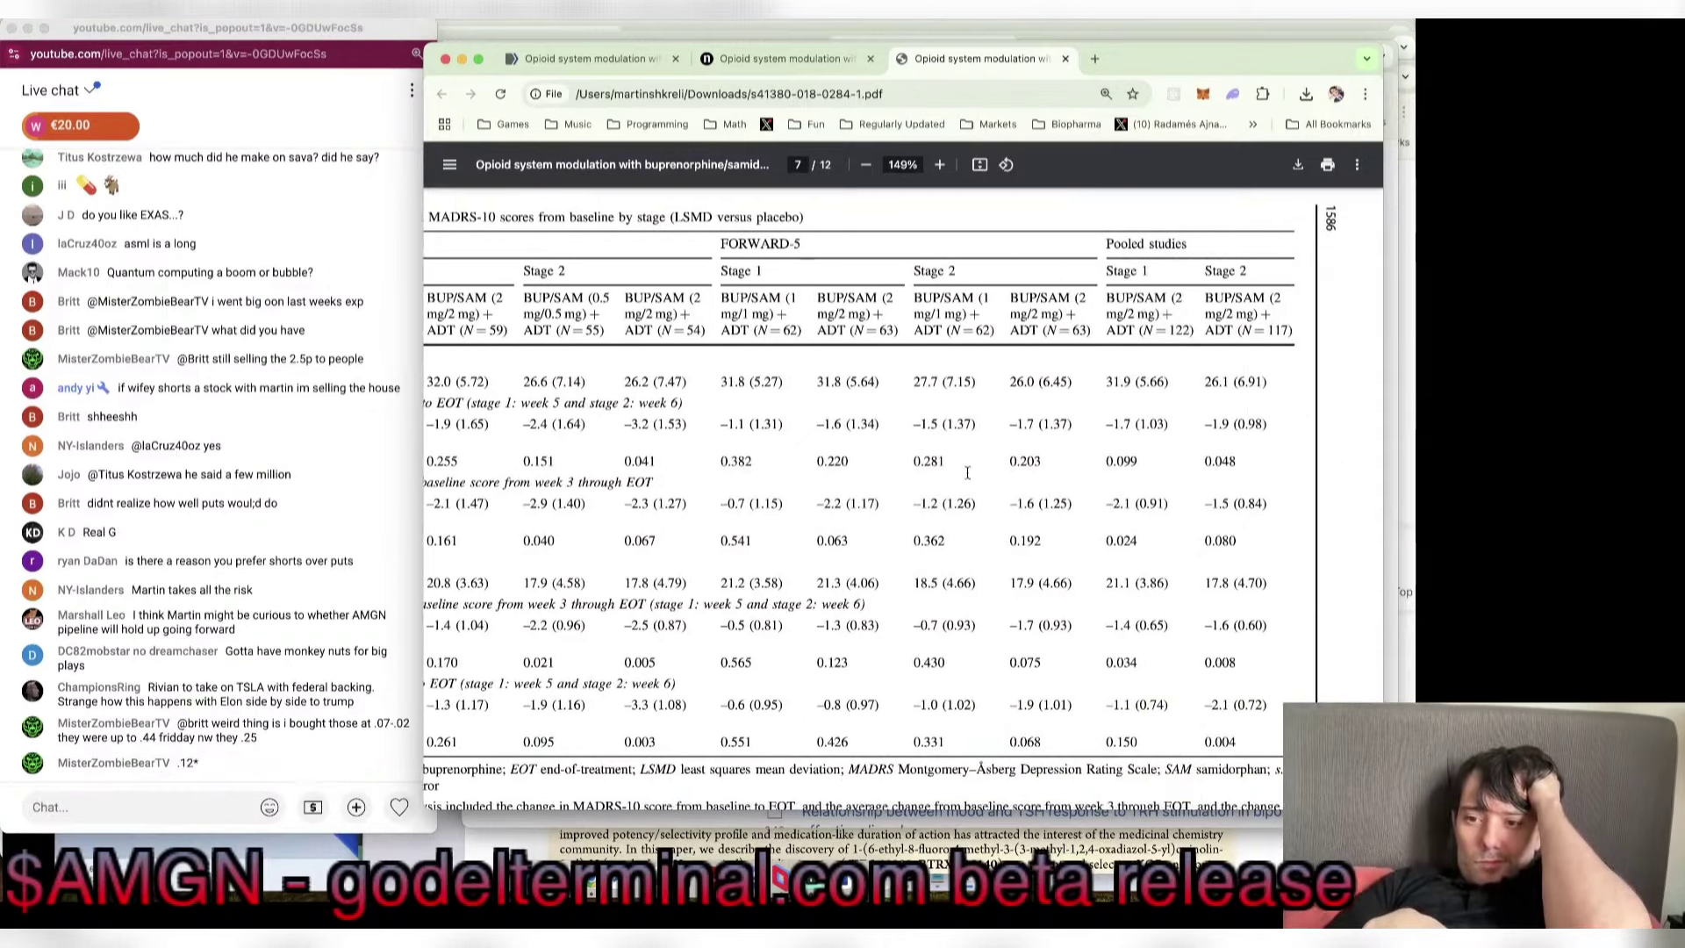
pyautogui.hscroll(-7, 968, 472)
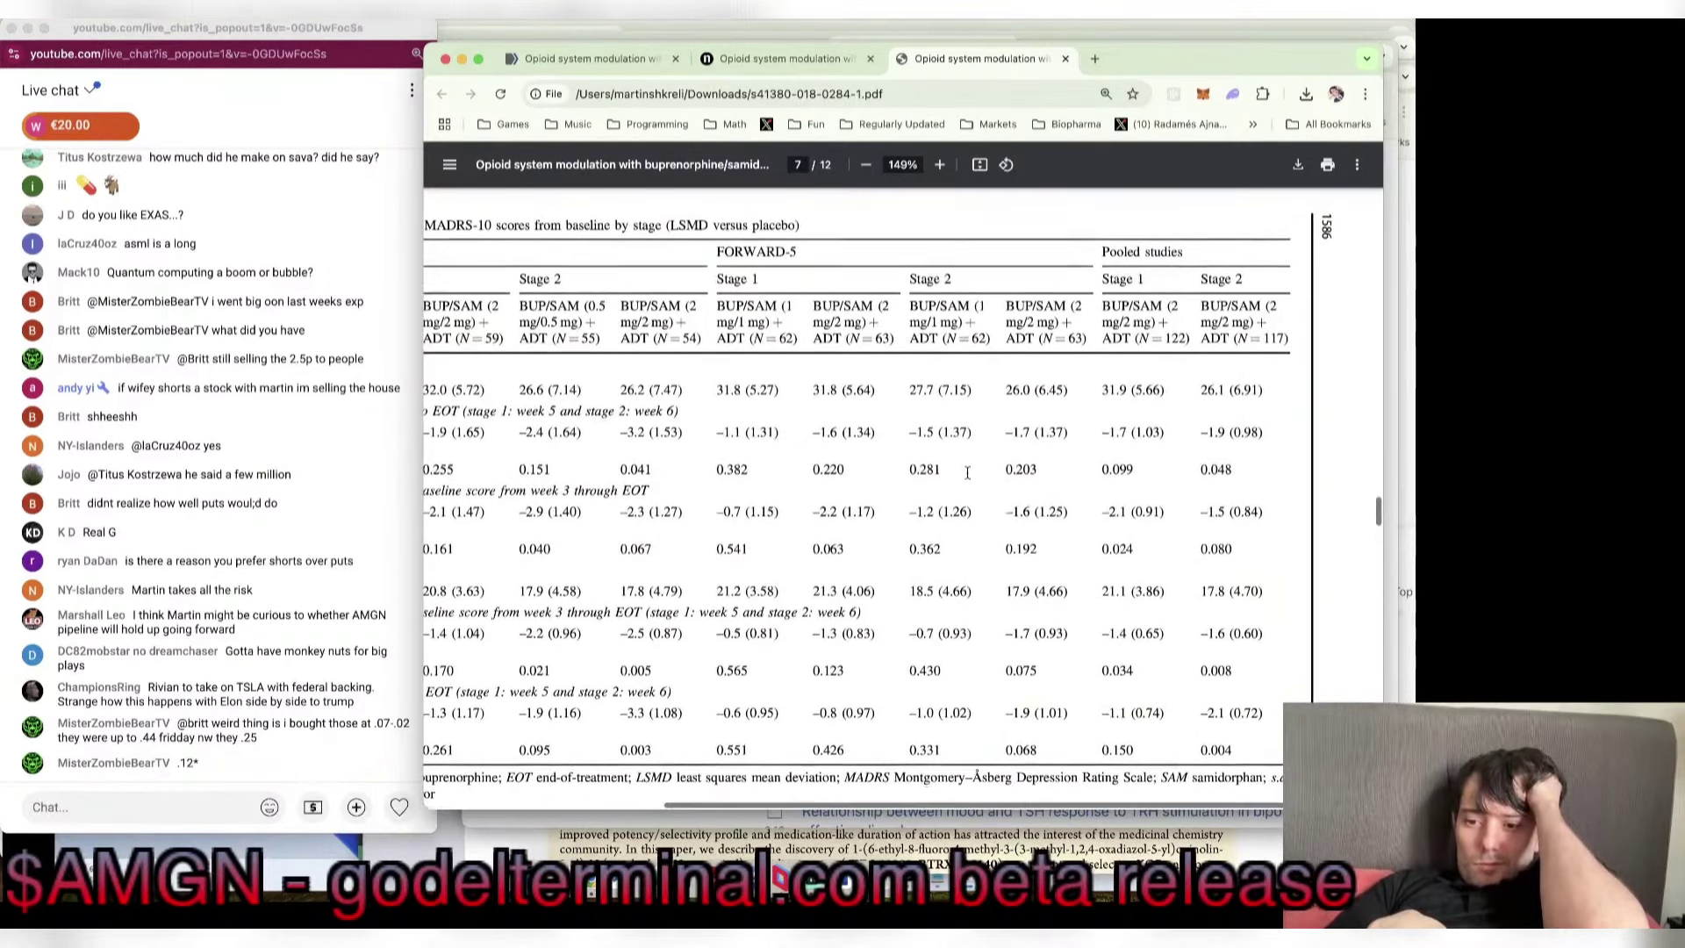
# Step: Skim the rest of the paper to the end of its references and switch to the Parsec window with the Interactive Brokers workspace
pyautogui.scroll(-10, 968, 473)
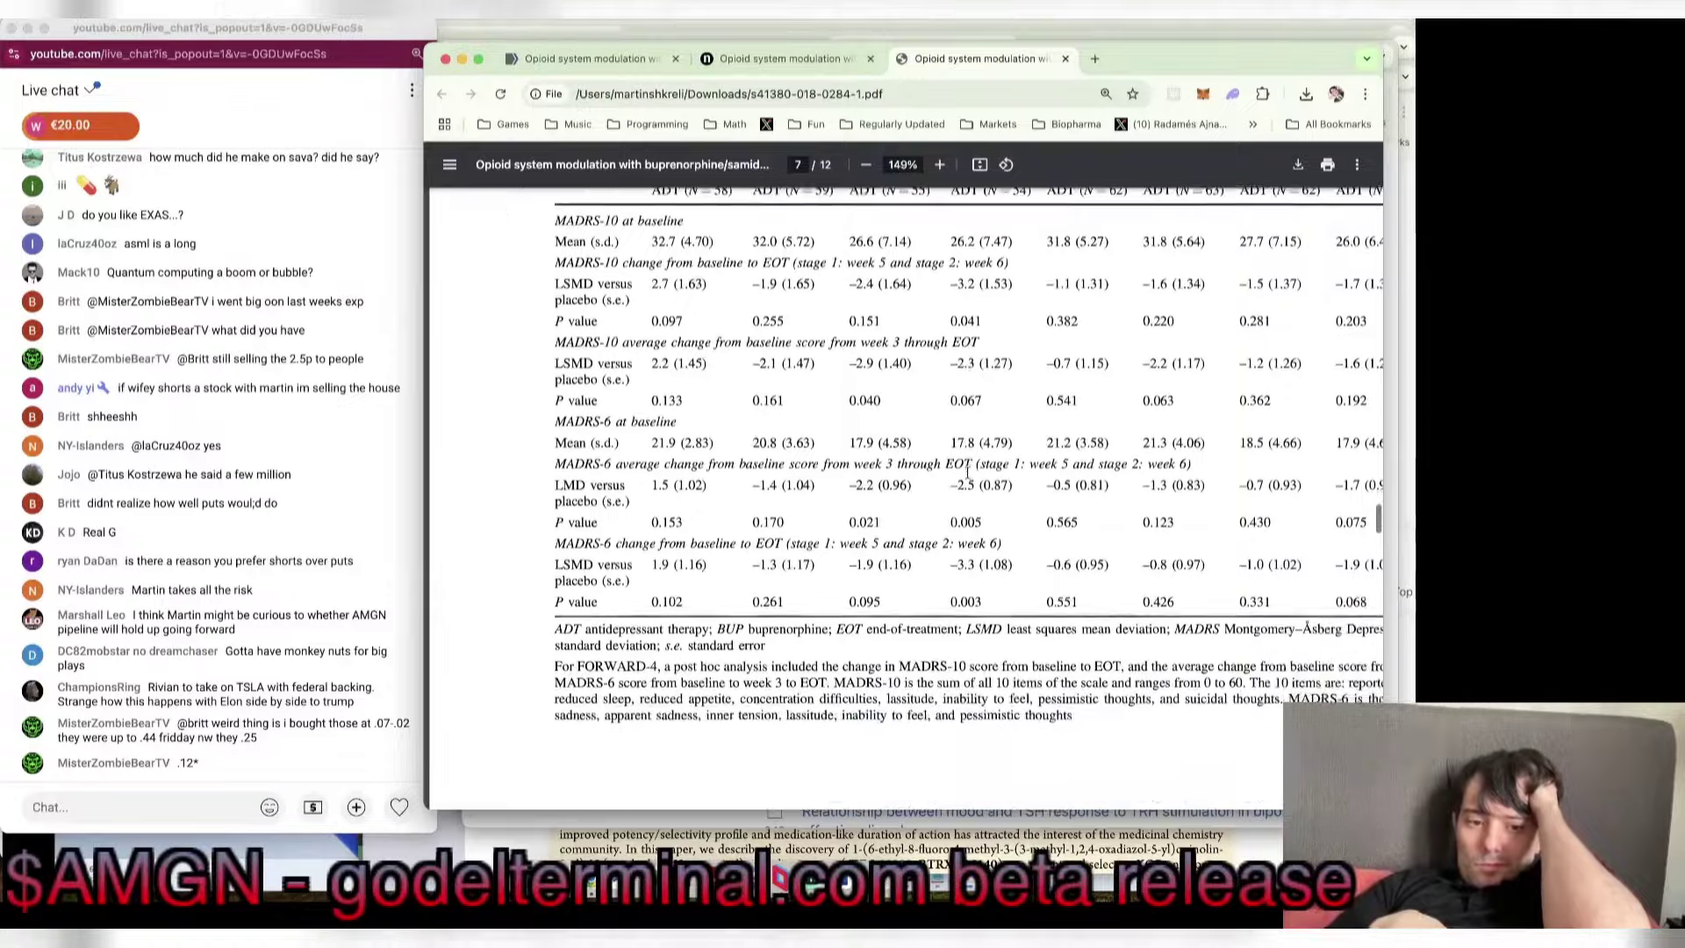
pyautogui.scroll(-20, 968, 472)
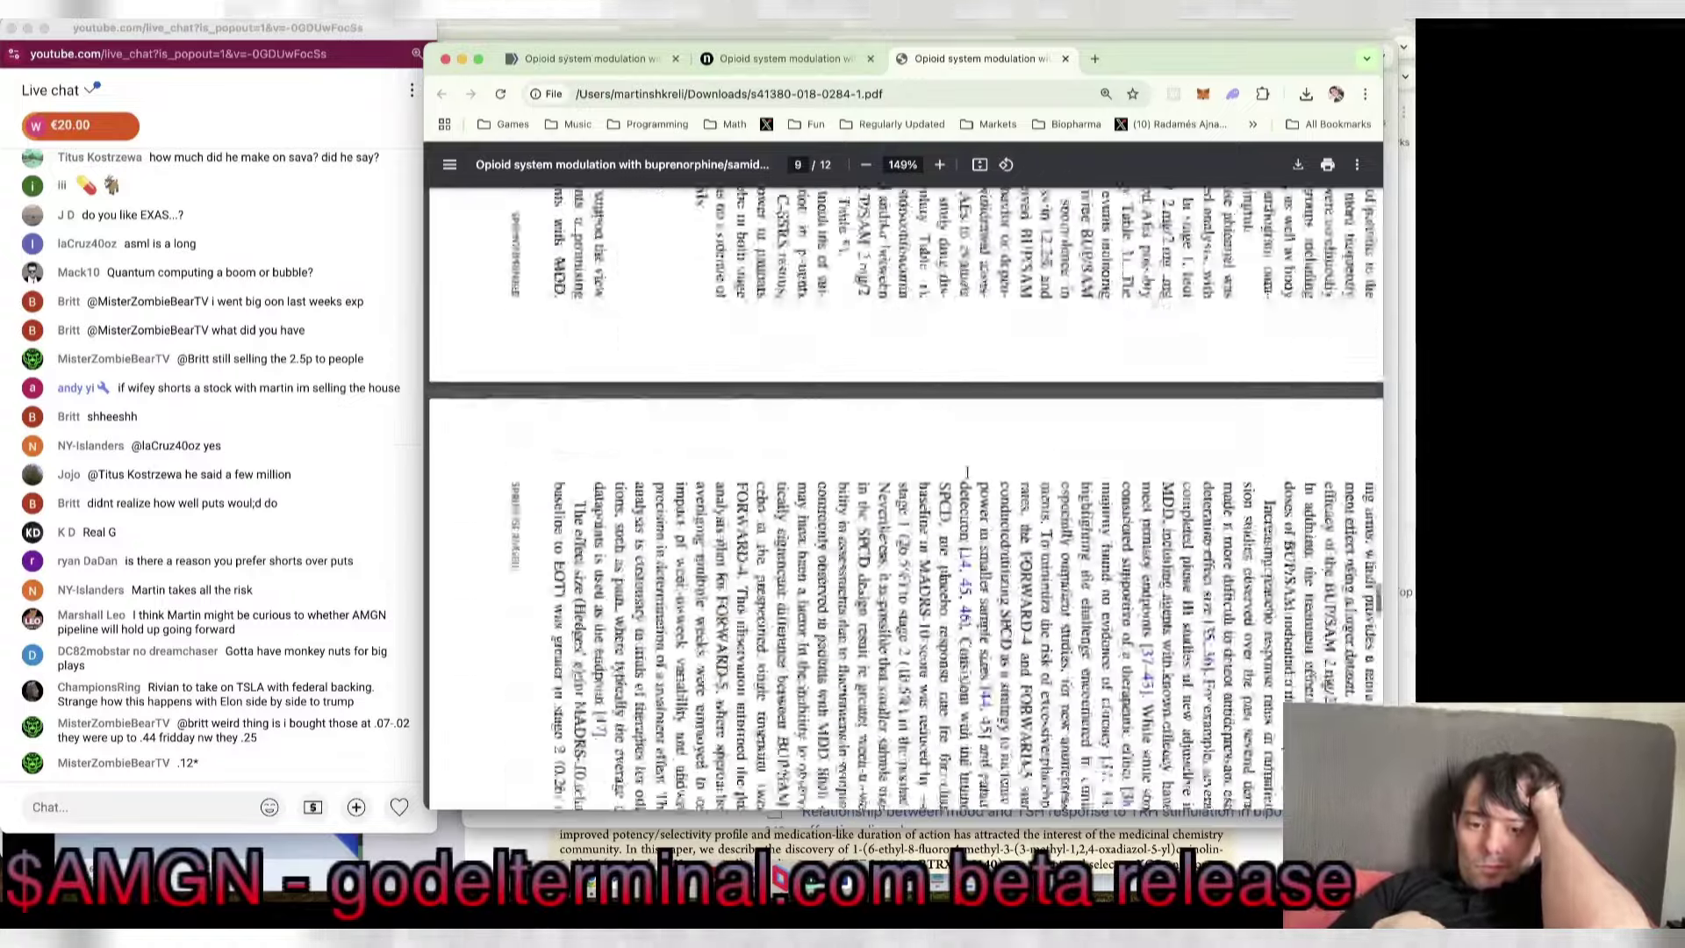
pyautogui.scroll(-15, 969, 474)
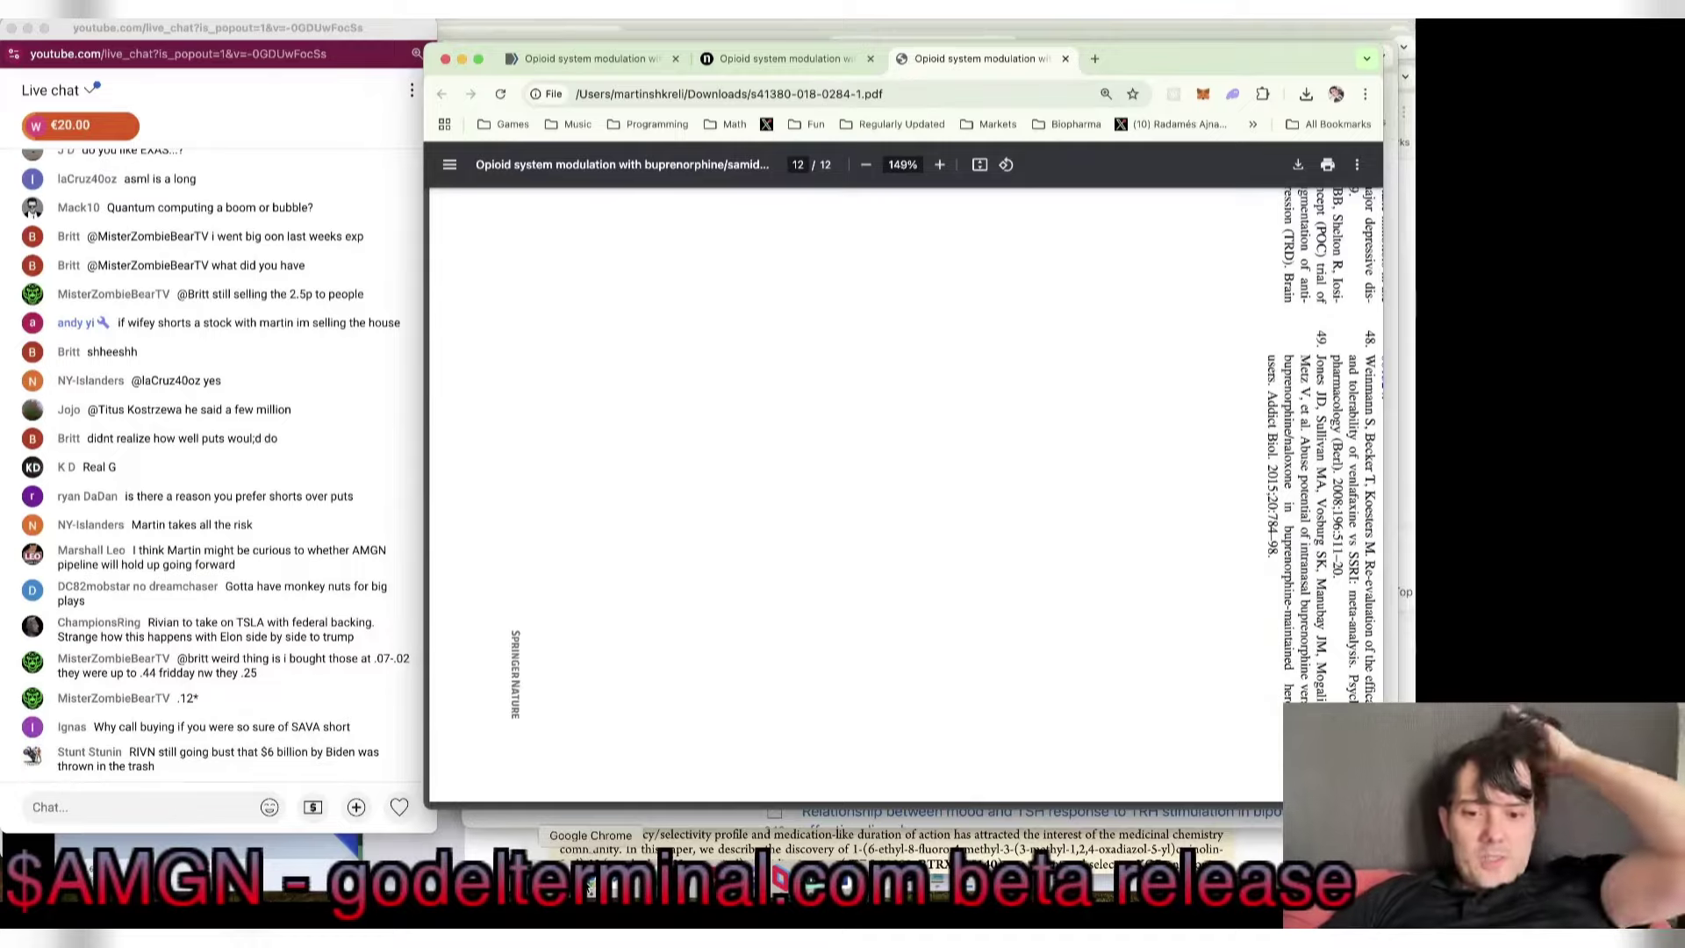
pyautogui.click(779, 882)
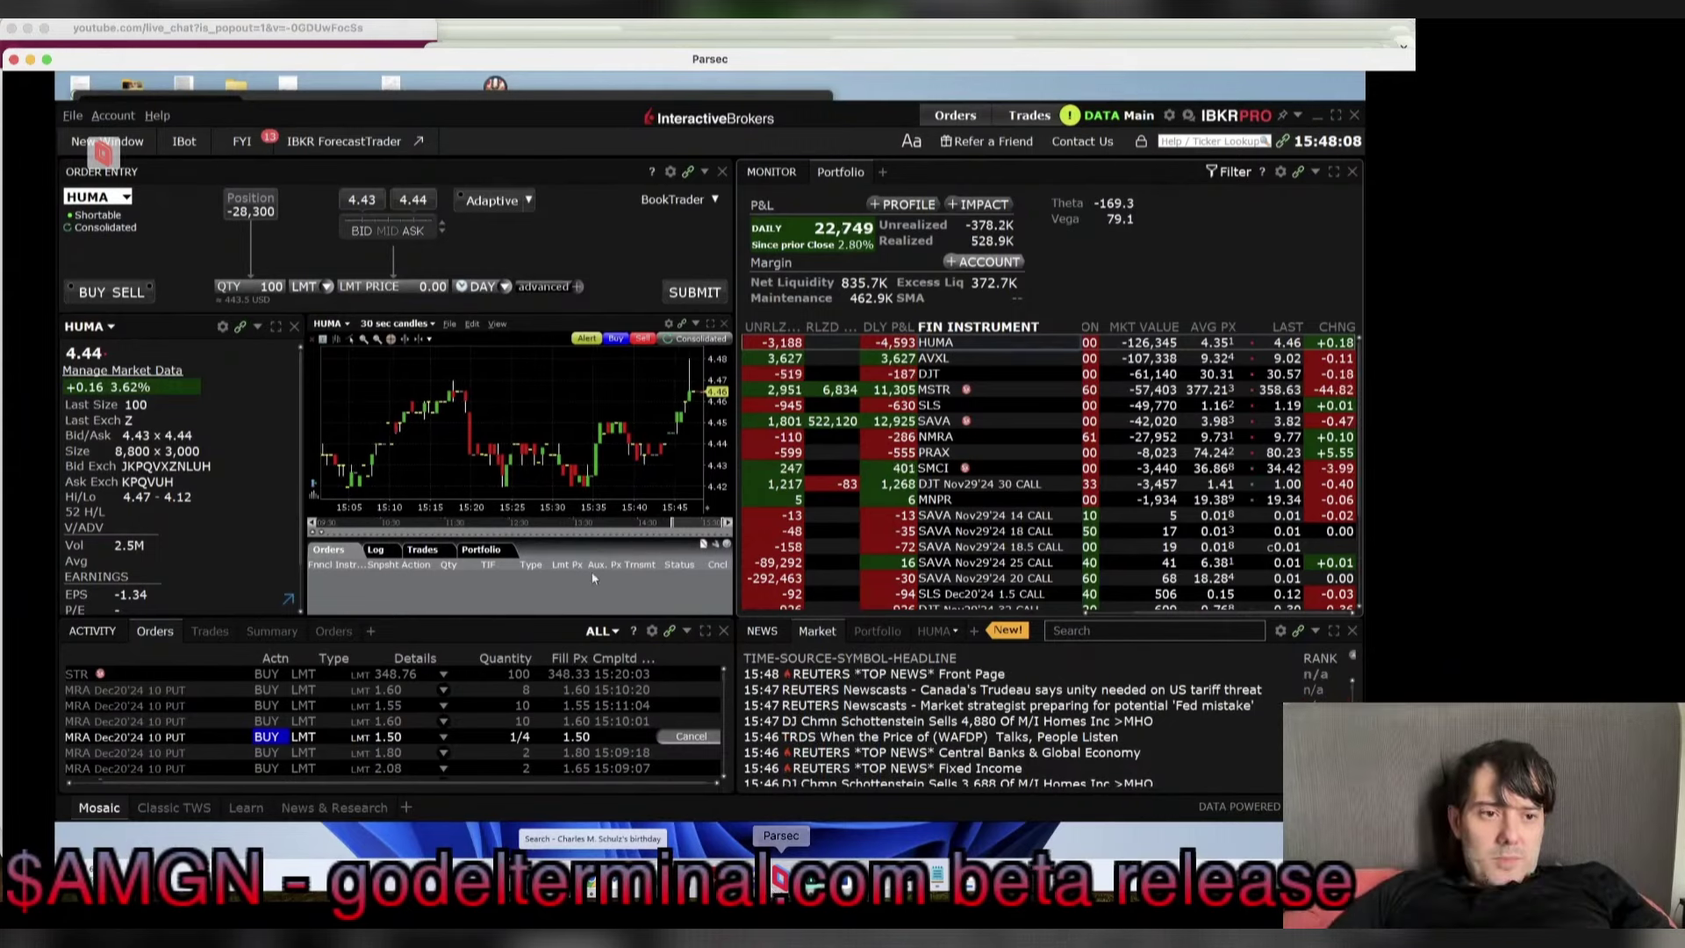
# Step: Look up NMRA in the order entry and open its option chain for the JAN 17 '25 expiry
pyautogui.click(109, 198)
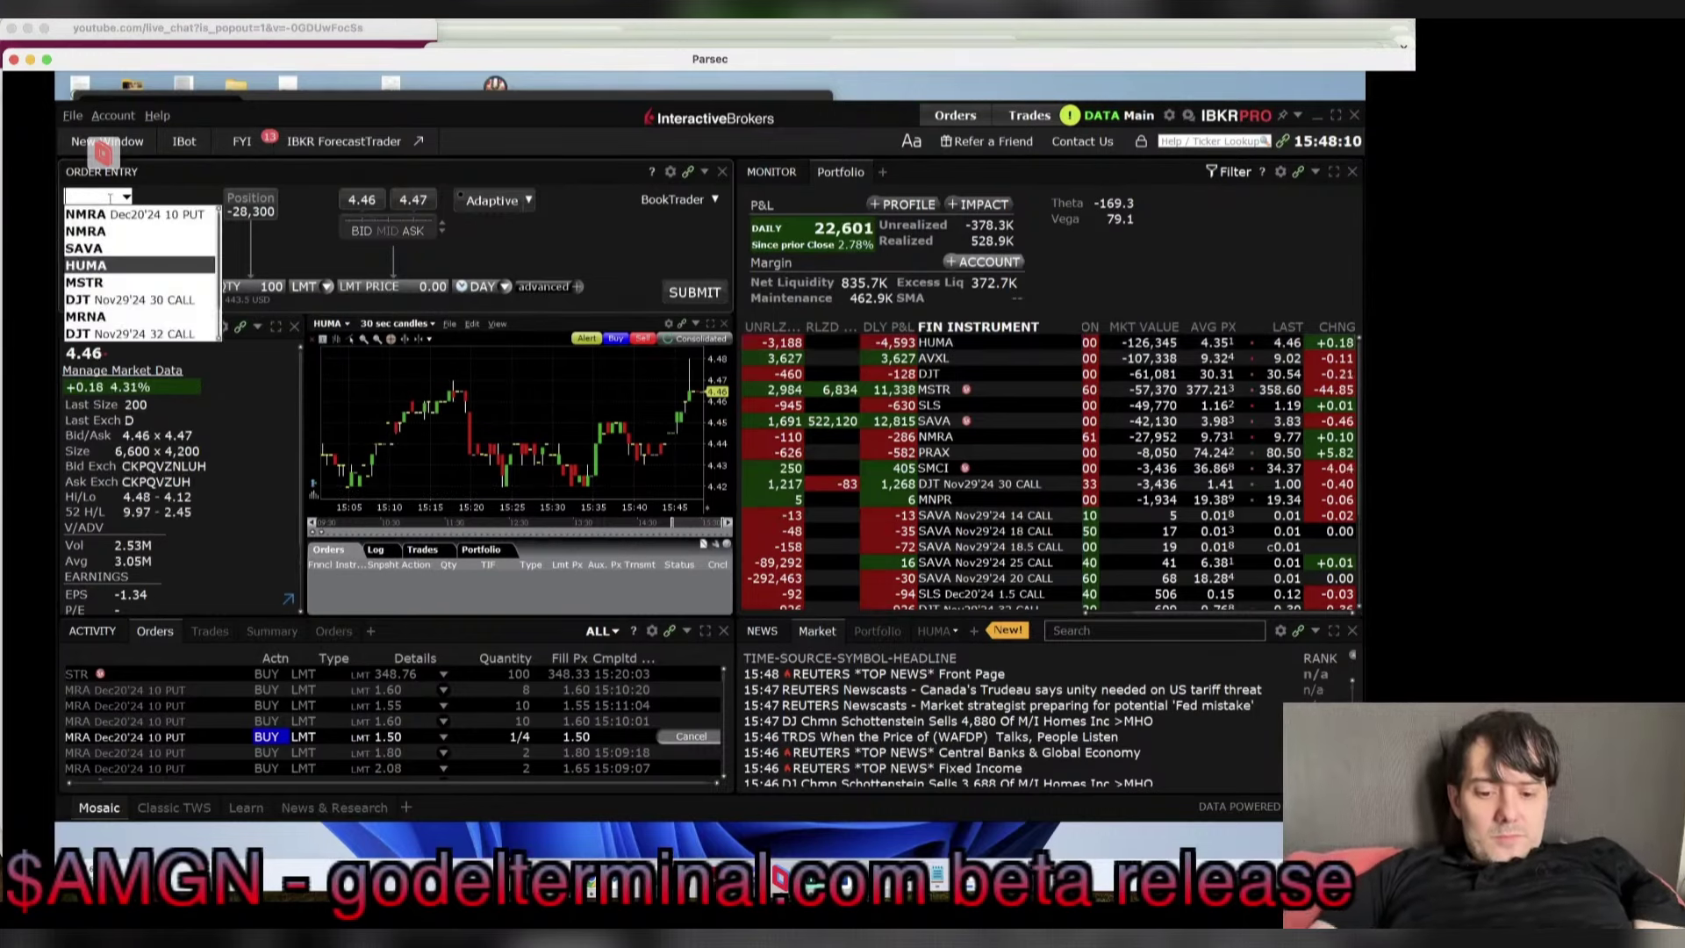
pyautogui.press('Return')
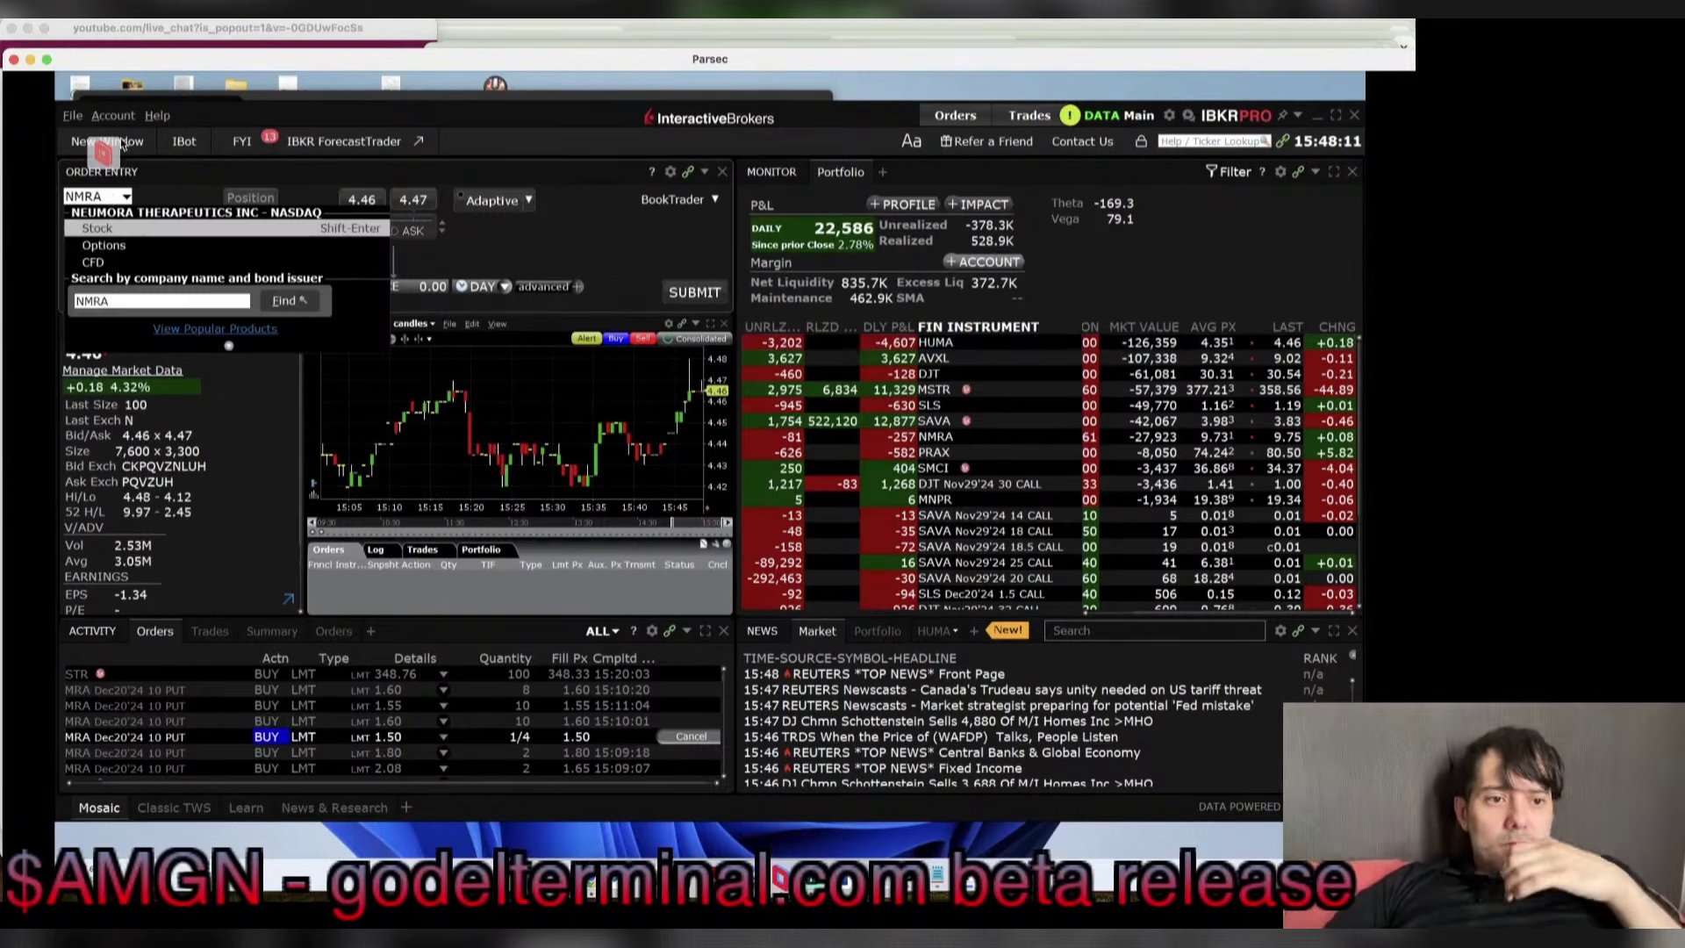
pyautogui.click(155, 249)
pyautogui.click(200, 265)
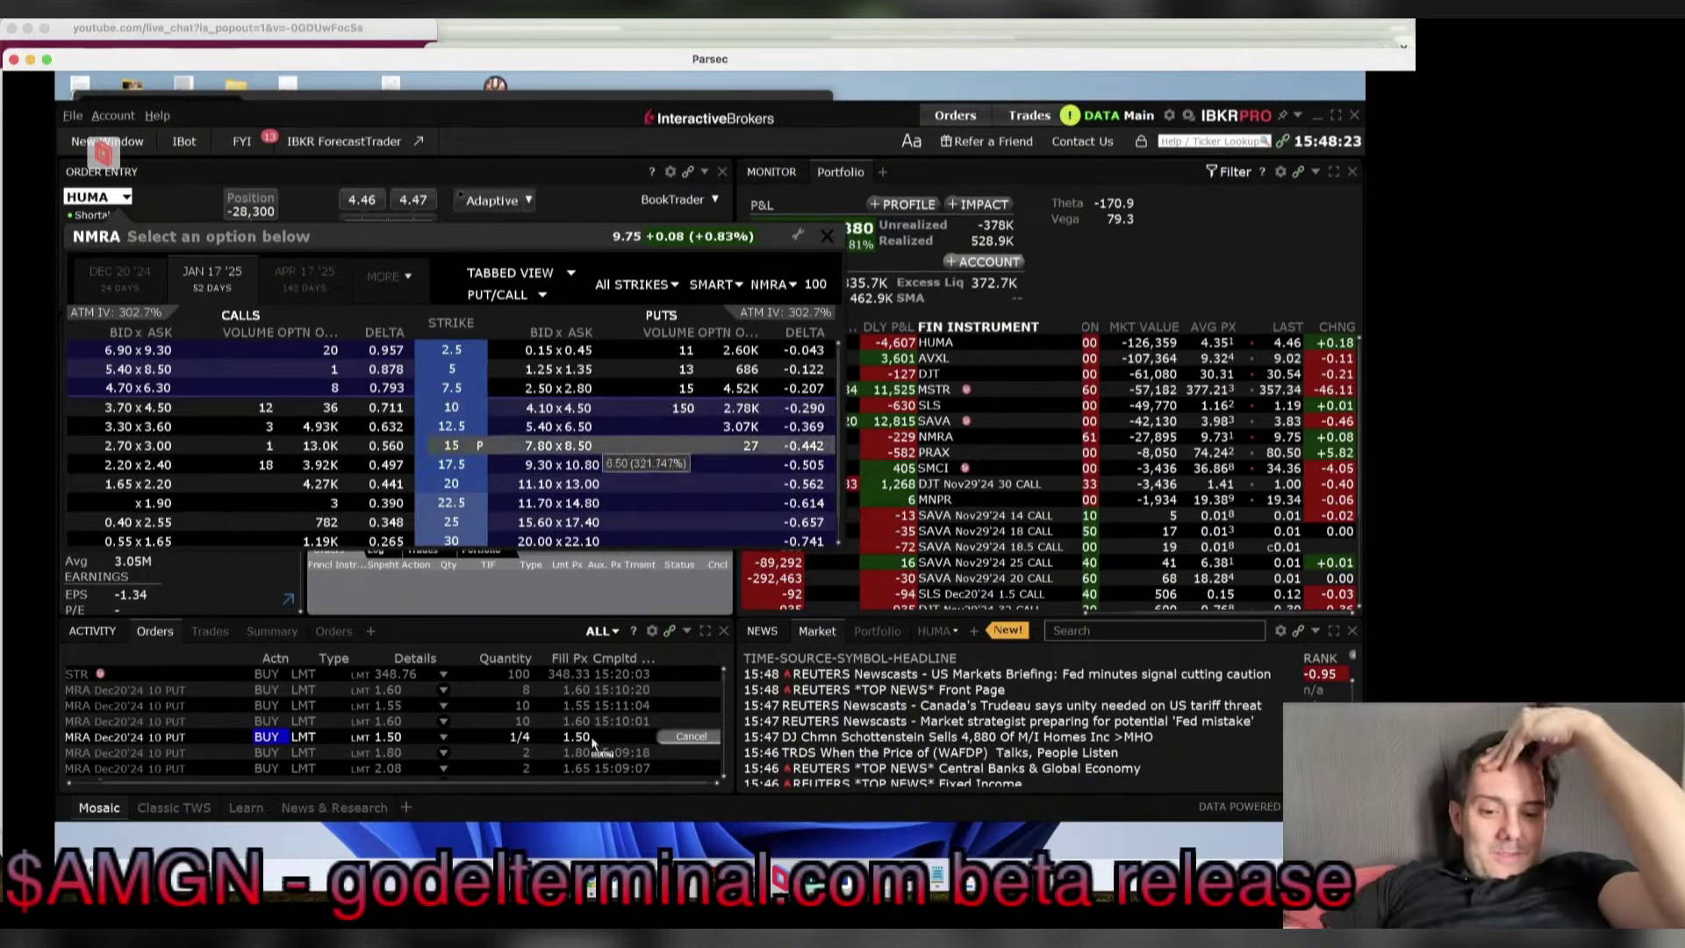
# Step: Switch to the NMRA workbook in Excel and hyperlink cell A1 on the navacaprant sheet to the Main sheet
pyautogui.press('super+Tab')
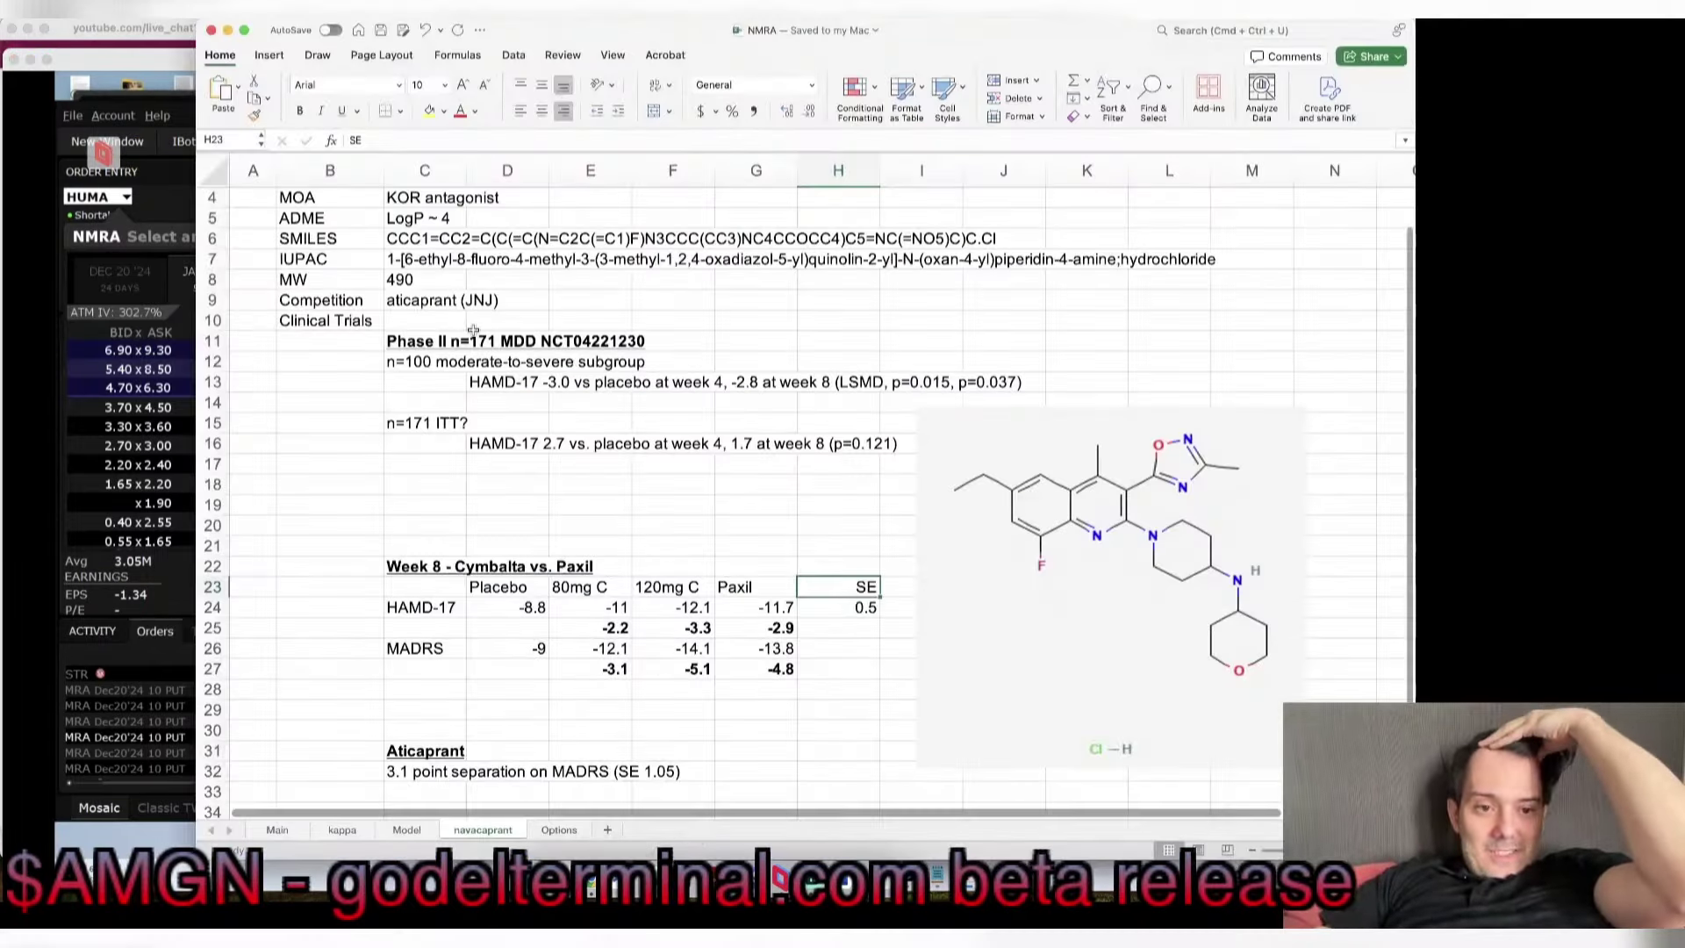
pyautogui.click(254, 197)
pyautogui.scroll(3, 260, 198)
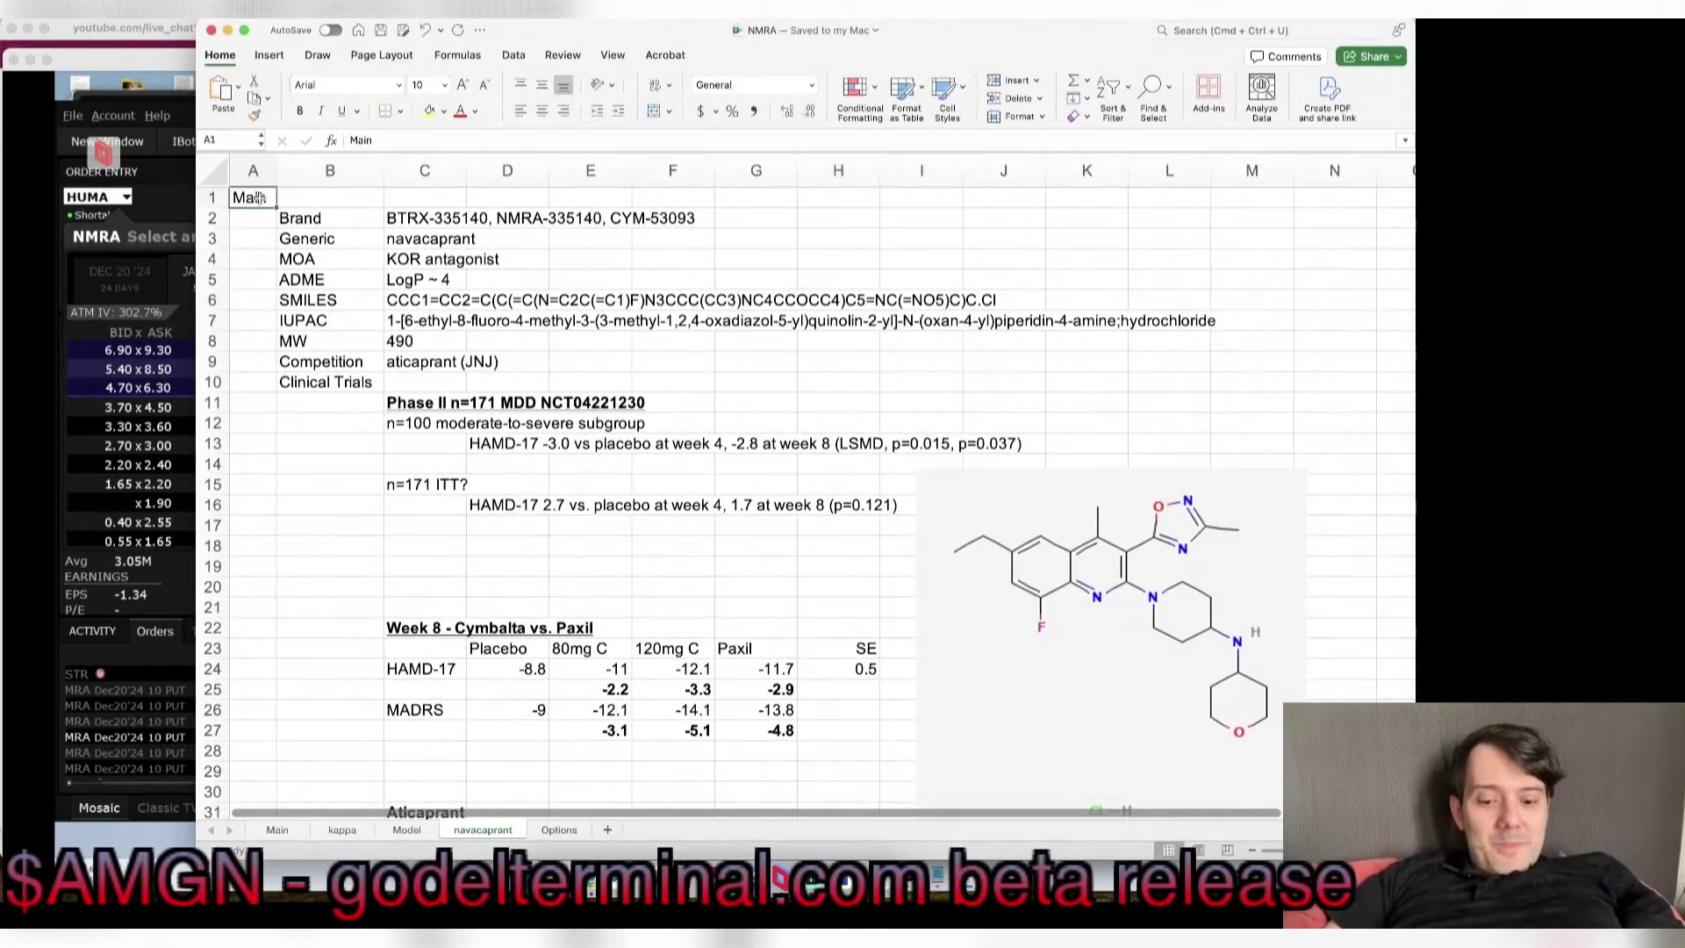
pyautogui.press('super+k')
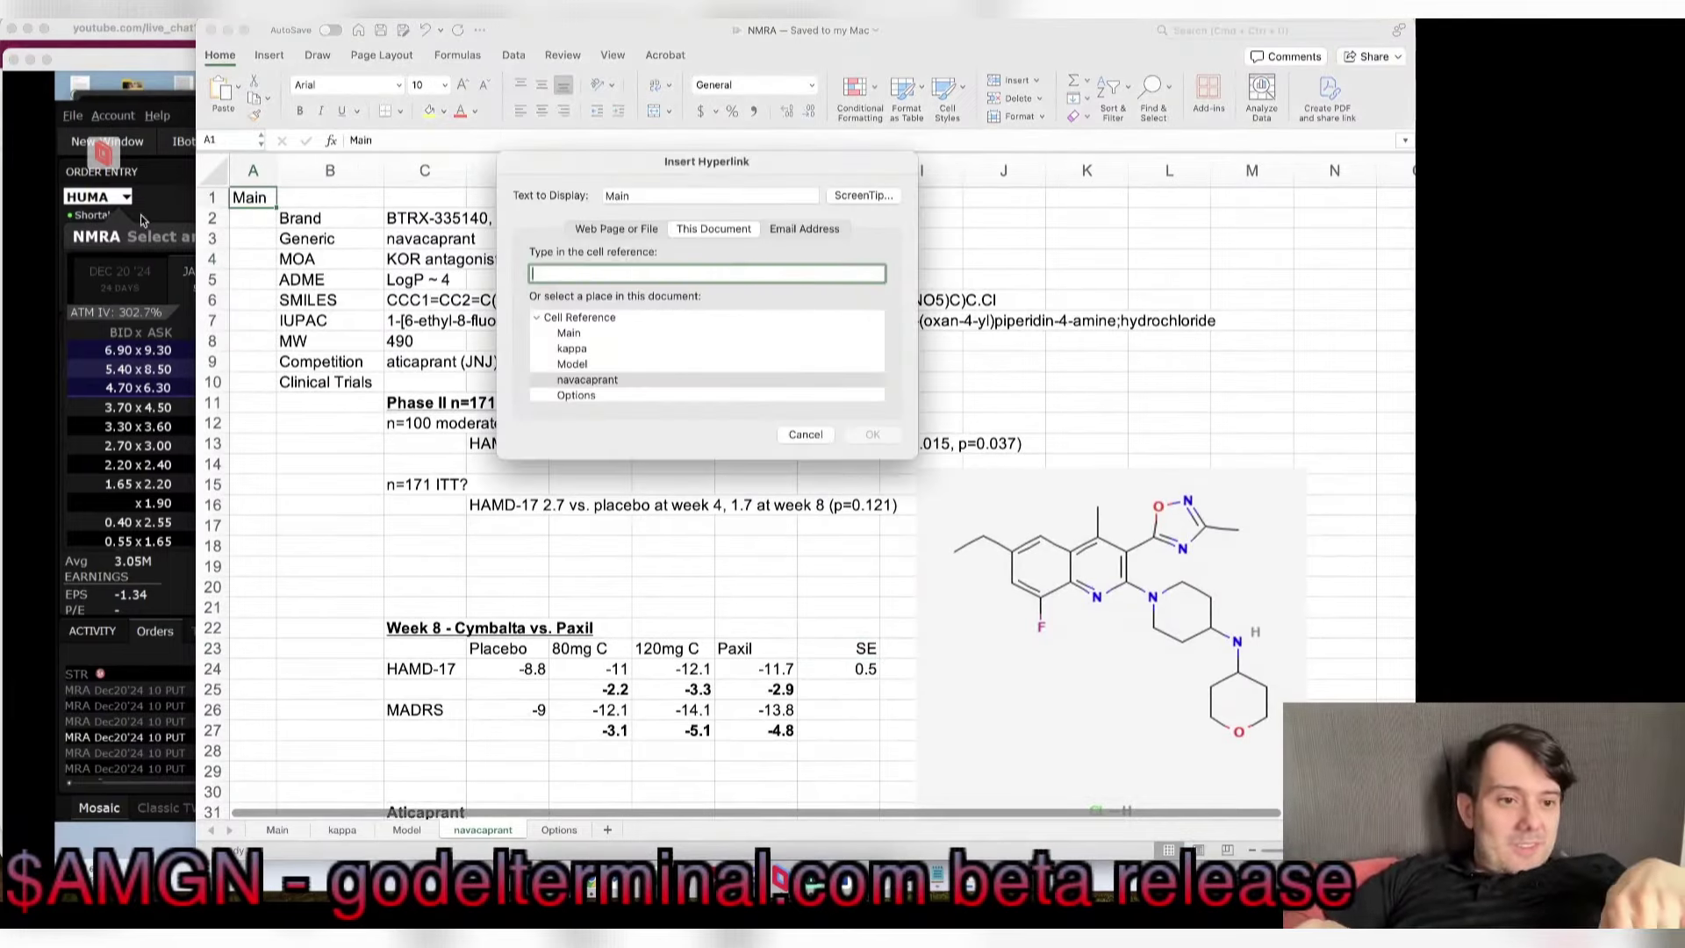
pyautogui.click(577, 334)
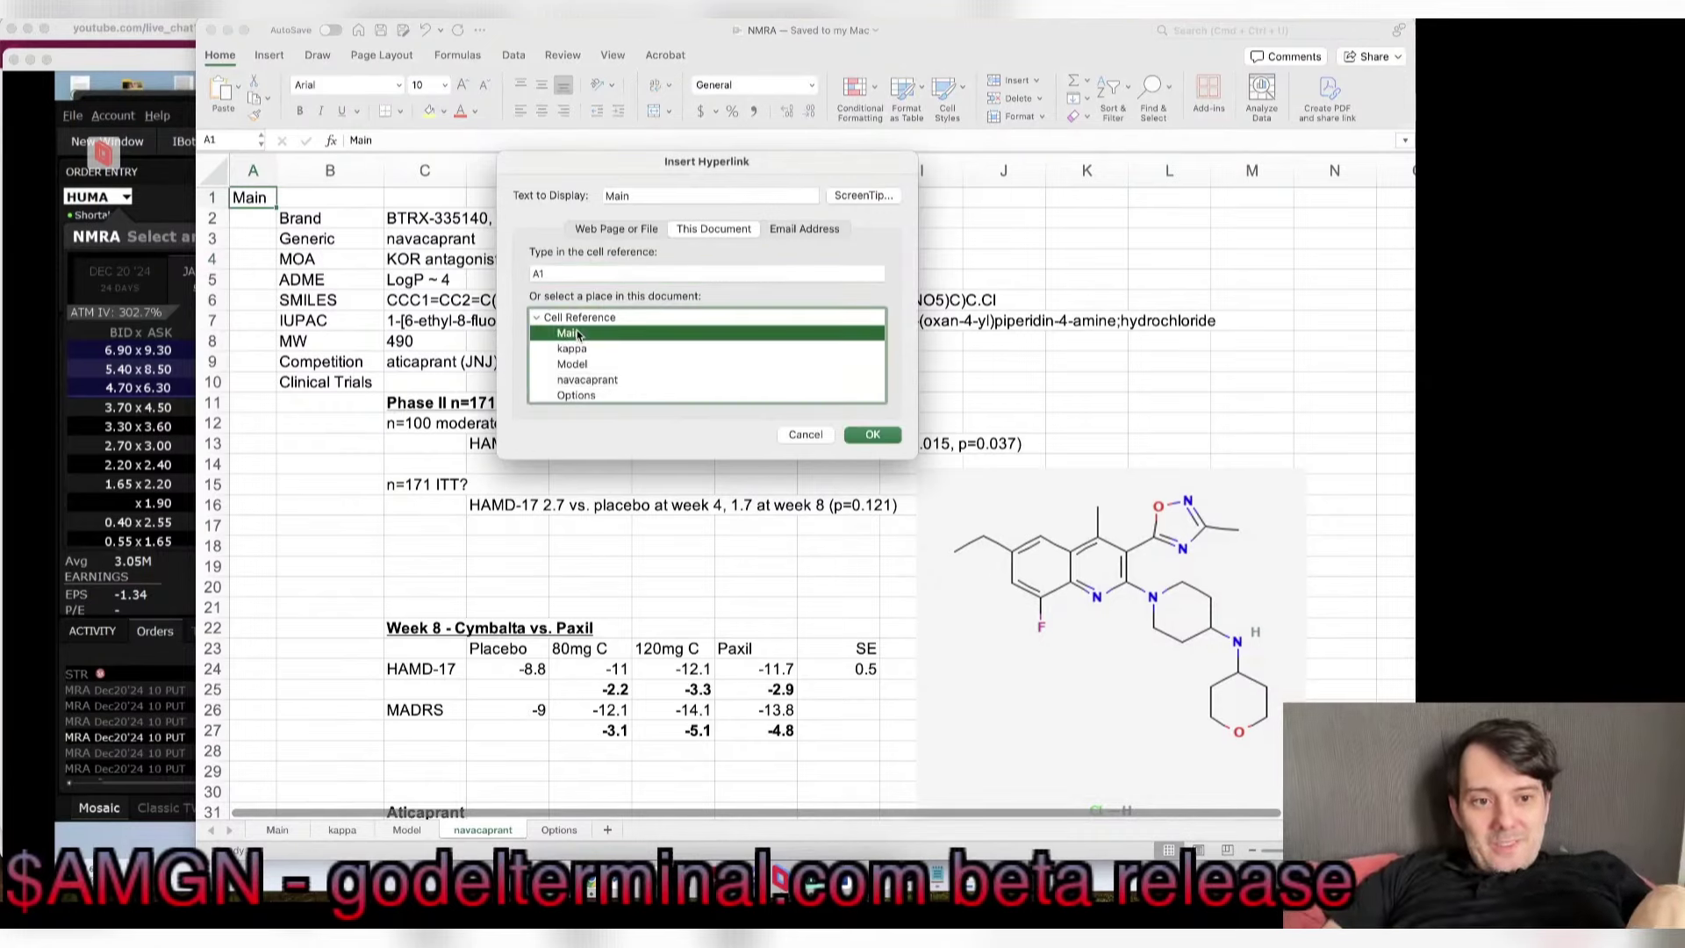
pyautogui.click(892, 431)
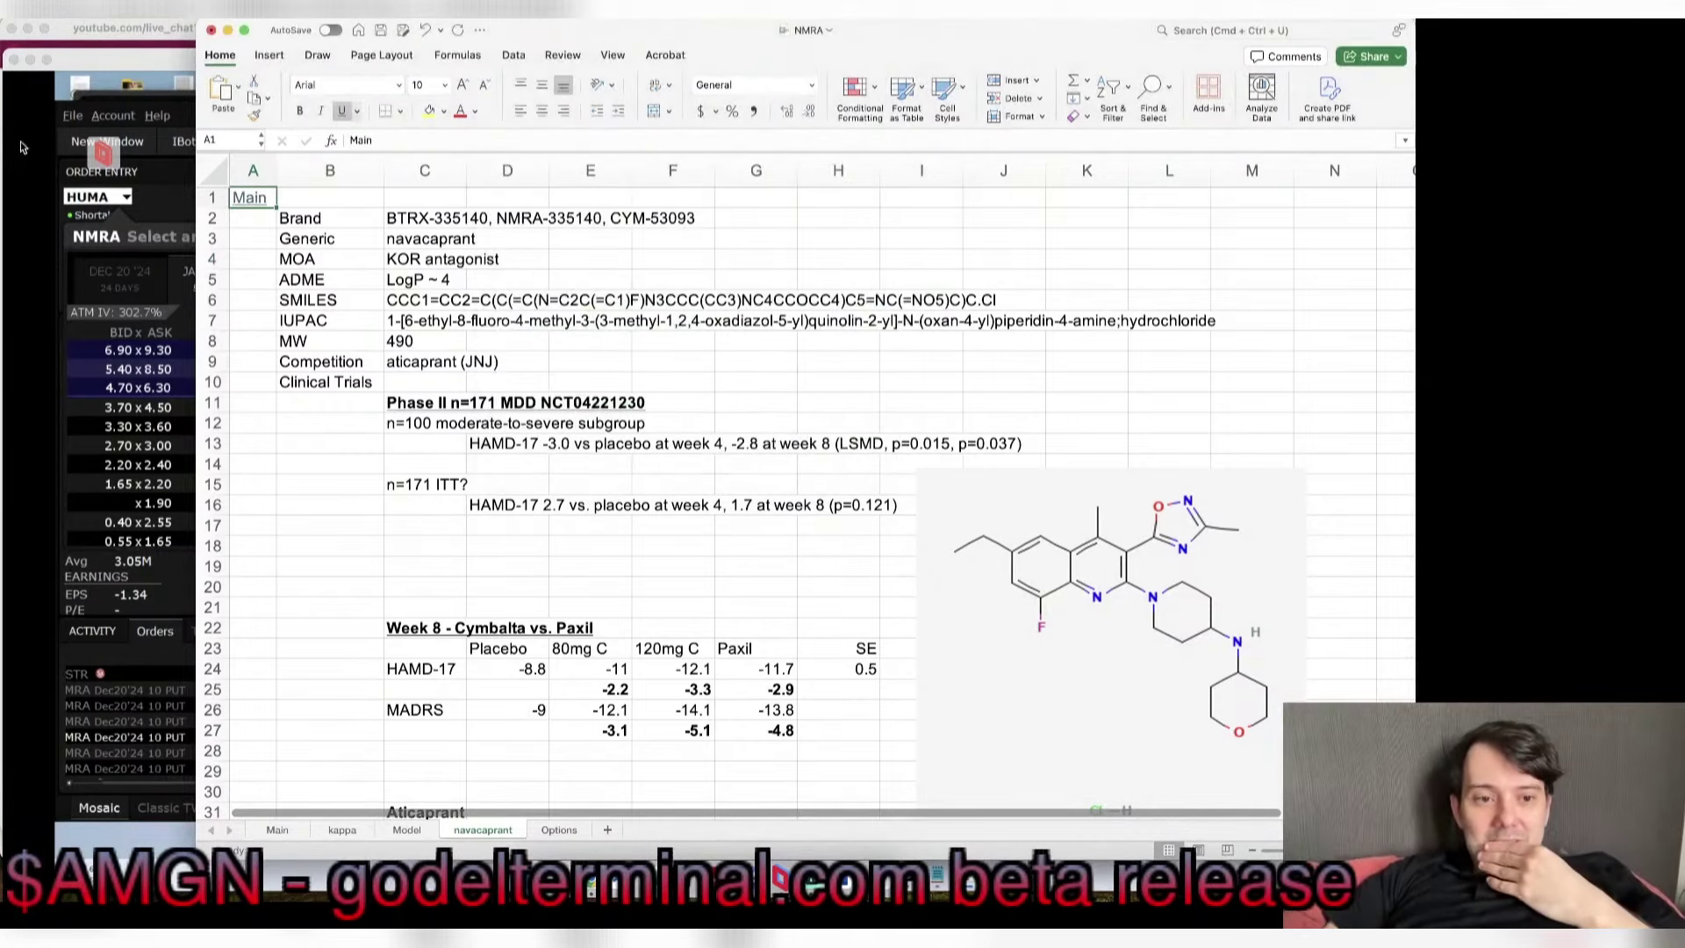
# Step: Follow the link to the Main sheet, then enter strike 10 in D14 and the formula =D14-K9 in E14
pyautogui.click(265, 200)
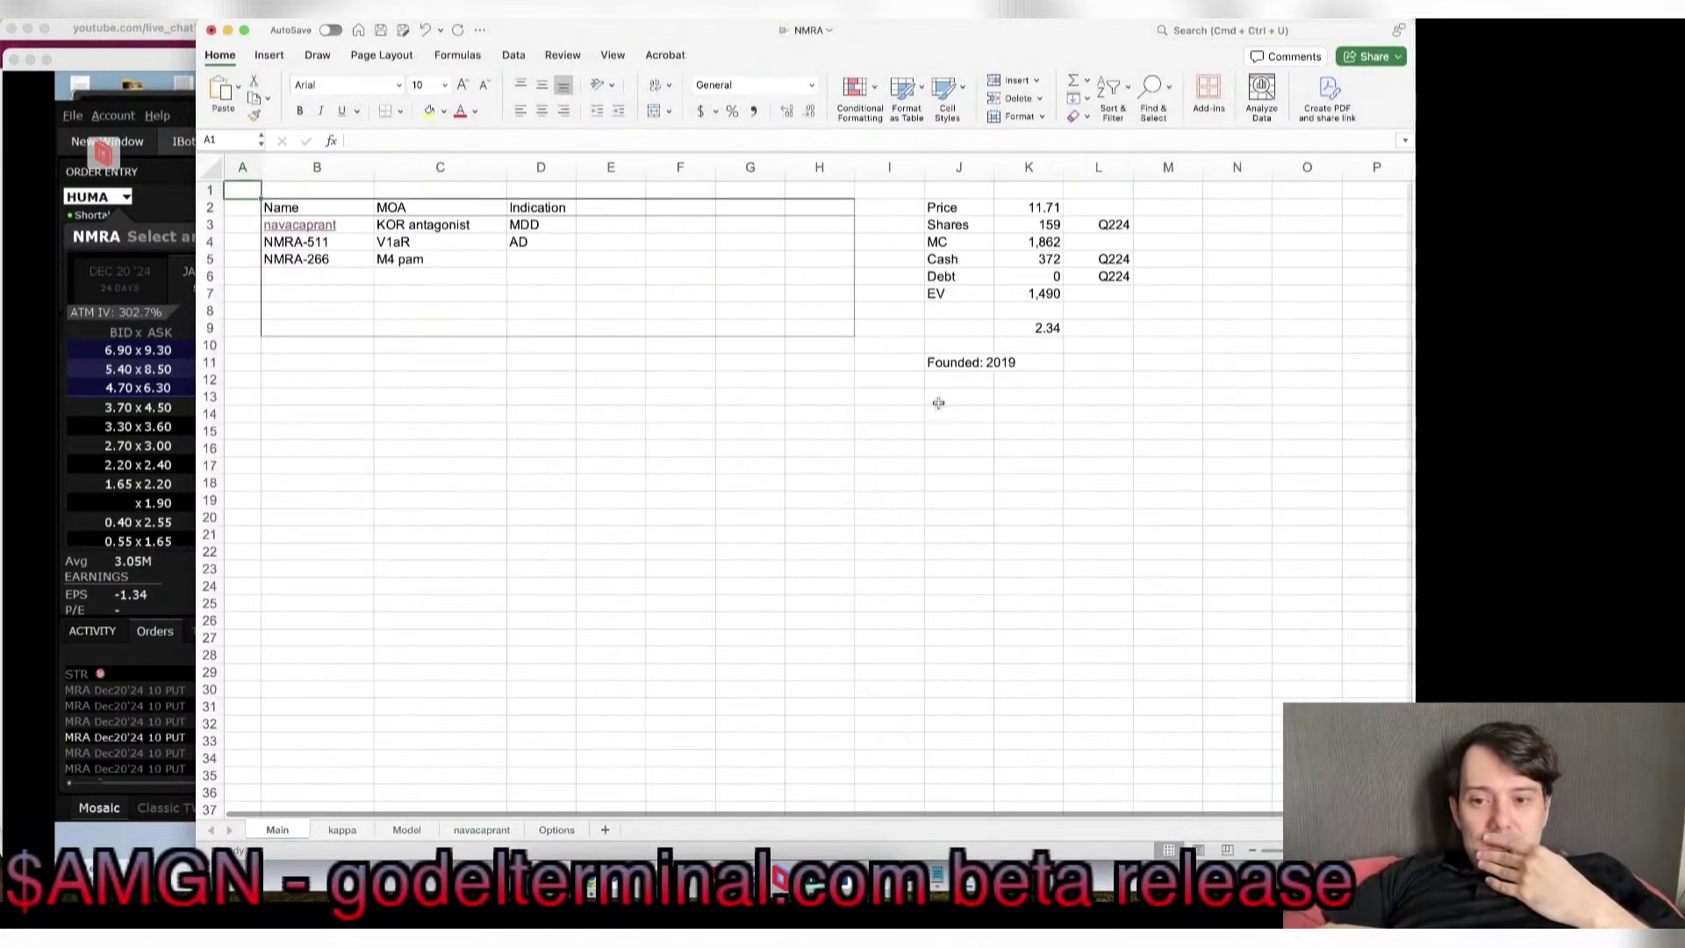
pyautogui.click(1028, 323)
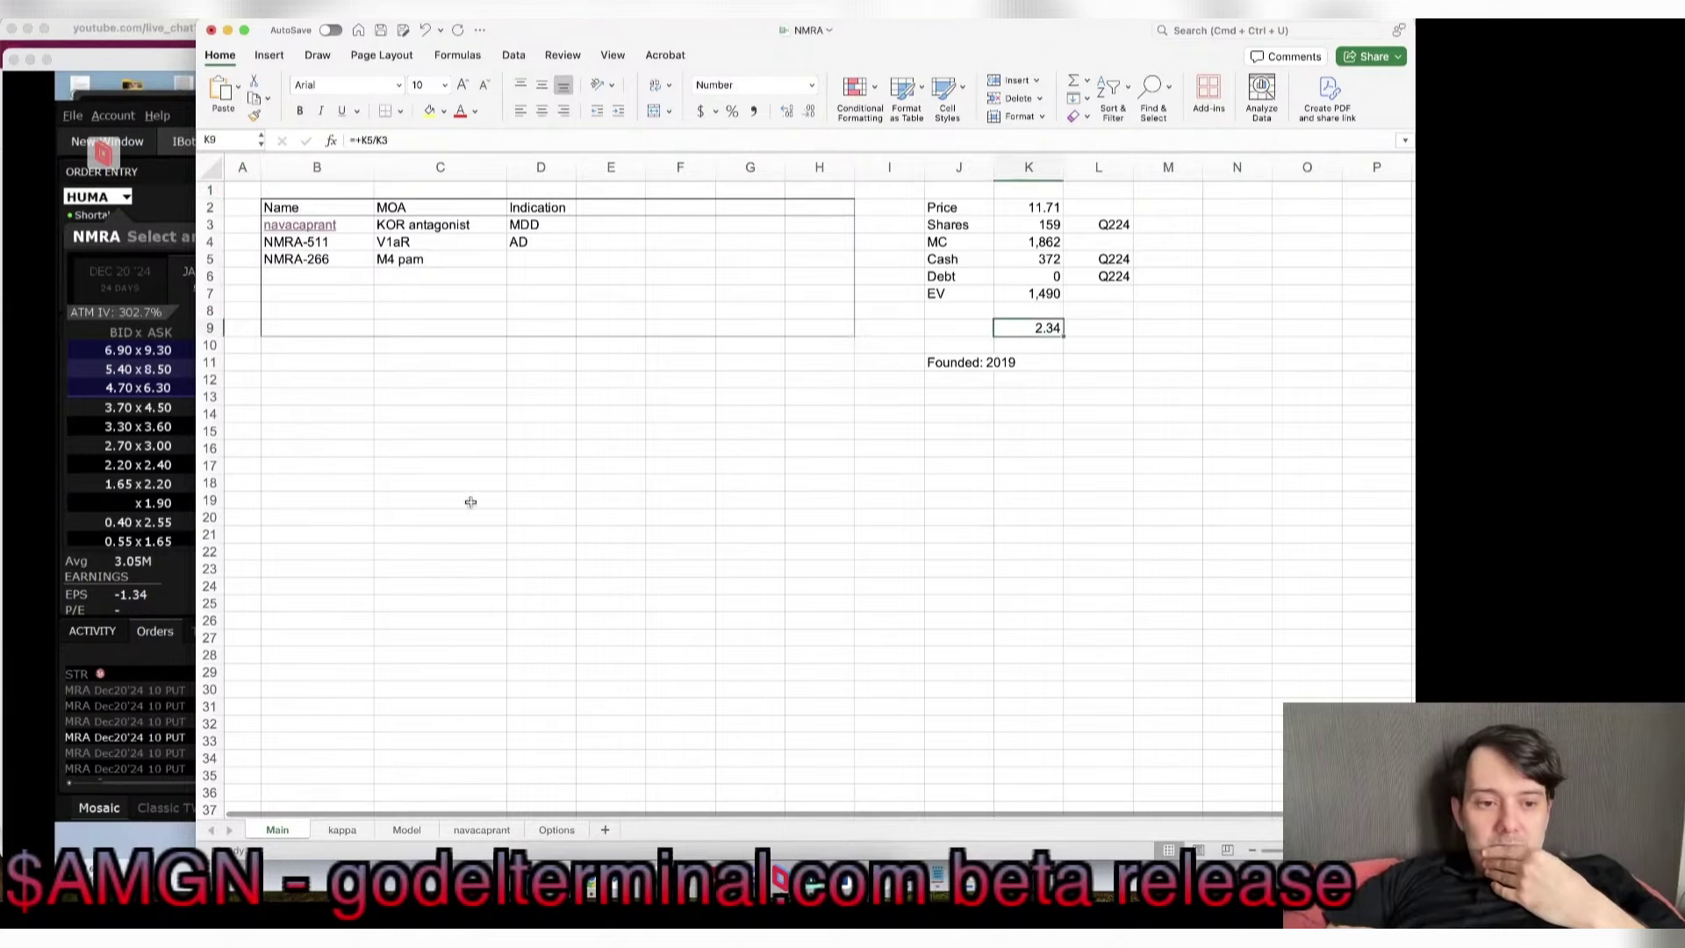
pyautogui.click(451, 424)
pyautogui.click(556, 413)
pyautogui.press('super+Tab')
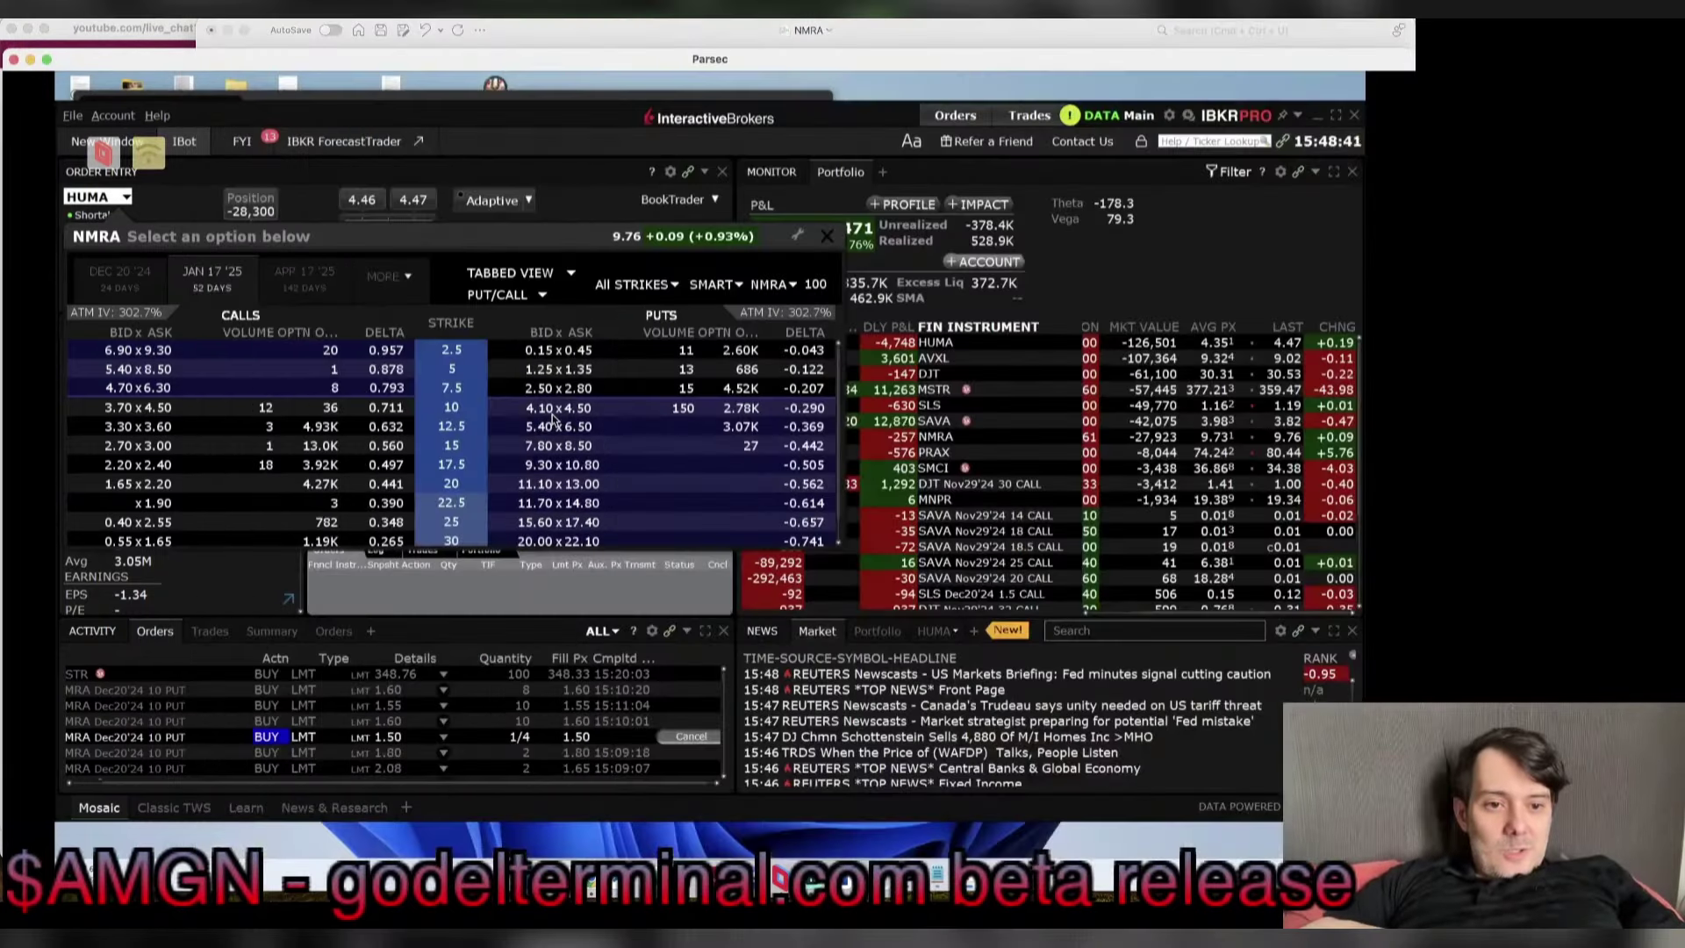
pyautogui.press('super+Tab')
pyautogui.write('10')
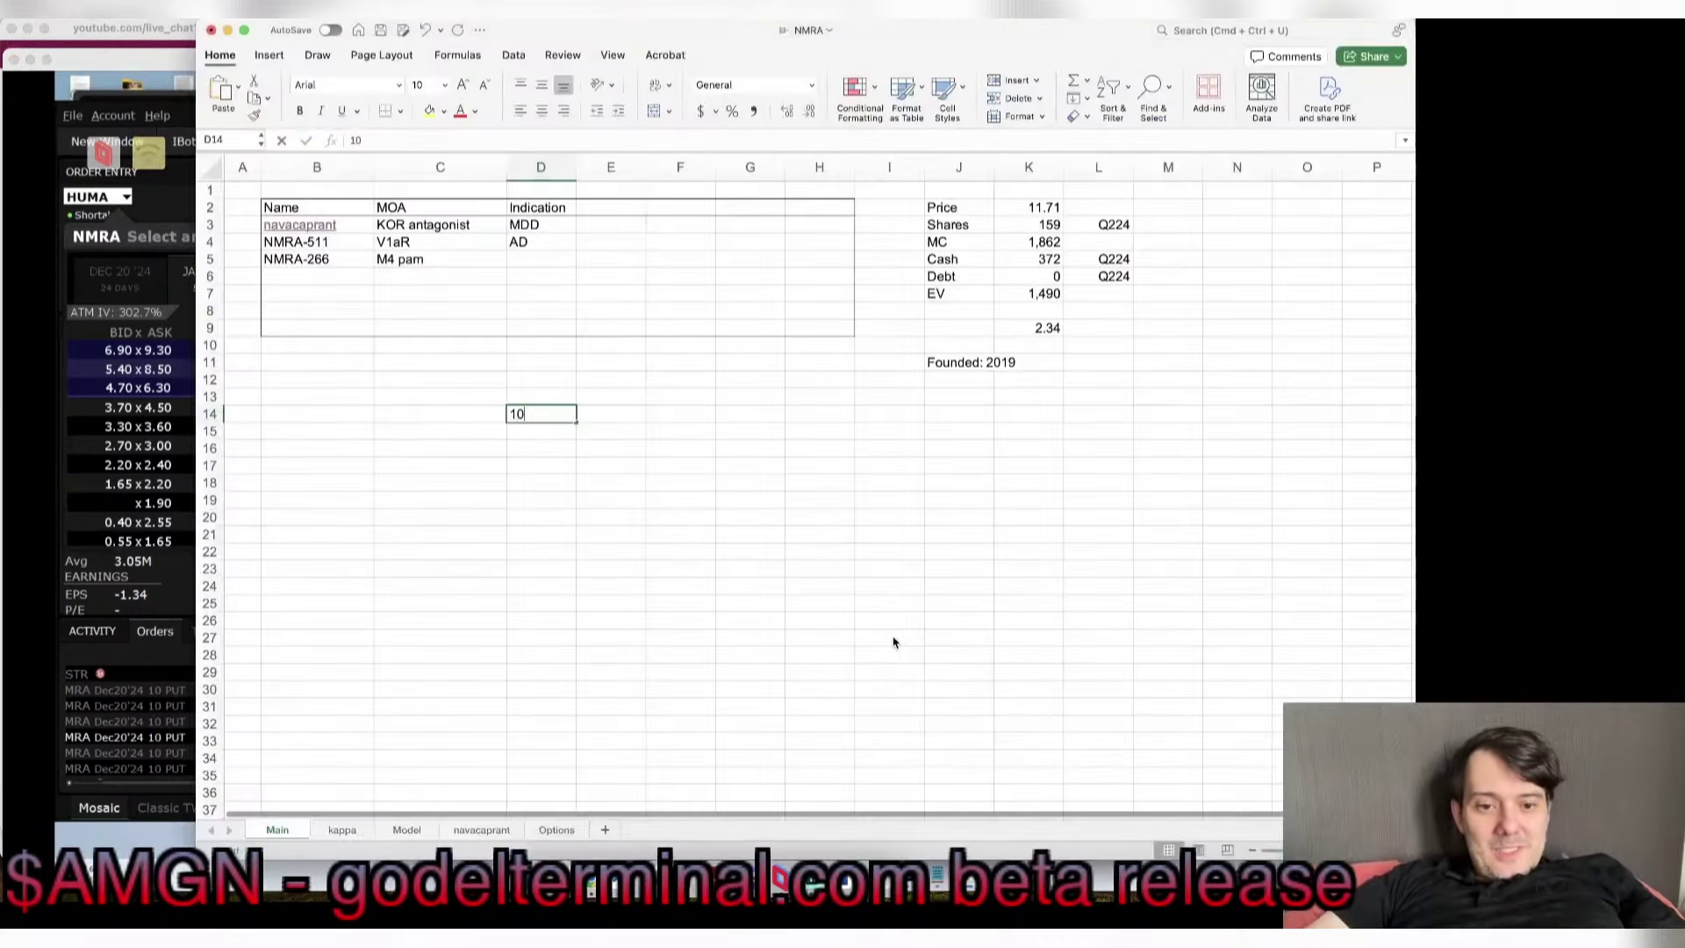
pyautogui.press('Tab')
pyautogui.write('=D14-')
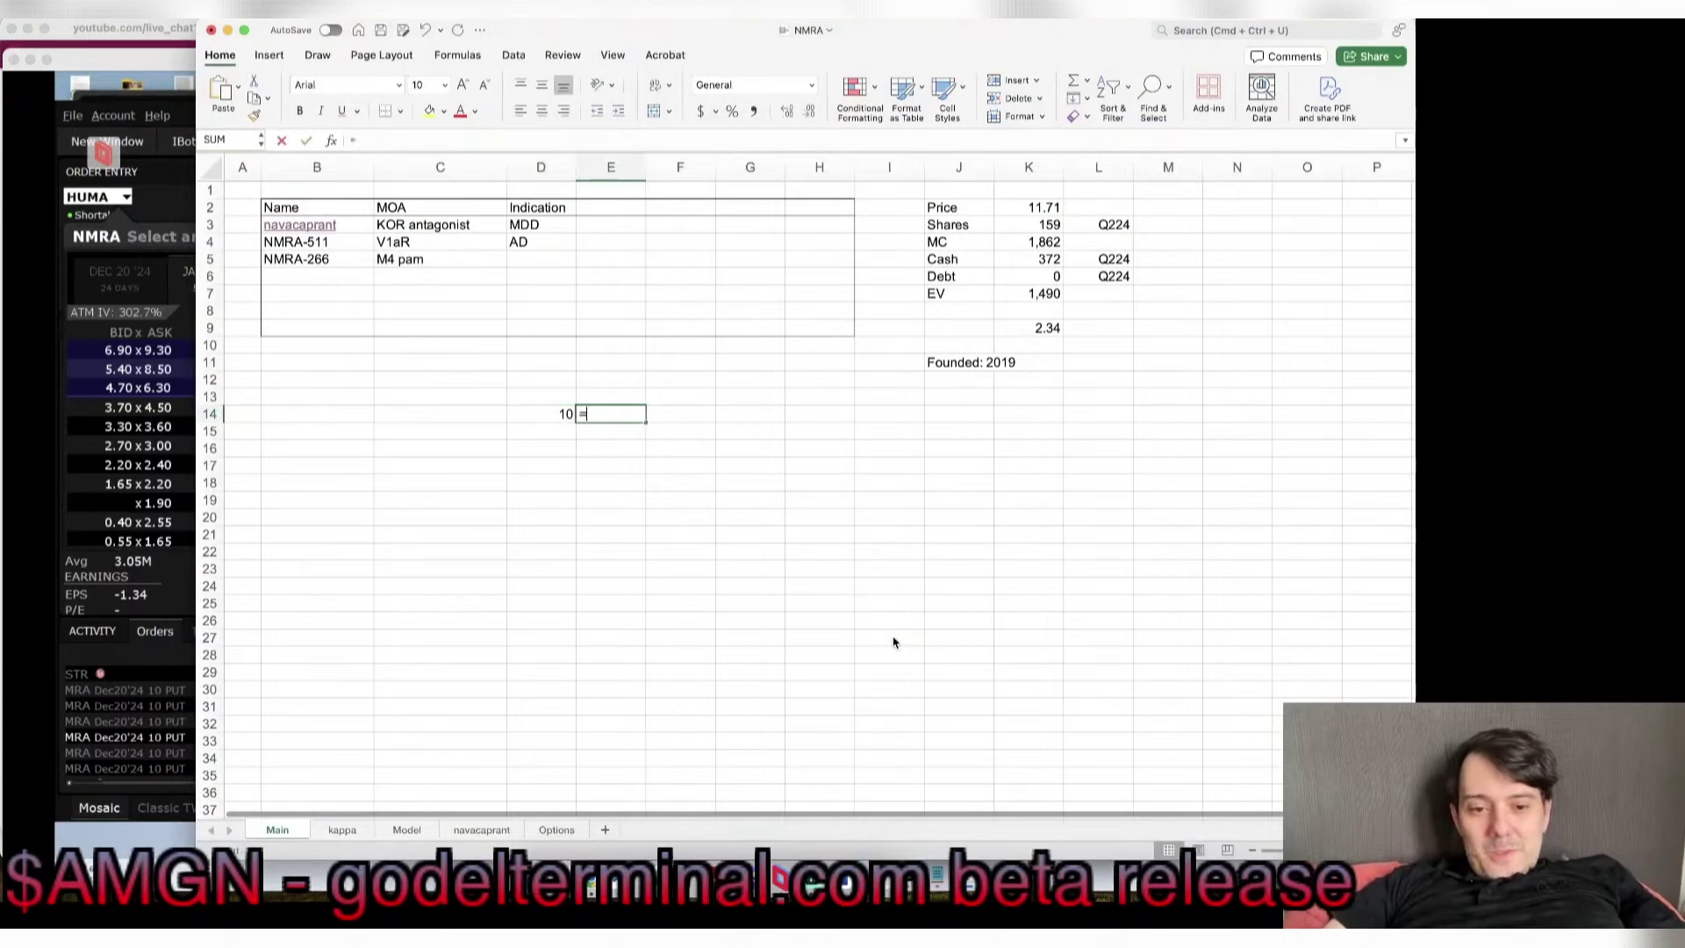
pyautogui.click(1040, 328)
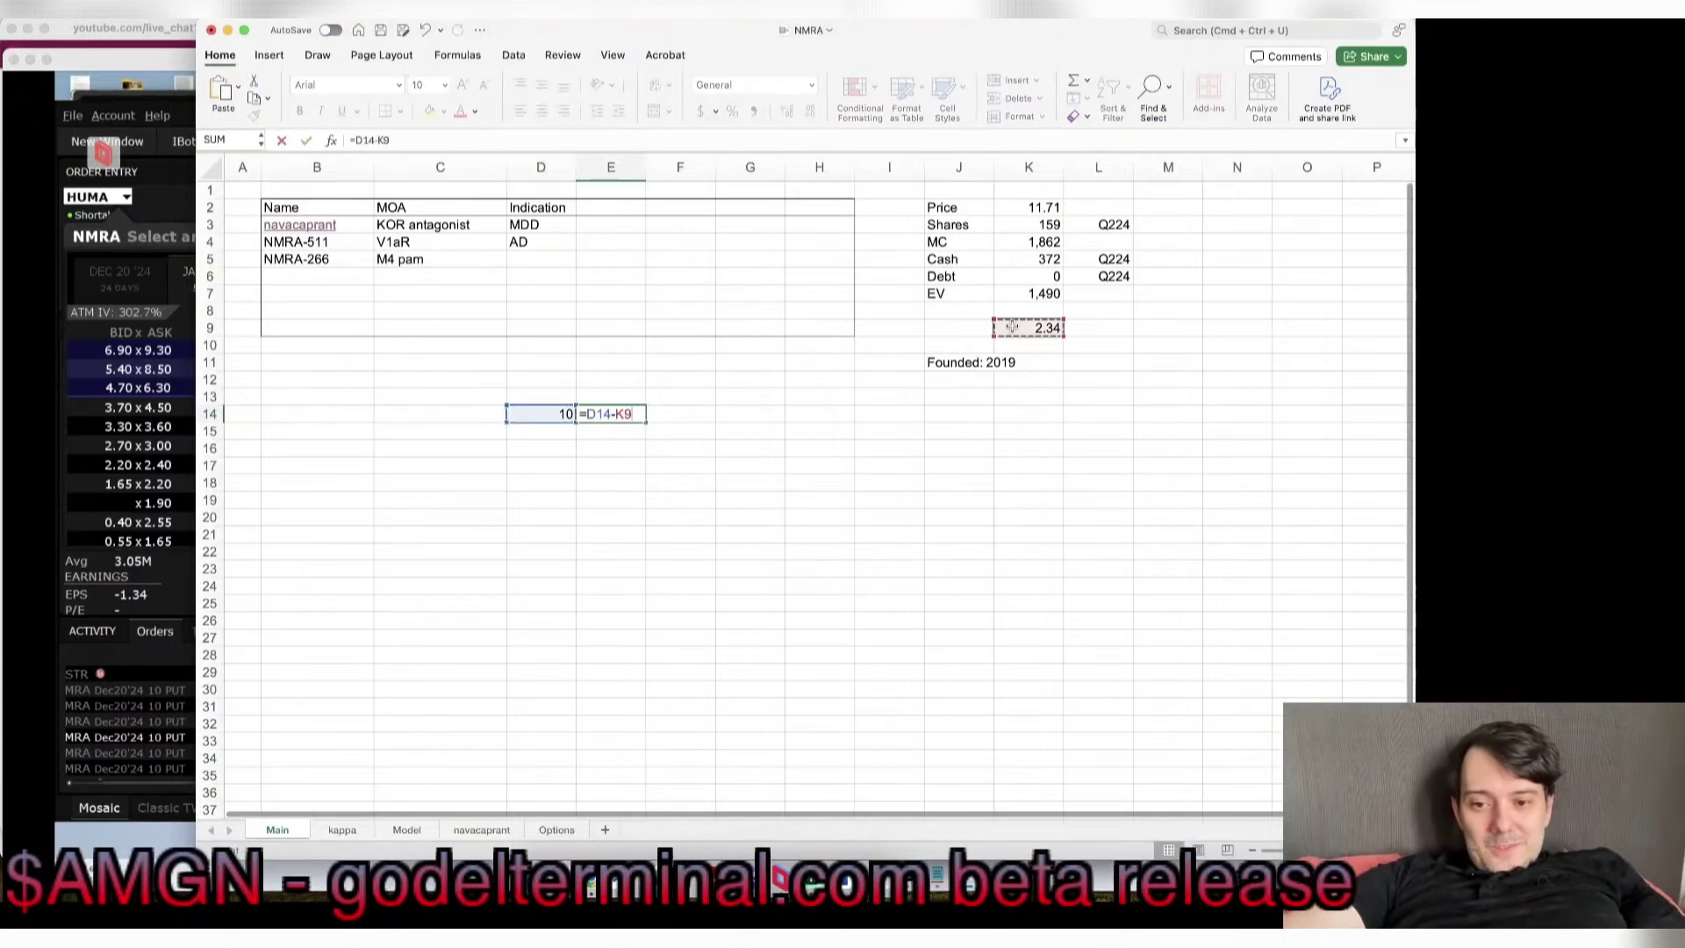
pyautogui.press('Tab')
# Step: Check the January 10-strike put's bid and ask in the option chain and enter a price of 4.3 in F14
pyautogui.press('super+Tab')
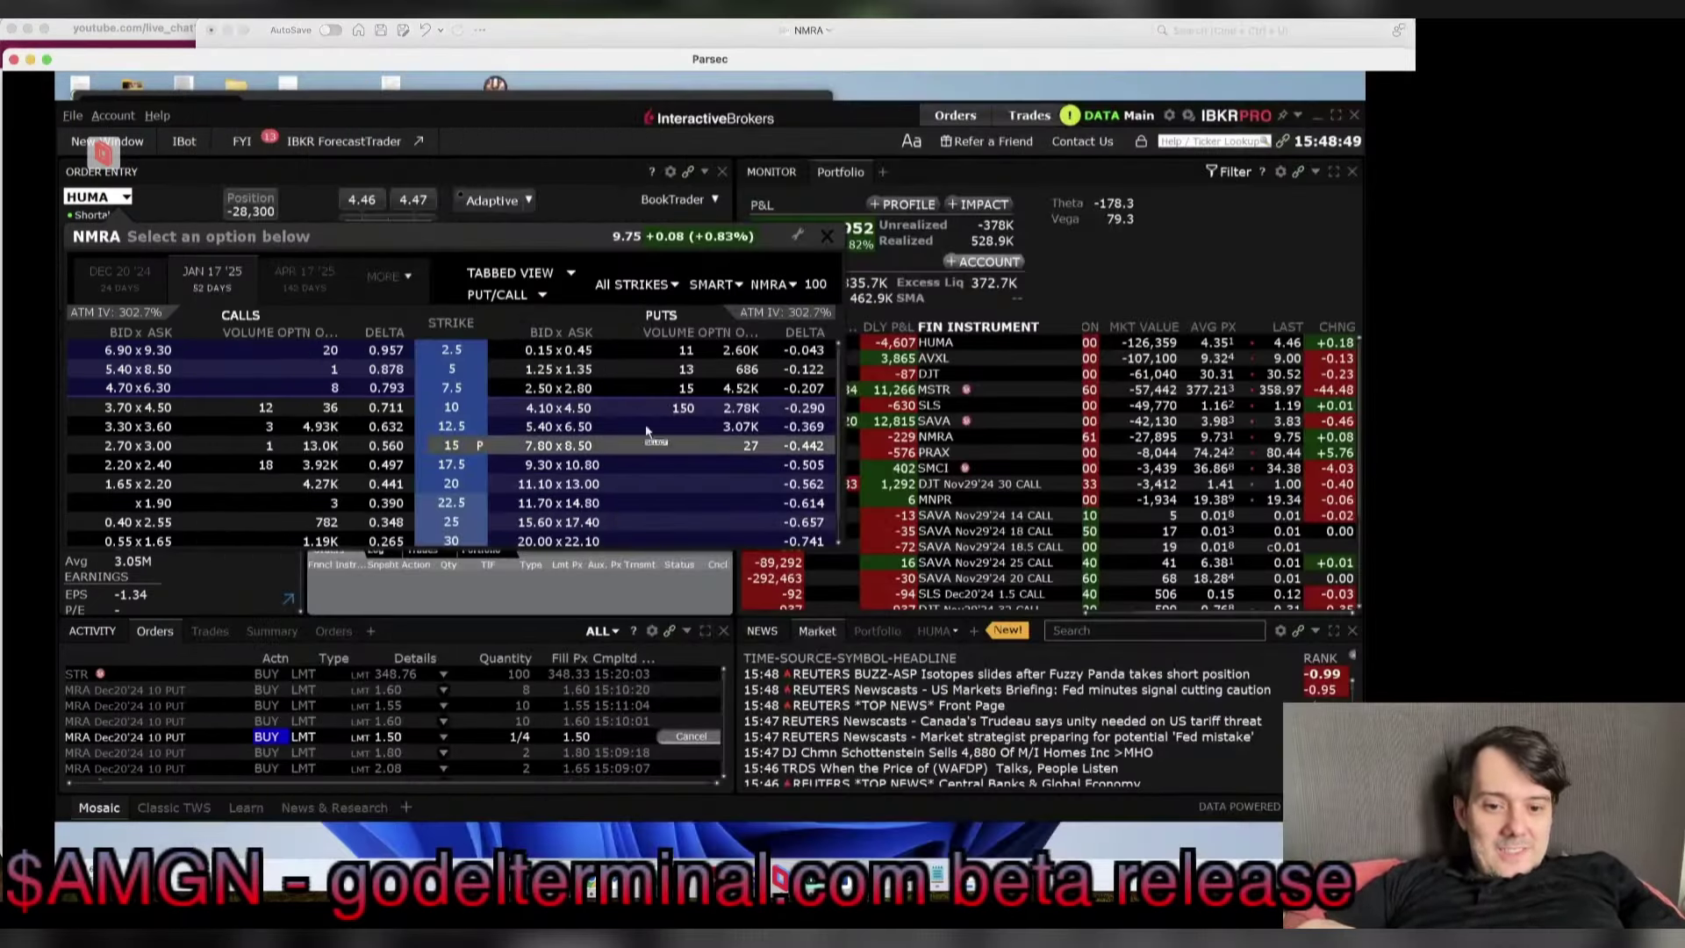
pyautogui.press('super+Tab')
pyautogui.write('4.10')
pyautogui.press('Tab')
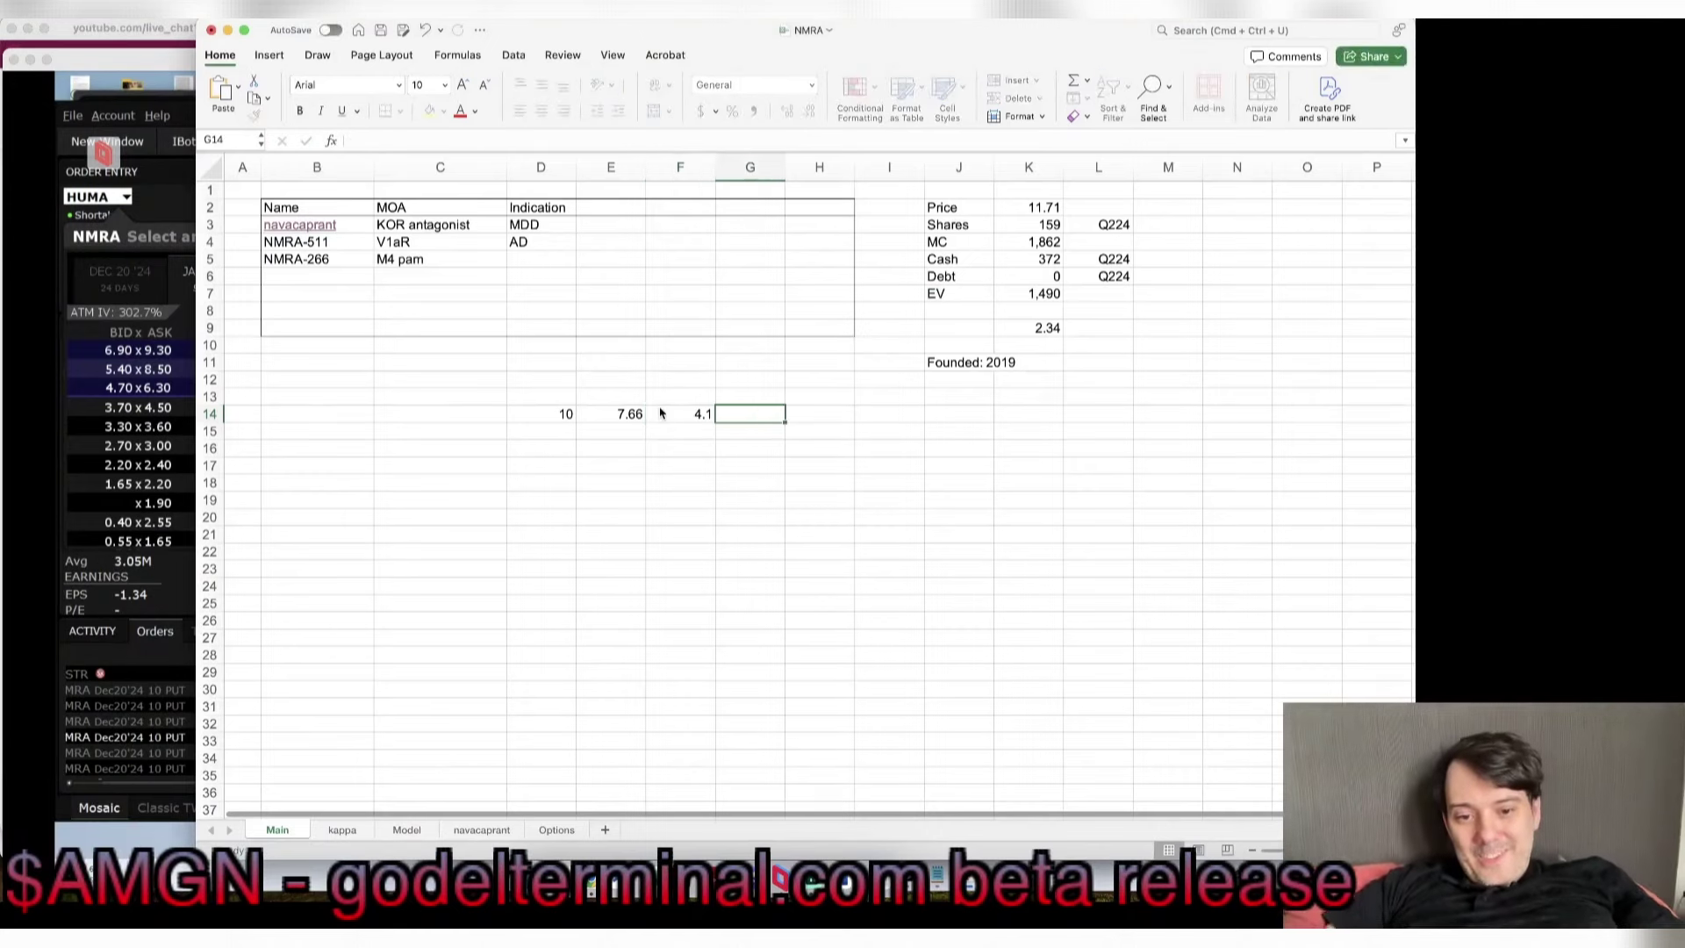
pyautogui.press('super+z')
pyautogui.press('Tab')
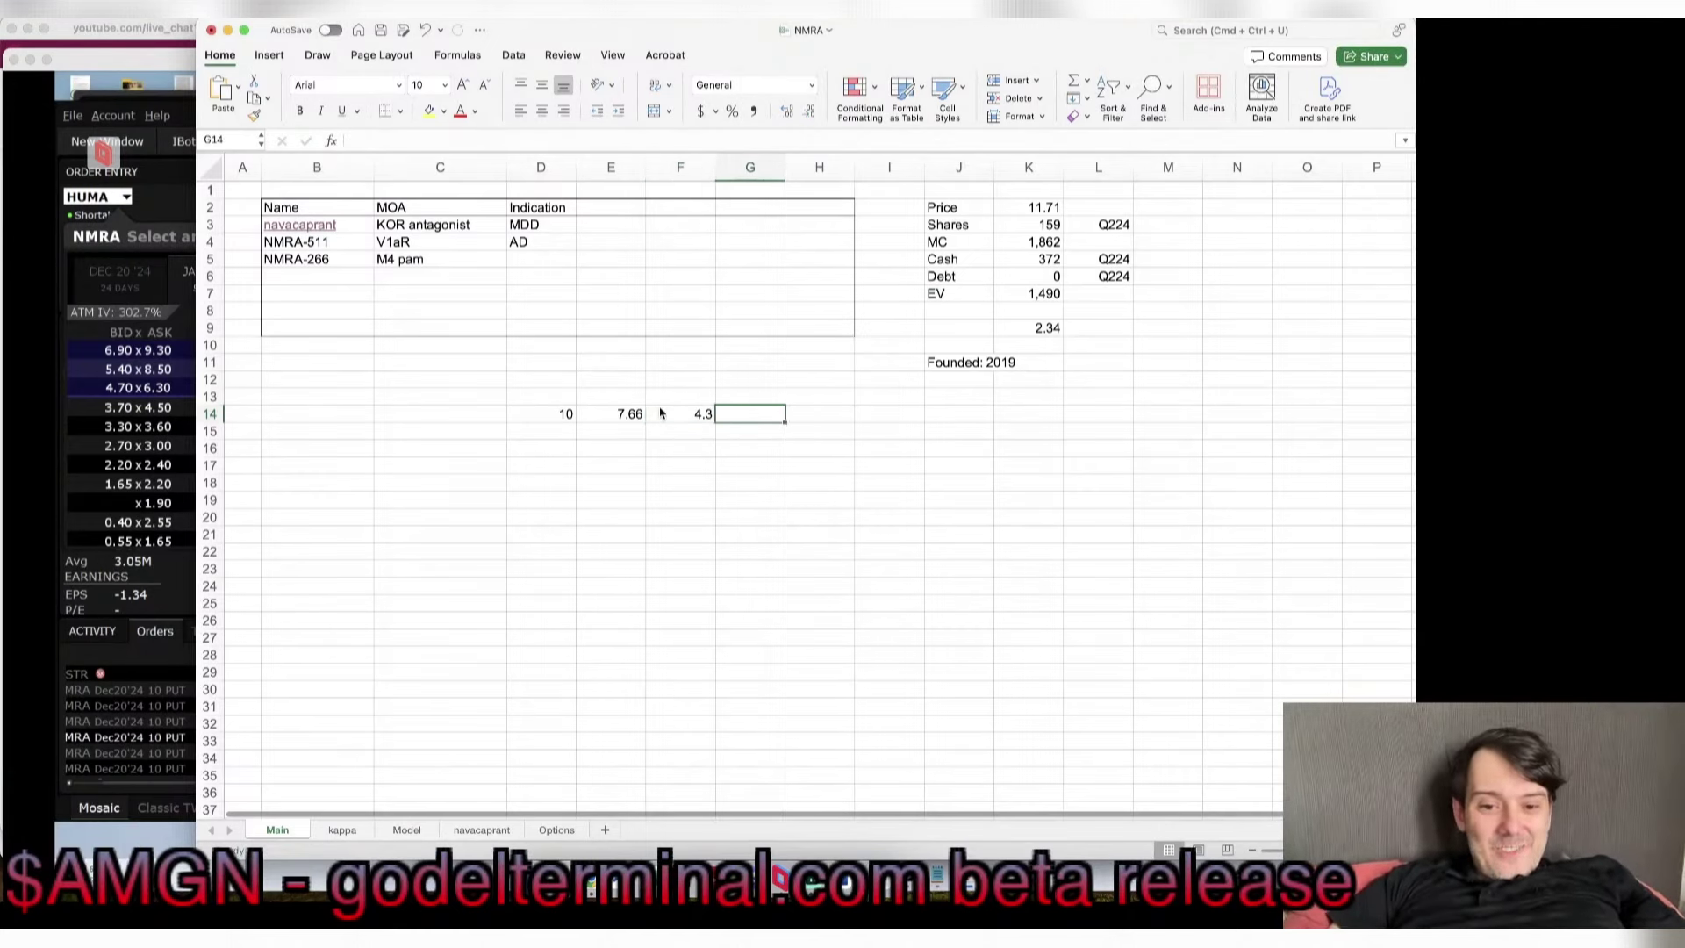
# Step: Calculate the 10-strike put's return in G14 with the formula =E14/F14-1
pyautogui.write('=')
pyautogui.click(639, 413)
pyautogui.write('/')
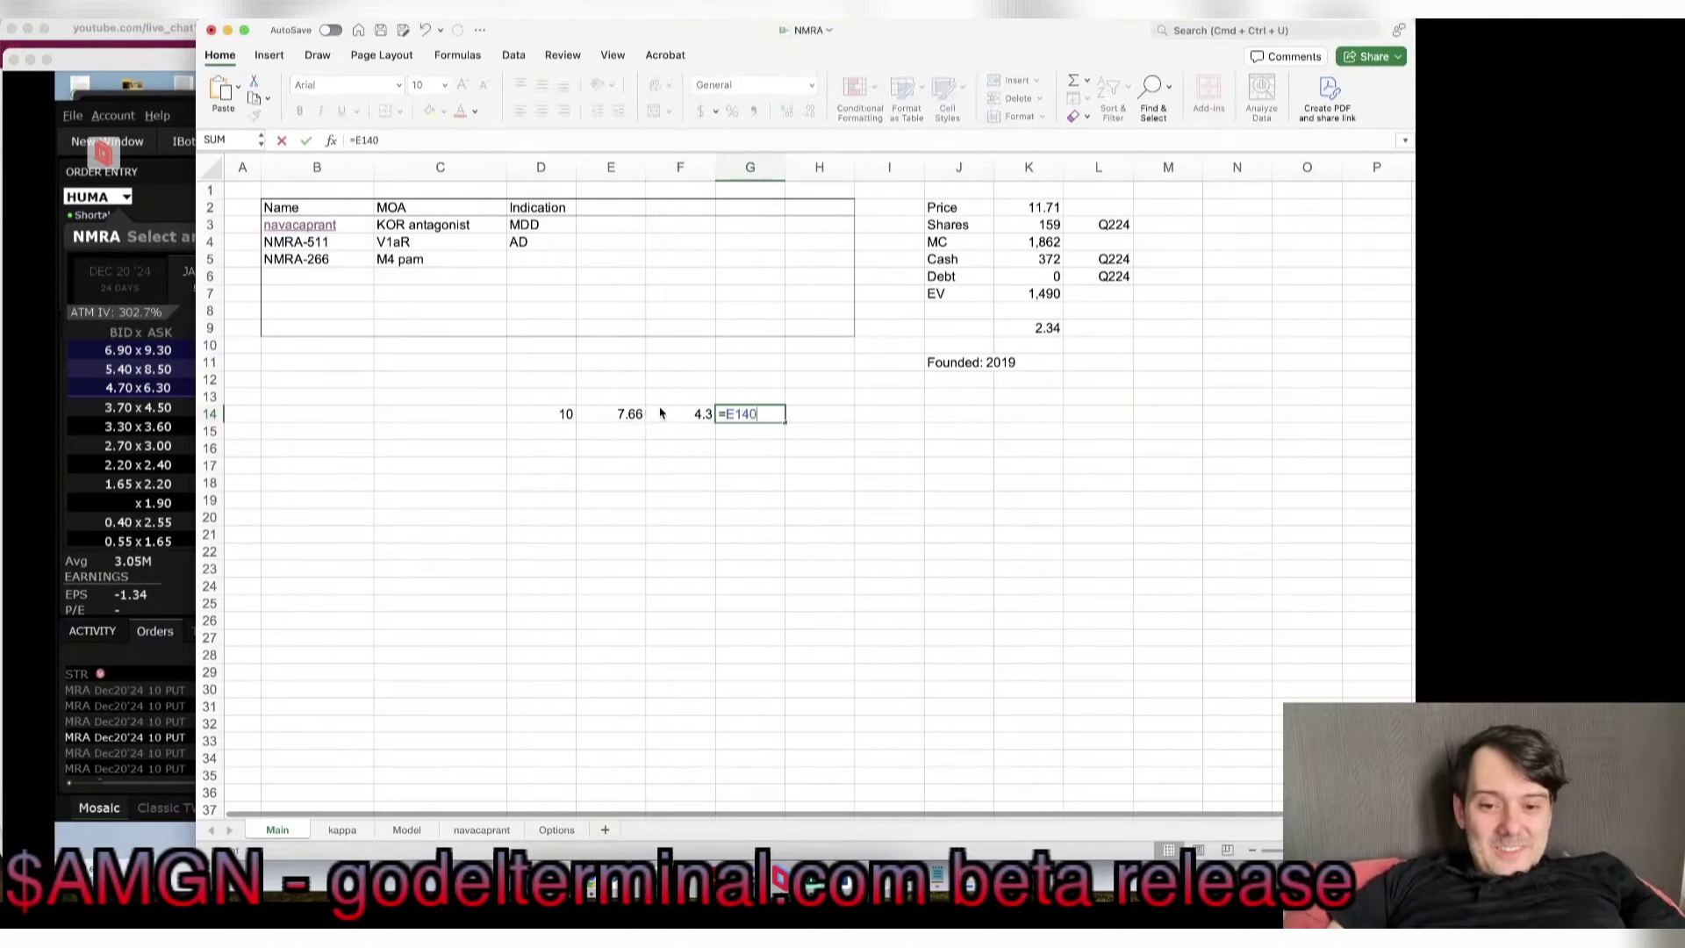
pyautogui.click(661, 414)
pyautogui.write('-1')
pyautogui.press('Return')
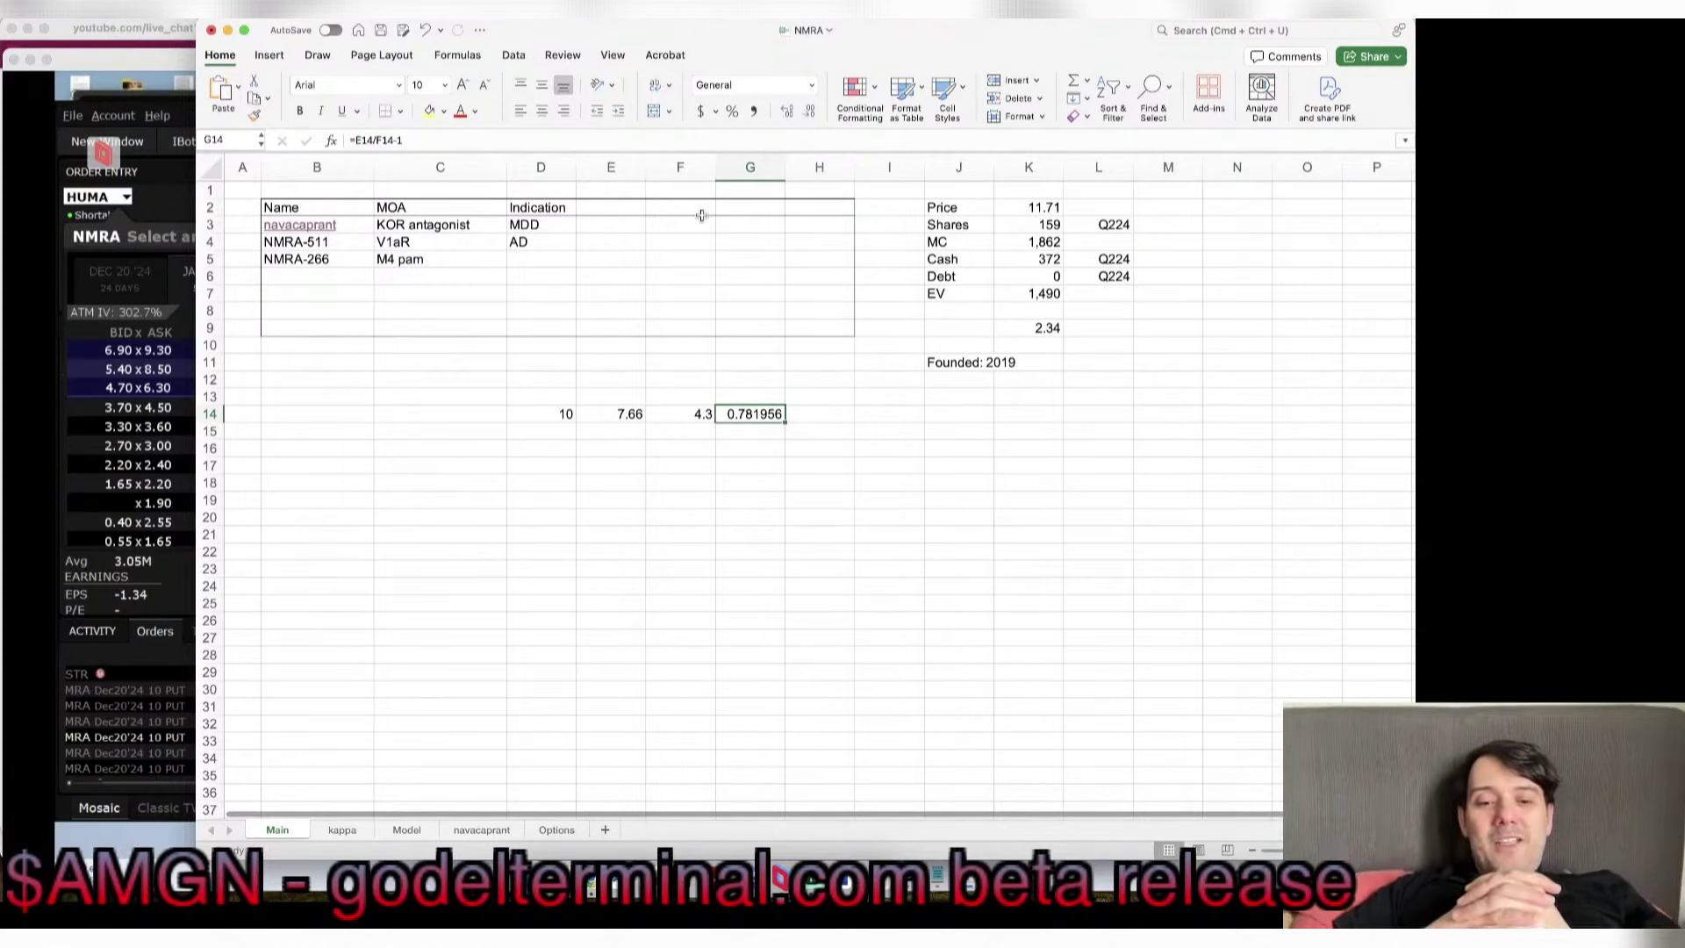
# Step: Add the strike 7.5 in D15, directly below the 10 strike
pyautogui.press('Down')
pyautogui.press('Left')
pyautogui.press('Left')
pyautogui.press('Left')
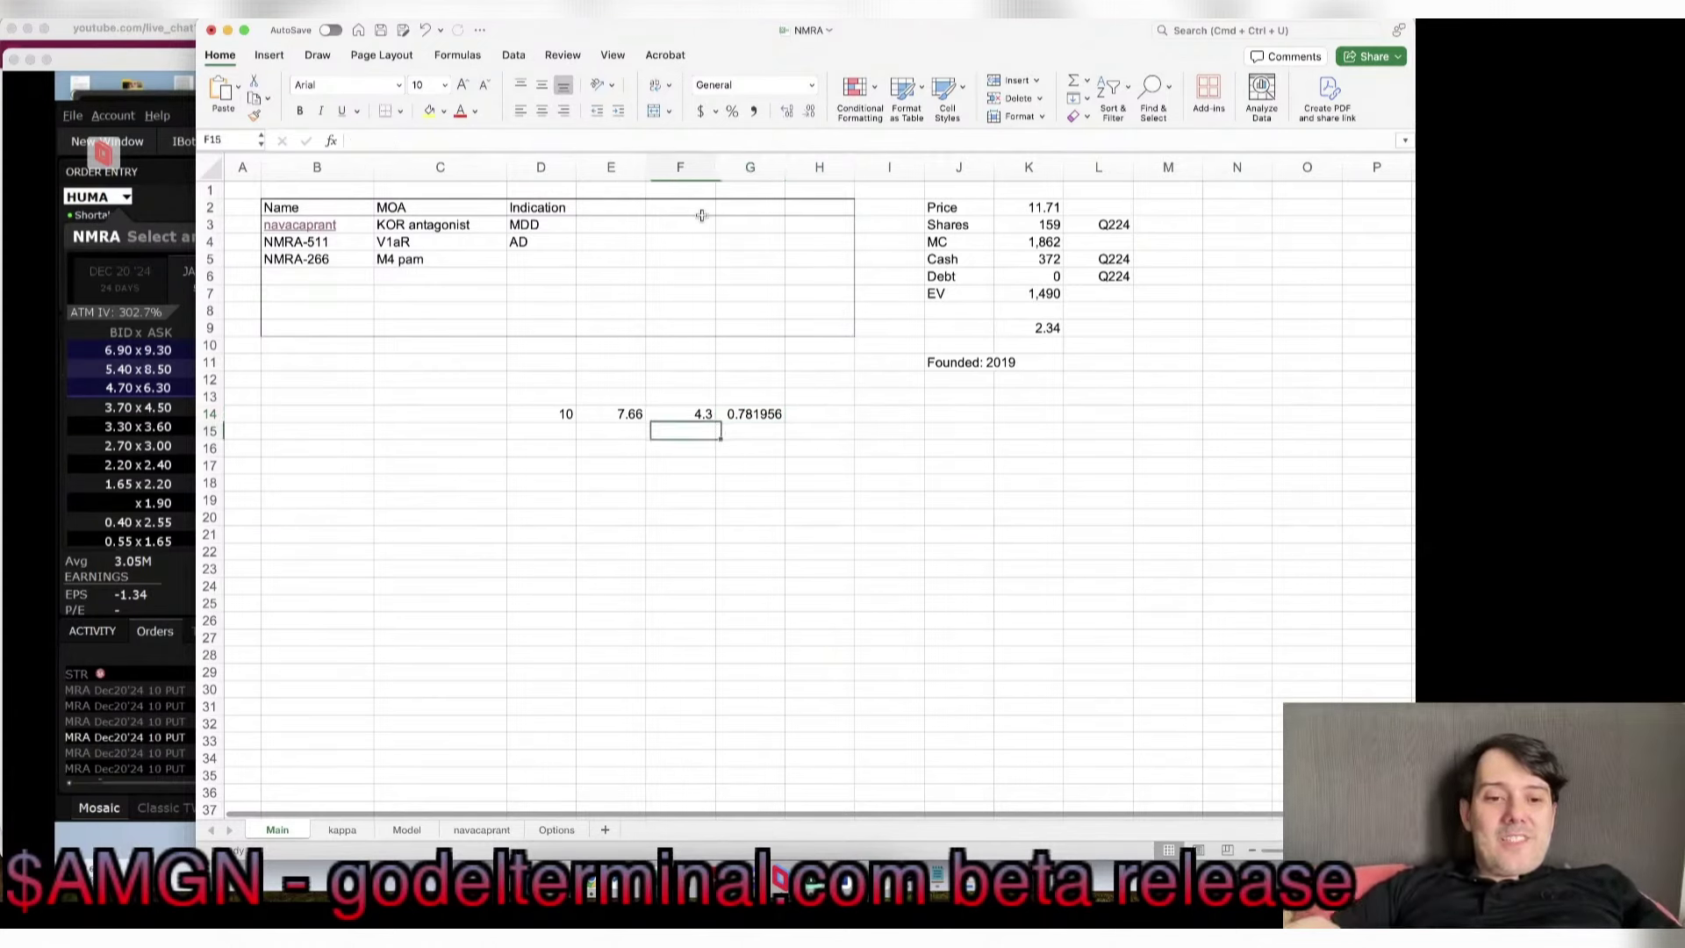
pyautogui.write('7.6')
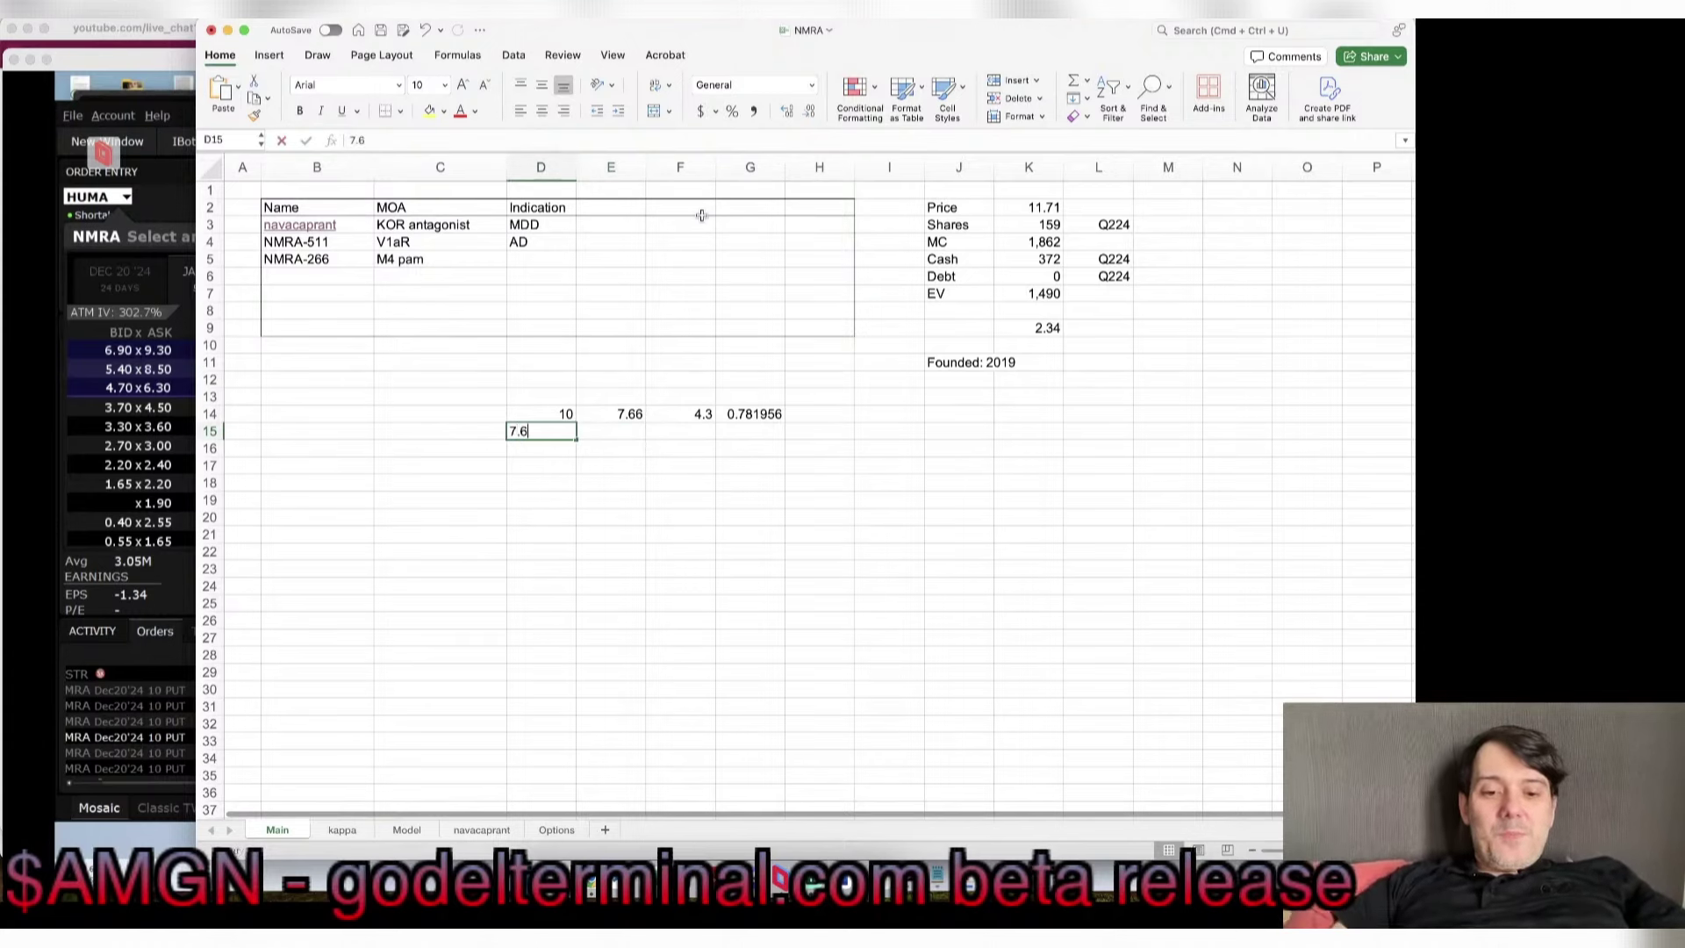
pyautogui.press('BackSpace')
pyautogui.write('5')
pyautogui.press('Tab')
# Step: Calculate the 7.5-strike put's payoff in E15 with the formula =D15-K9
pyautogui.write('=')
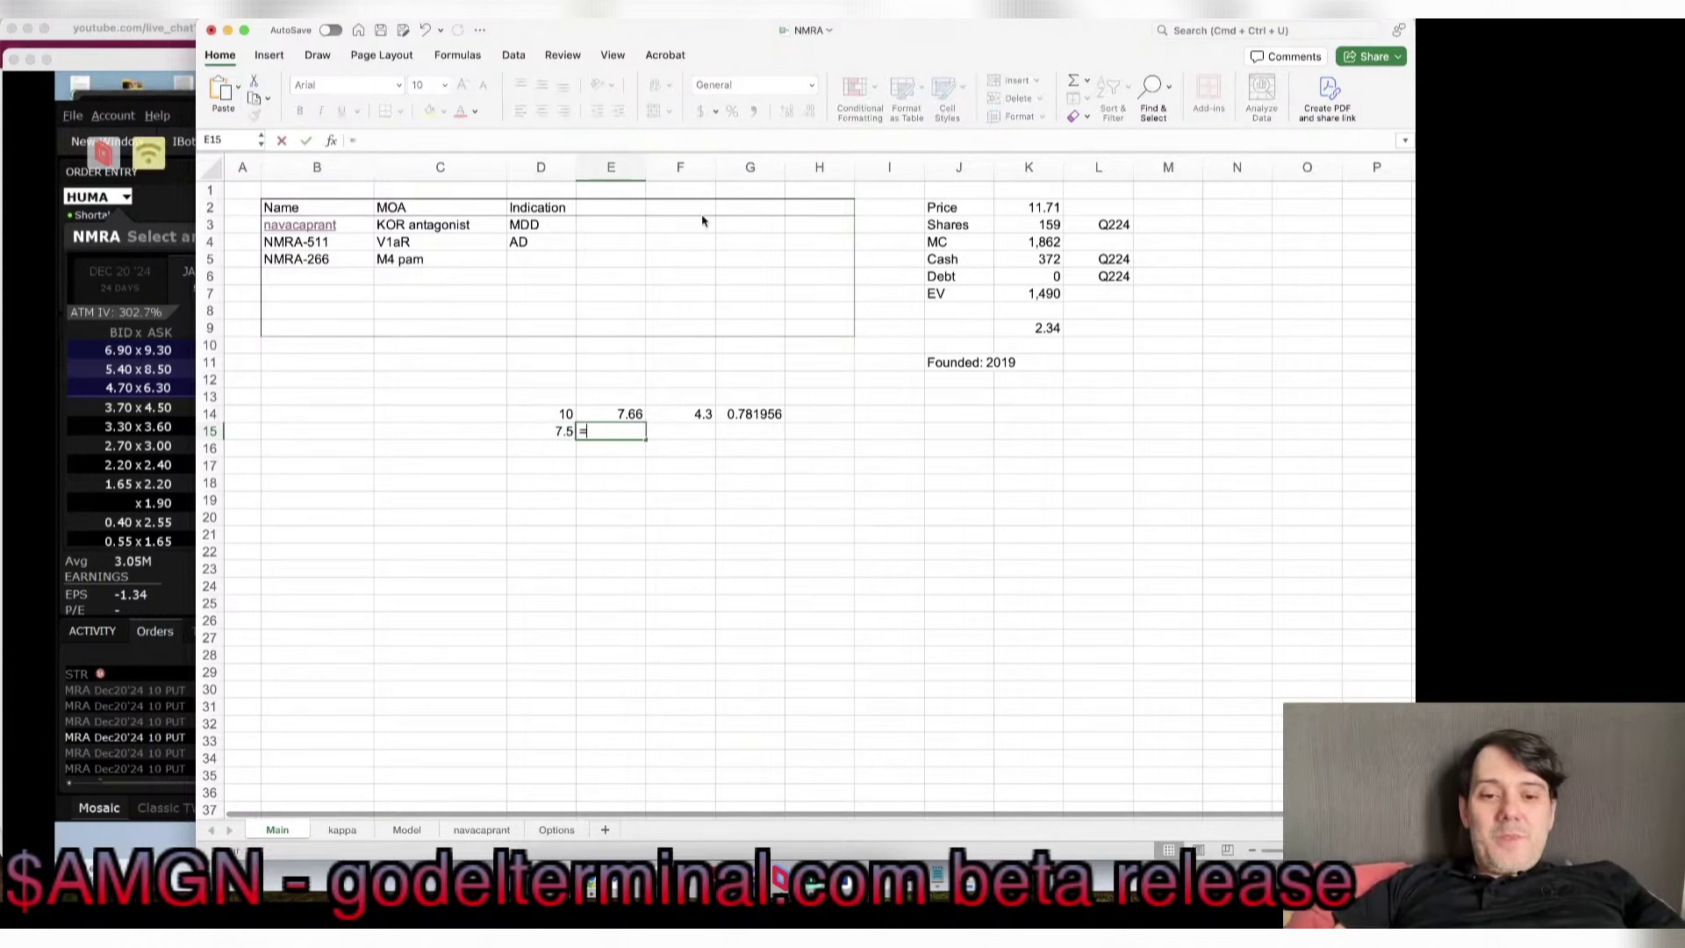
pyautogui.press('Left')
pyautogui.write('-')
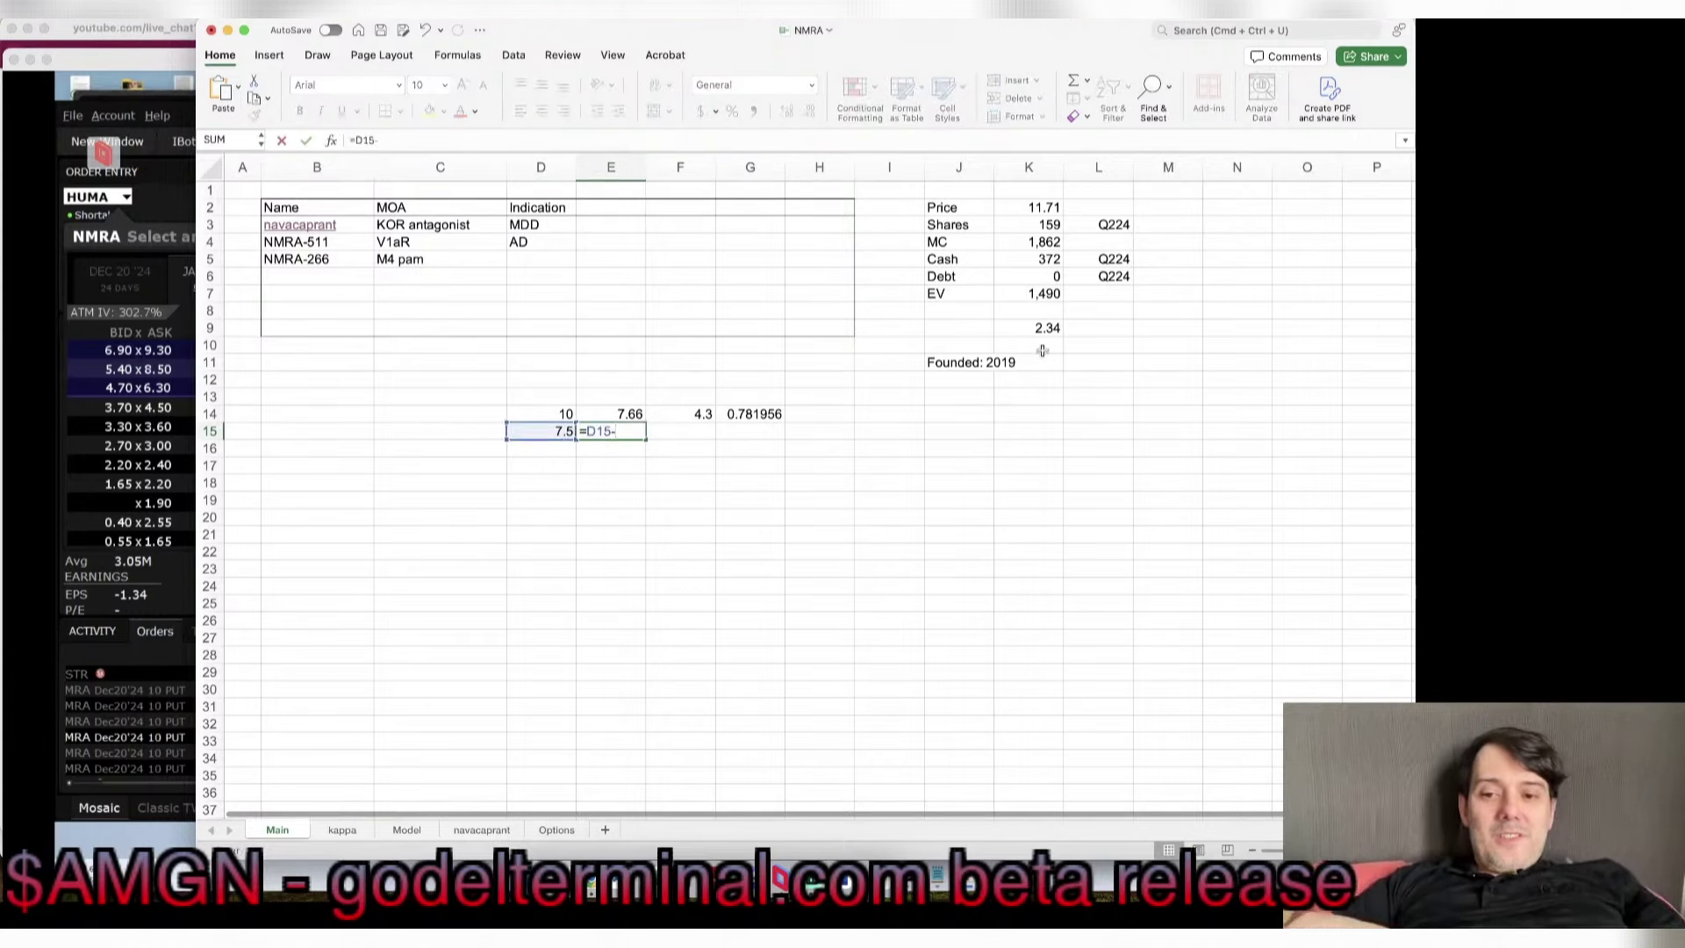
pyautogui.click(1038, 329)
pyautogui.press('Tab')
# Step: Check the 7.5-strike put's quote, enter 2.65 in F15, and fill the return formula down into G15
pyautogui.press('super+Tab')
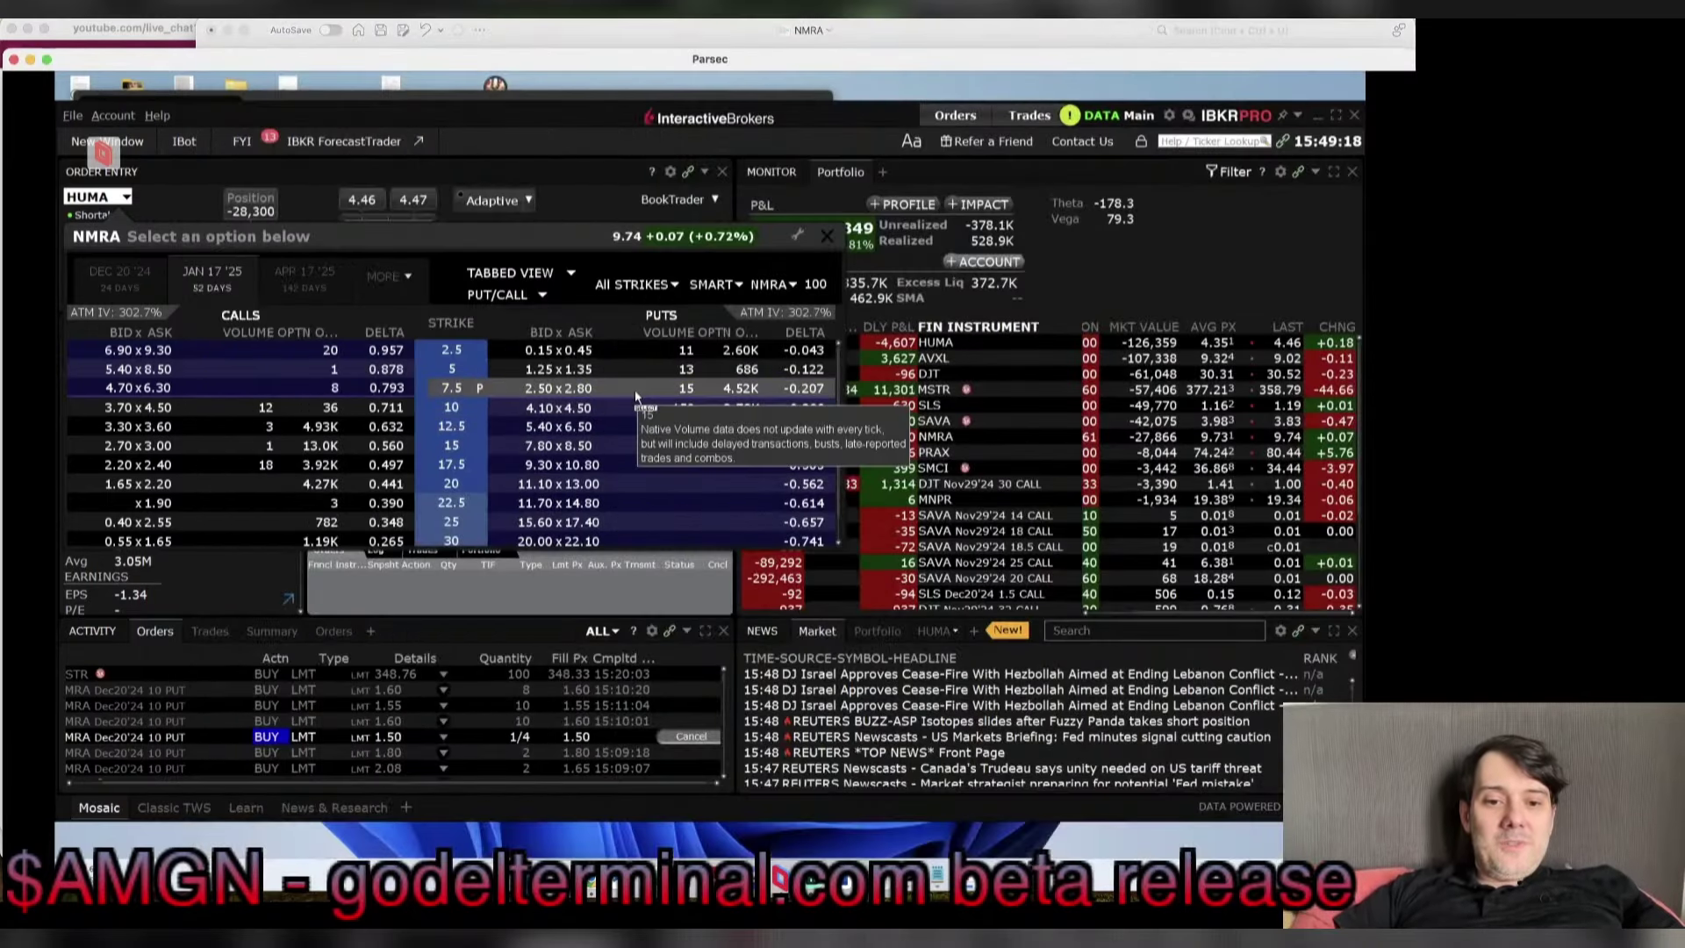
pyautogui.press('super+Tab')
pyautogui.write('2.35')
pyautogui.press('Tab')
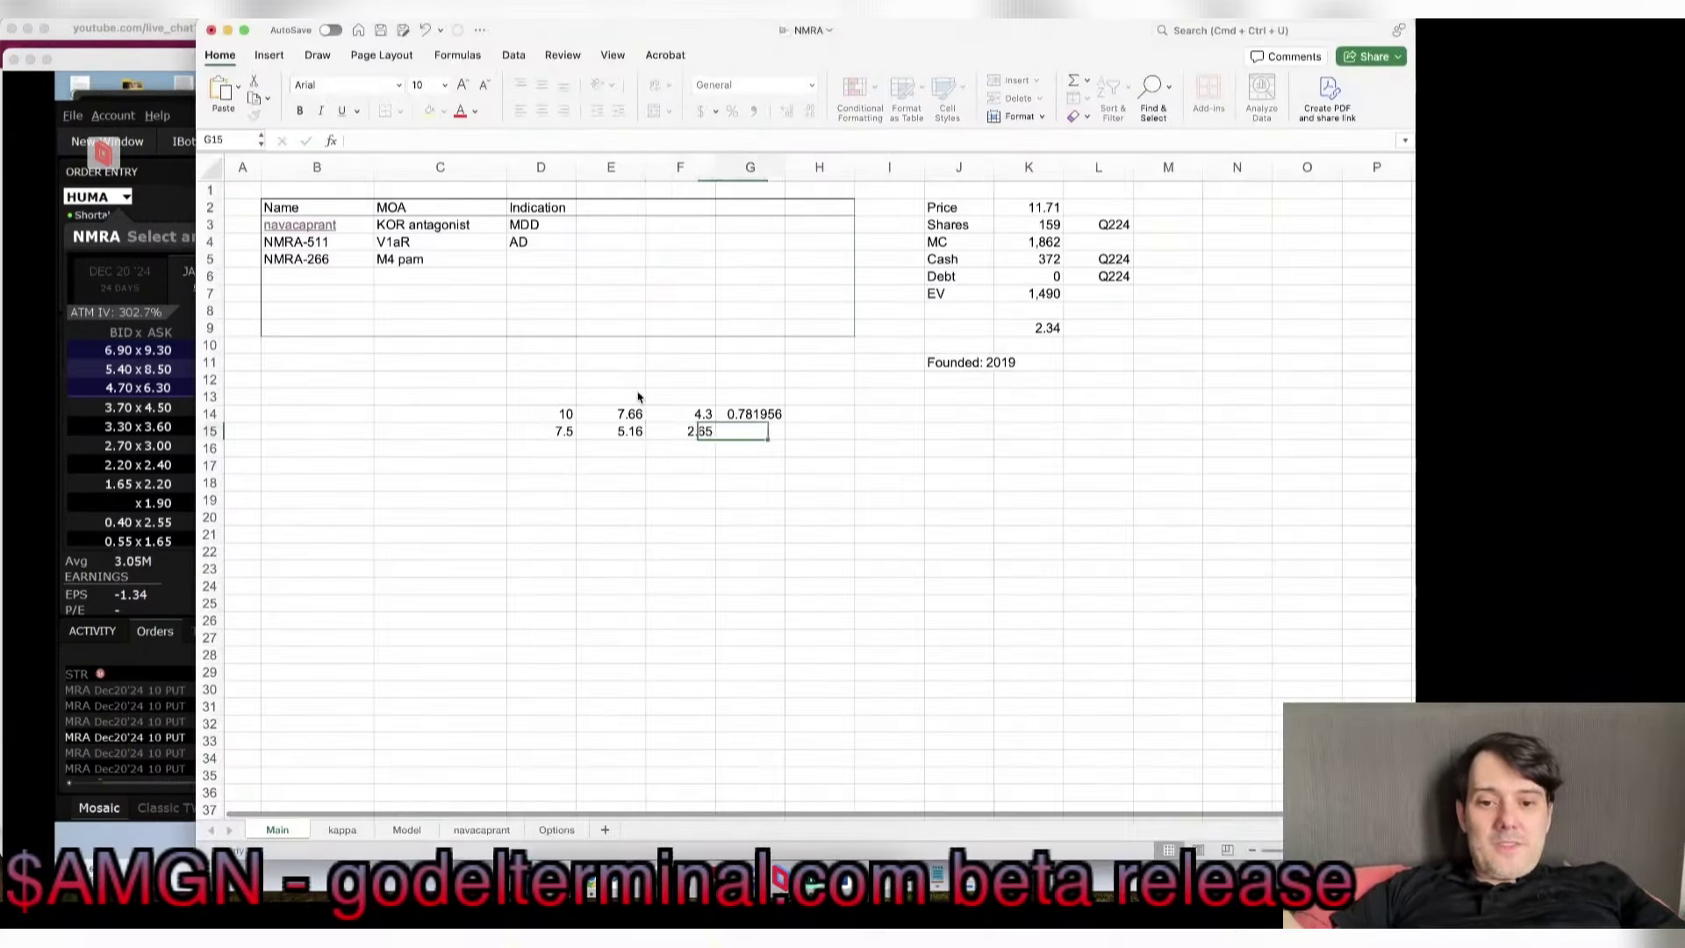
pyautogui.hotkey('ctrl', 'd')
pyautogui.press('Return')
# Step: Add the strike 5 in D16 and calculate its payoff in E16 with =D16-K9
pyautogui.press('super+Tab')
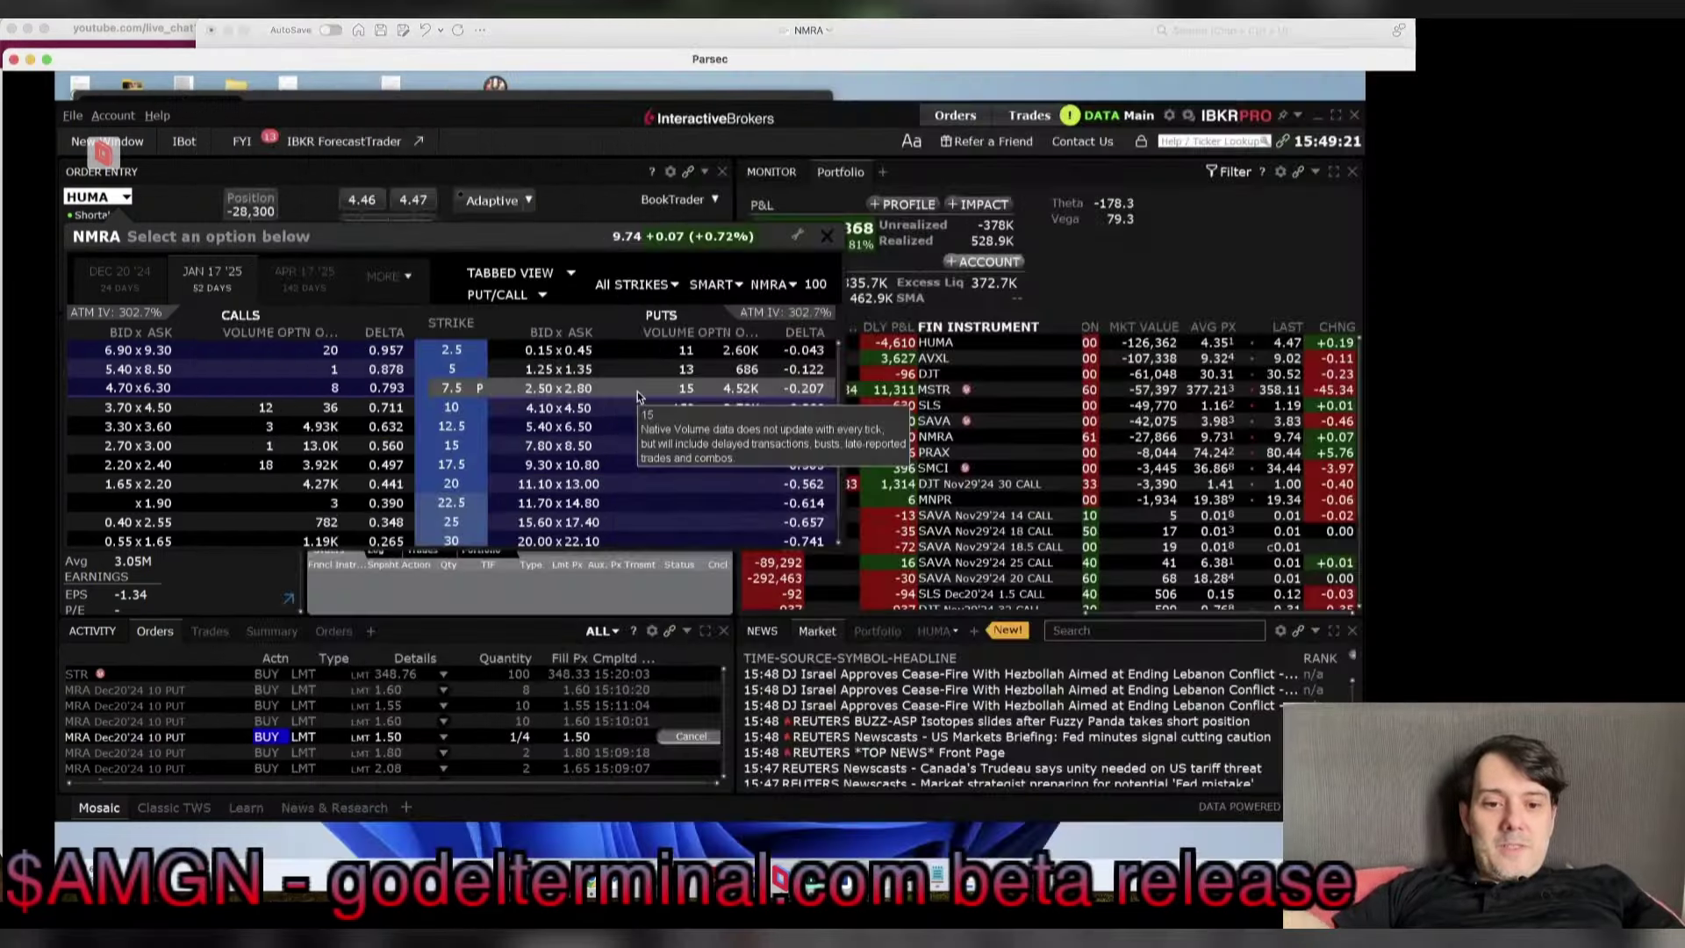
pyautogui.press('super+Tab')
pyautogui.press('Left')
pyautogui.press('Left')
pyautogui.press('Left')
pyautogui.write('5')
pyautogui.press('Tab')
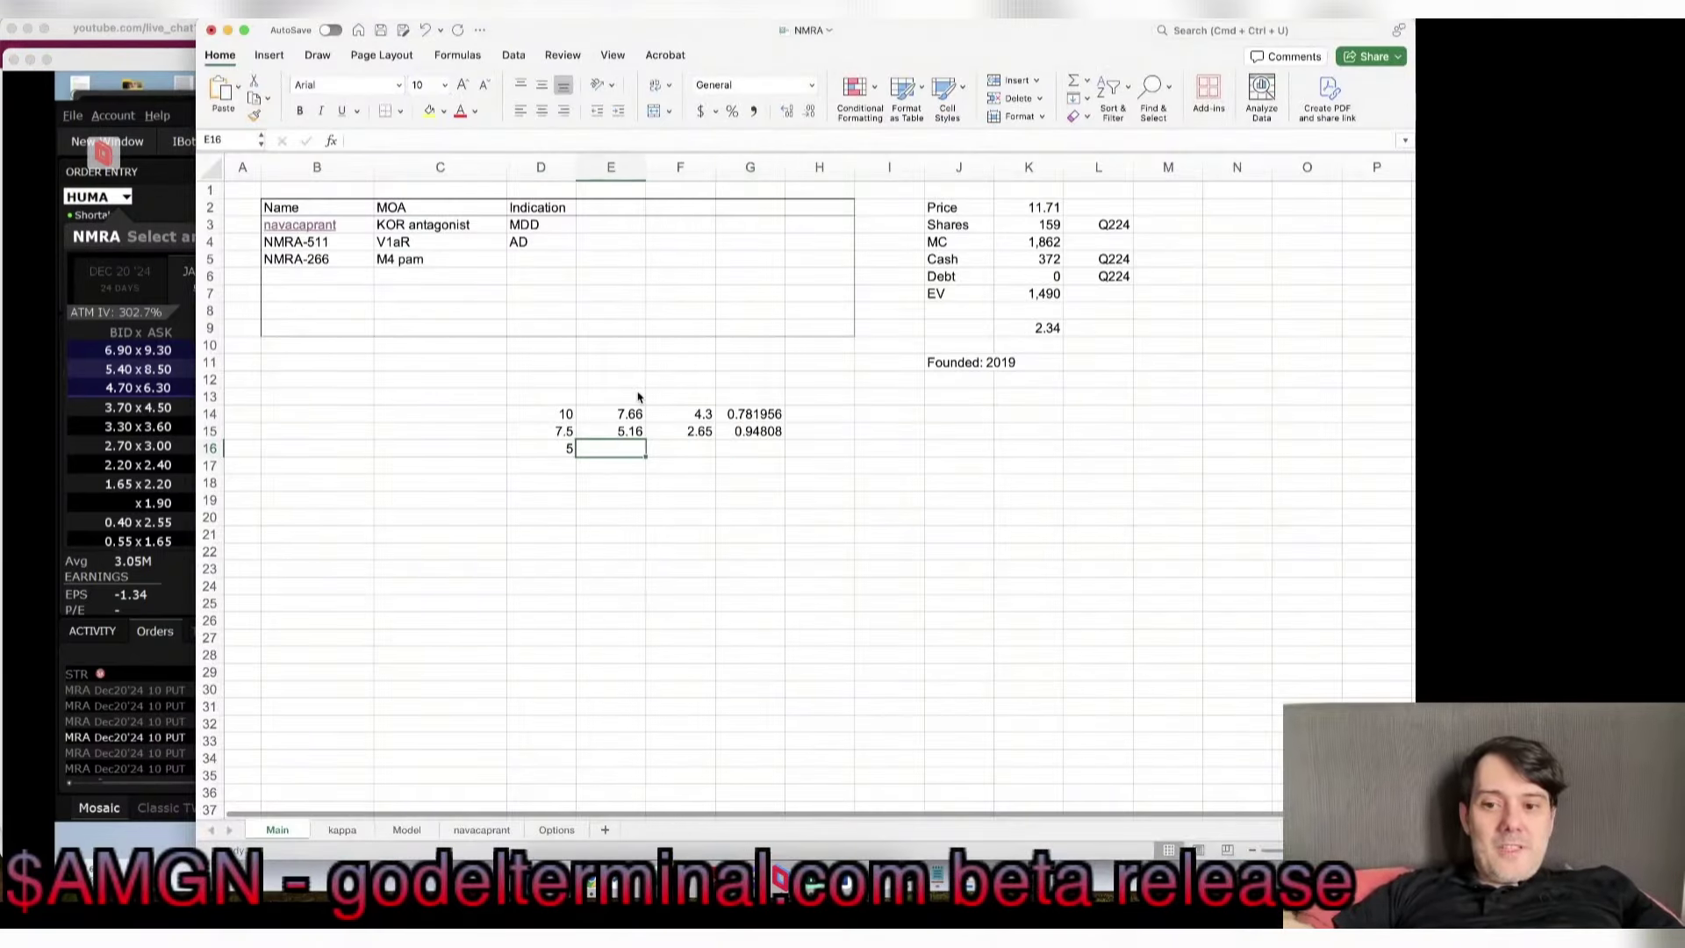
pyautogui.write('=D16-')
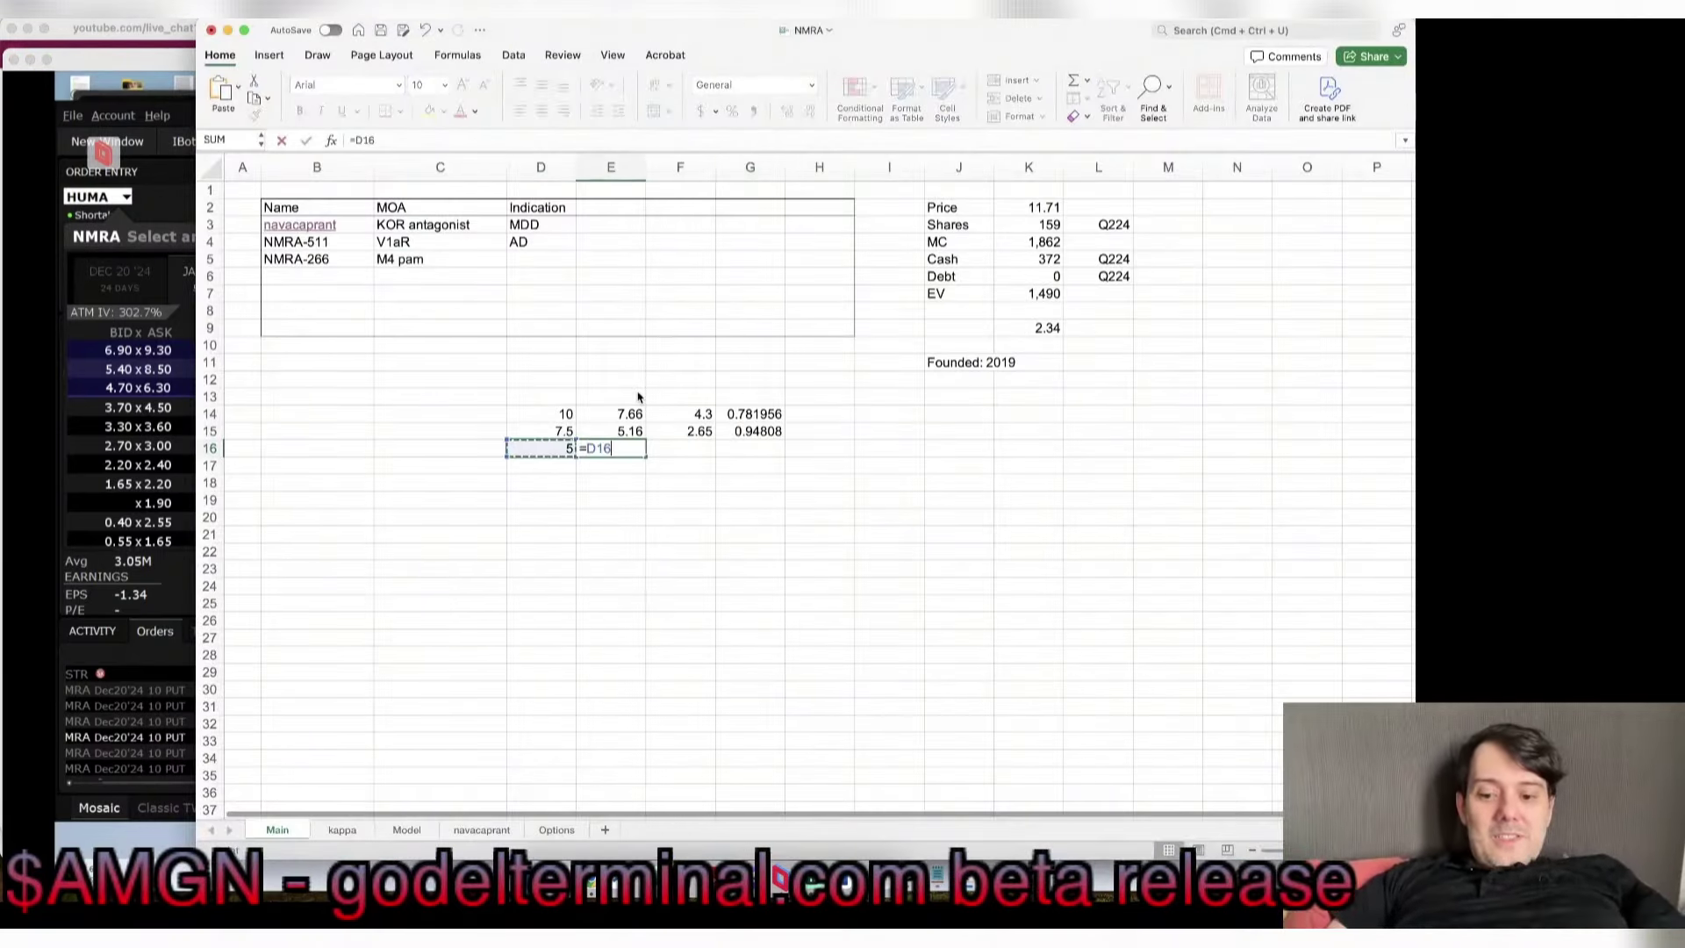
pyautogui.click(1035, 327)
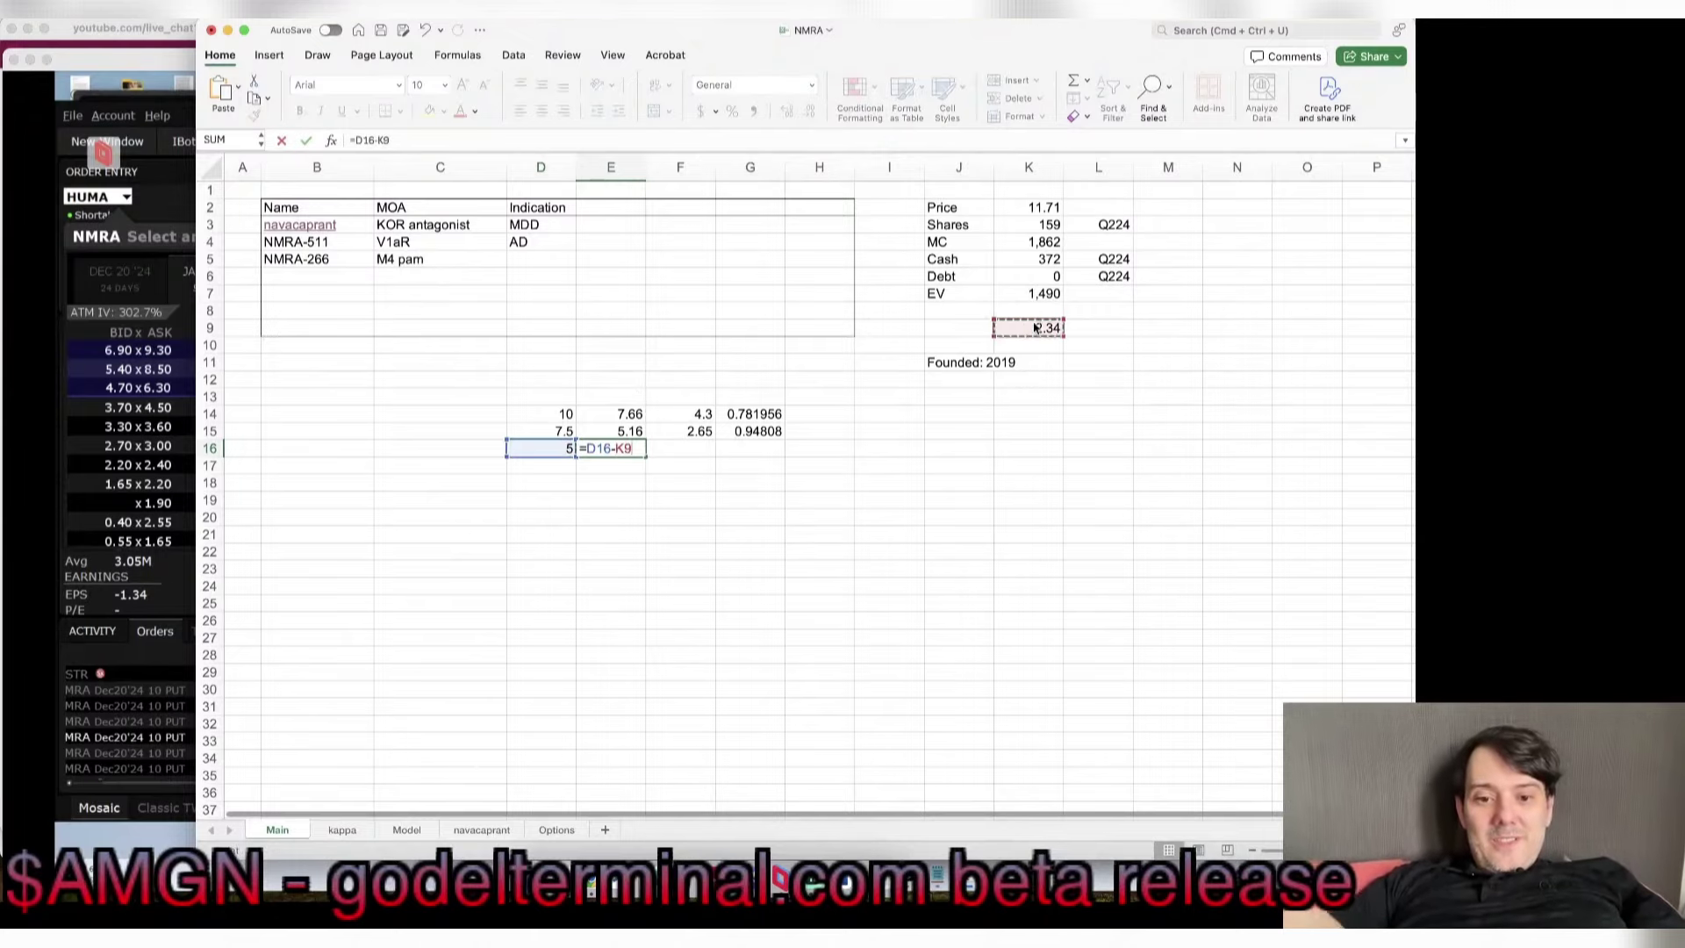
pyautogui.press('Tab')
# Step: Check the 5-strike put's quote, enter 1.3 in F16, and fill the return formula down into G16
pyautogui.press('super+Tab')
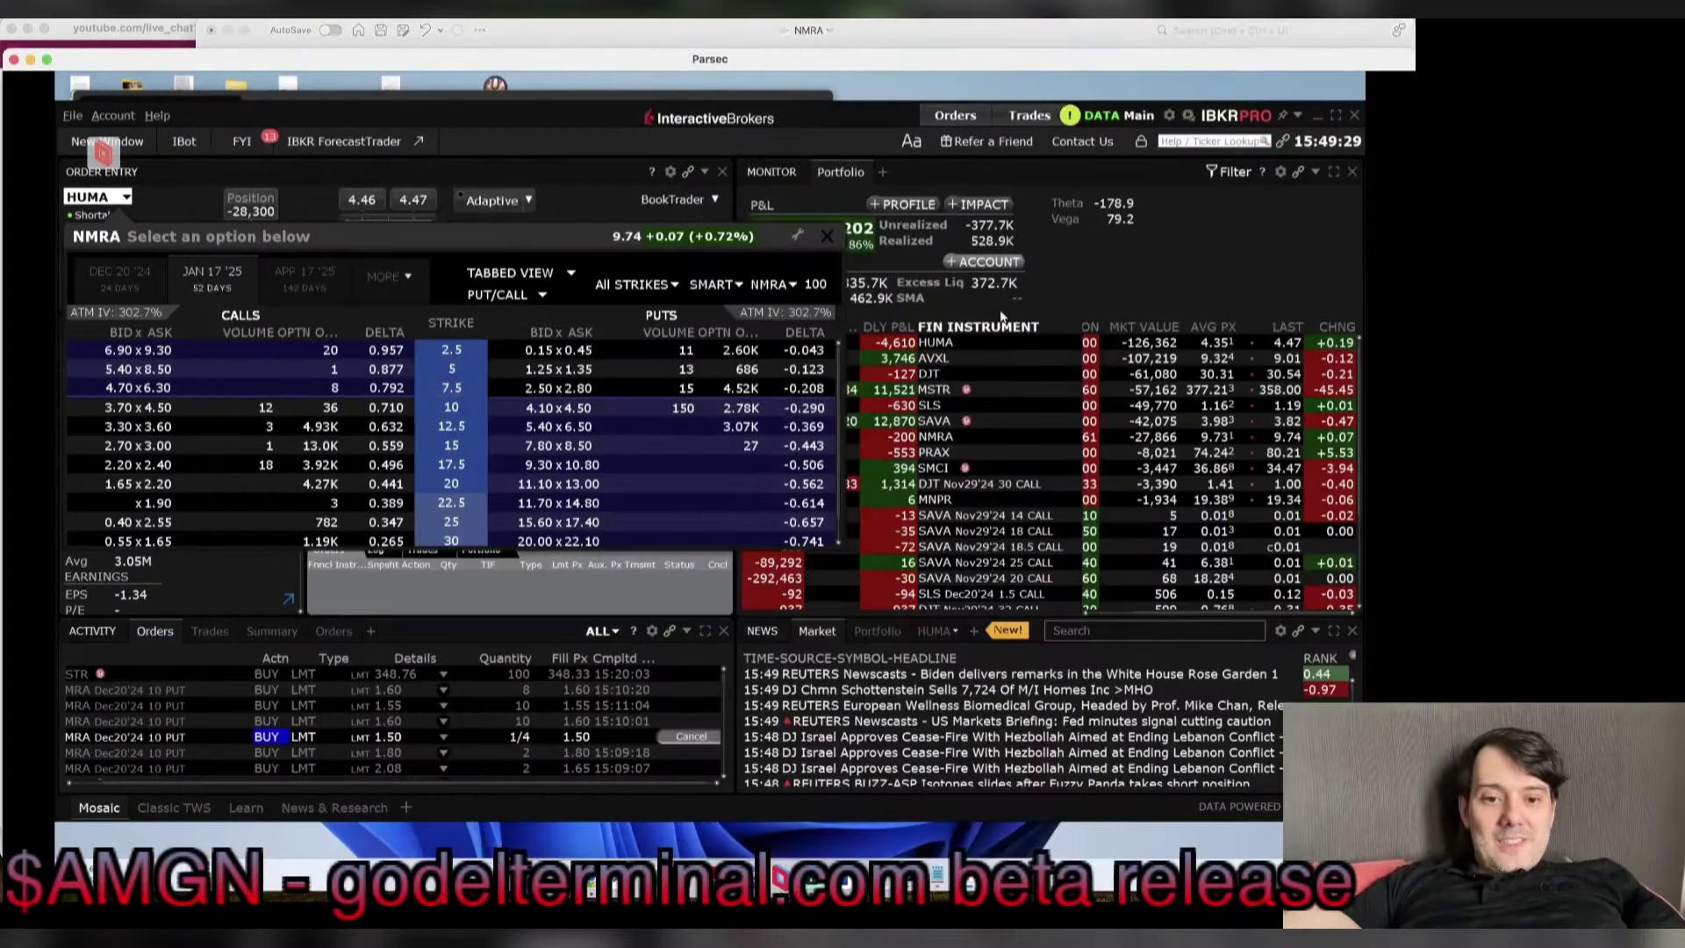
pyautogui.press('super+Tab')
pyautogui.write('1.3')
pyautogui.press('Tab')
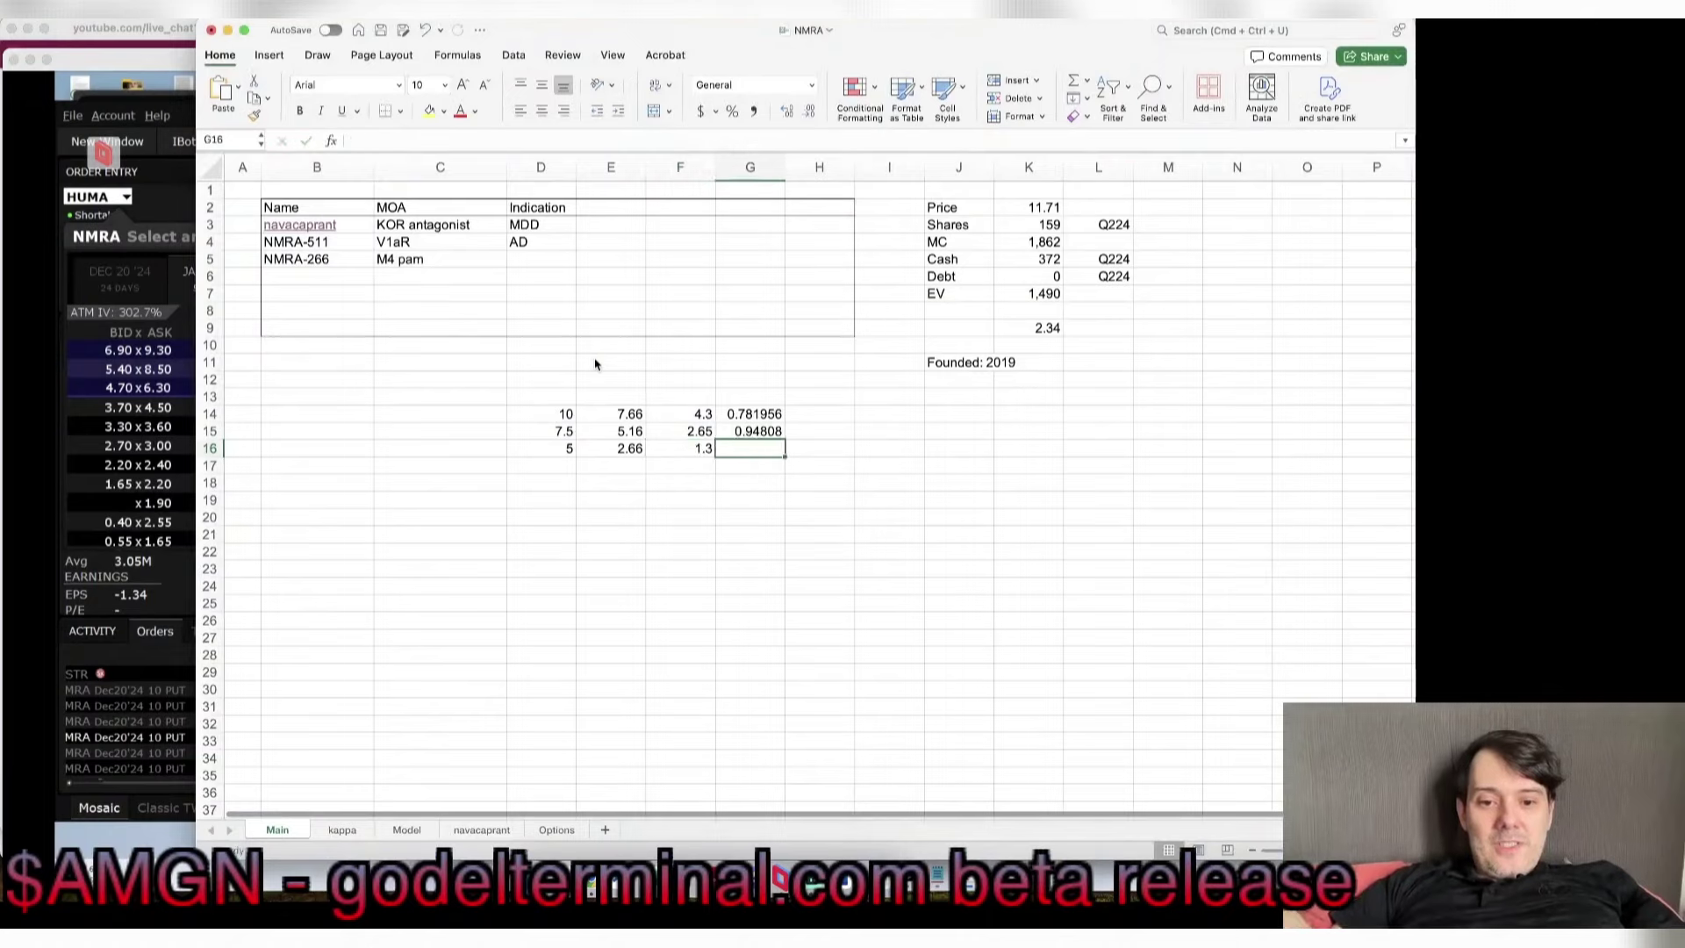
pyautogui.press('super+d')
pyautogui.press('Return')
# Step: Add the strike 15 in D13 and calculate its payoff in E13 with =D13-K9
pyautogui.press('super+Tab')
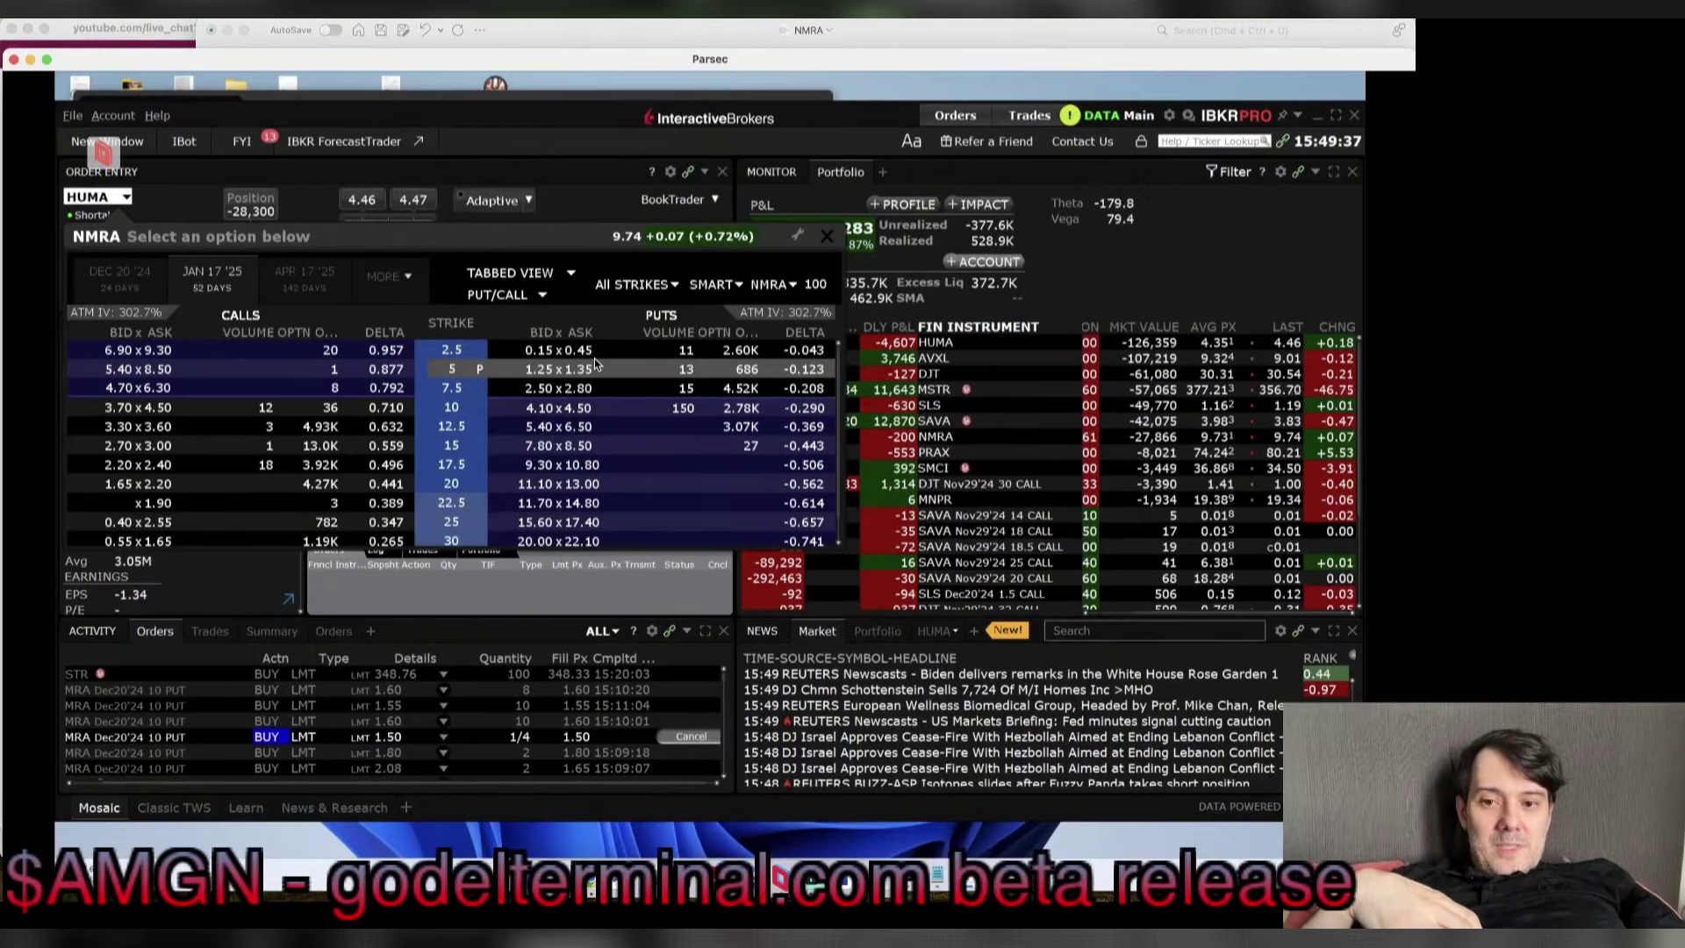
pyautogui.press('super+Tab')
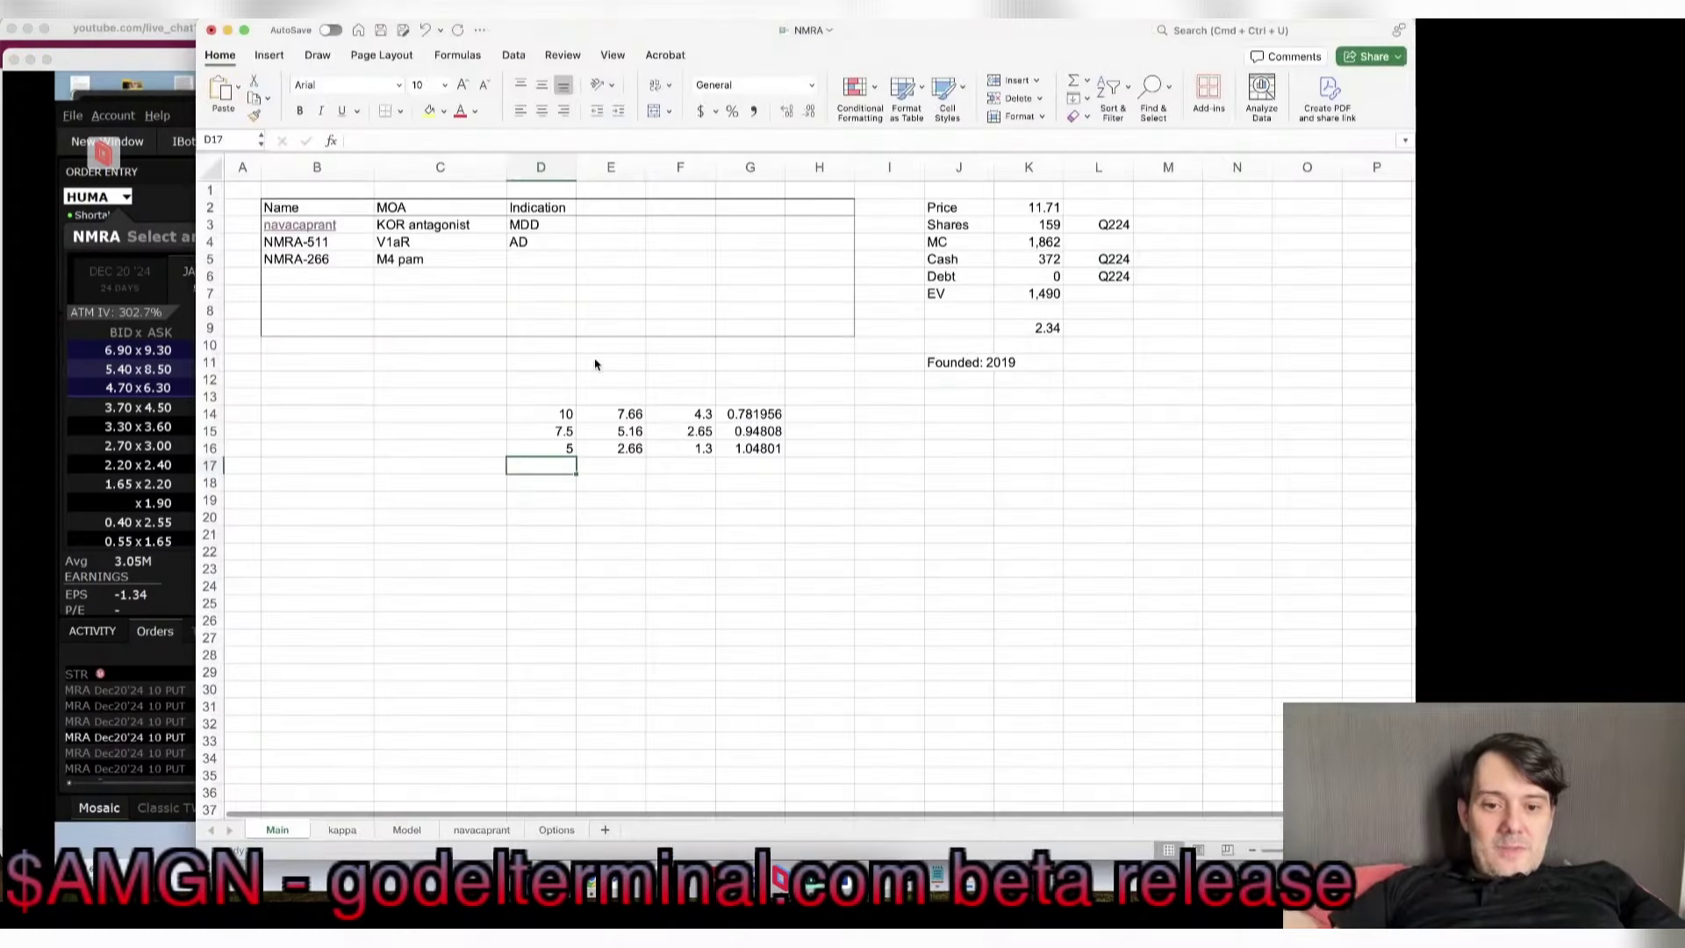
pyautogui.press('Up')
pyautogui.press('Up')
pyautogui.press('Up')
pyautogui.press('Up')
pyautogui.write('15')
pyautogui.press('Tab')
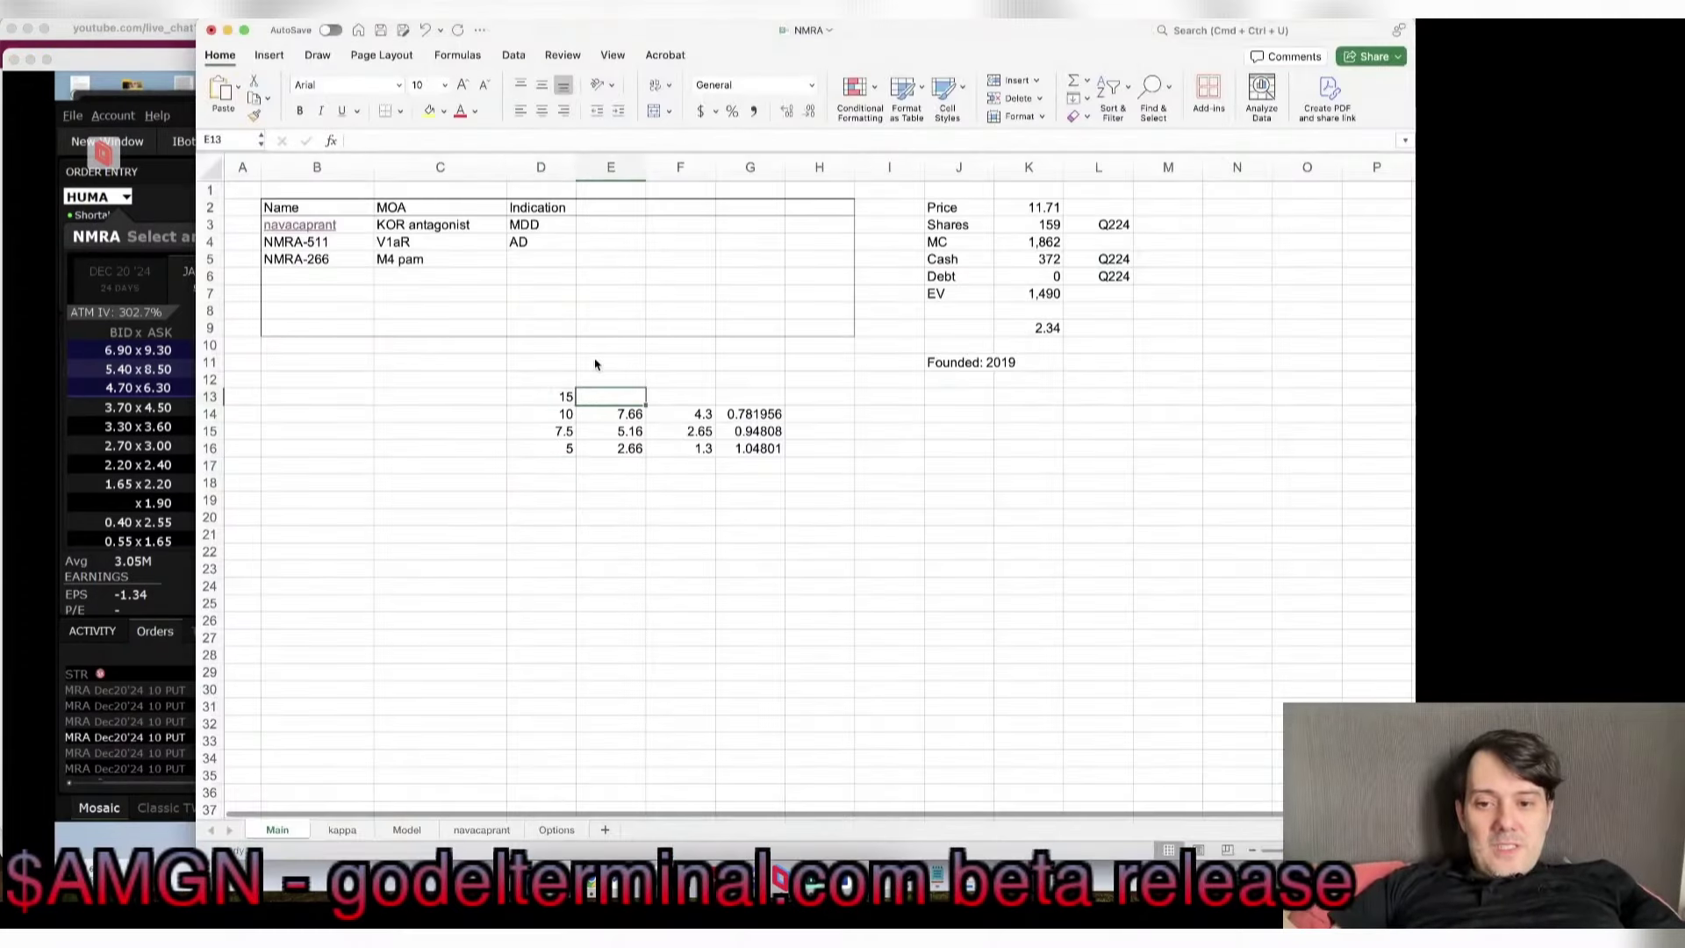
pyautogui.write('=')
pyautogui.press('Left')
pyautogui.write('-')
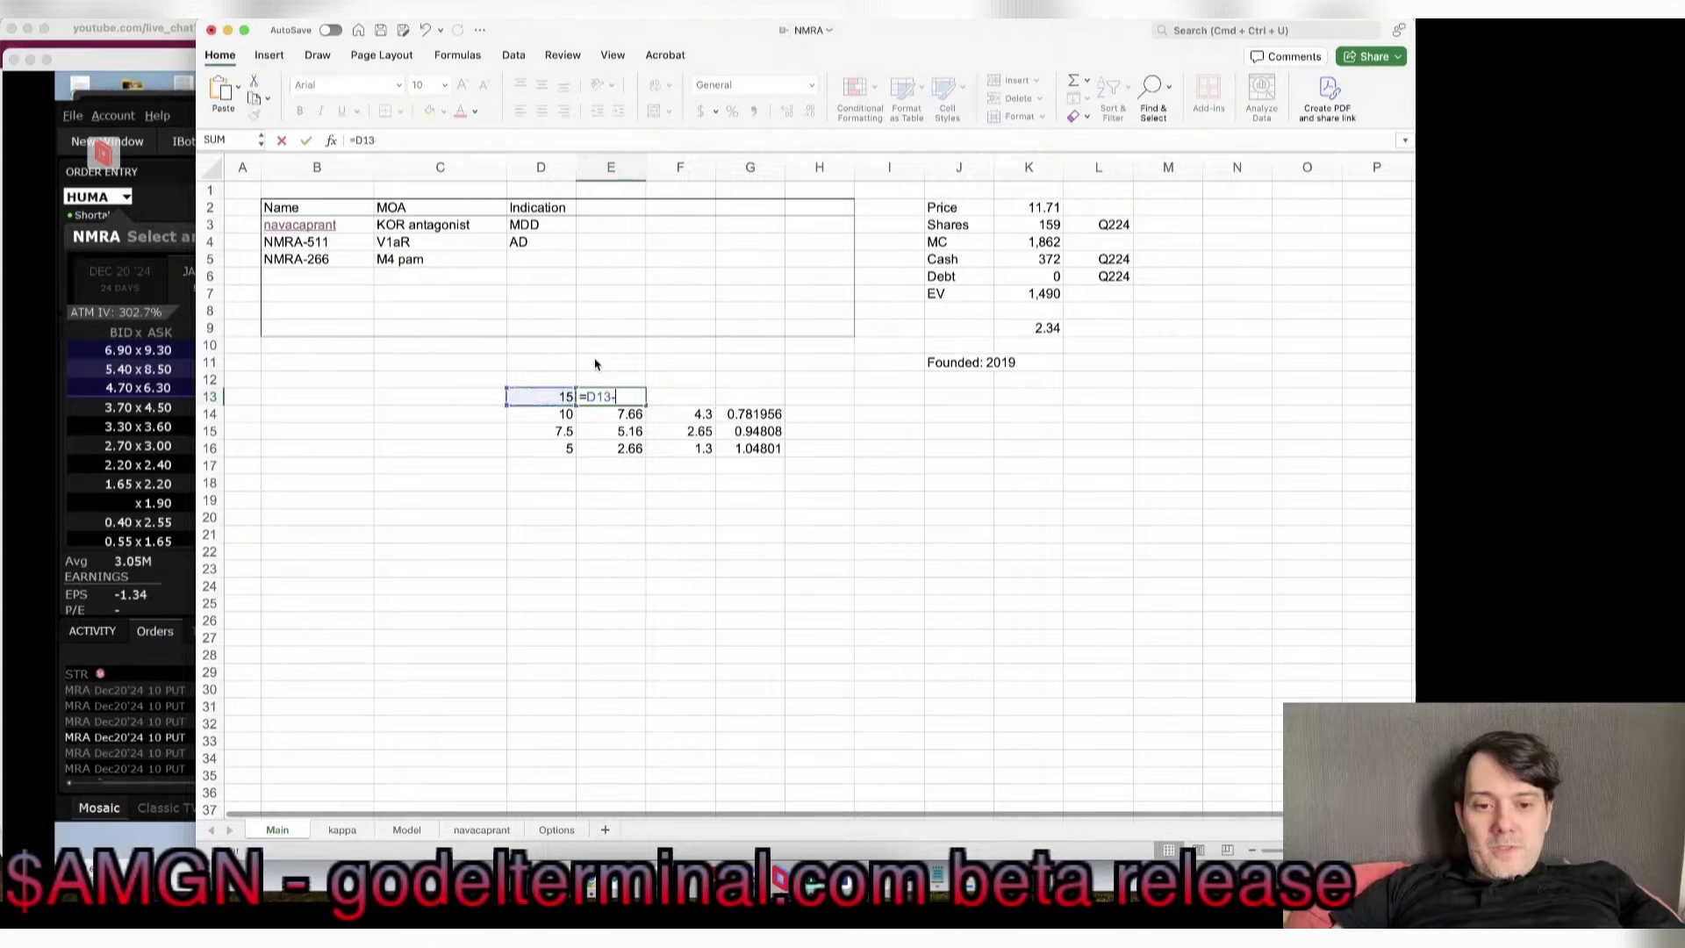
pyautogui.click(1059, 329)
pyautogui.press('Tab')
# Step: Check the 15-strike put's quote, enter 8 in F13, and copy the return formula from G14 into G13
pyautogui.press('super+Tab')
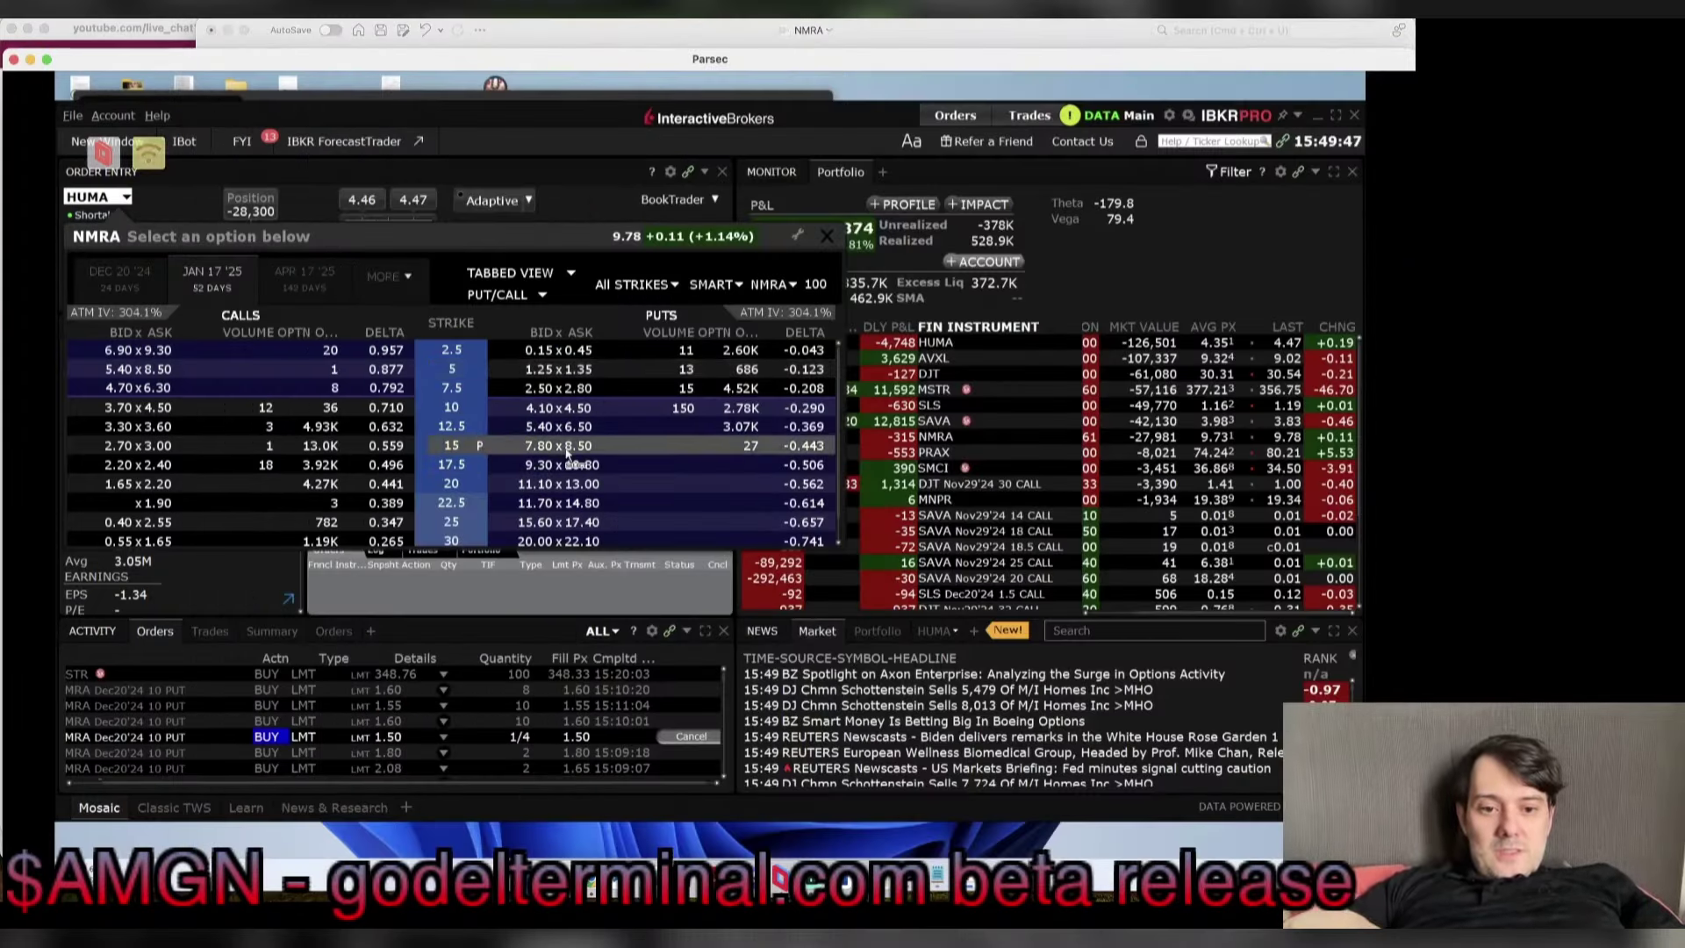
pyautogui.press('super+Tab')
pyautogui.write('8')
pyautogui.press('Tab')
pyautogui.press('Down')
pyautogui.press('super+c')
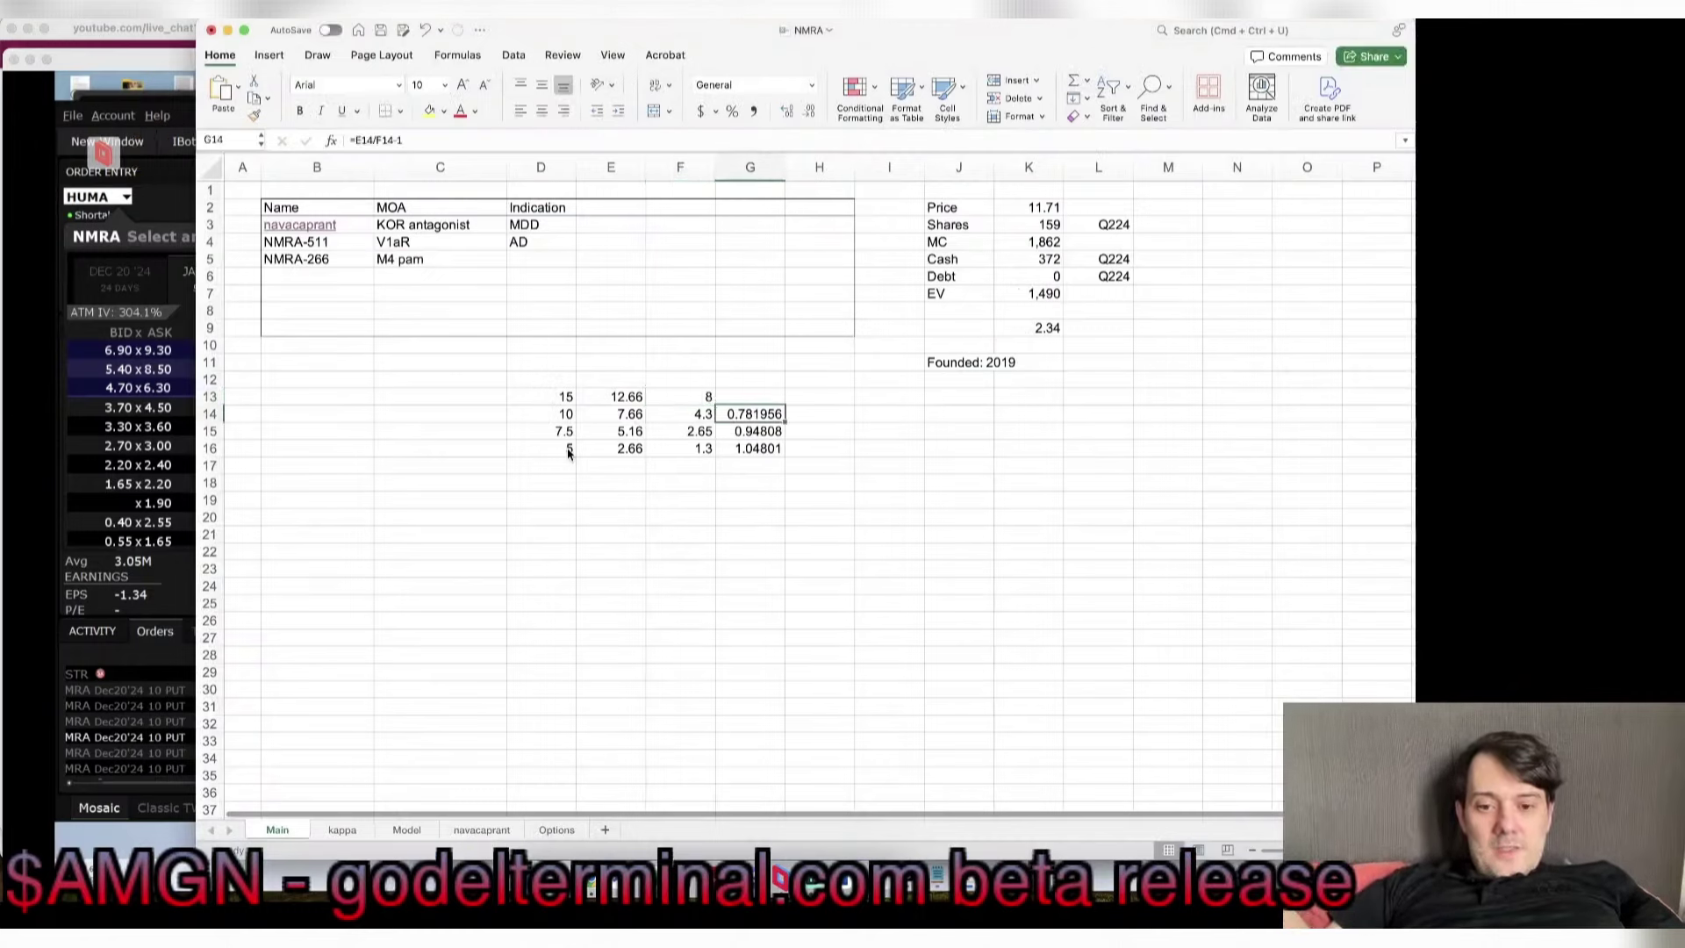
pyautogui.press('Up')
pyautogui.press('super+v')
pyautogui.press('Escape')
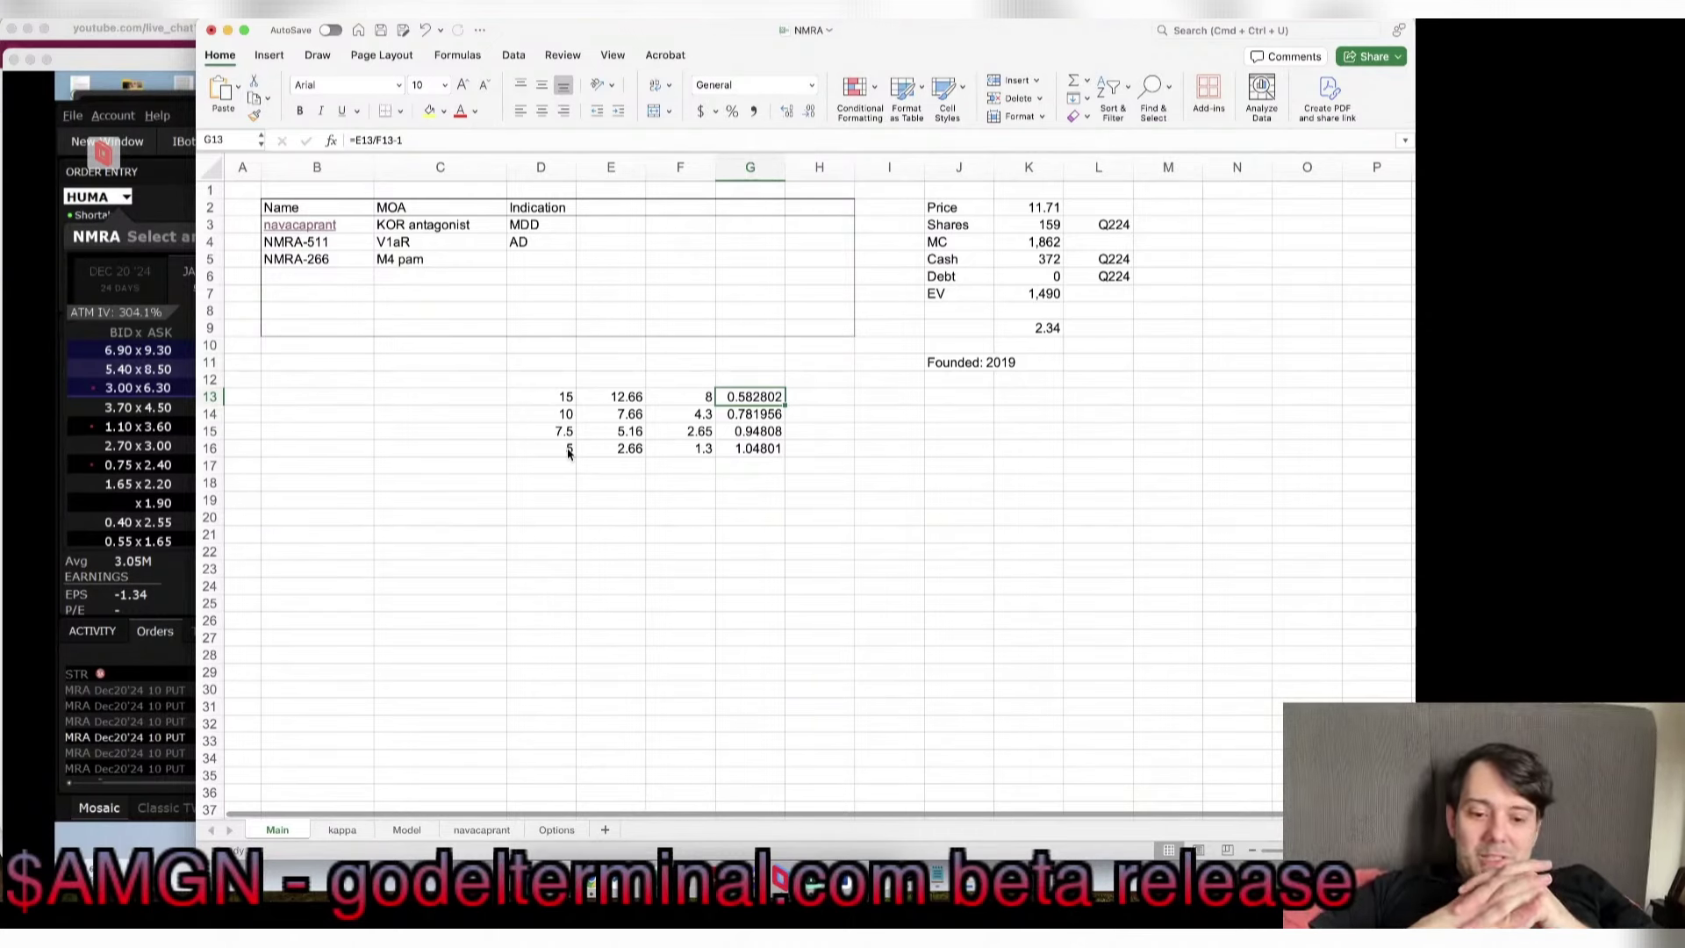
# Step: Find "cassava" in the Biopharma workbook and open the linked SAVA workbook
pyautogui.press('super+grave')
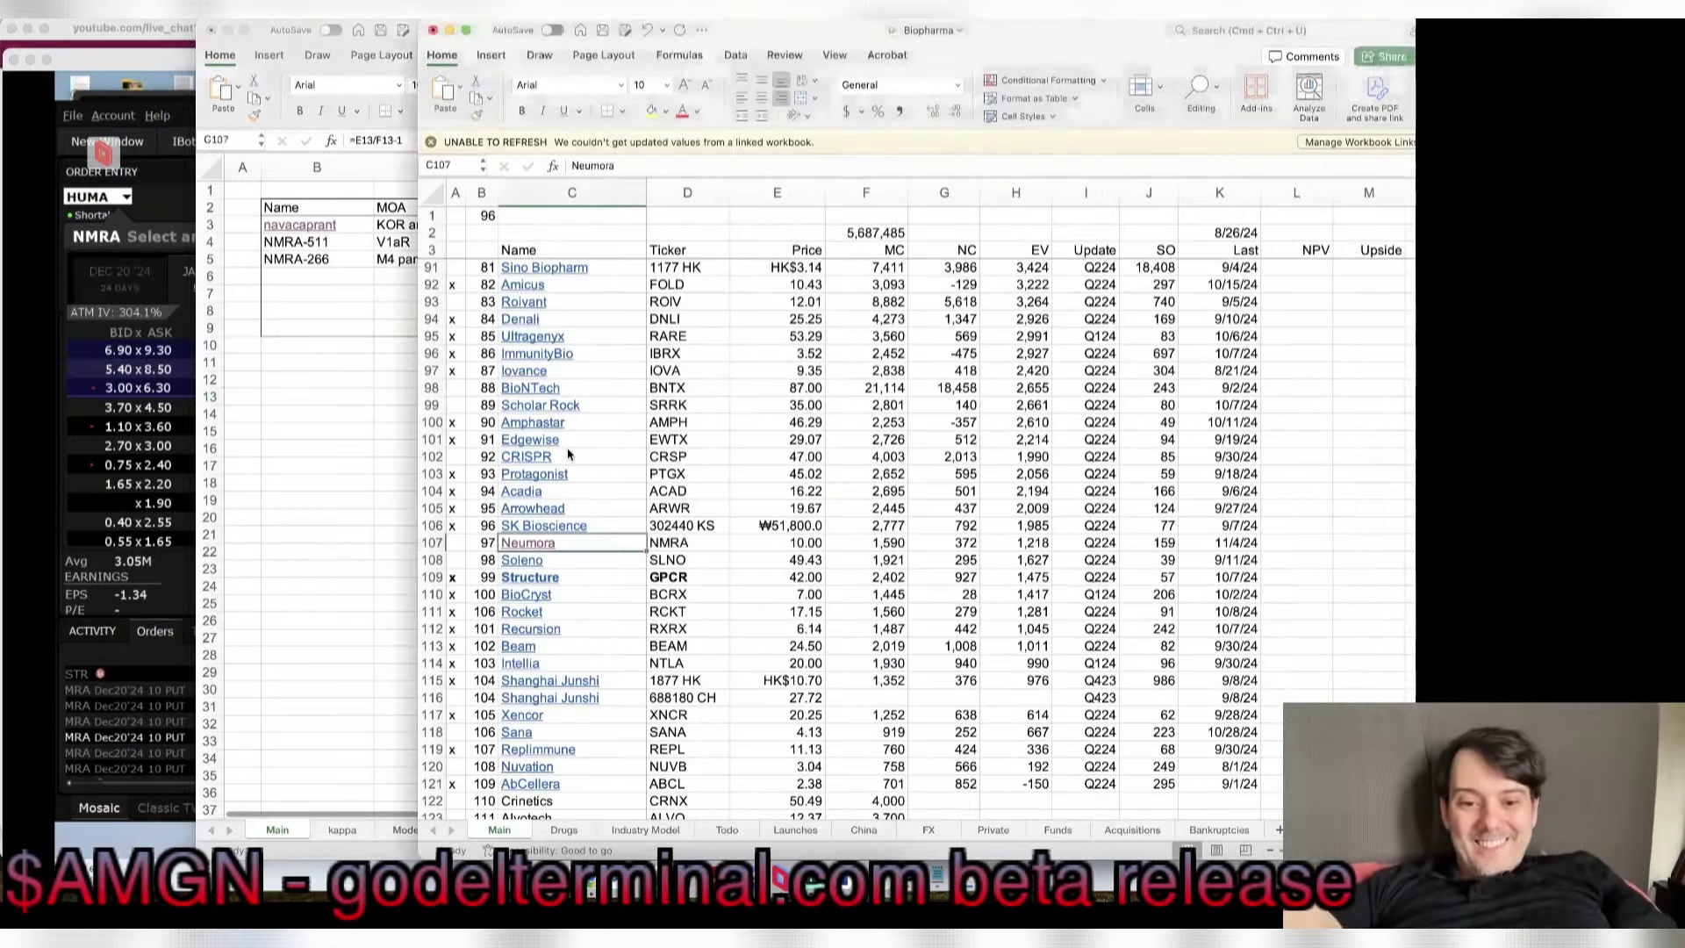
pyautogui.press('super+grave')
pyautogui.press('super+grave')
pyautogui.press('super+f')
pyautogui.write('cassava')
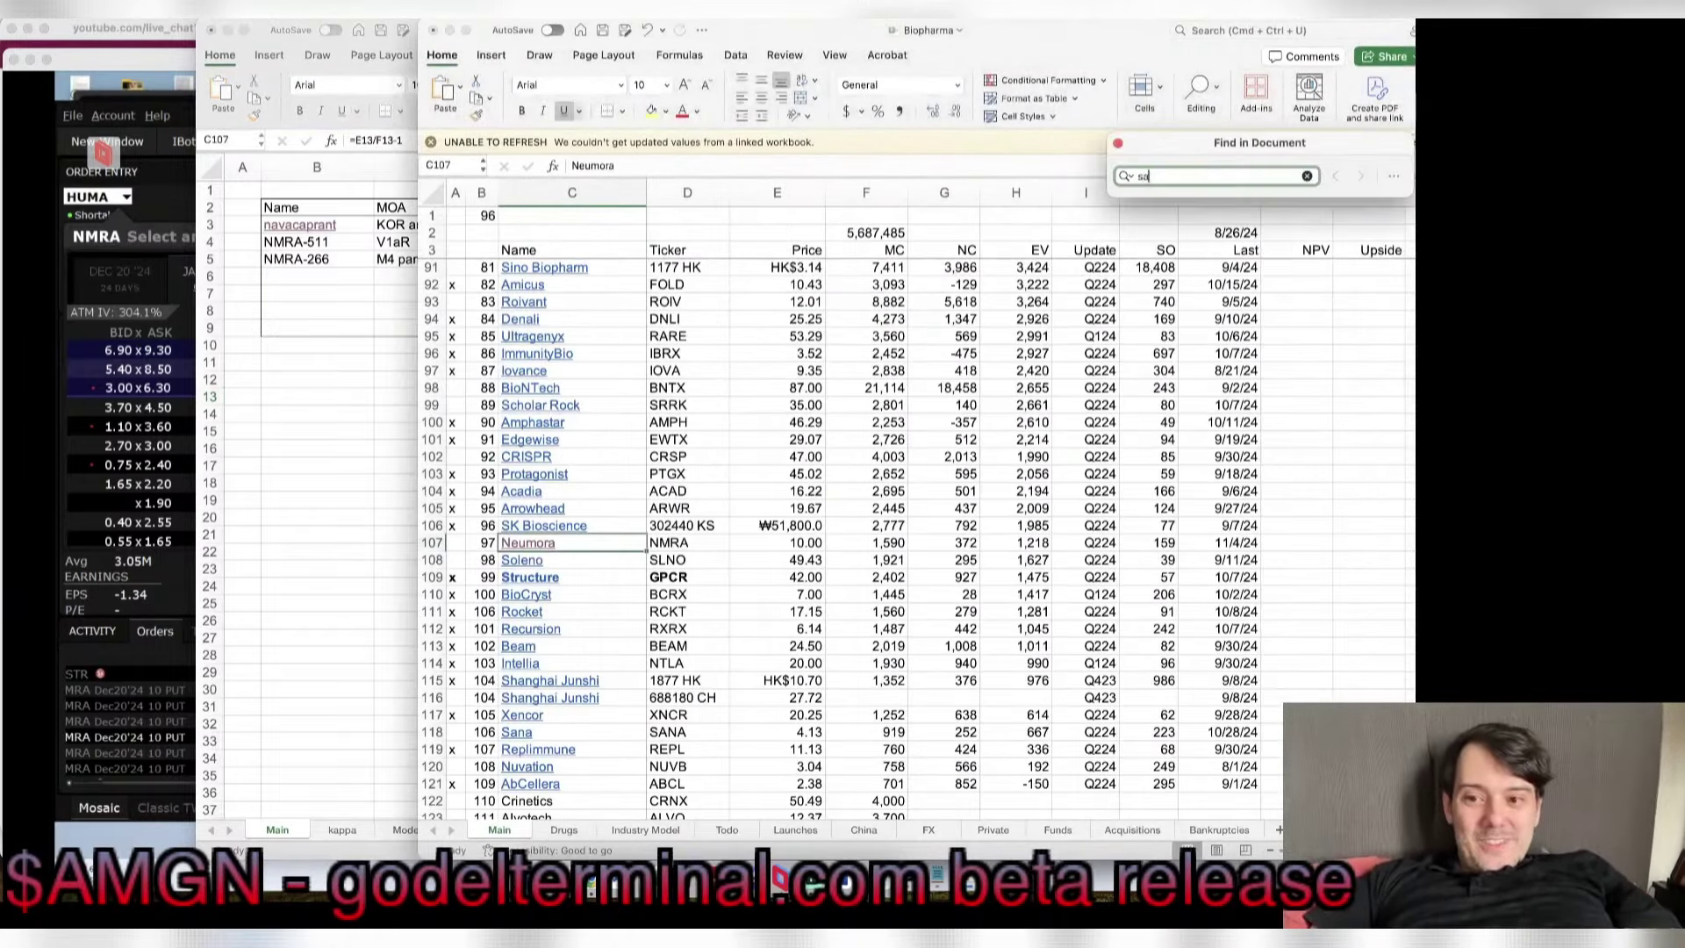
pyautogui.press('Escape')
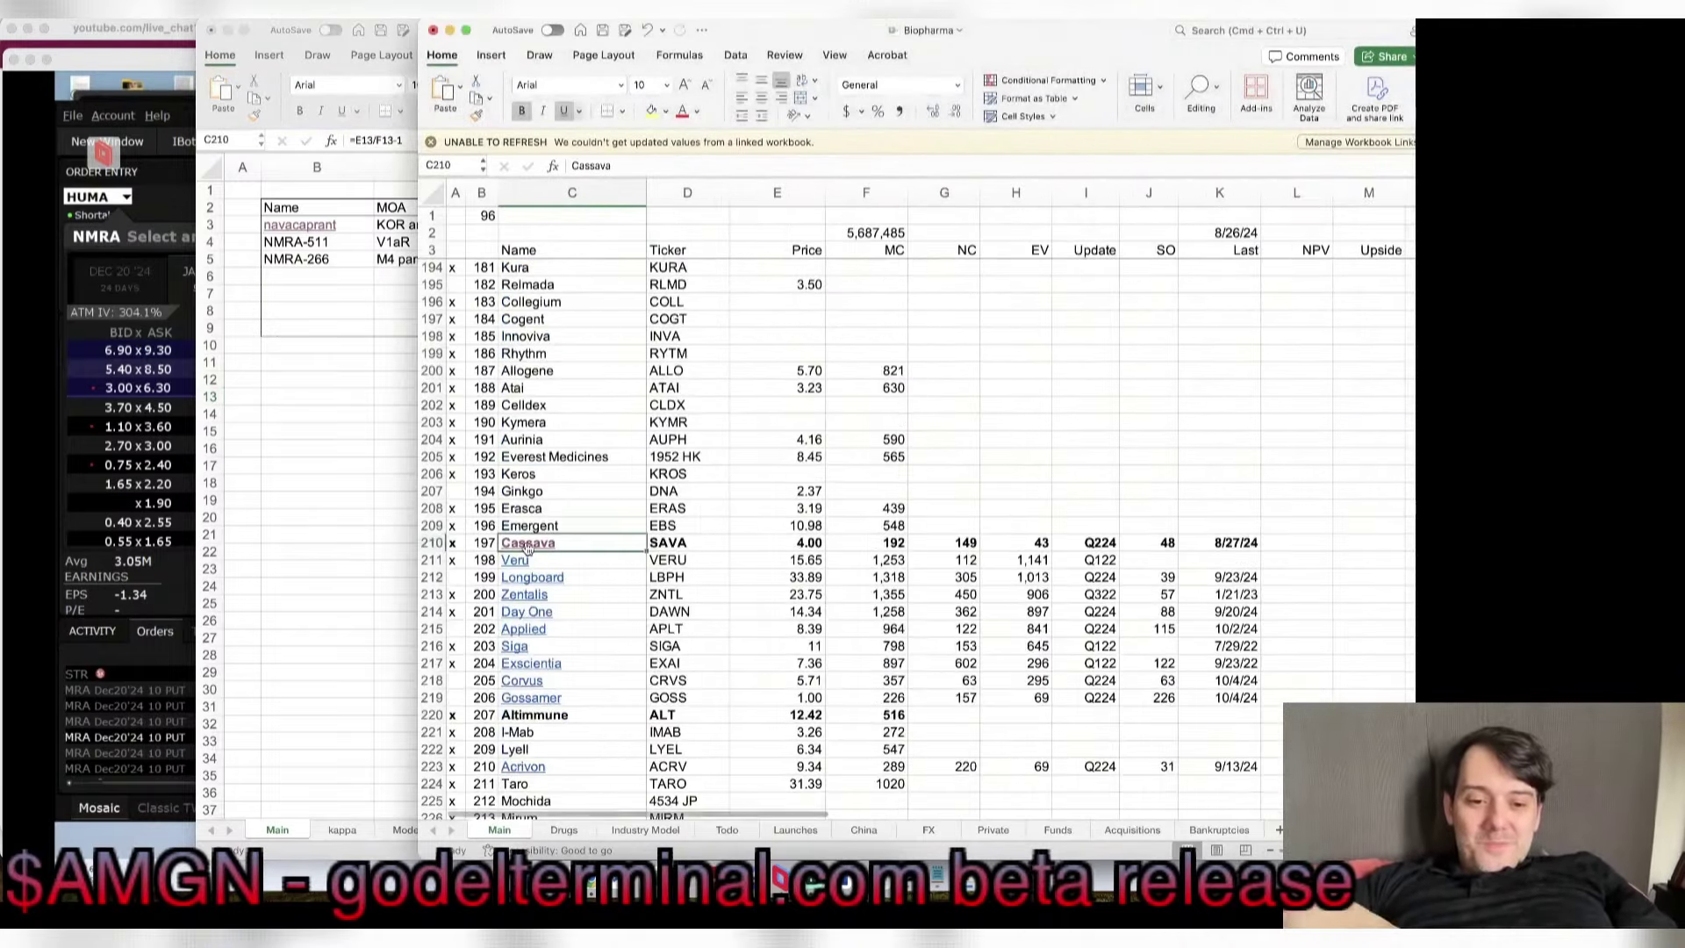
pyautogui.click(526, 545)
# Step: Extend the date schedule with Monday in C36 and December 23rd in D36
pyautogui.scroll(-5, 293, 559)
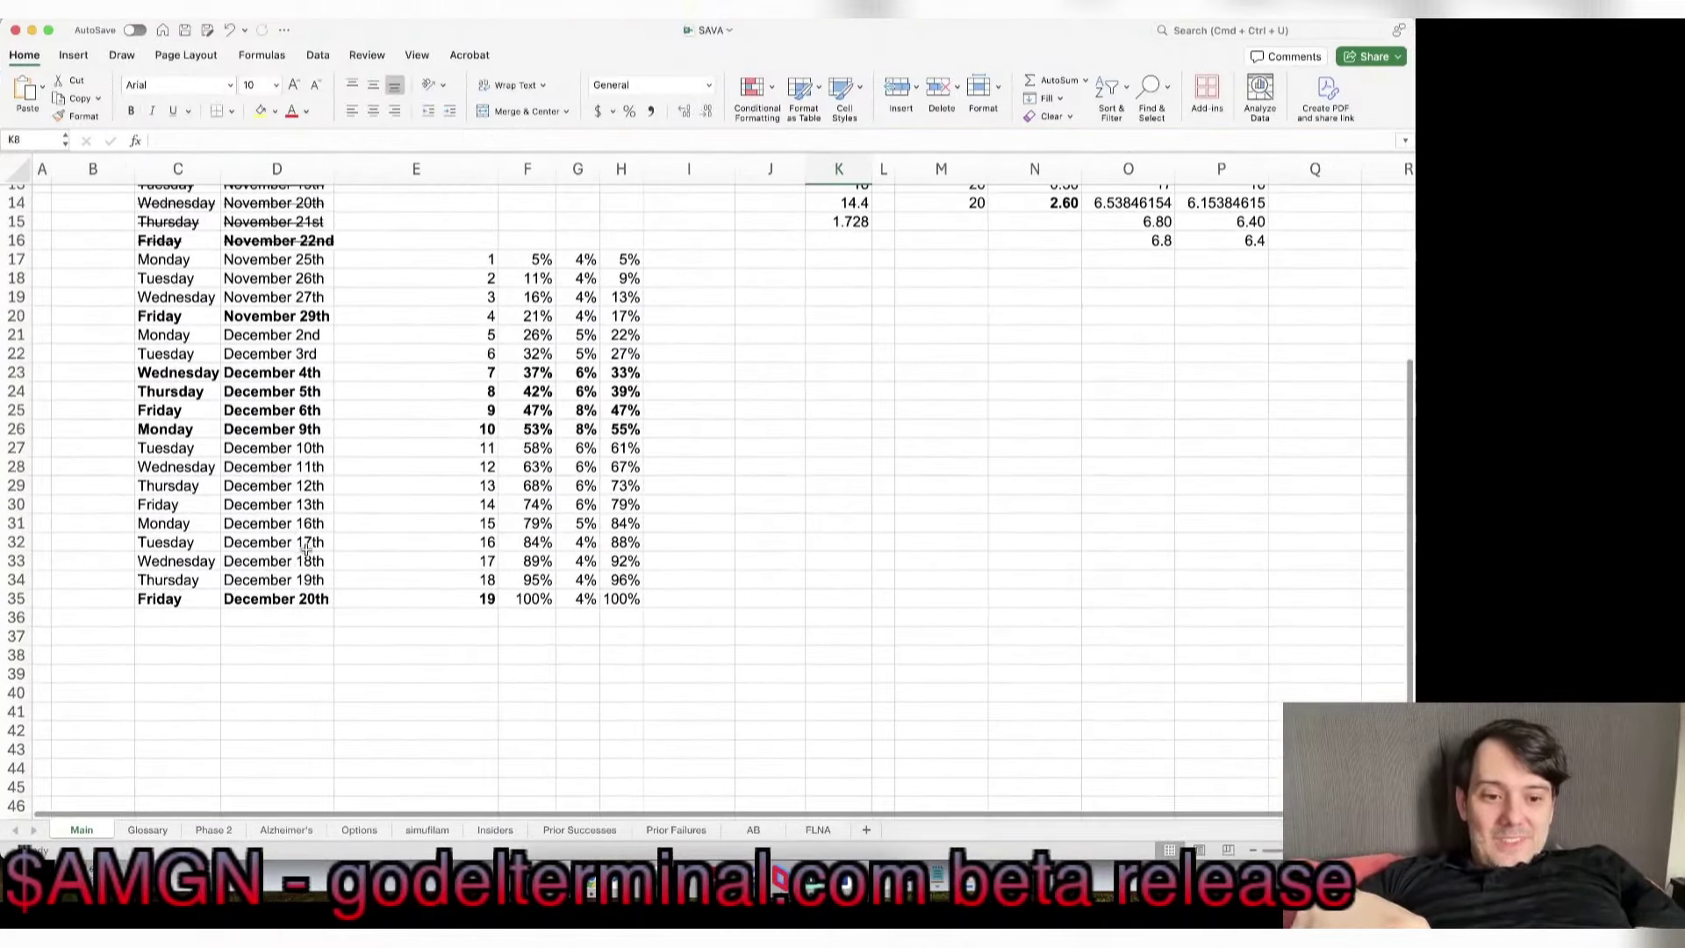
pyautogui.click(298, 597)
pyautogui.click(205, 615)
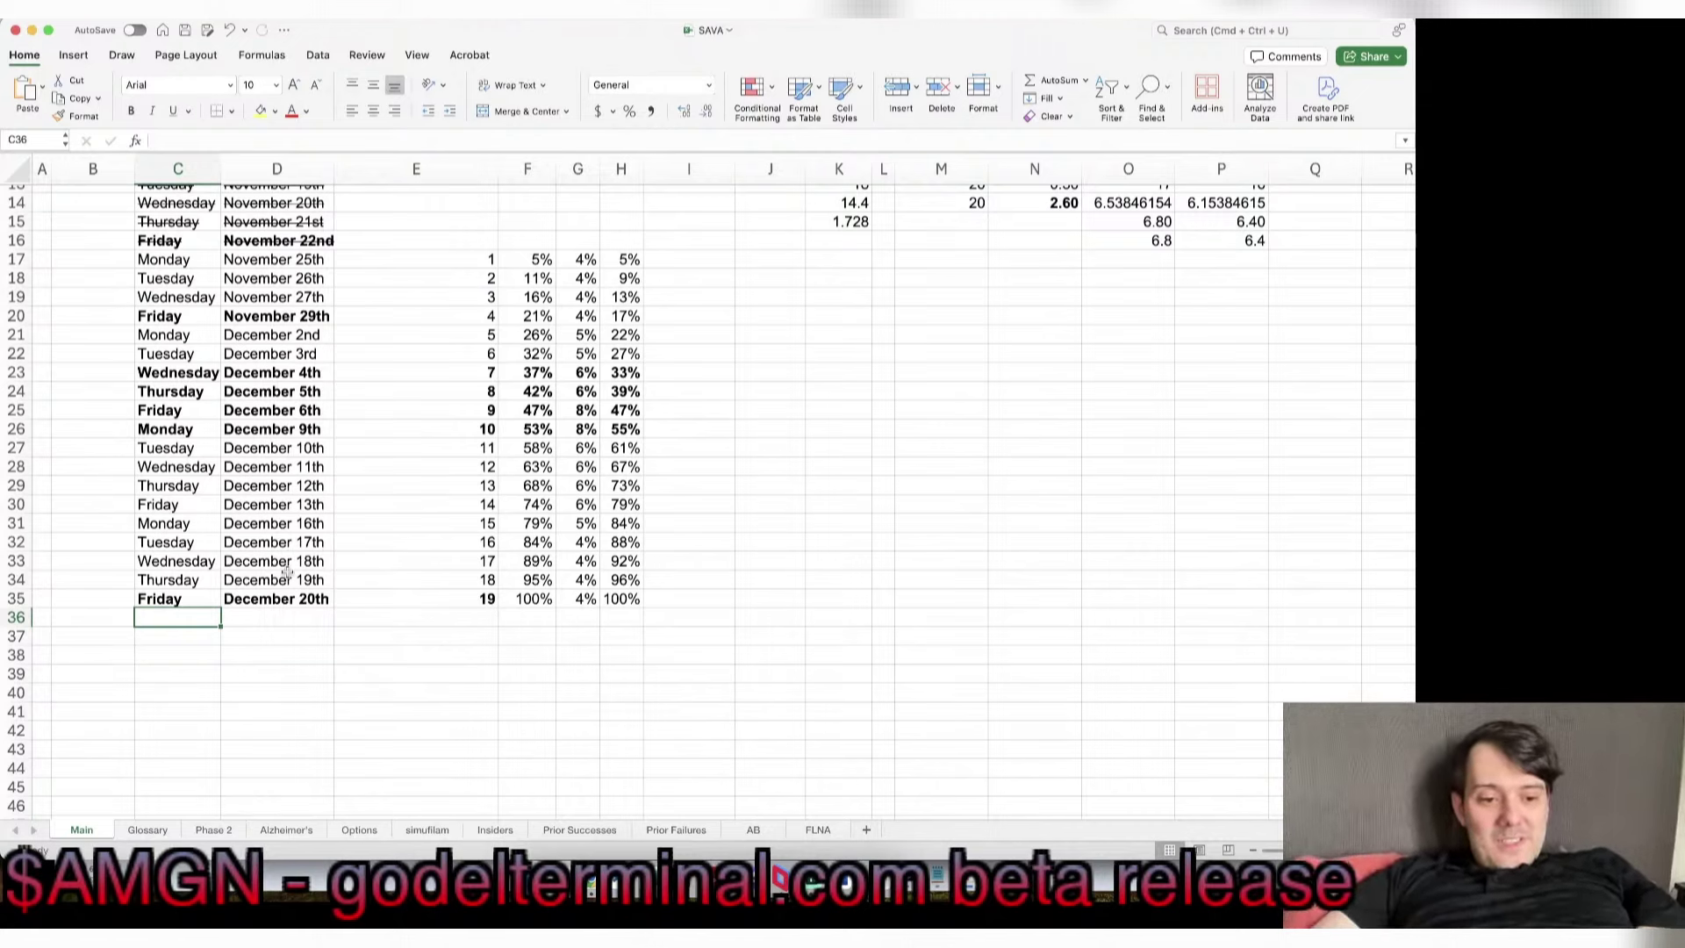
pyautogui.write('Monday')
pyautogui.press('Tab')
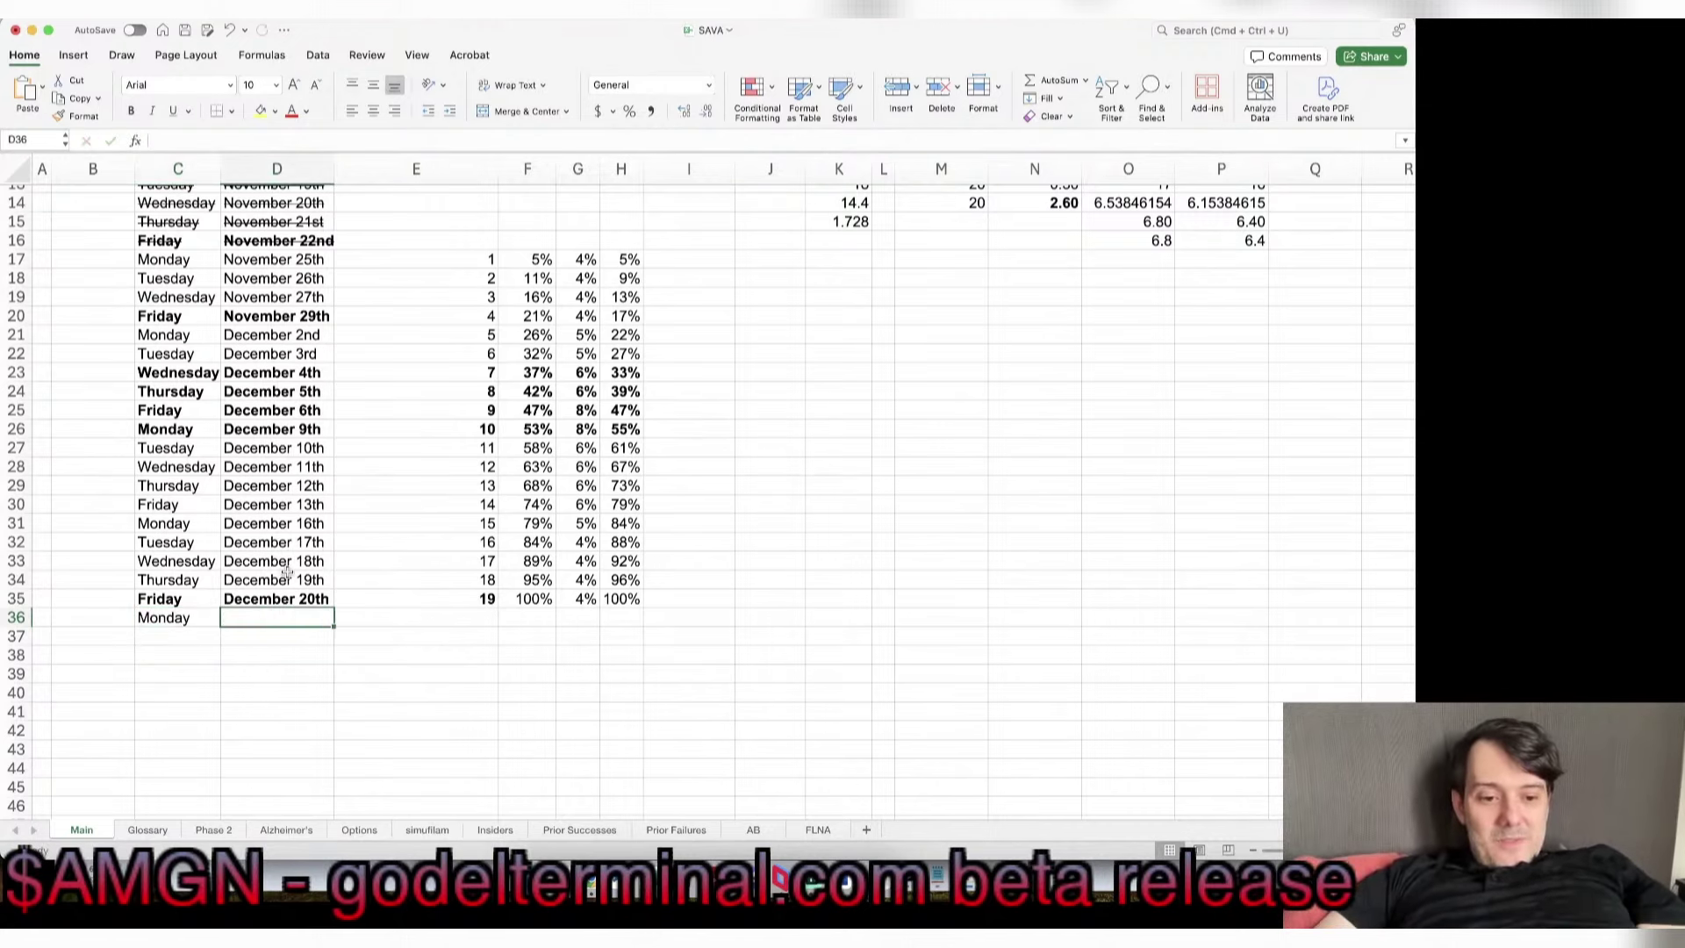
pyautogui.write('December 23rd')
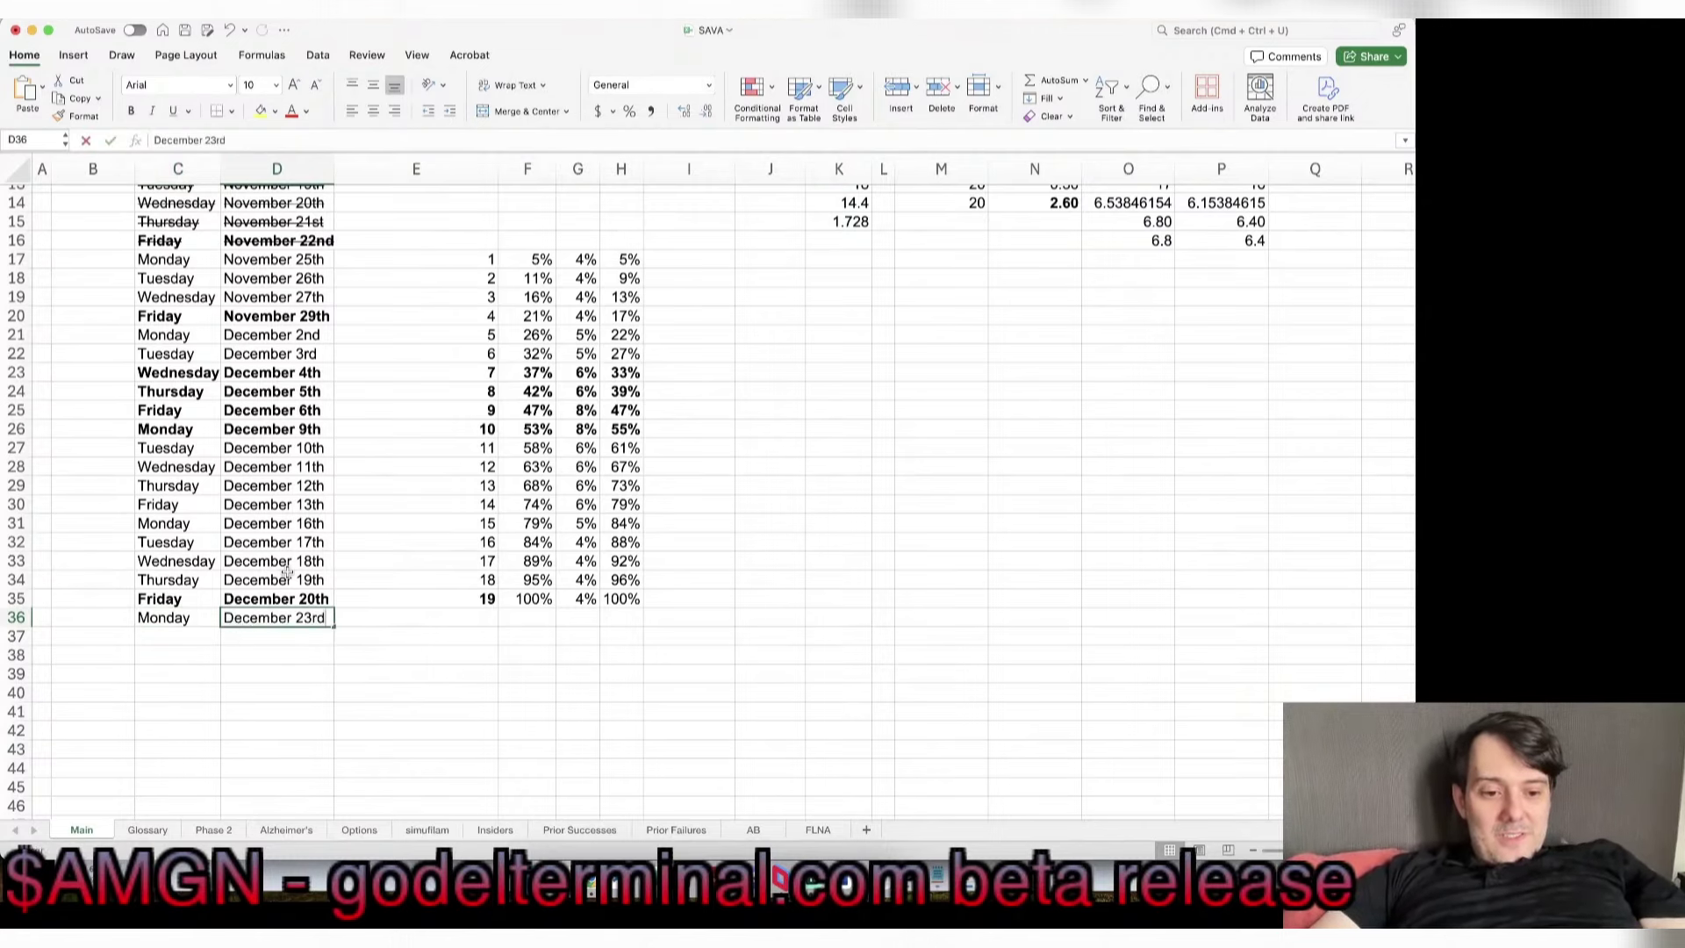
pyautogui.press('Return')
# Step: Add Tuesday in C37 and December 24th in D37, reusing the date text from the row above
pyautogui.write('Tuesday')
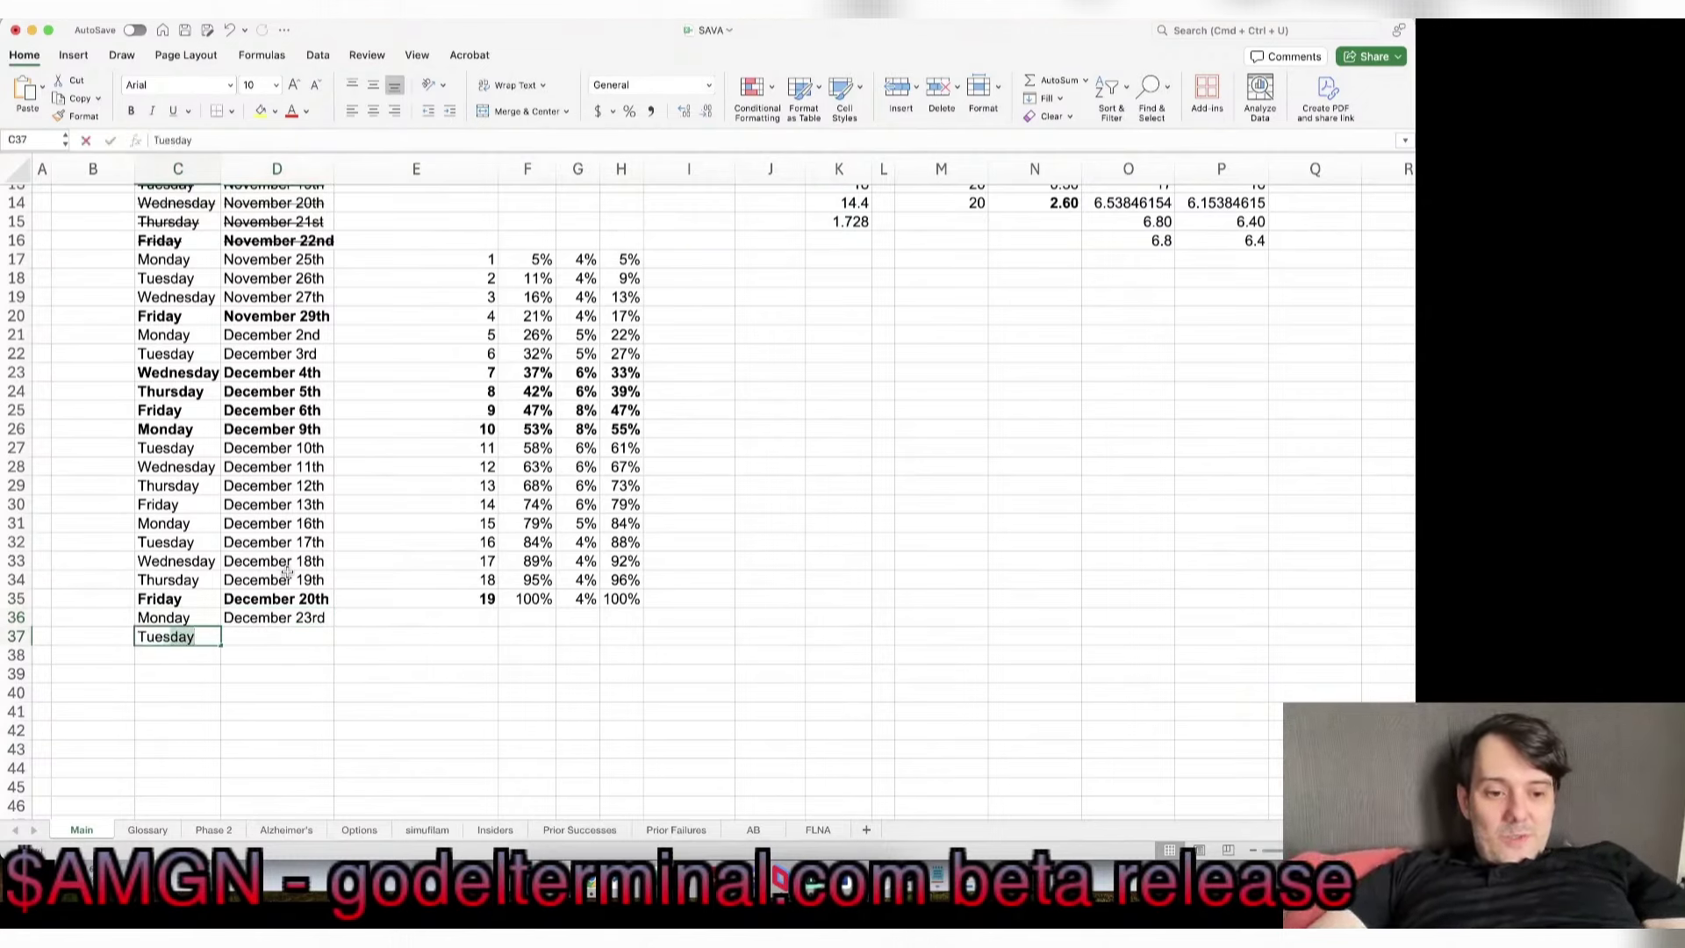
pyautogui.press('Tab')
pyautogui.hotkey('ctrl', 'd')
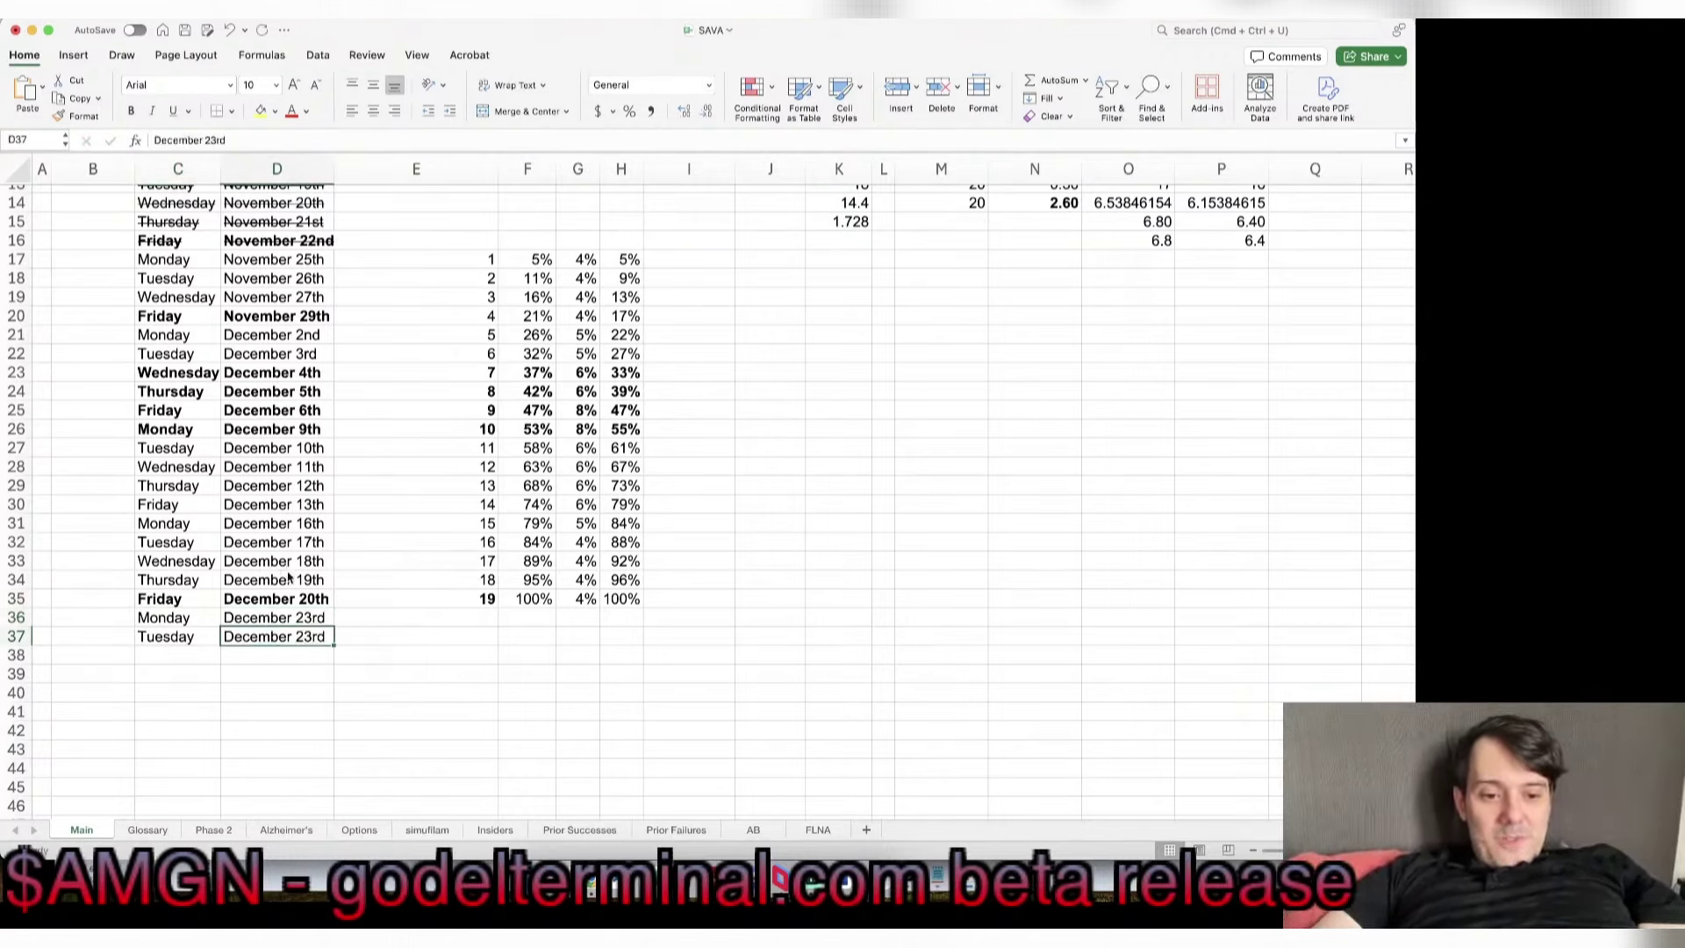
pyautogui.click(272, 143)
pyautogui.press('BackSpace')
pyautogui.press('BackSpace')
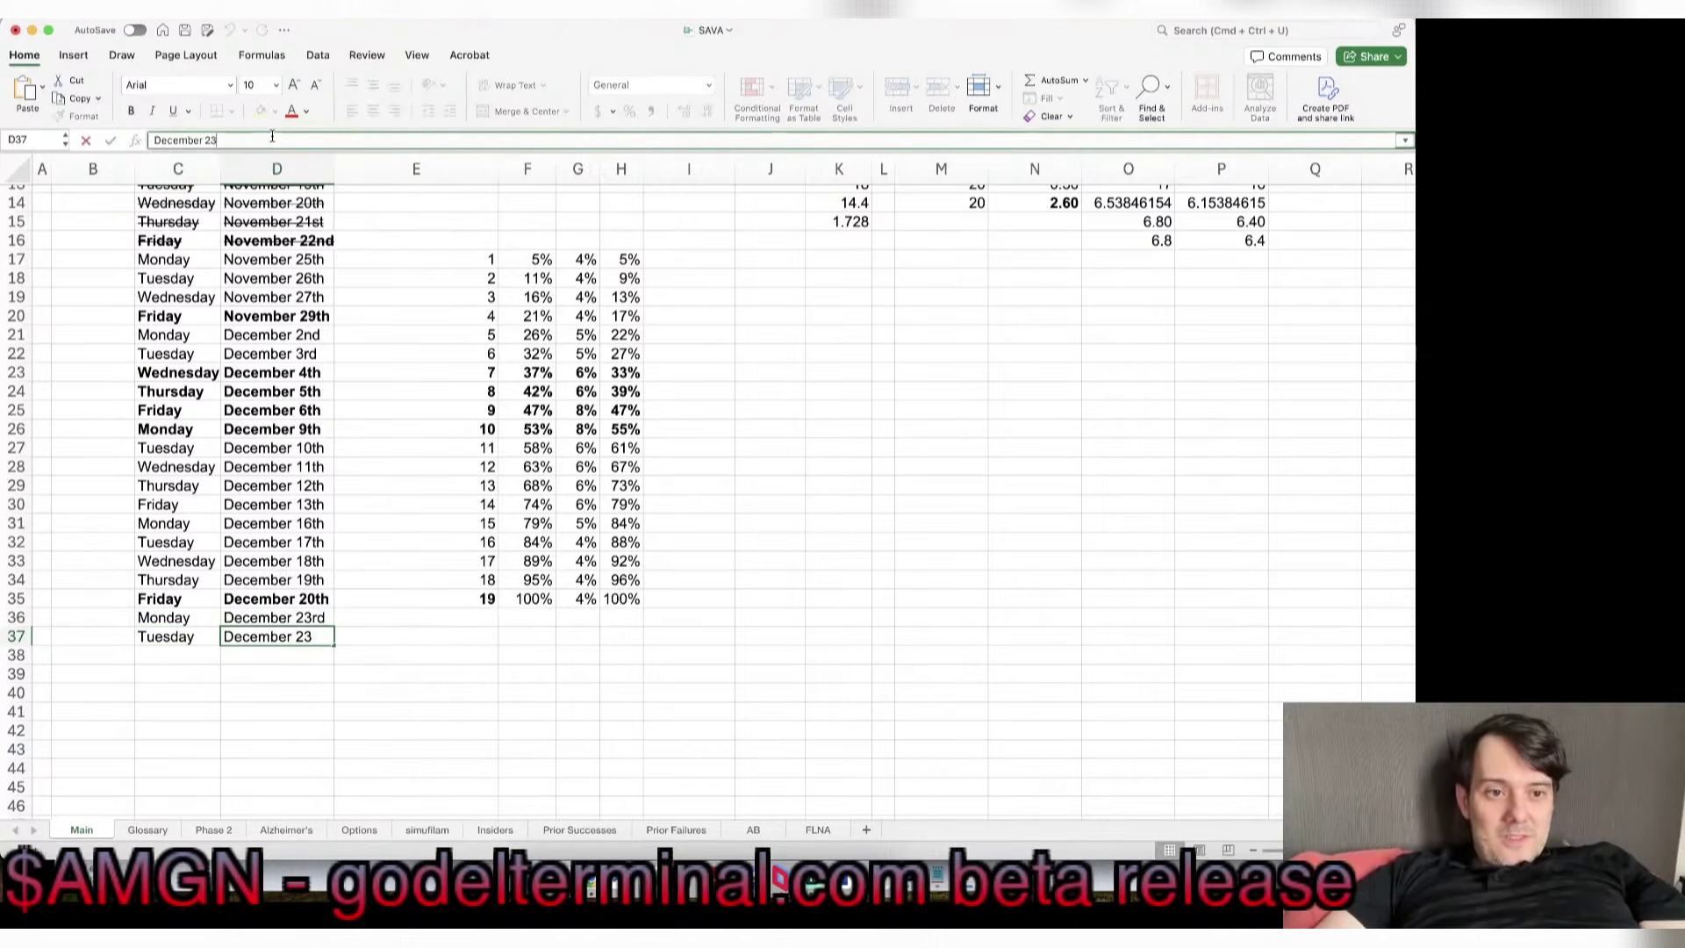
pyautogui.write('th')
pyautogui.press('Return')
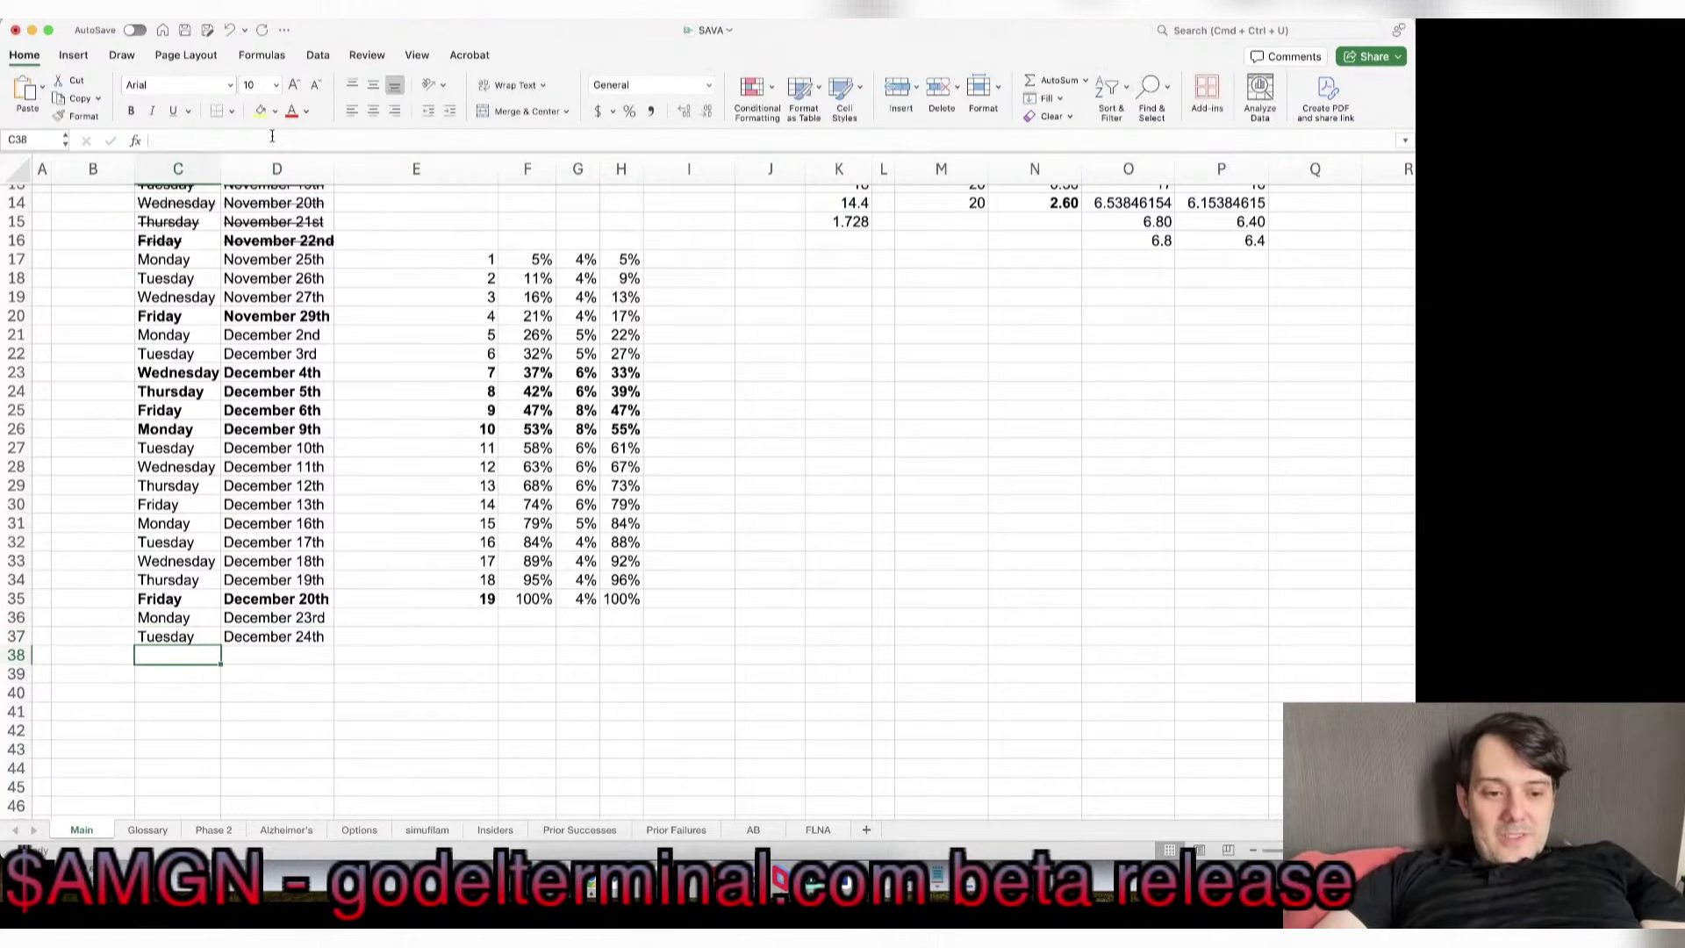
# Step: Add Thursday, December 26th in row 38 and Friday, December 27th in row 39
pyautogui.write('Thursday')
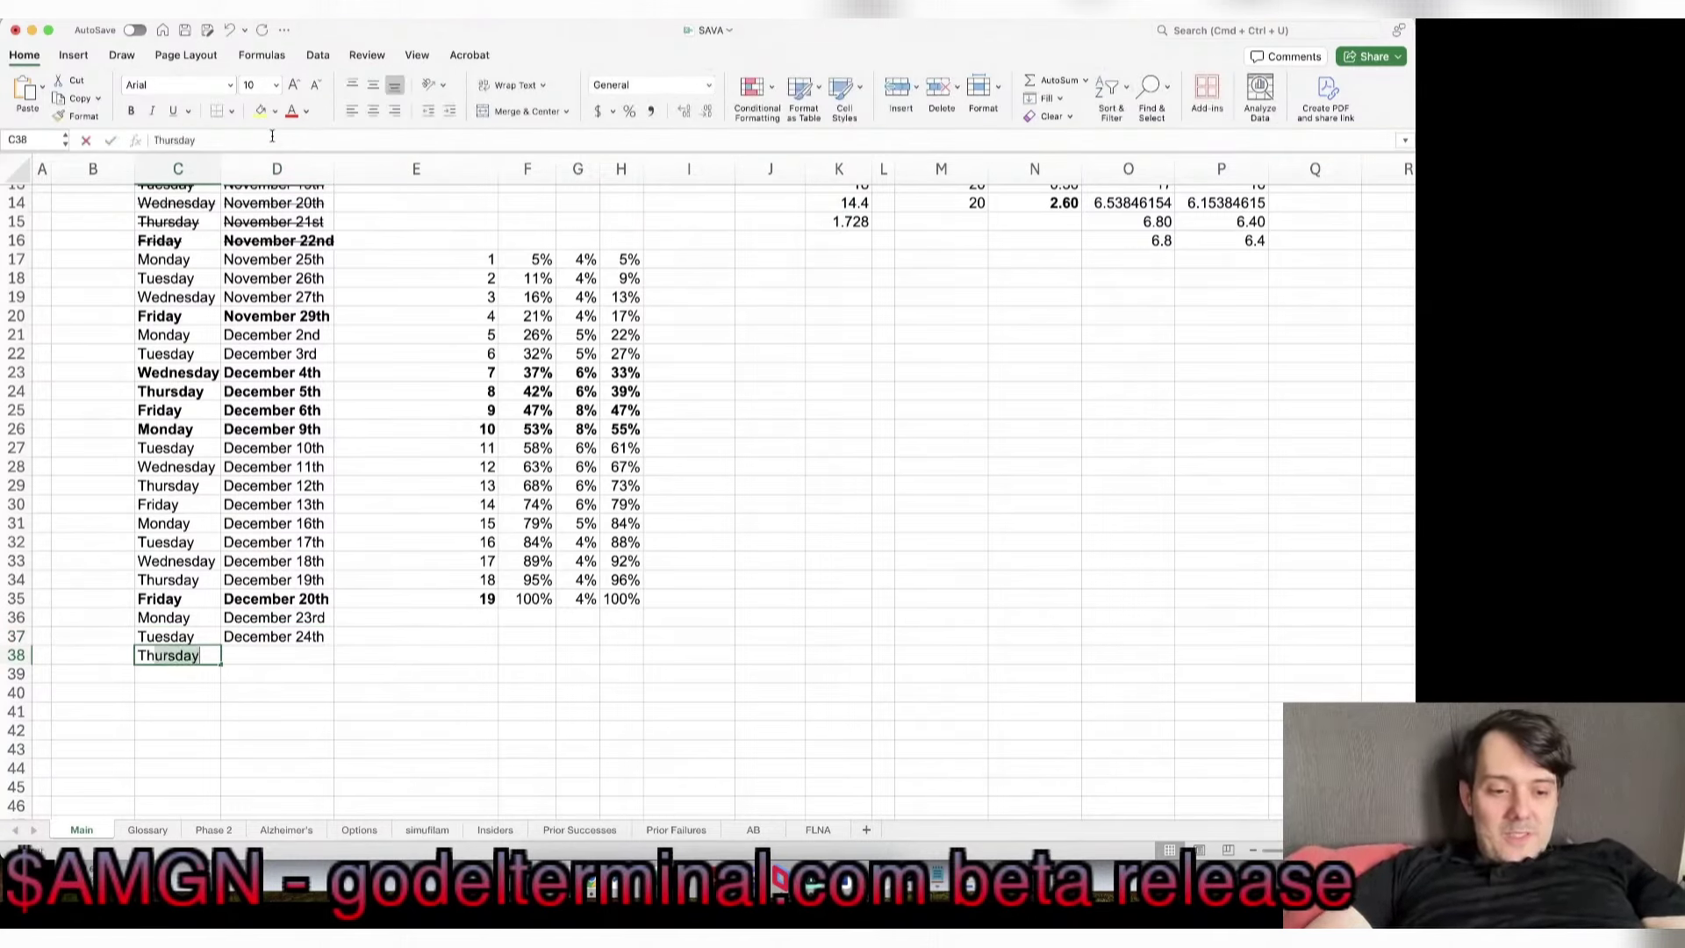
pyautogui.press('Tab')
pyautogui.write('December 26')
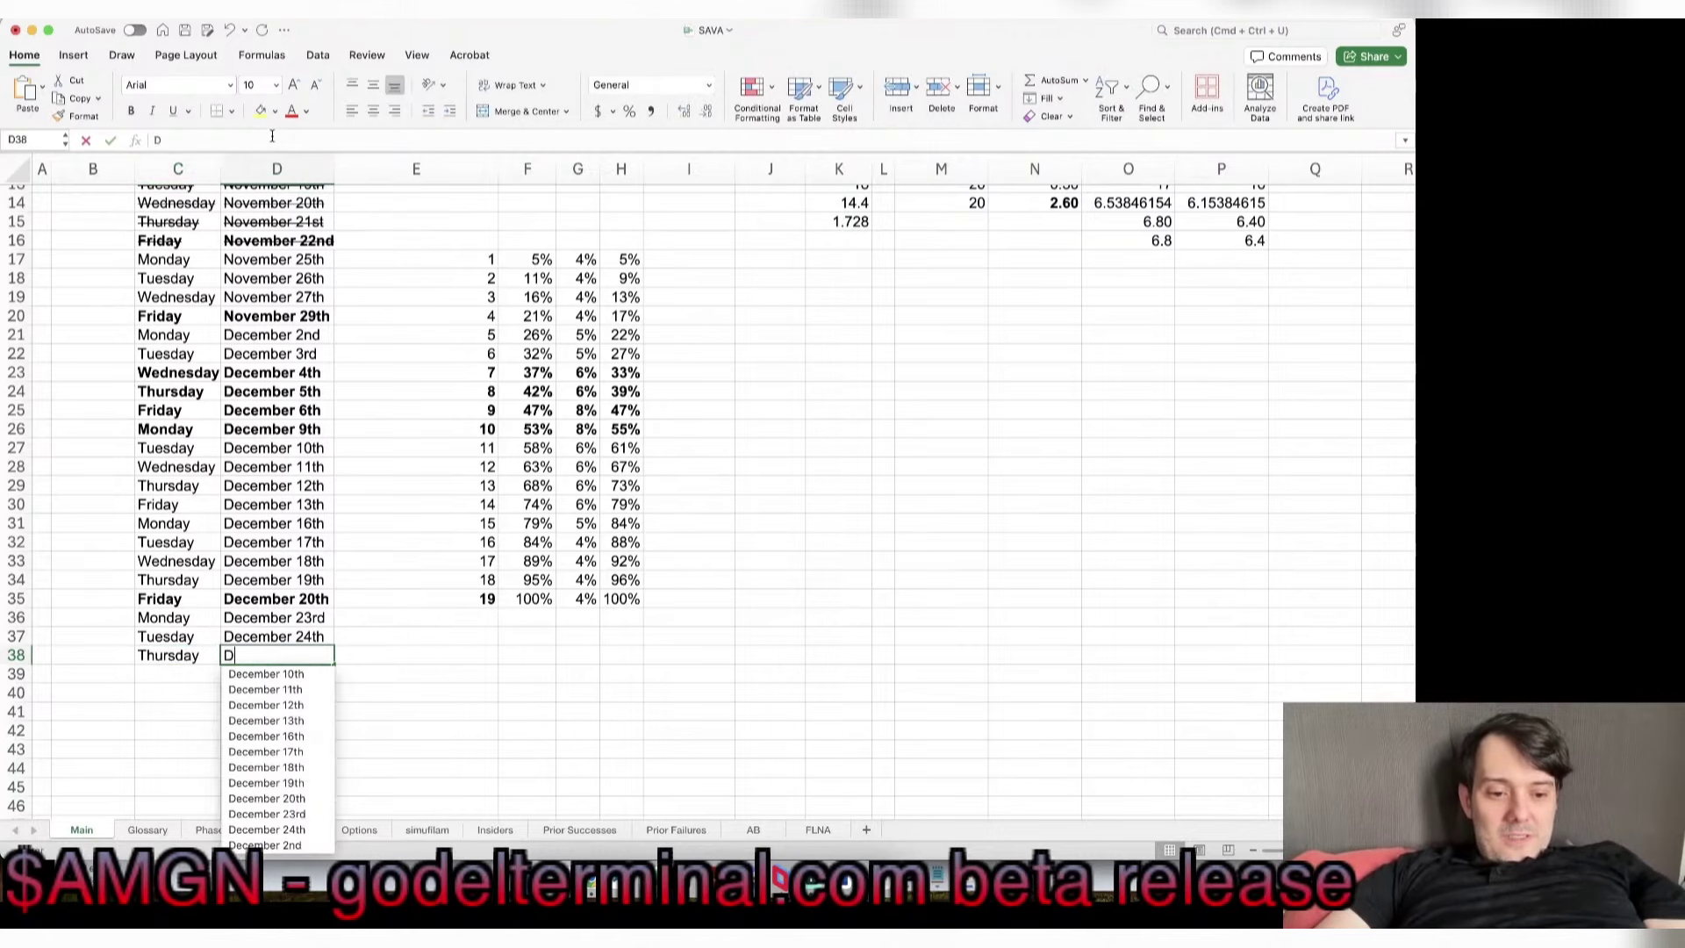
pyautogui.press('Return')
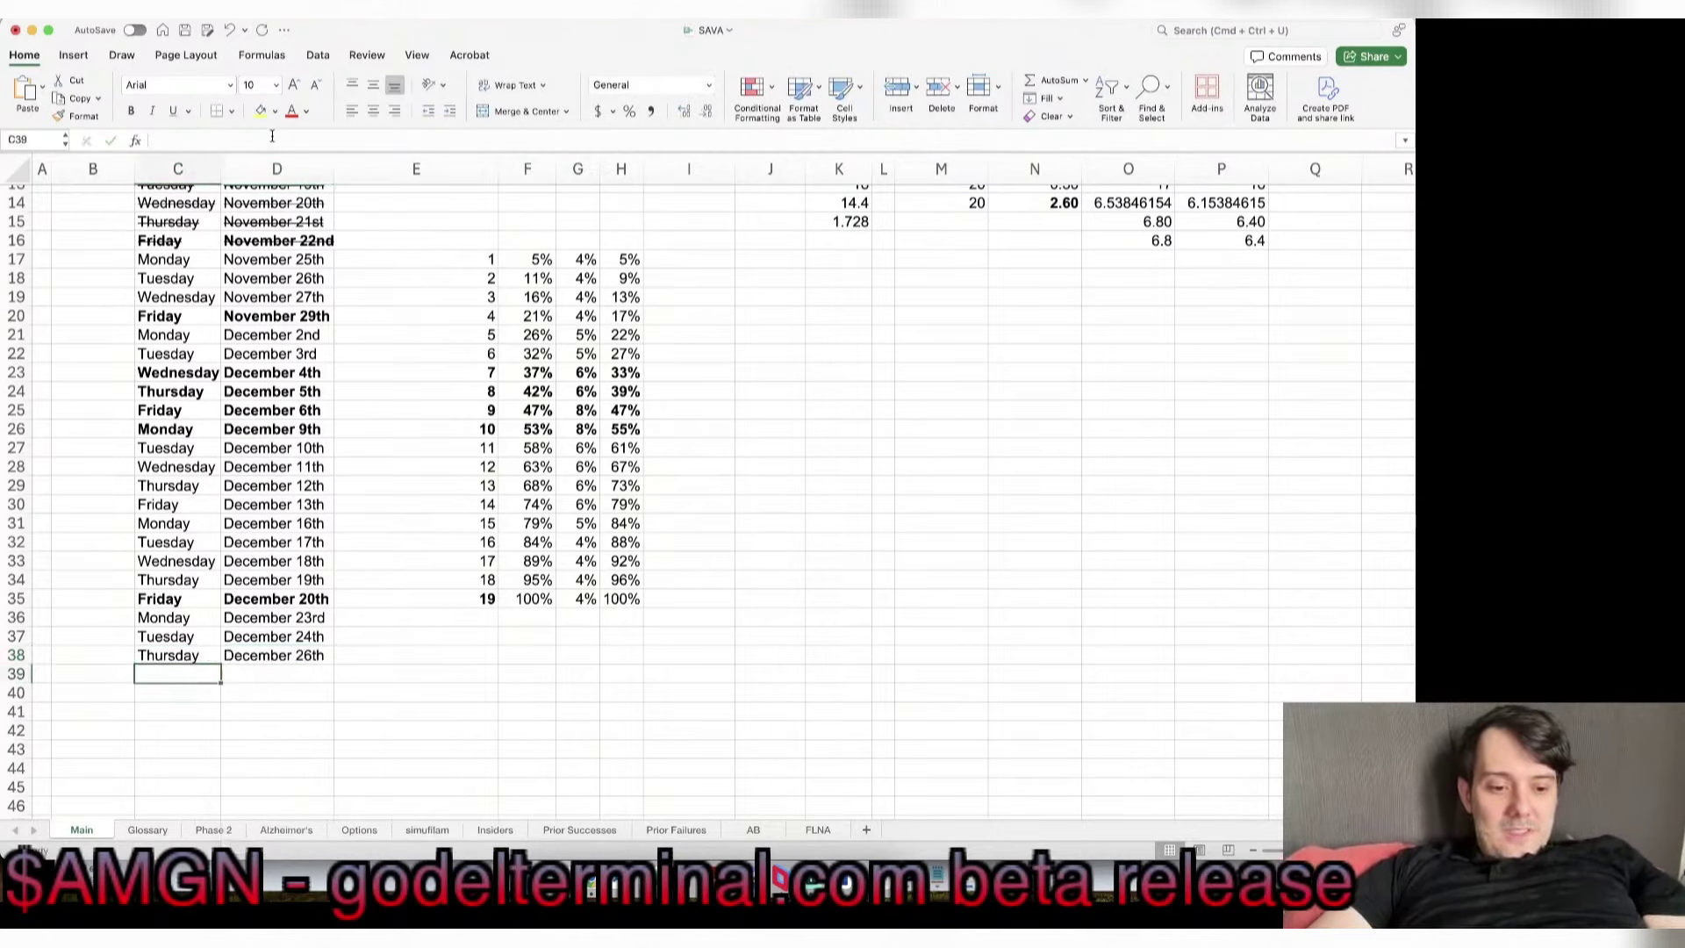
pyautogui.write('Friday')
pyautogui.press('Tab')
pyautogui.write('d')
pyautogui.press('BackSpace')
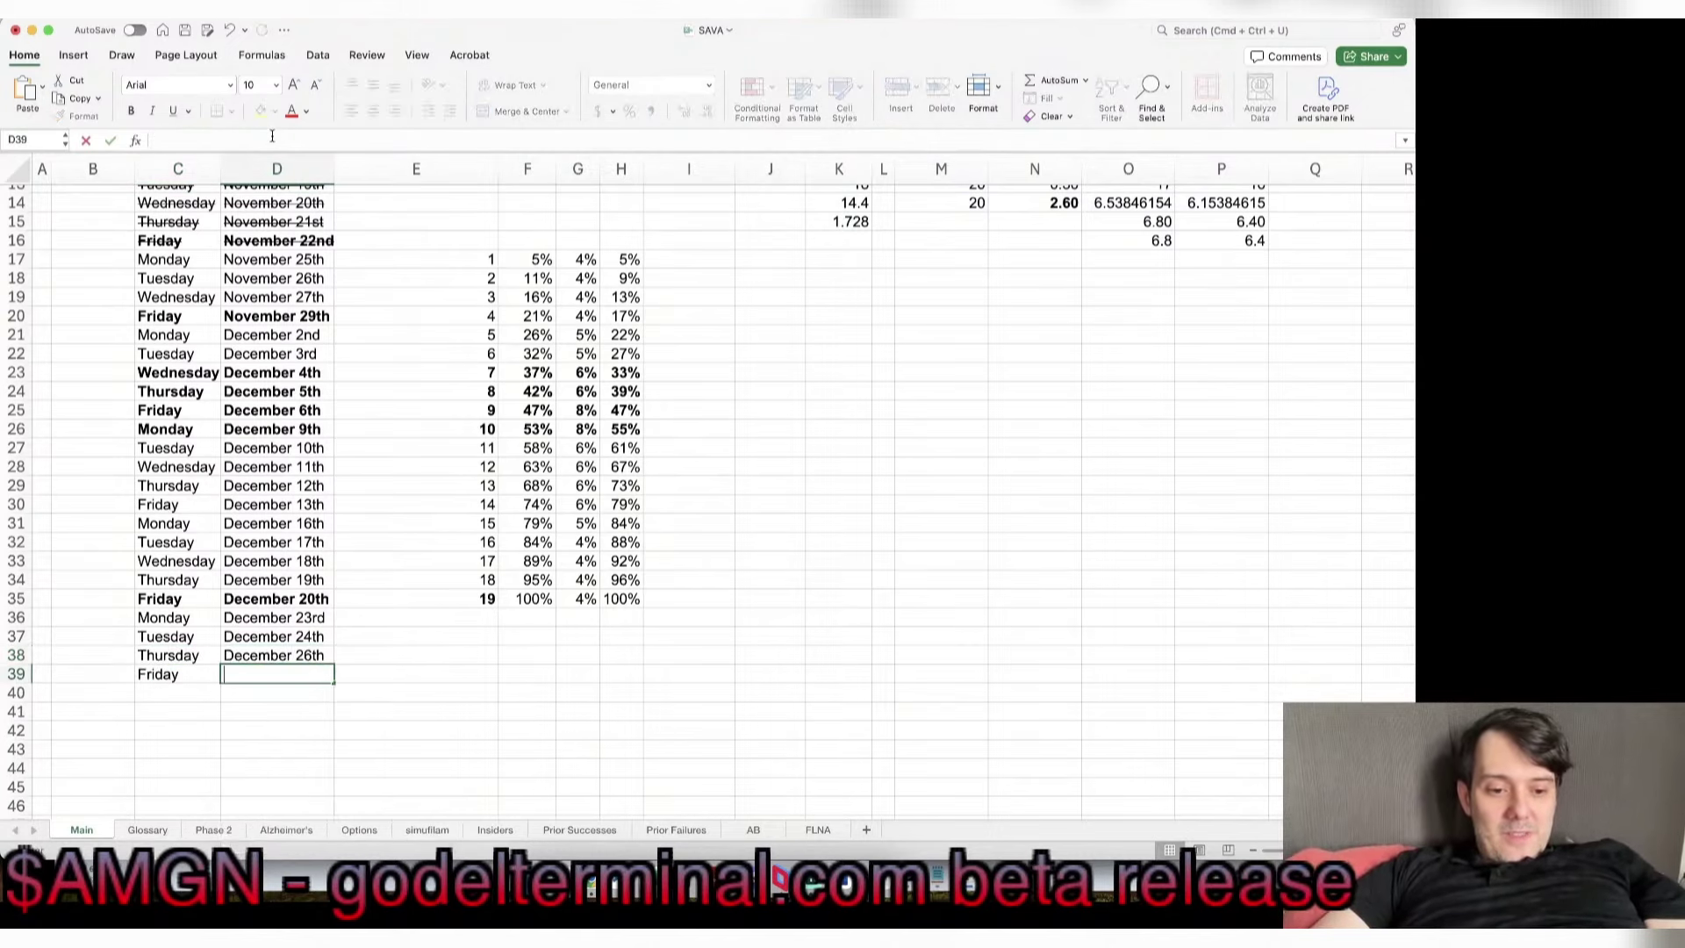
pyautogui.write('December 27th')
pyautogui.press('Return')
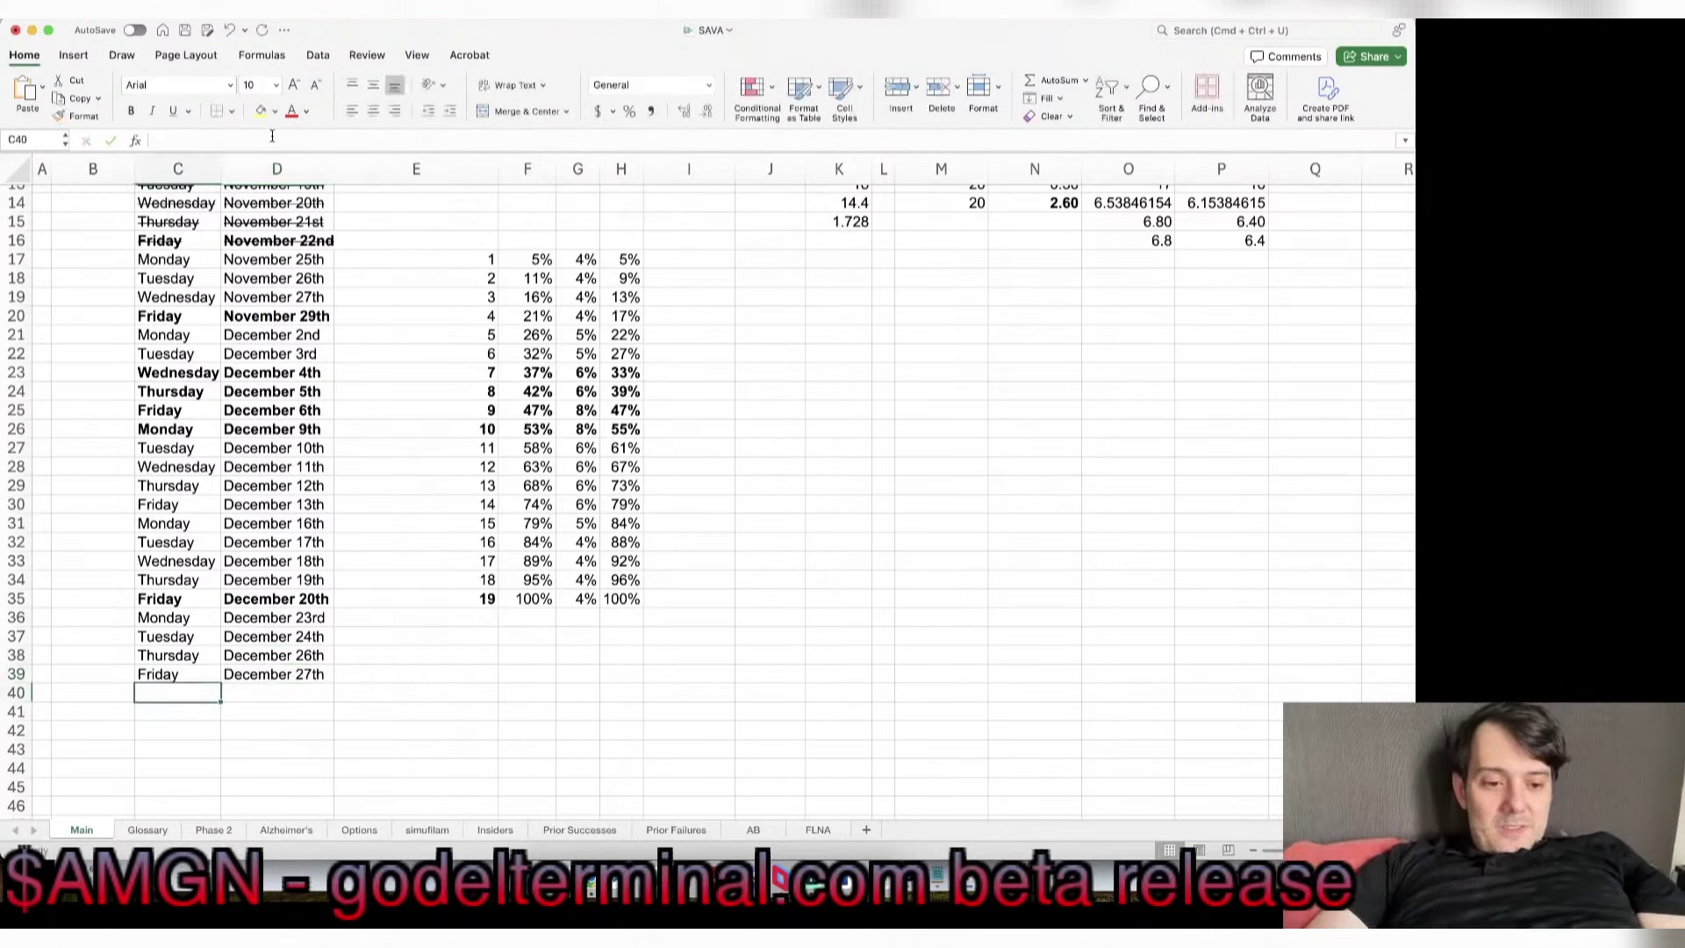
# Step: Add Monday, December 30th in row 40 and Tuesday, December 31st in row 41
pyautogui.write('Monday')
pyautogui.press('Tab')
pyautogui.write('Decem')
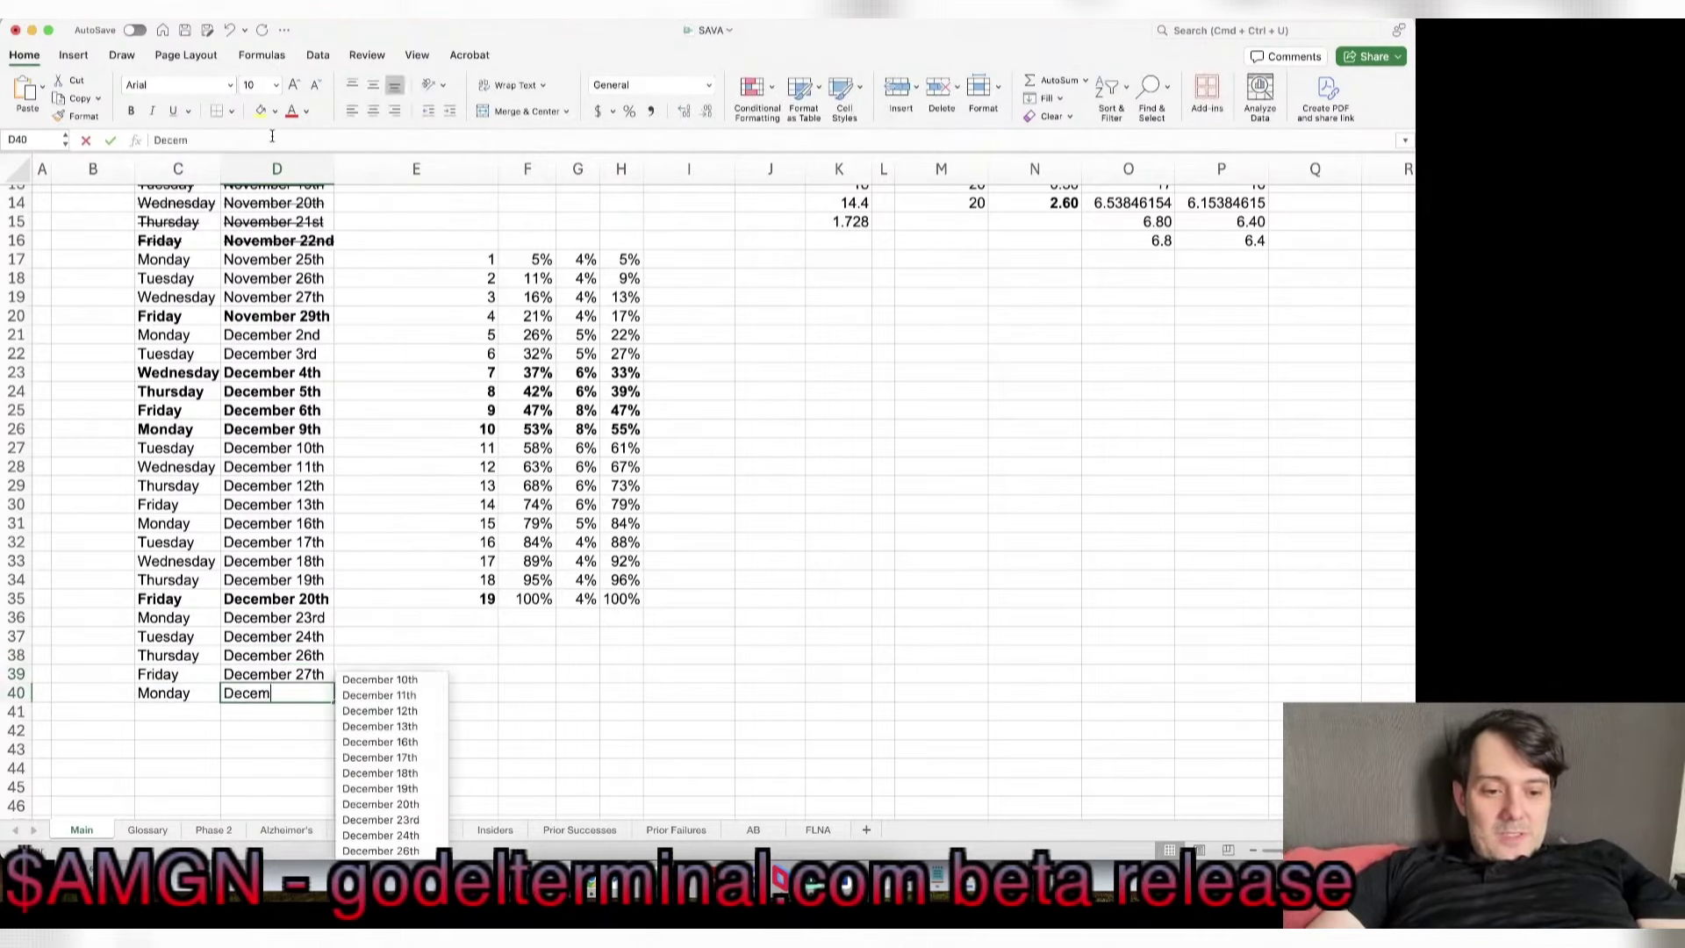
pyautogui.write('ber 3rd')
pyautogui.press('Return')
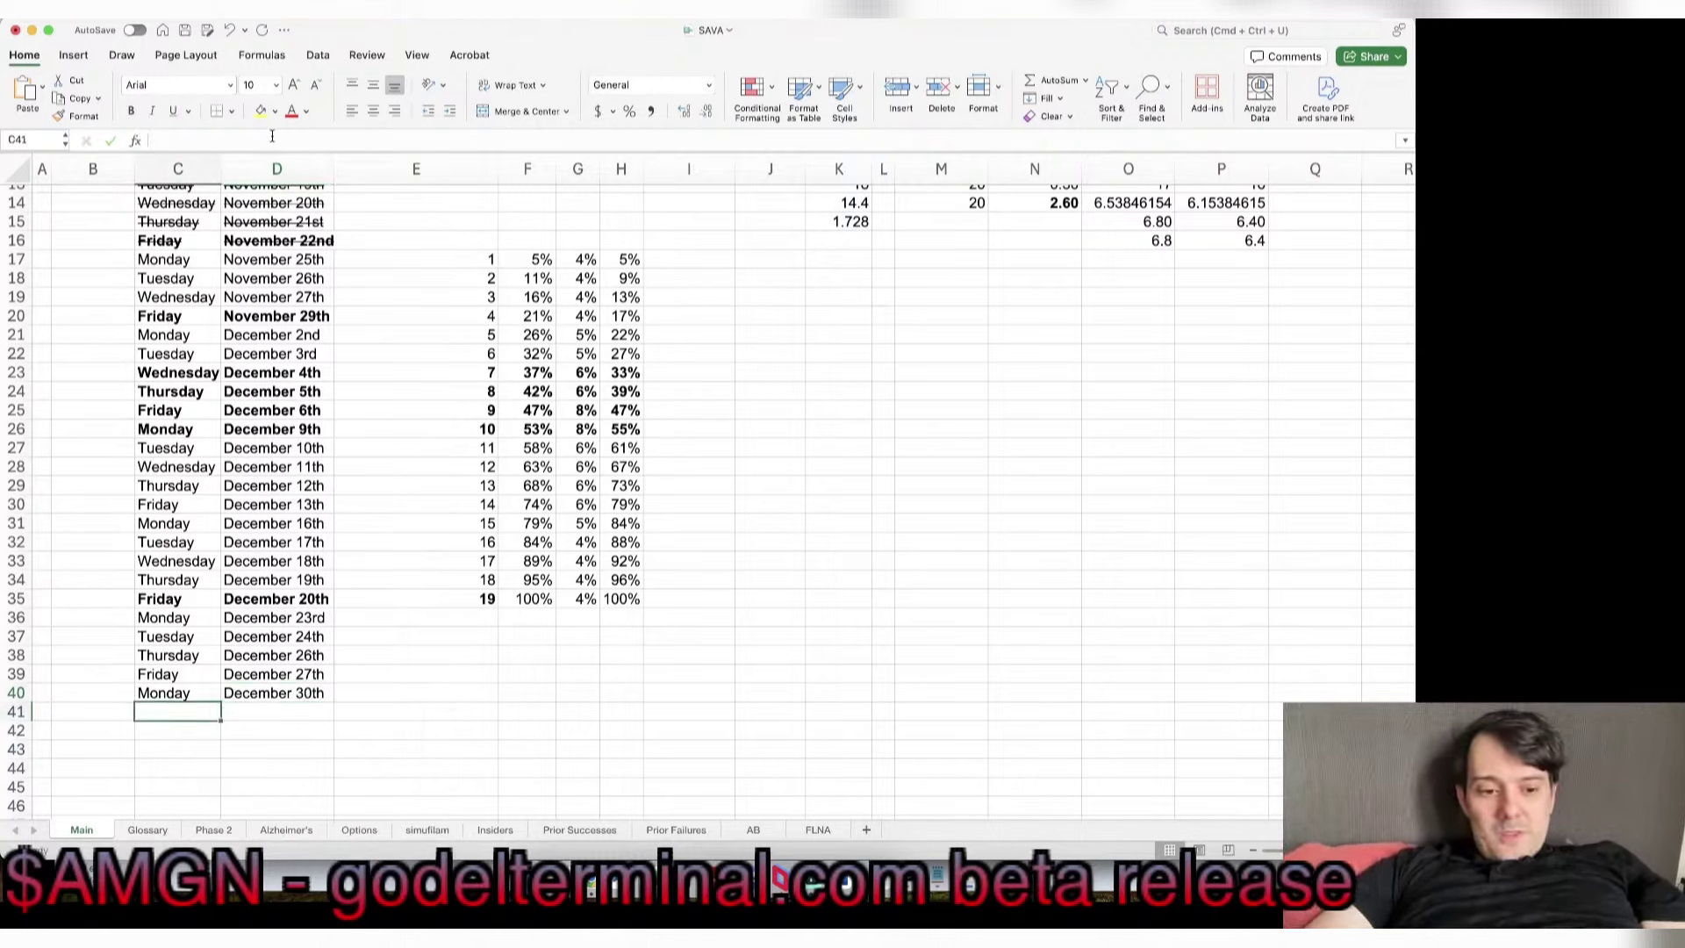
pyautogui.press('Tab')
pyautogui.write('December ')
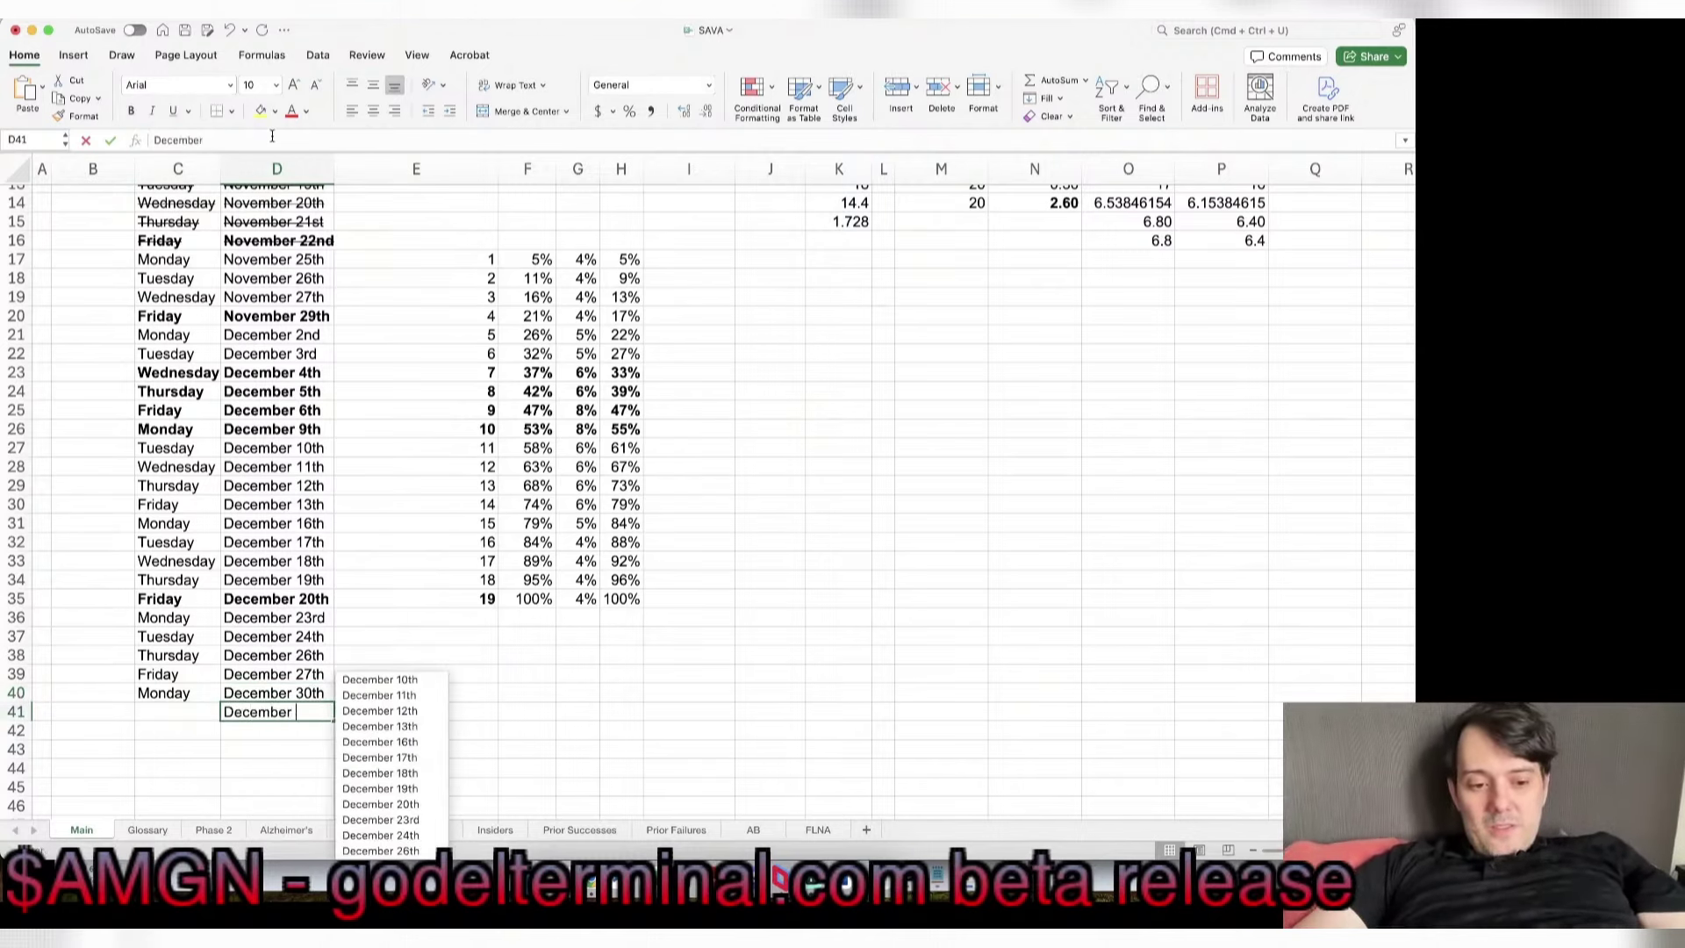
pyautogui.write('31st')
pyautogui.hotkey('shift', 'Tab')
pyautogui.write('Tuesday')
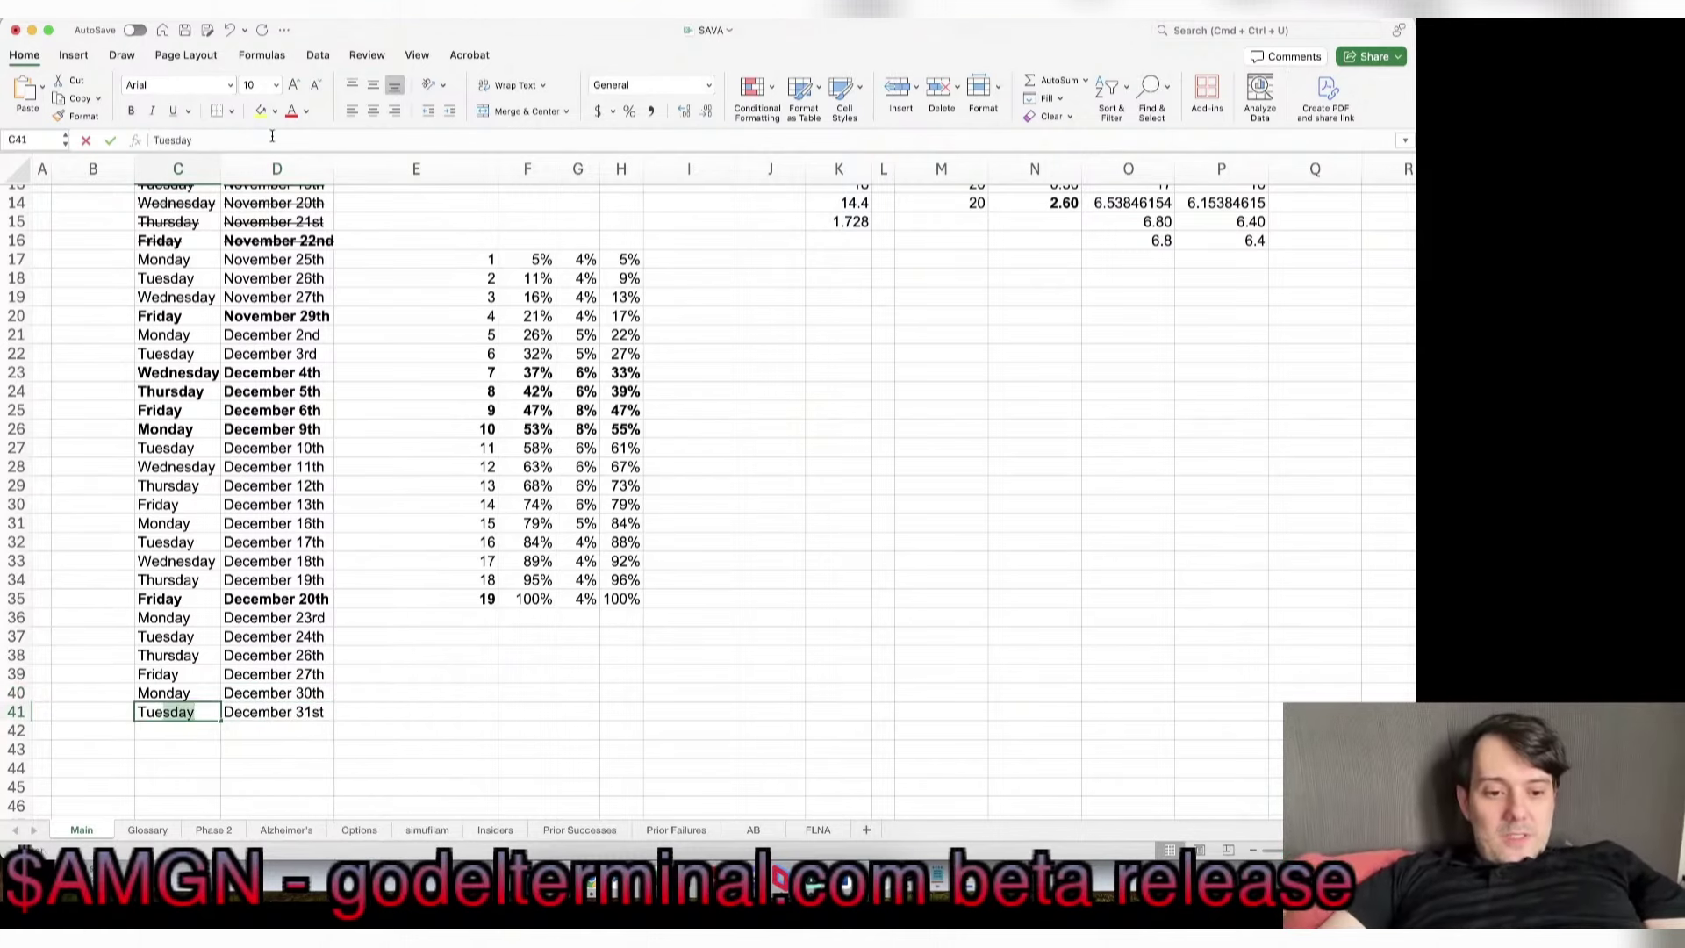
pyautogui.press('Tab')
# Step: Select the added dates in D36:D41 to count the trading days following December 20th
pyautogui.press('Up')
pyautogui.press('Up')
pyautogui.press('Up')
pyautogui.press('Up')
pyautogui.press('Up')
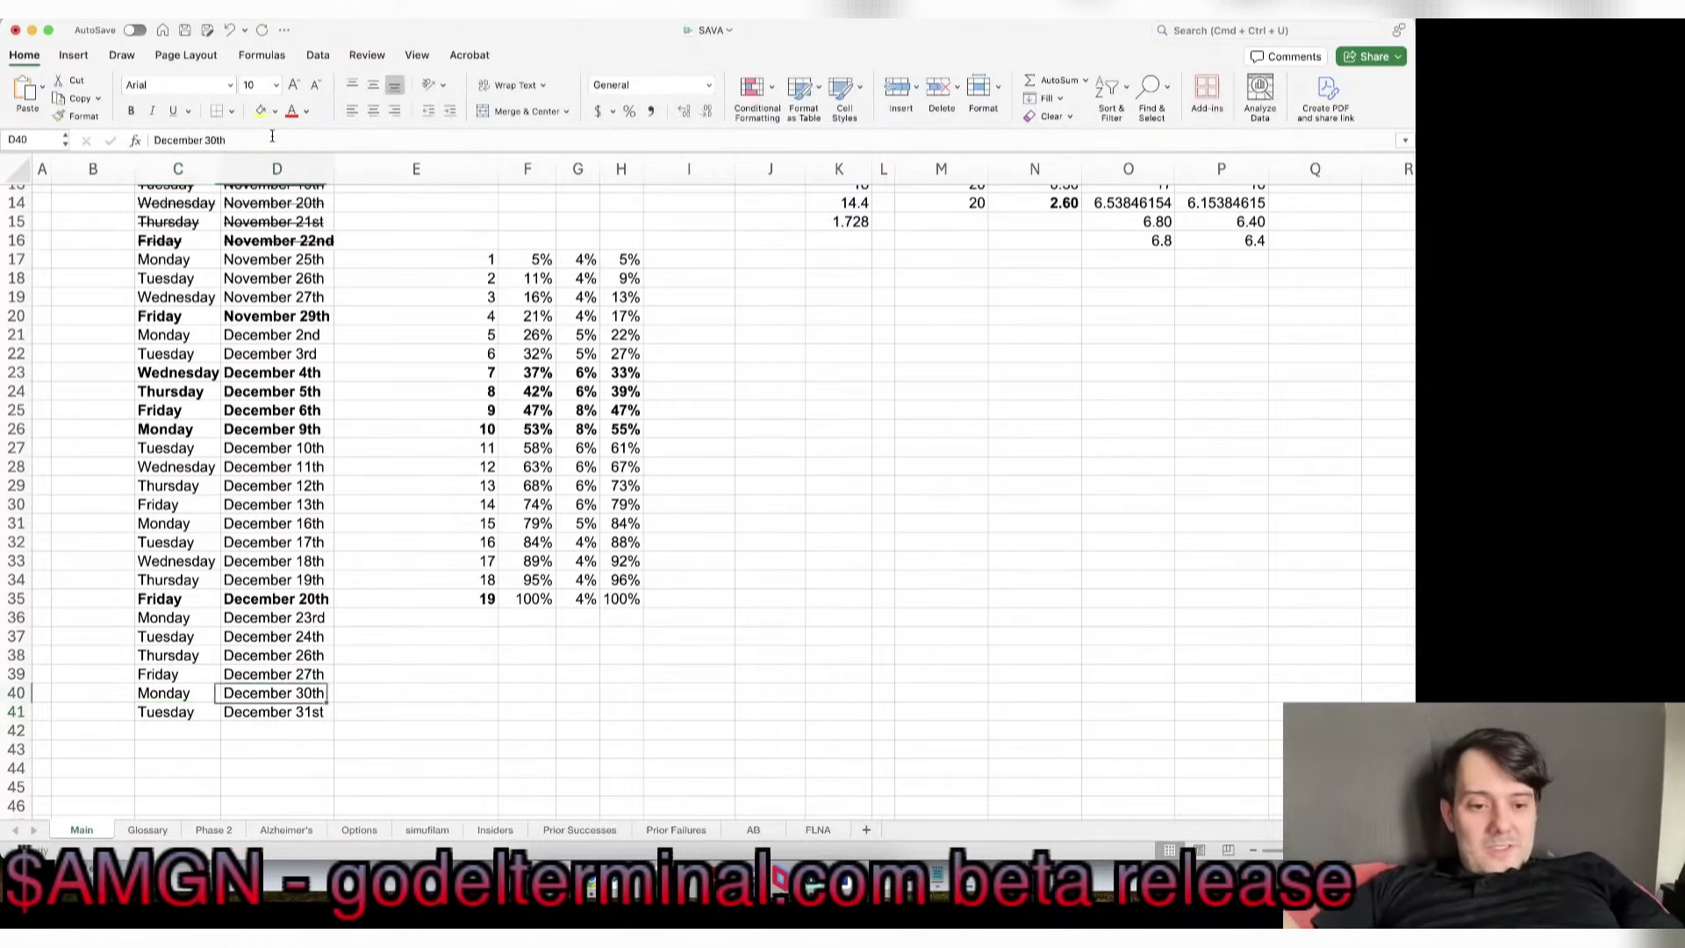
pyautogui.hotkey('shift', 'Down')
pyautogui.hotkey('shift', 'Down')
pyautogui.hotkey('shift', 'Down')
pyautogui.hotkey('shift', 'Down')
pyautogui.hotkey('shift', 'Down')
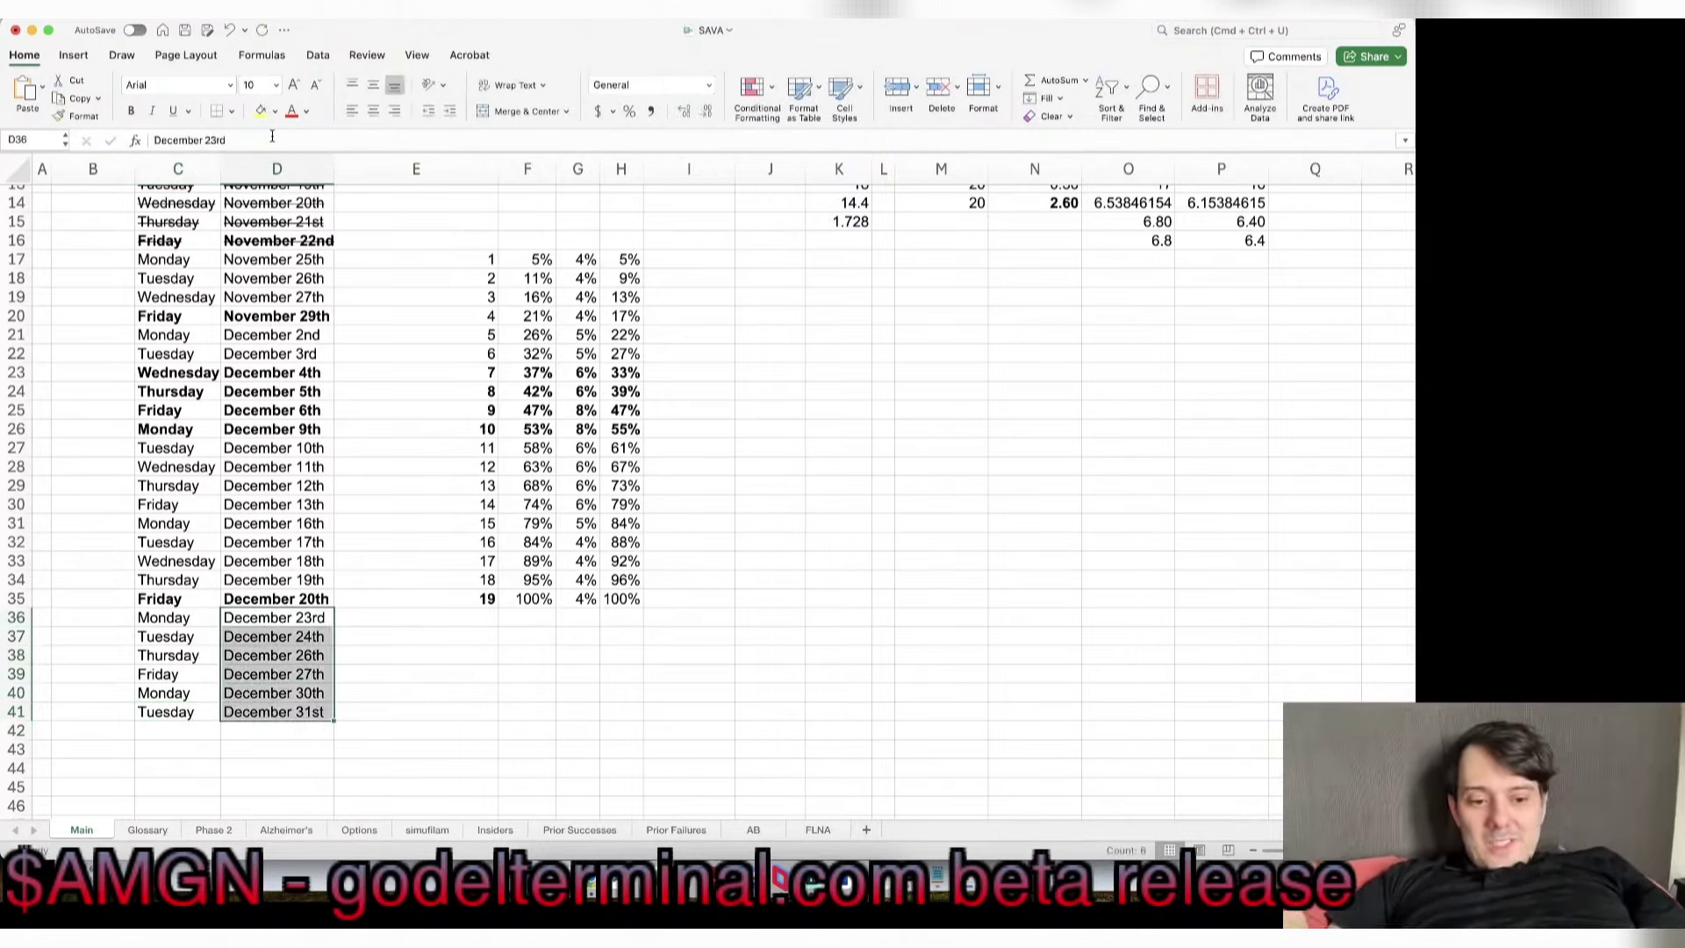
# Step: Select the dates from December 19th back to November 27th to count the trading days before December 20th
pyautogui.press('Up')
pyautogui.press('Up')
pyautogui.hotkey('shift', 'Up')
pyautogui.hotkey('shift', 'Up')
pyautogui.hotkey('shift', 'Up')
pyautogui.hotkey('shift', 'Up')
pyautogui.hotkey('shift', 'Up')
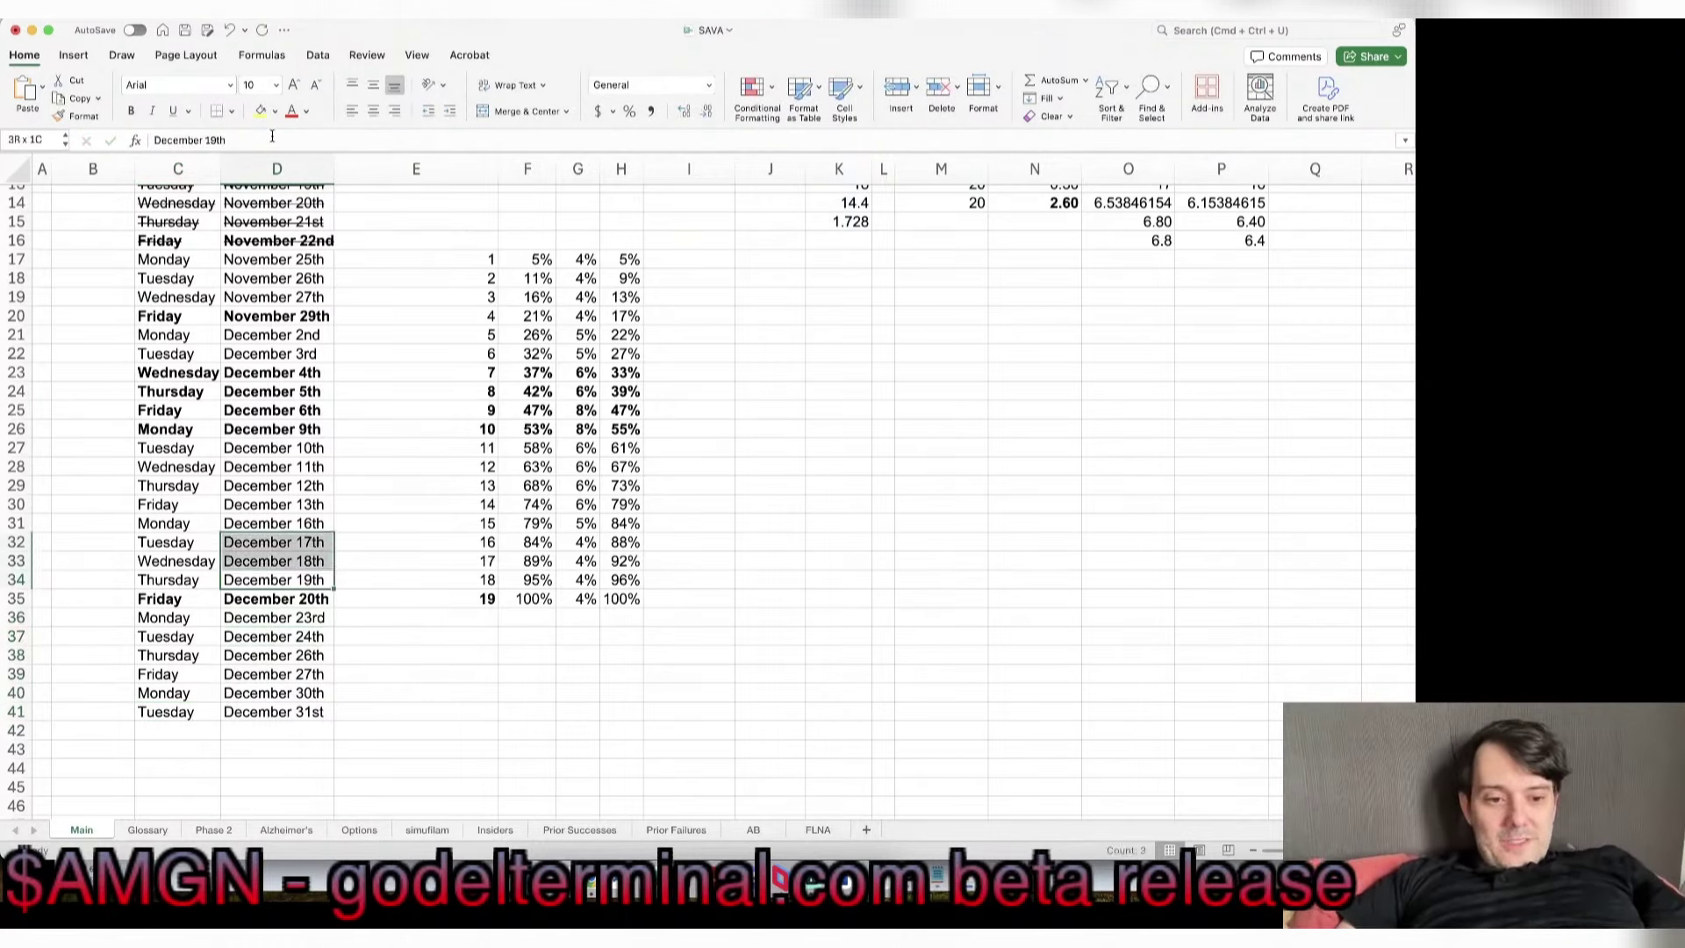
pyautogui.hotkey('shift', 'Up')
pyautogui.hotkey('shift', 'Up')
pyautogui.hotkey('shift', 'Up')
pyautogui.hotkey('shift', 'Up')
pyautogui.hotkey('shift', 'Up')
pyautogui.hotkey('shift', 'Up')
pyautogui.hotkey('shift', 'Up')
pyautogui.hotkey('shift', 'Up')
pyautogui.hotkey('shift', 'Up')
pyautogui.hotkey('shift', 'Up')
pyautogui.hotkey('shift', 'Up')
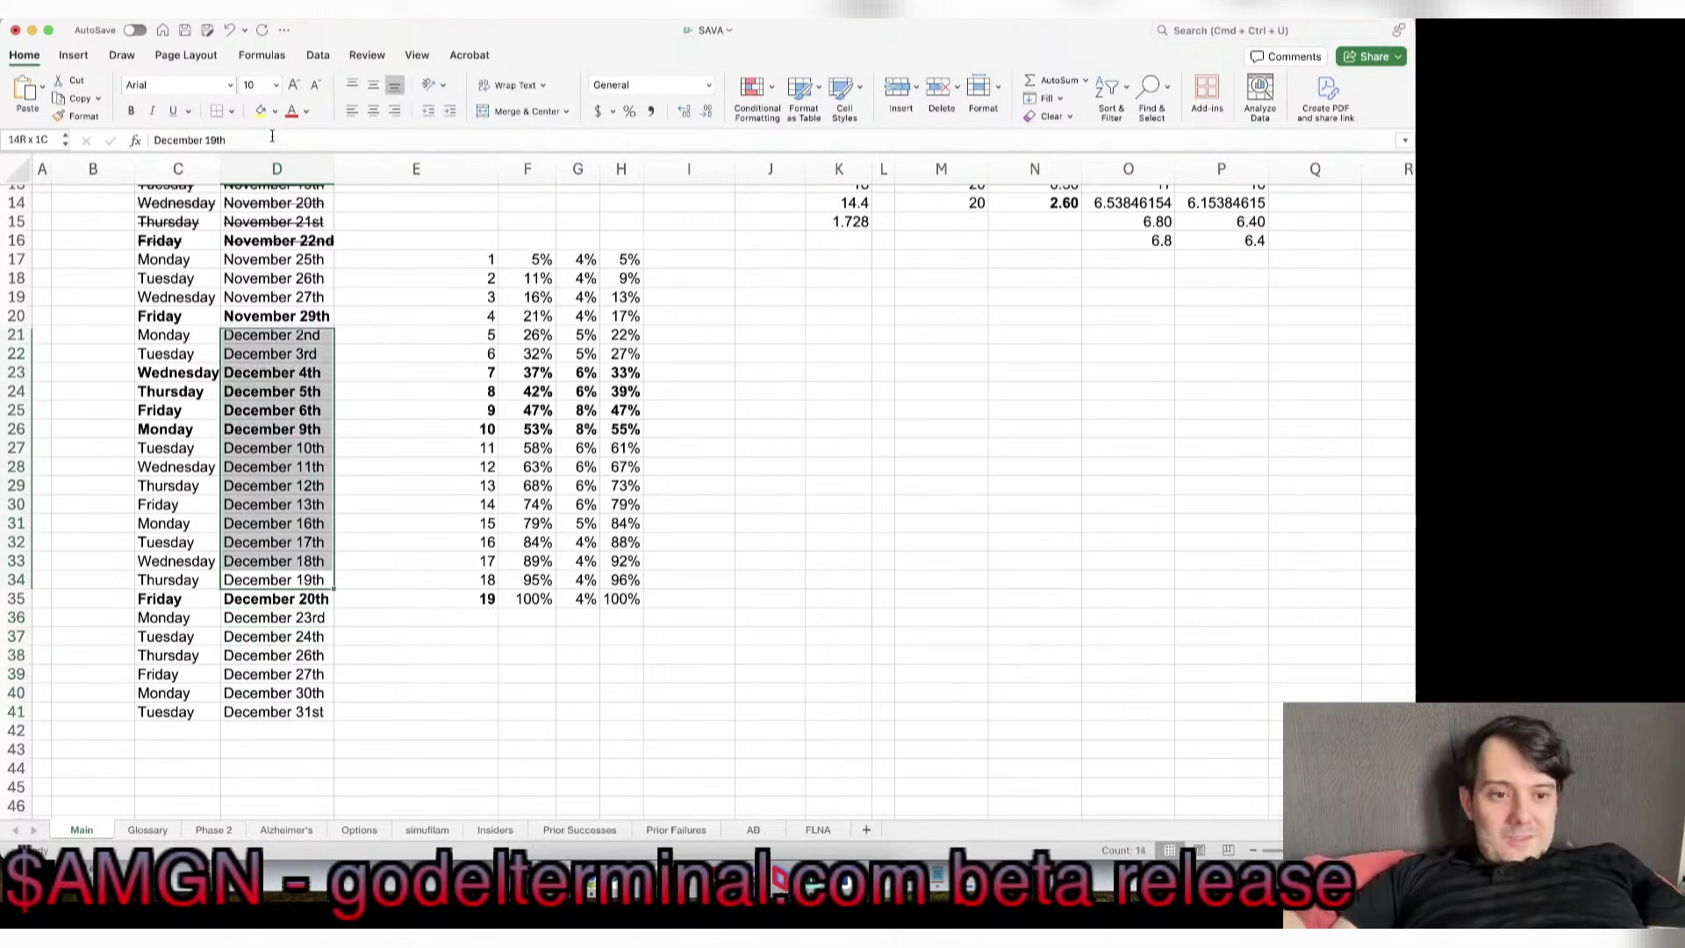
pyautogui.hotkey('shift', 'Down')
pyautogui.hotkey('shift', 'Down')
pyautogui.hotkey('shift', 'Up')
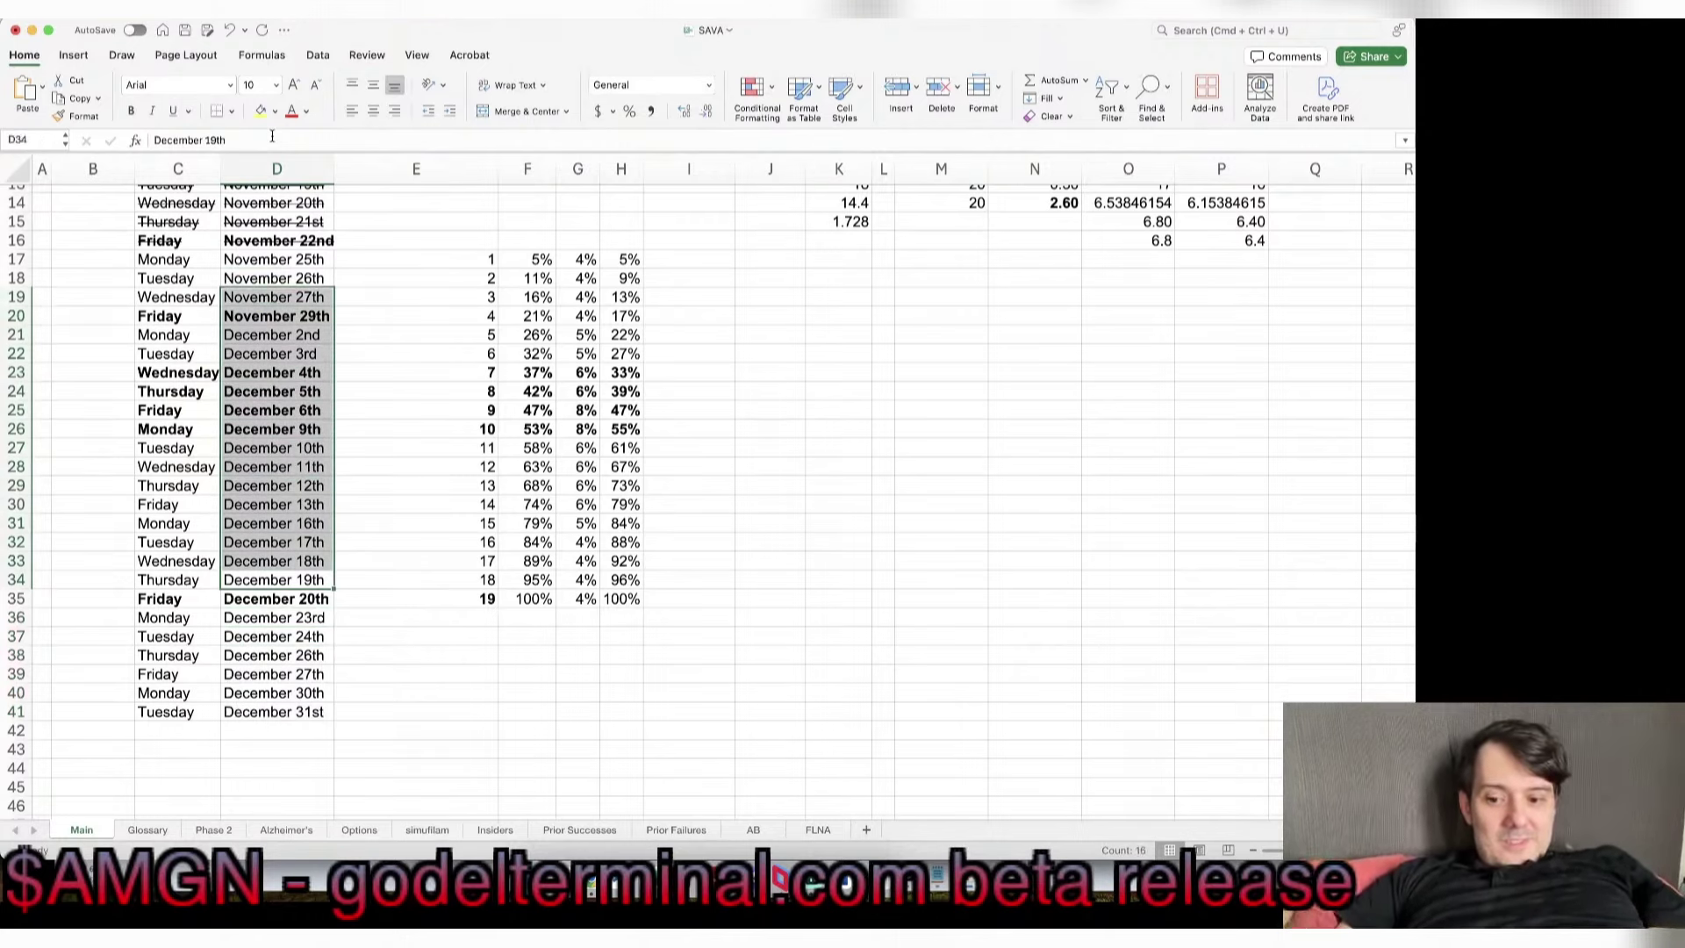
# Step: Save the SAVA workbook
pyautogui.press('Down')
pyautogui.press('super+s')
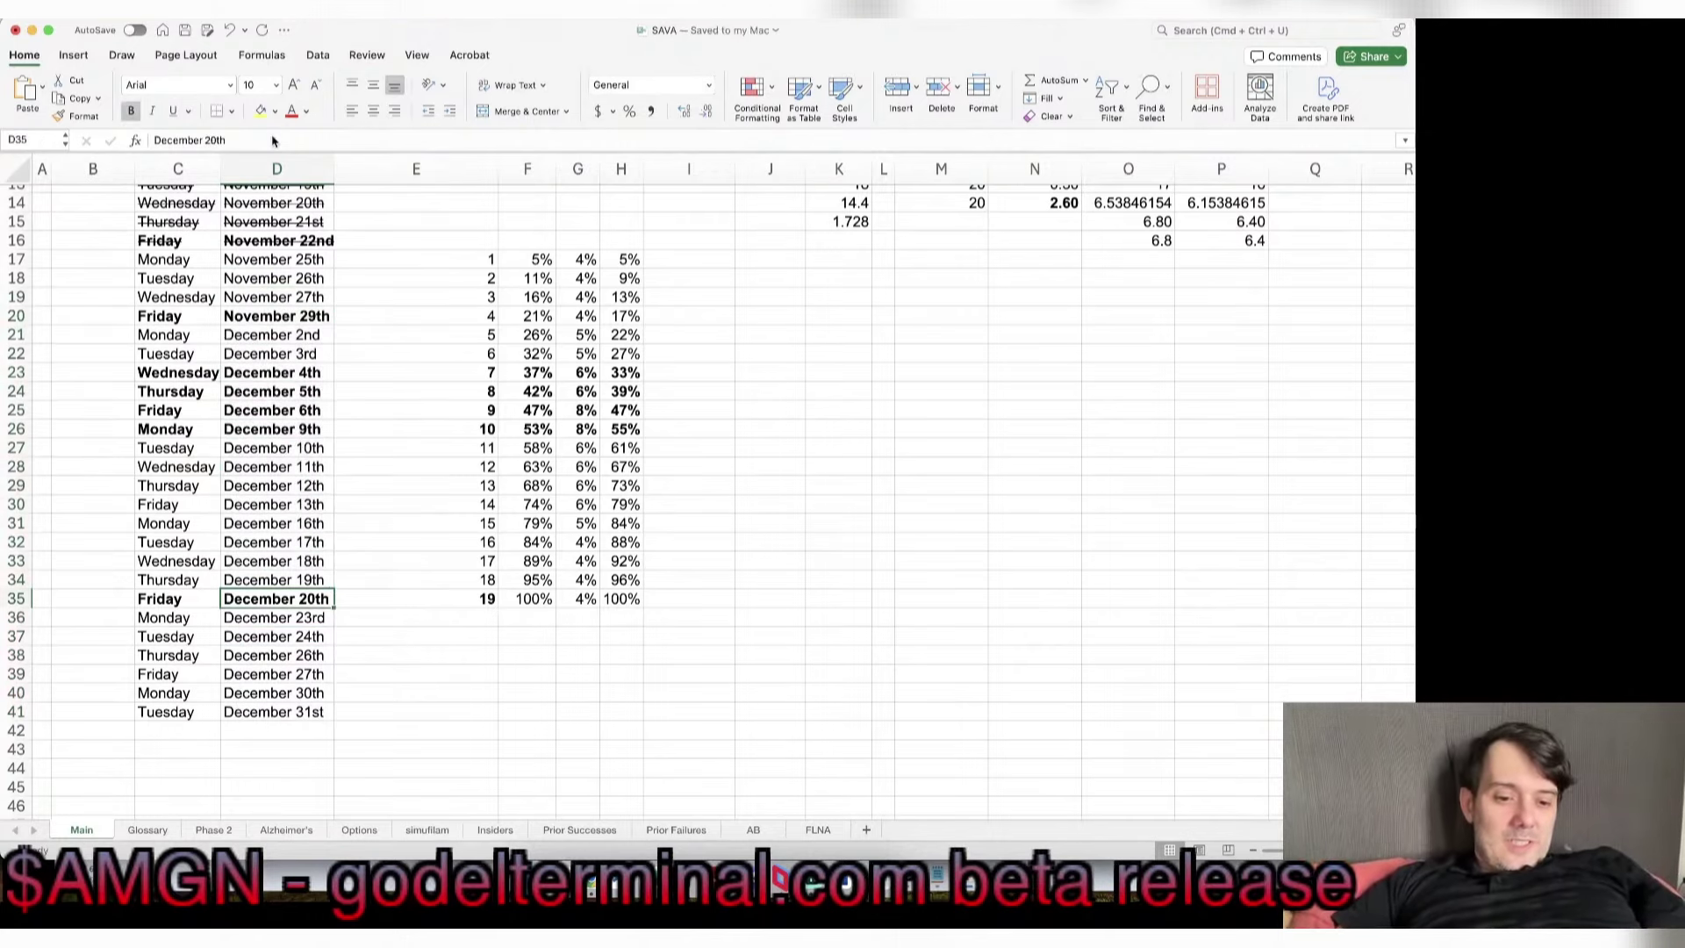
pyautogui.press('super+Down')
# Step: Check the NMRA January 17 '25 option chain in Interactive Brokers and switch to the browser with the opioid system modulation paper
pyautogui.press('super+Tab')
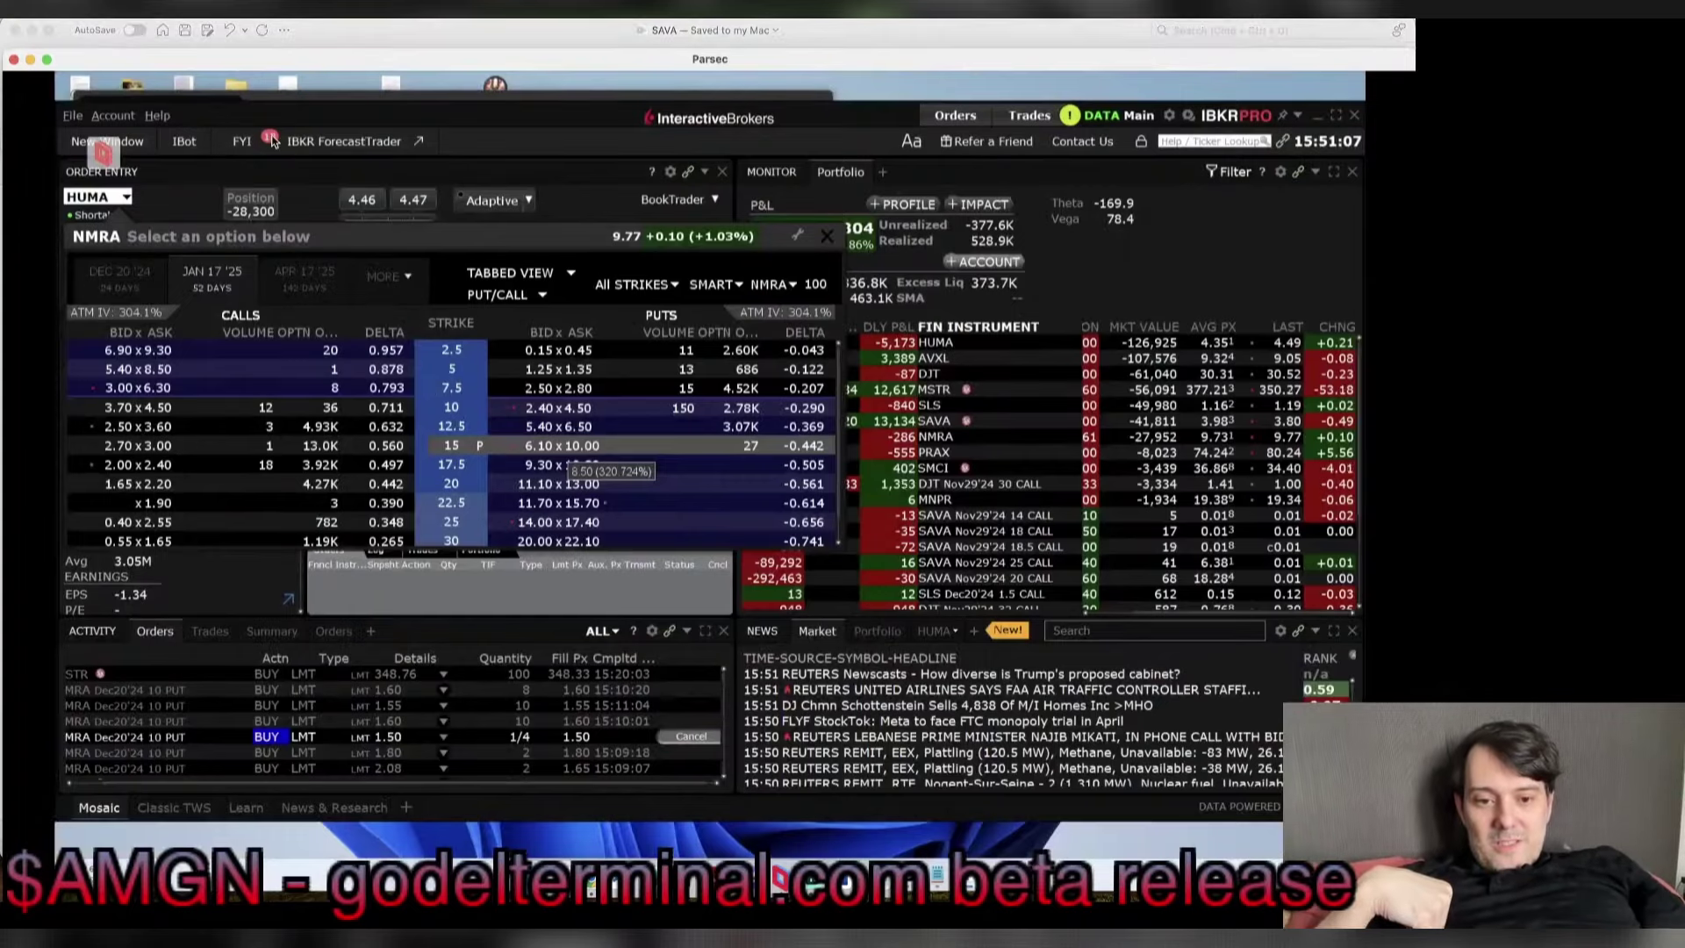
pyautogui.press('super+Tab')
pyautogui.press('super+Tab')
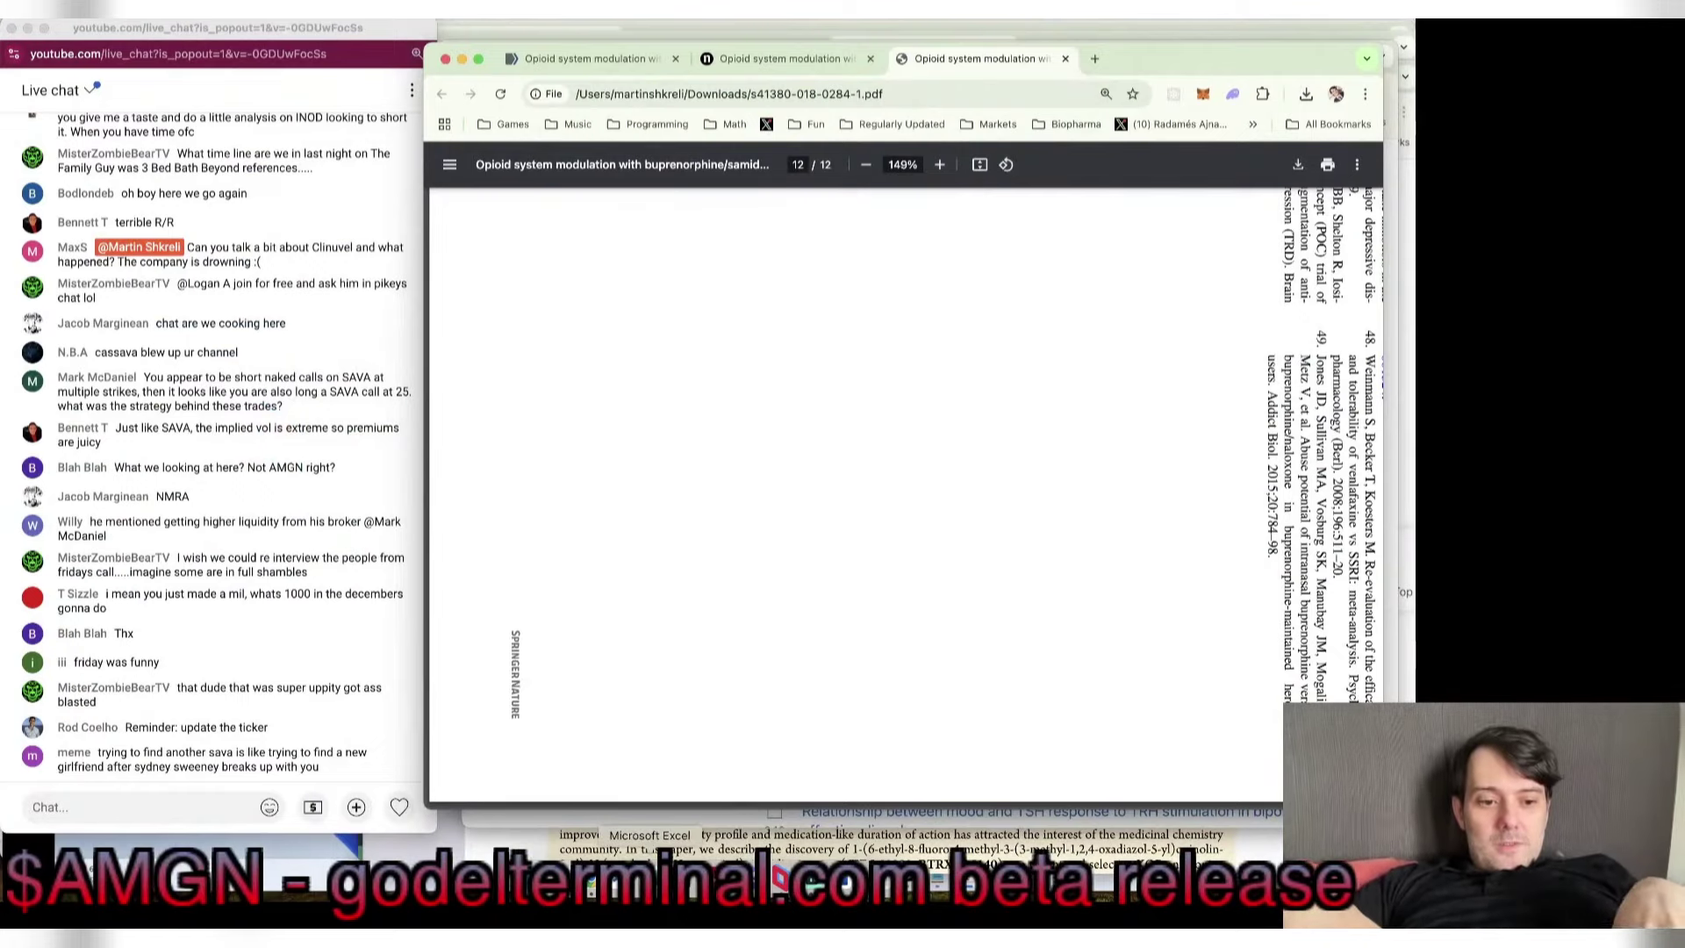
# Step: In Streamlabs Desktop, change the ticker in the stream's text overlay from $AMGN to $NMRA
pyautogui.click(809, 882)
pyautogui.scroll(2, 569, 492)
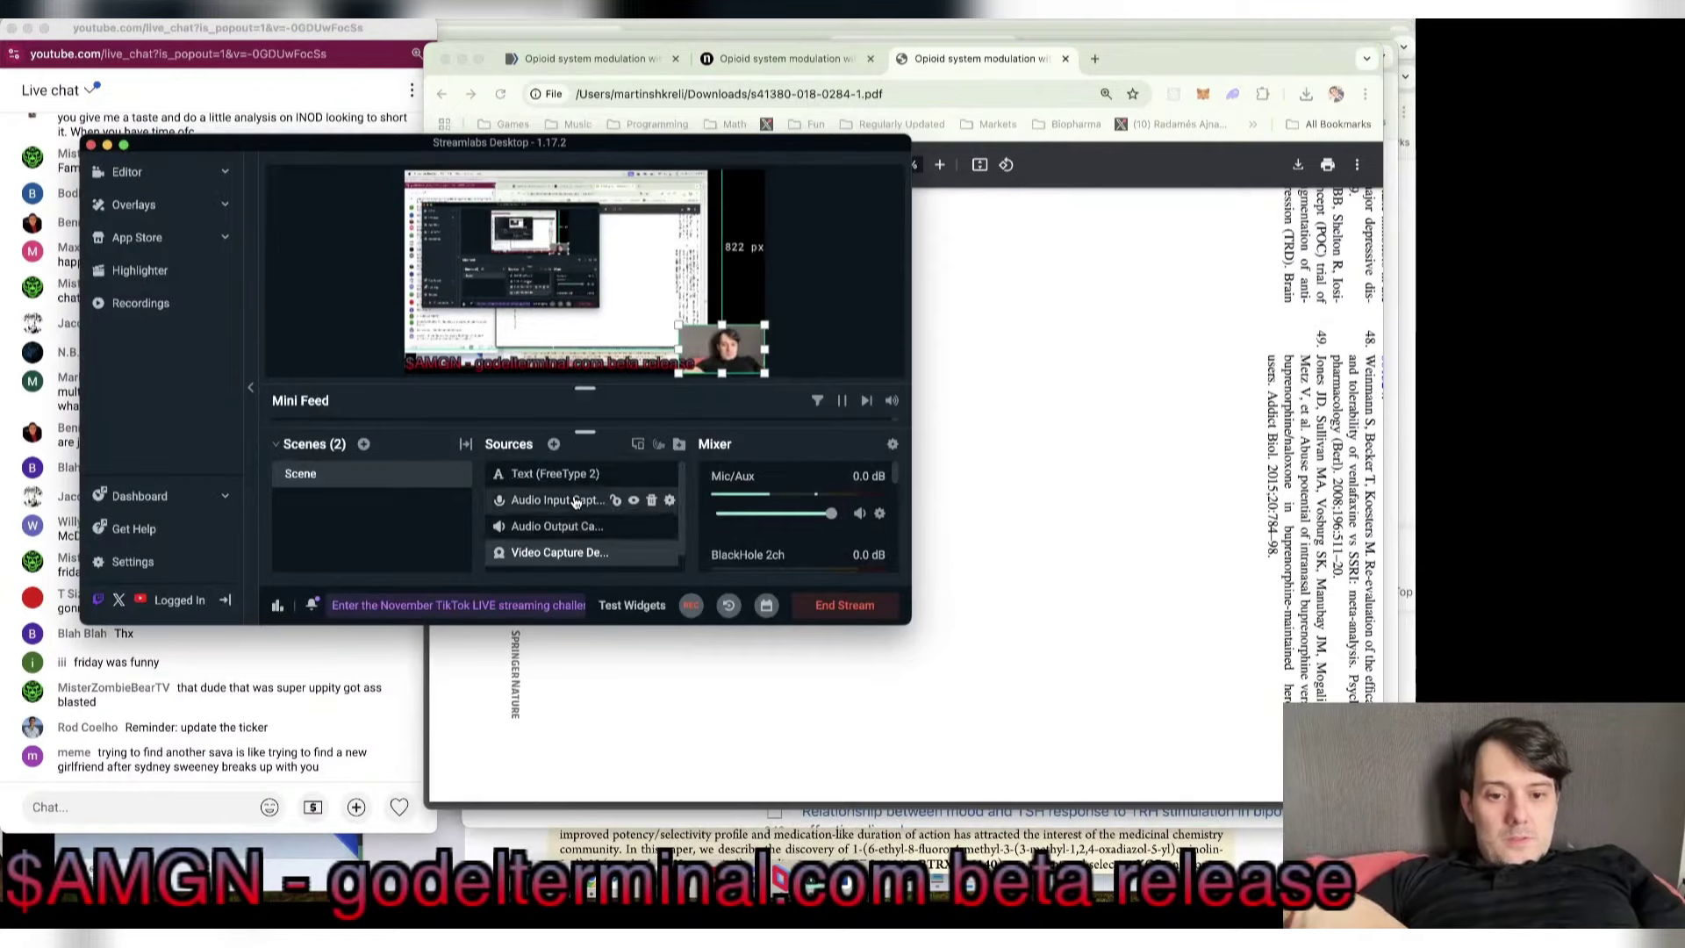
pyautogui.doubleClick(562, 474)
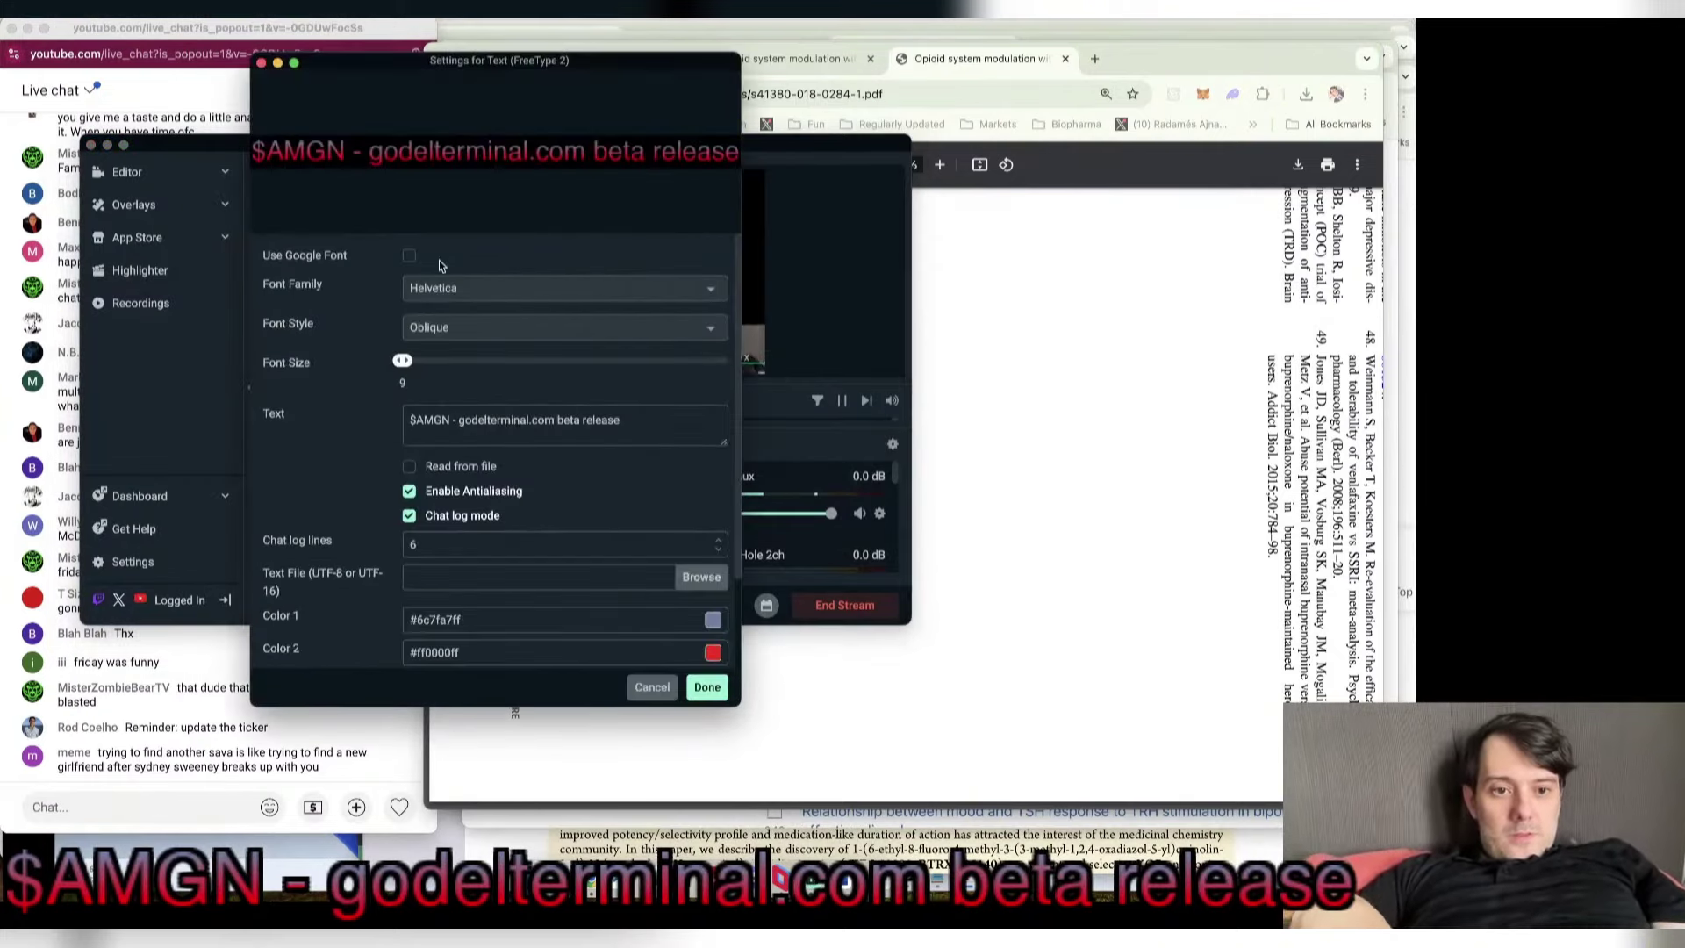
pyautogui.doubleClick(430, 422)
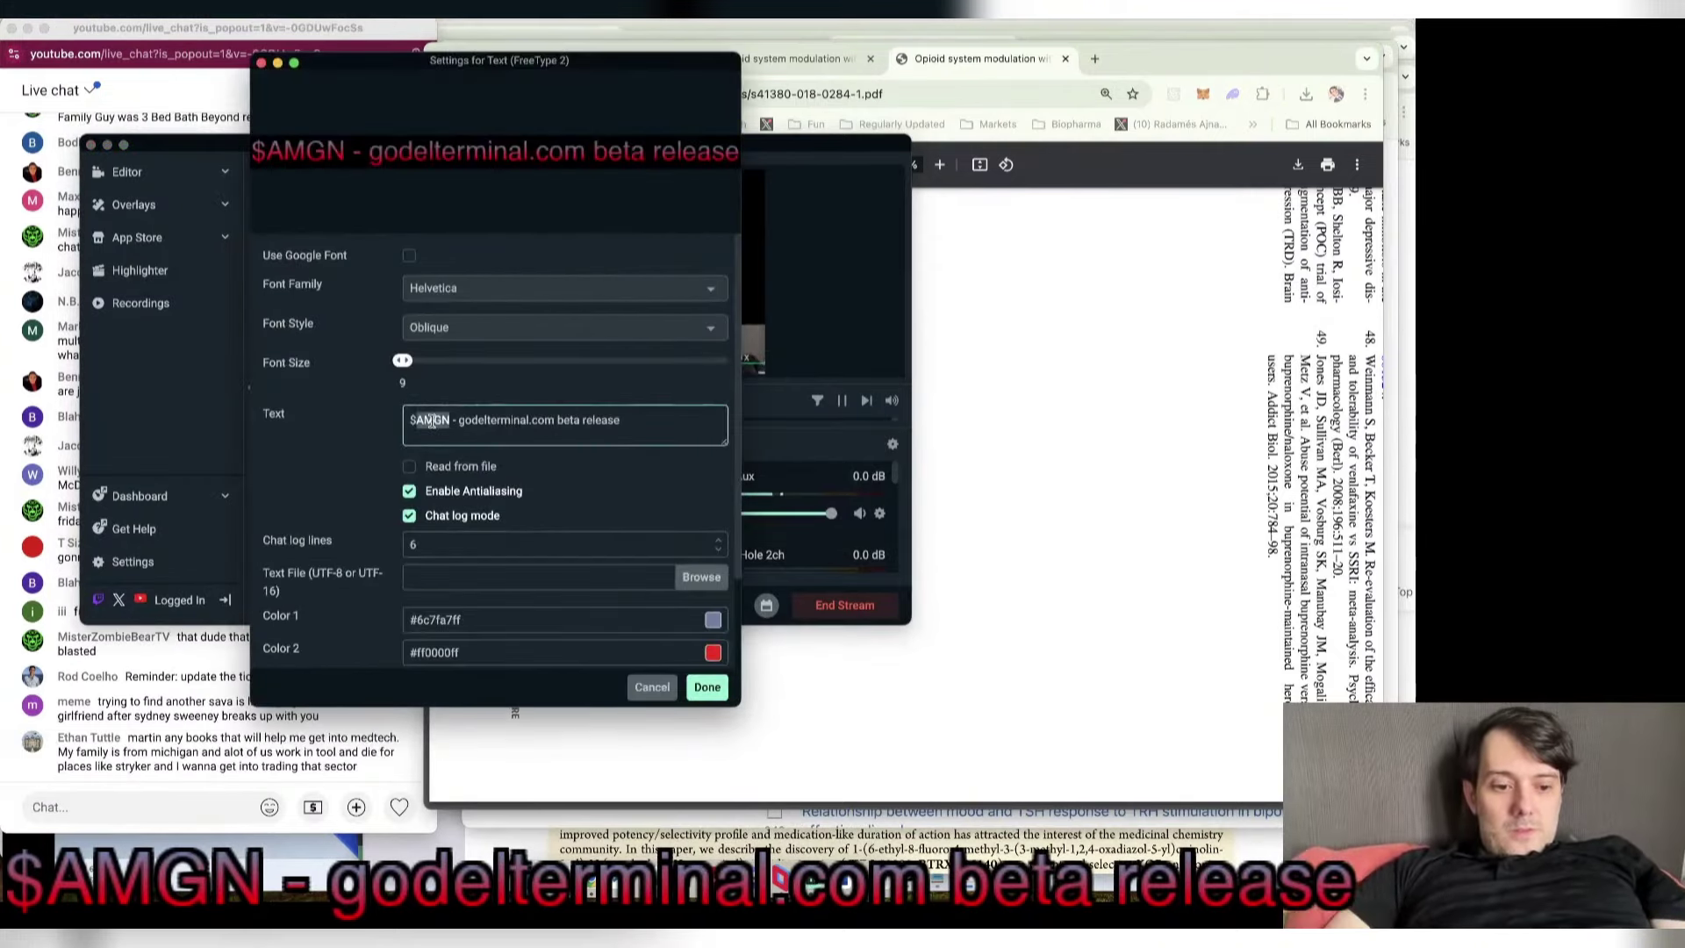
pyautogui.write('NMRA')
pyautogui.click(706, 687)
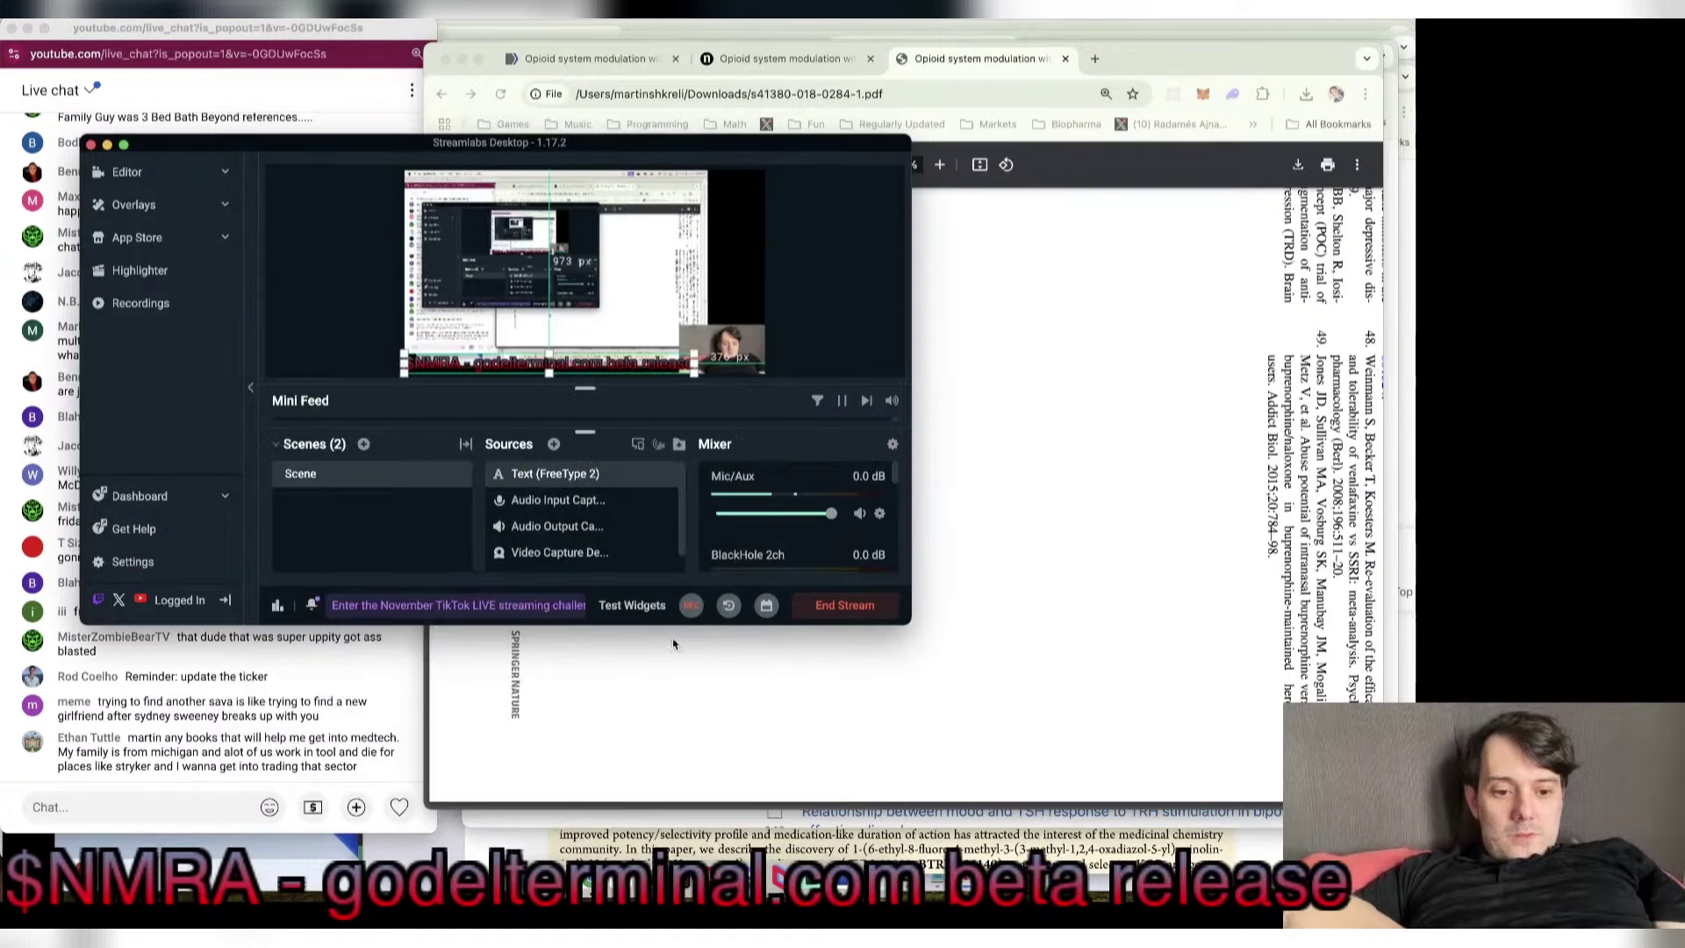
# Step: Switch to Interactive Brokers and examine the NMRA December 20 '24 option chain
pyautogui.click(171, 804)
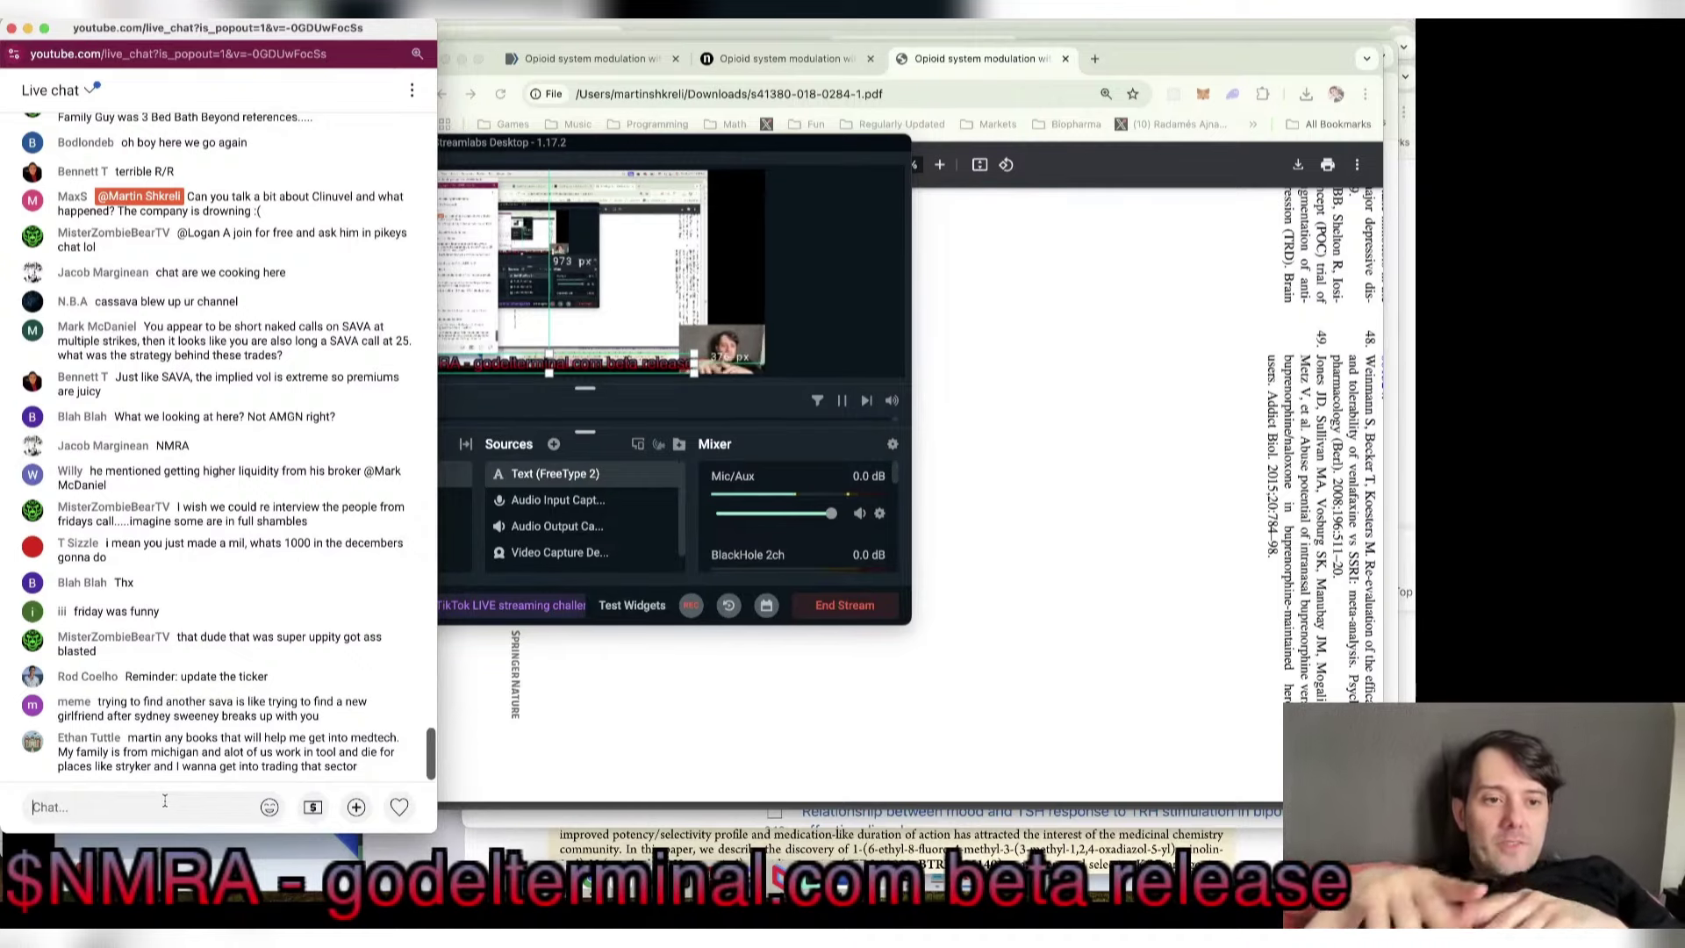
pyautogui.click(1043, 475)
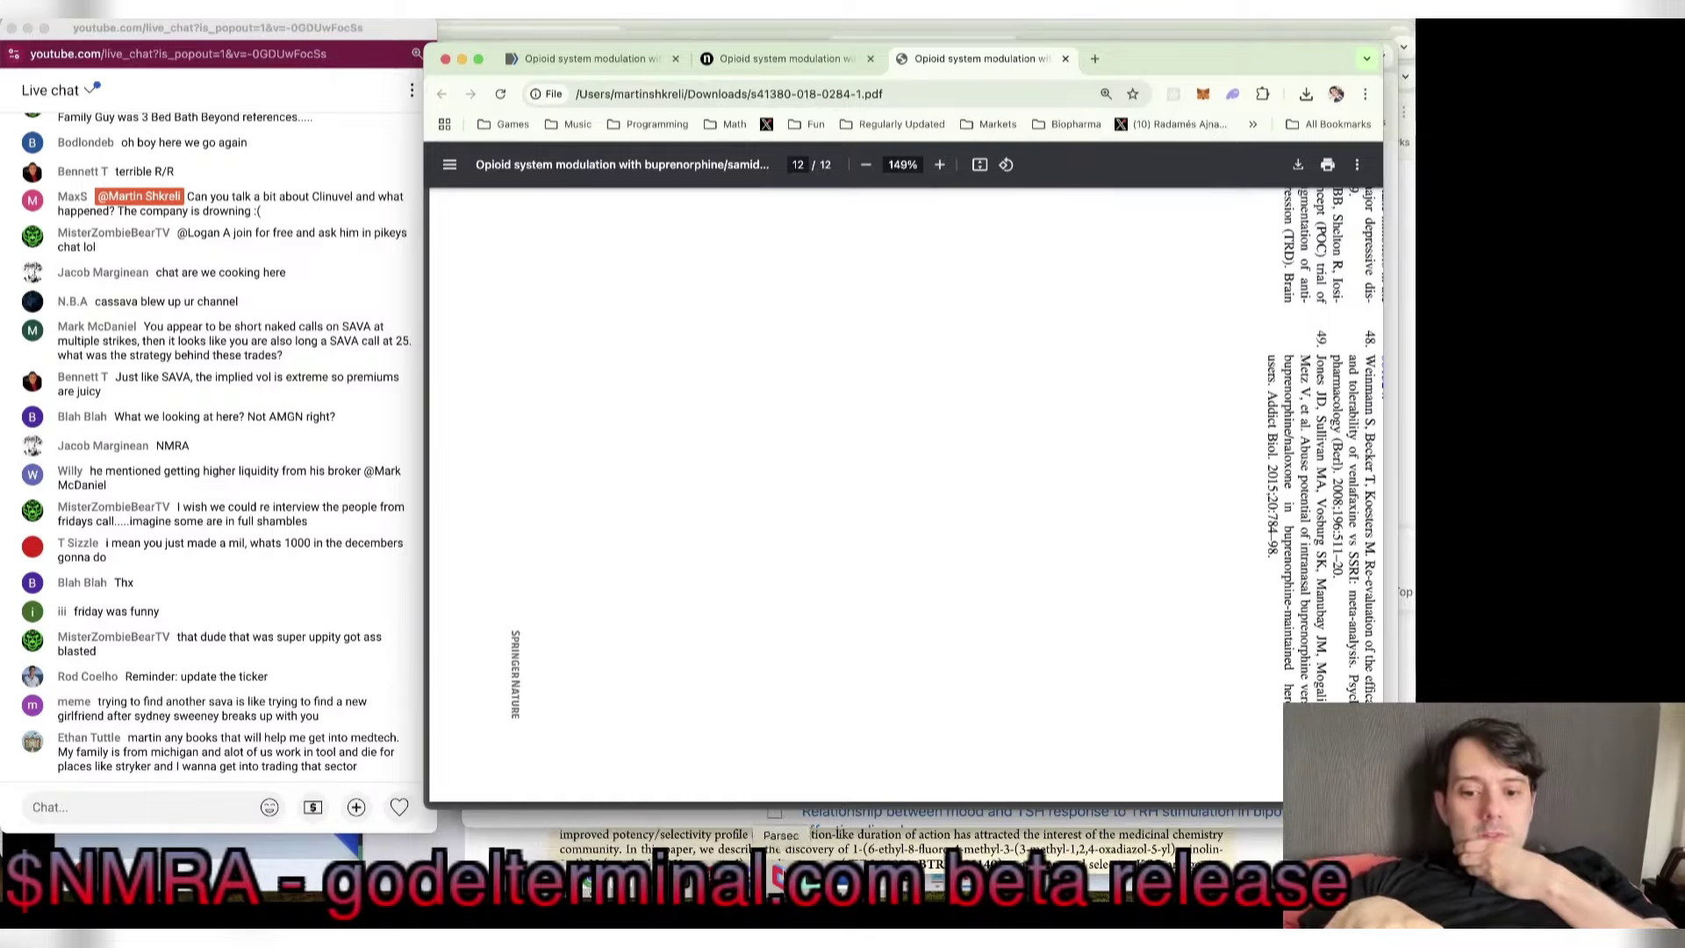
pyautogui.click(816, 885)
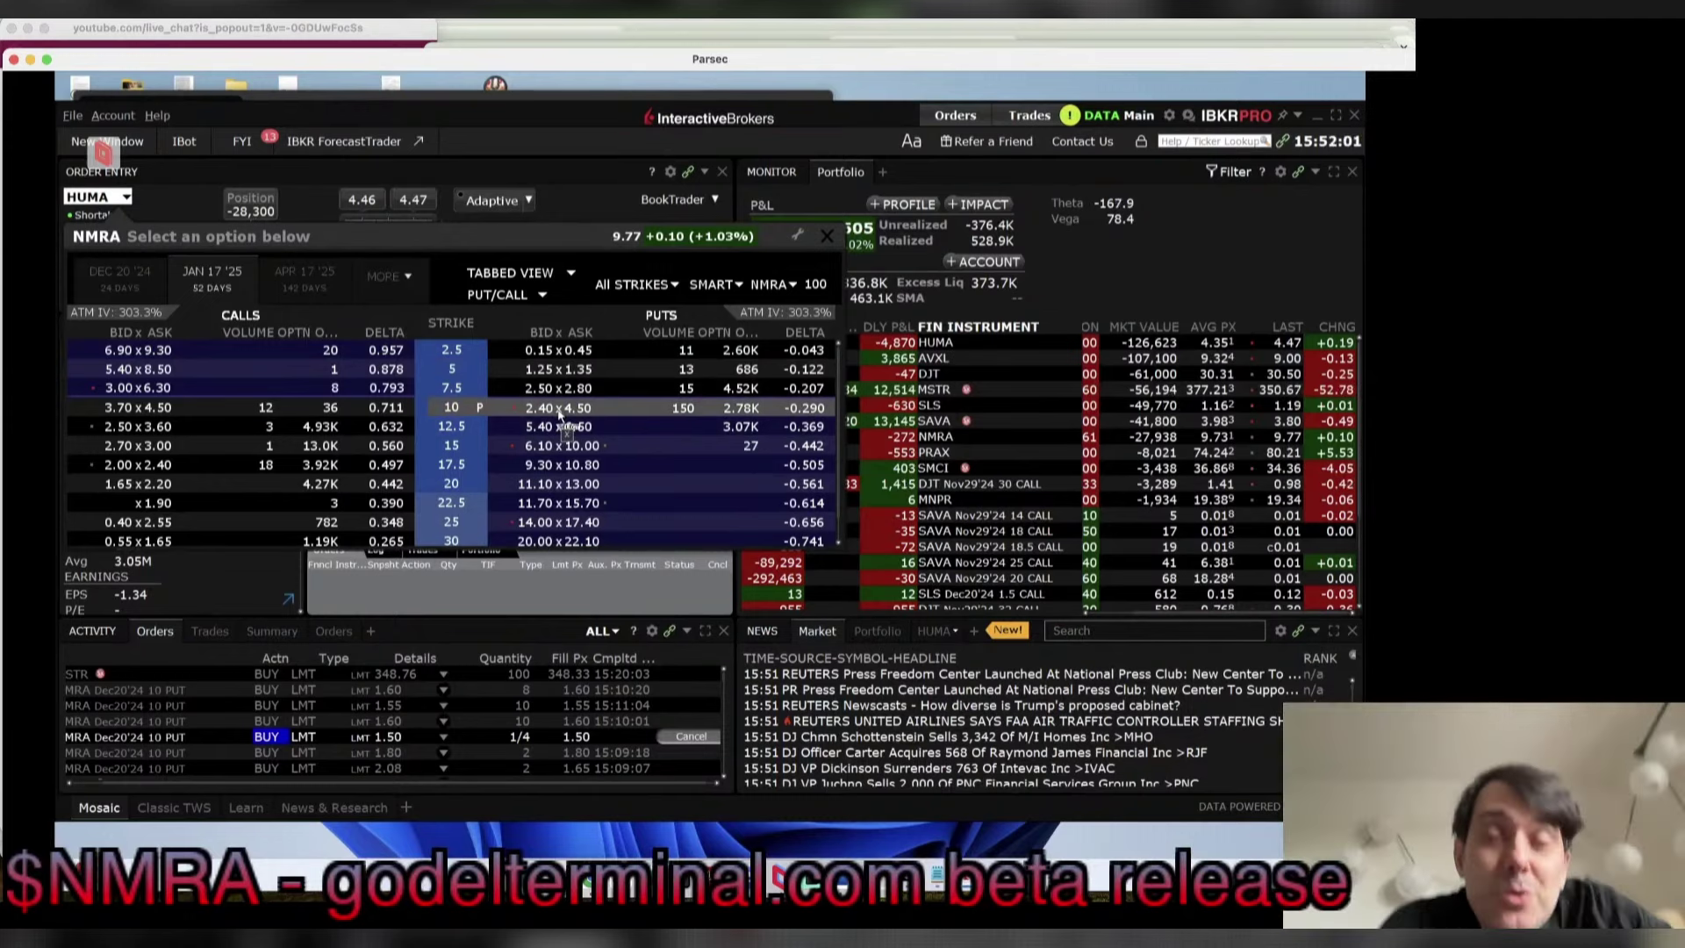
pyautogui.click(123, 276)
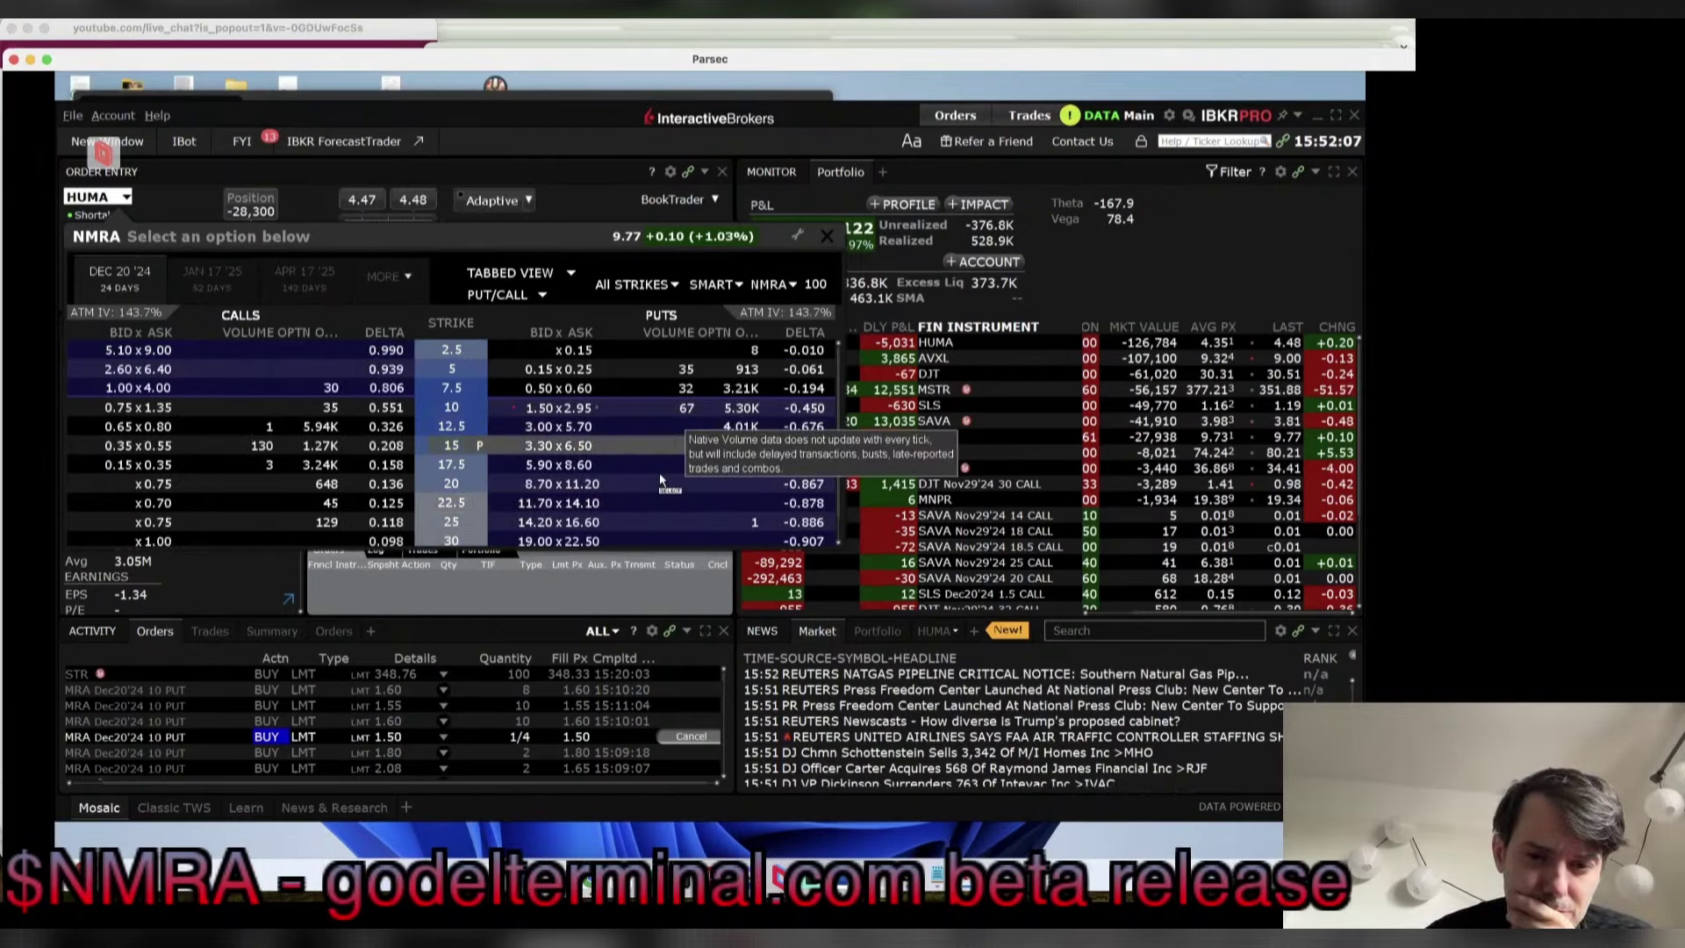
# Step: Switch to Excel, close the SAVA workbook and bring the NMRA workbook to the front
pyautogui.click(650, 873)
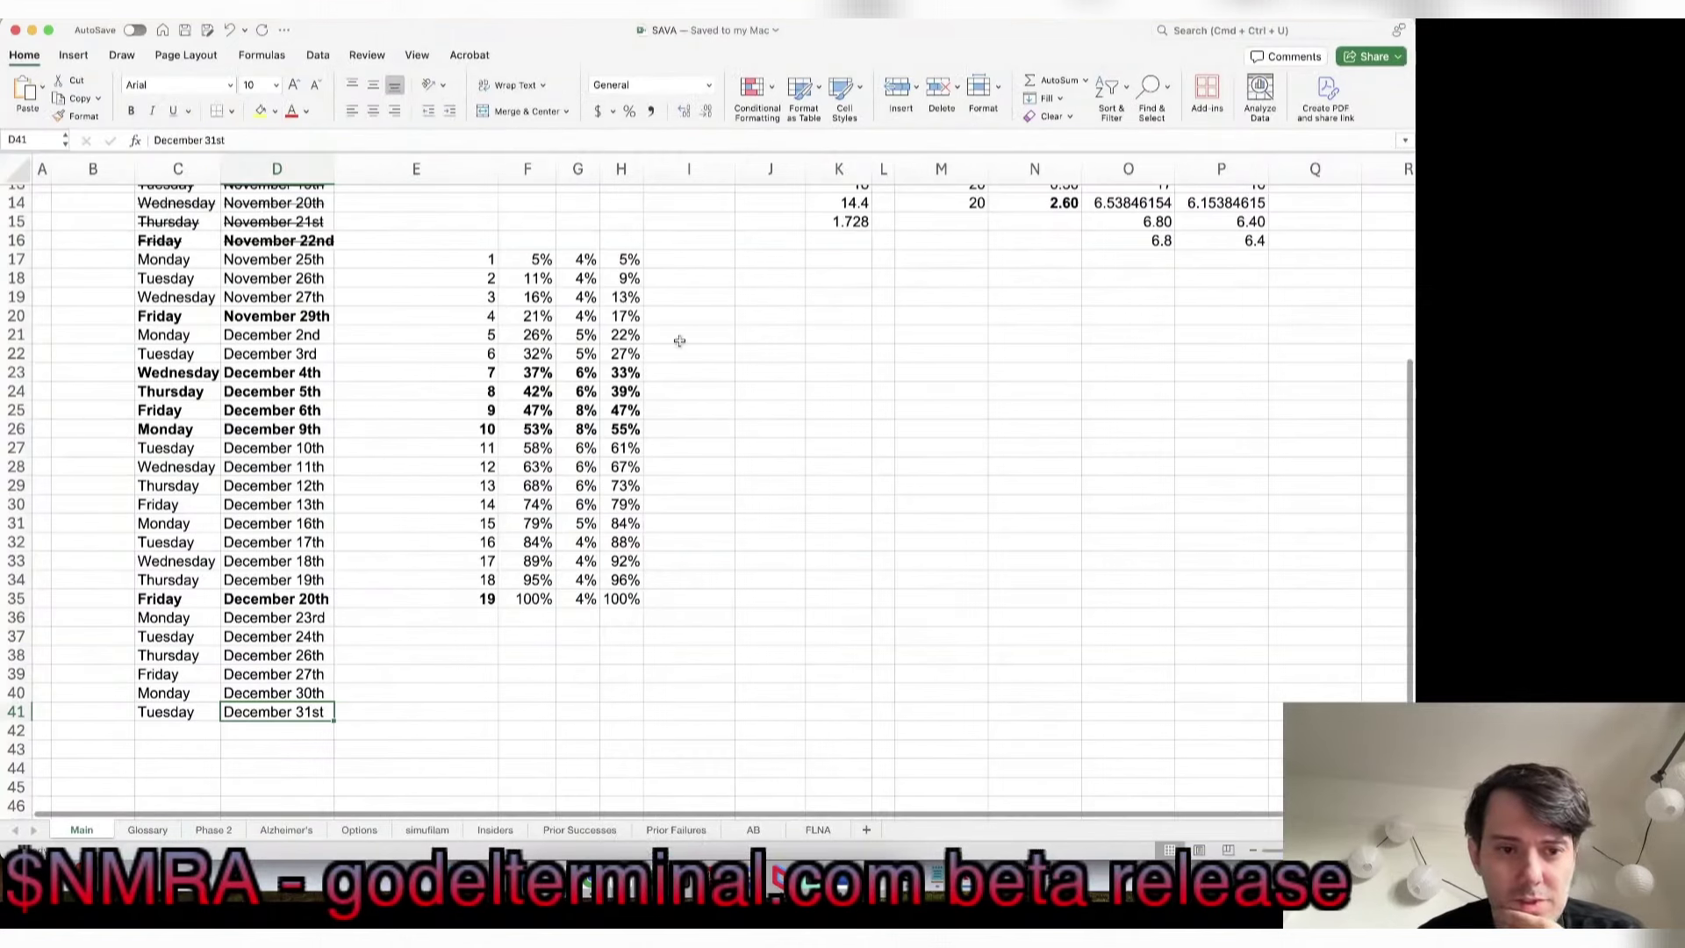
pyautogui.click(14, 30)
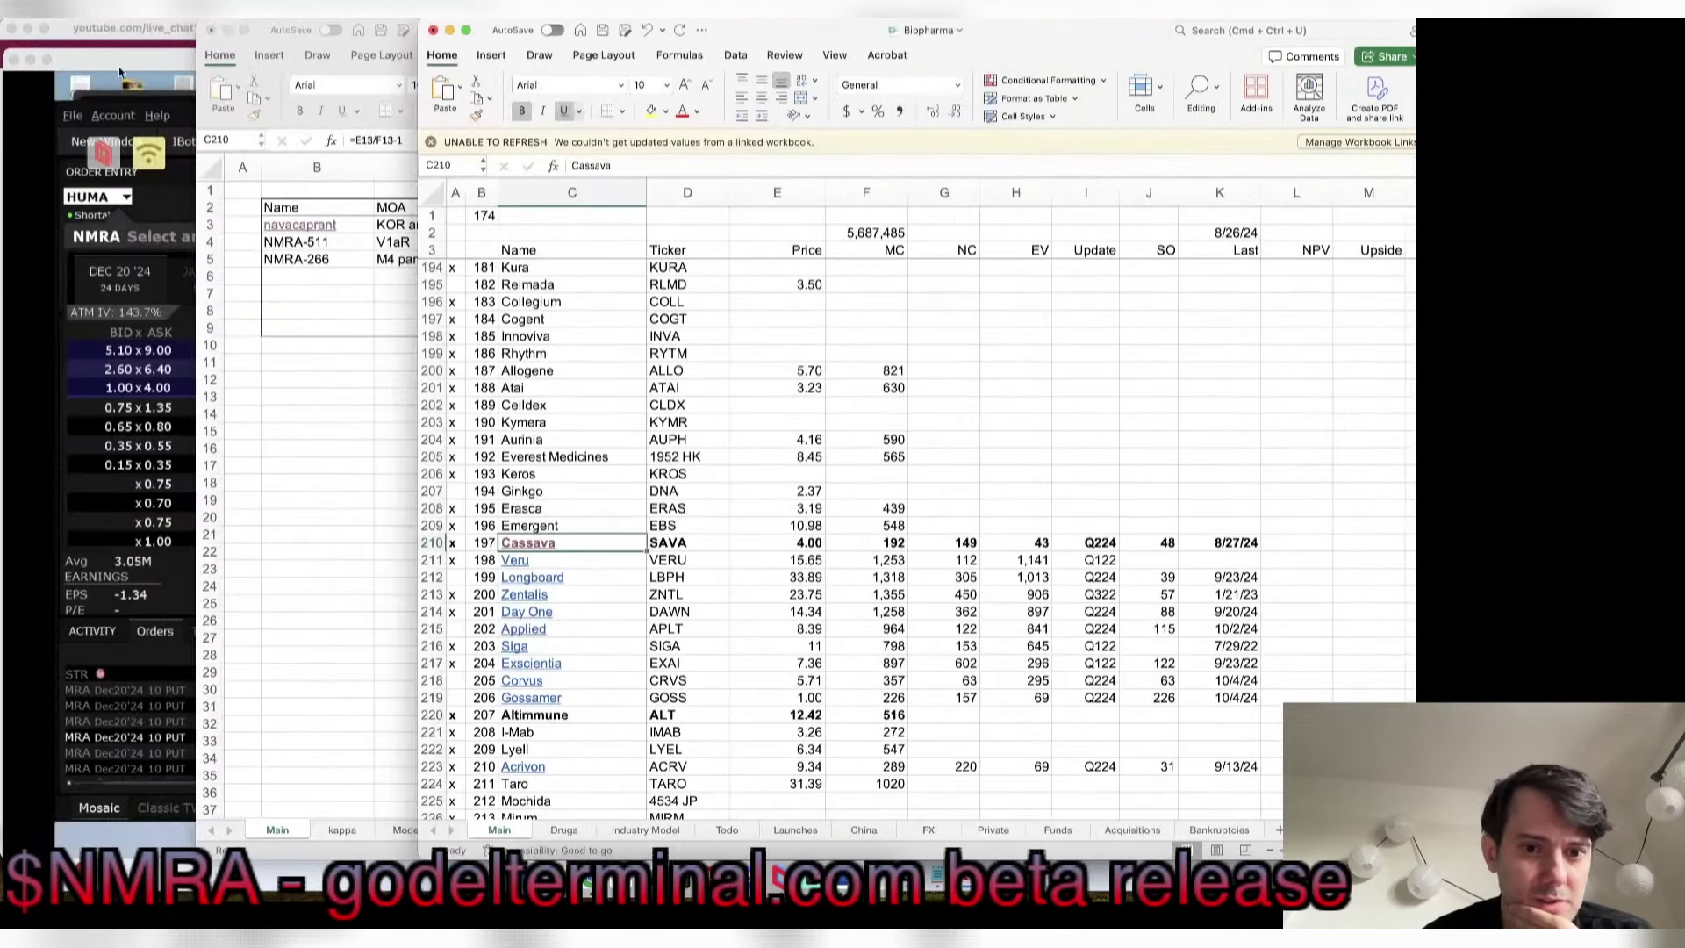
pyautogui.click(313, 482)
# Step: Format the put returns in G13:G16 as whole percentages
pyautogui.click(860, 399)
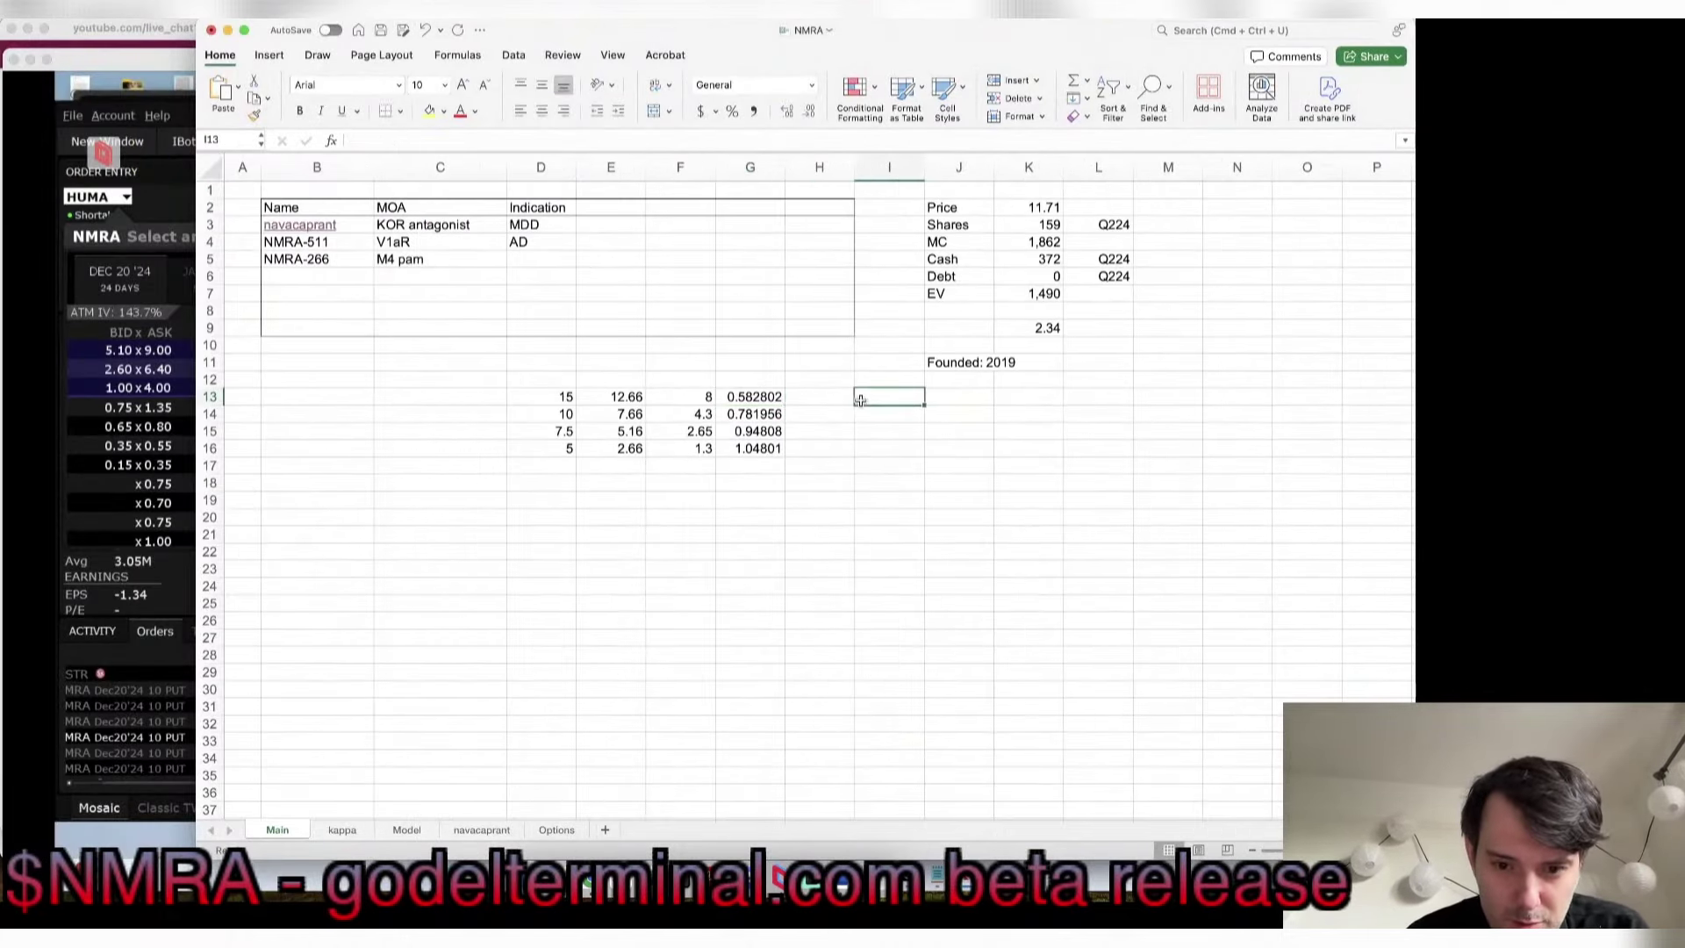
pyautogui.press('Left')
pyautogui.press('Left')
pyautogui.press('Left')
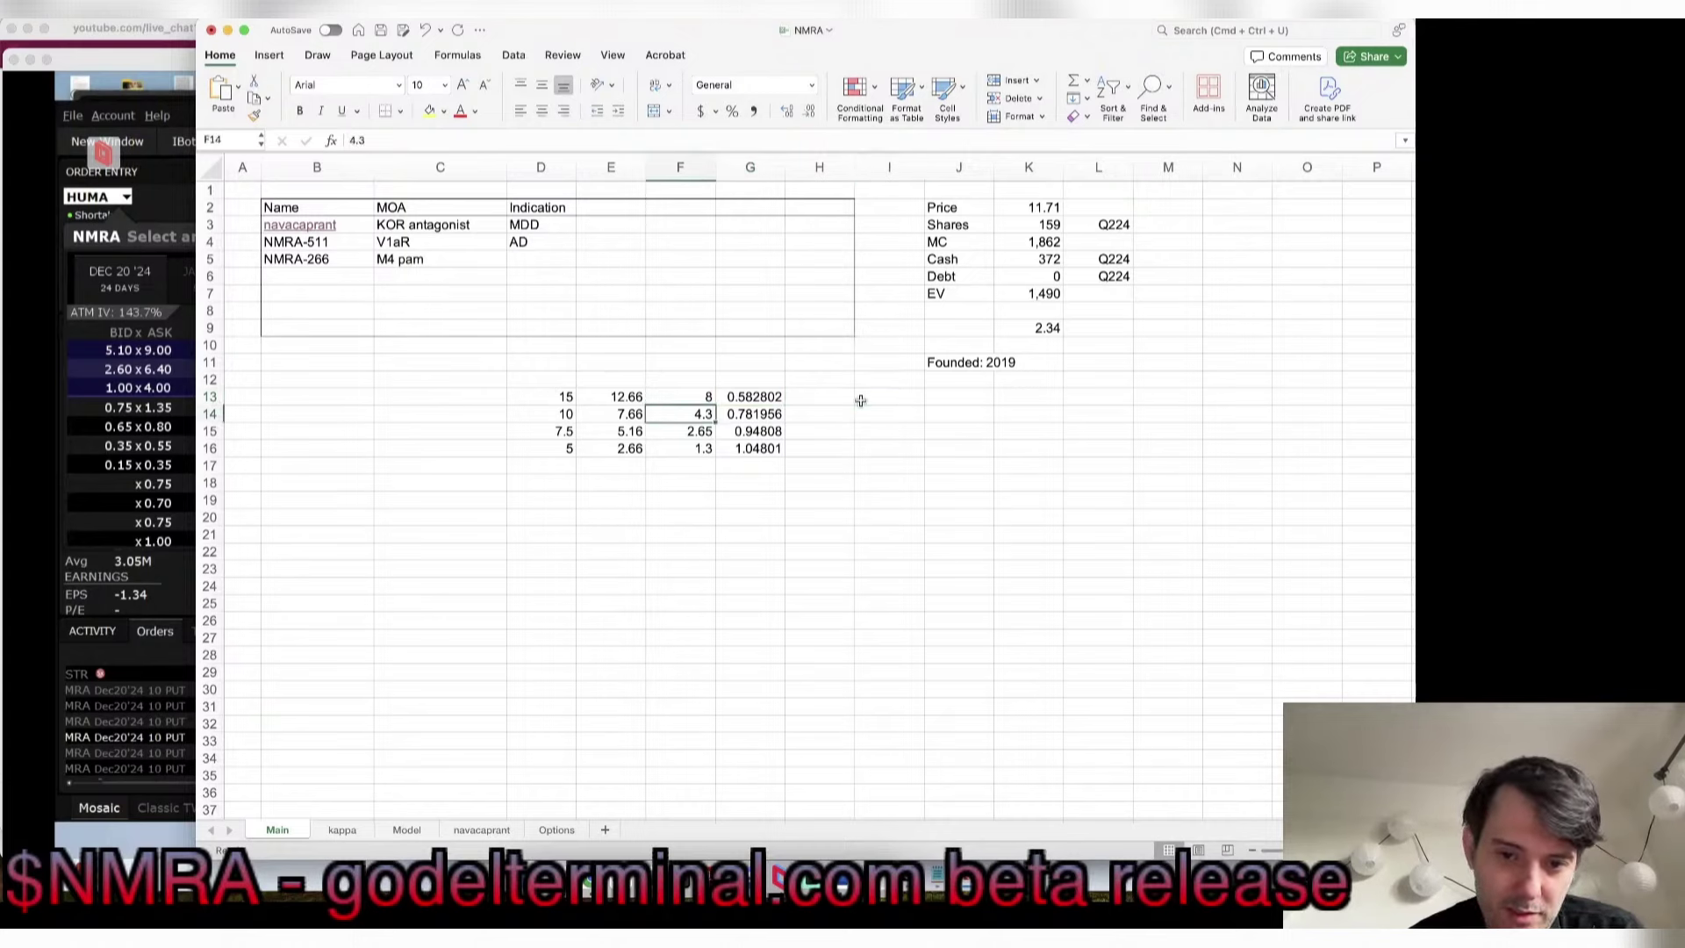
pyautogui.press('Right')
pyautogui.hotkey('shift', 'Down')
pyautogui.hotkey('shift', 'Down')
pyautogui.hotkey('shift', 'Down')
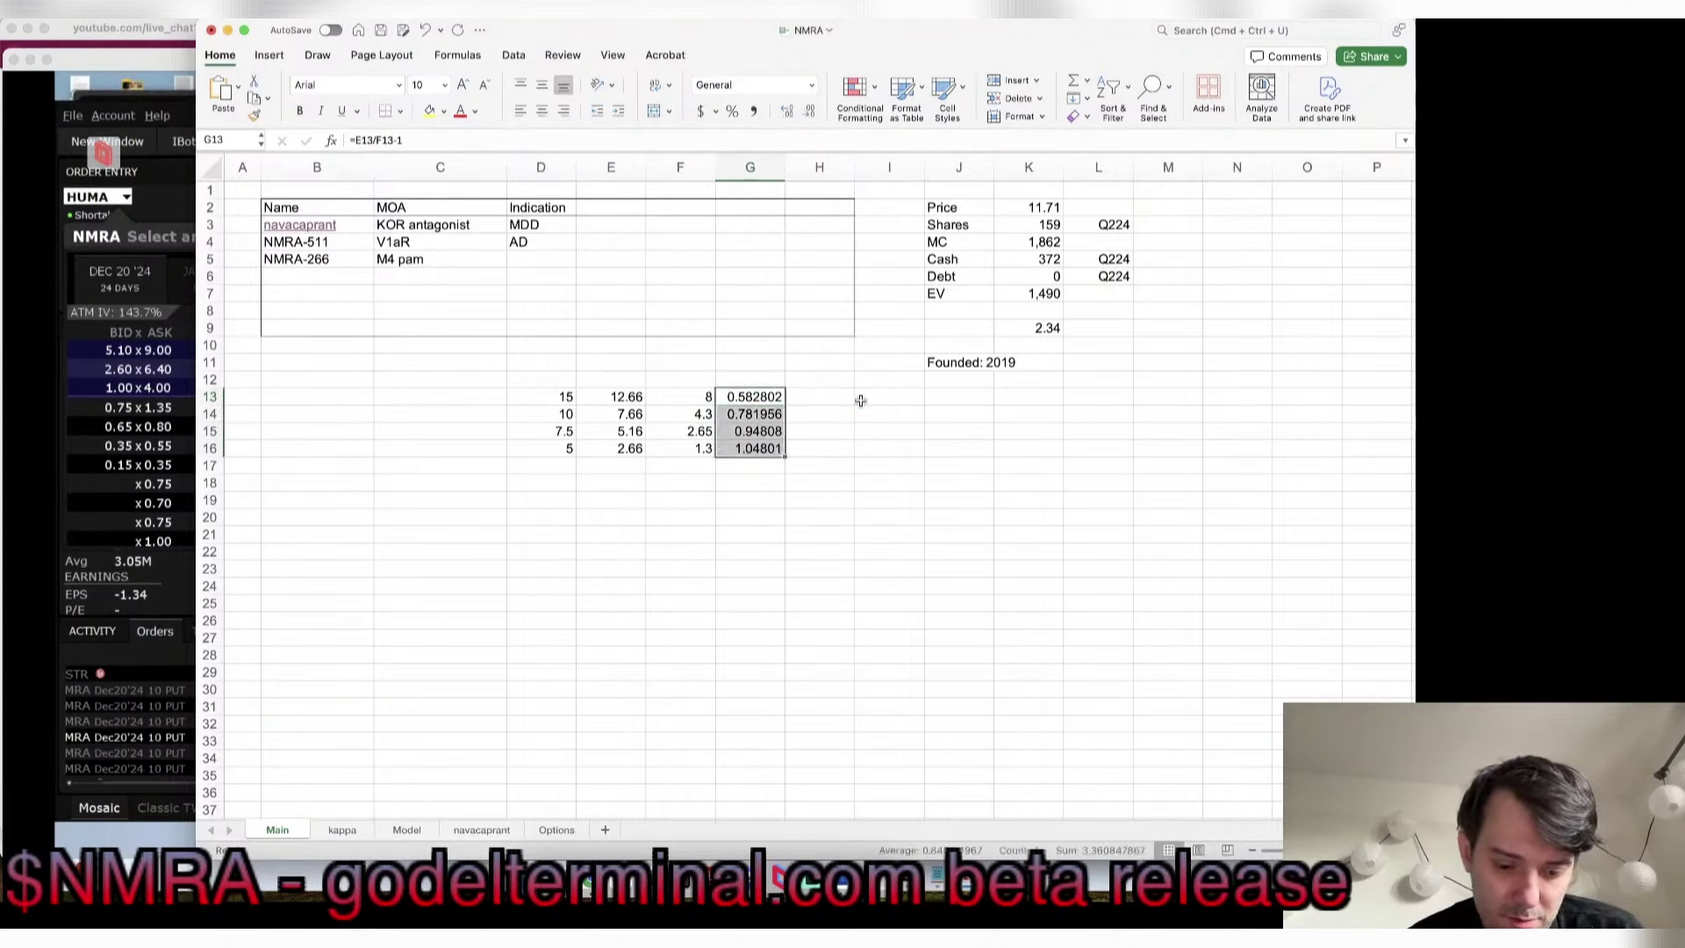
pyautogui.hotkey('ctrl', 'shift', '5')
pyautogui.press('Right')
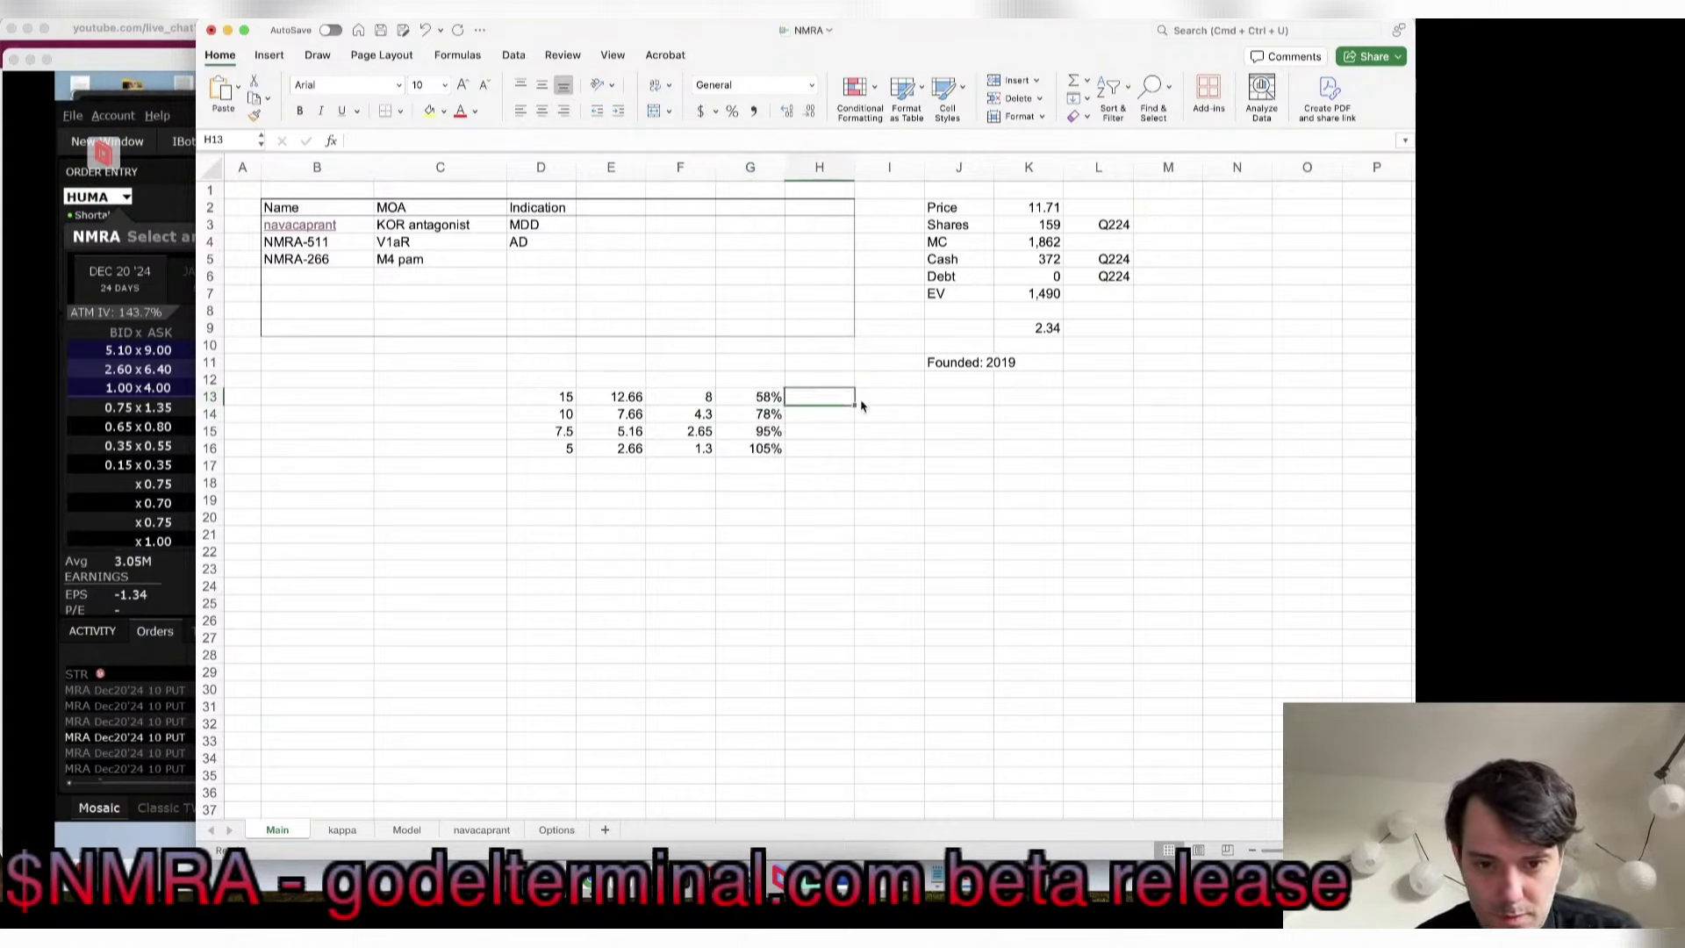
# Step: Format the values in E13:F16 as numbers with two decimals and select the empty cell I13
pyautogui.press('Left')
pyautogui.press('Left')
pyautogui.press('Left')
pyautogui.hotkey('shift', 'Right')
pyautogui.hotkey('shift', 'Down')
pyautogui.hotkey('shift', 'Down')
pyautogui.hotkey('shift', 'Down')
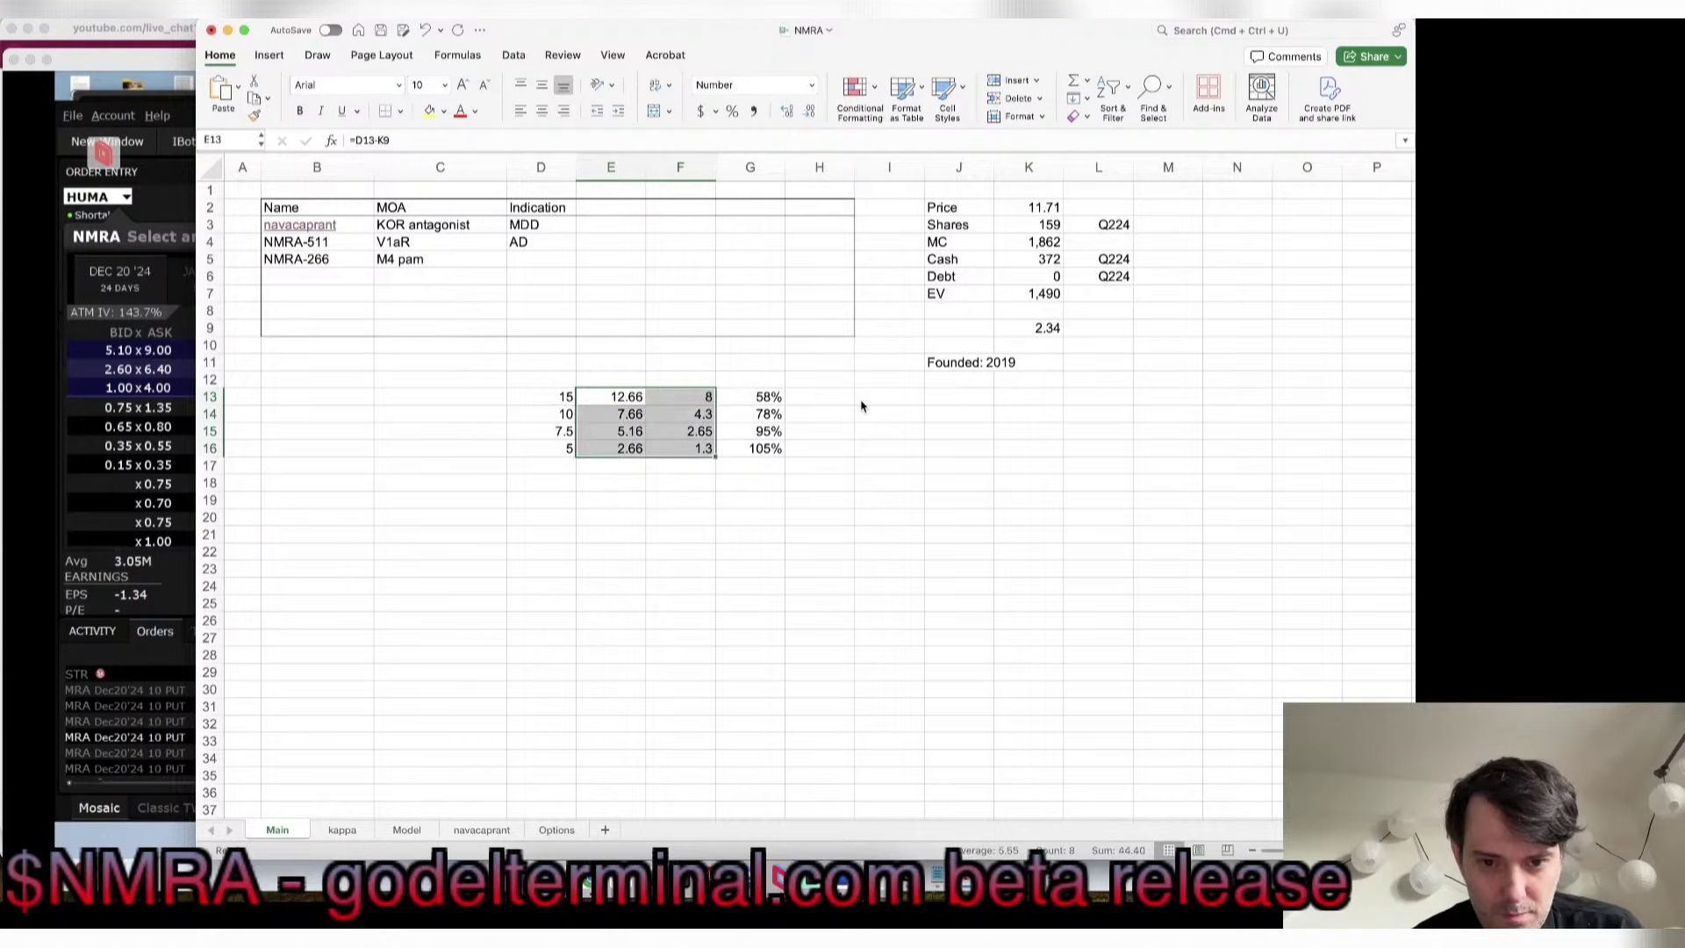
pyautogui.hotkey('ctrl', 'shift', '1')
pyautogui.press('Right')
pyautogui.press('Right')
pyautogui.press('Right')
pyautogui.press('Right')
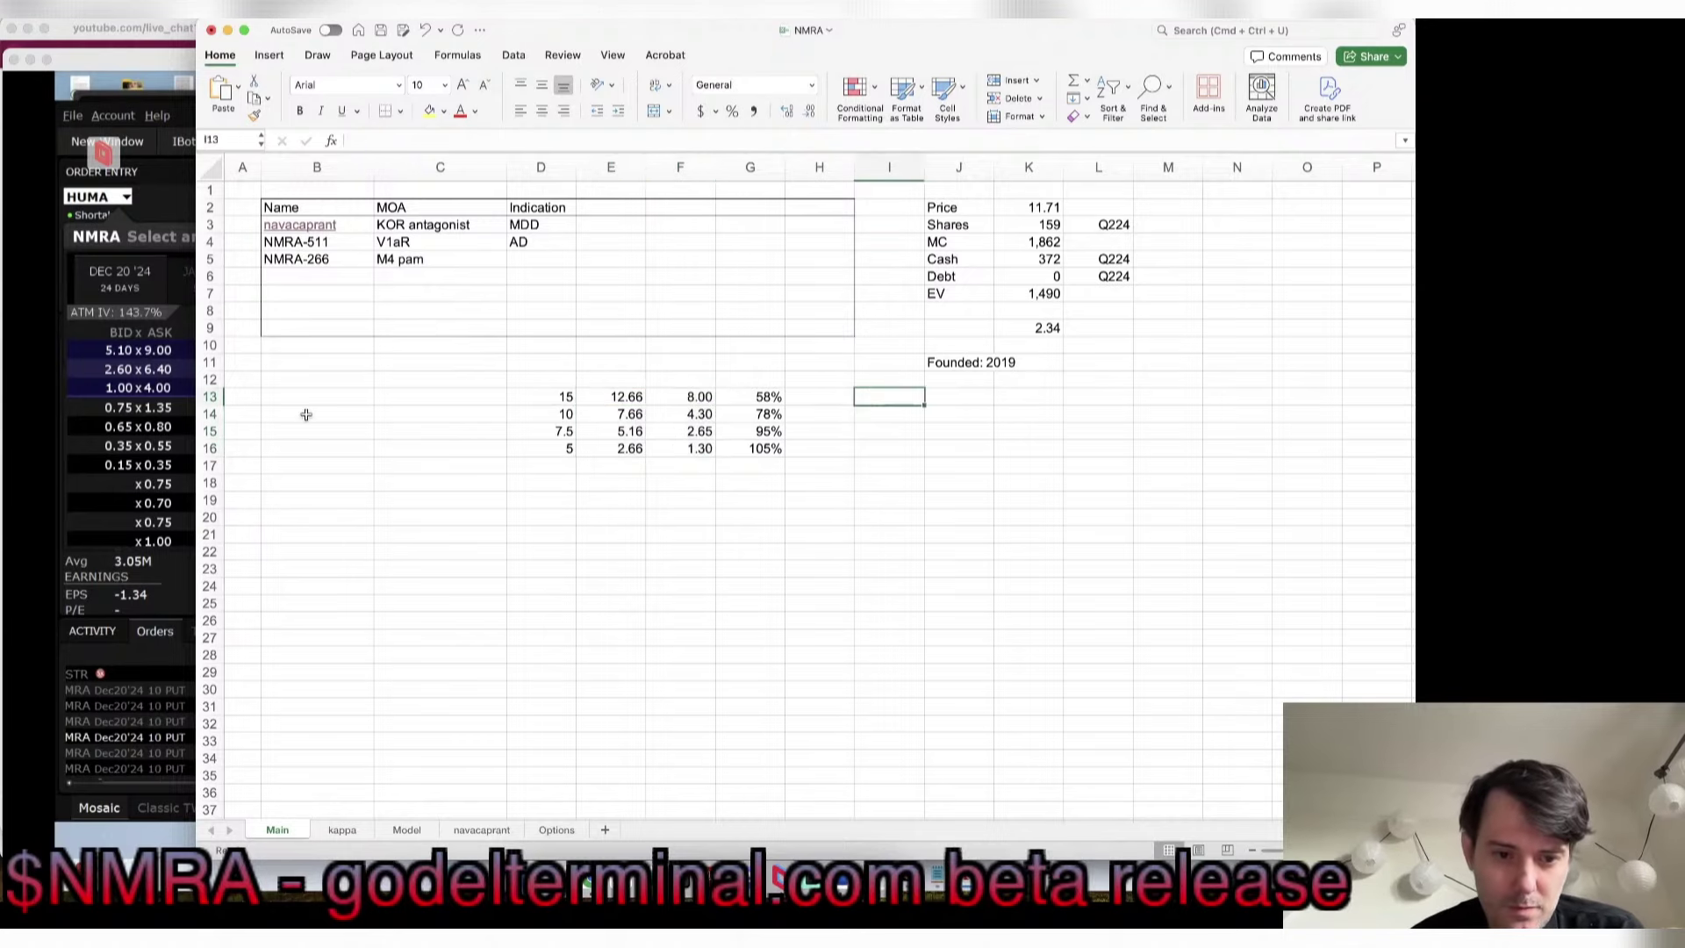
# Step: Switch to Interactive Brokers and load the NMRA Dec20'24 10 put from the option chain to check its quote
pyautogui.click(151, 392)
pyautogui.click(151, 393)
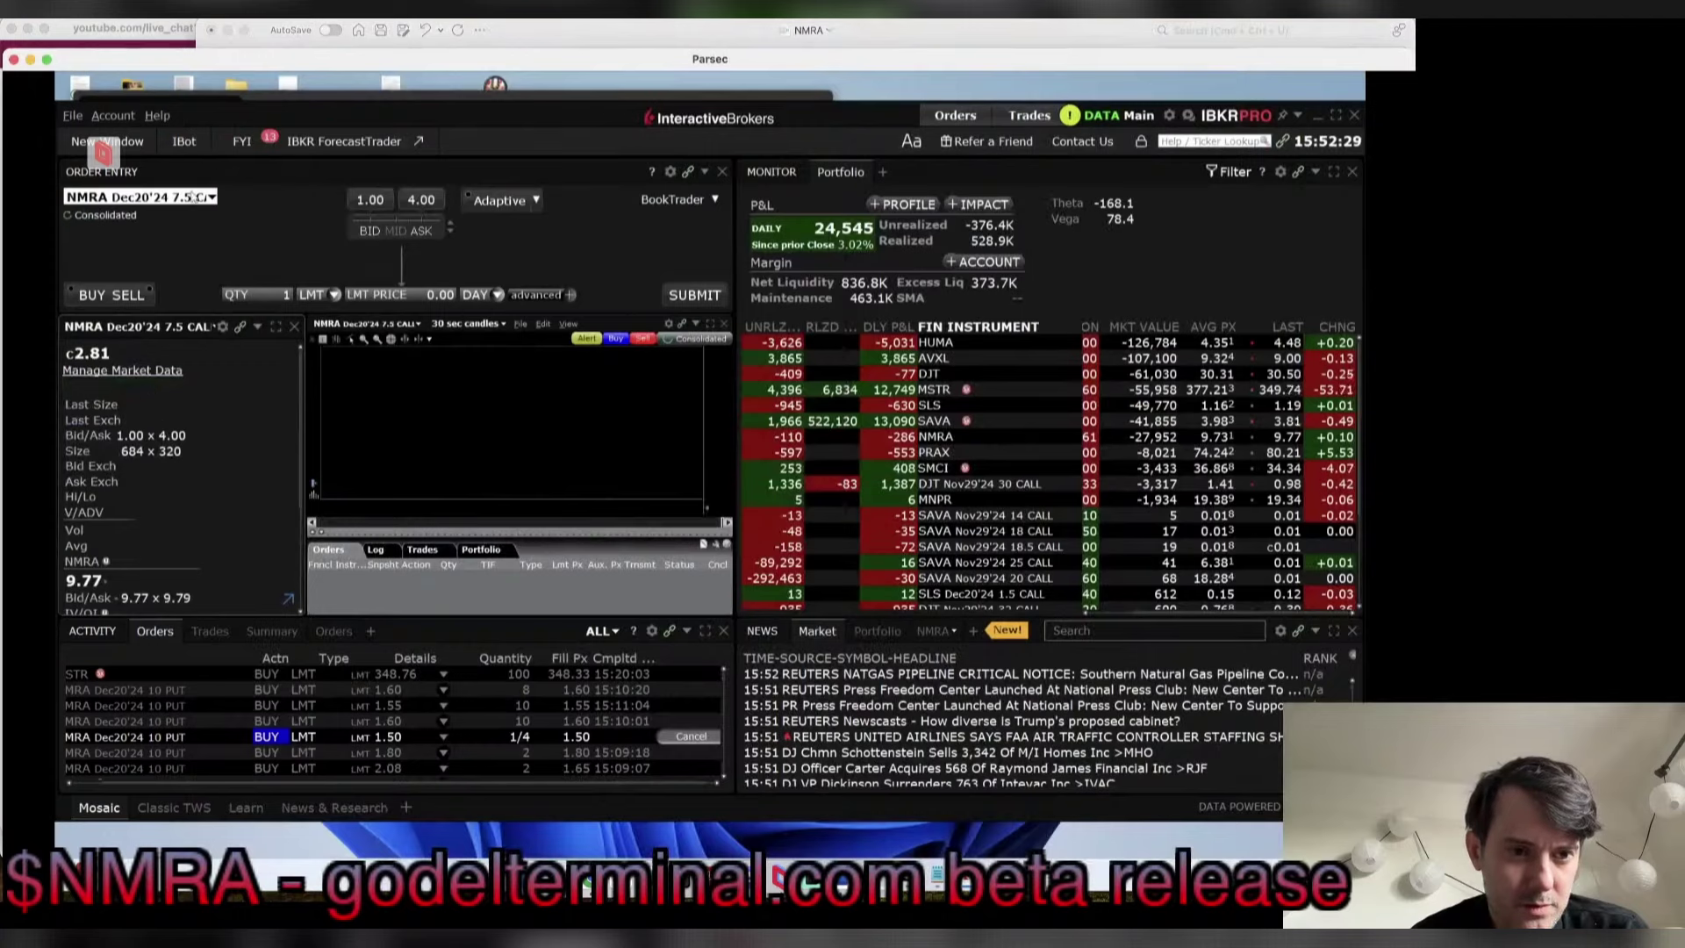
pyautogui.click(156, 202)
pyautogui.write('NMRA')
pyautogui.press('Return')
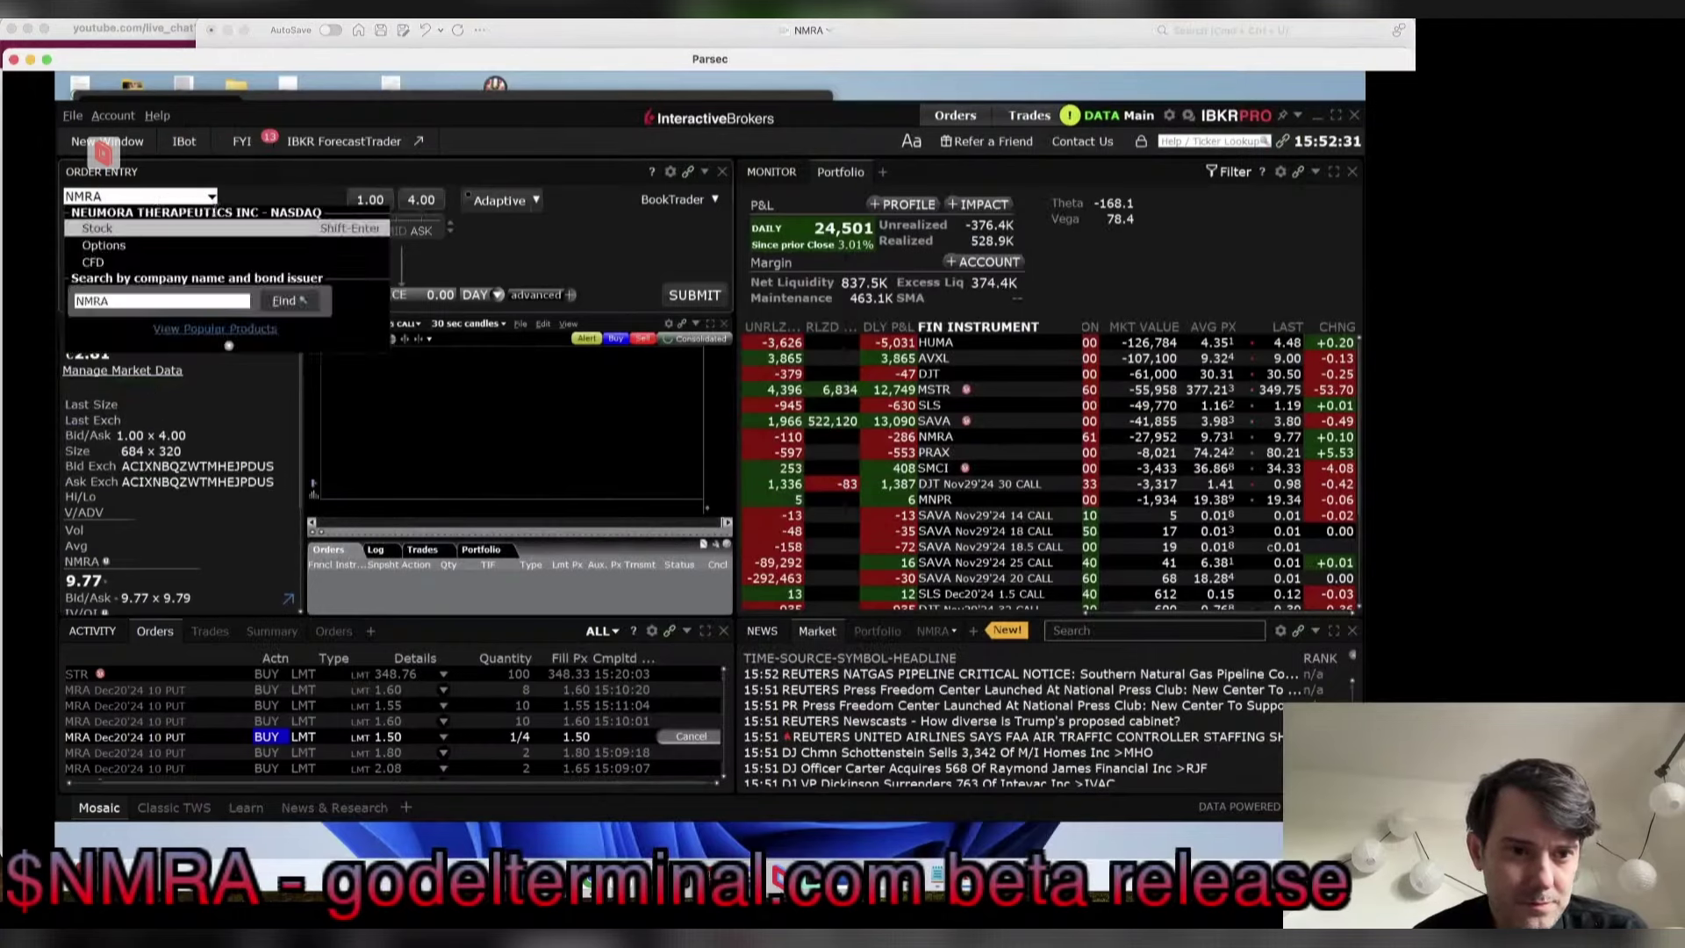
pyautogui.click(151, 246)
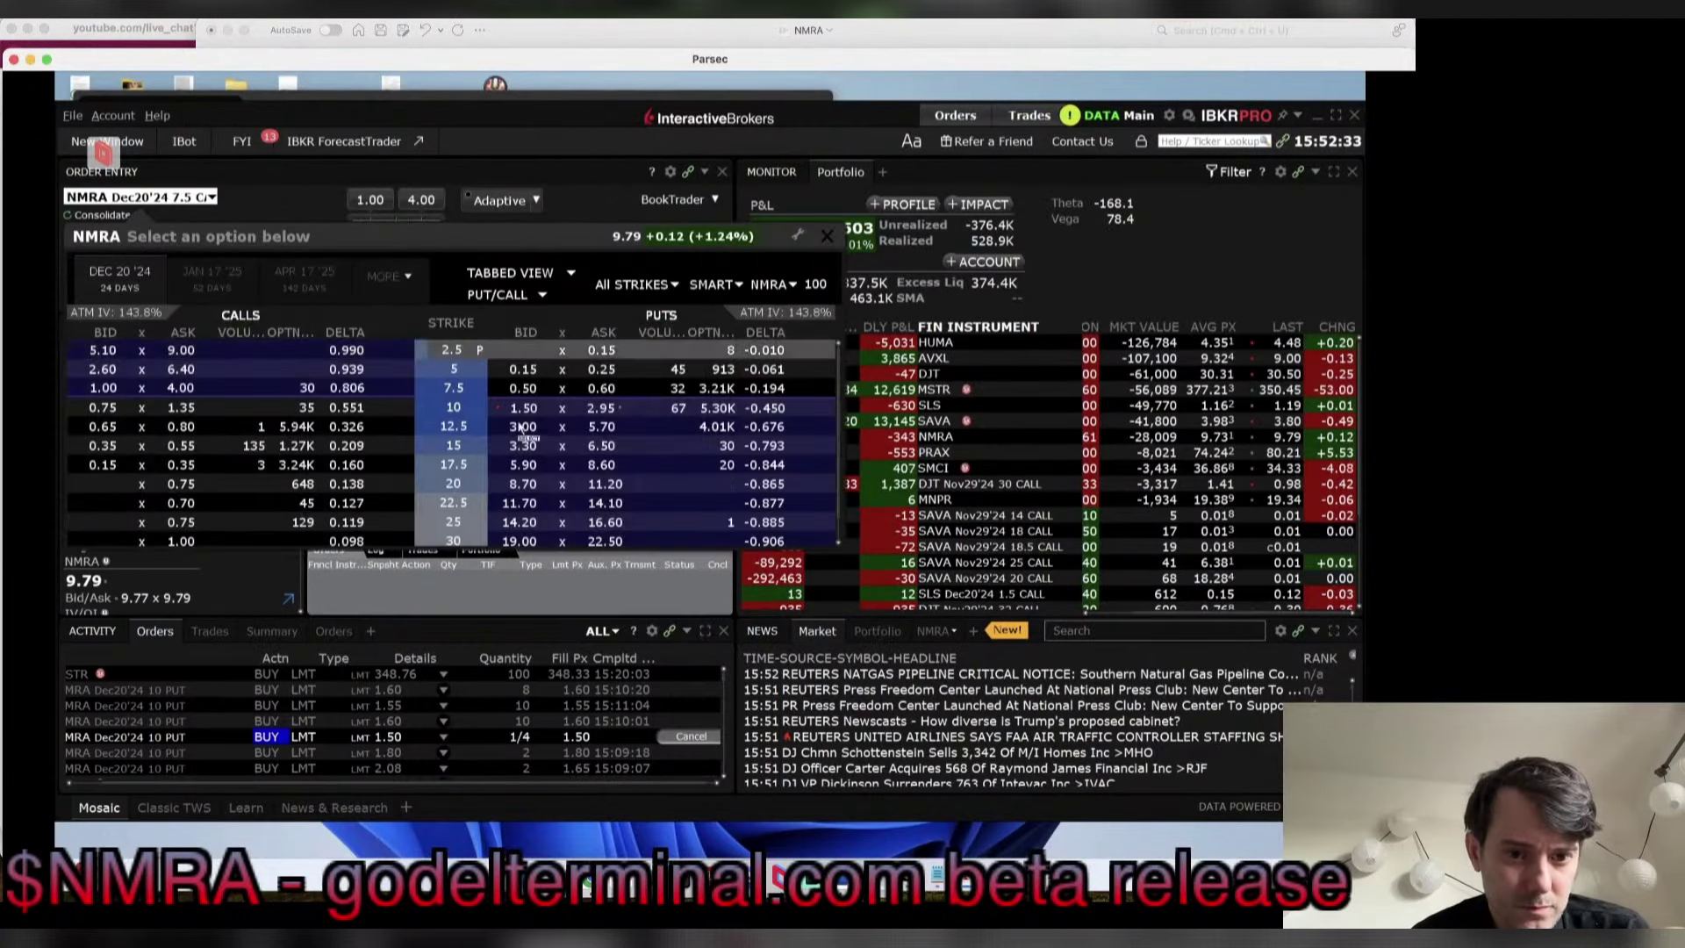
pyautogui.click(572, 409)
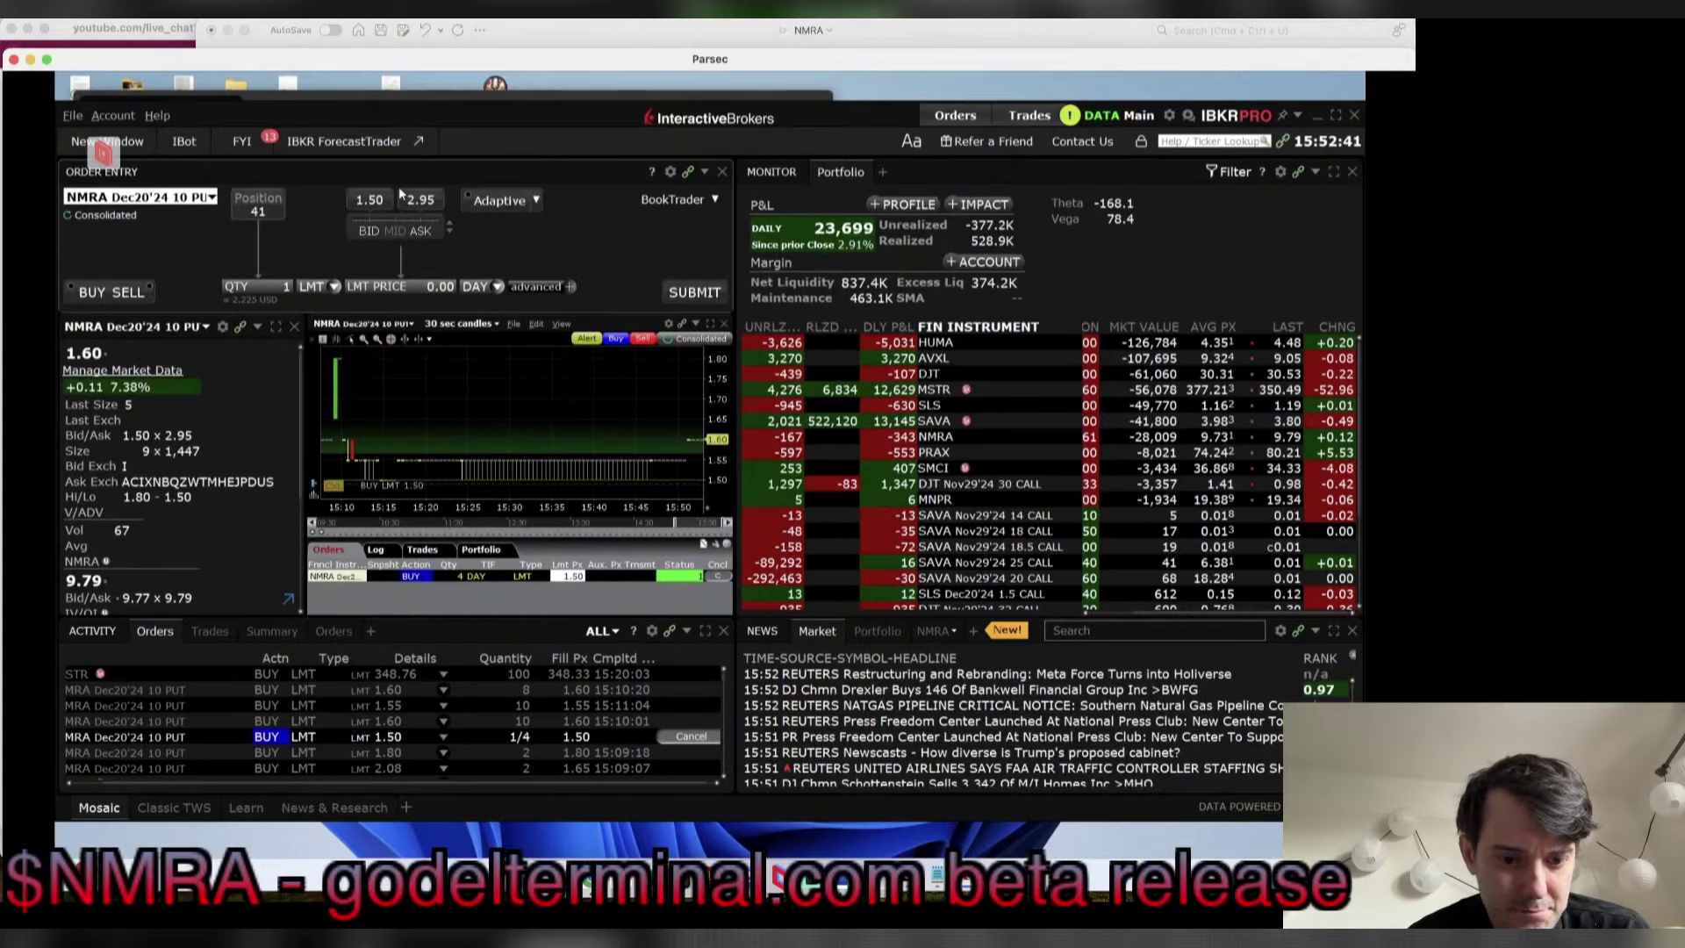
# Step: Switch back to the NMRA workbook and enter the put price 1.60 in I13
pyautogui.press('super+Tab')
pyautogui.write('1.60')
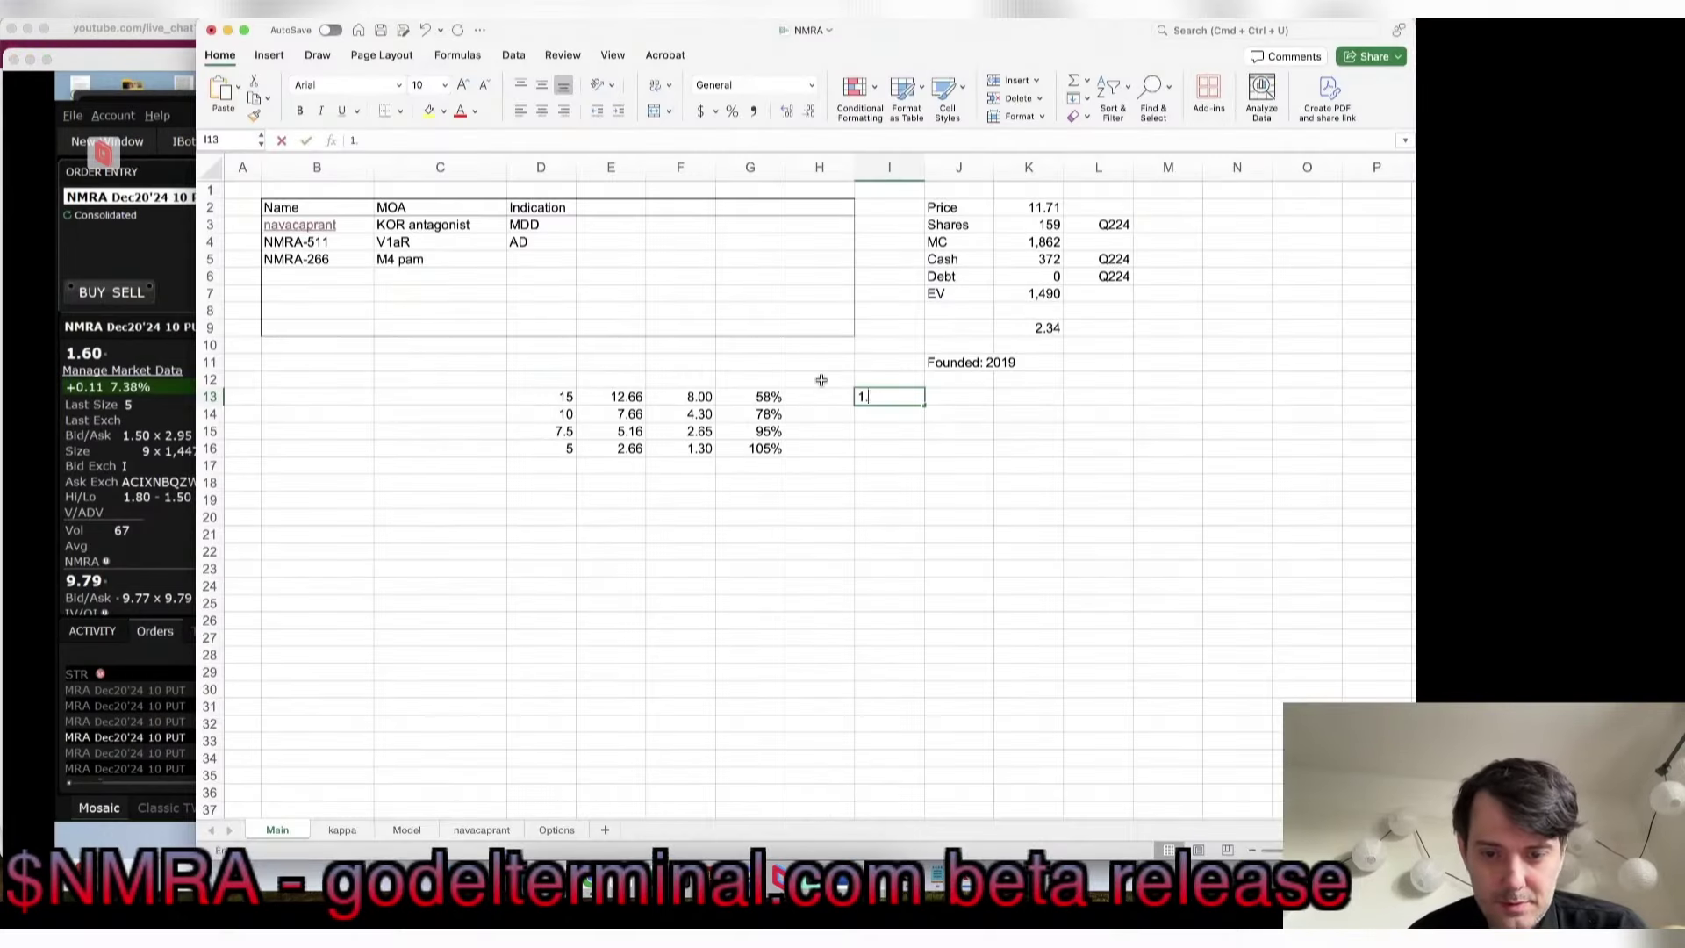
pyautogui.press('Right')
pyautogui.write('=')
pyautogui.press('Left')
pyautogui.write('/')
pyautogui.press('Left')
pyautogui.press('Left')
pyautogui.press('Left')
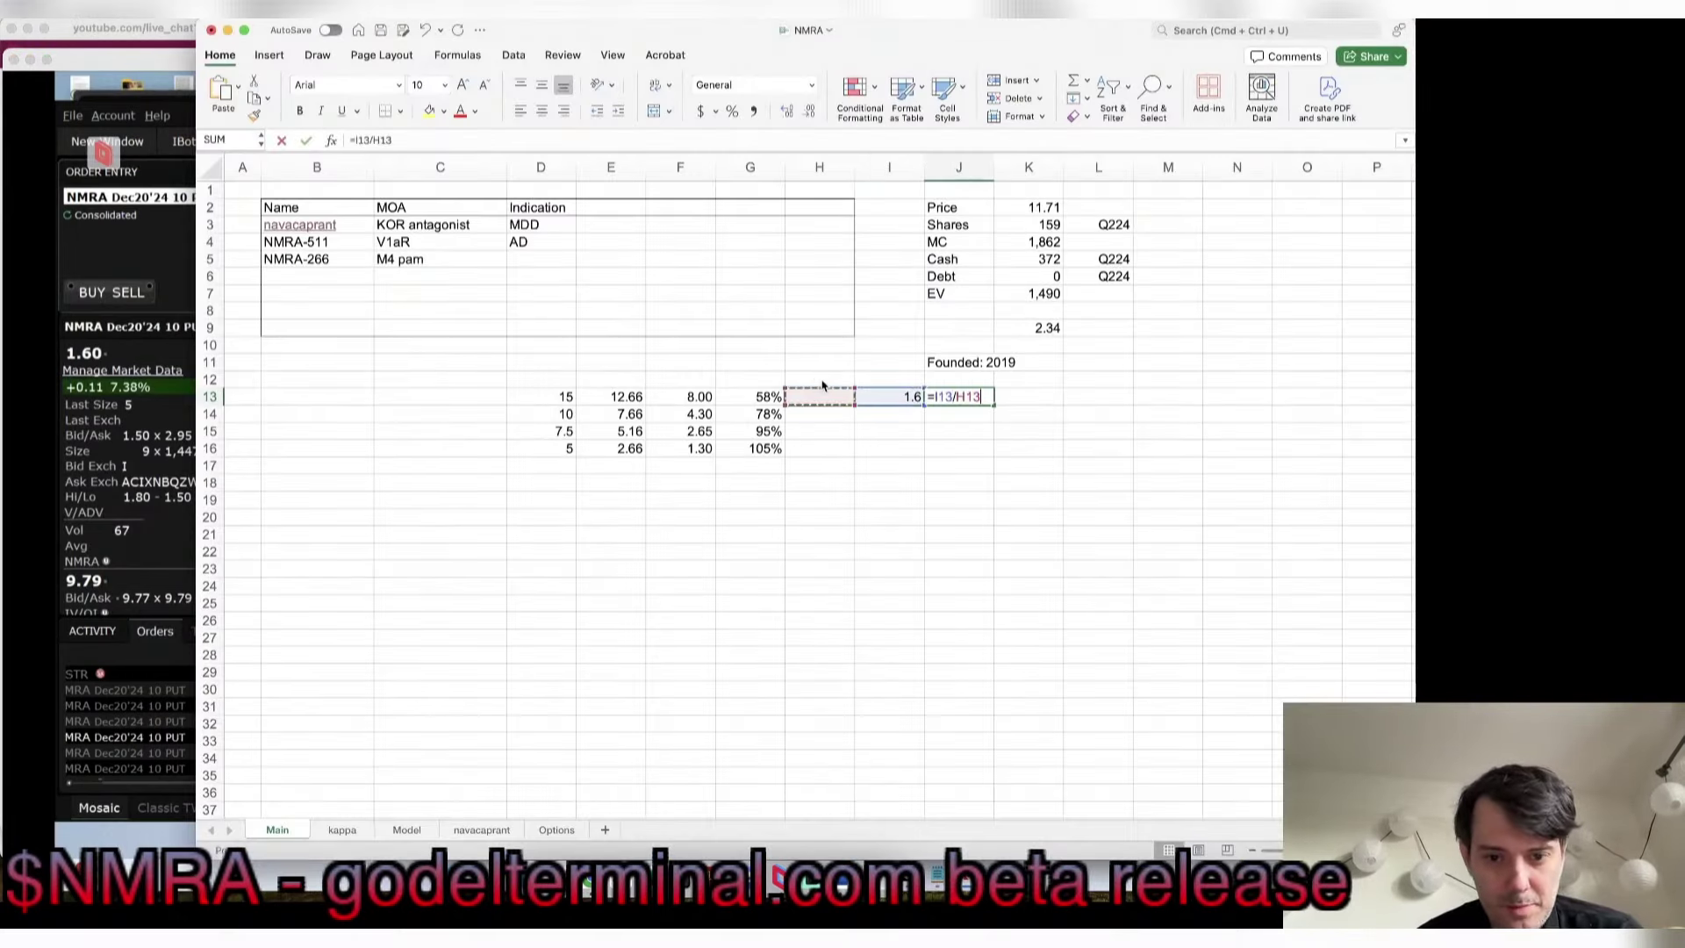
pyautogui.press('Escape')
# Step: Calculate I13 divided by F14 in J13 and format the result as a whole percentage
pyautogui.write('=')
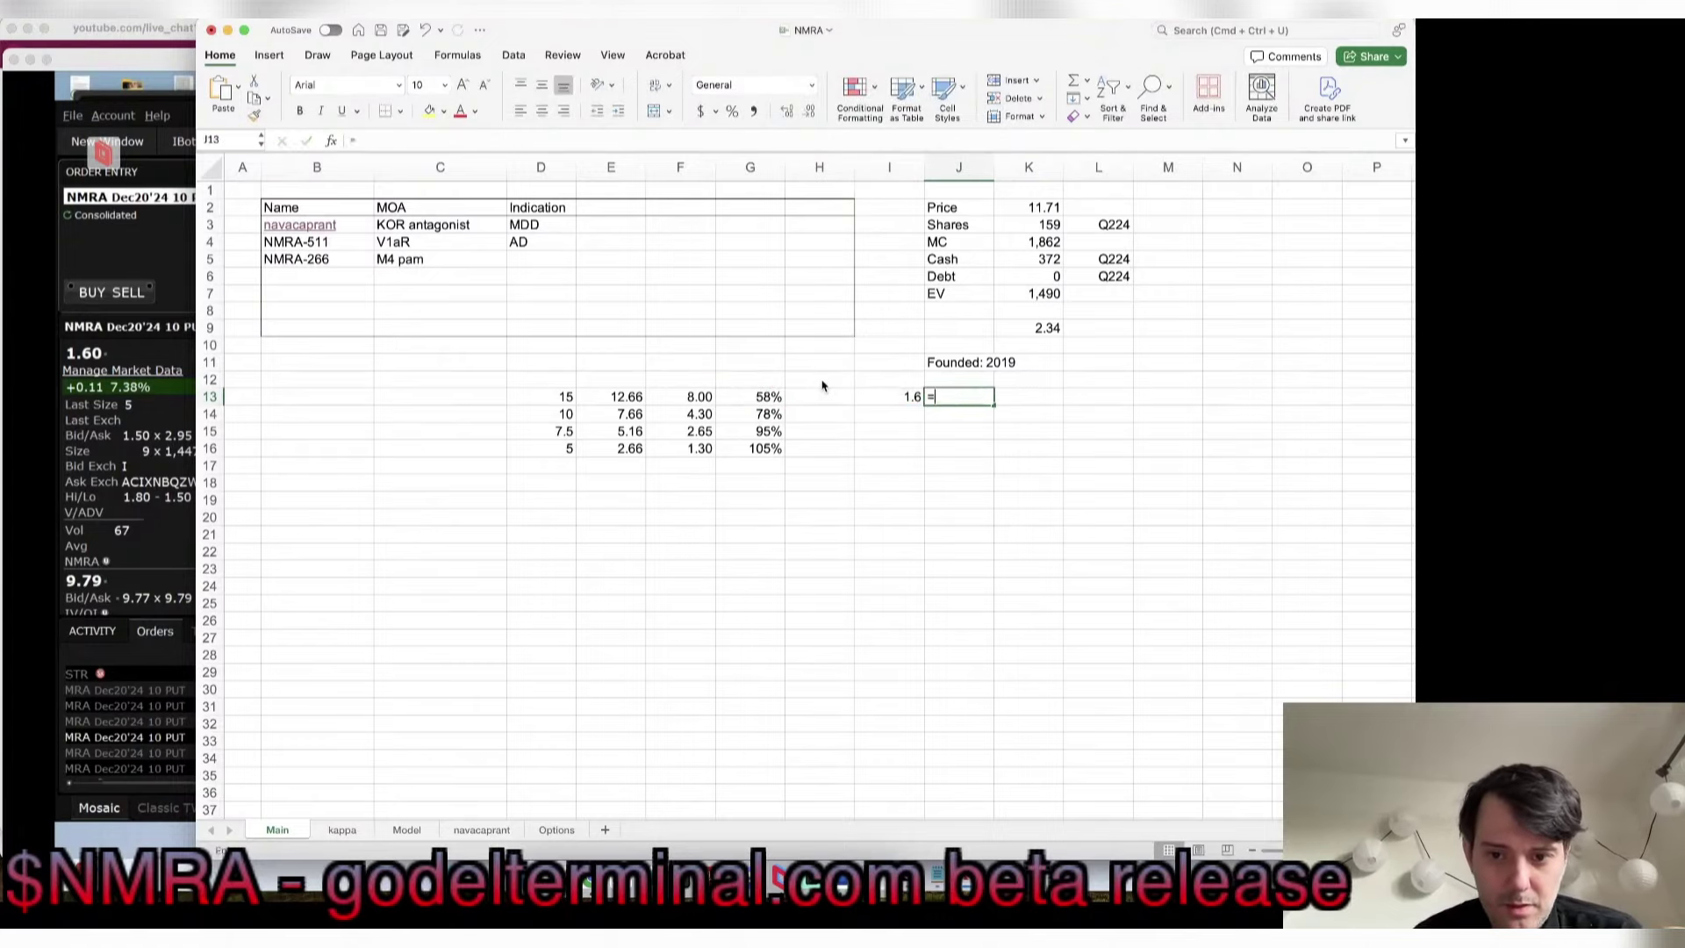
pyautogui.press('Left')
pyautogui.write('/')
pyautogui.press('Down')
pyautogui.press('Down')
pyautogui.press('Left')
pyautogui.press('Left')
pyautogui.press('Left')
pyautogui.press('Down')
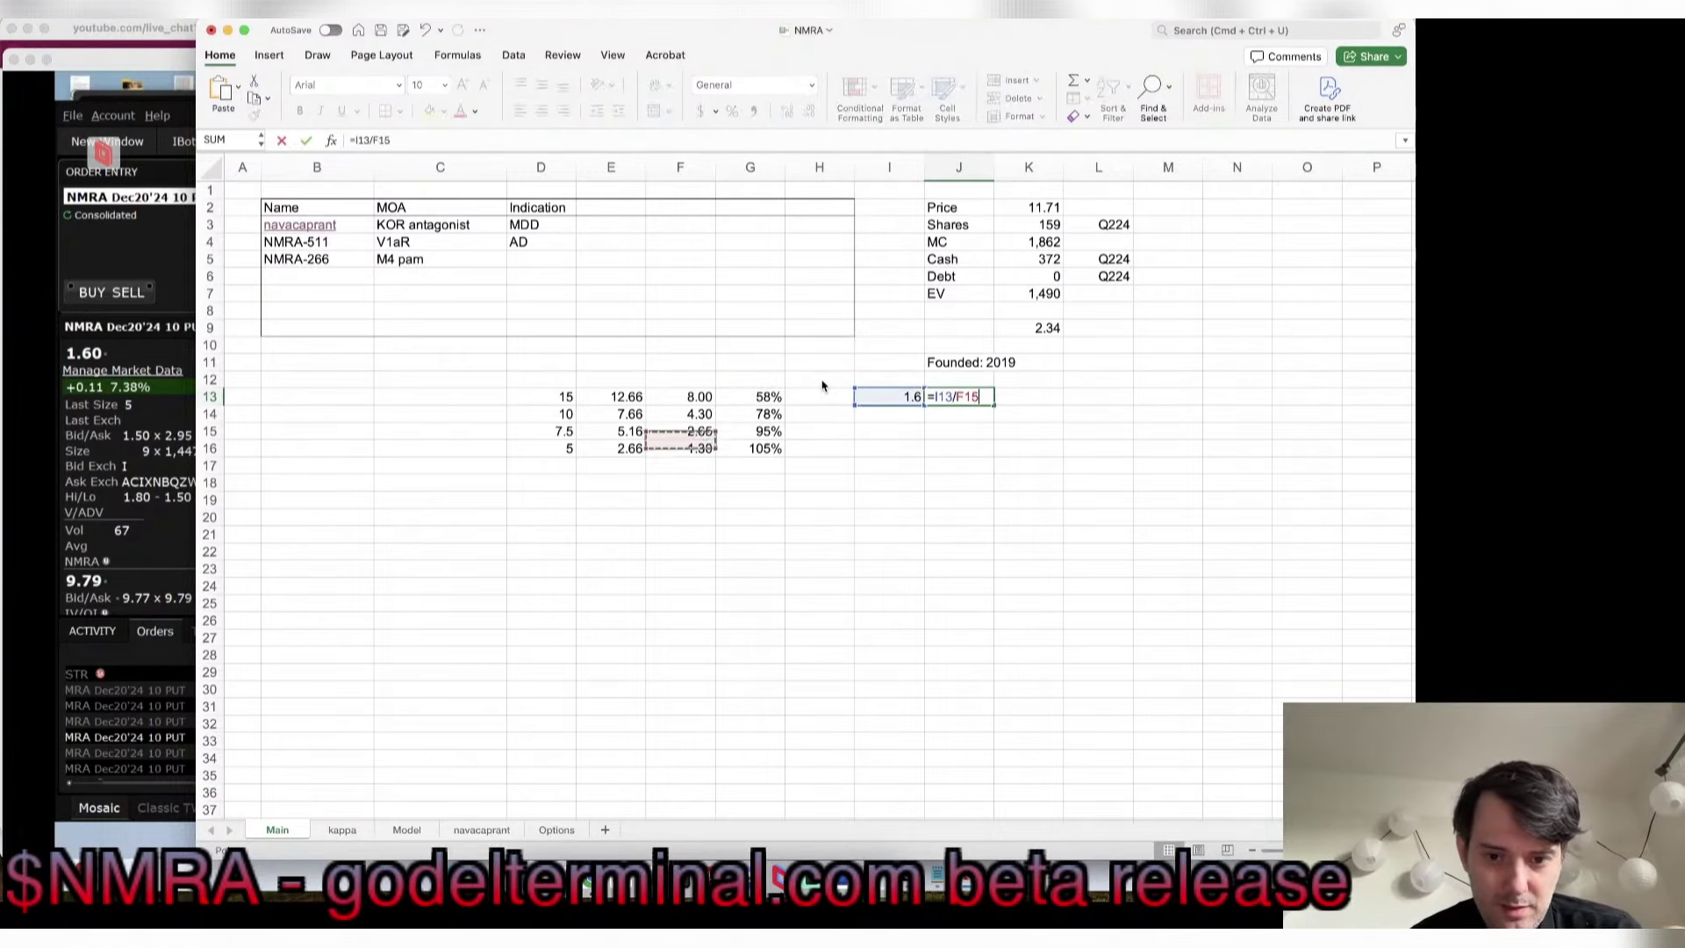
pyautogui.press('Up')
pyautogui.press('Up')
pyautogui.press('Return')
pyautogui.press('Up')
pyautogui.press('Right')
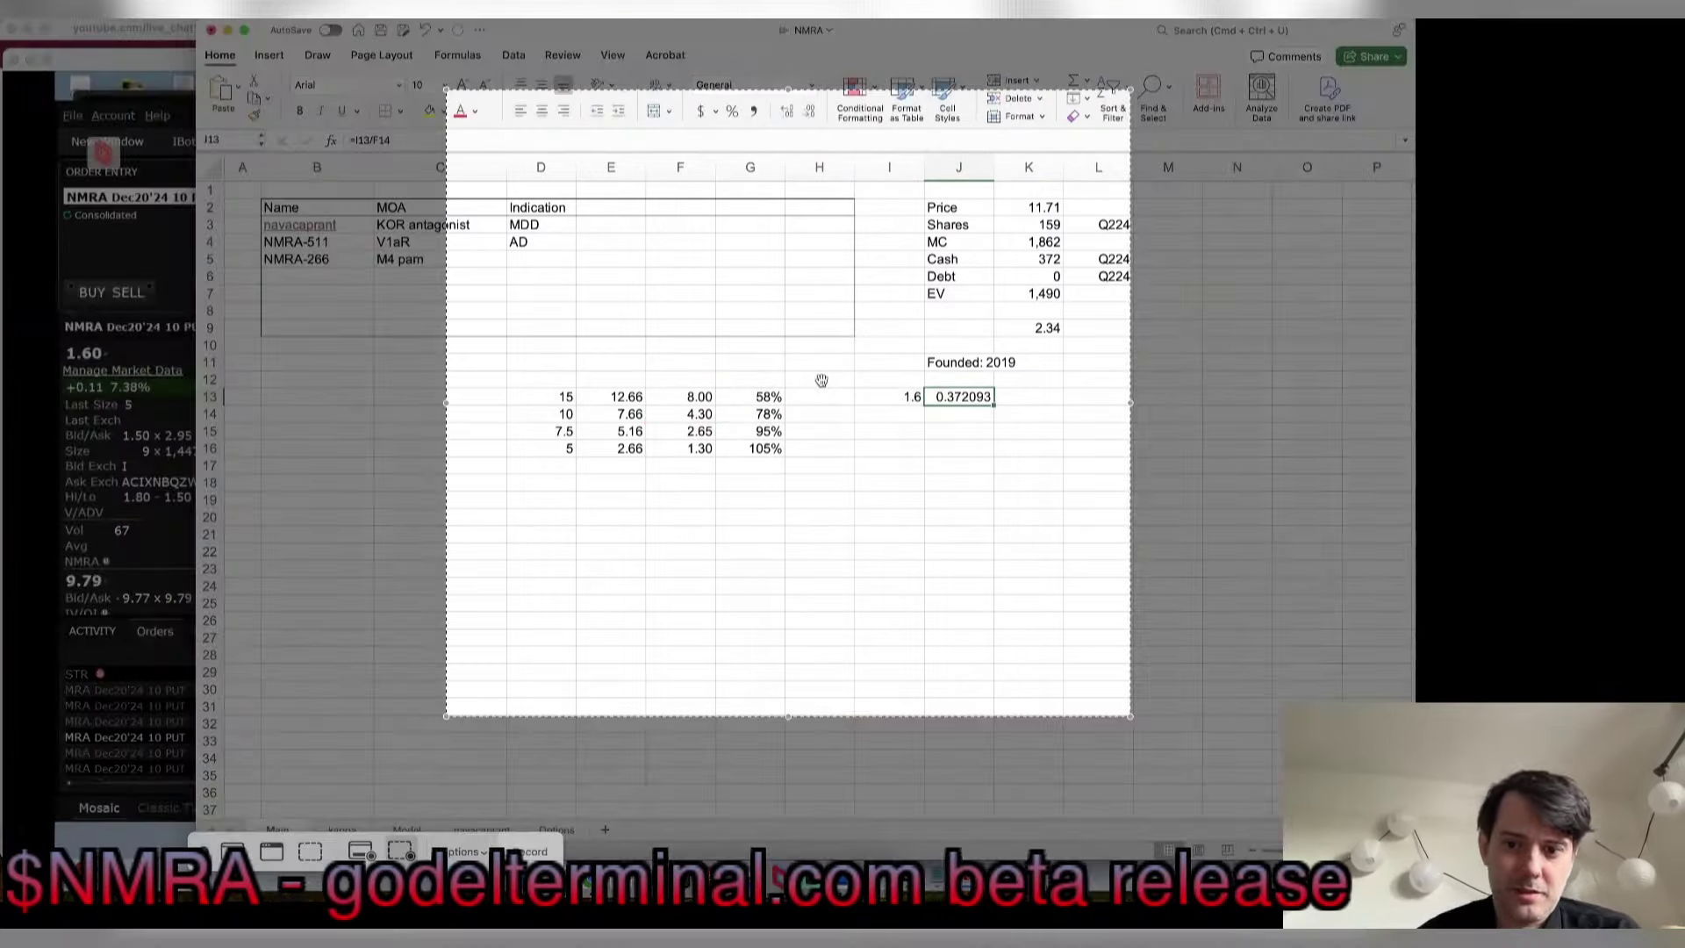
pyautogui.hotkey('ctrl', 'shift', '5')
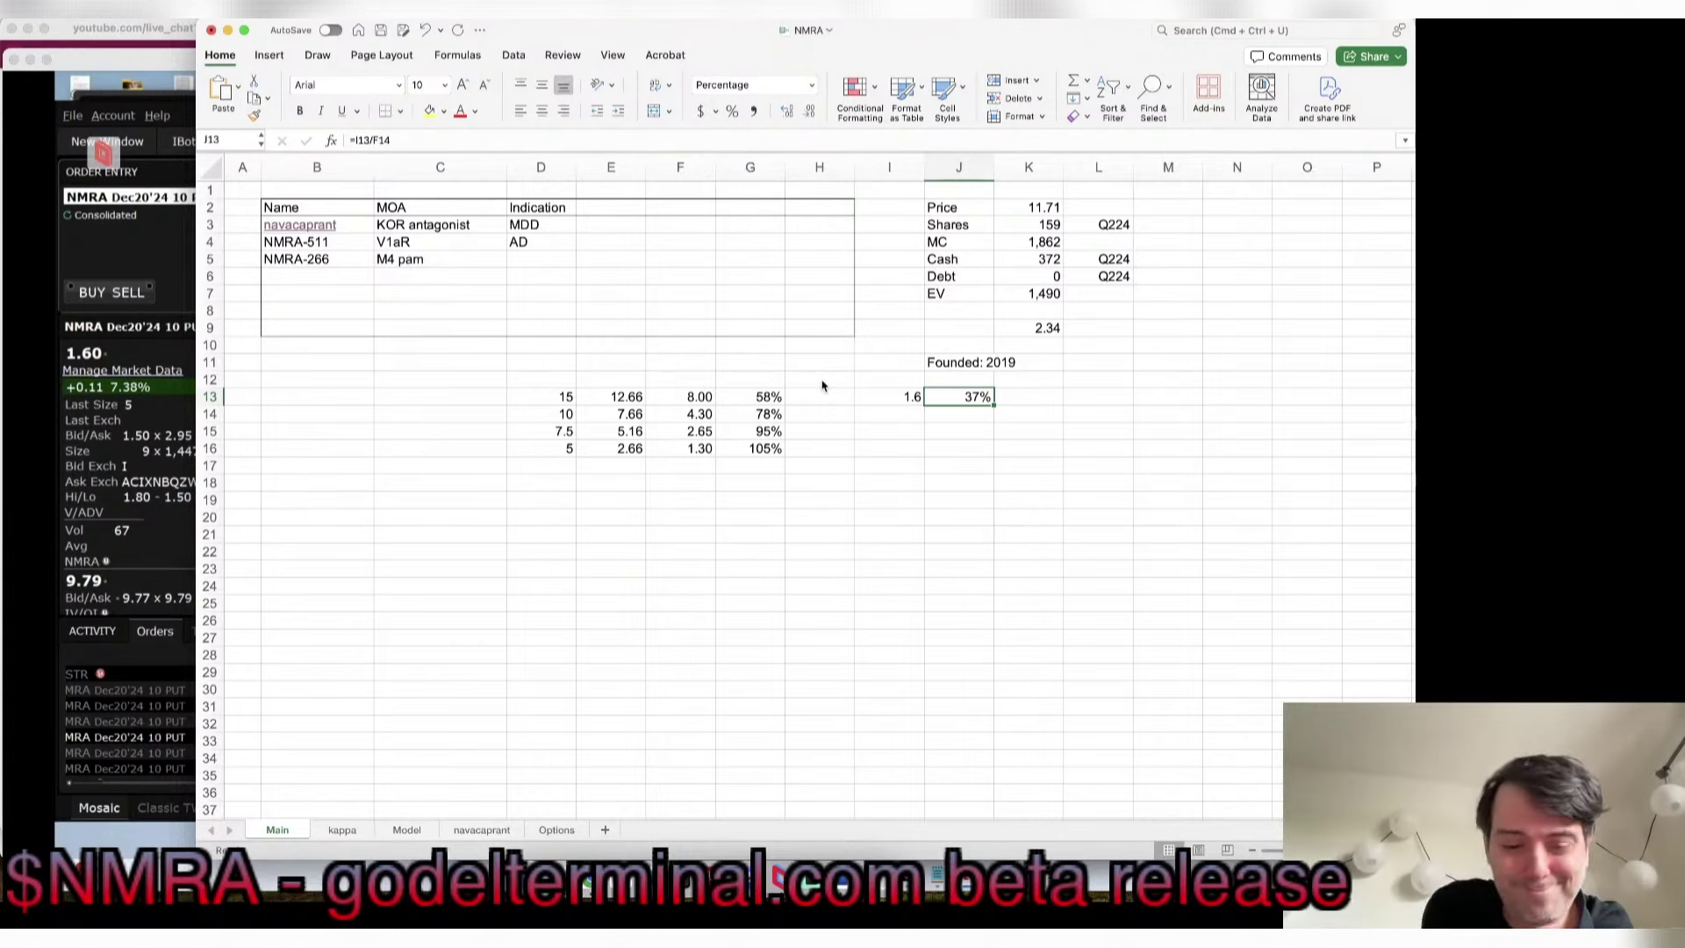
# Step: Switch to Interactive Brokers and load the NMRA Dec20'24 10 call from the option chain into order entry
pyautogui.click(587, 882)
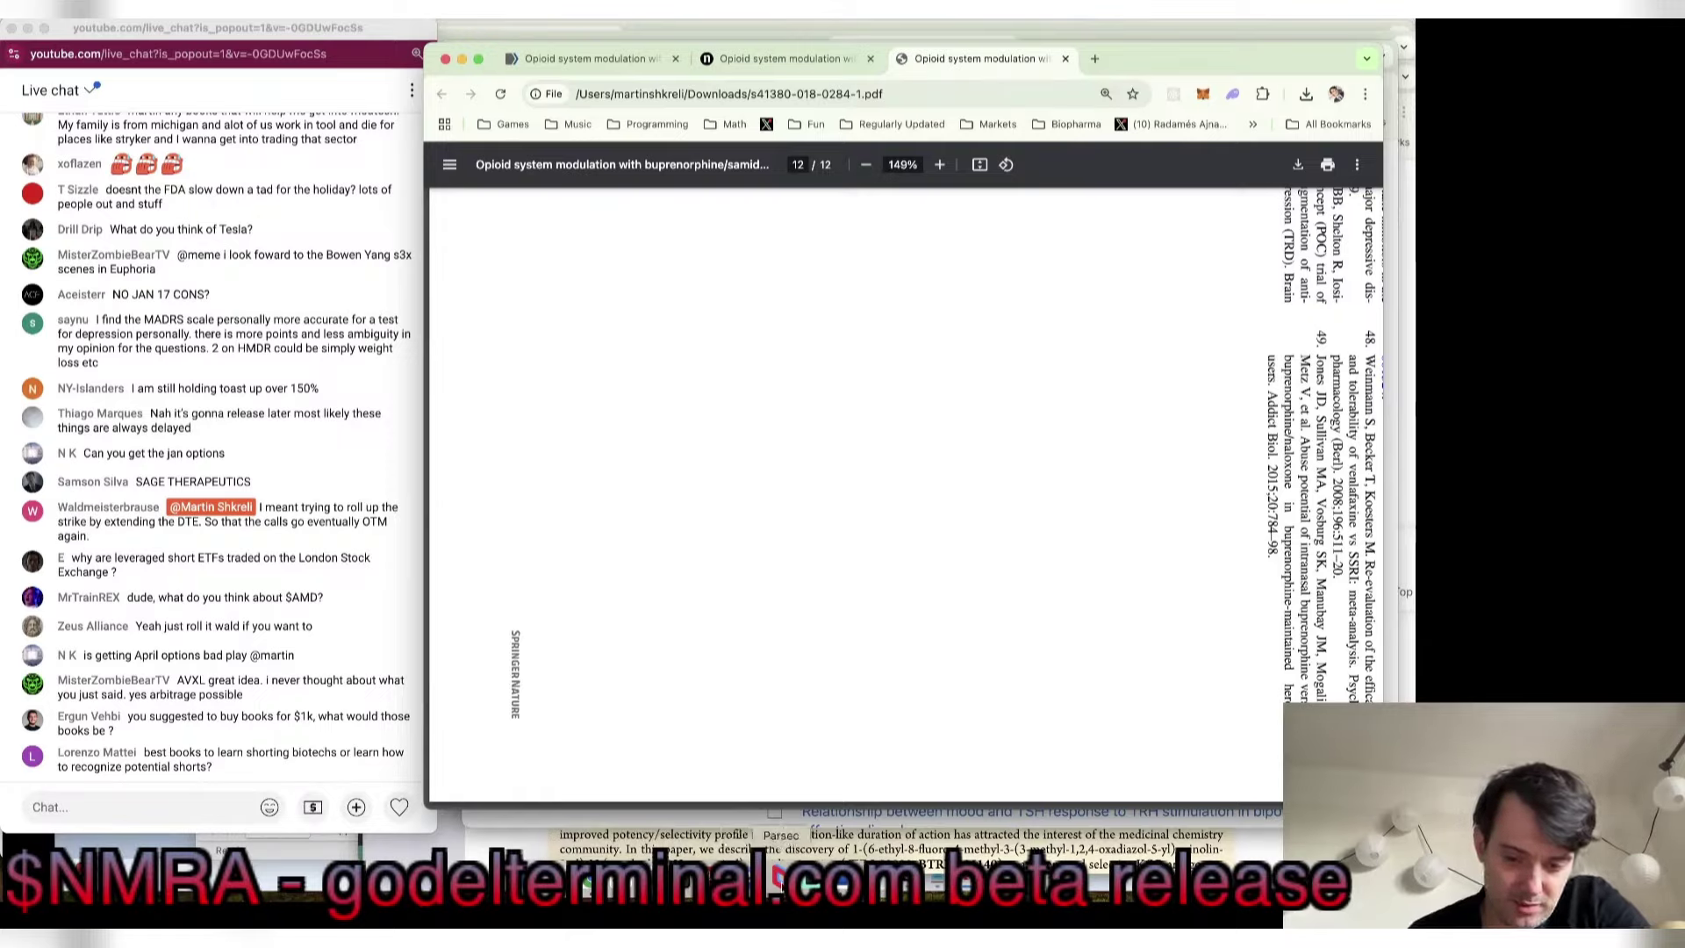
pyautogui.click(779, 876)
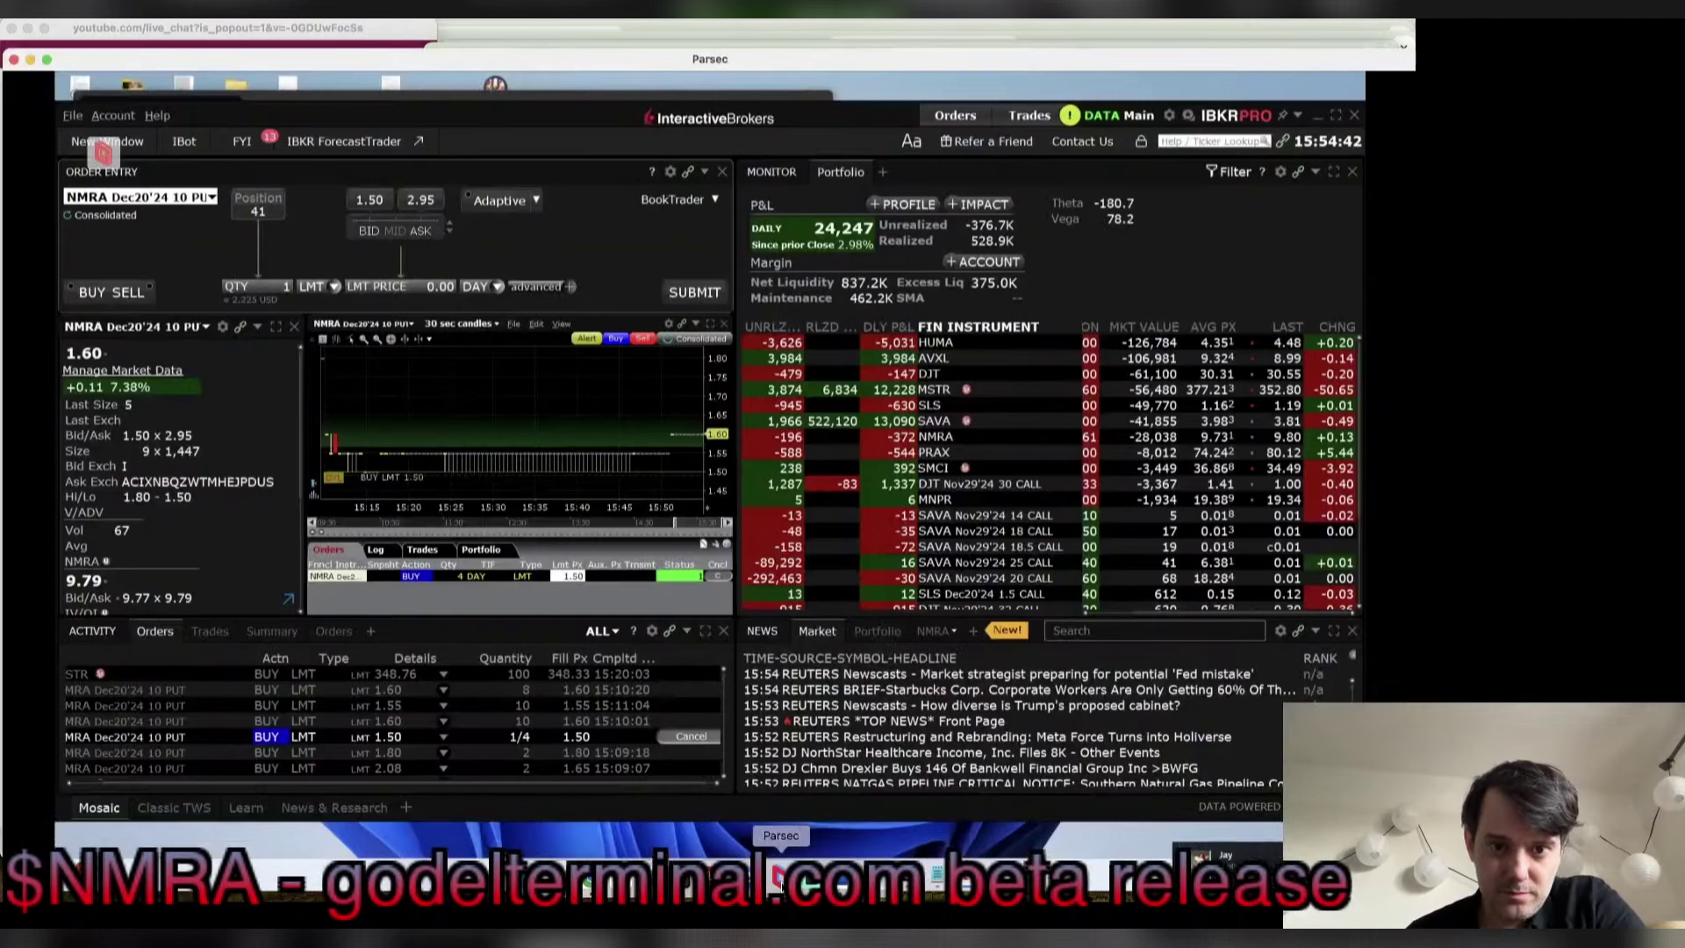
pyautogui.click(131, 195)
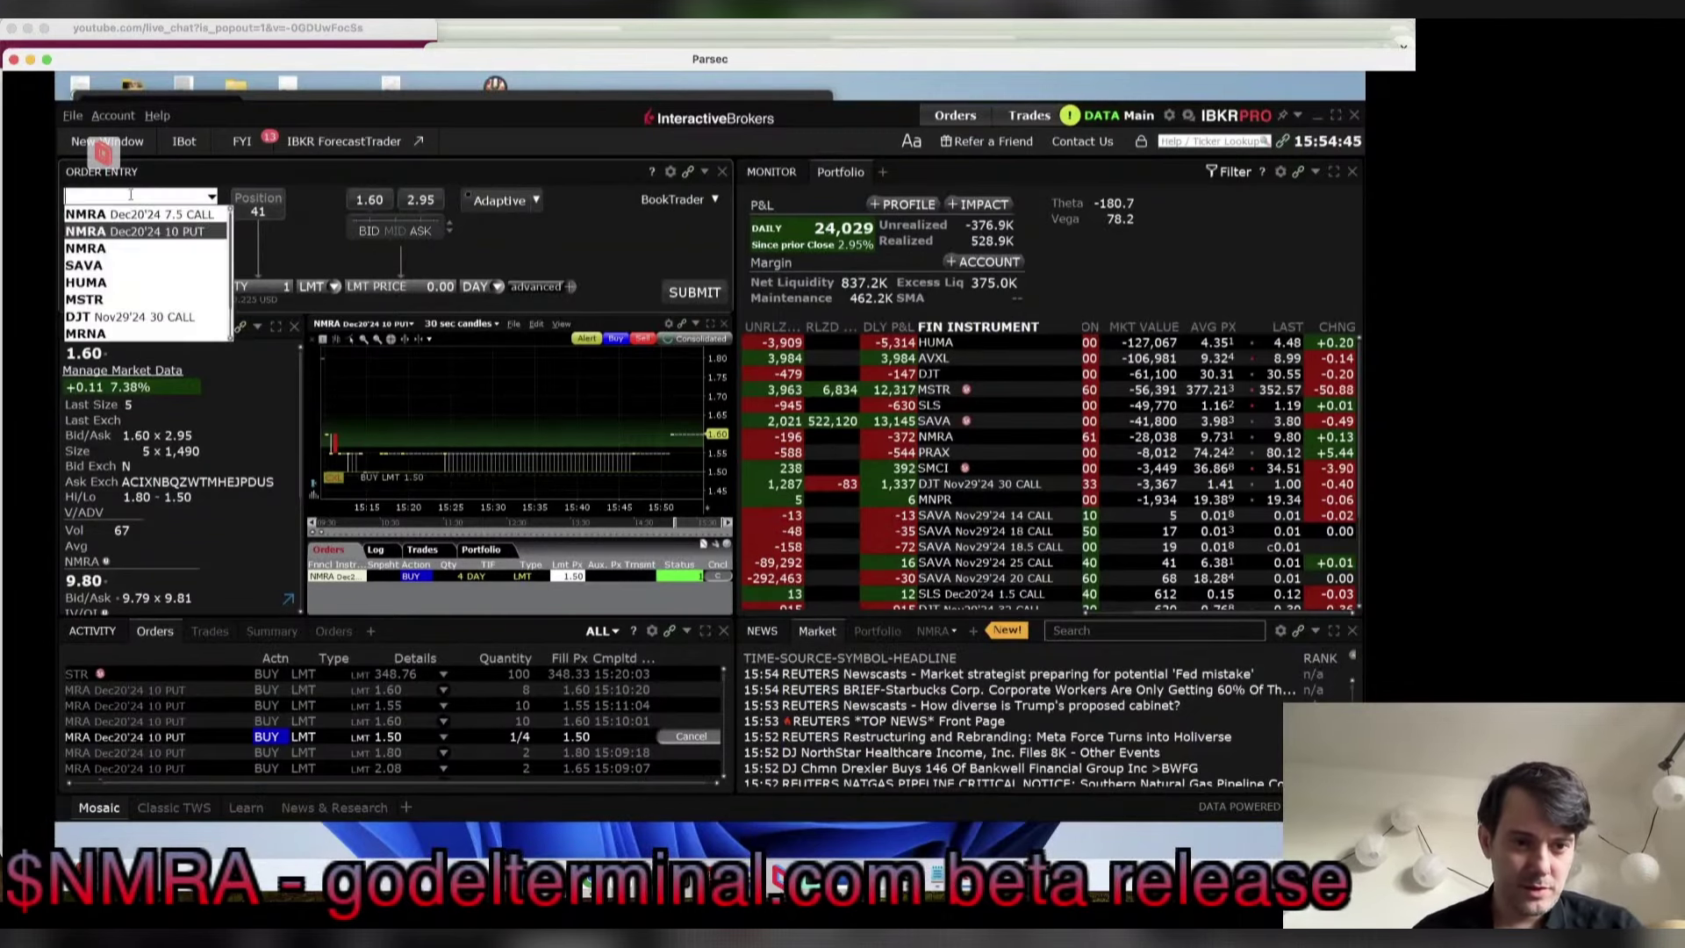
pyautogui.click(110, 246)
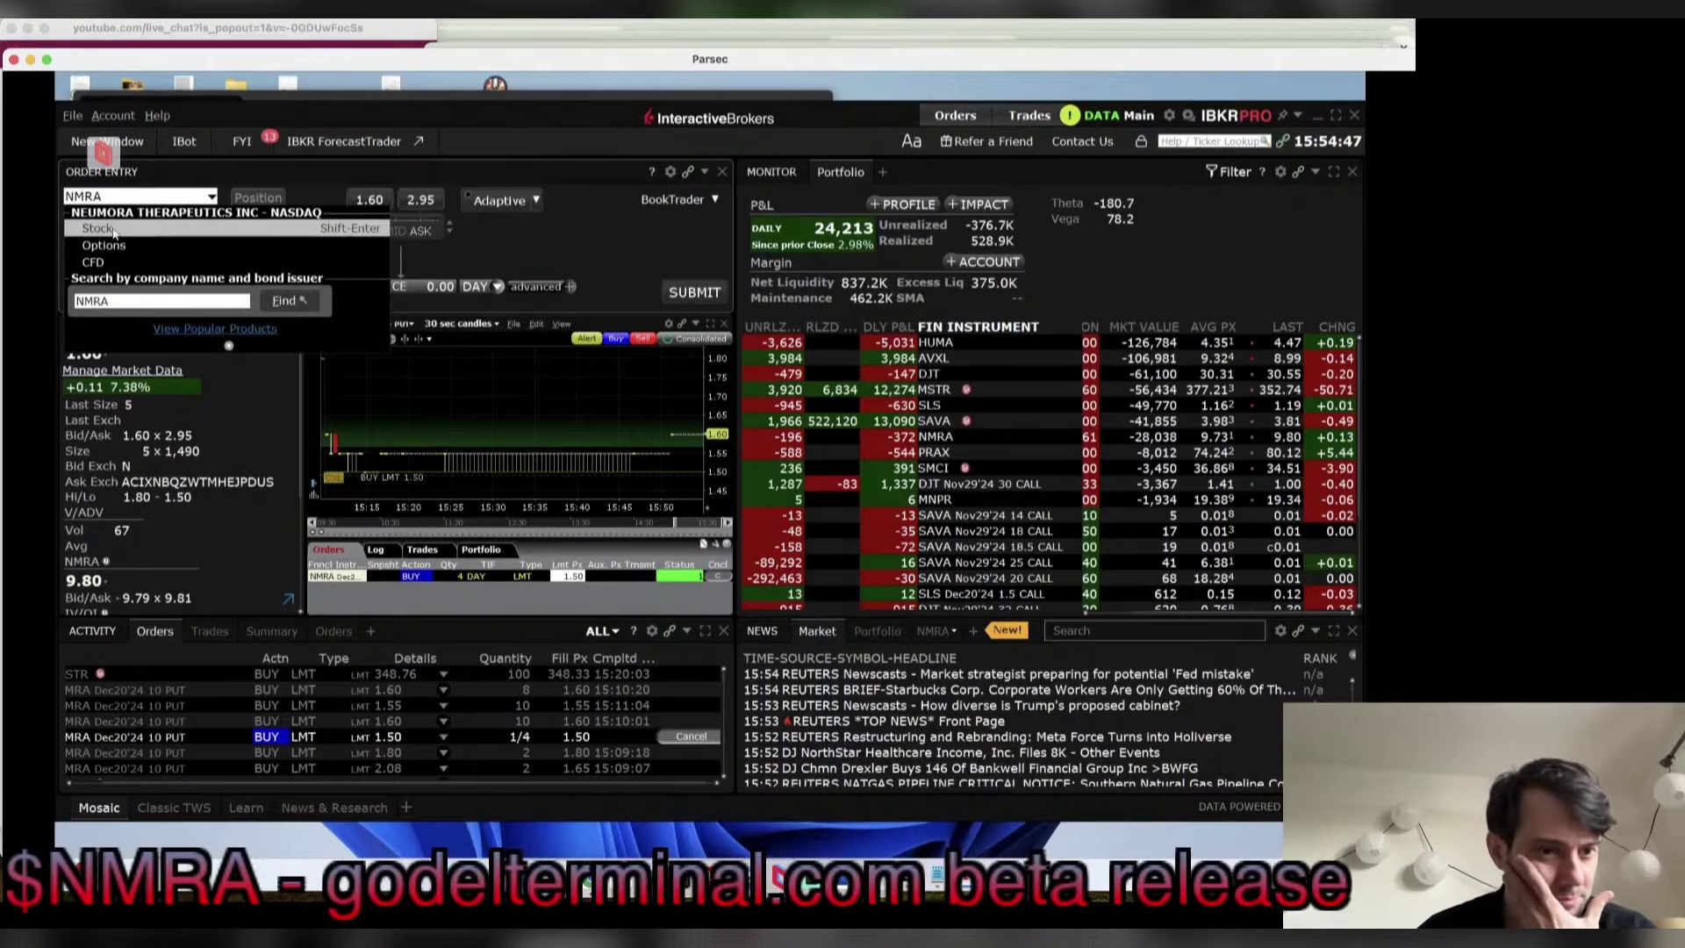
pyautogui.click(110, 246)
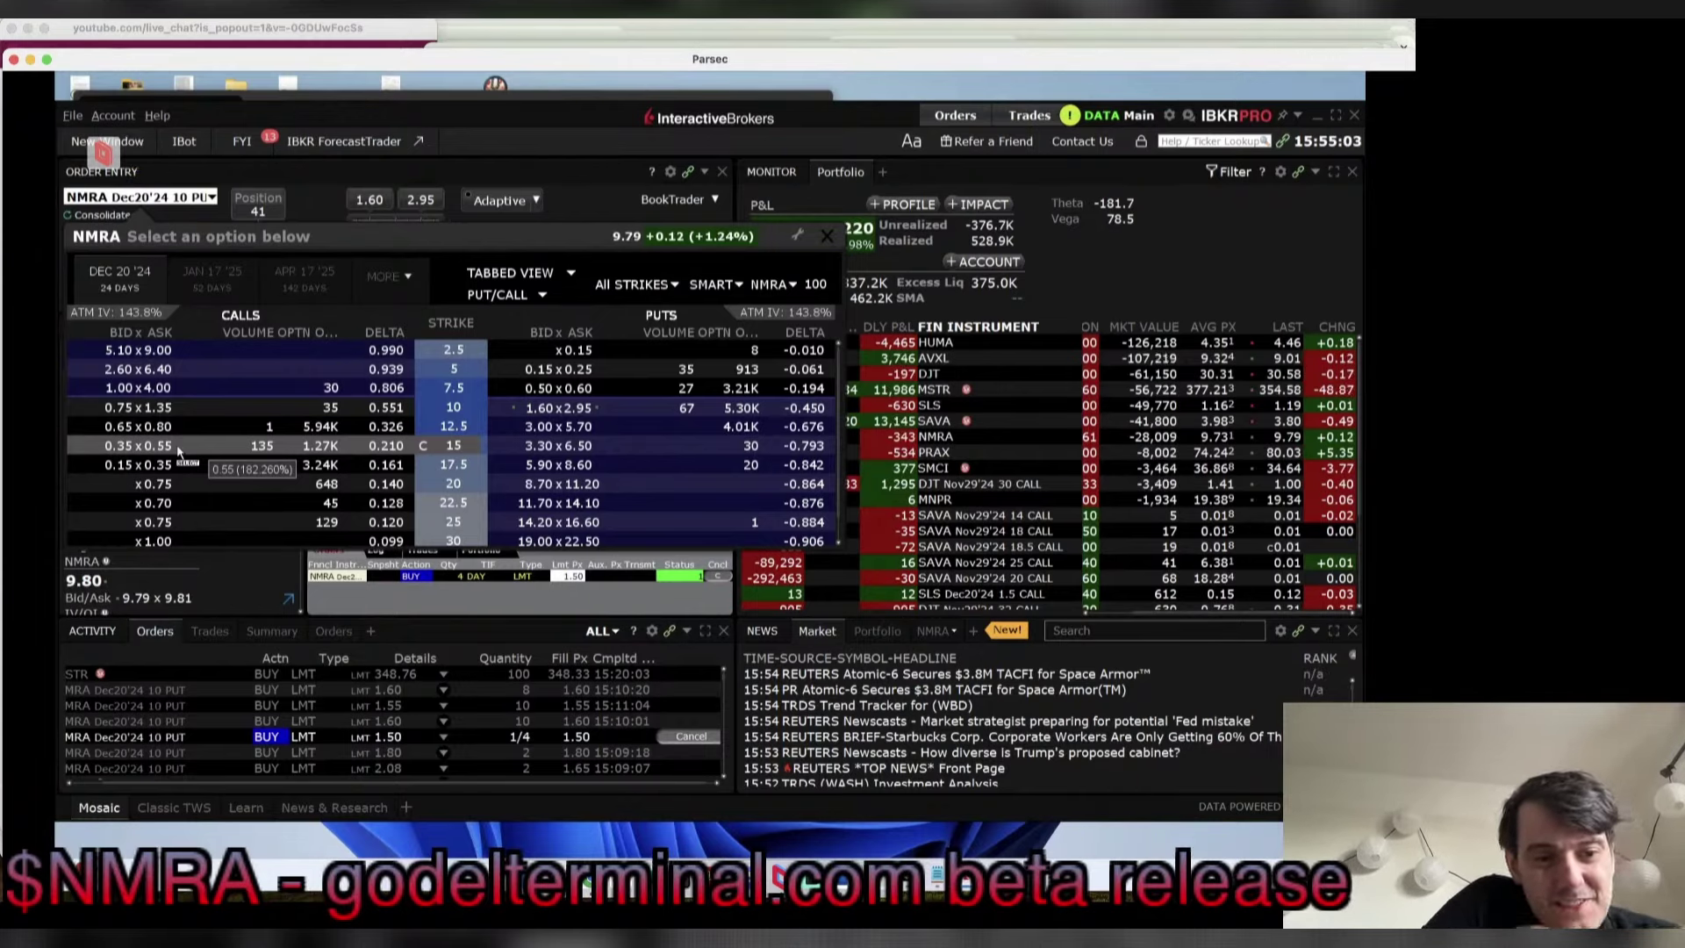
pyautogui.click(169, 407)
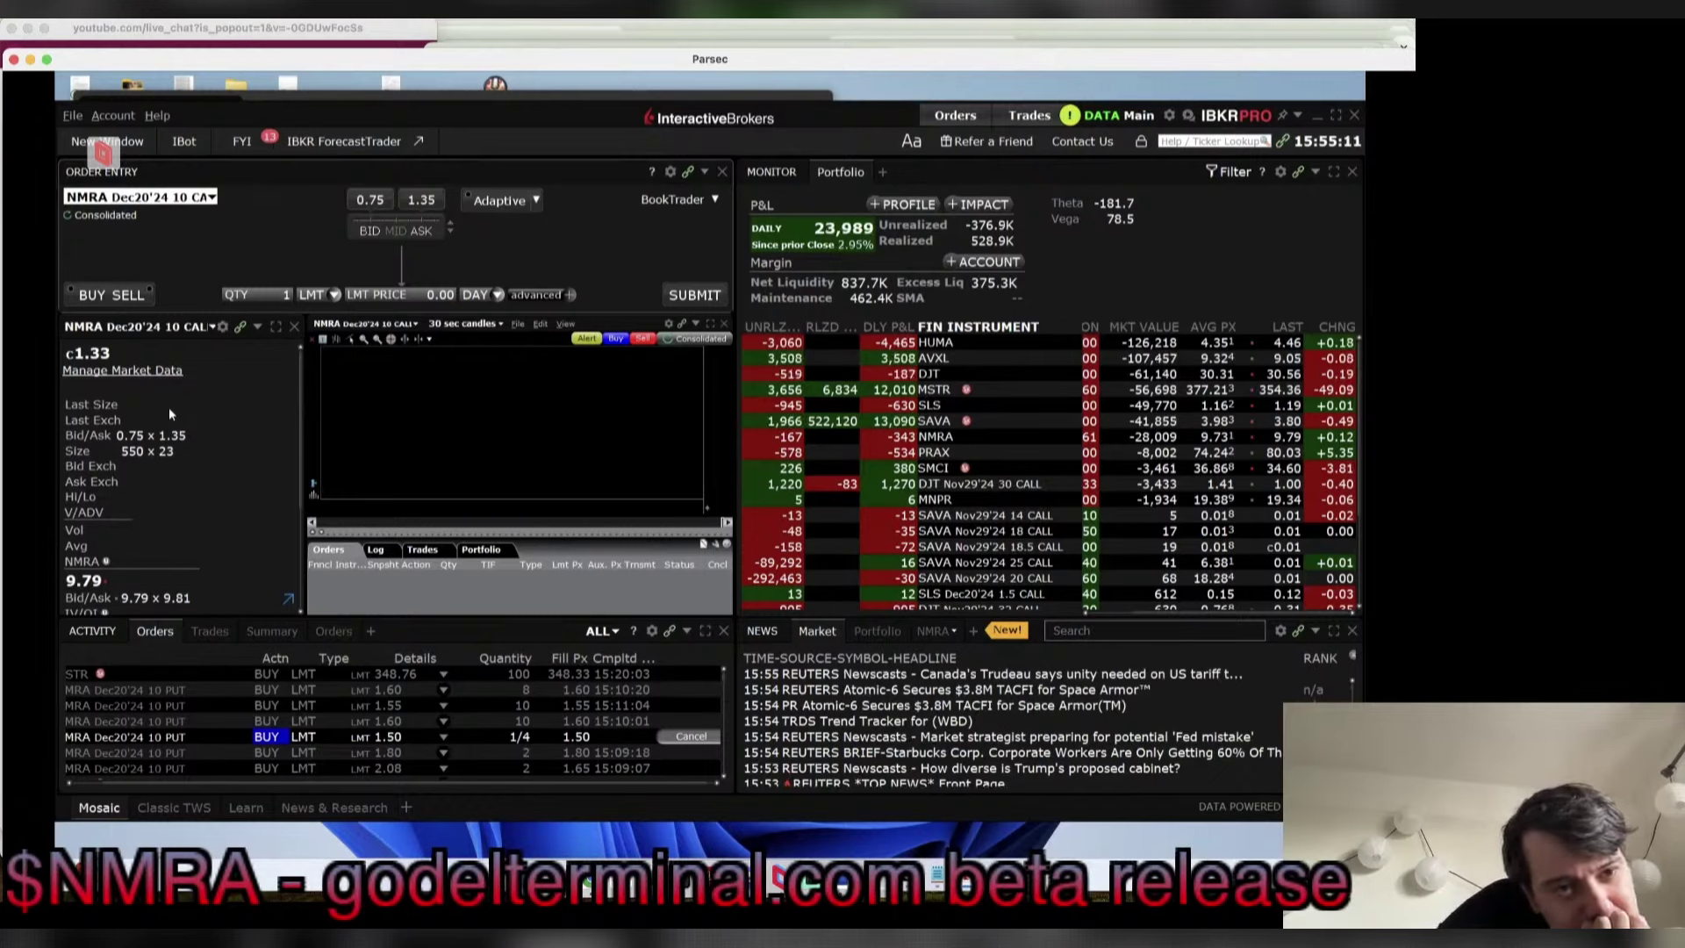
# Step: Submit a day limit order to buy 1 NMRA Dec20'24 10 call at the 1.05 midpoint, and set the next order's limit price to the bid
pyautogui.click(395, 231)
pyautogui.click(75, 294)
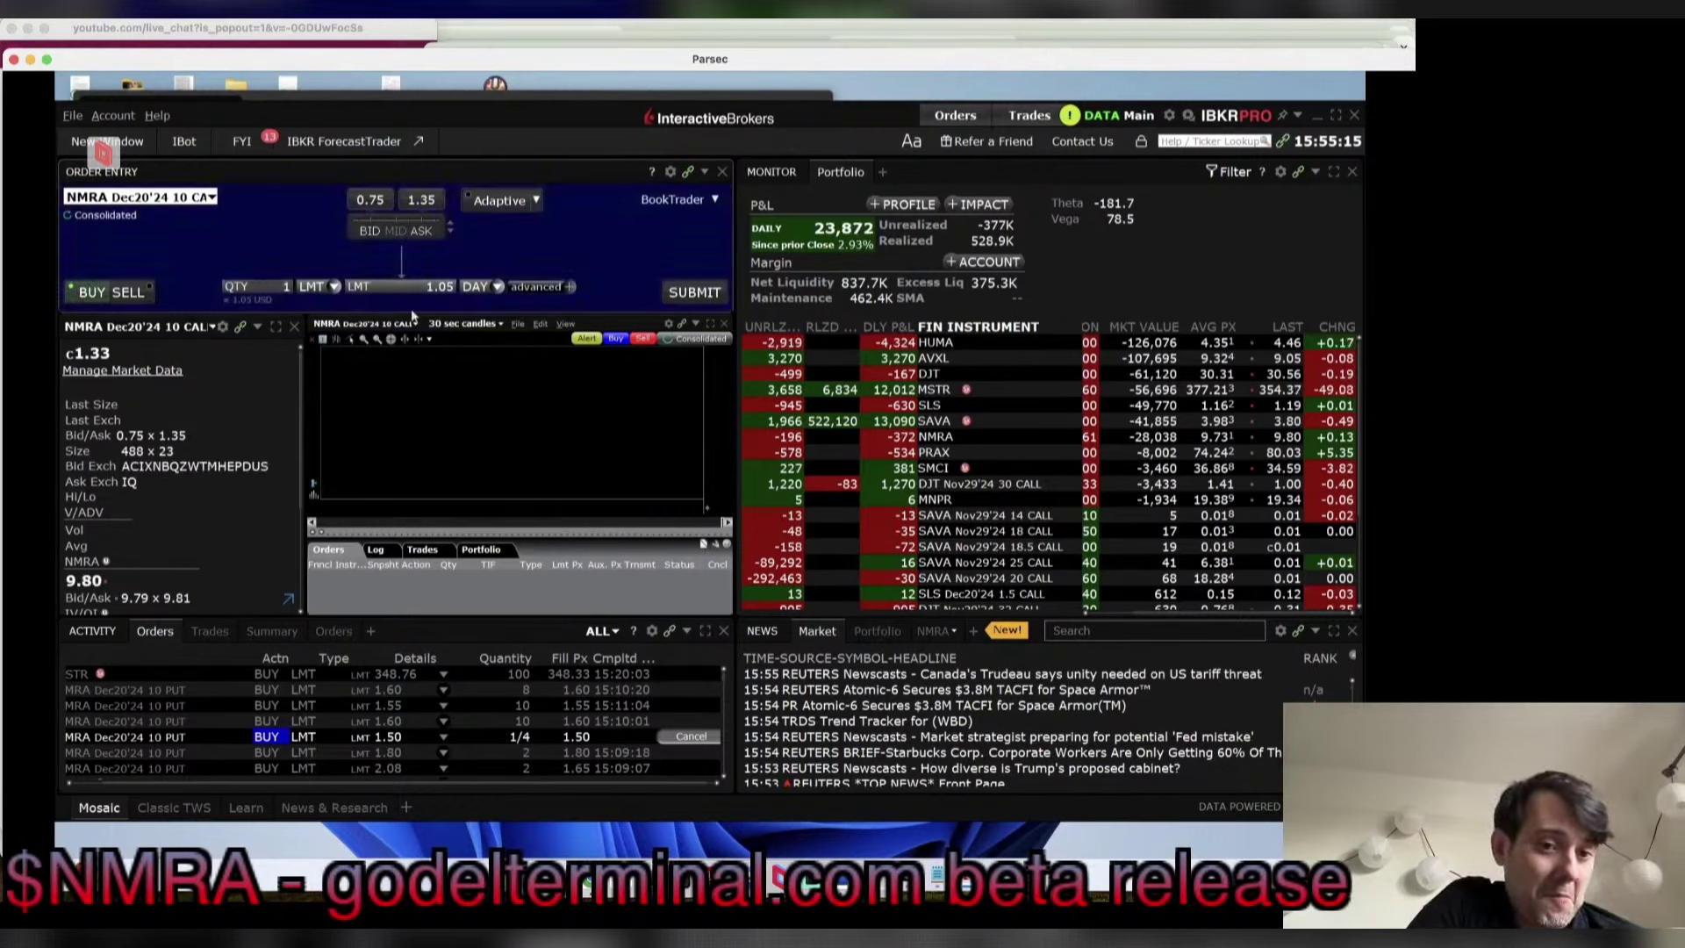
pyautogui.click(683, 296)
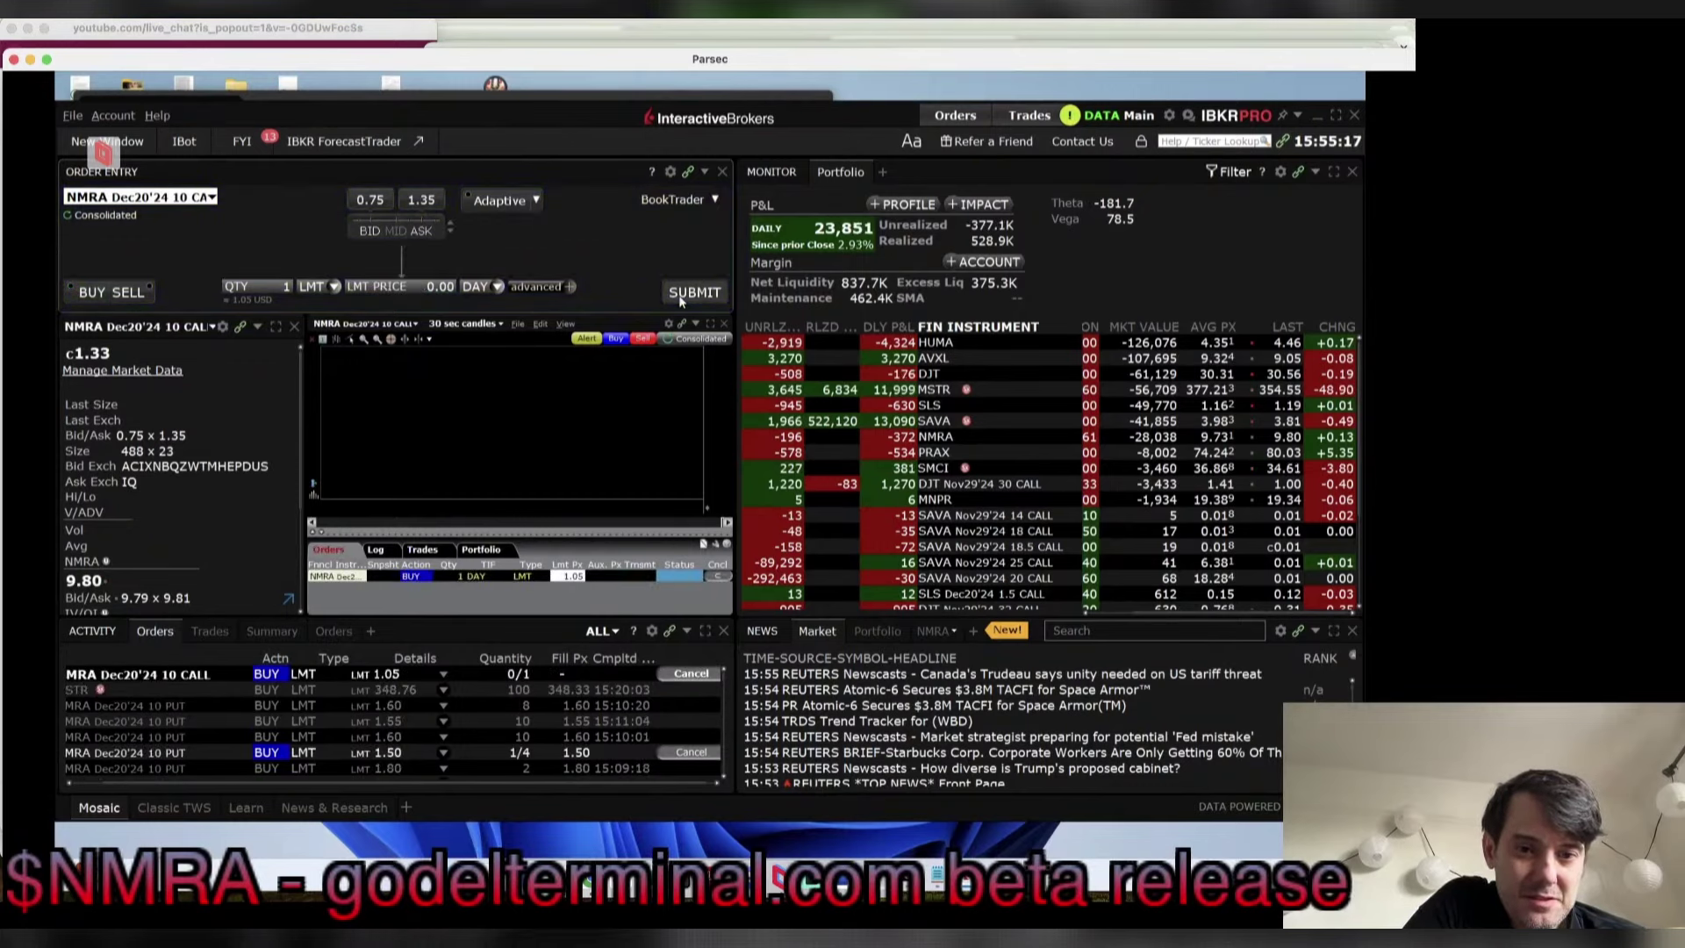
pyautogui.click(385, 202)
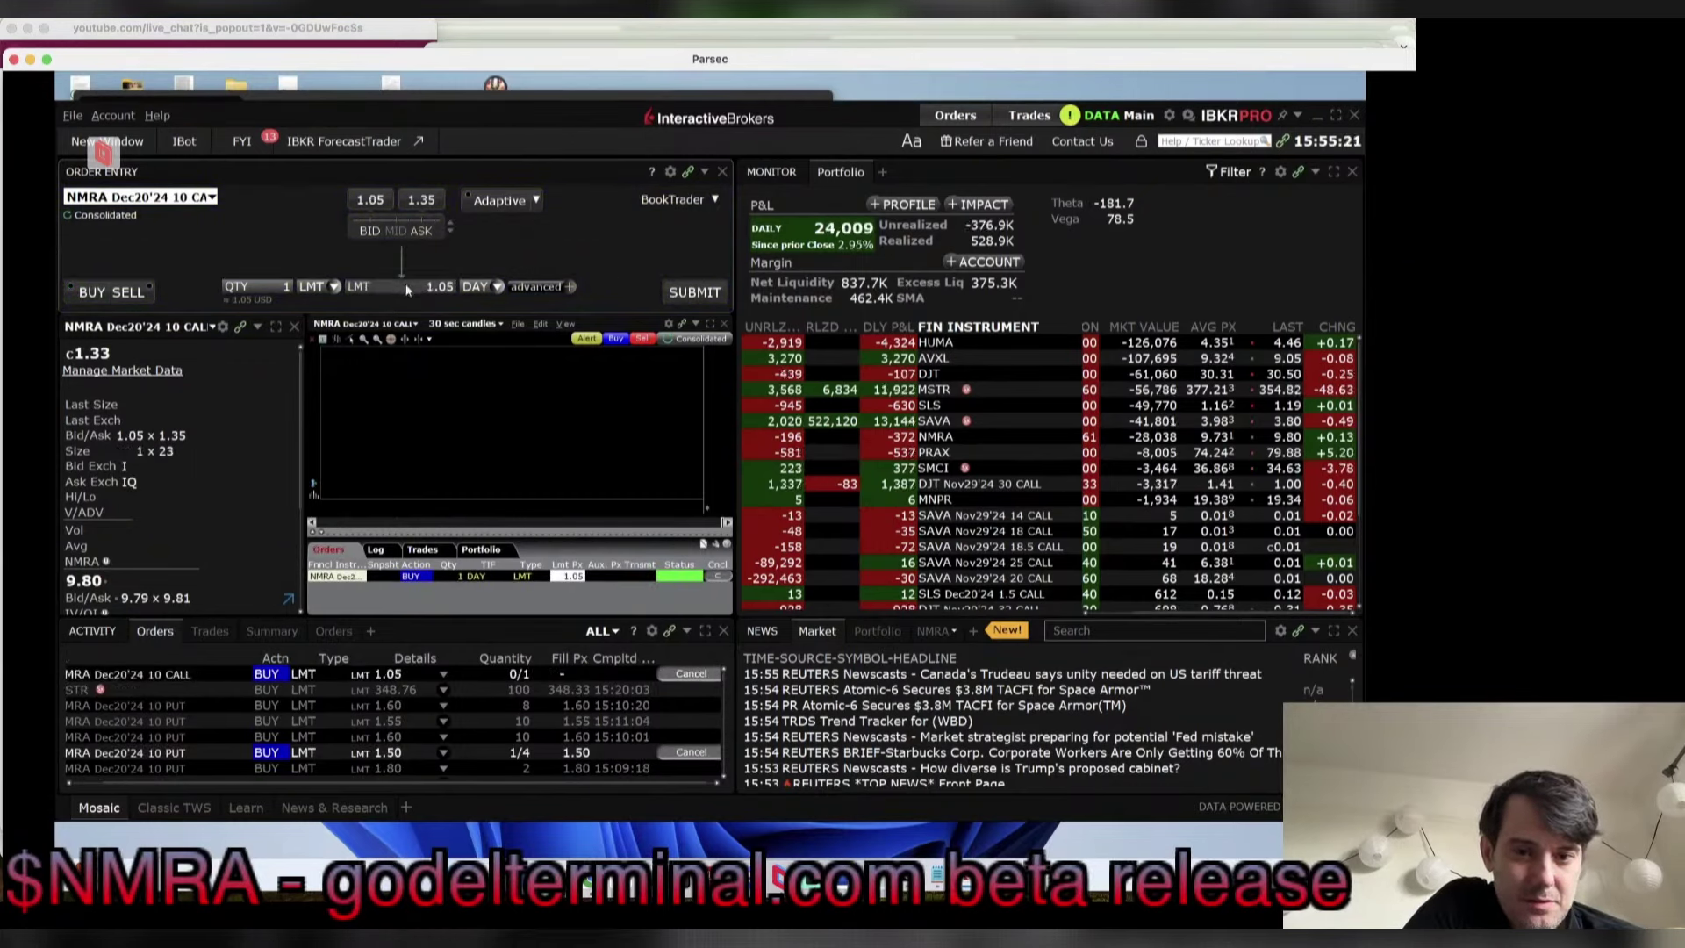
# Step: Submit a day limit order to buy 5 NMRA Dec20'24 10 calls at 1.10
pyautogui.click(393, 287)
pyautogui.click(479, 159)
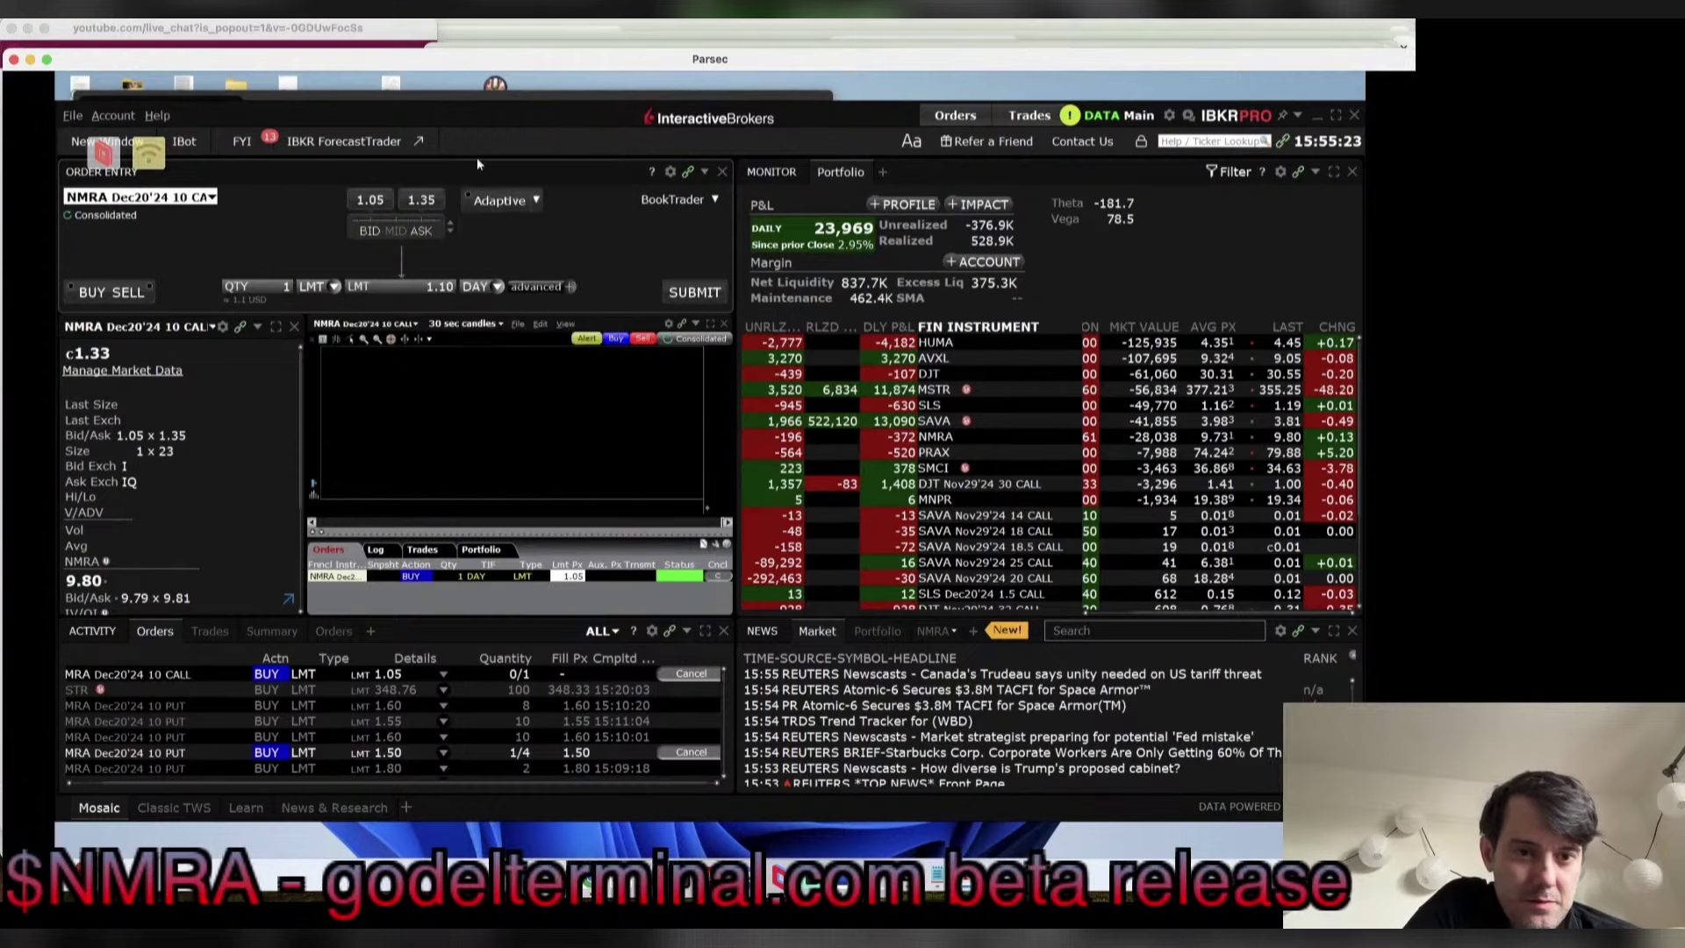
pyautogui.click(239, 289)
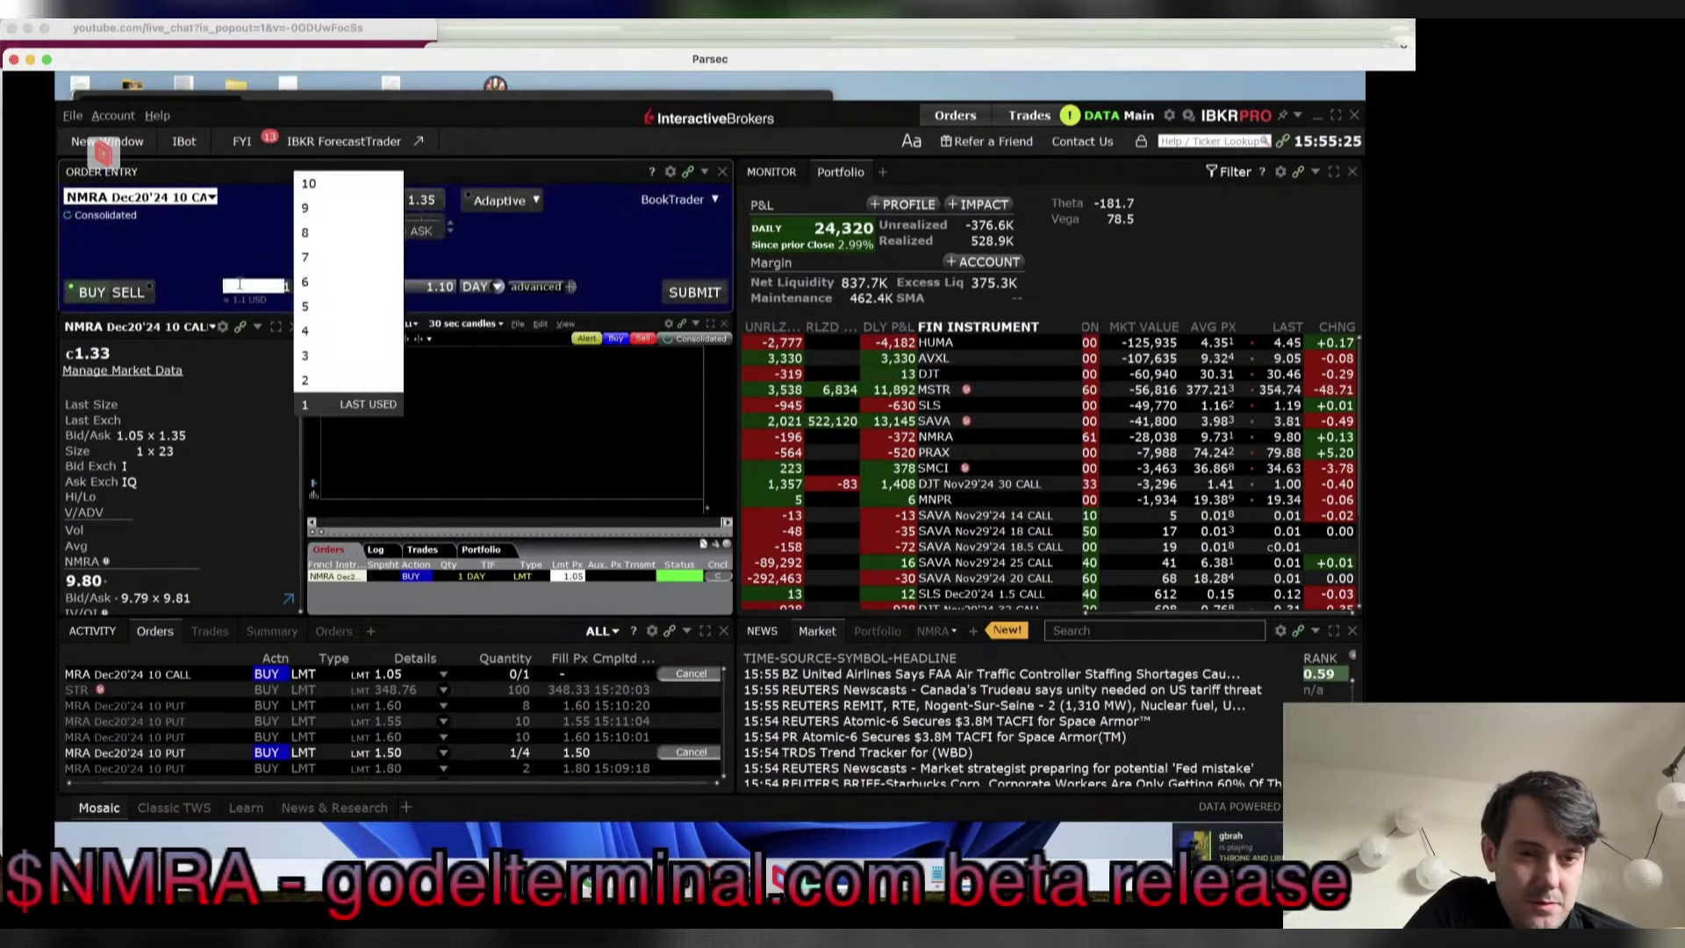
pyautogui.click(329, 307)
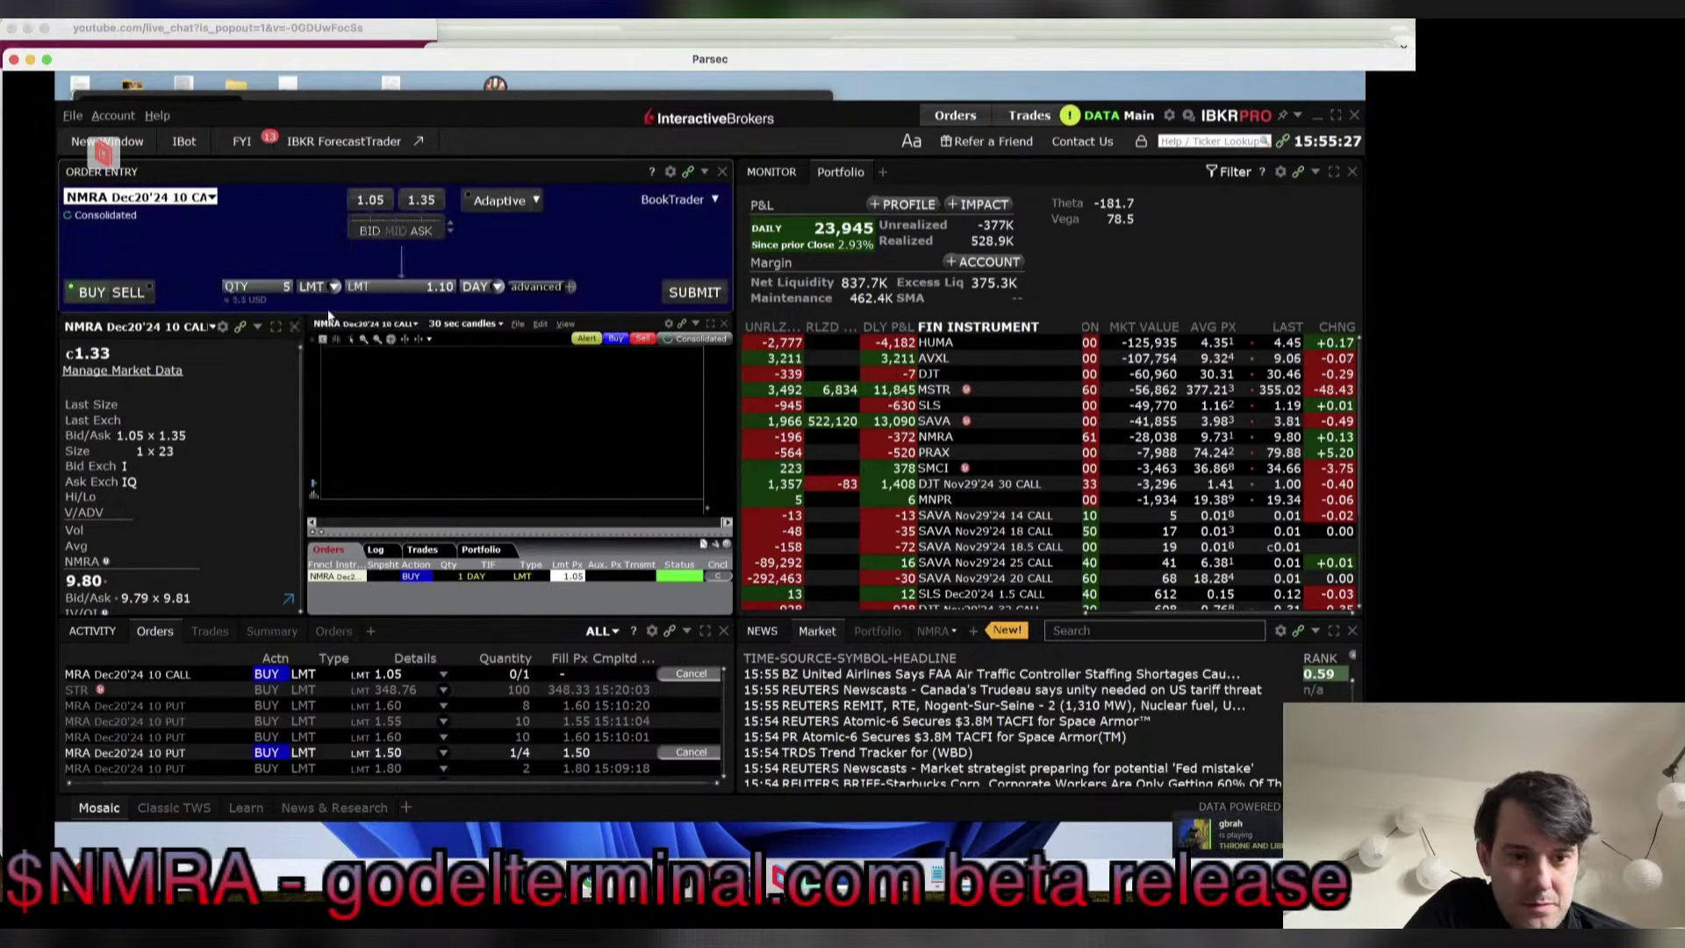
pyautogui.click(693, 292)
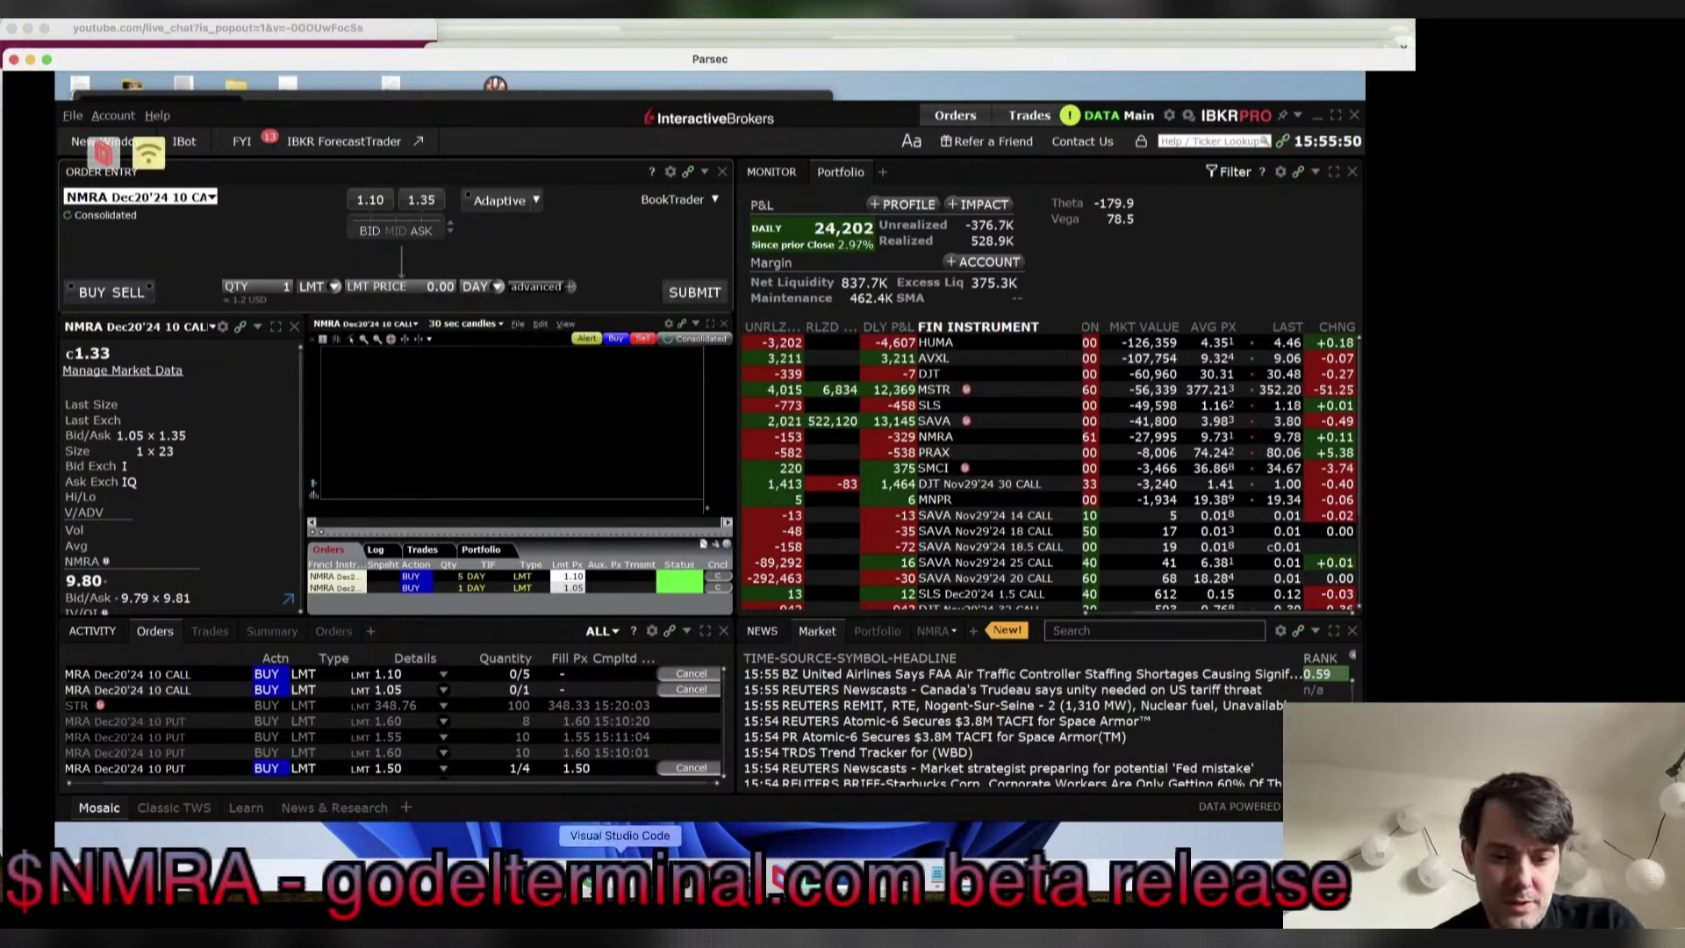
# Step: Switch to Chrome, open the Humacyte website in a new tab and accept its cookies
pyautogui.press('super+Tab')
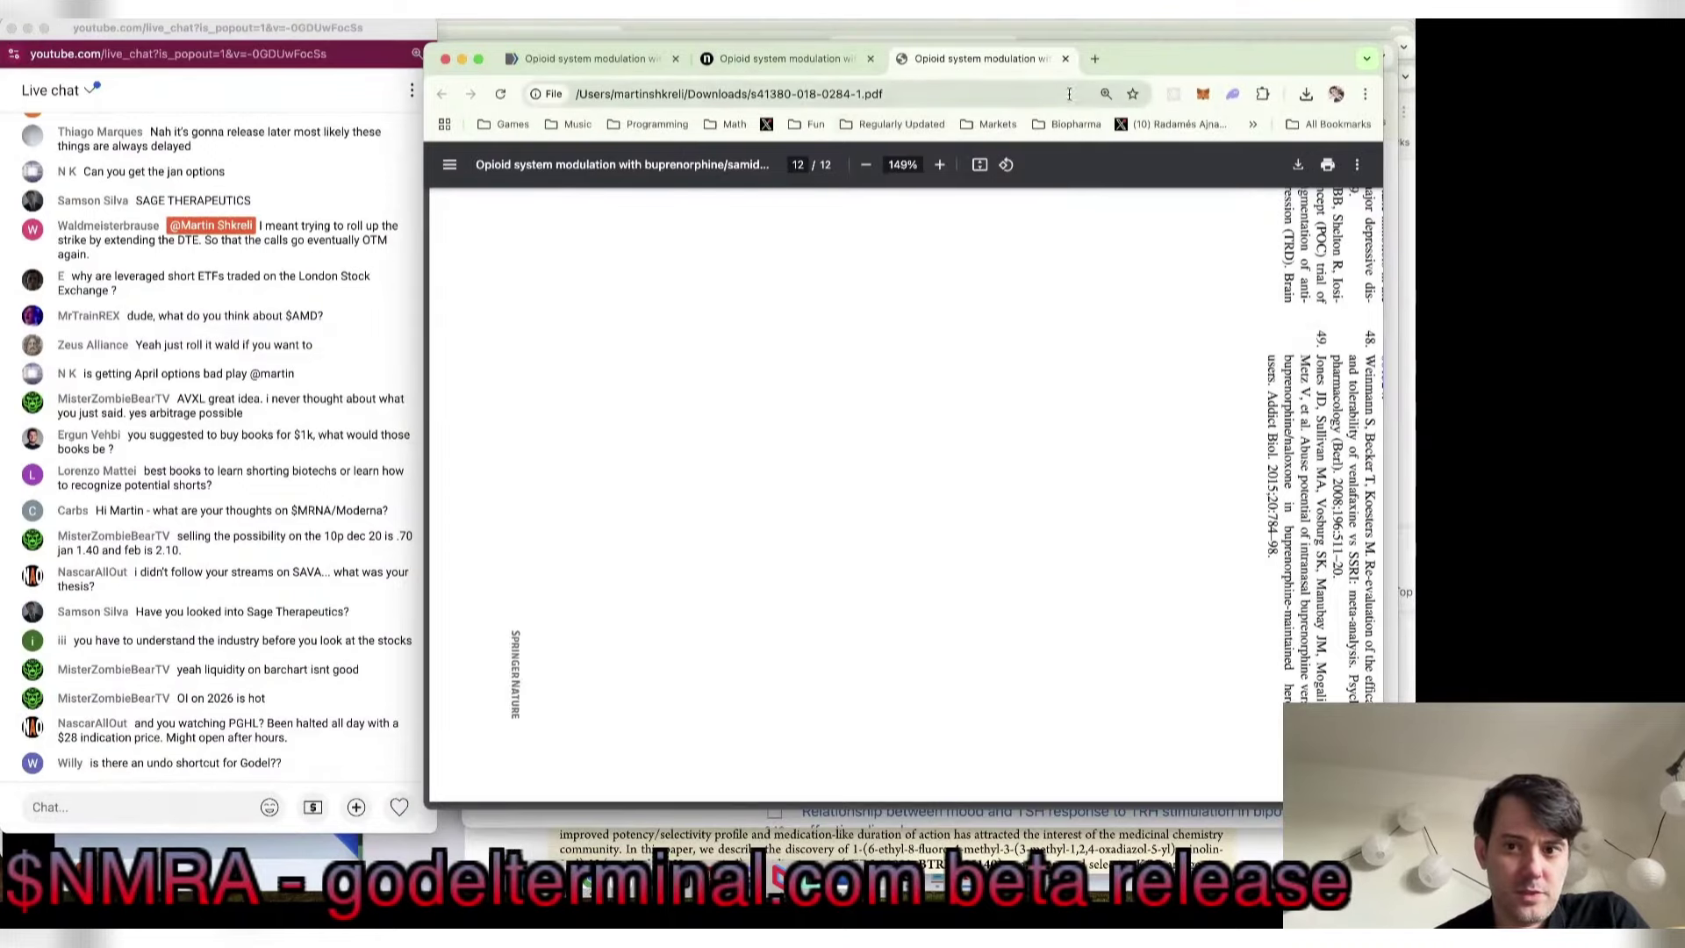
pyautogui.click(1094, 59)
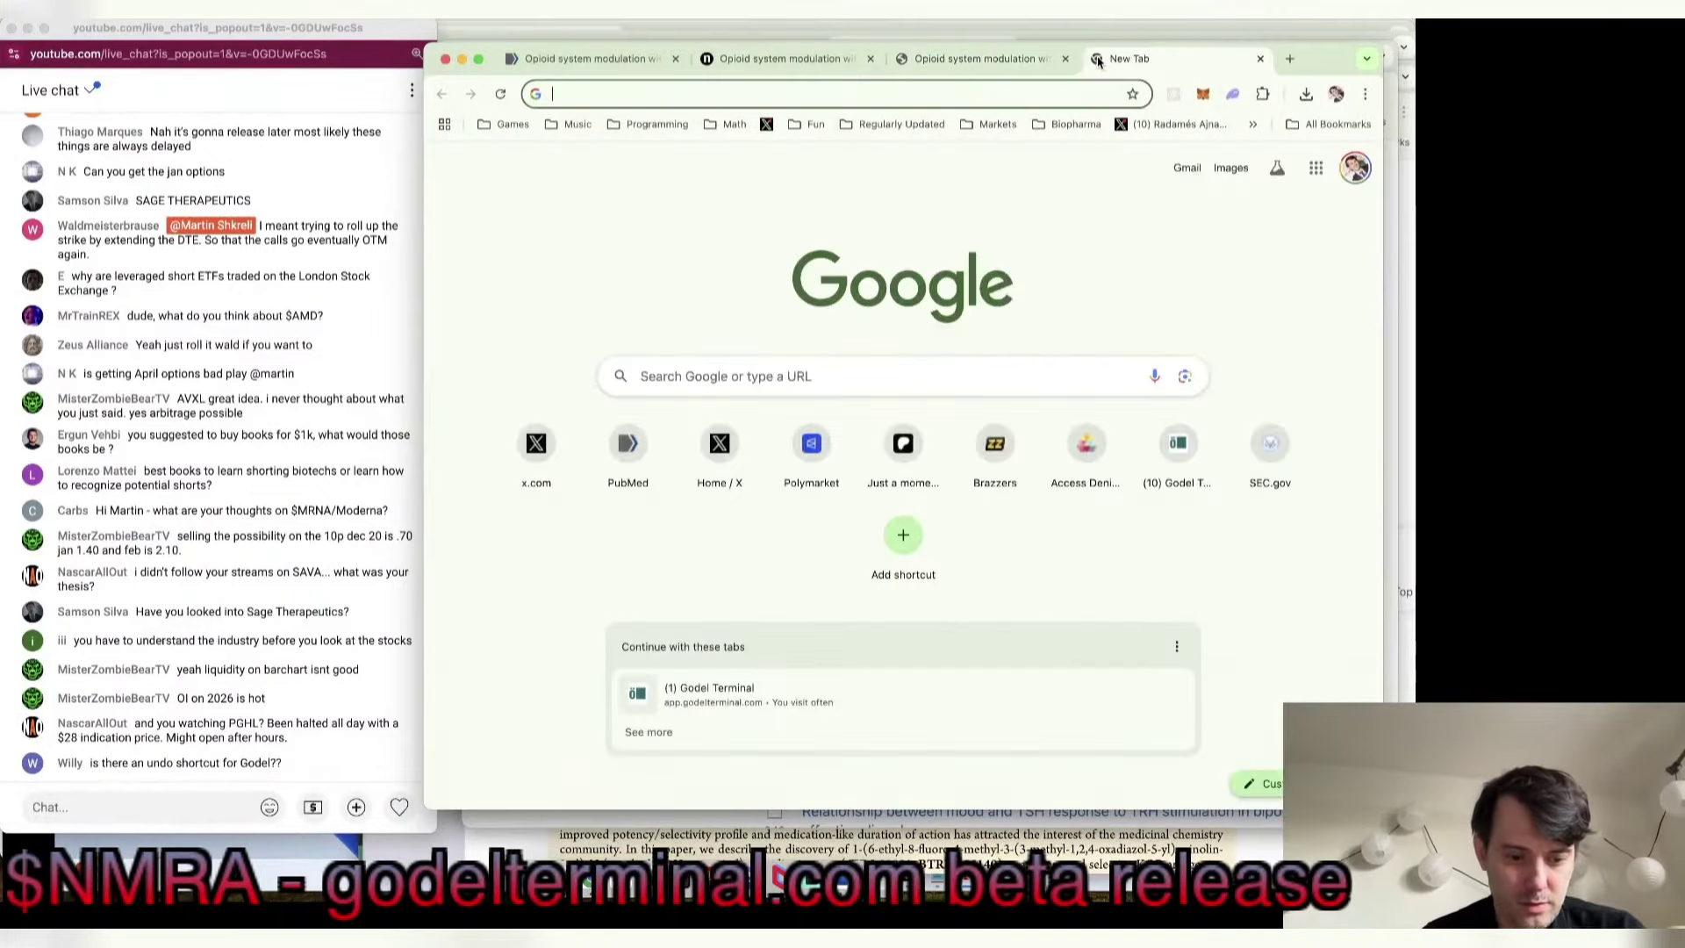
pyautogui.write('humacyte')
pyautogui.press('Return')
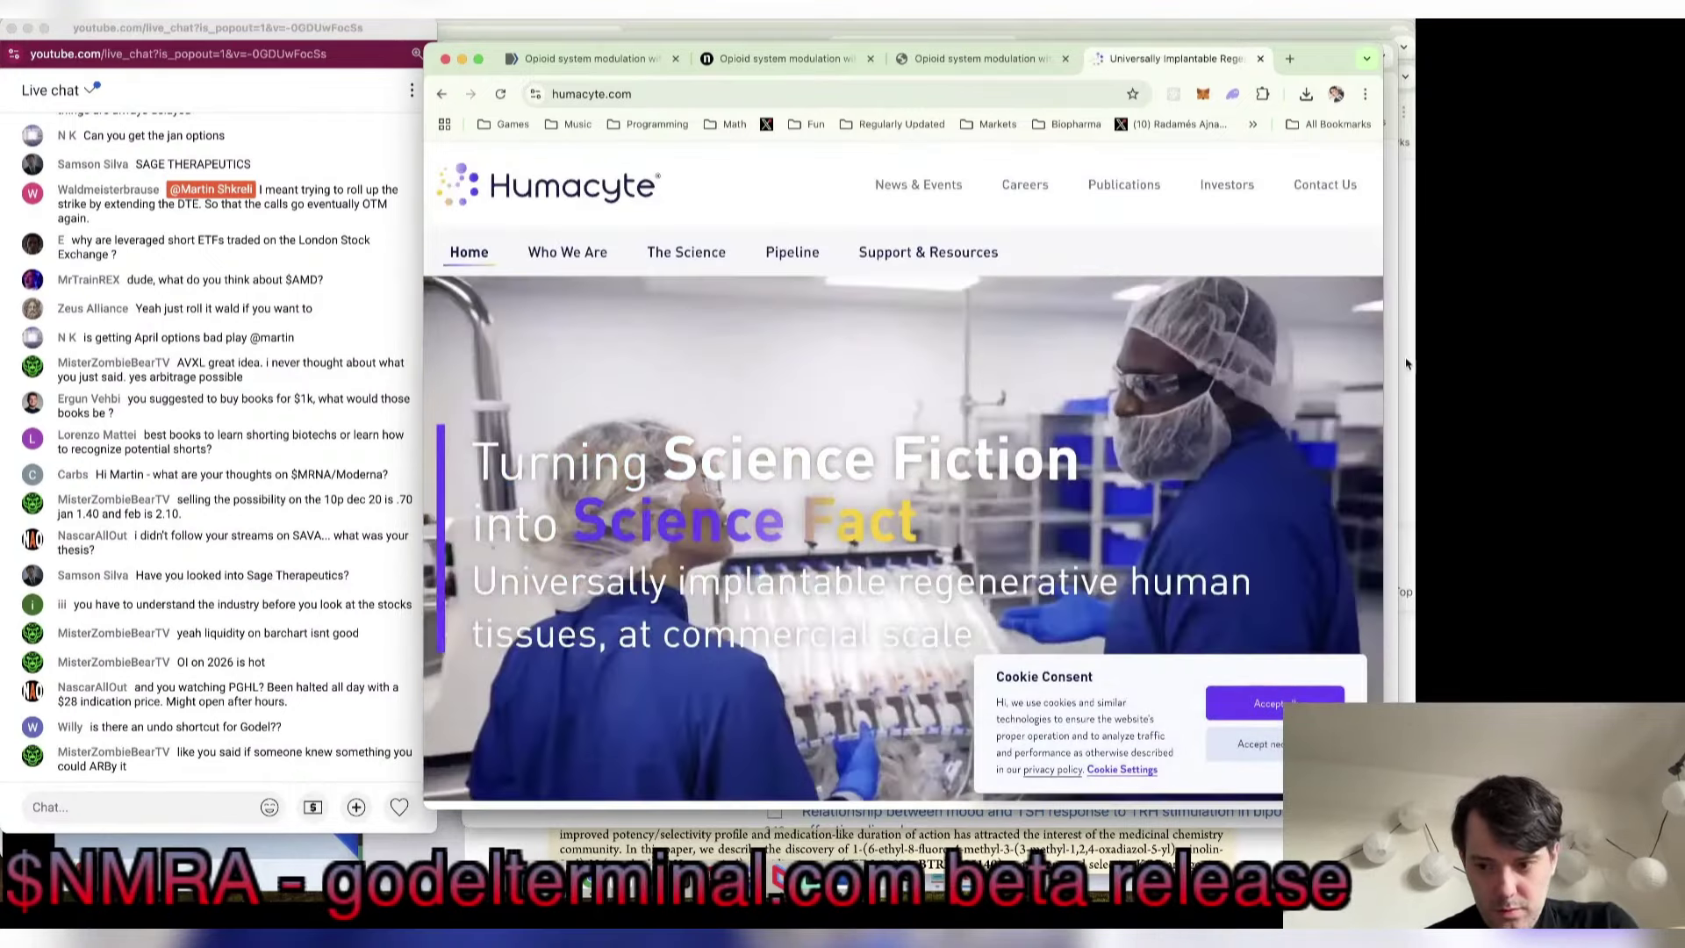
pyautogui.click(1244, 701)
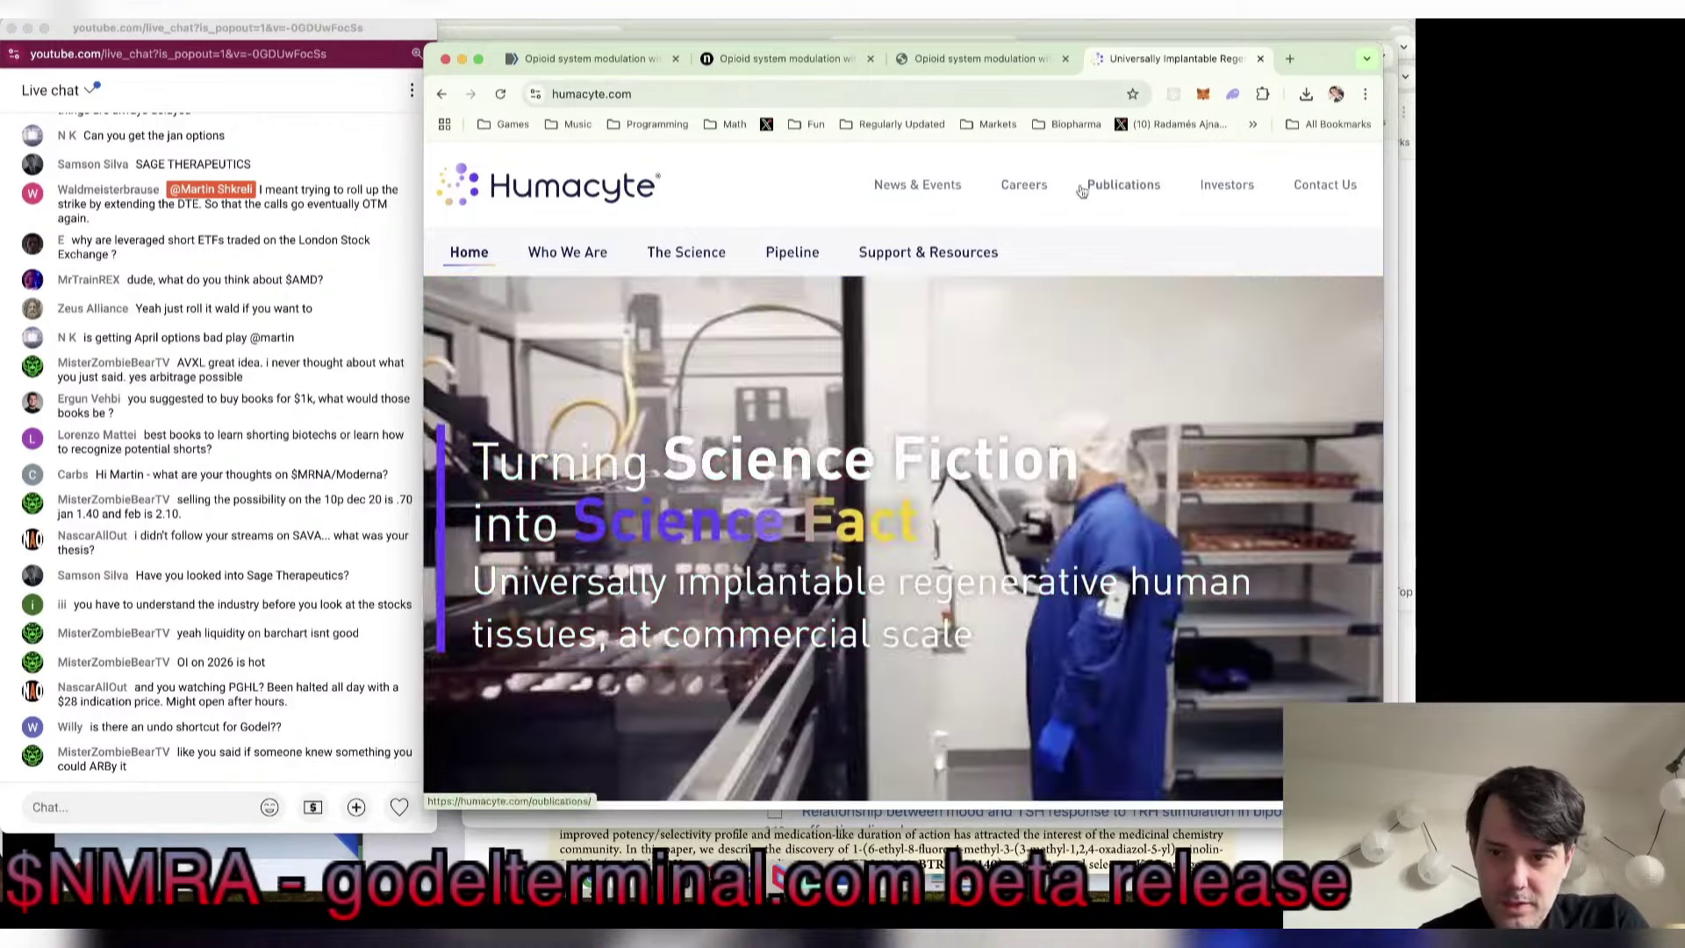
# Step: Try to open Humacyte's Investors page, return to the home page and close the tab
pyautogui.click(1225, 186)
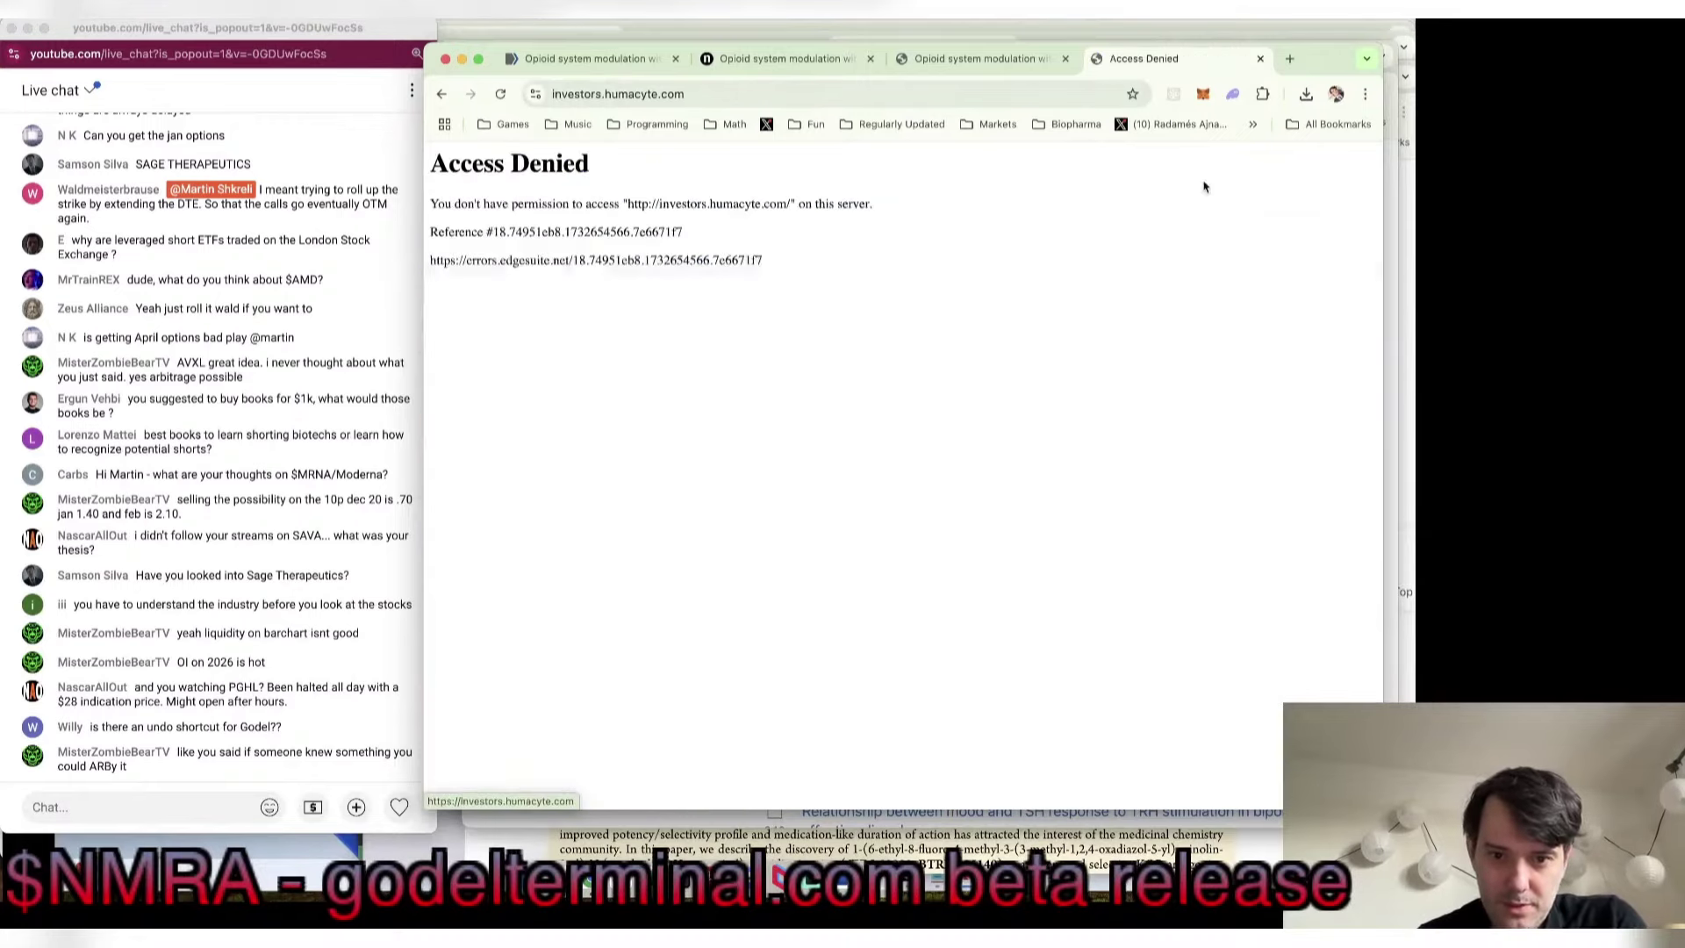
pyautogui.click(441, 94)
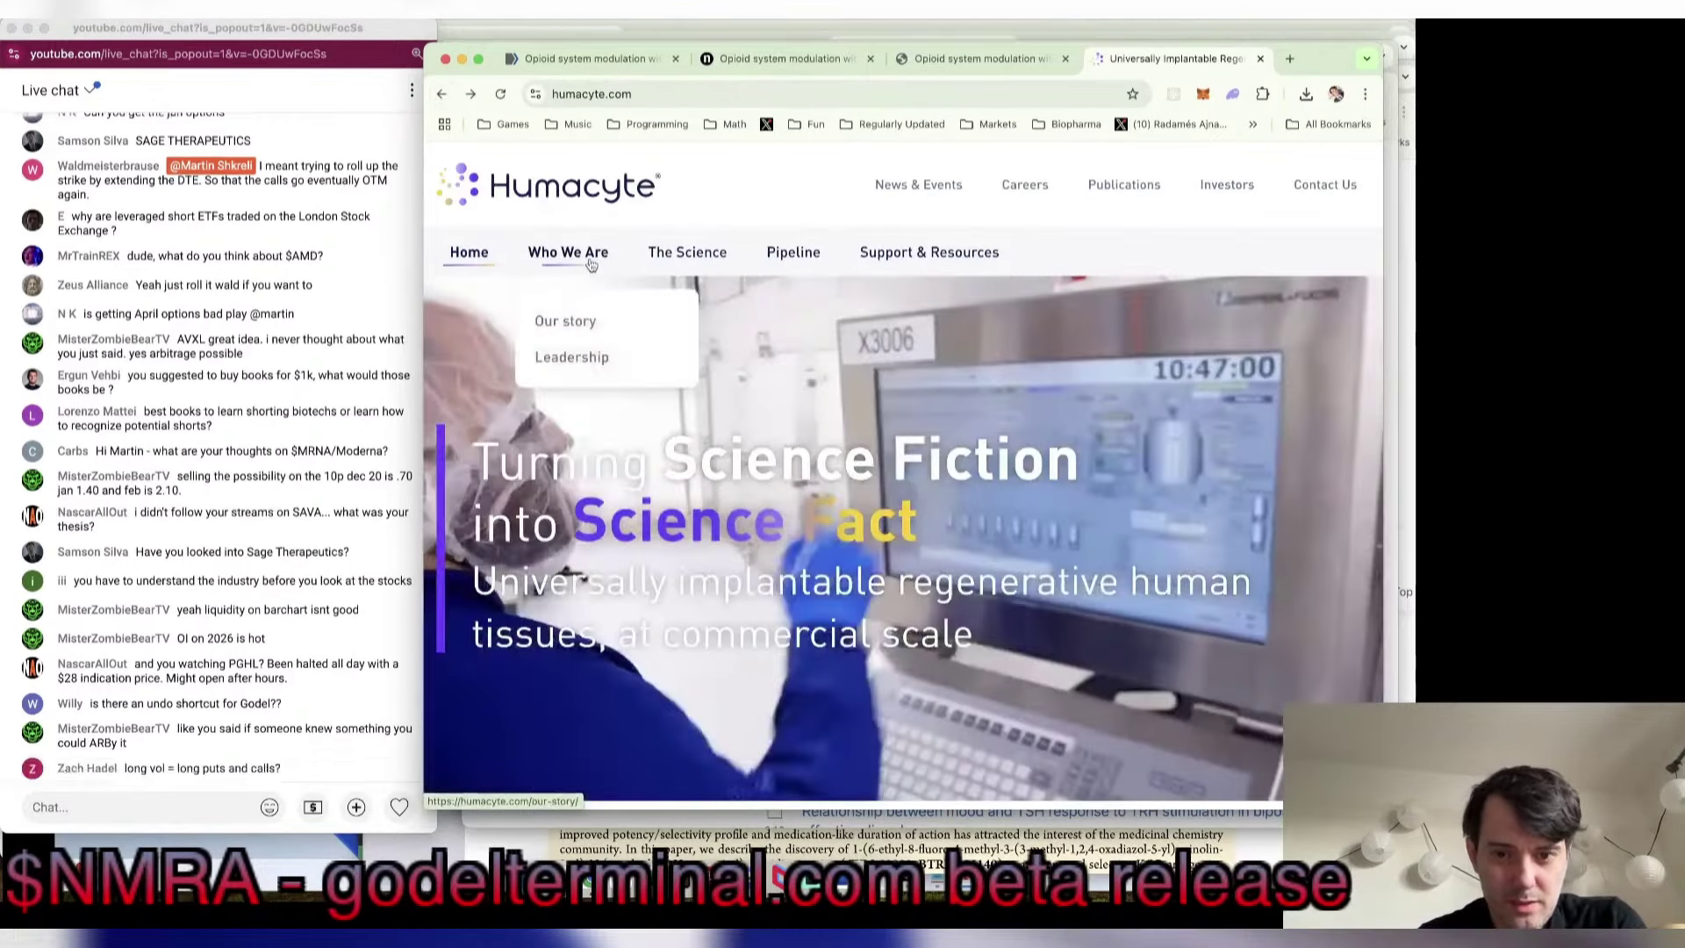
pyautogui.moveTo(799, 246)
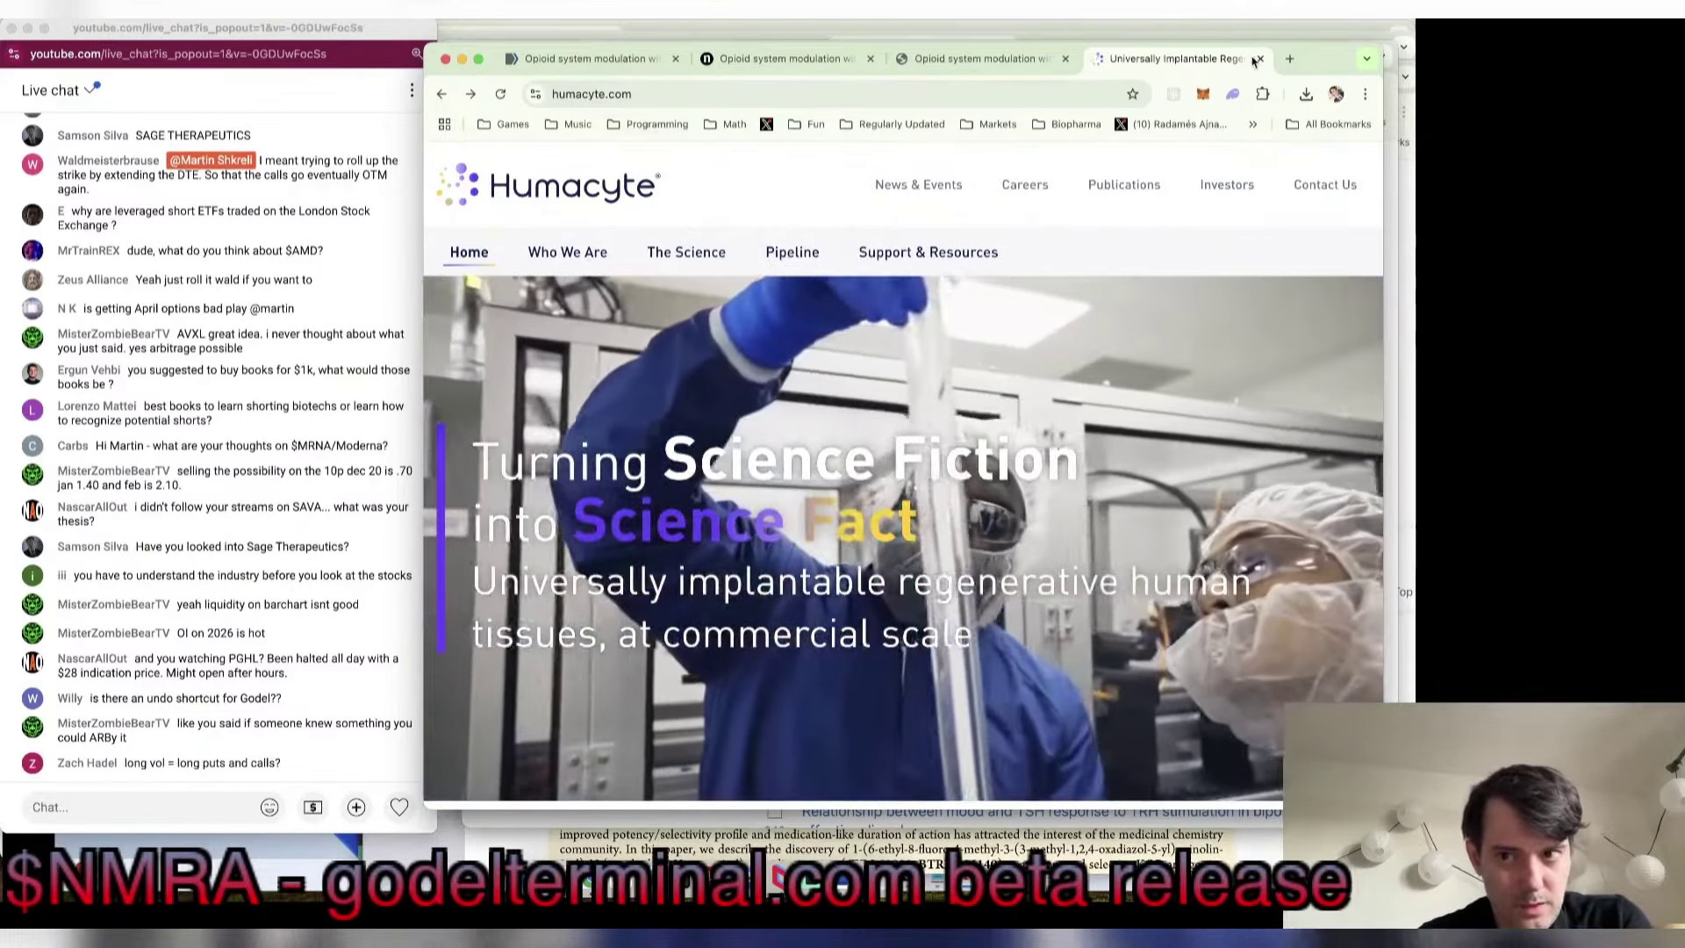
pyautogui.click(1259, 60)
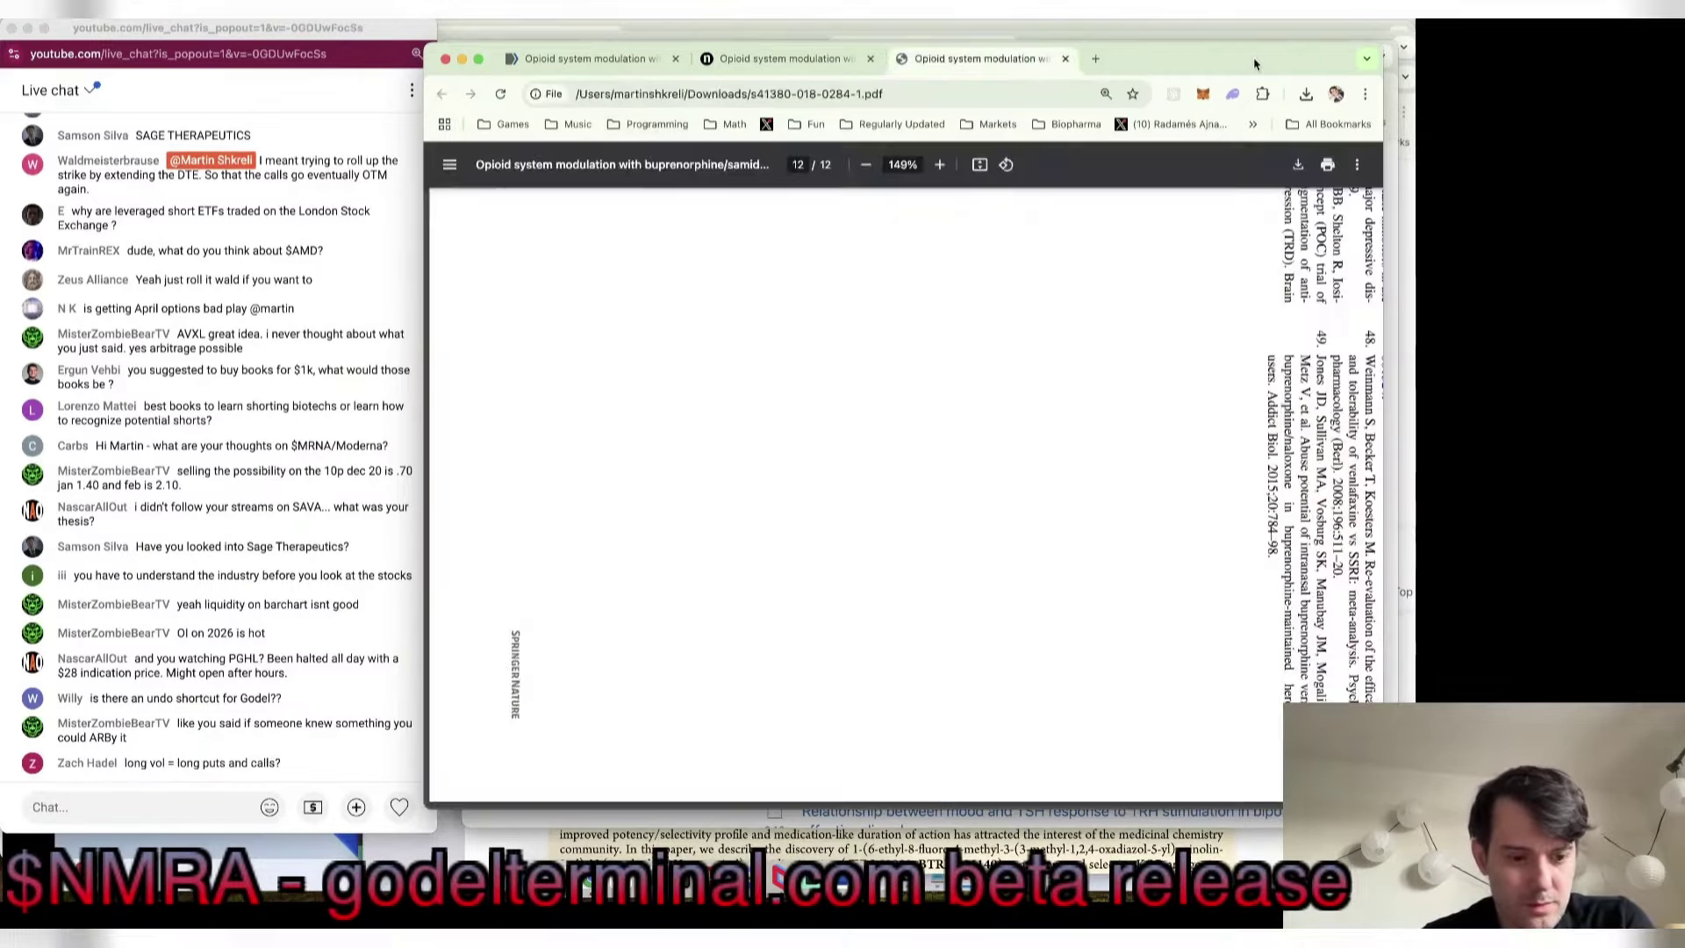
# Step: Return the opioid modulation PDF to its first page, and switch to Interactive Brokers to view the portfolio's position sizes
pyautogui.scroll(20, 721, 451)
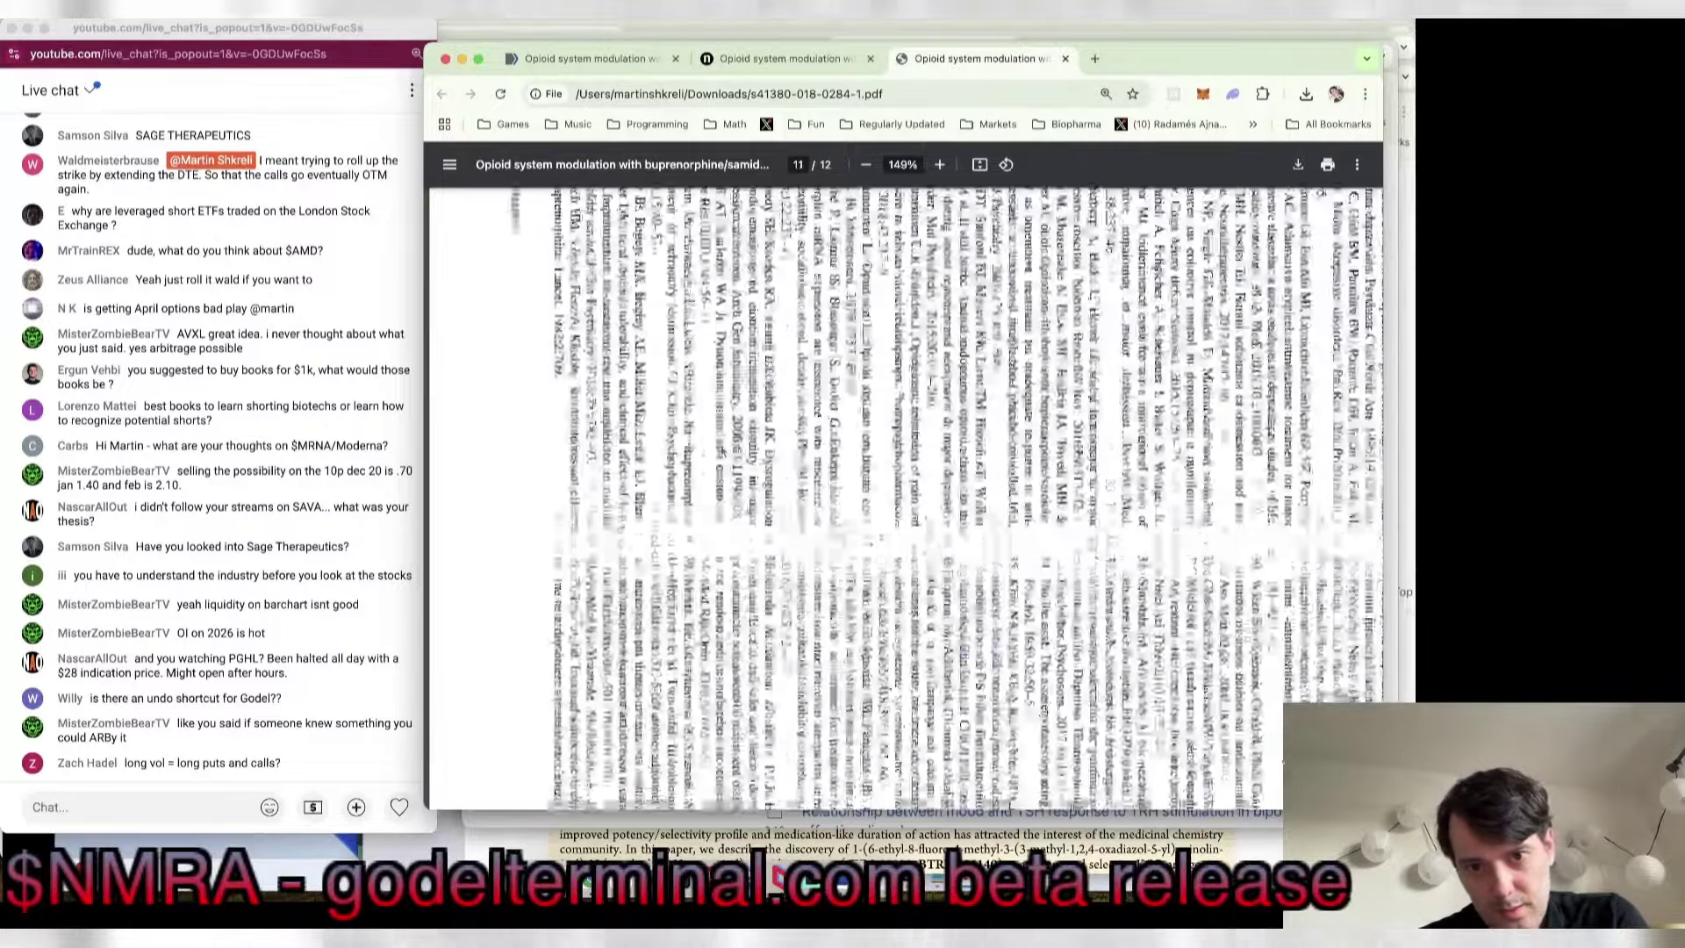
pyautogui.scroll(20, 716, 479)
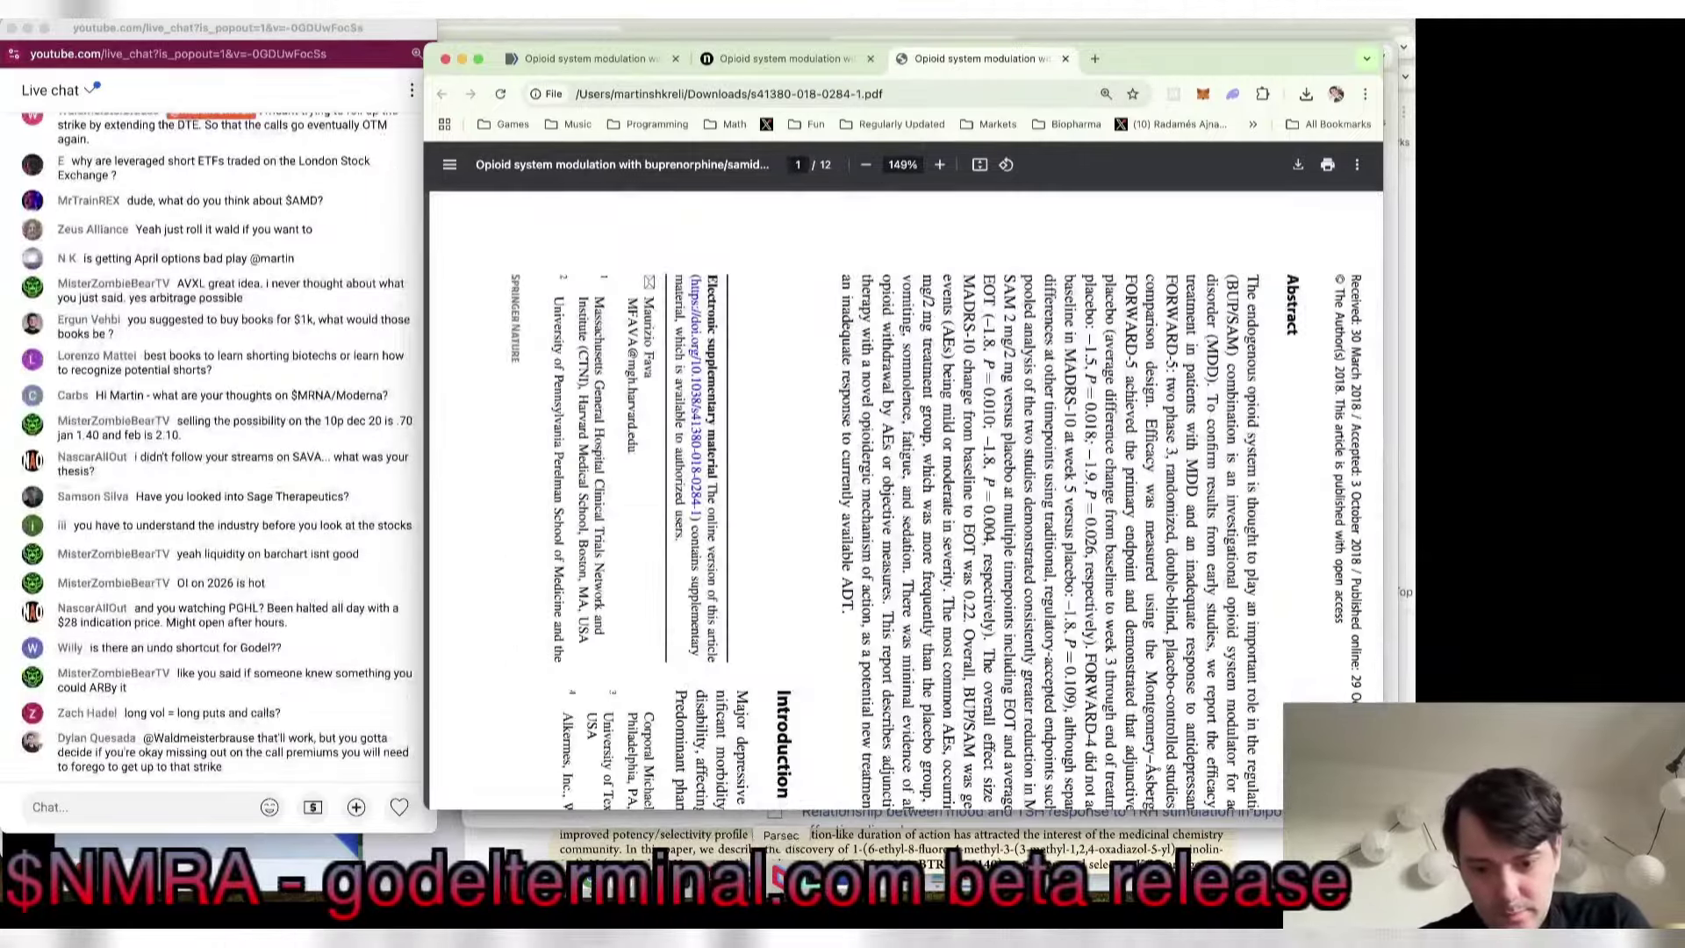
pyautogui.click(771, 832)
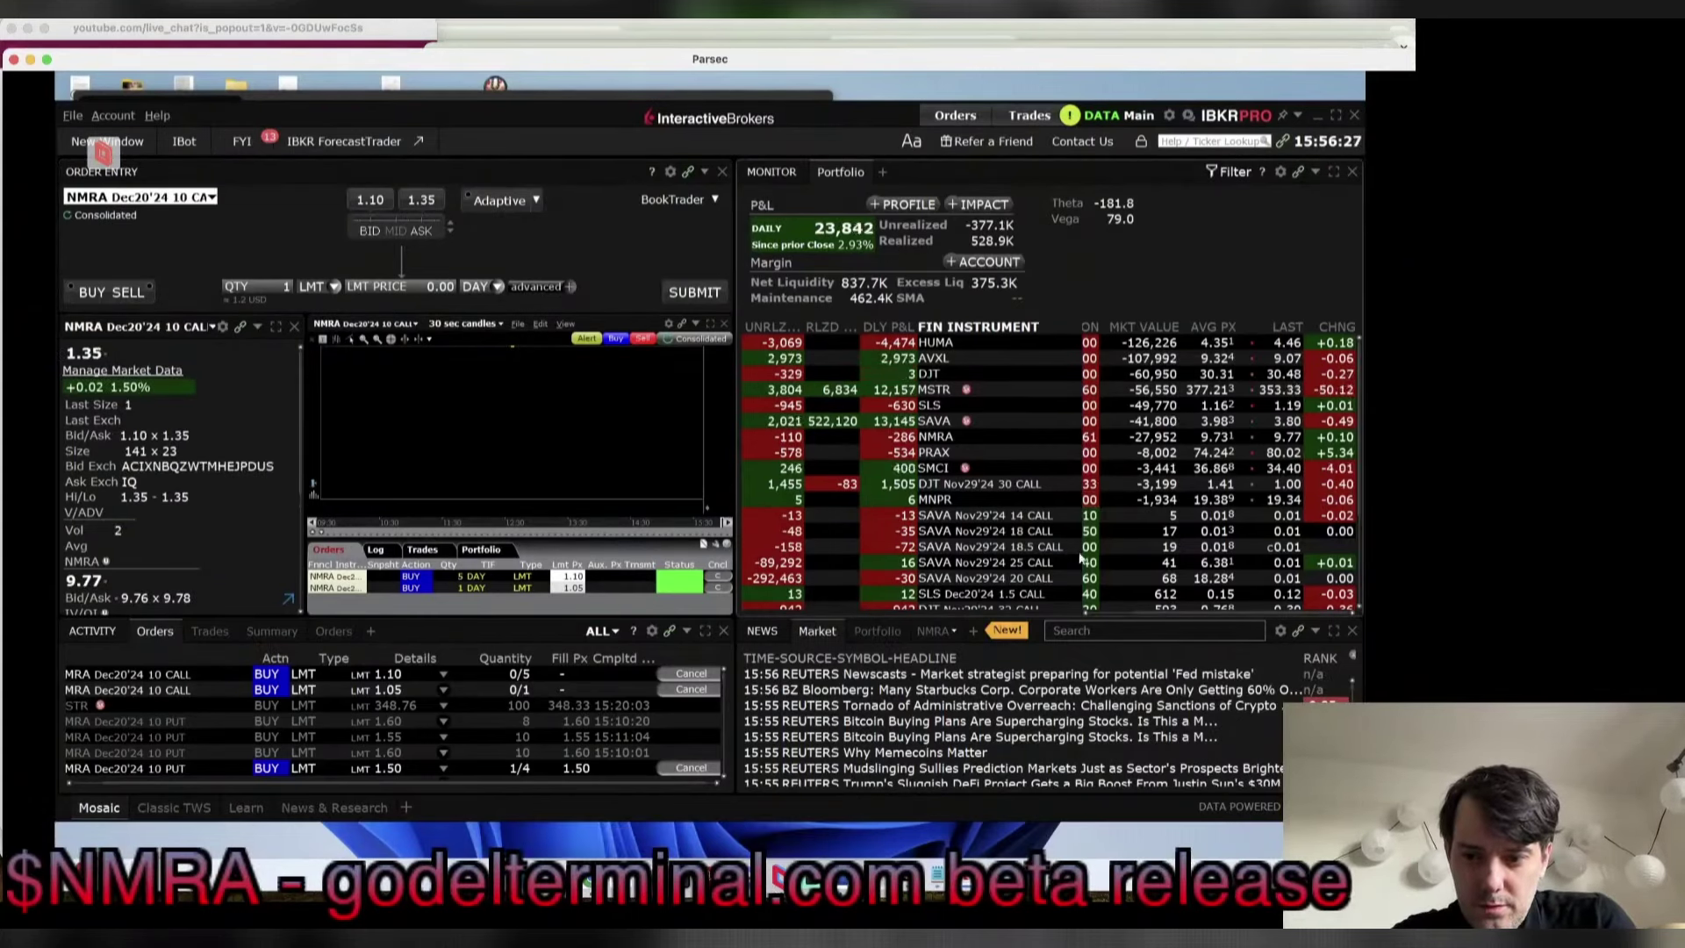
pyautogui.hscroll(-2, 1103, 612)
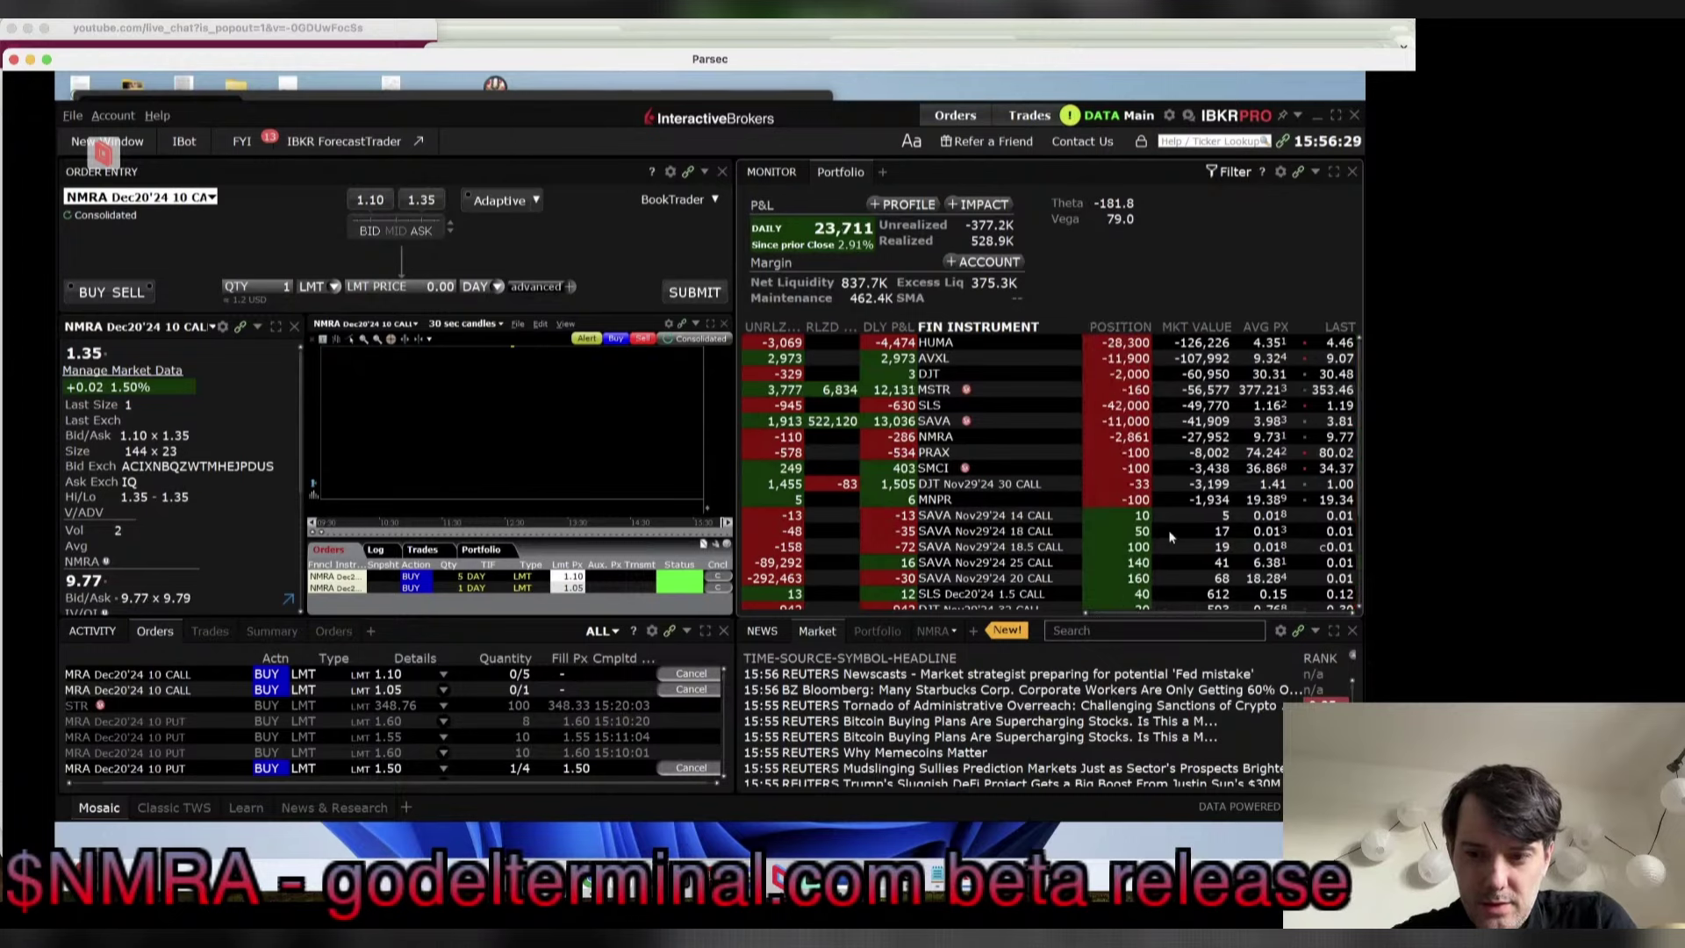
pyautogui.moveTo(1169, 532)
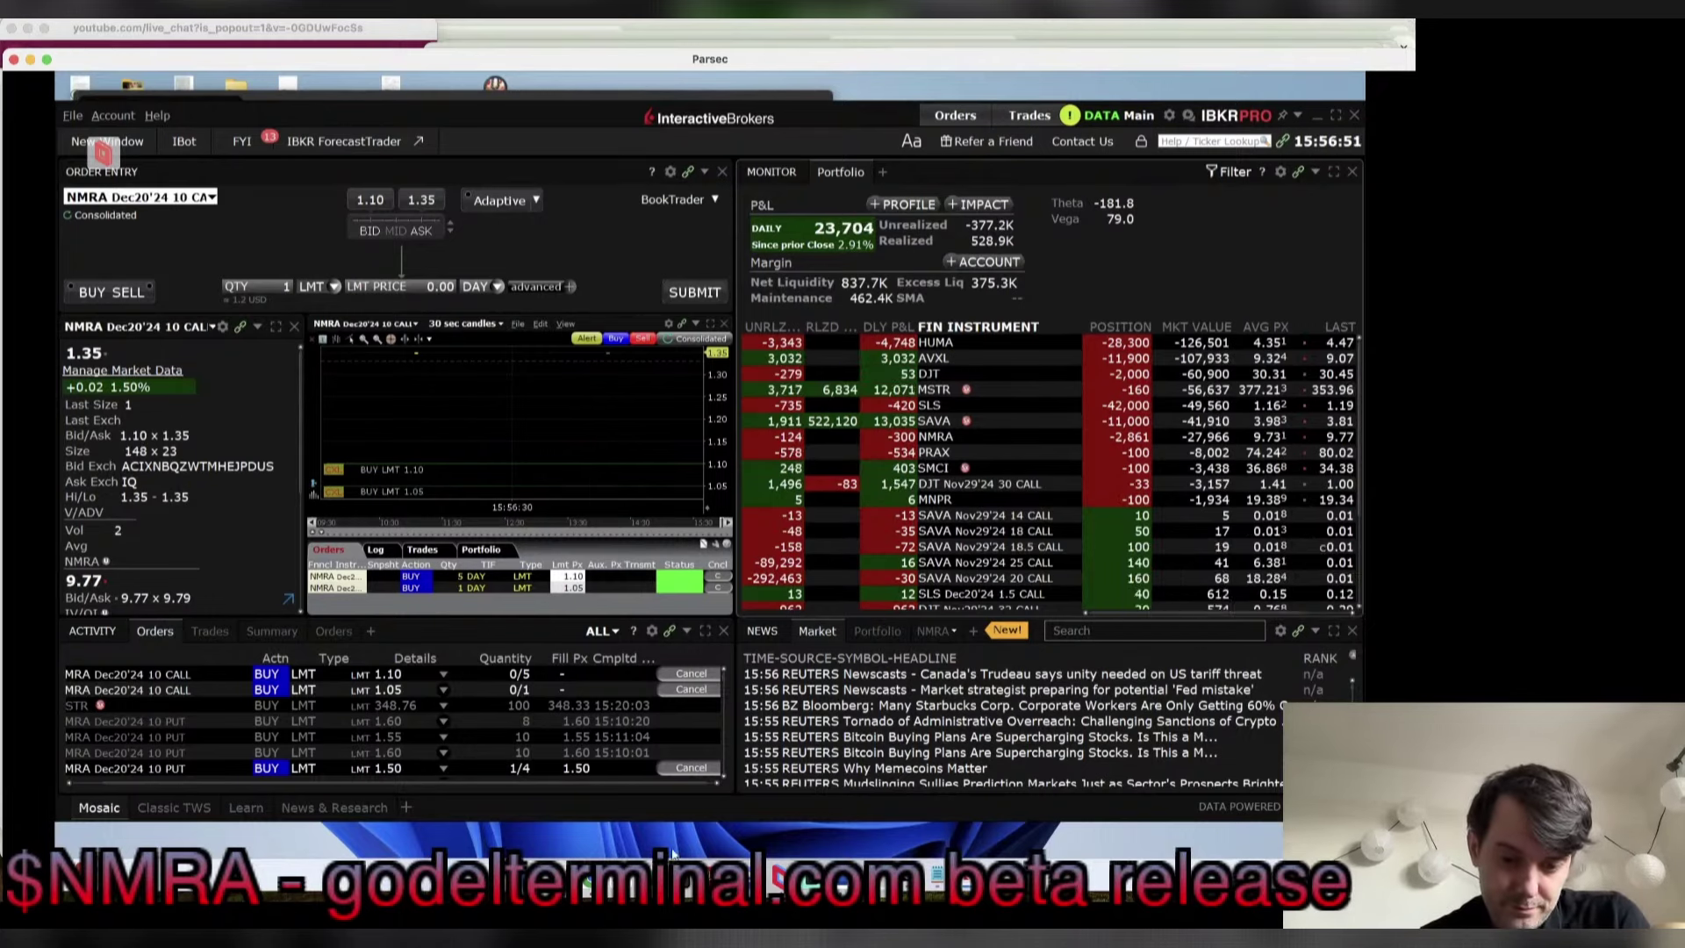
# Step: Bring up the Parsec Screen 2 window, move it over the trading window and enlarge it to make the Neumora page readable
pyautogui.click(591, 882)
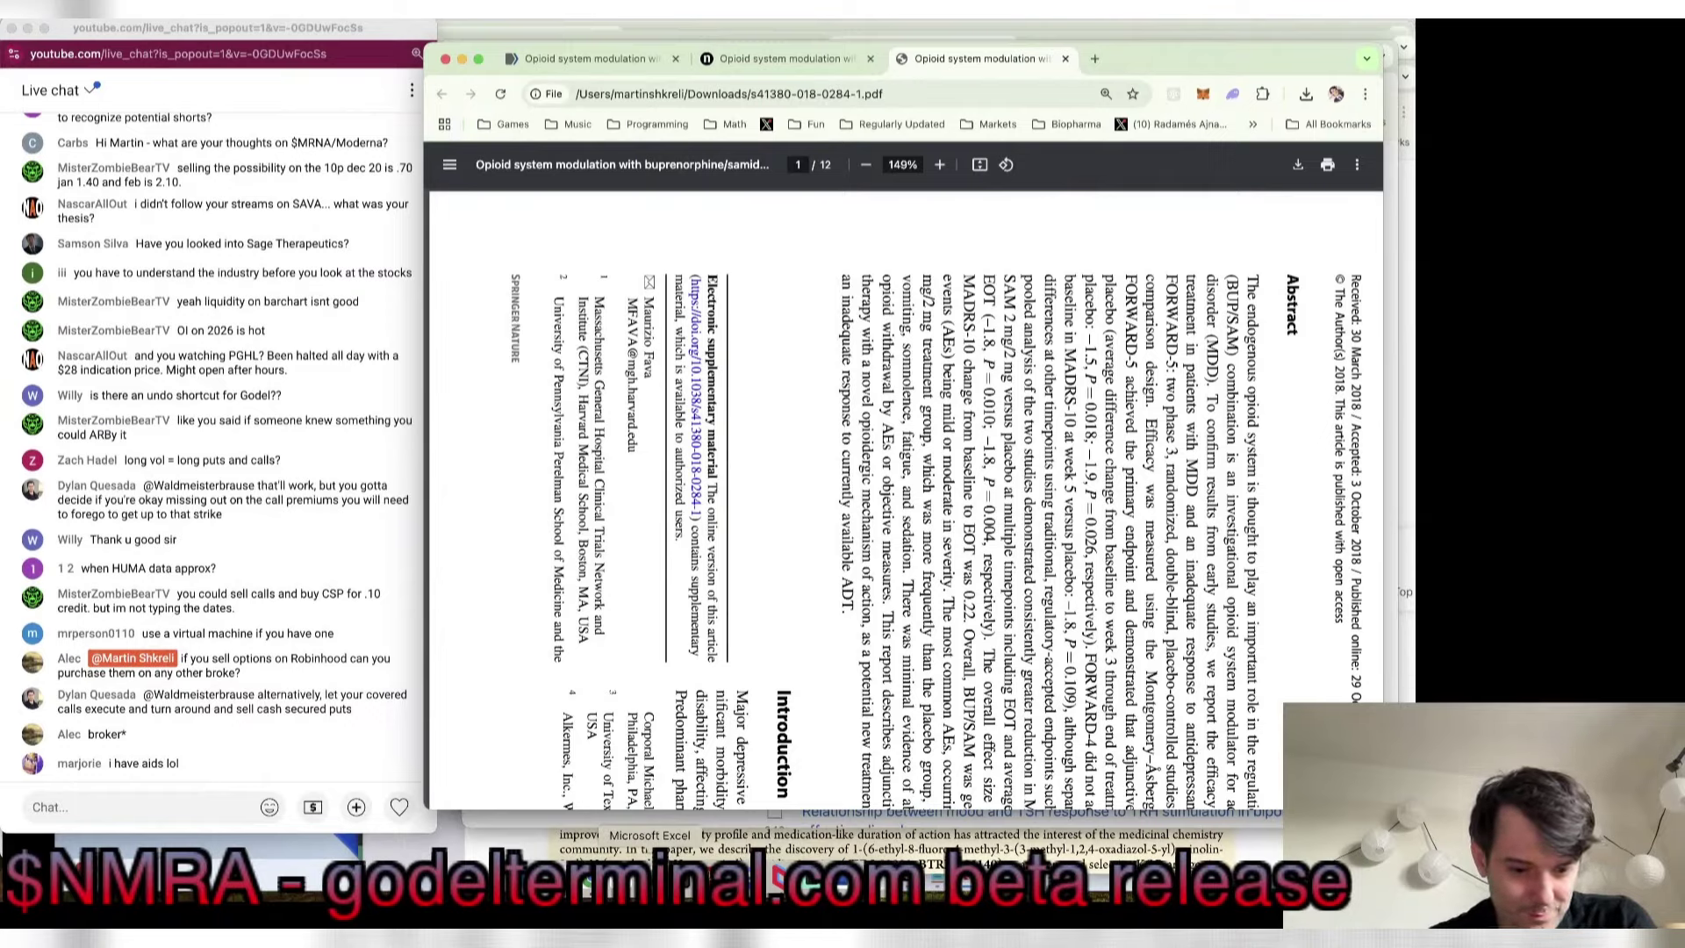
pyautogui.click(783, 873)
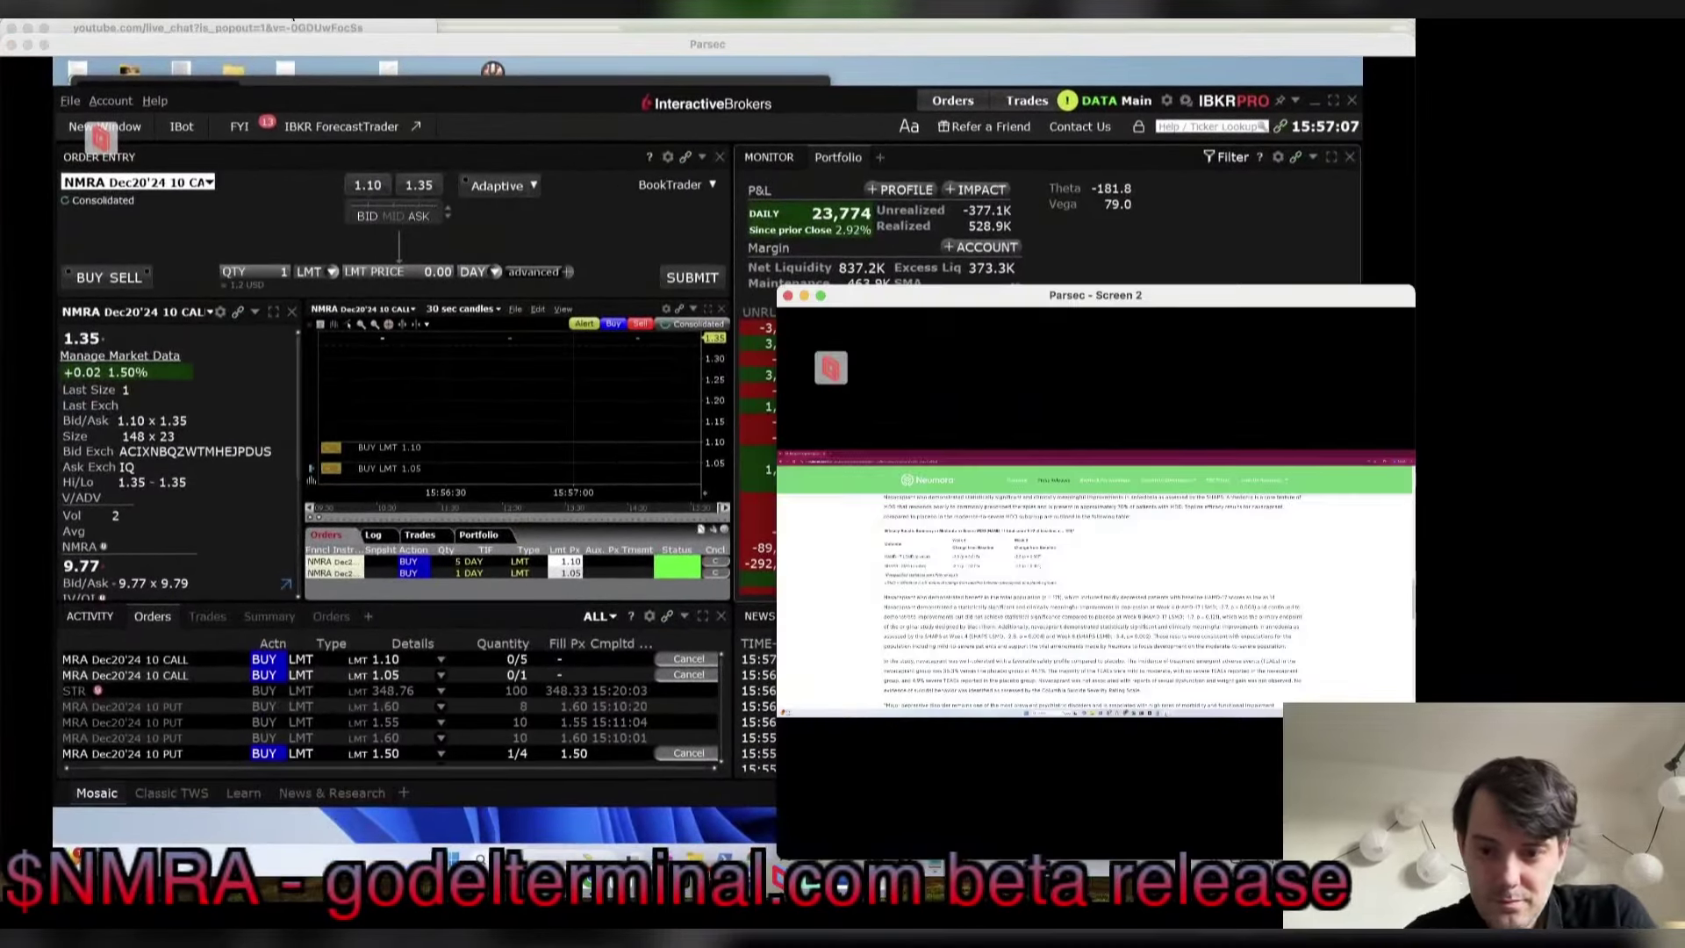
pyautogui.moveTo(887, 304); pyautogui.dragTo(206, 149)
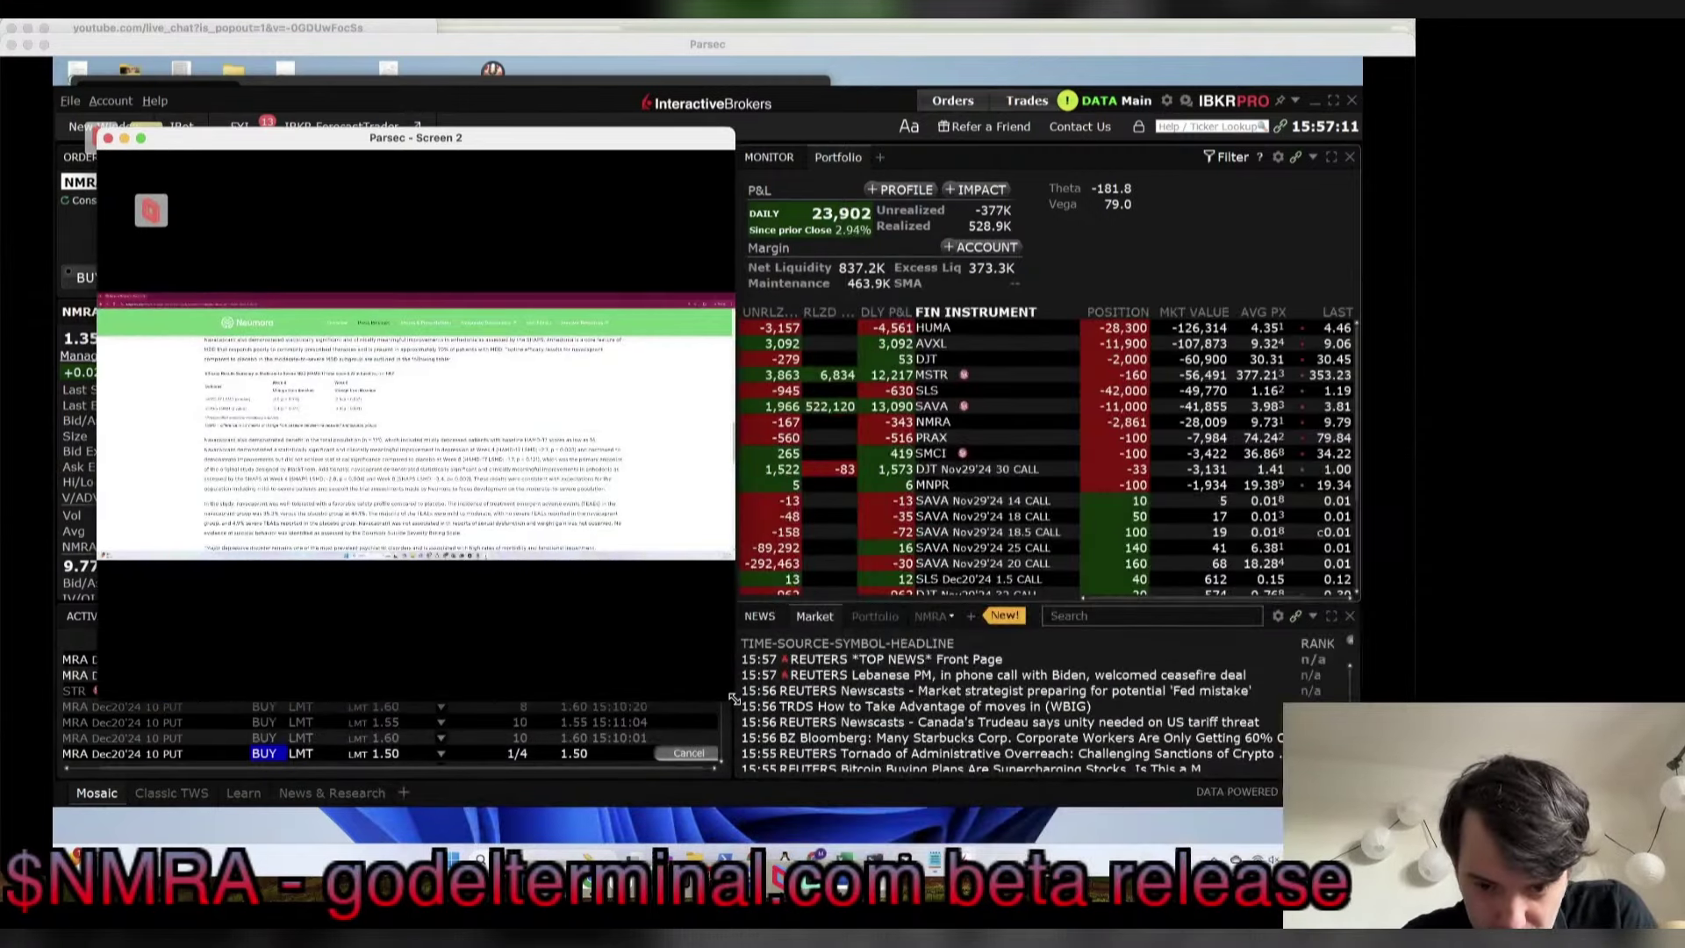
pyautogui.moveTo(735, 559); pyautogui.dragTo(1299, 855)
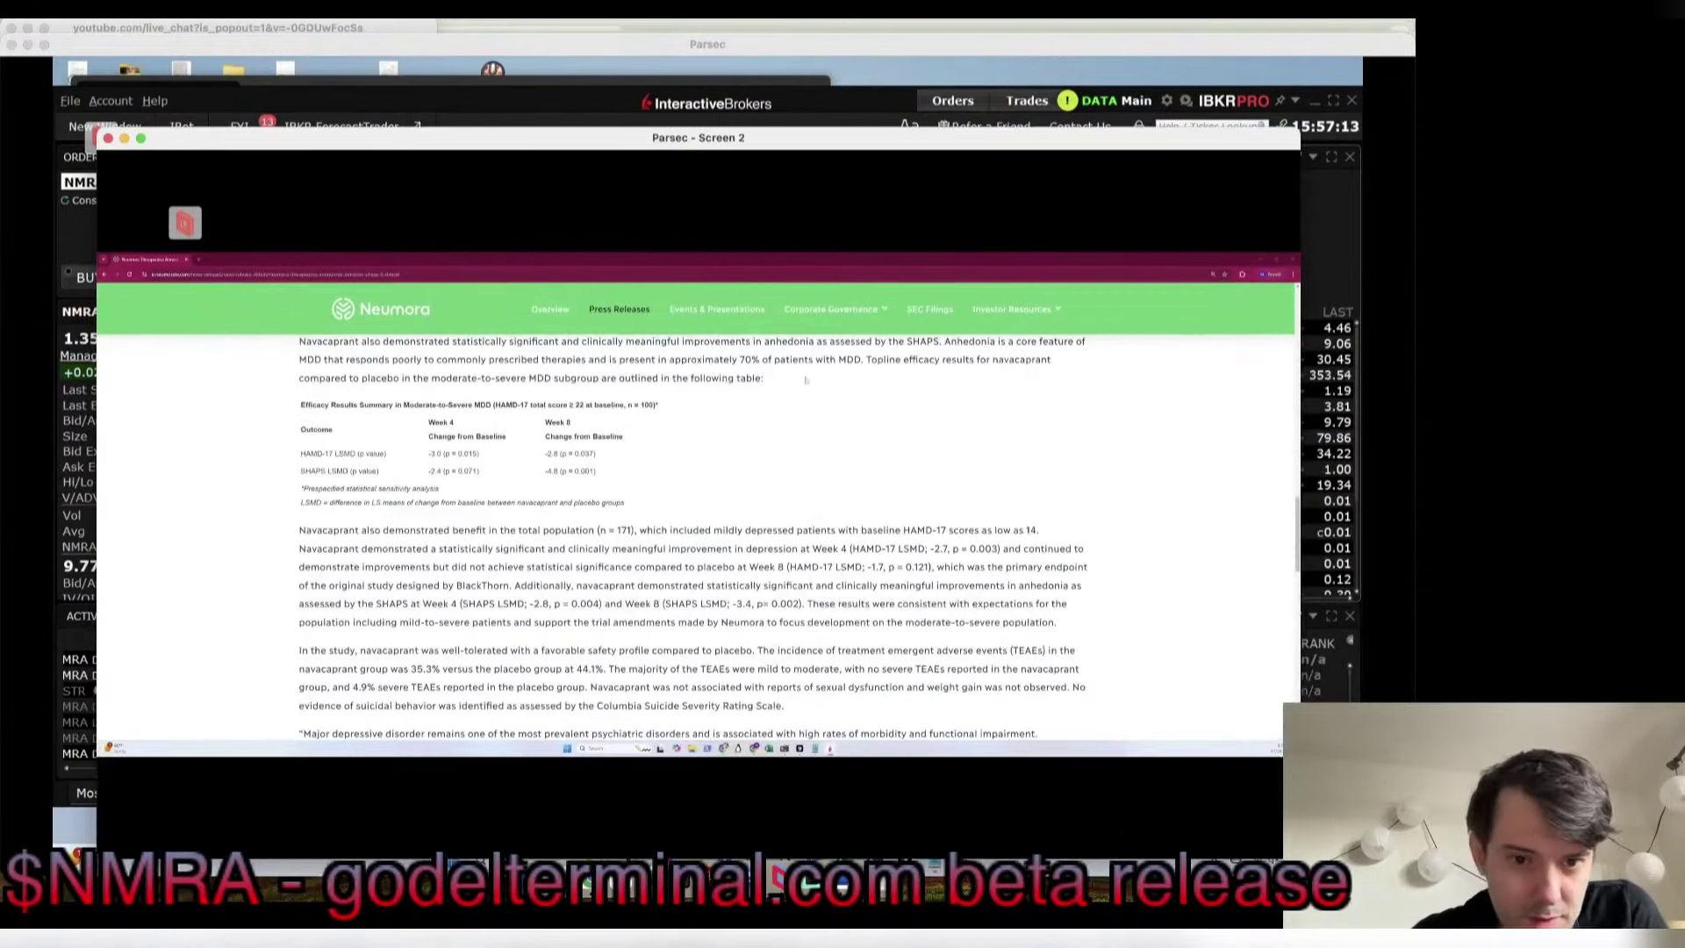
# Step: Find the Neumora Third Quarter 2024 Earnings Conference Call under Events & Presentations and open its webcast
pyautogui.click(645, 308)
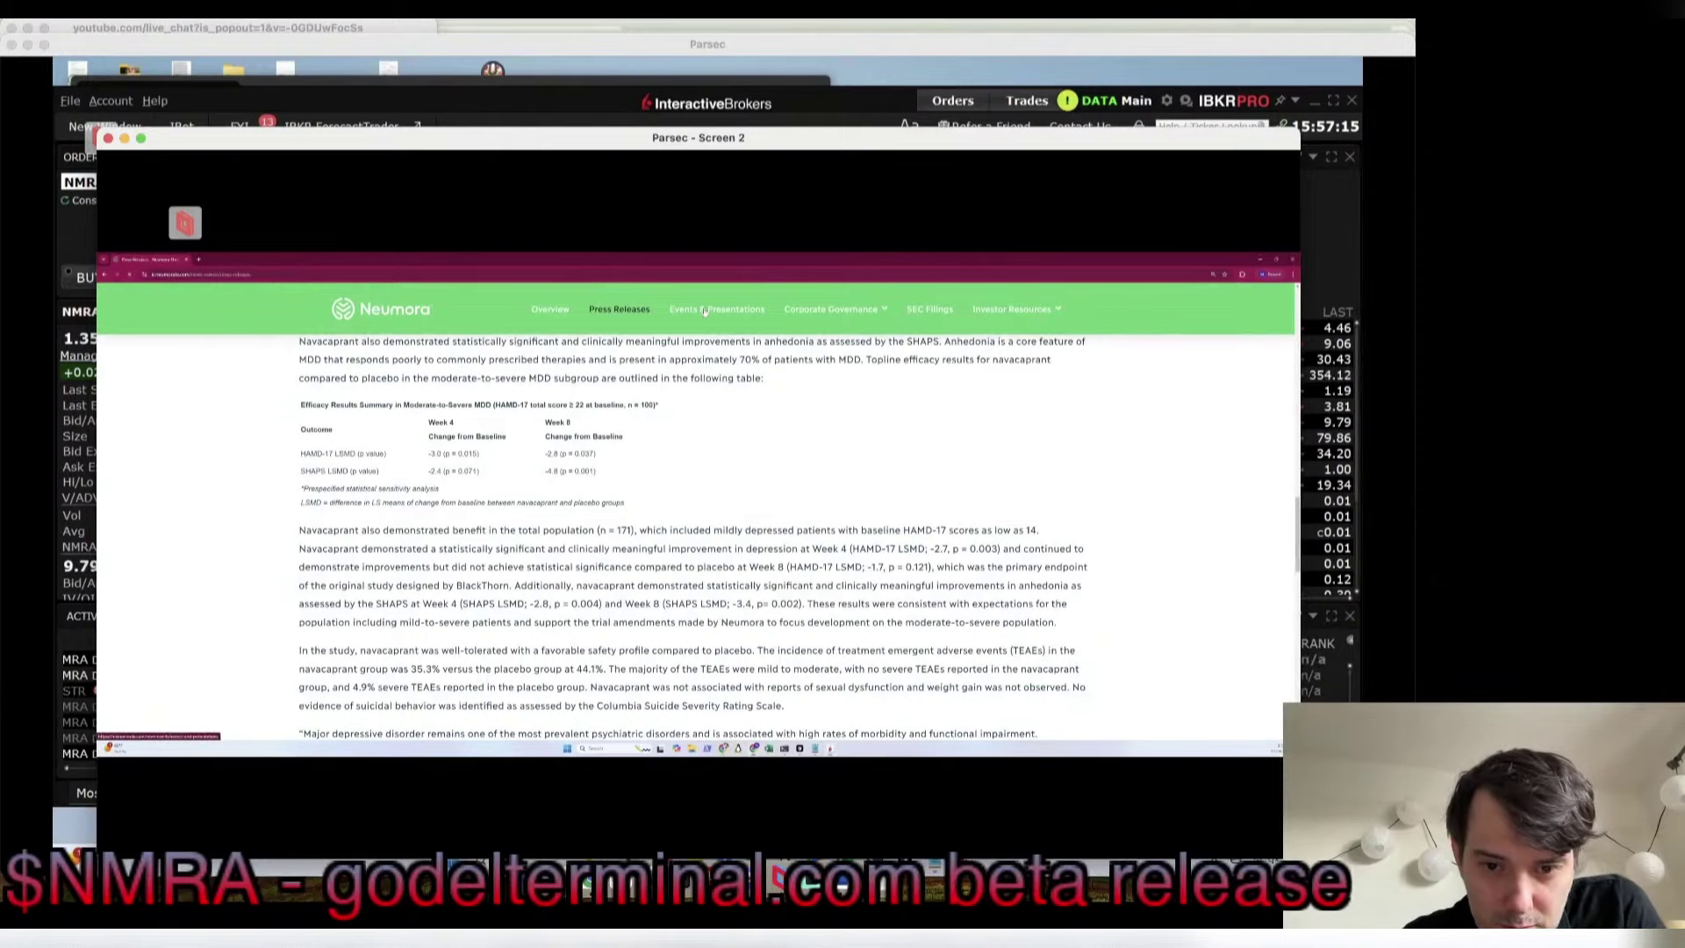
pyautogui.click(704, 310)
pyautogui.scroll(-5, 653, 526)
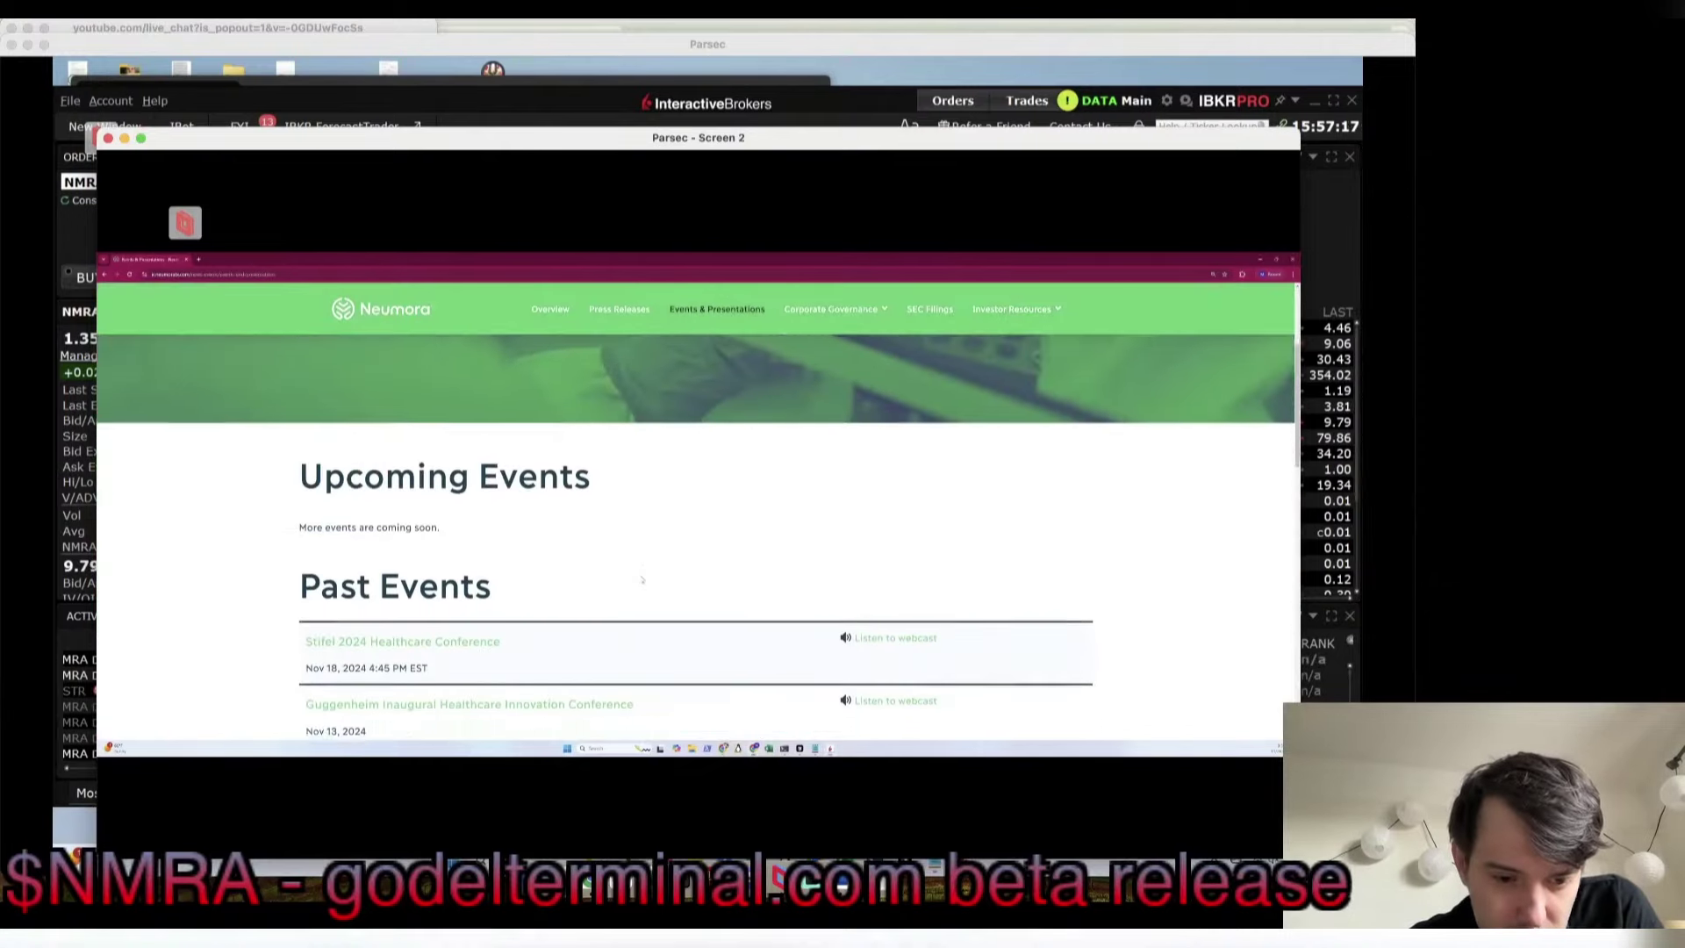
pyautogui.scroll(-2, 641, 579)
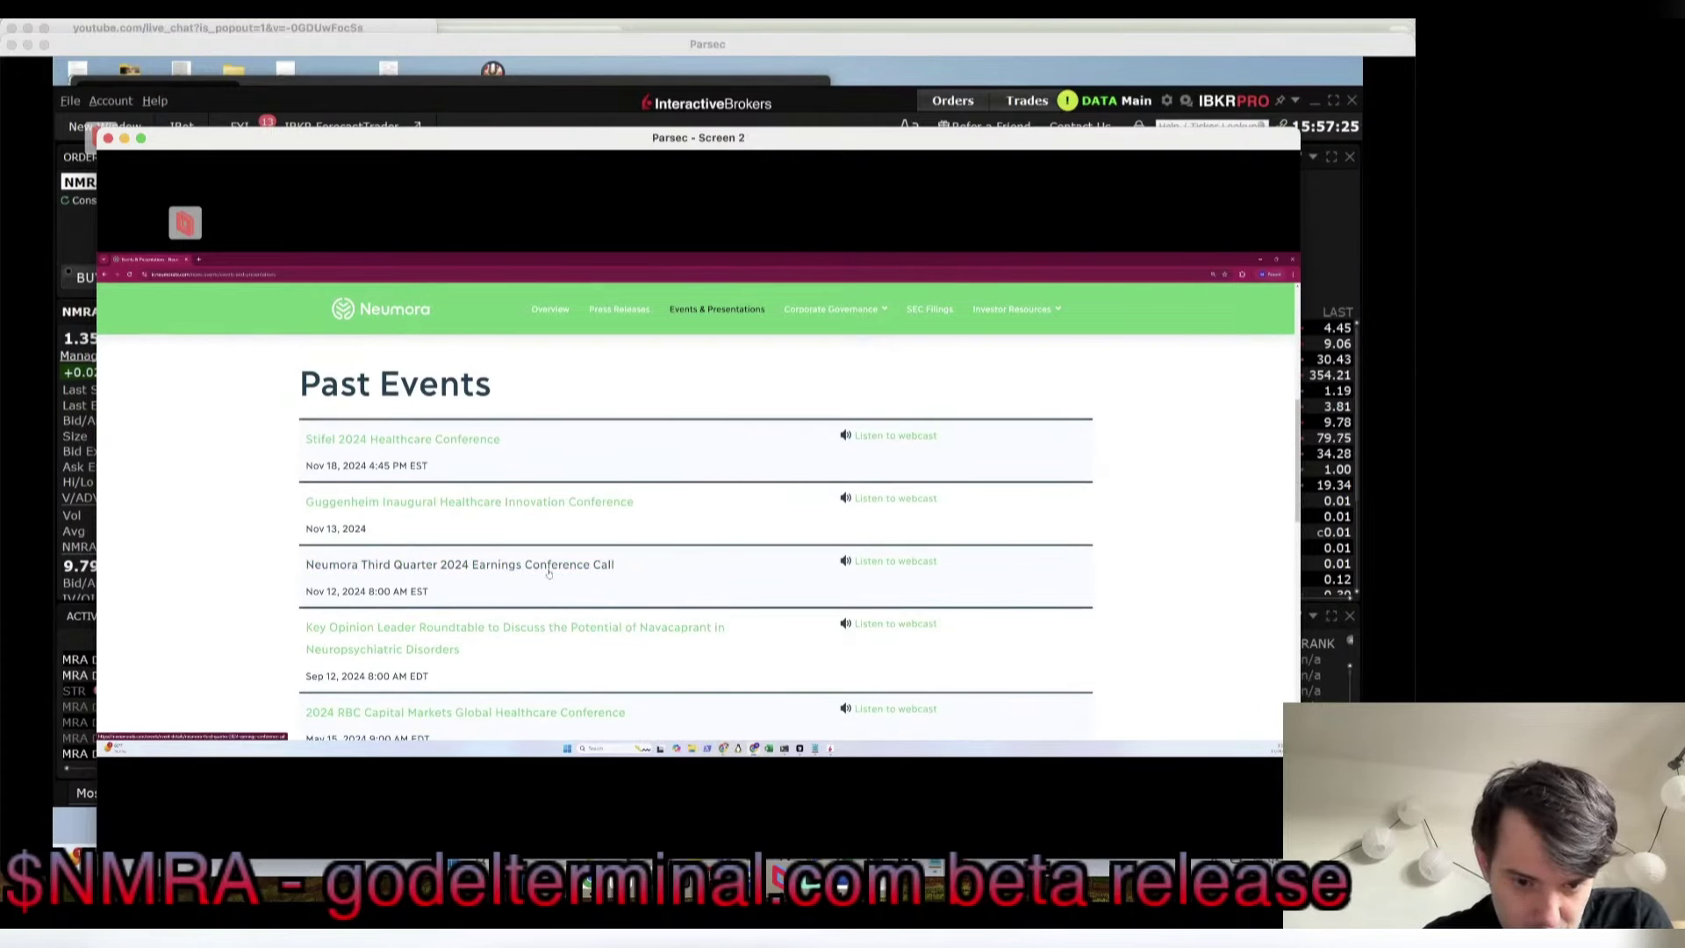
pyautogui.click(545, 566)
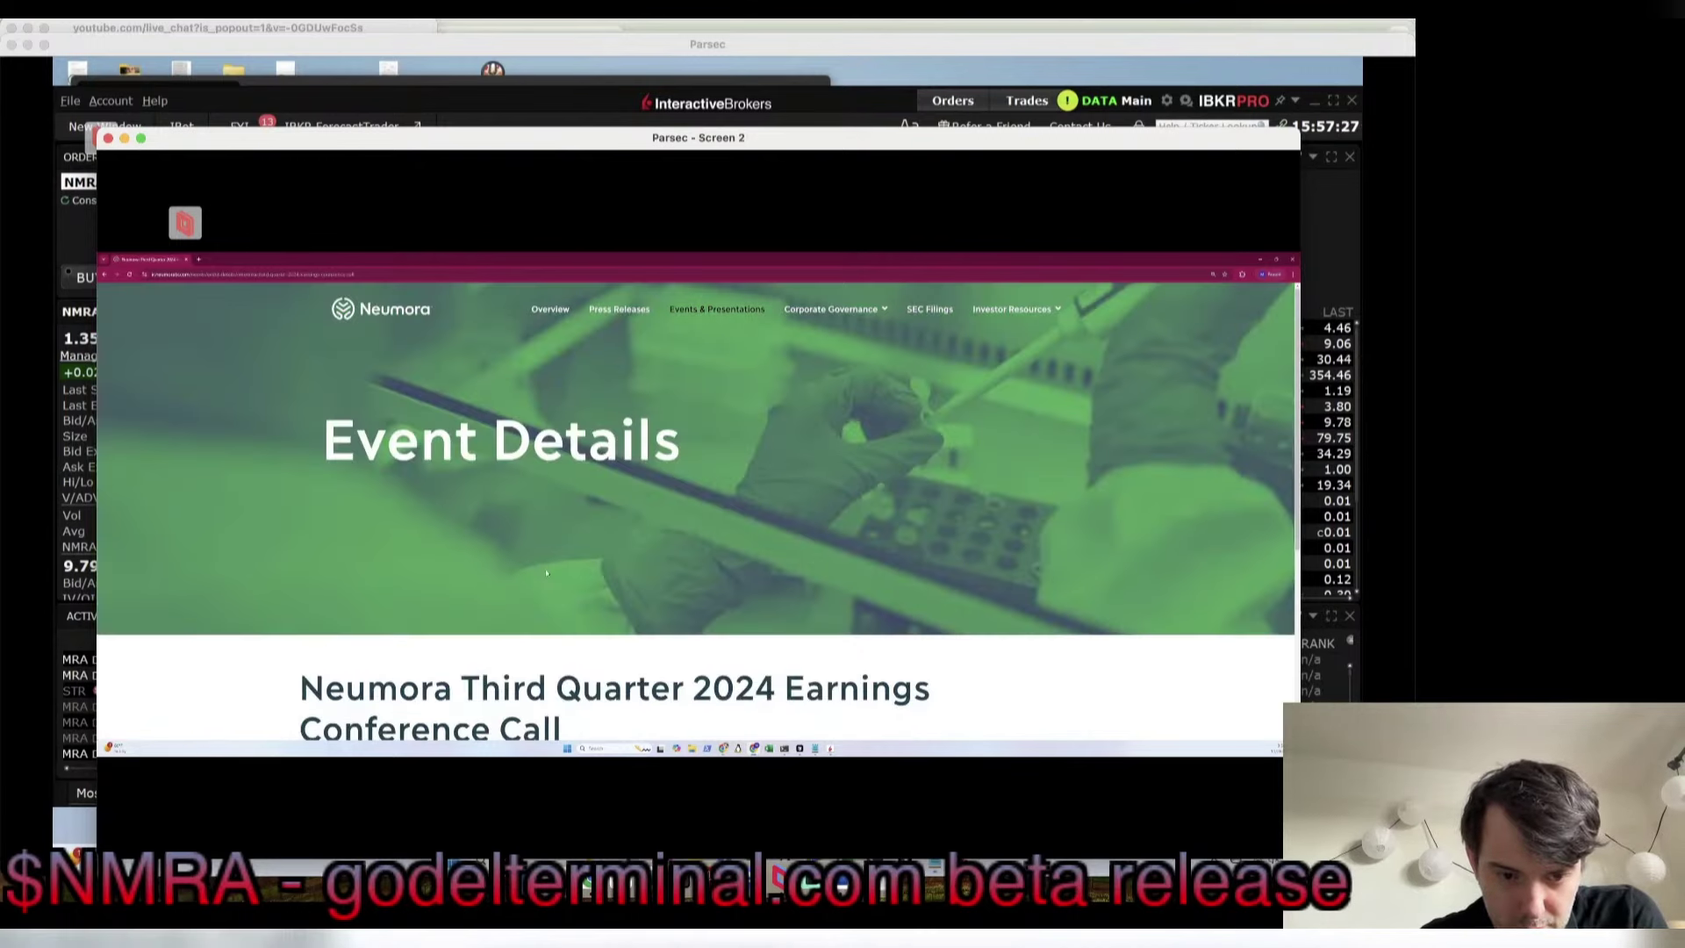
pyautogui.scroll(-5, 546, 572)
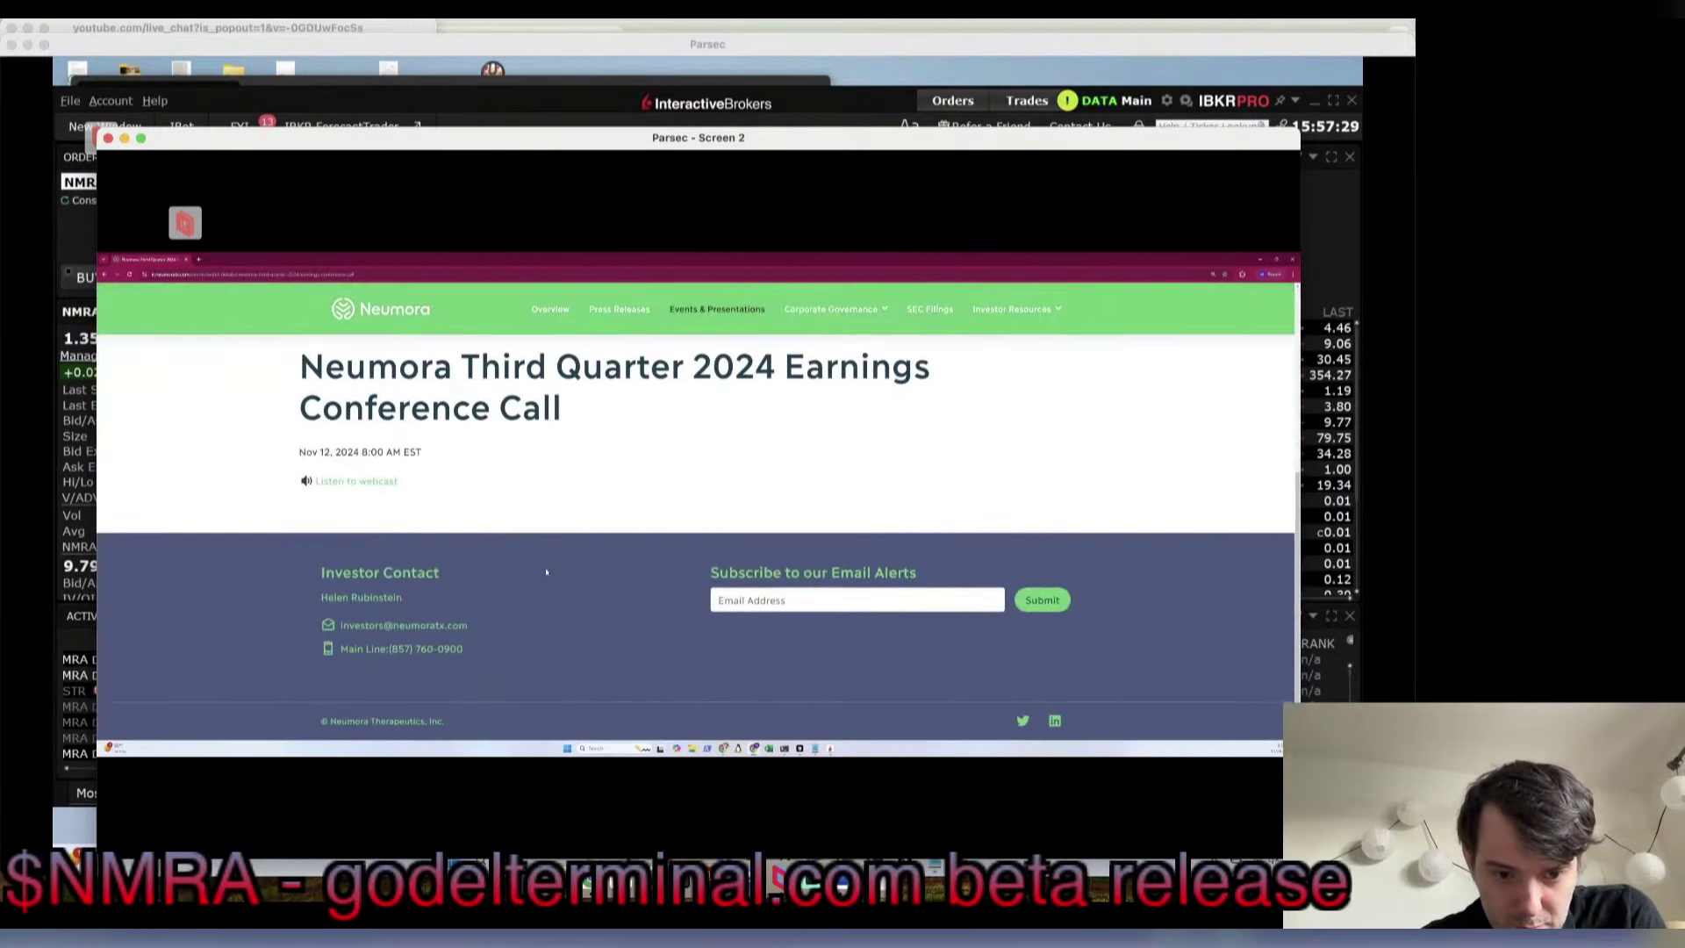
pyautogui.click(375, 482)
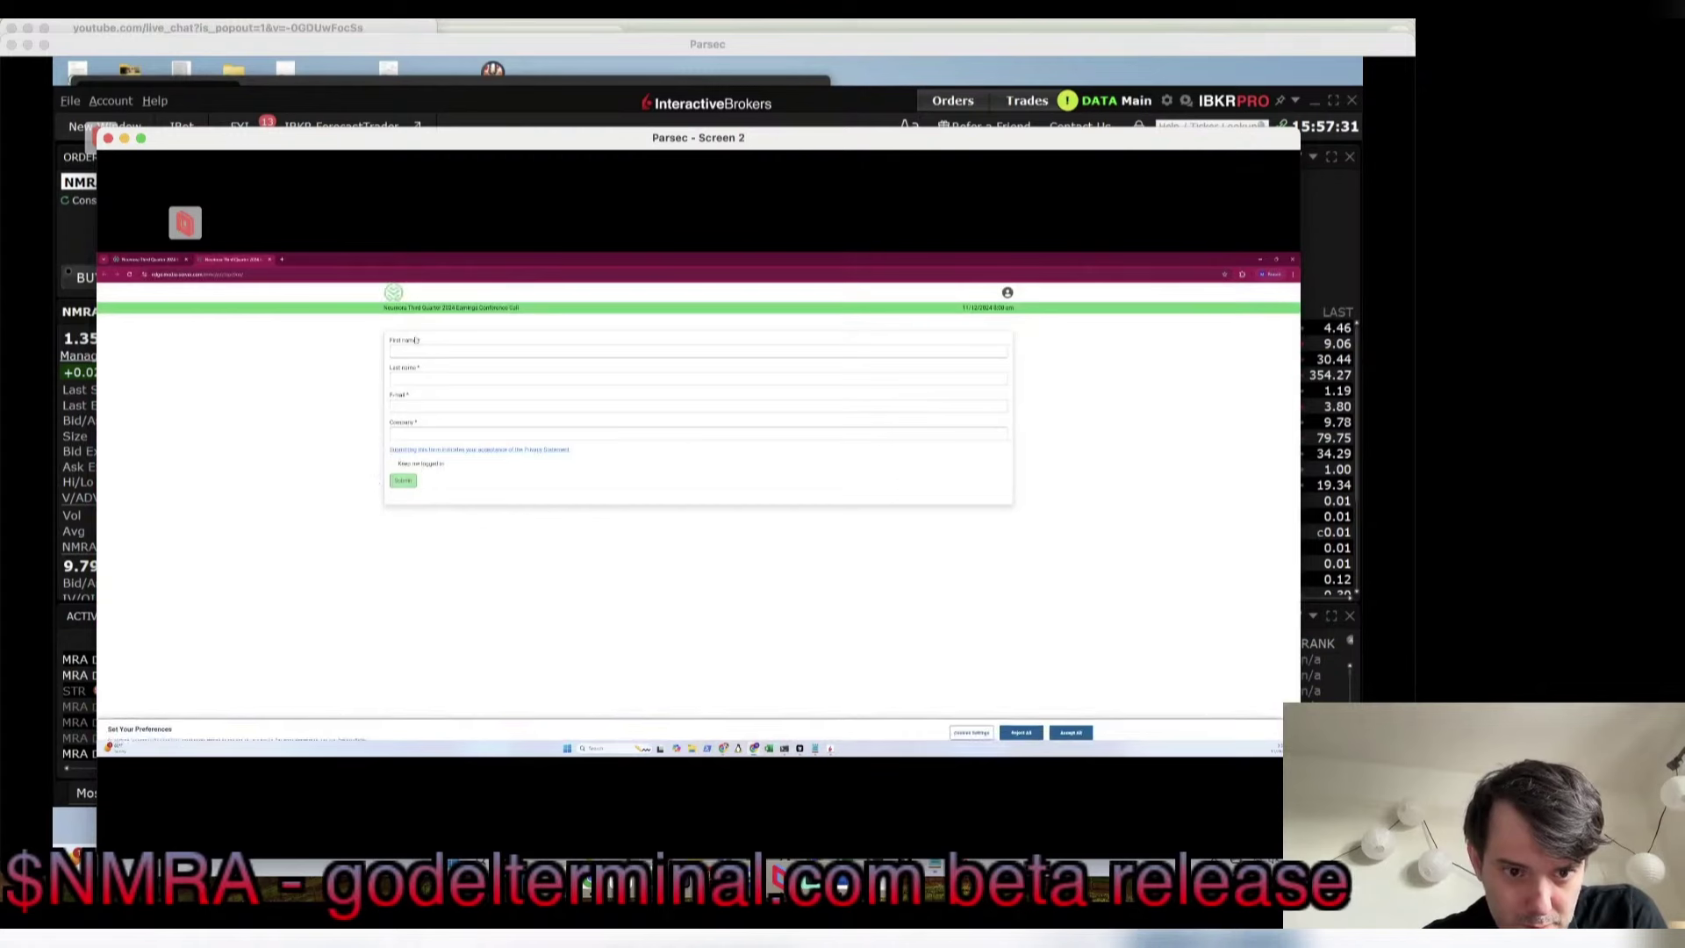
# Step: Register for the webcast with the saved name, e-mail and company details, start playback and accept all cookies
pyautogui.click(418, 350)
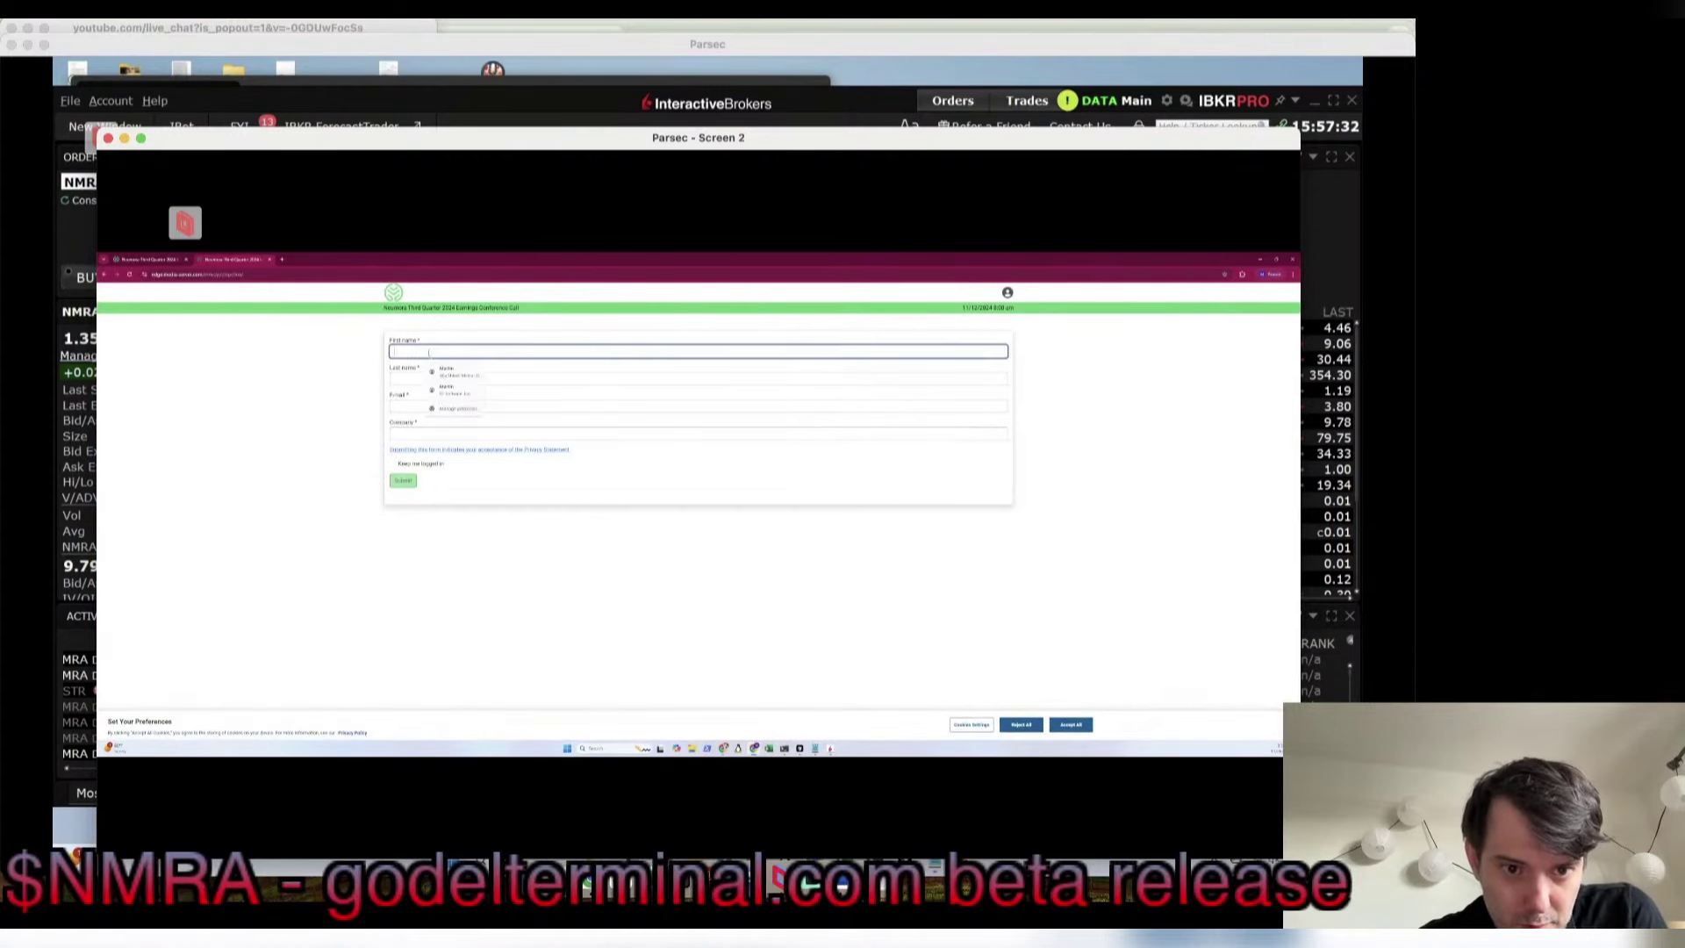
pyautogui.click(452, 368)
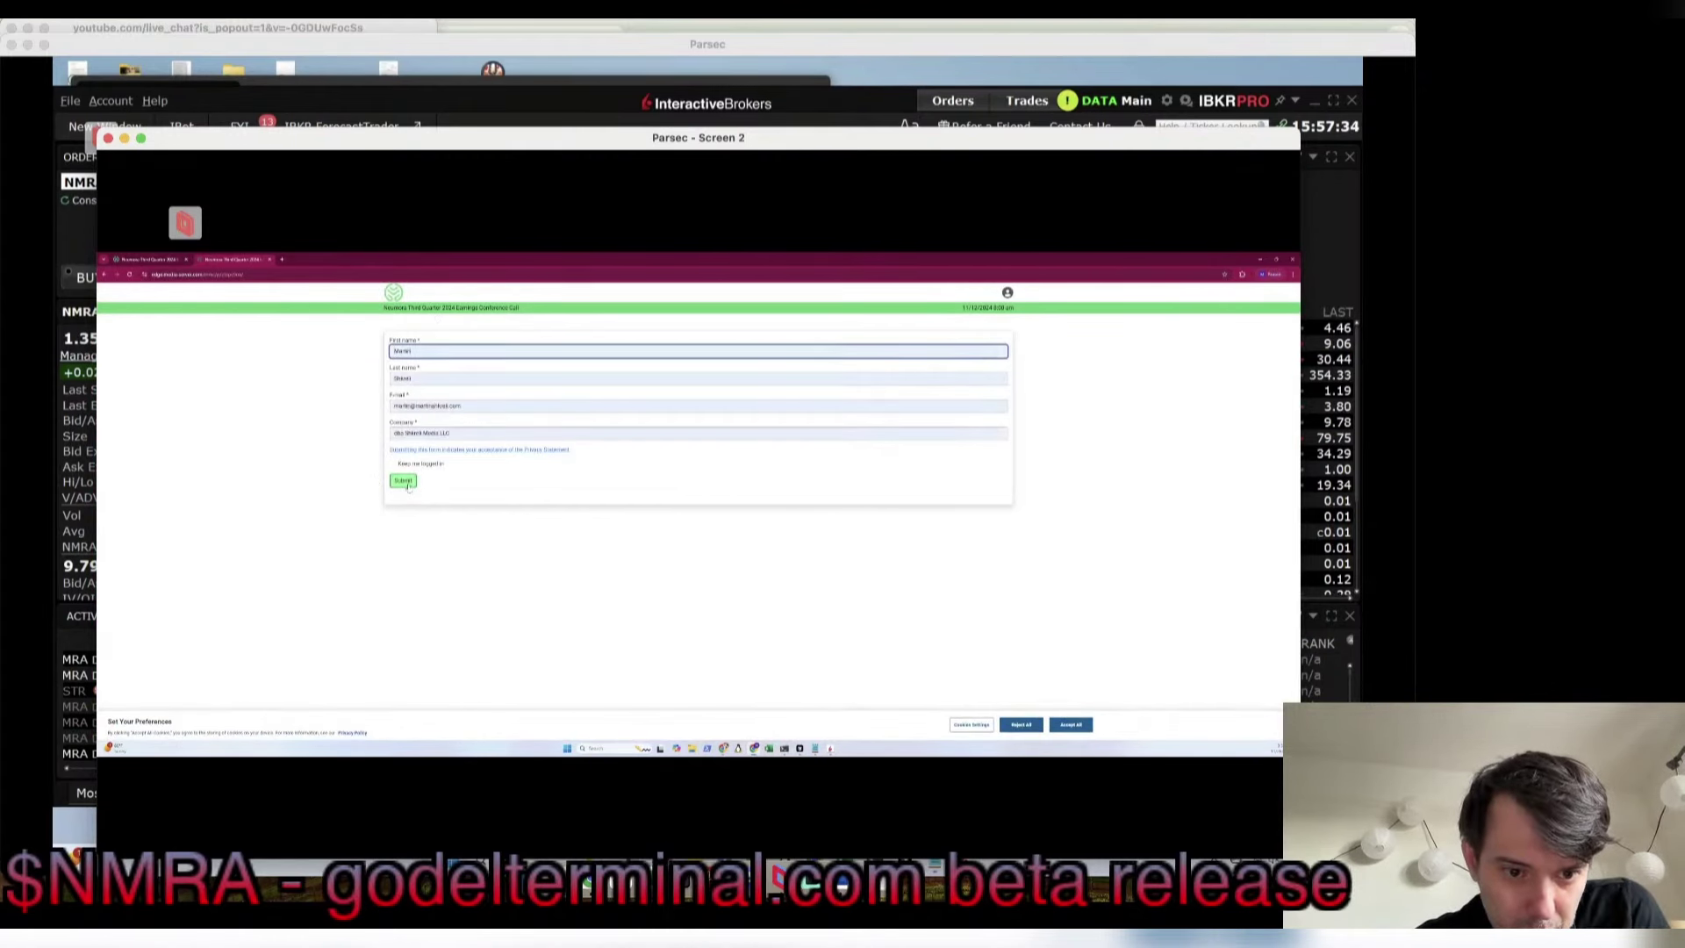
pyautogui.click(404, 481)
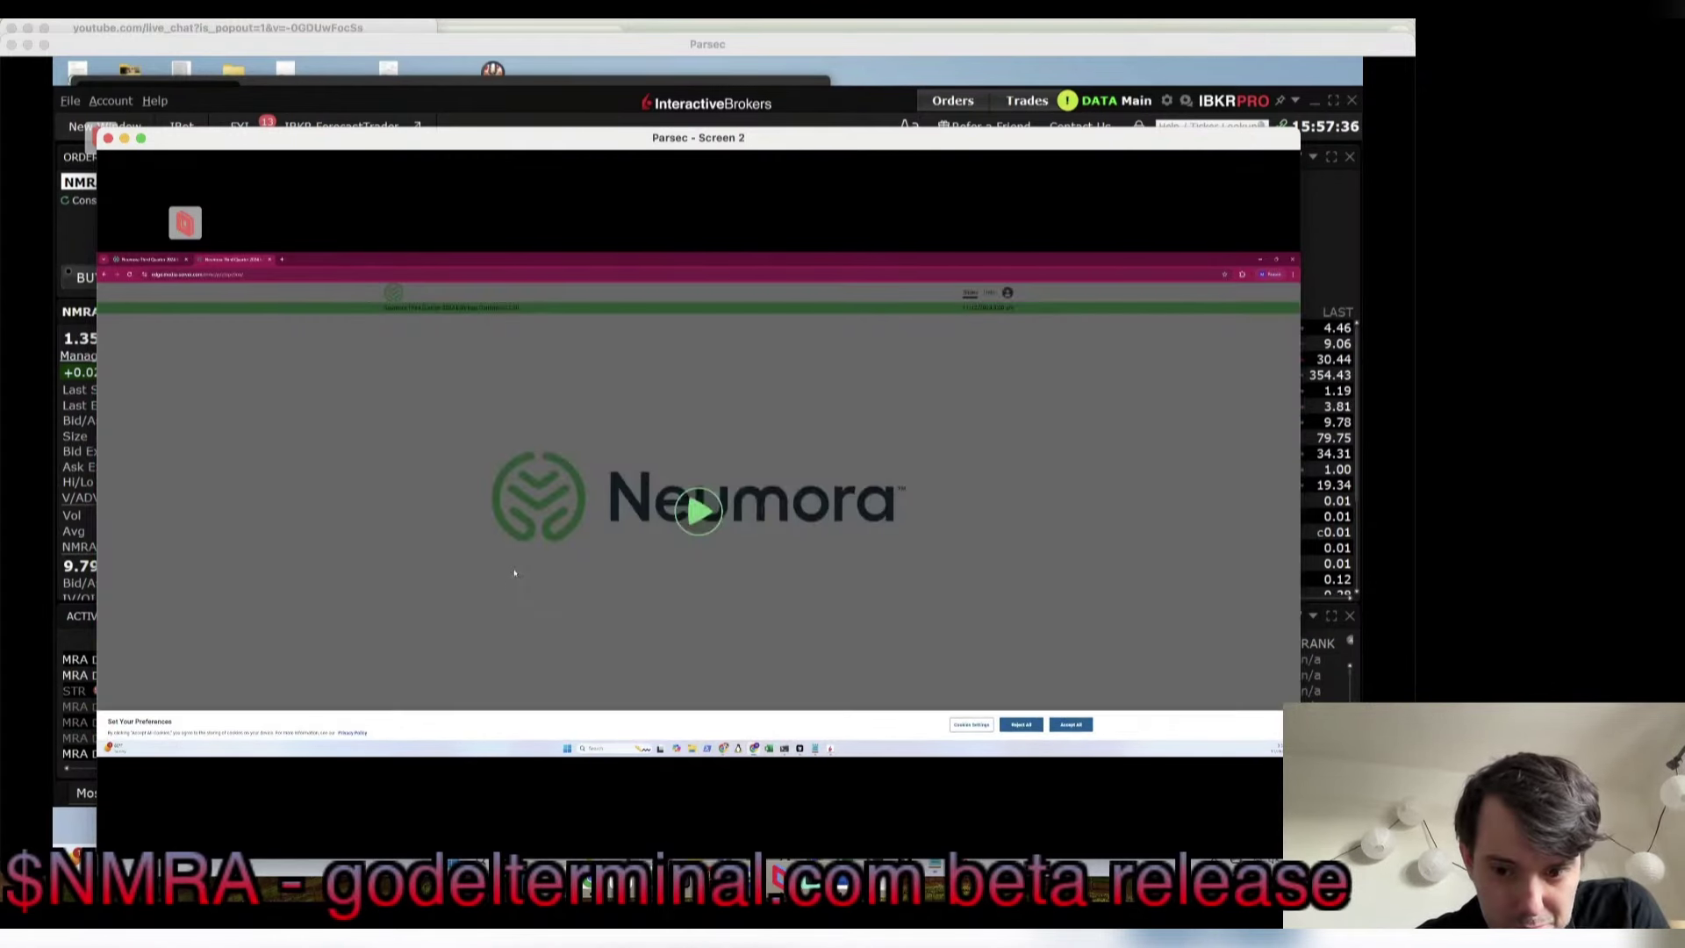
pyautogui.click(690, 521)
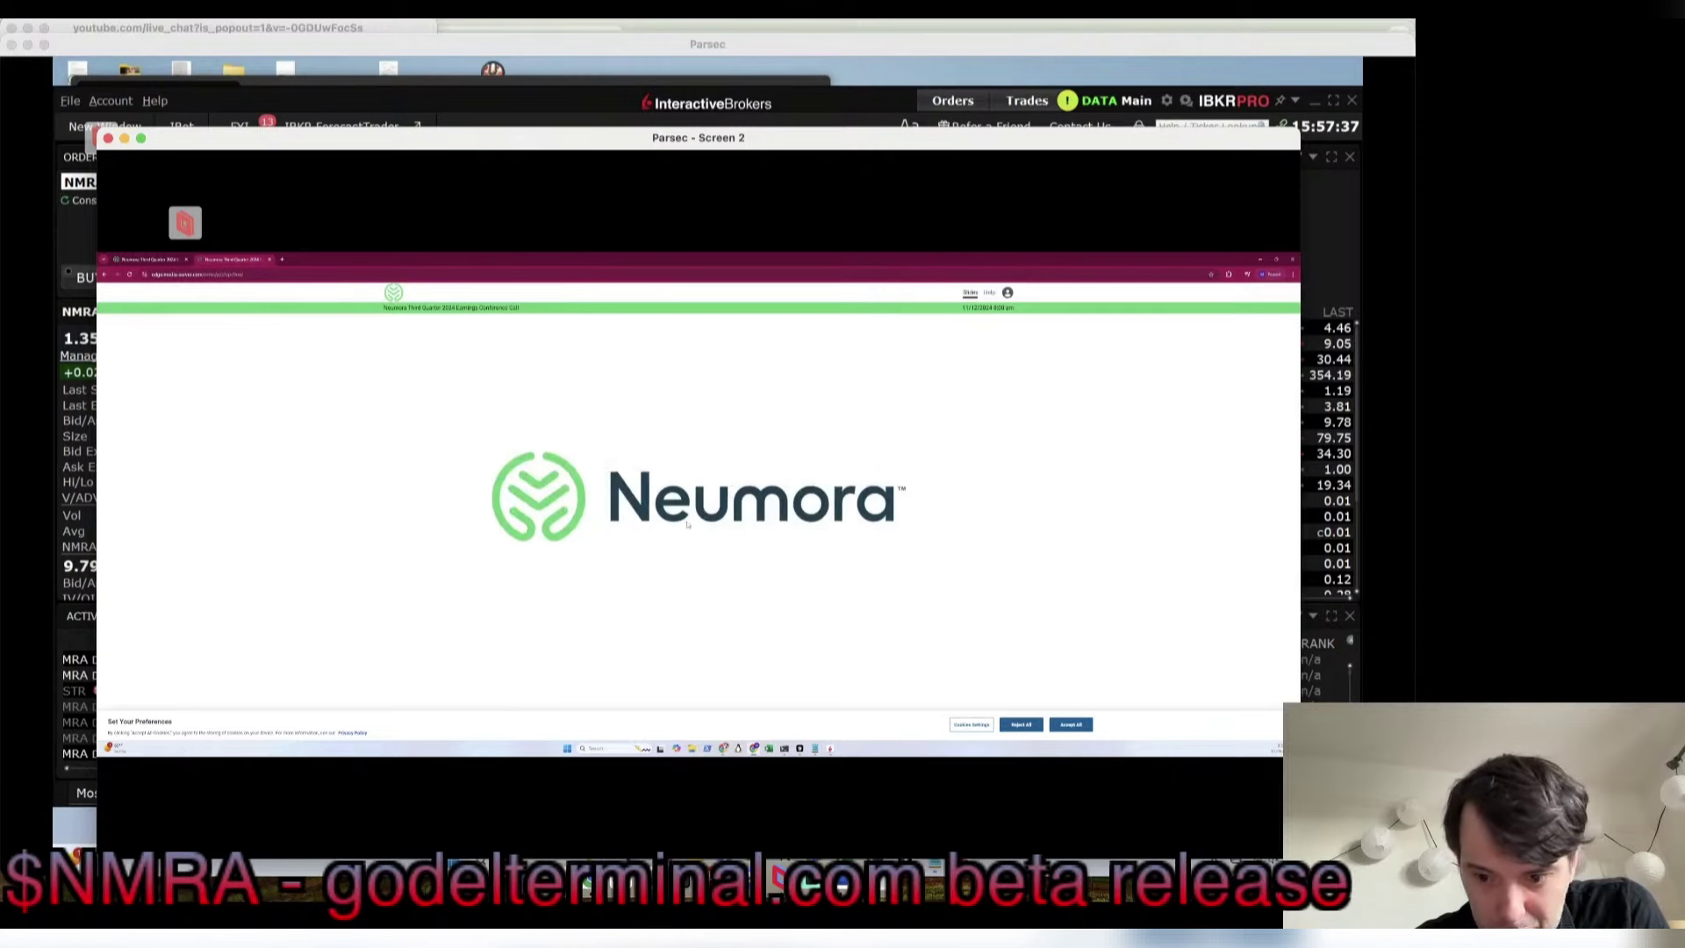
pyautogui.click(1072, 725)
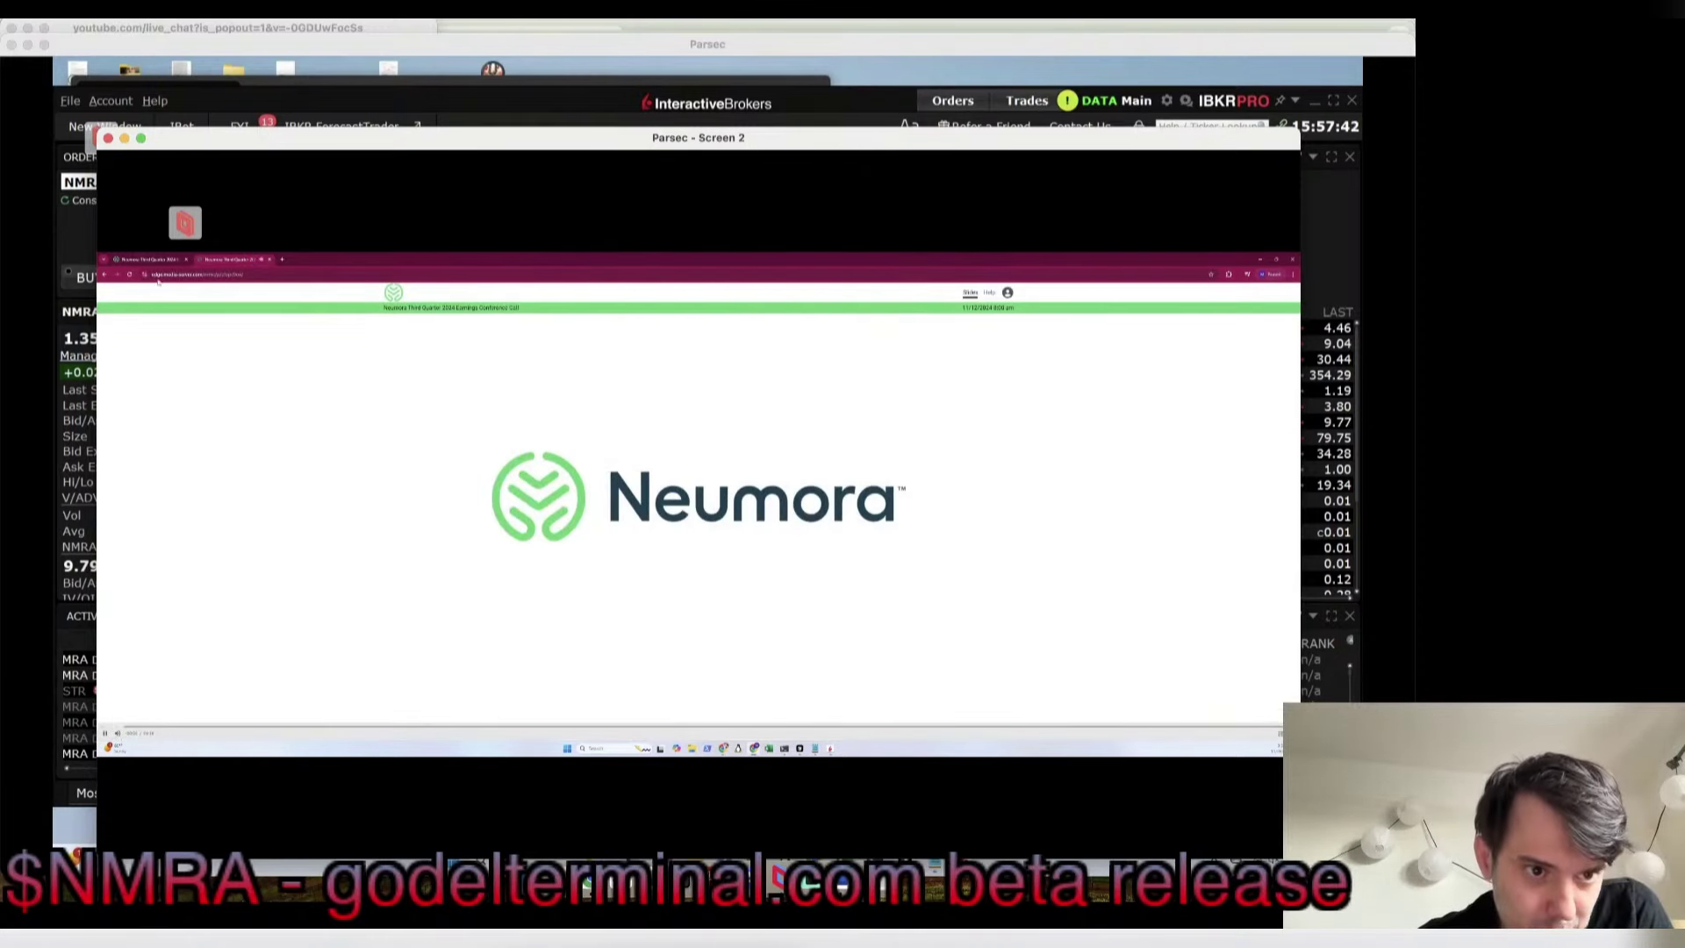
# Step: Shrink the Parsec Screen 2 window and close it to get back to Interactive Brokers
pyautogui.click(184, 223)
pyautogui.click(282, 308)
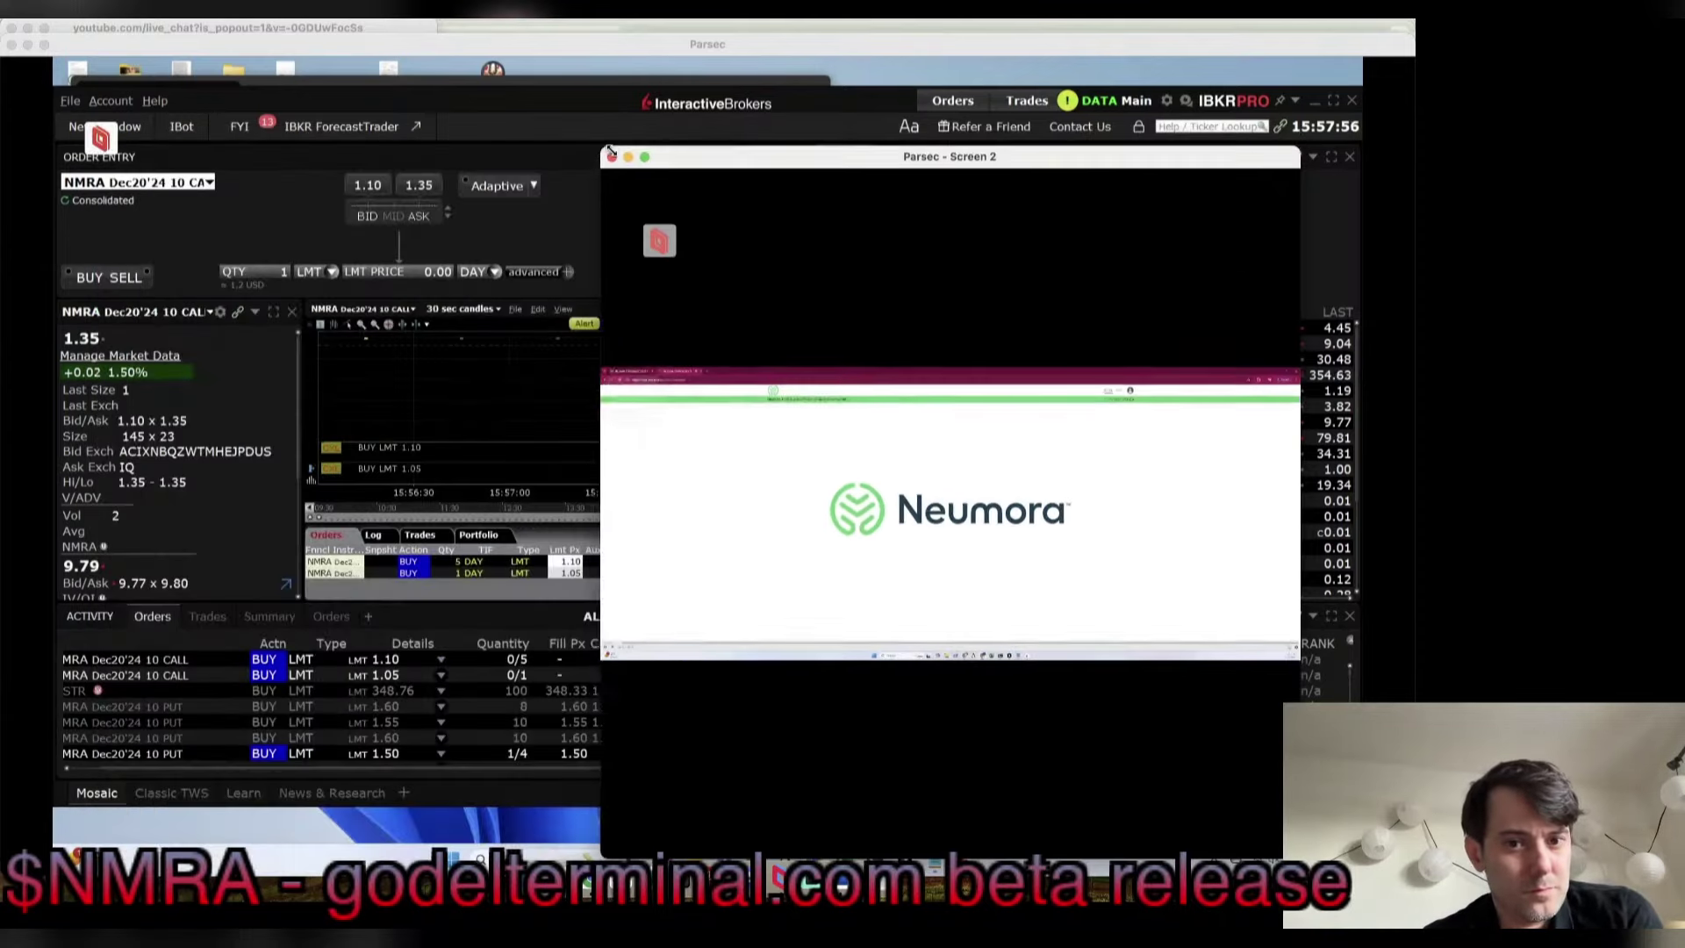
pyautogui.moveTo(109, 126); pyautogui.dragTo(603, 153)
pyautogui.click(603, 154)
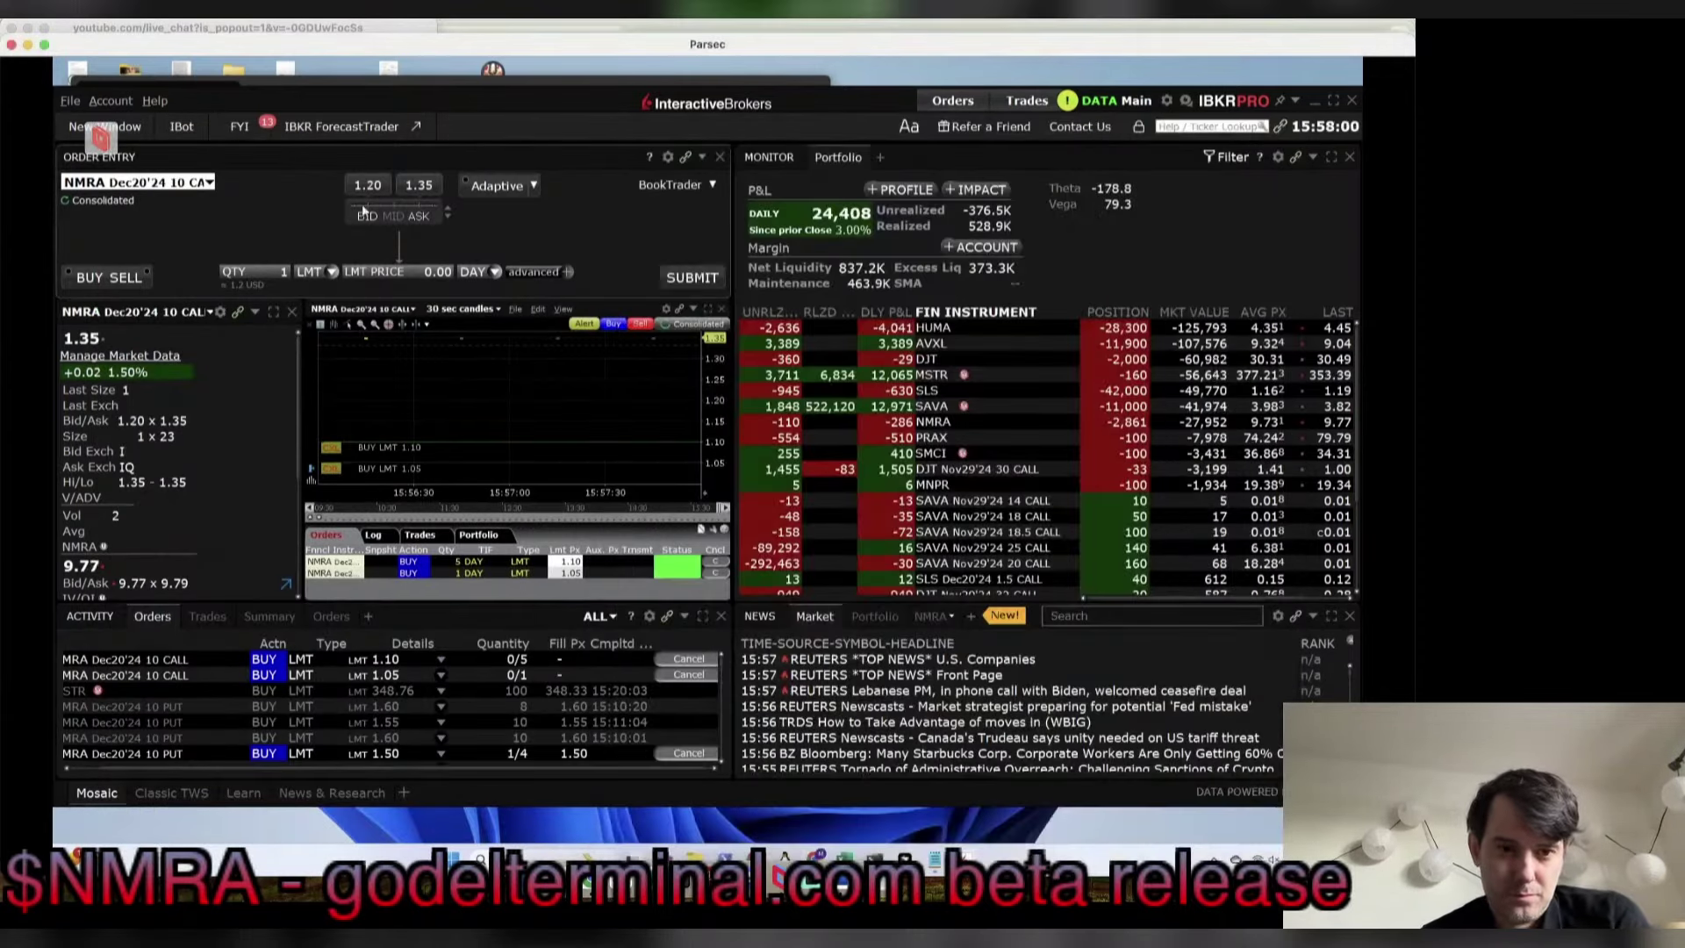
# Step: Prepare a buy order for one NMRA Dec20'24 10 call with a limit price of 1.25
pyautogui.click(360, 188)
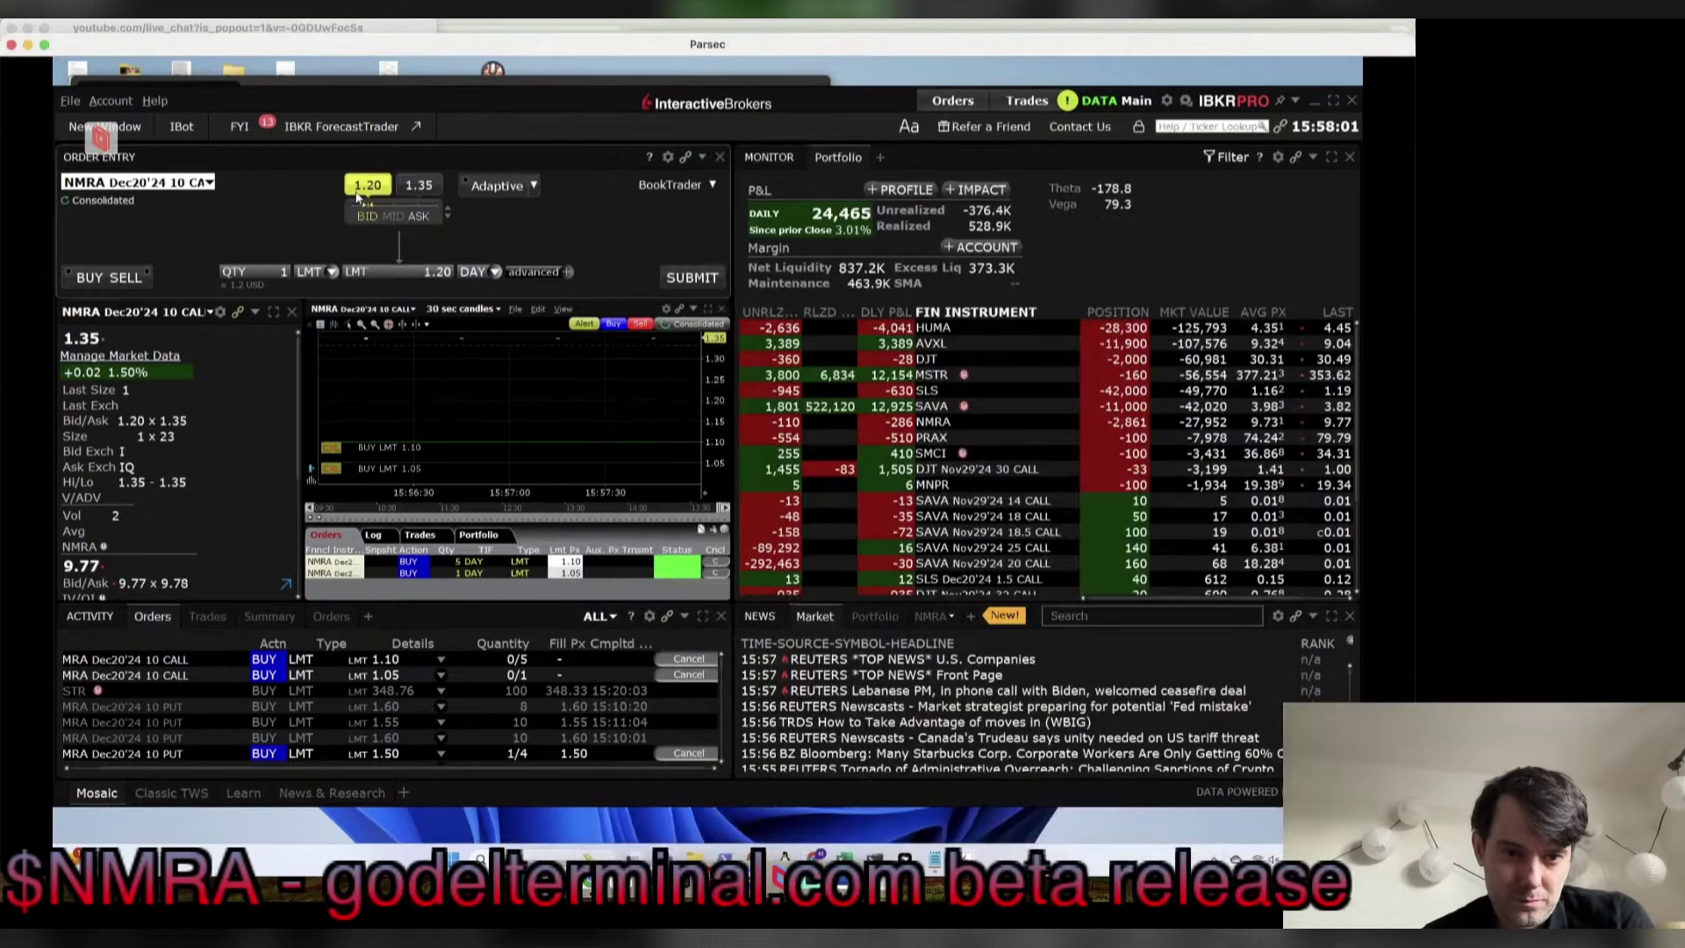
pyautogui.click(88, 278)
pyautogui.click(392, 273)
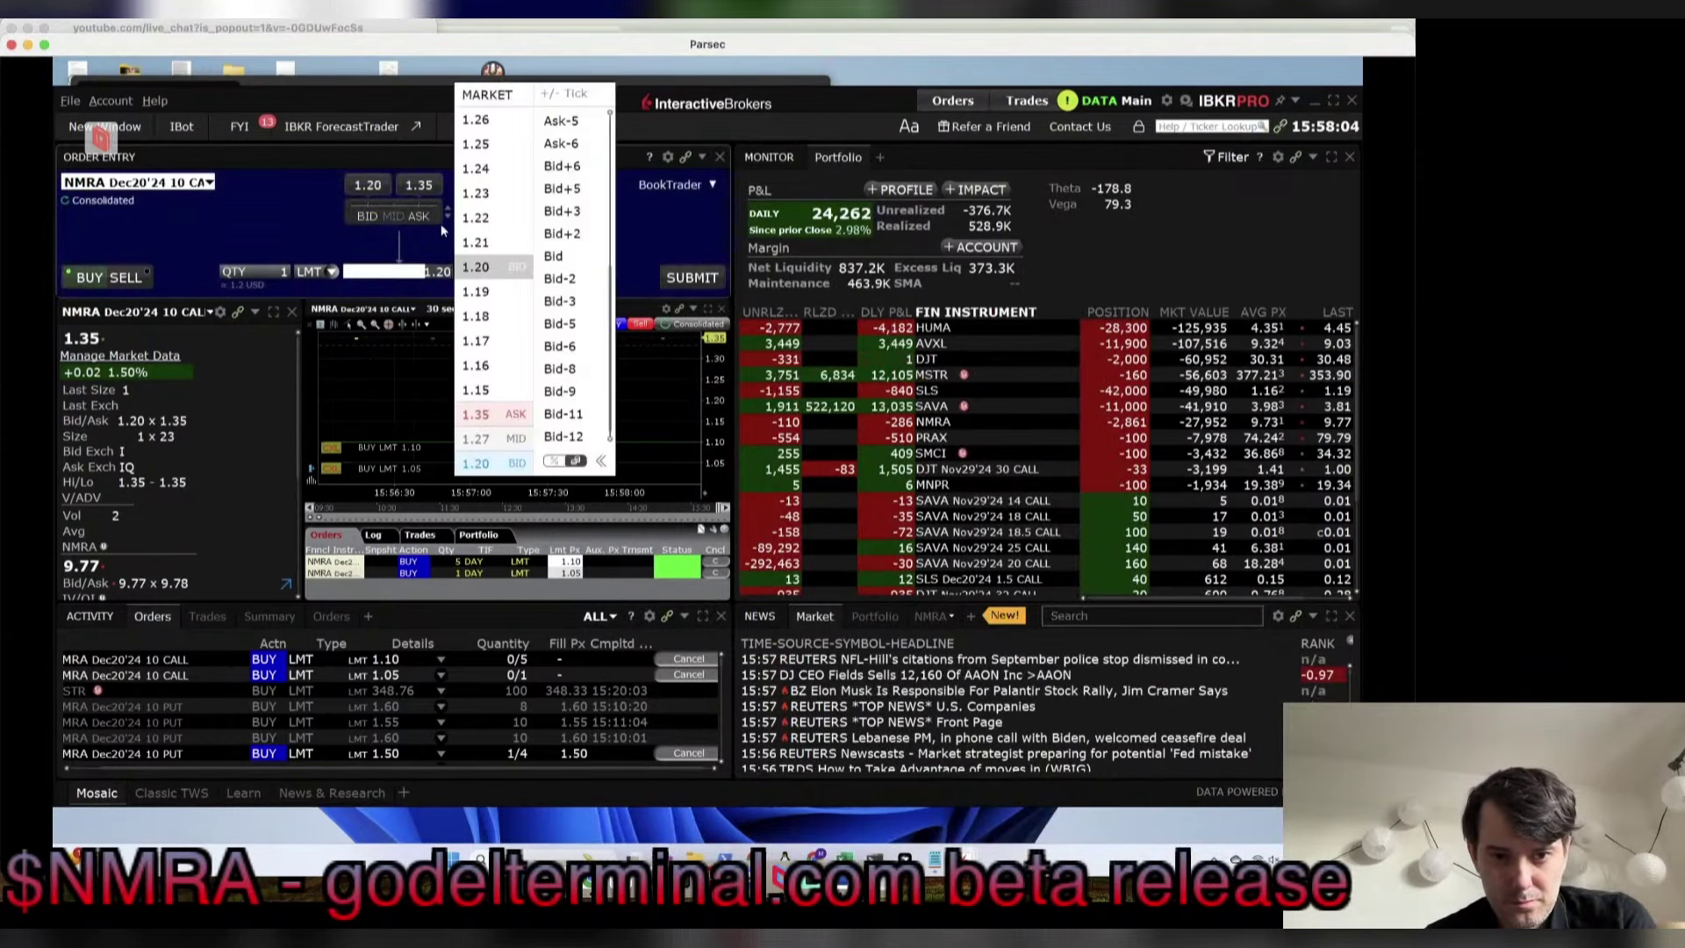
pyautogui.click(503, 135)
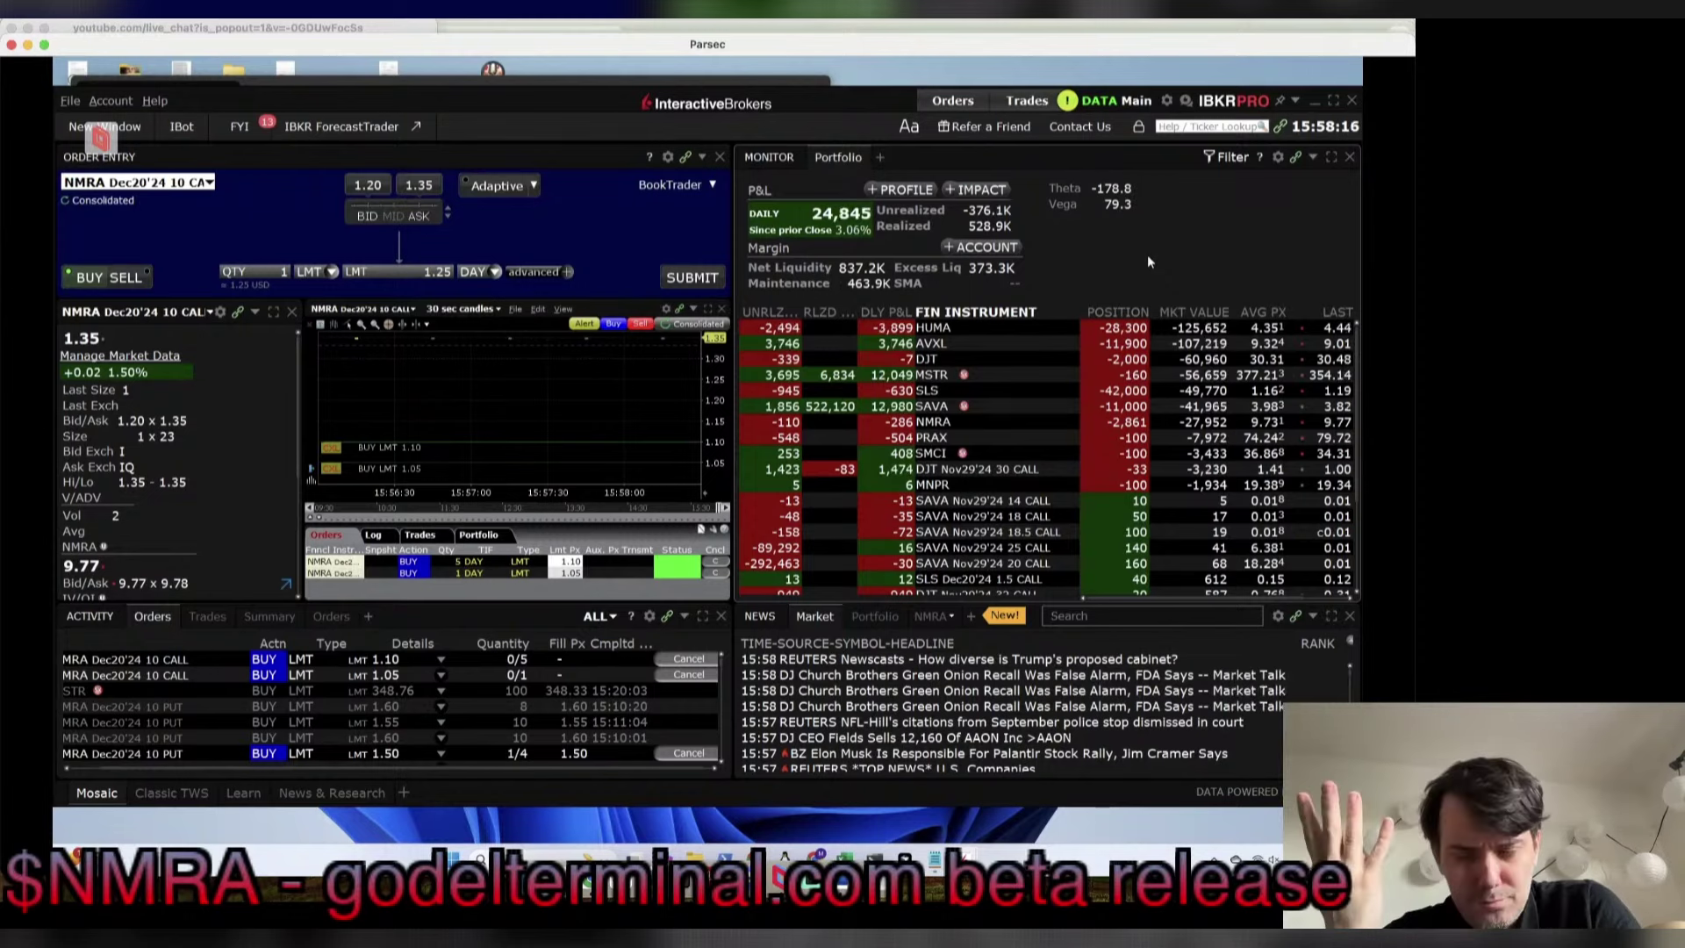
pyautogui.press('XF86AudioLowerVolume')
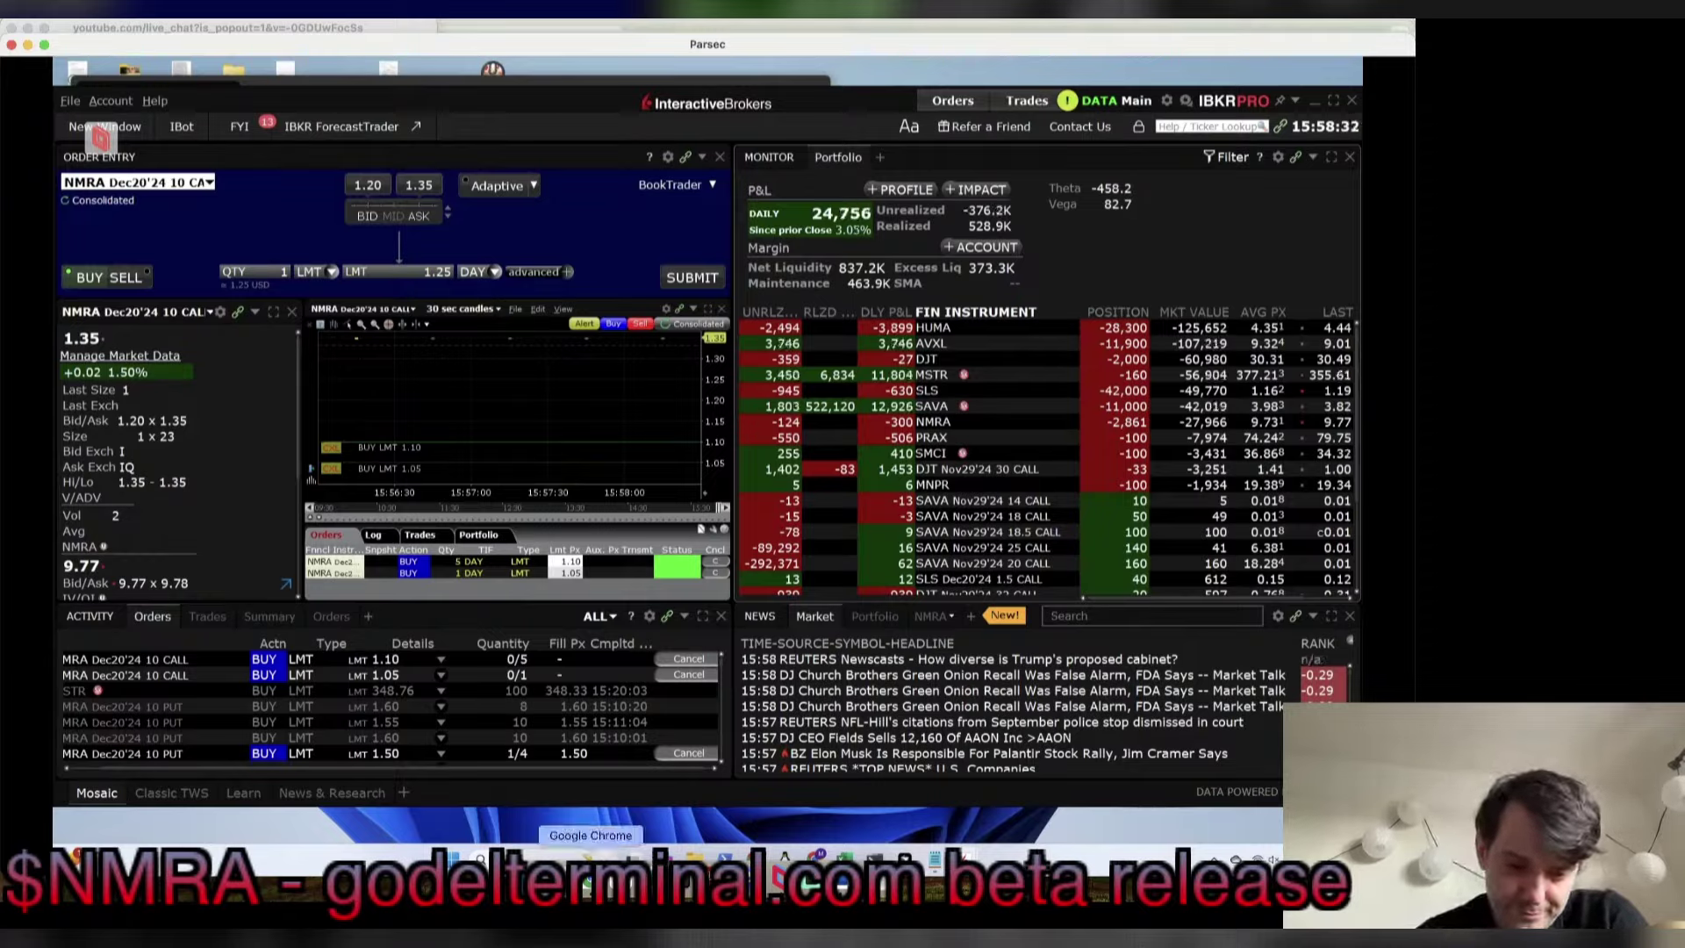
pyautogui.click(588, 887)
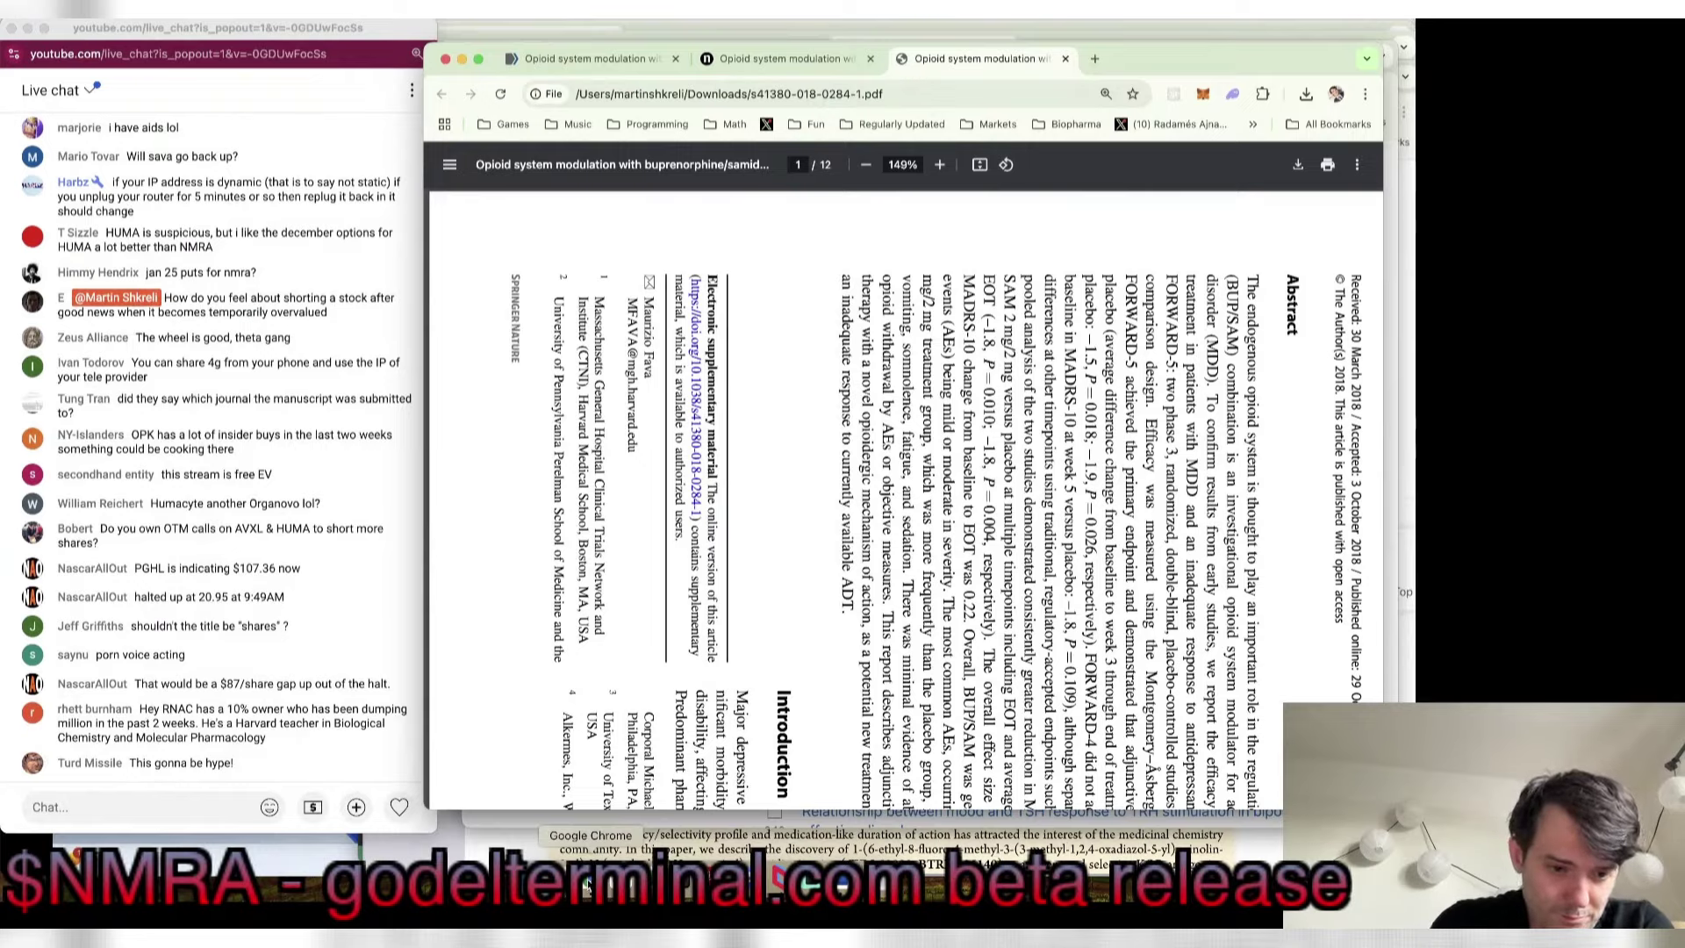
pyautogui.click(779, 878)
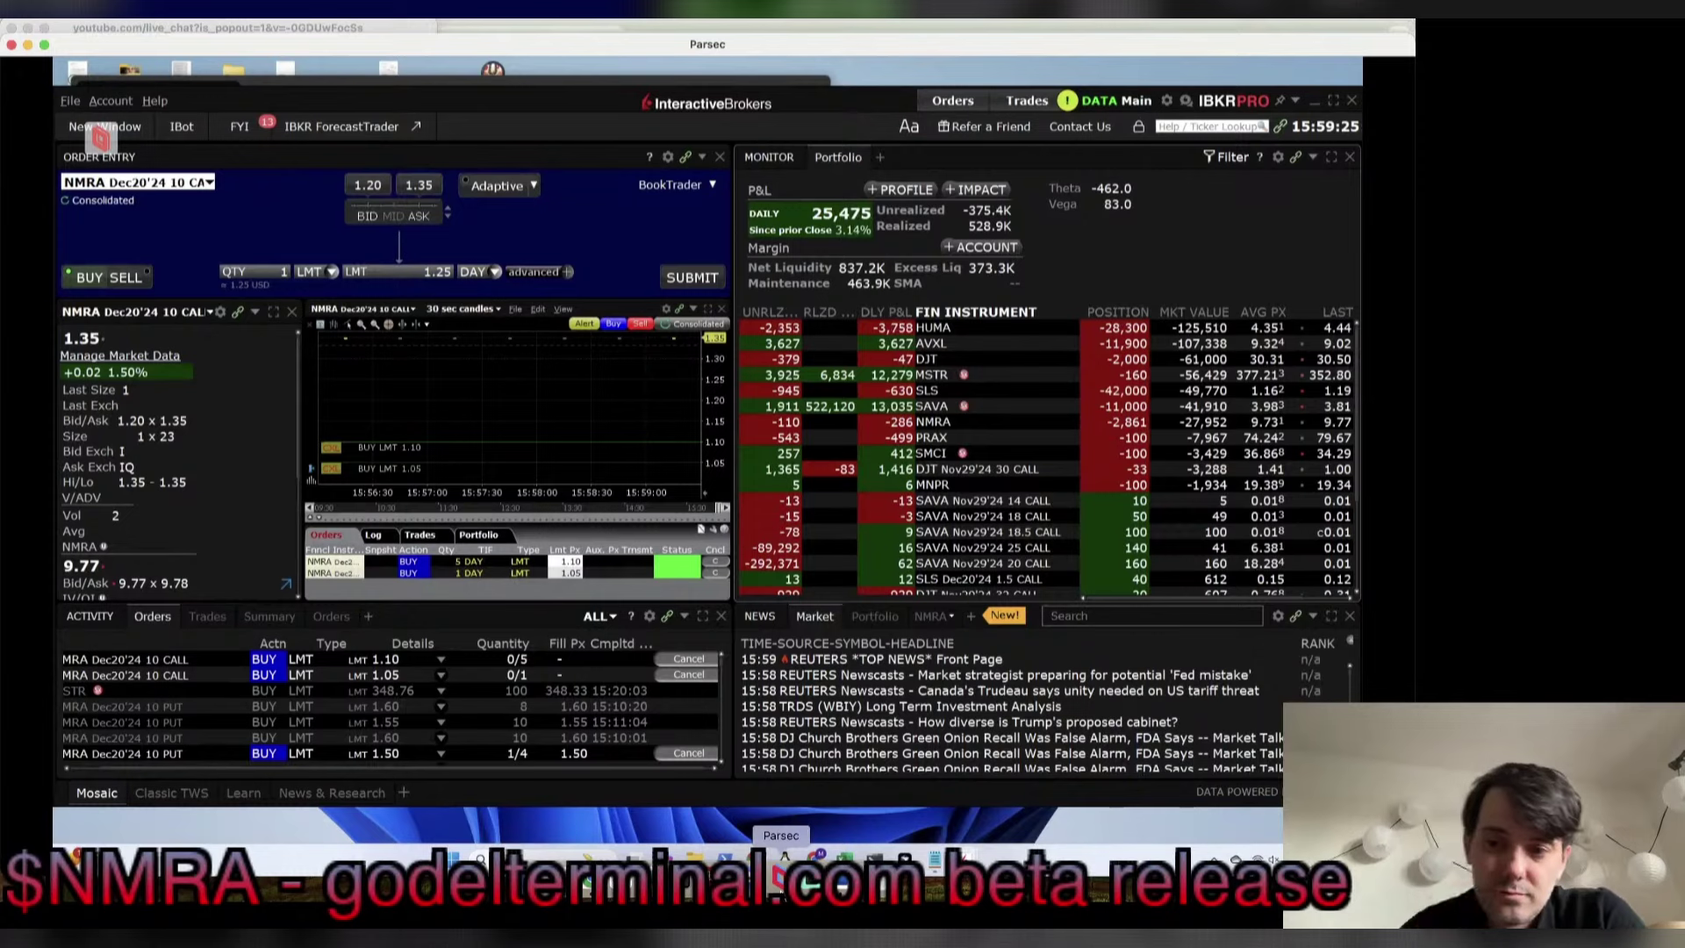
# Step: Sort the portfolio positions by market value and check the HUMA Dec20'24 7.5 call's share of the account
pyautogui.click(1193, 312)
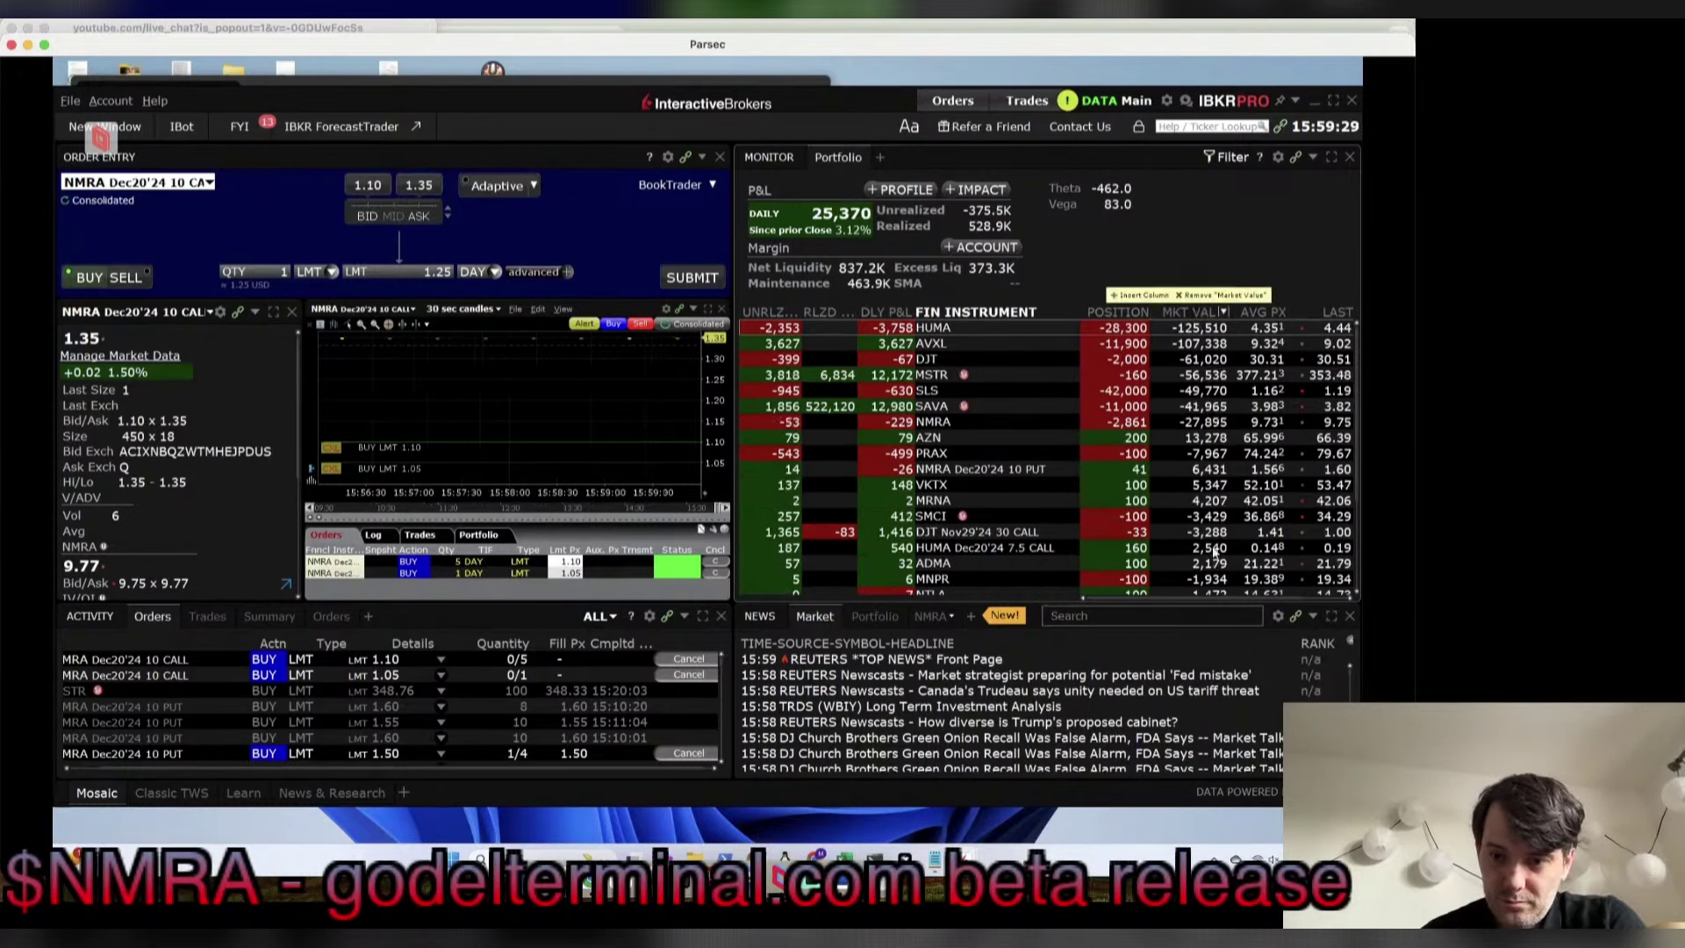
pyautogui.moveTo(1215, 551)
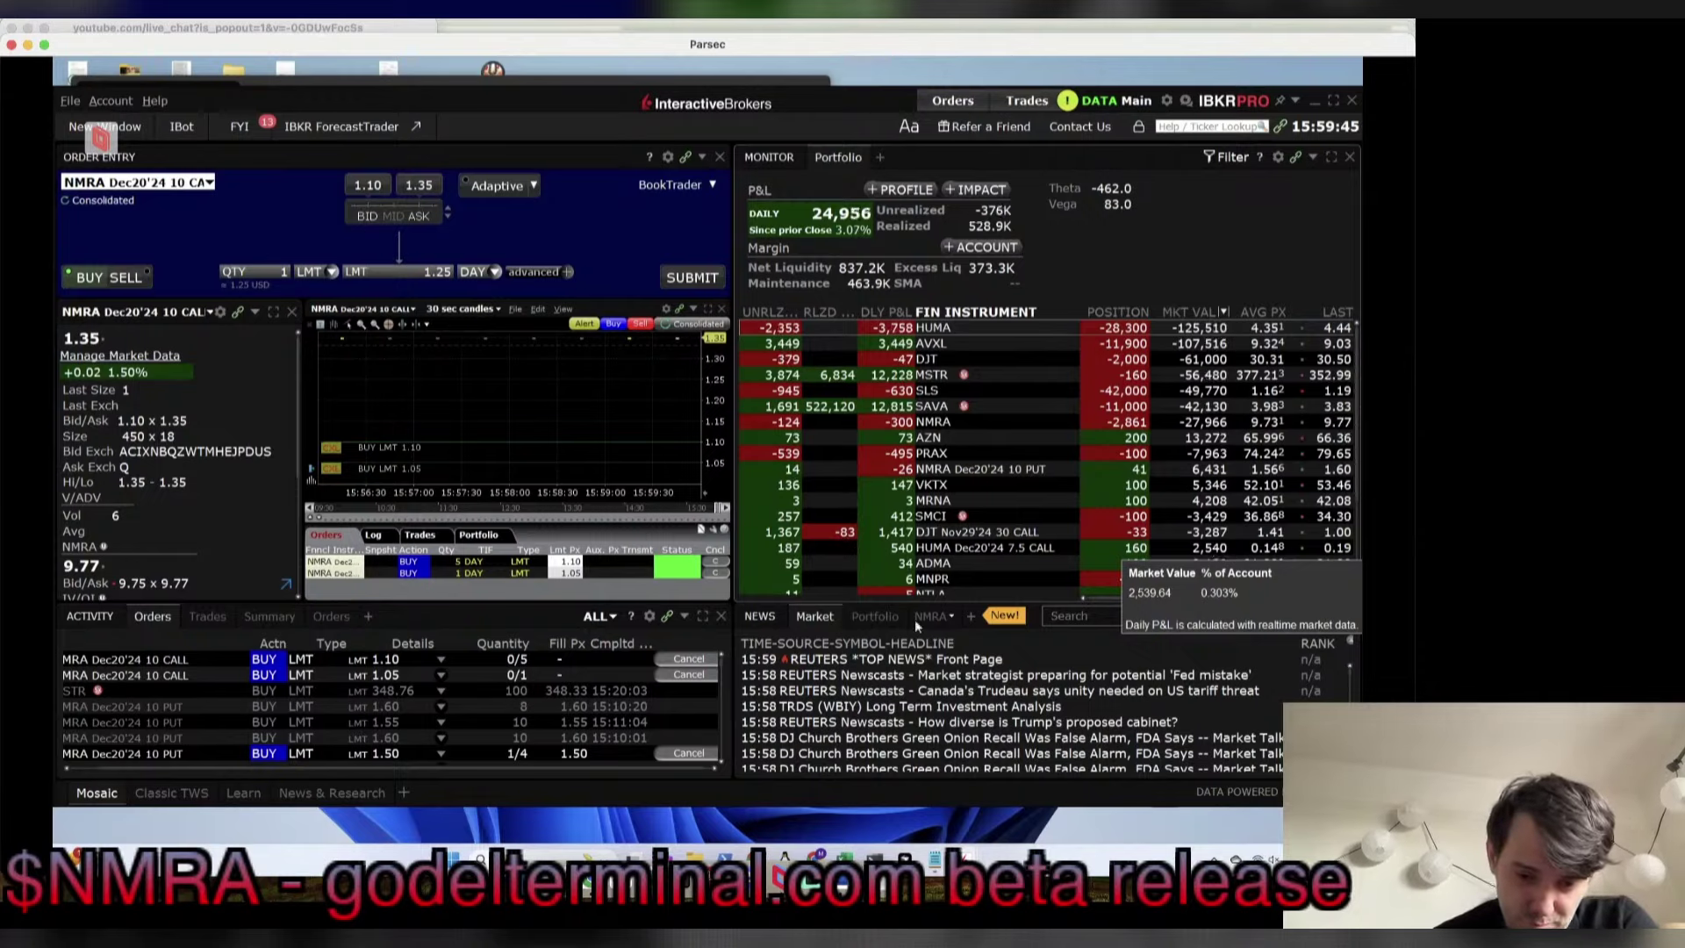
# Step: Switch to the Godel Terminal window in Chrome and bring the biopharma Quote Monitor to the front
pyautogui.press('super+Tab')
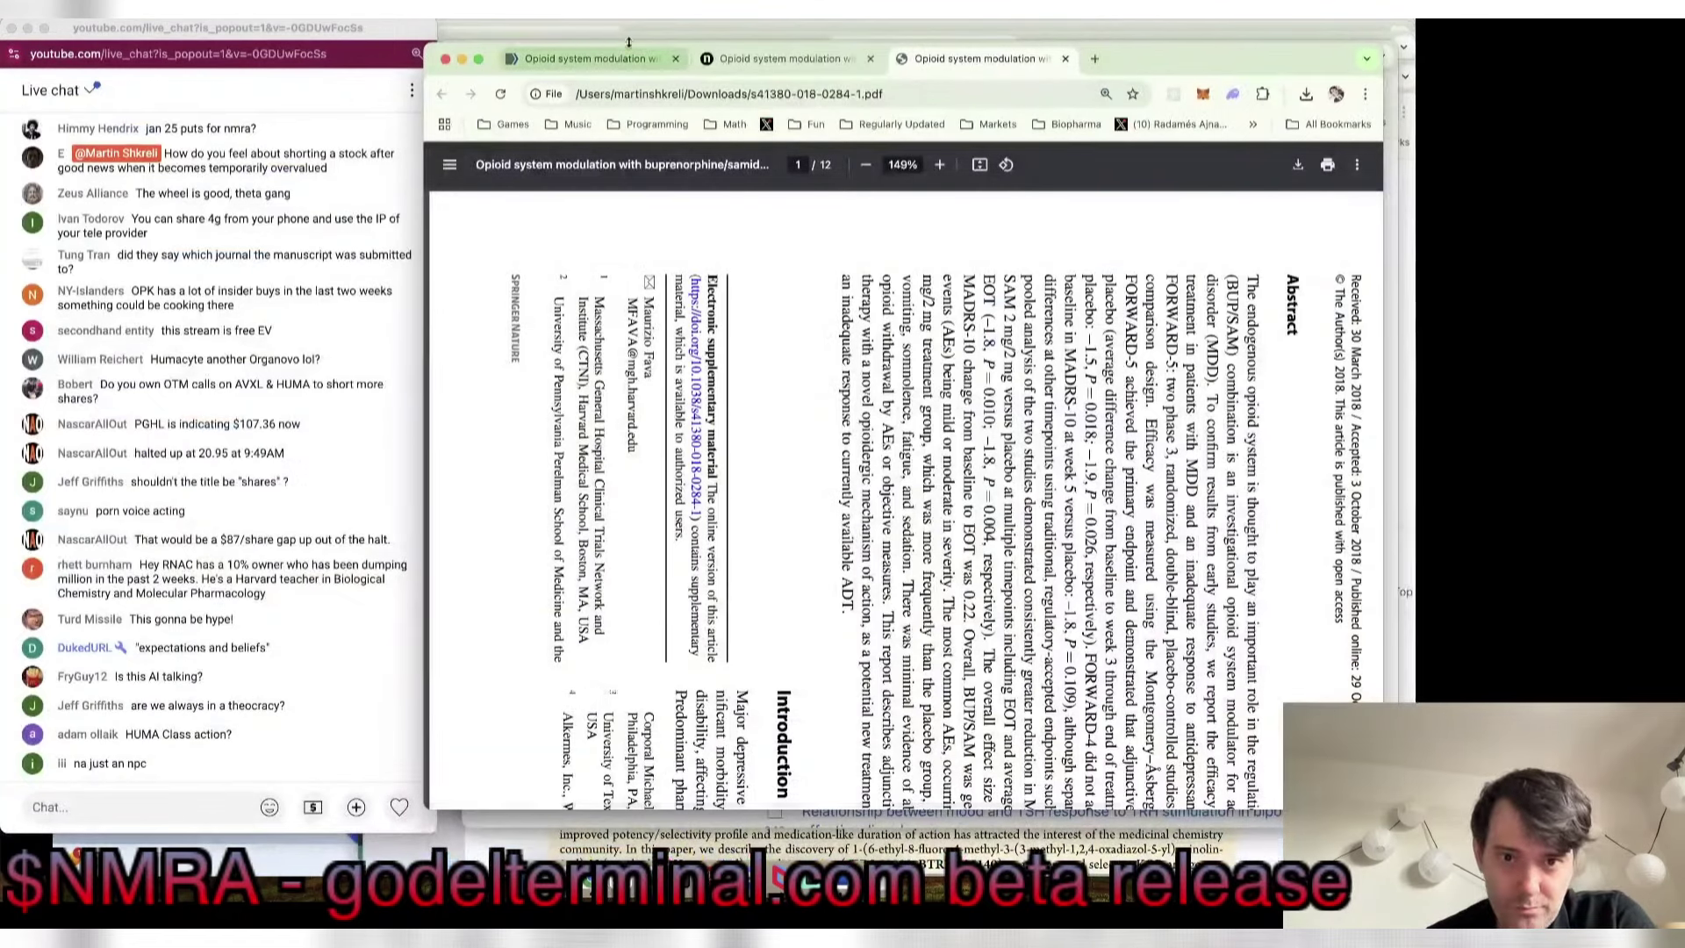
pyautogui.press('super+grave')
pyautogui.press('super+grave')
pyautogui.press('super+grave')
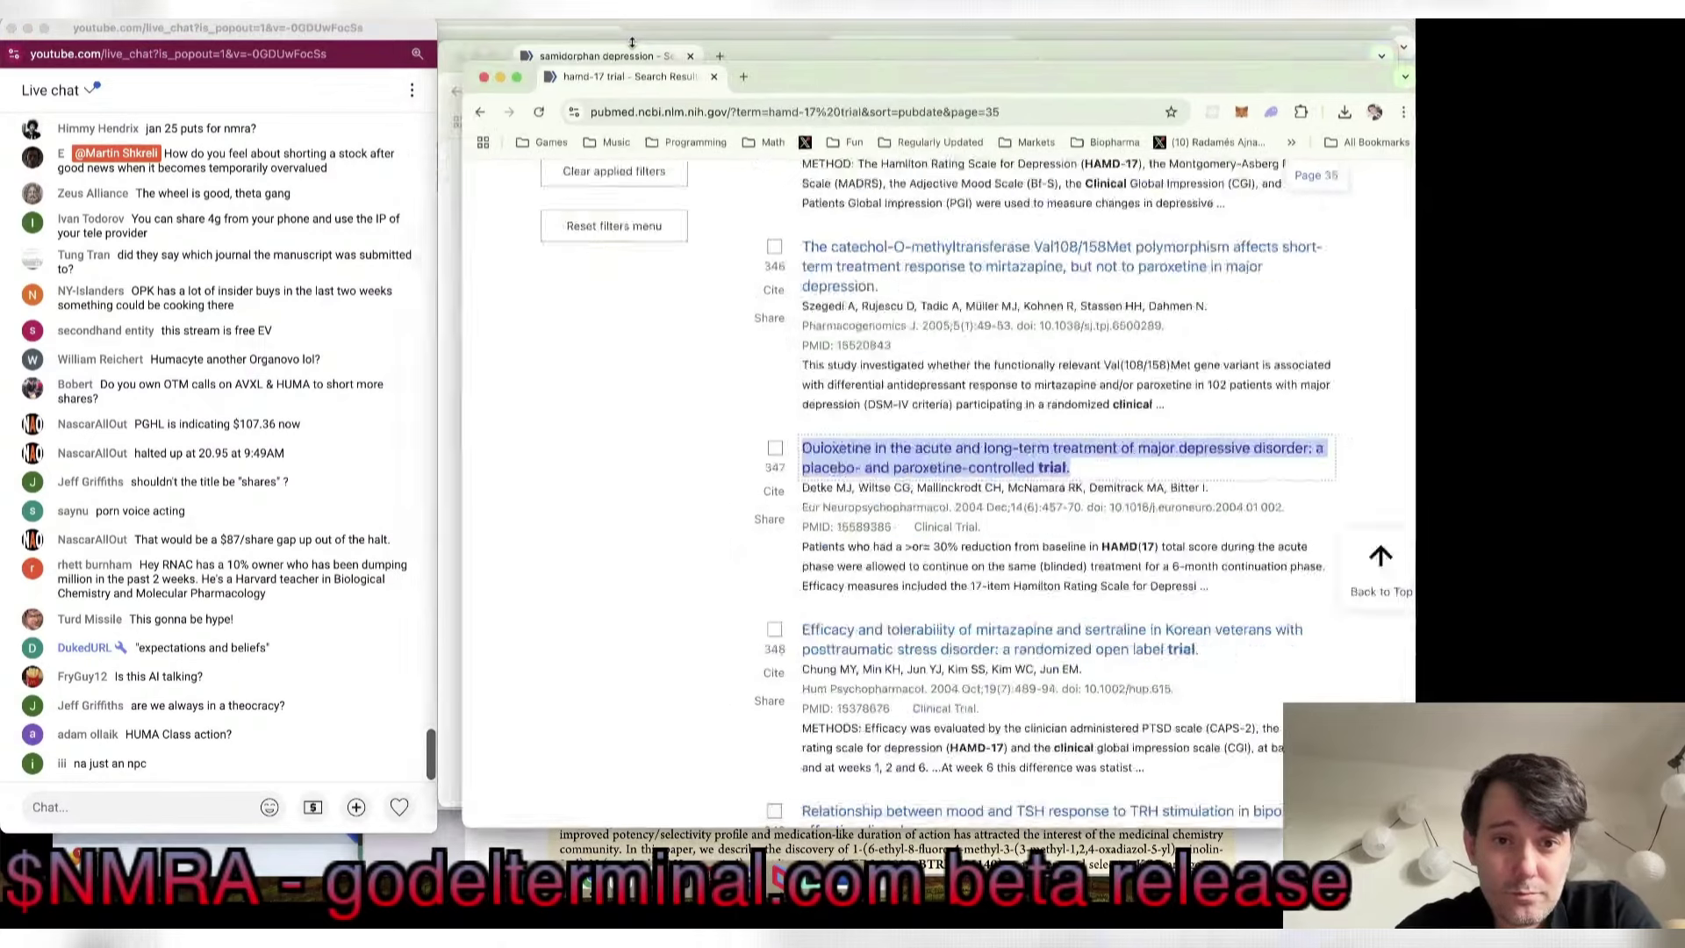
pyautogui.press('super+grave')
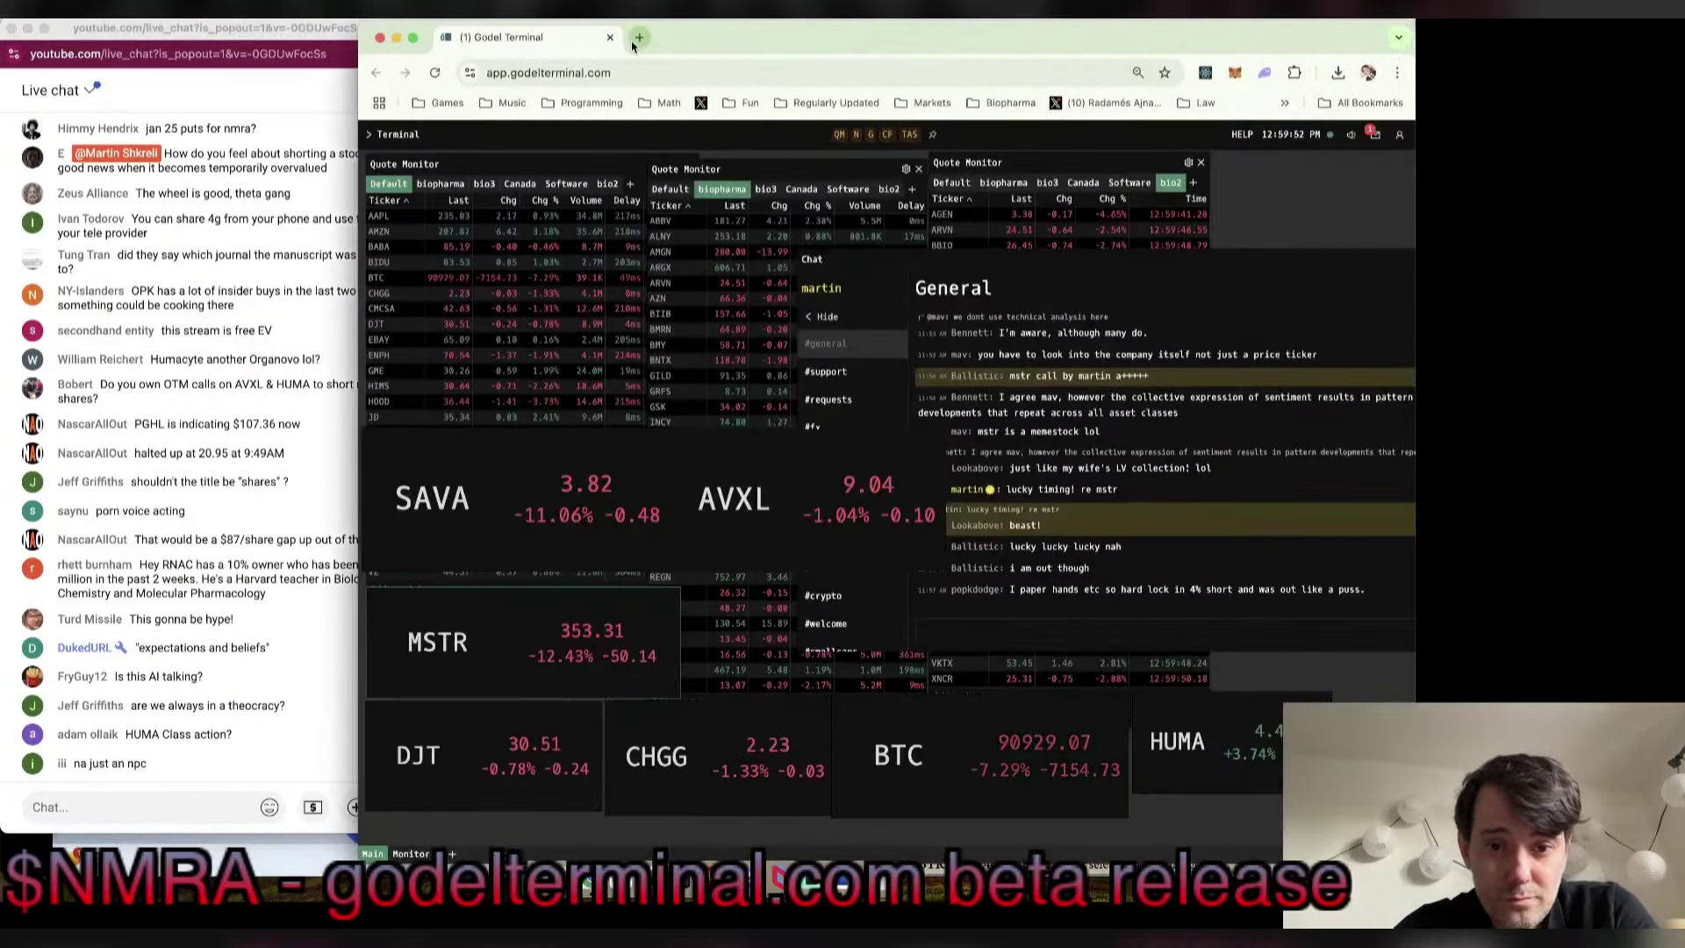
pyautogui.click(755, 332)
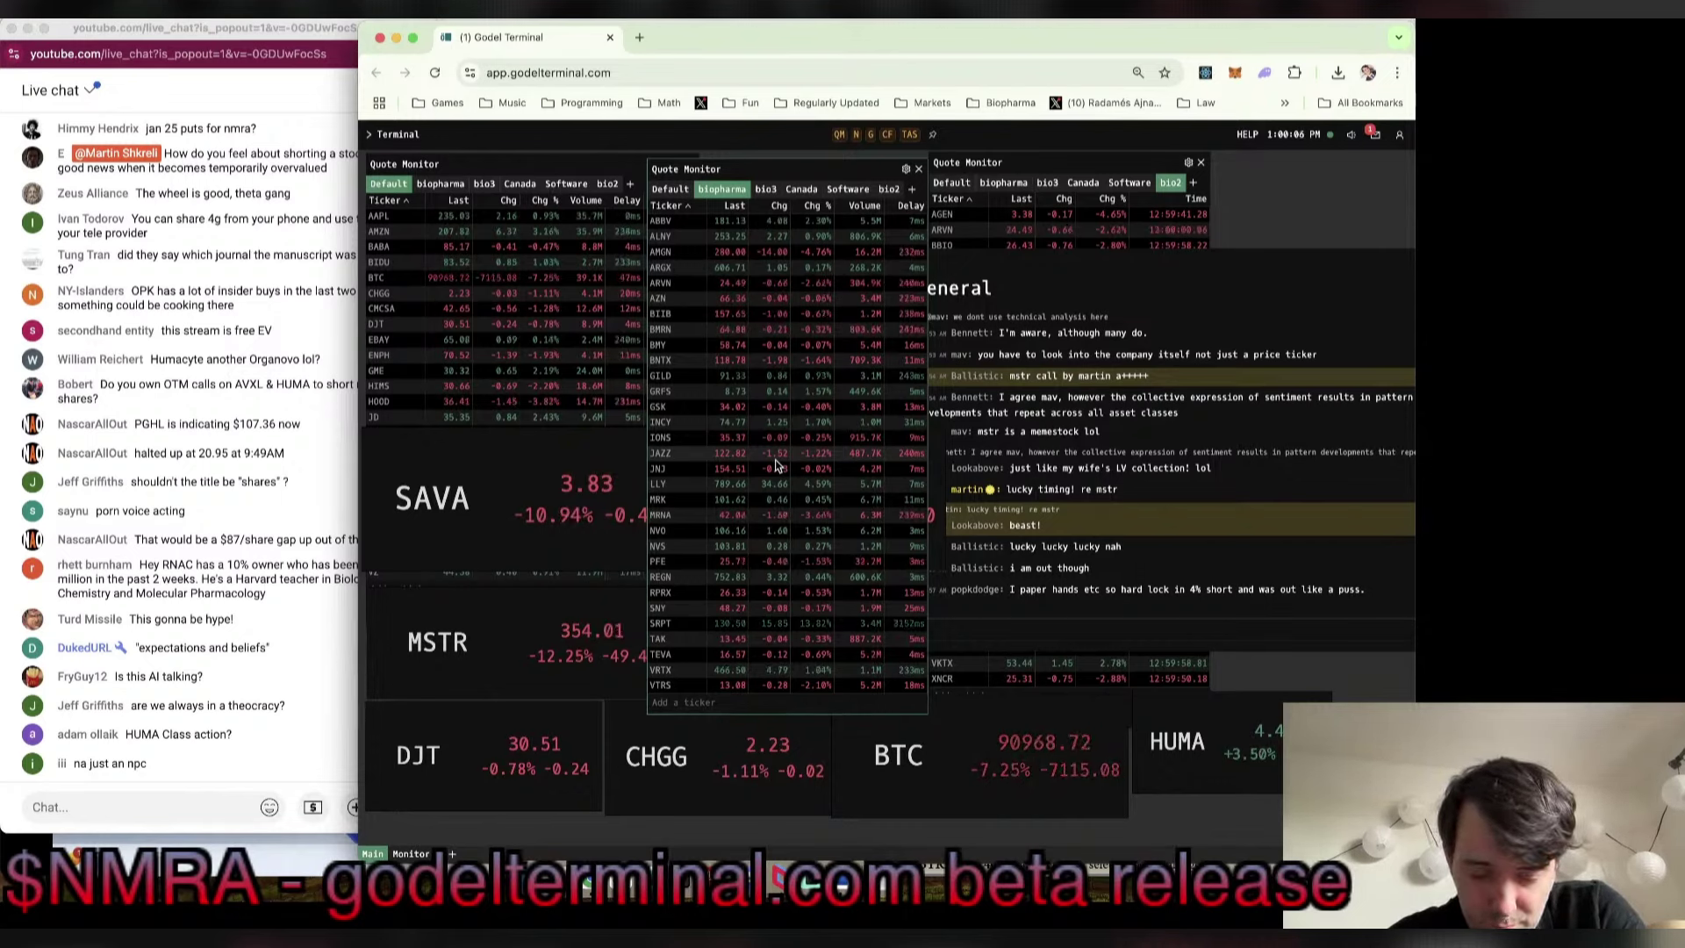
# Step: Discard the REGN entry in the terminal command line and open the SRPT news feed with "SRPT N"
pyautogui.write('REGN')
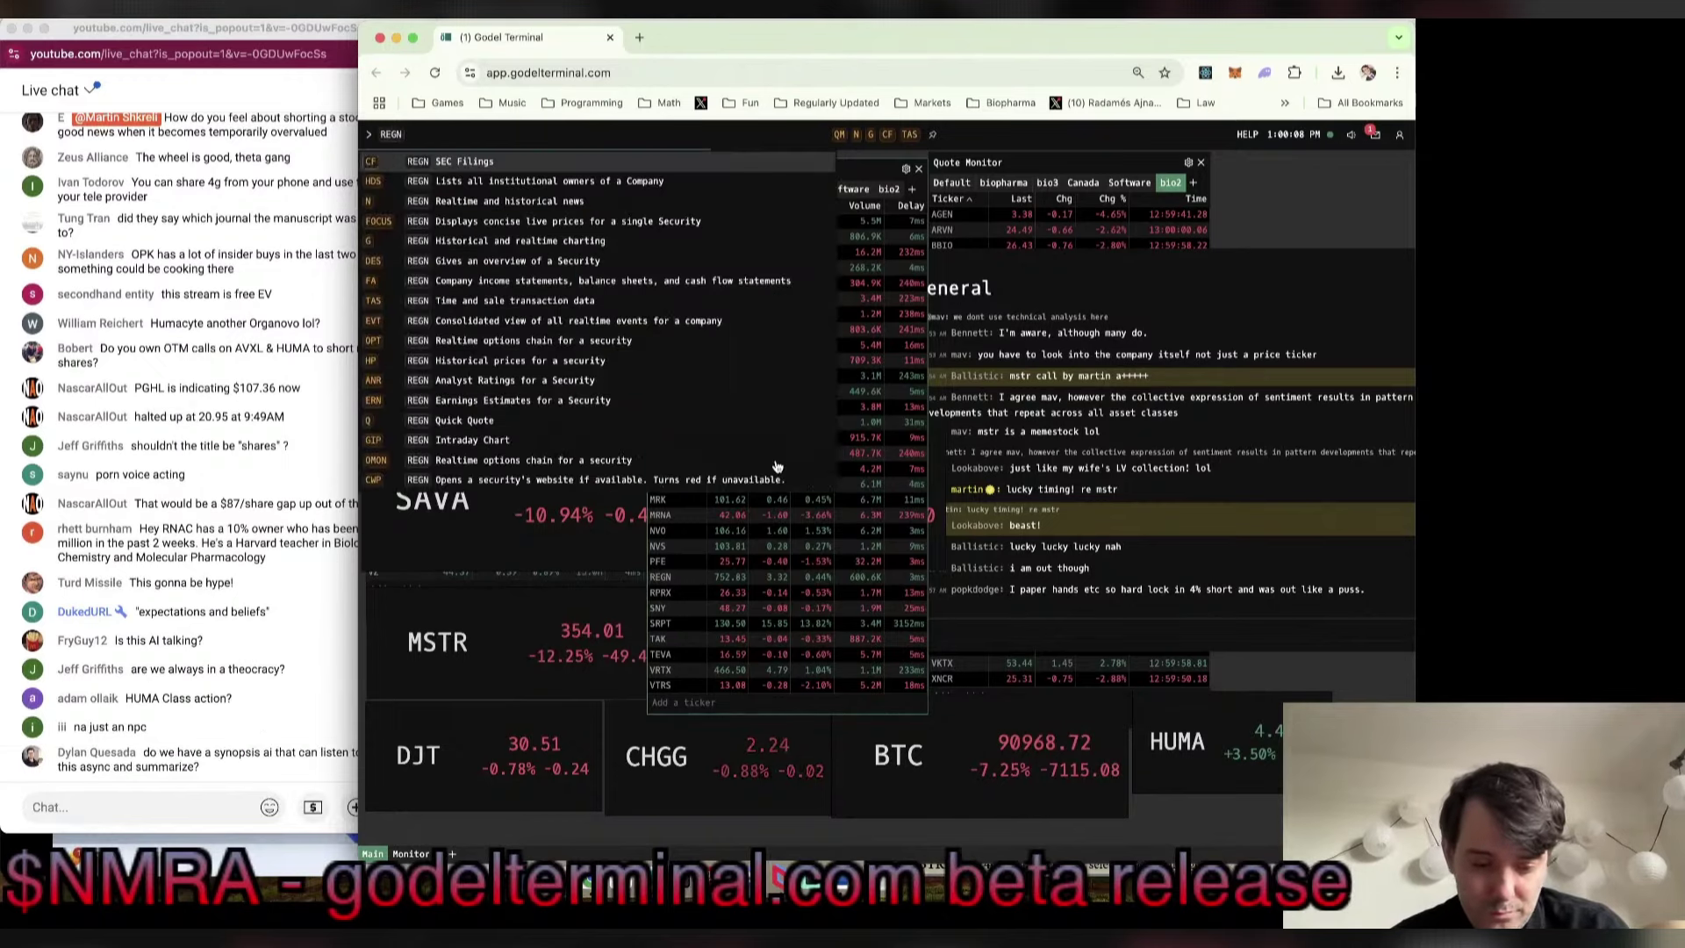
pyautogui.press('Escape')
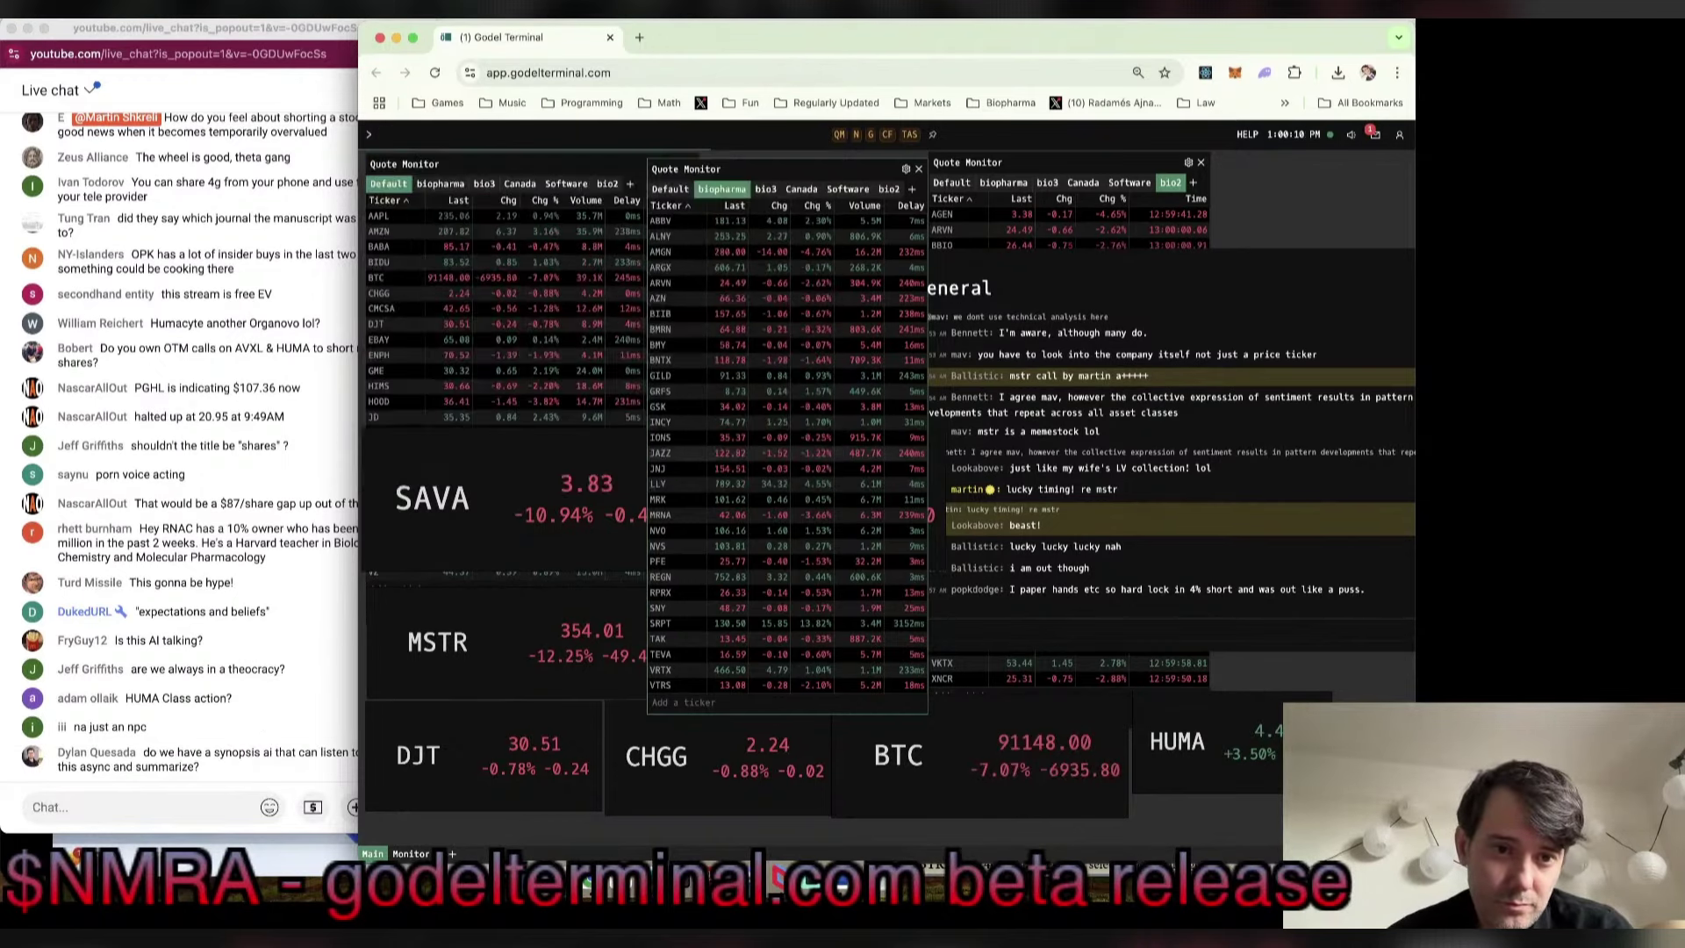
pyautogui.write('SRPT N')
pyautogui.press('Return')
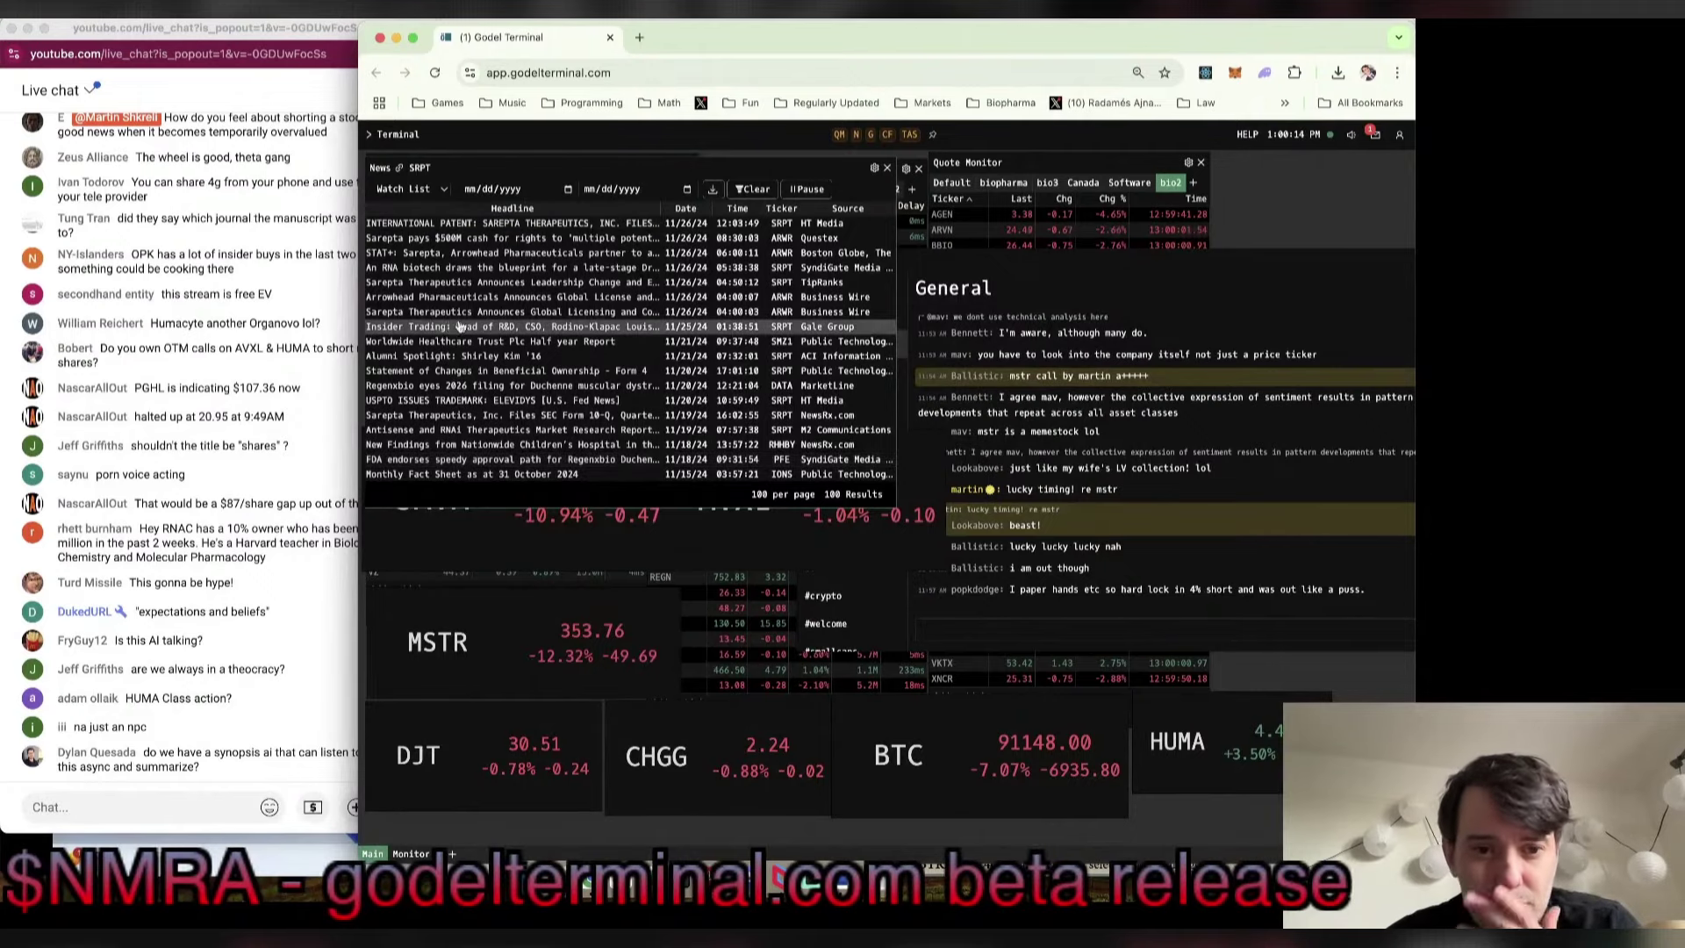
# Step: Read the SRPT articles on the leadership change and the Arrowhead licensing agreement, and return to the headline list
pyautogui.click(497, 289)
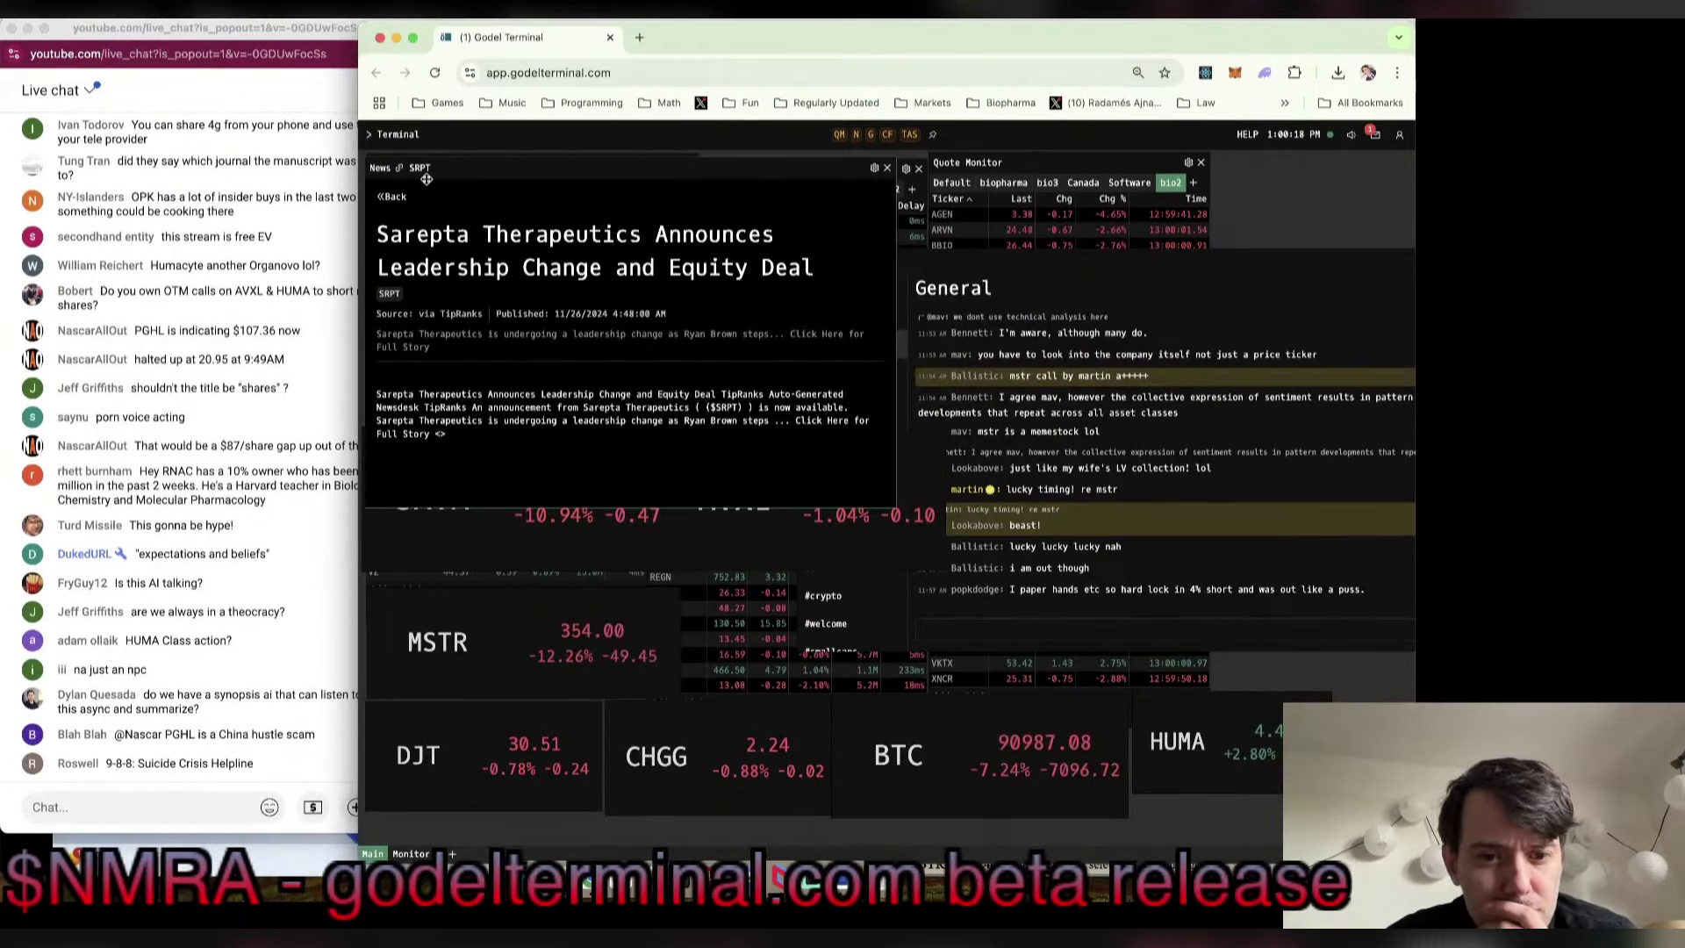
pyautogui.click(393, 196)
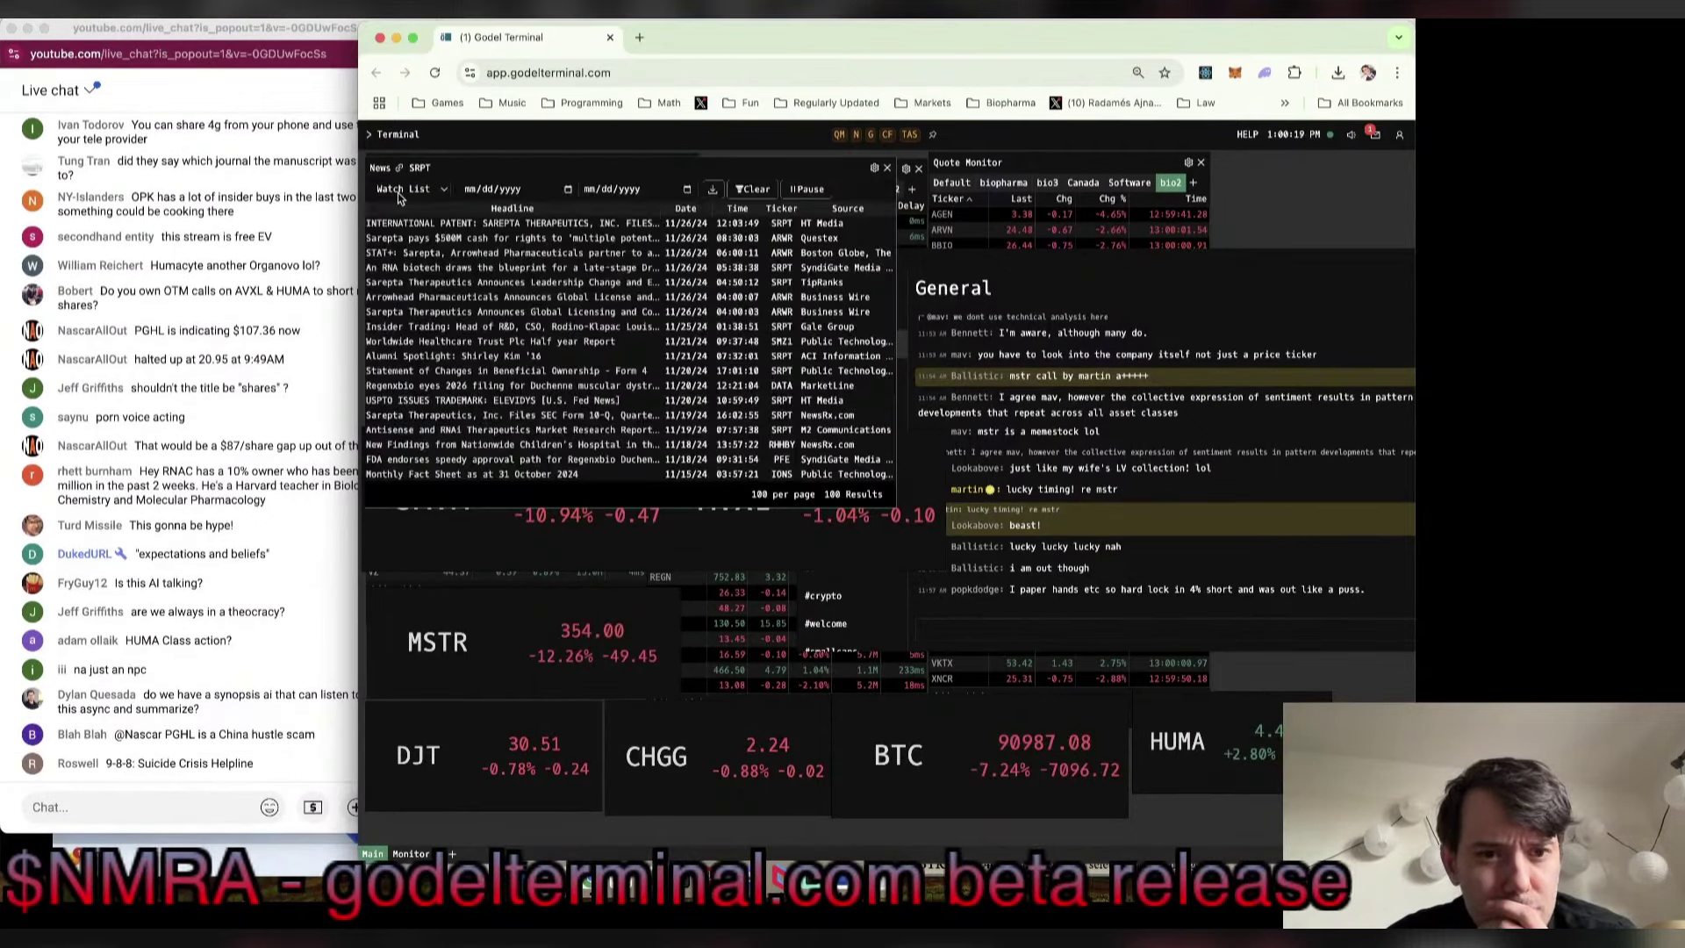
pyautogui.click(509, 312)
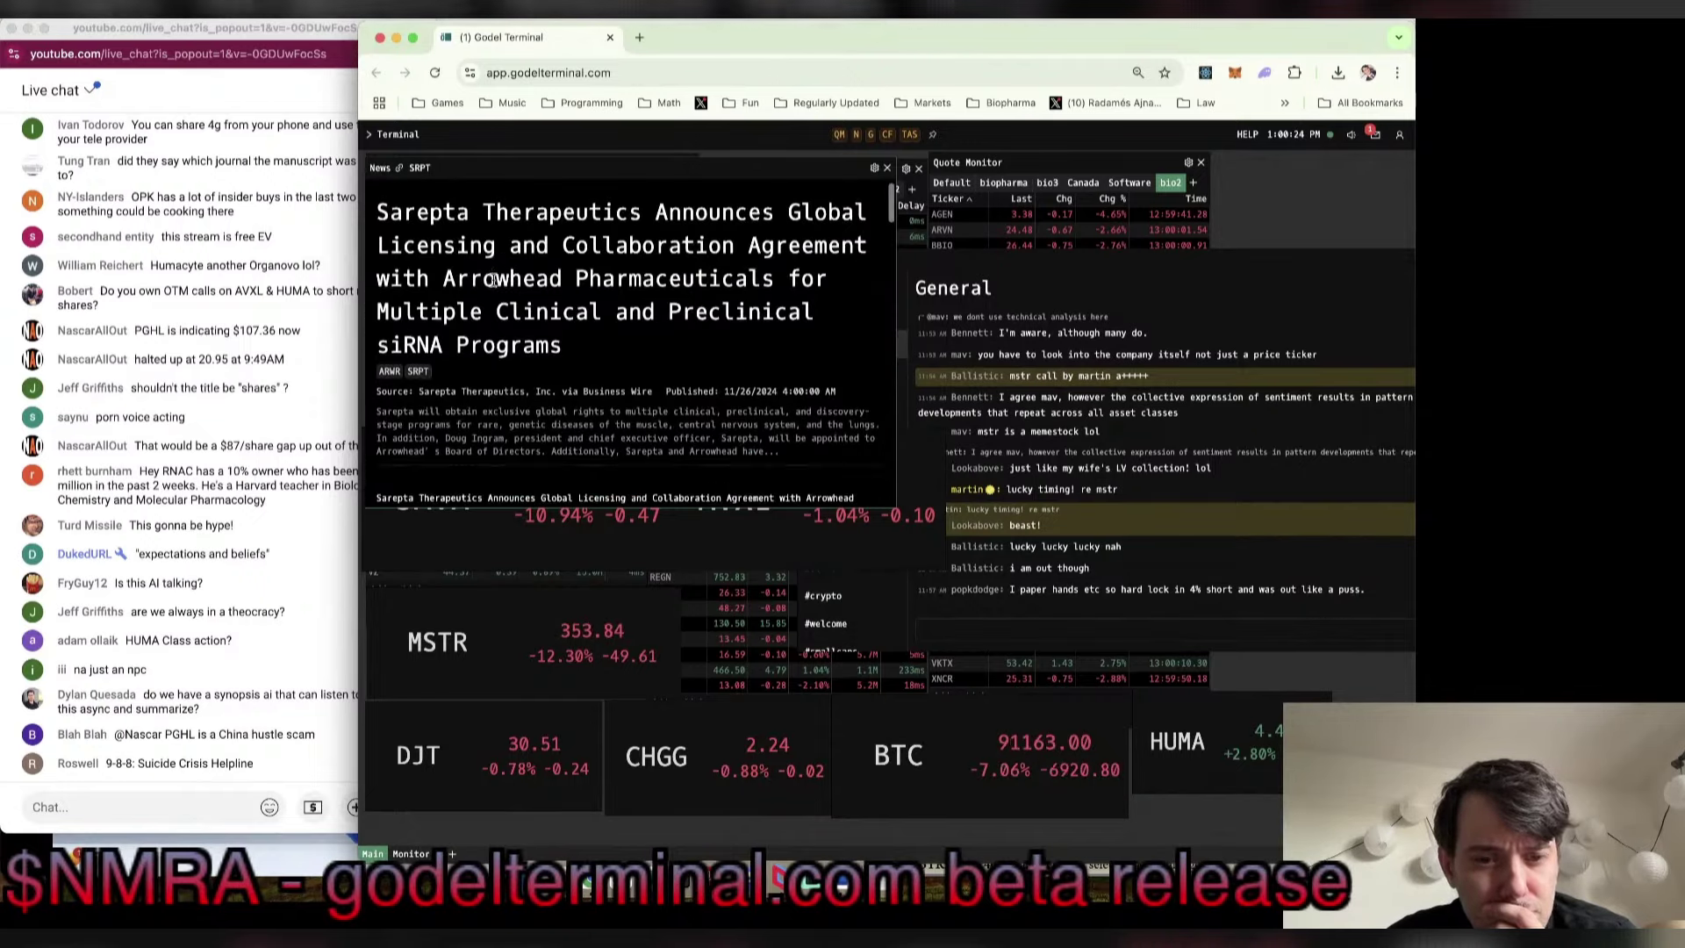
pyautogui.scroll(-5, 494, 279)
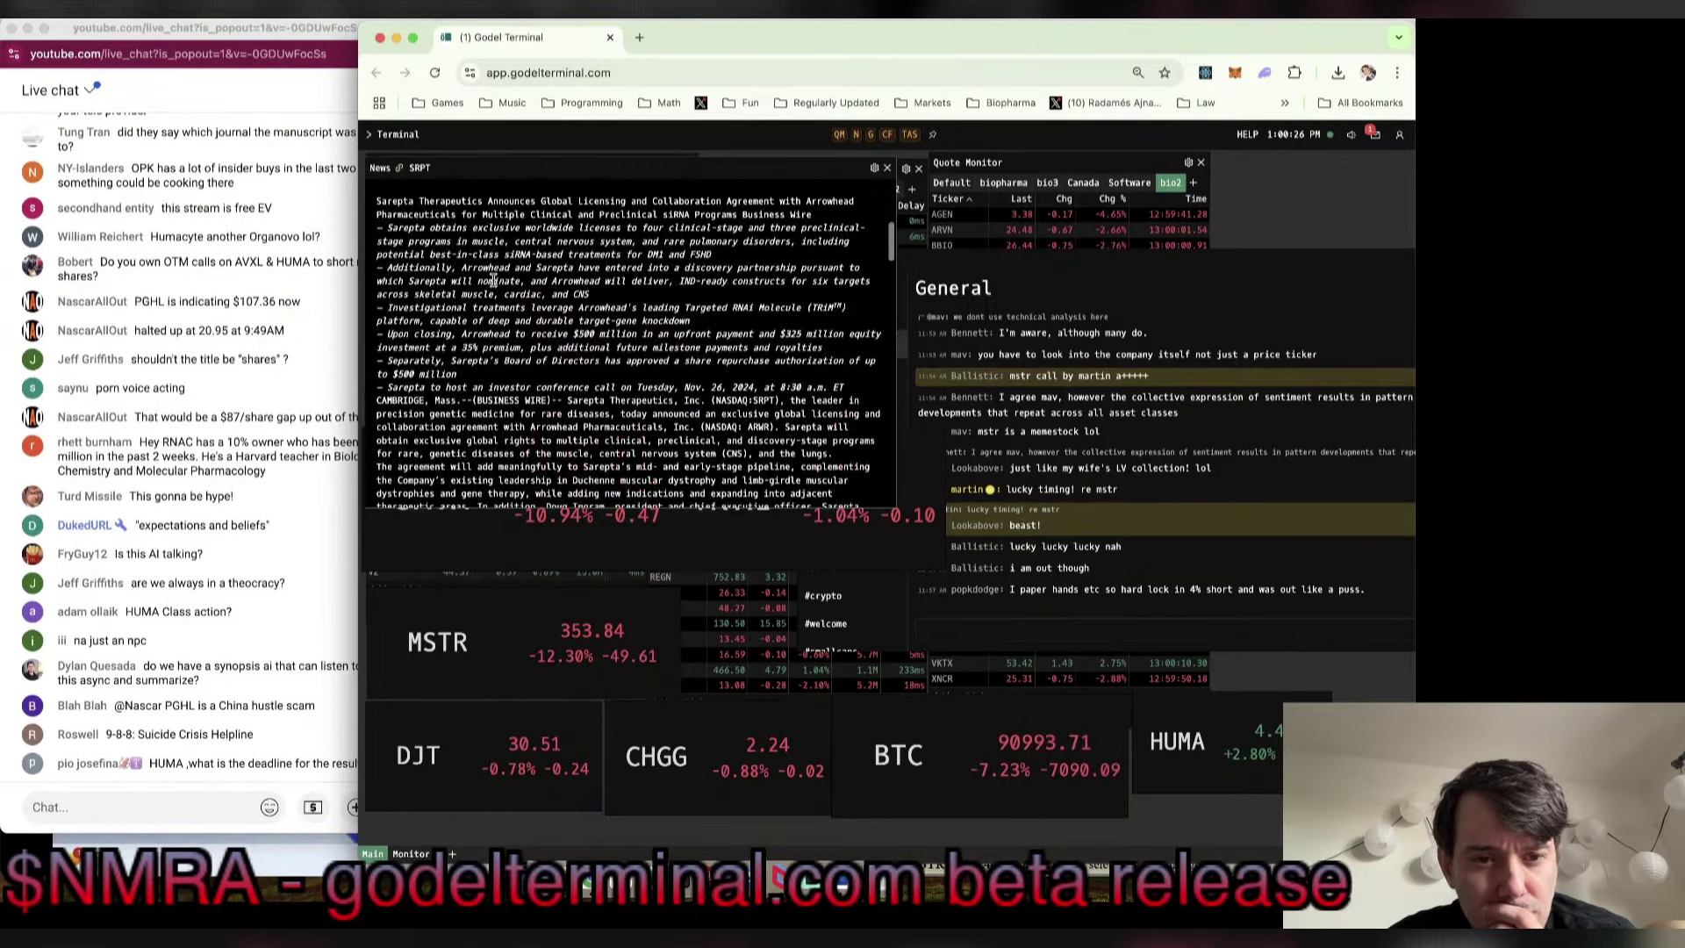
pyautogui.scroll(5, 494, 279)
pyautogui.click(395, 204)
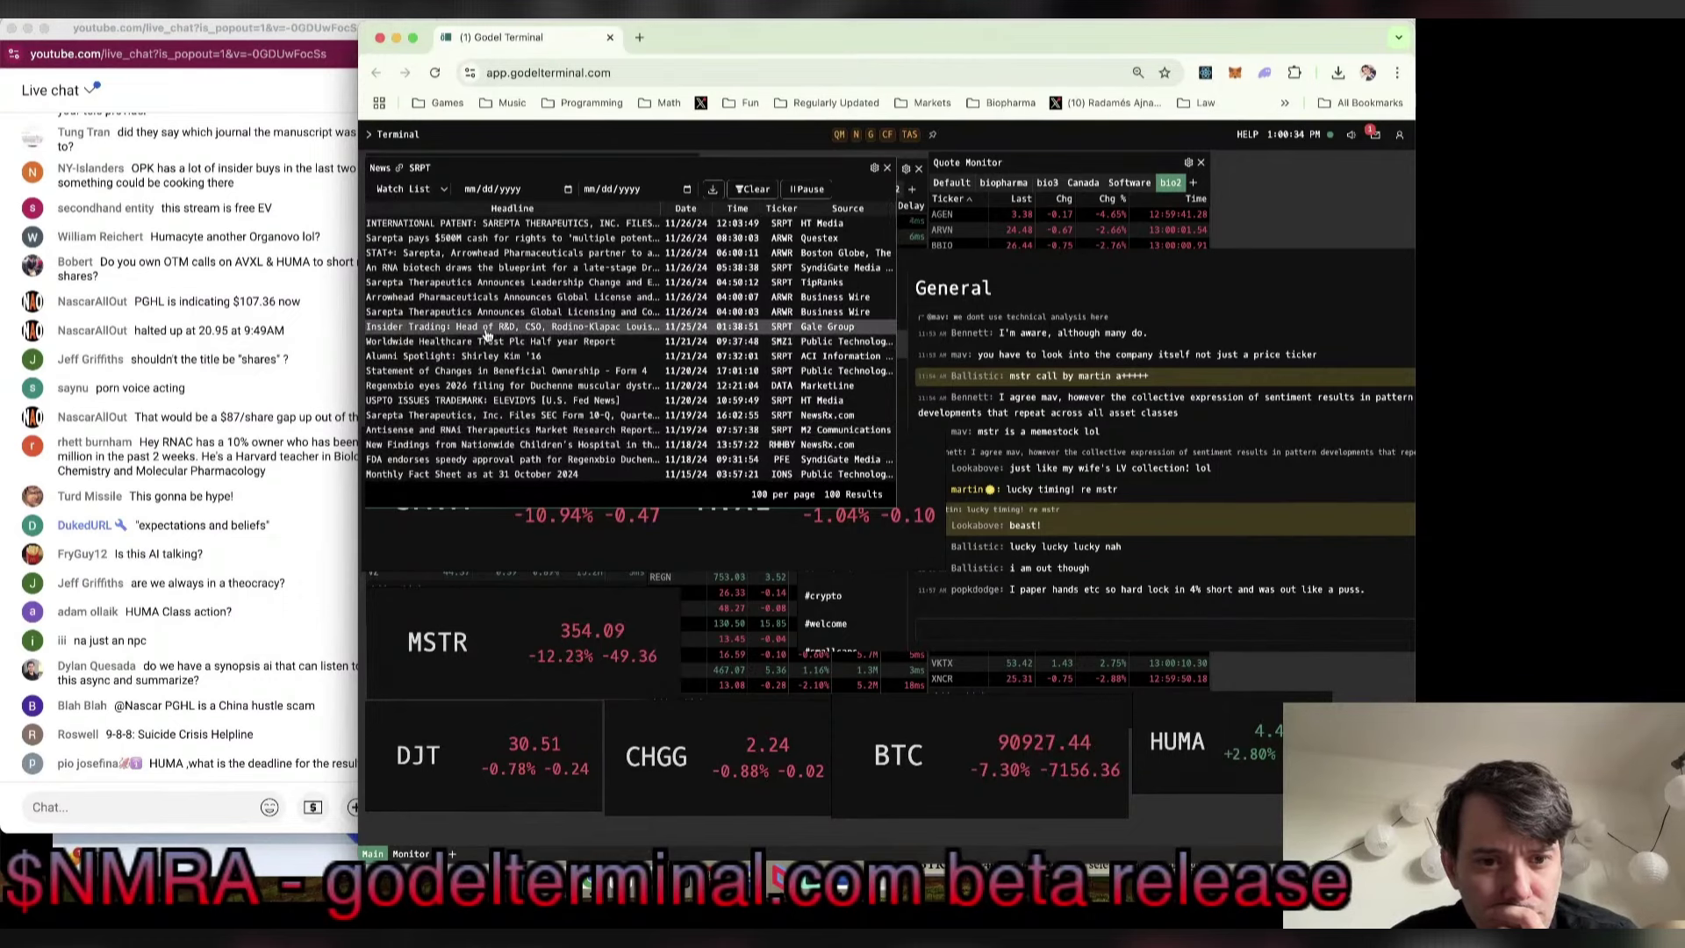
pyautogui.click(497, 281)
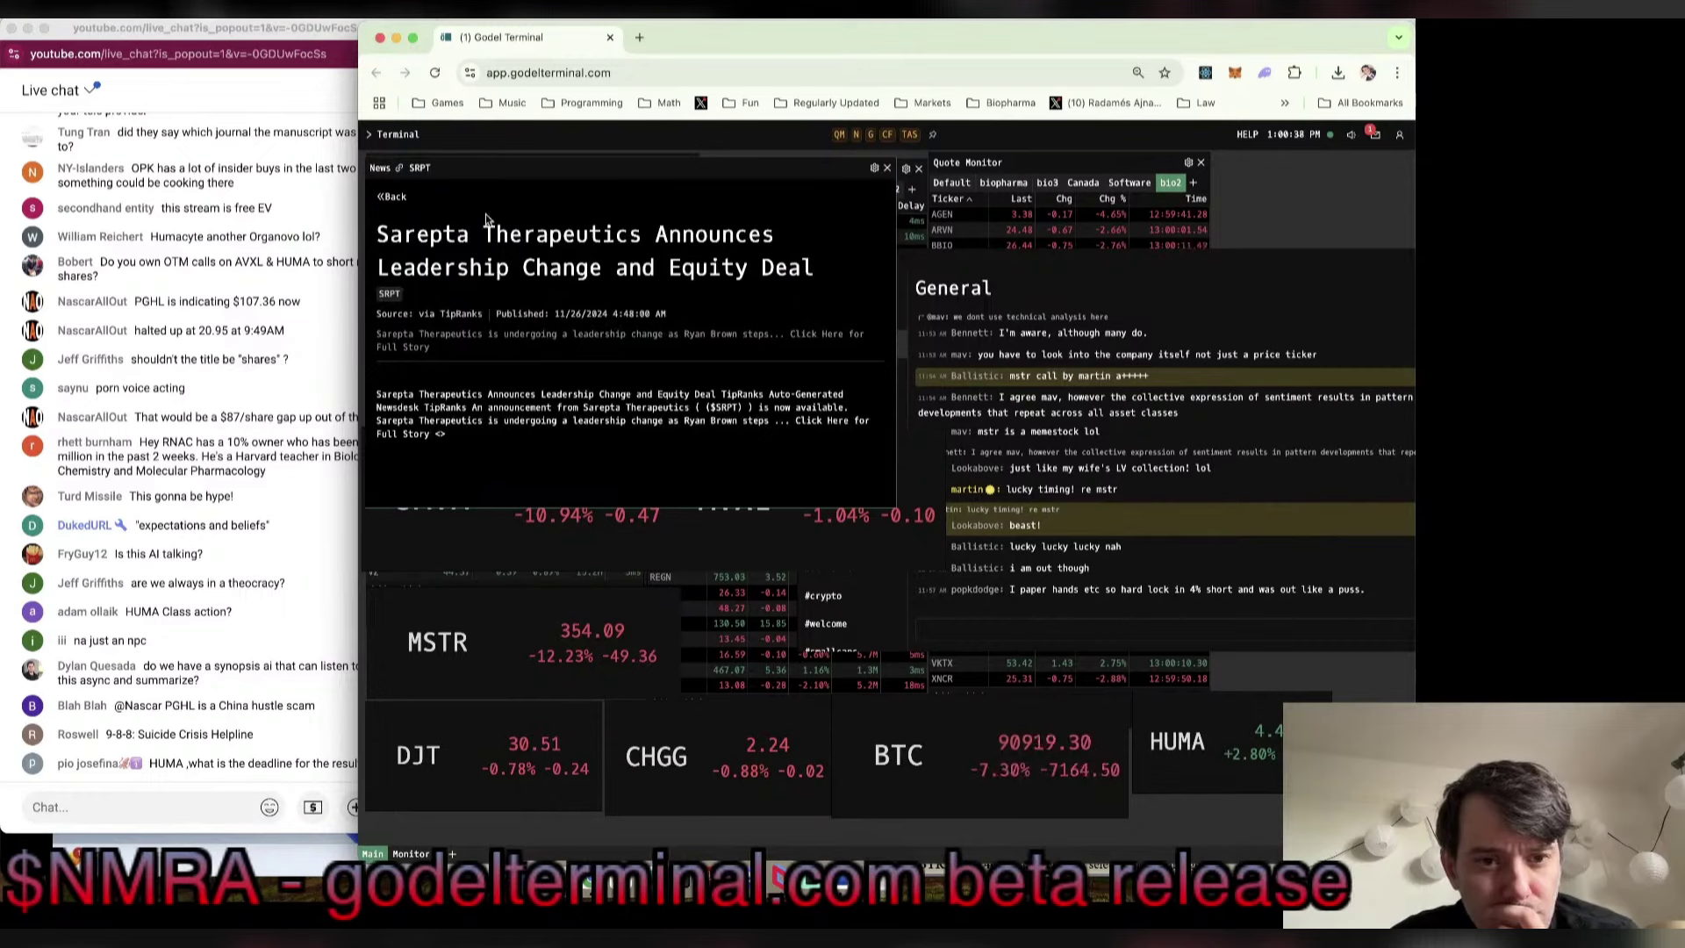
pyautogui.click(391, 196)
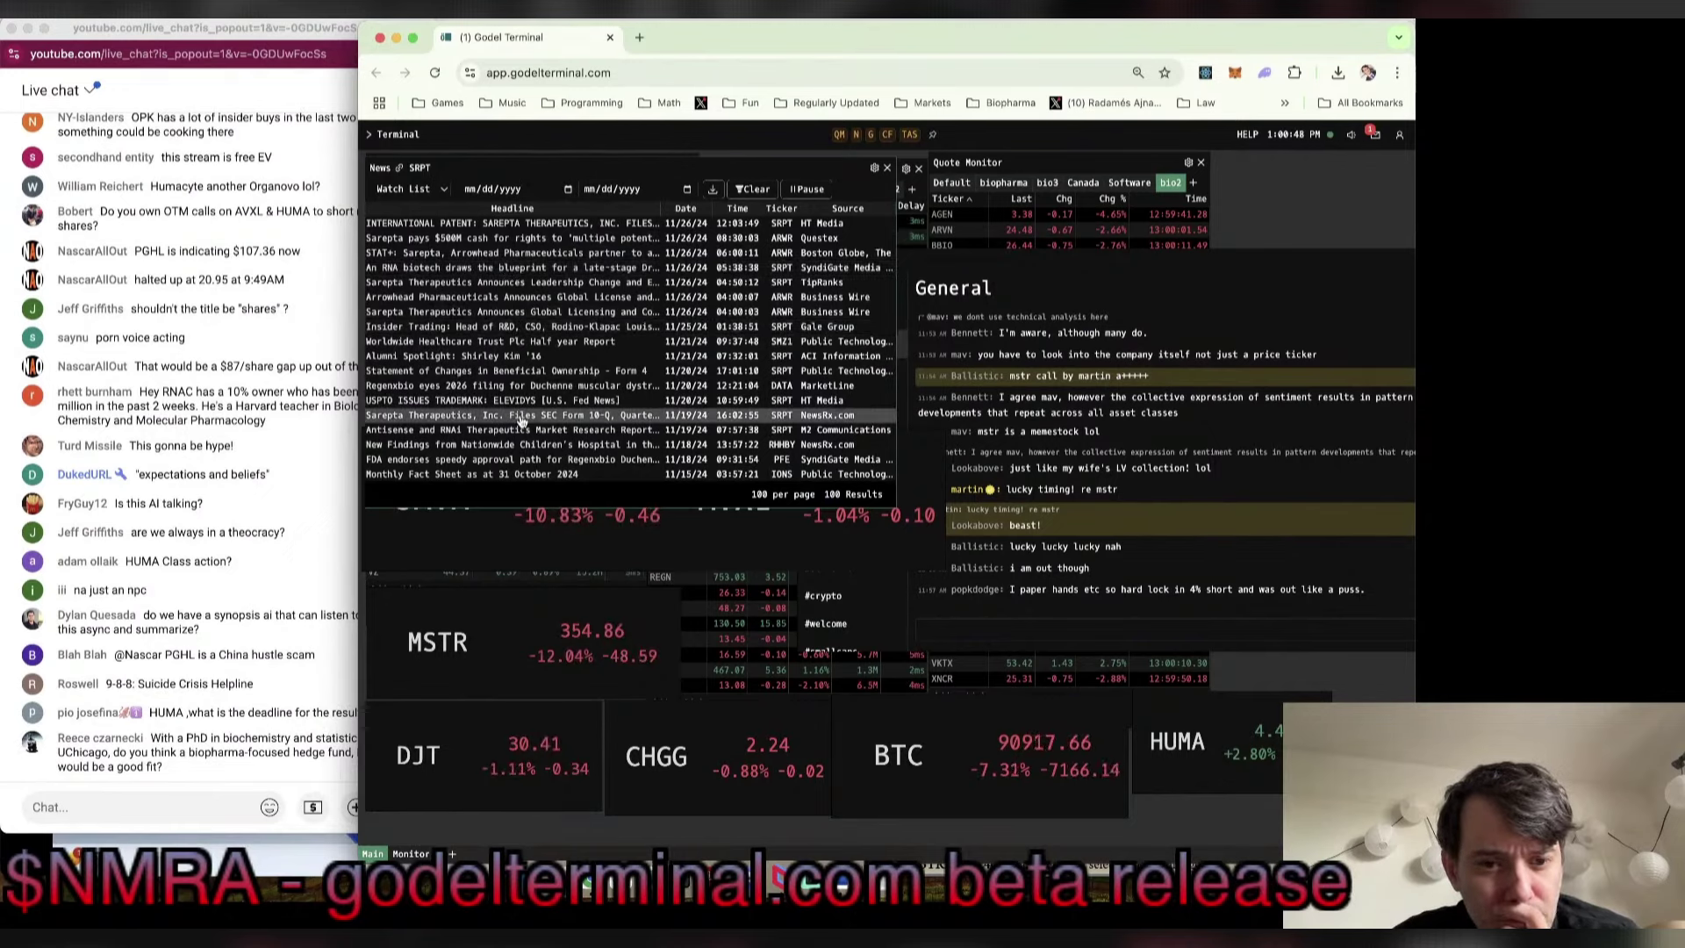
# Step: Skim the older SRPT headlines and view Arrowhead's own license and collaboration announcement before returning to the list
pyautogui.scroll(-5, 524, 430)
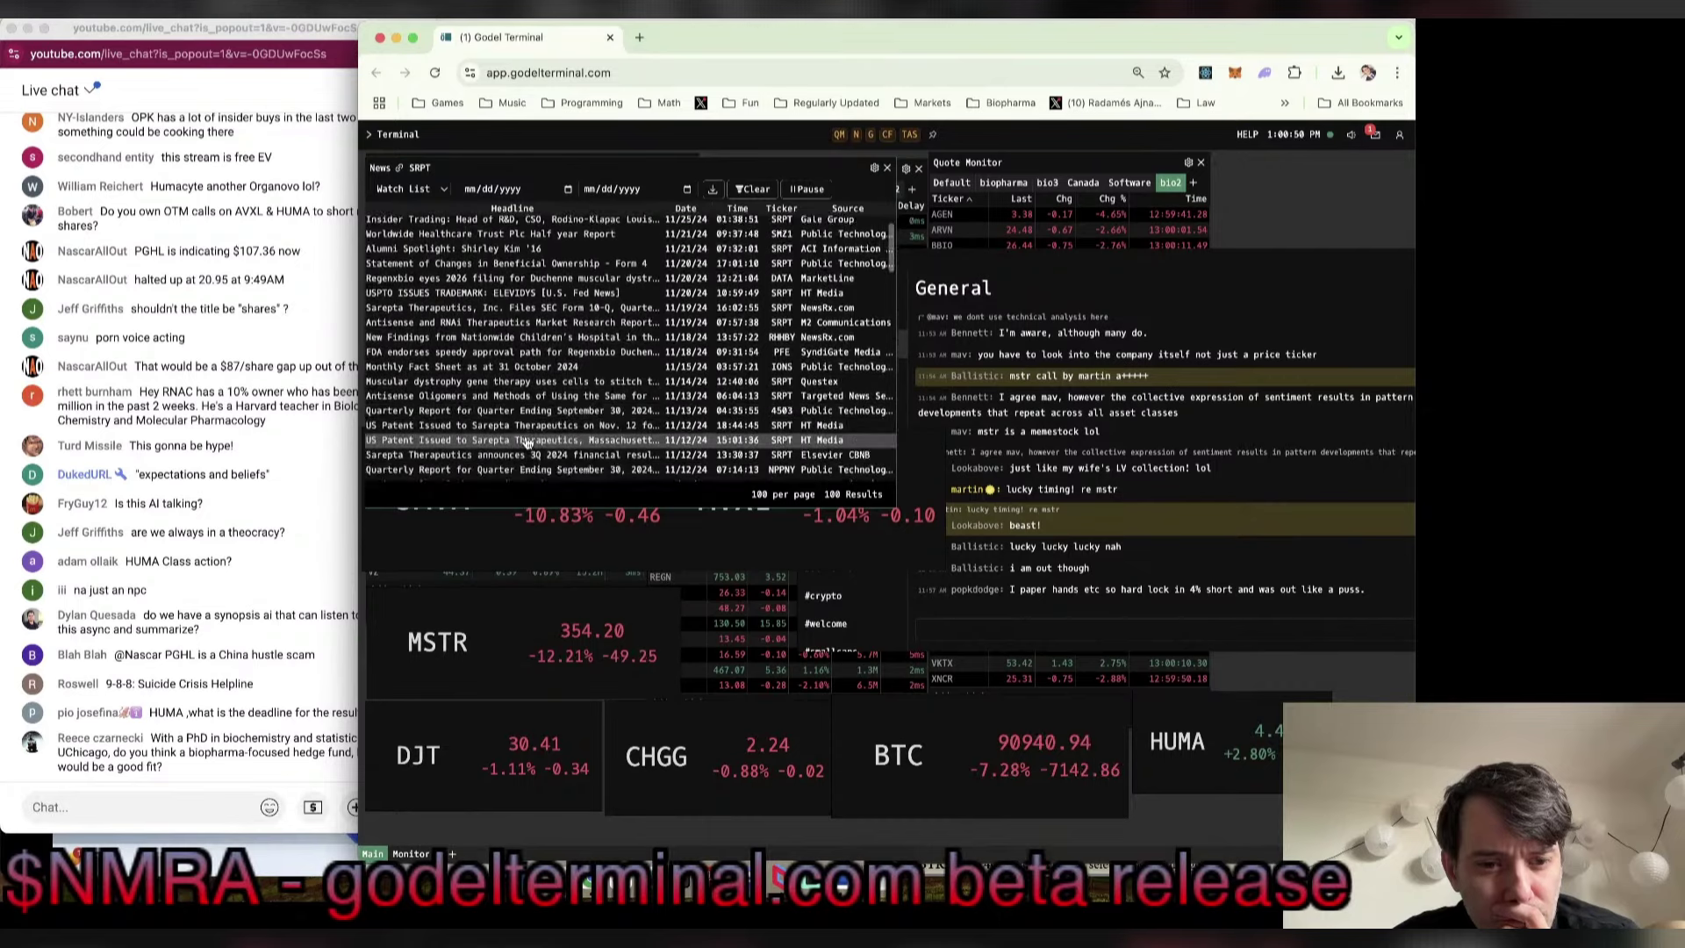
pyautogui.scroll(-4, 527, 441)
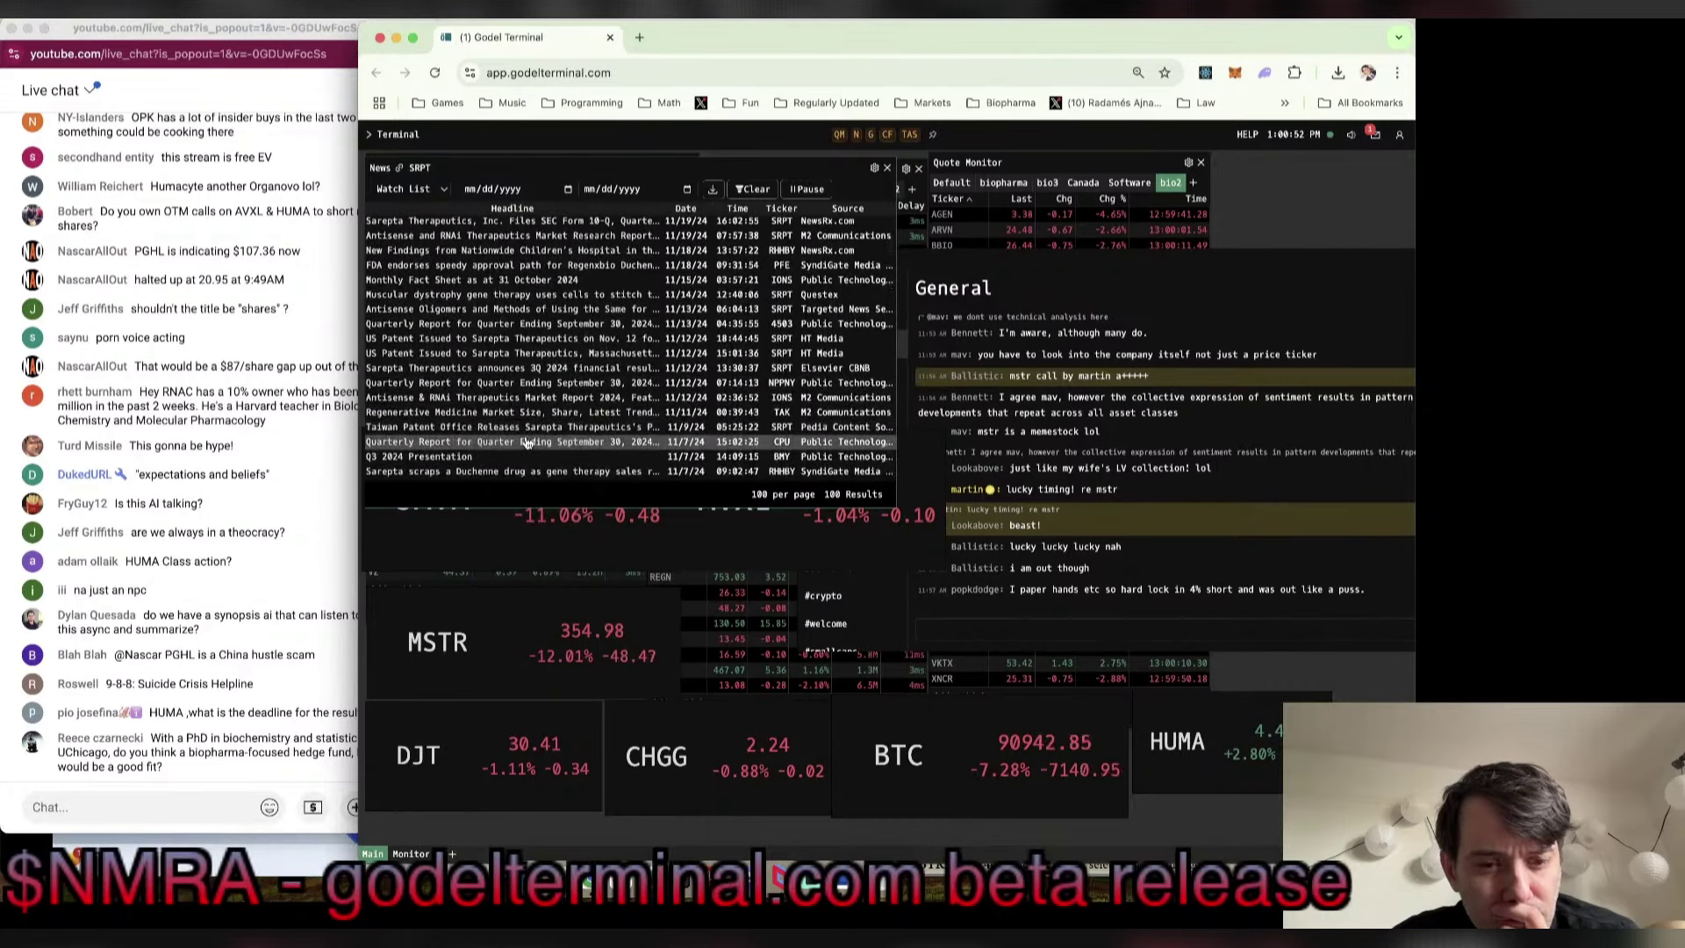
pyautogui.scroll(10, 527, 442)
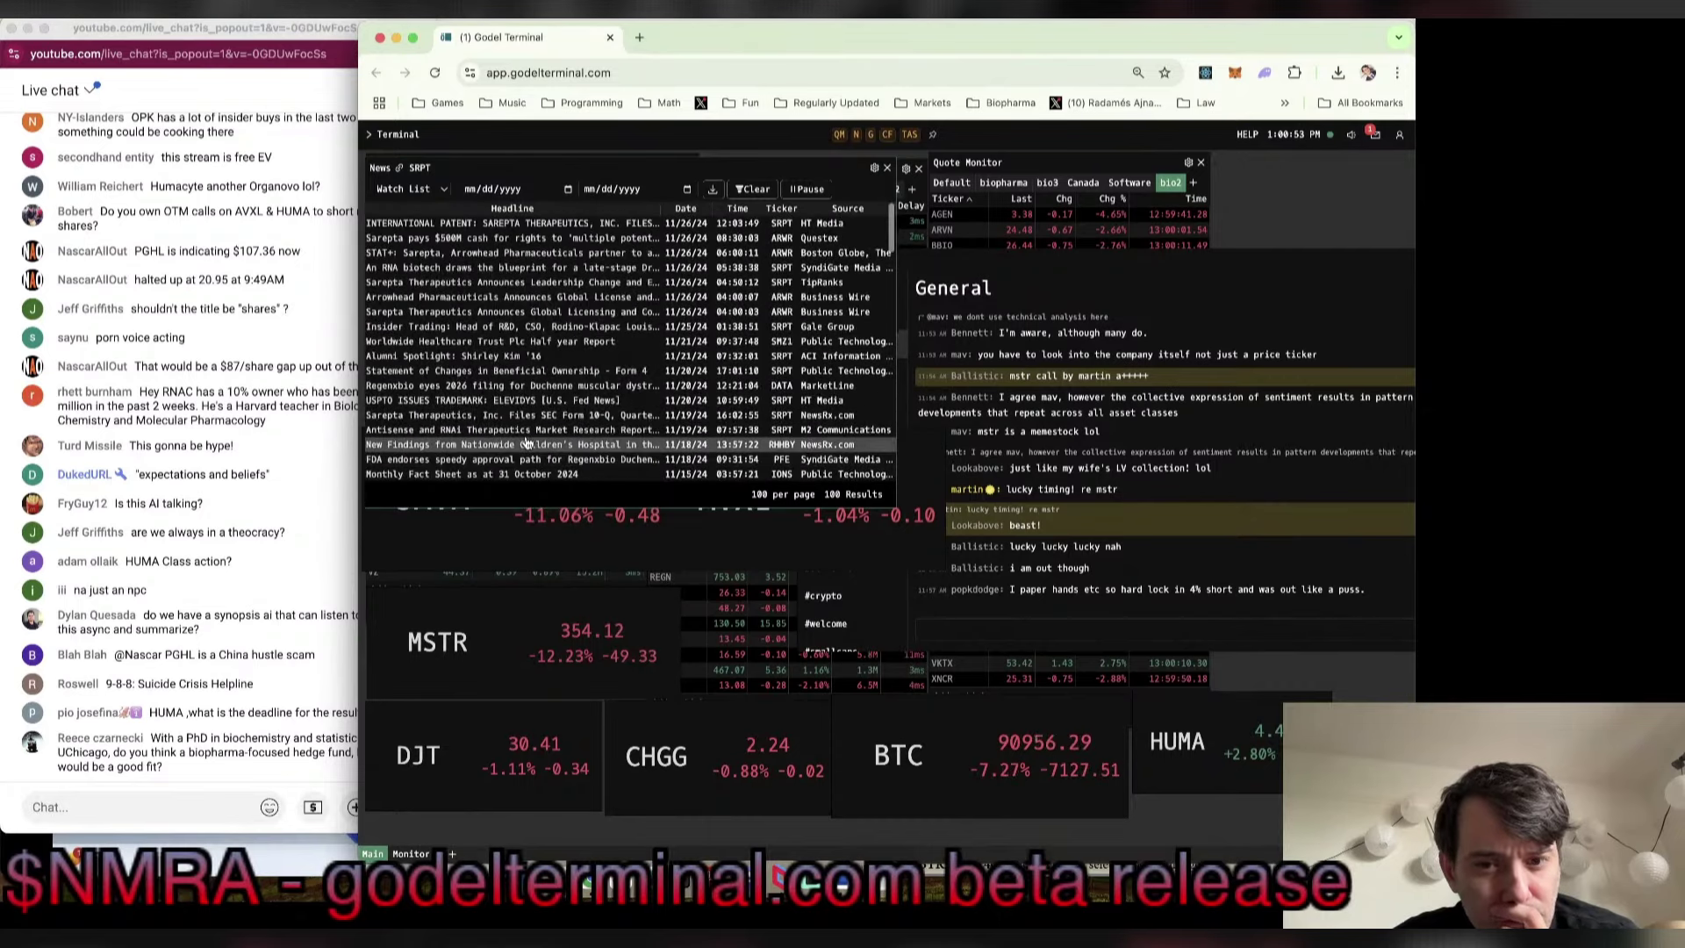
pyautogui.click(533, 298)
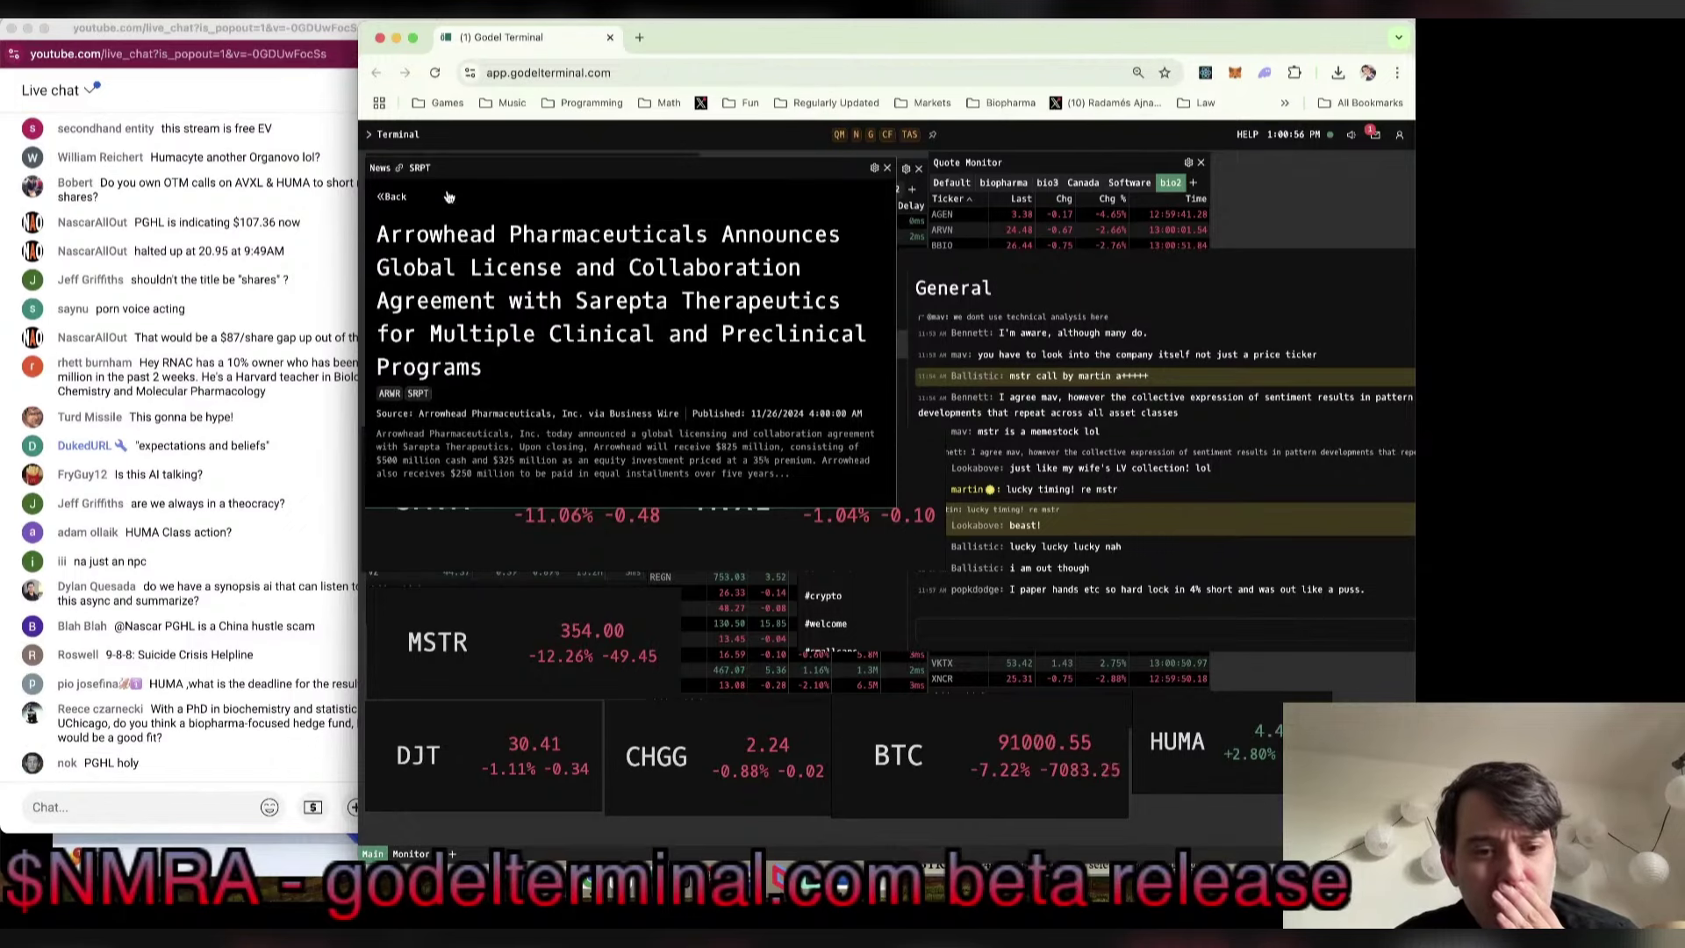
pyautogui.click(392, 198)
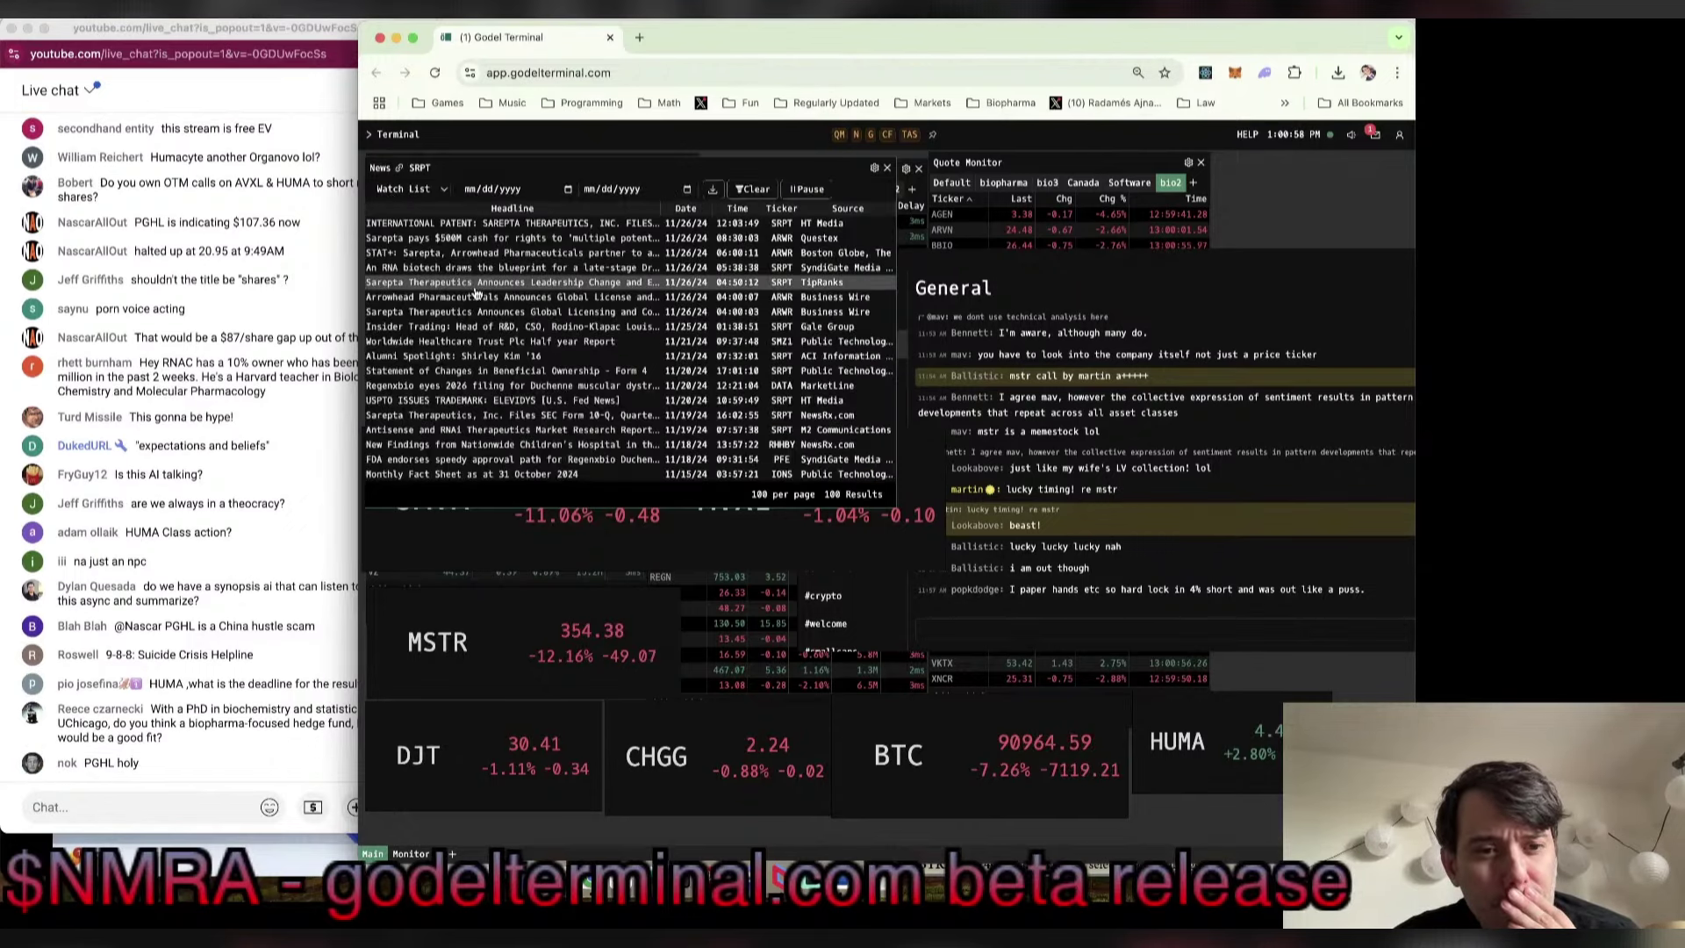
# Step: Read Sarepta's own announcement of the Arrowhead licensing agreement, including the financial terms and share repurchase sections, and return to the headline list
pyautogui.click(471, 314)
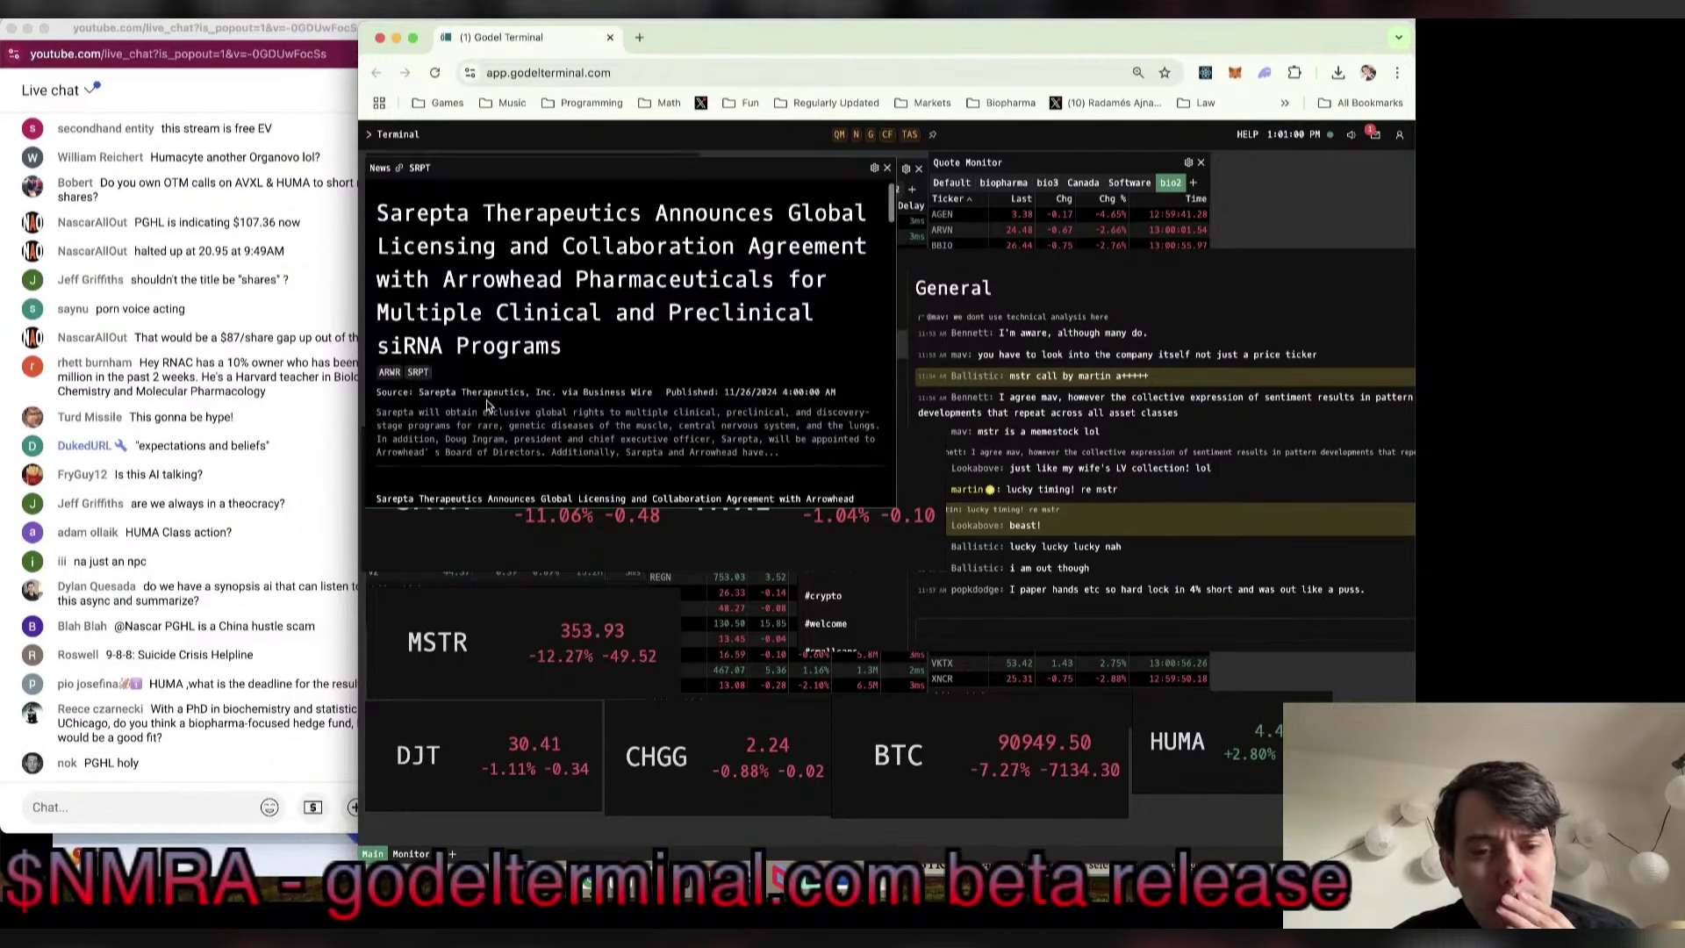
pyautogui.scroll(-5, 483, 377)
pyautogui.scroll(-2, 487, 400)
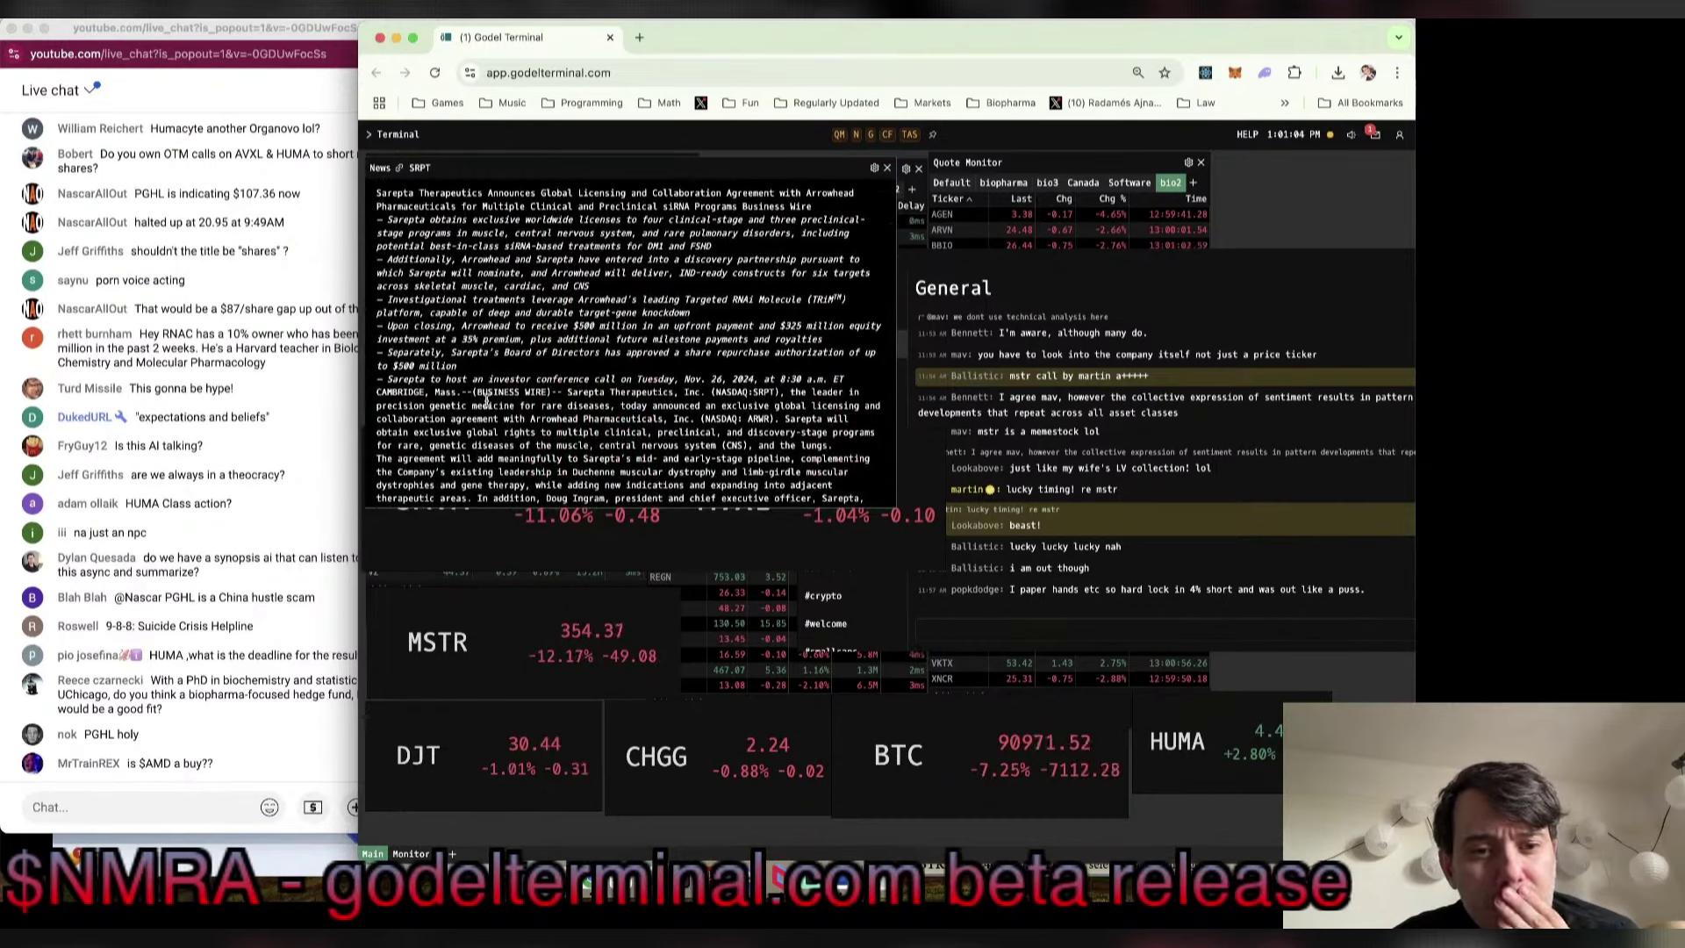
pyautogui.scroll(-1, 487, 401)
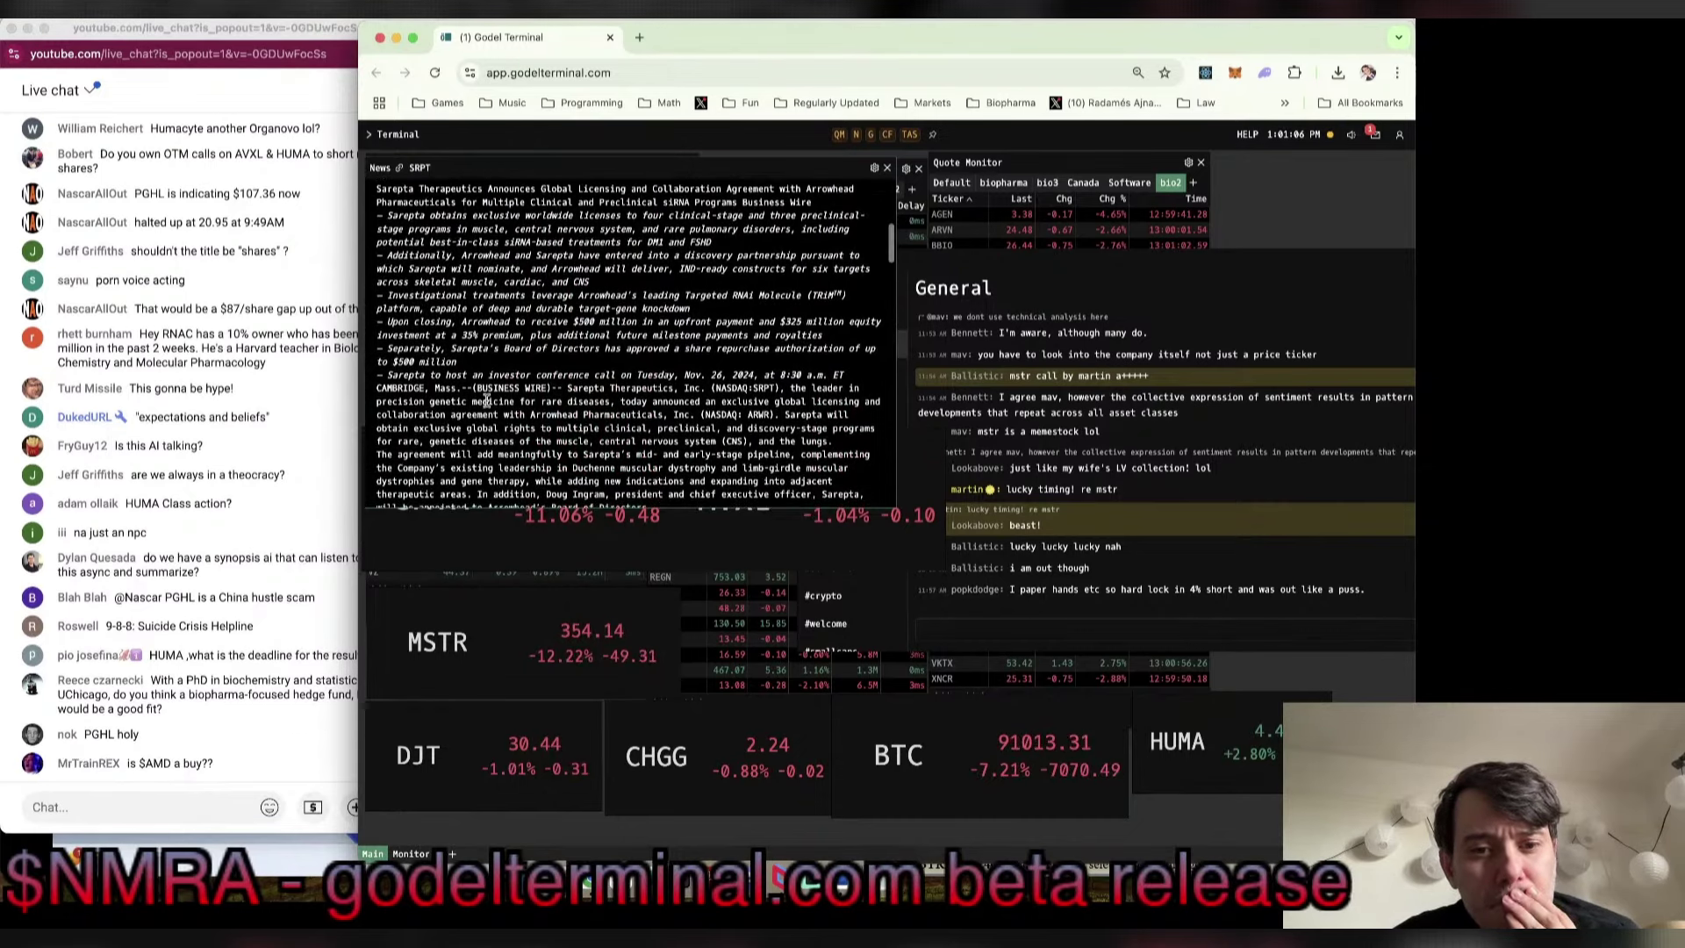
pyautogui.scroll(-2, 487, 400)
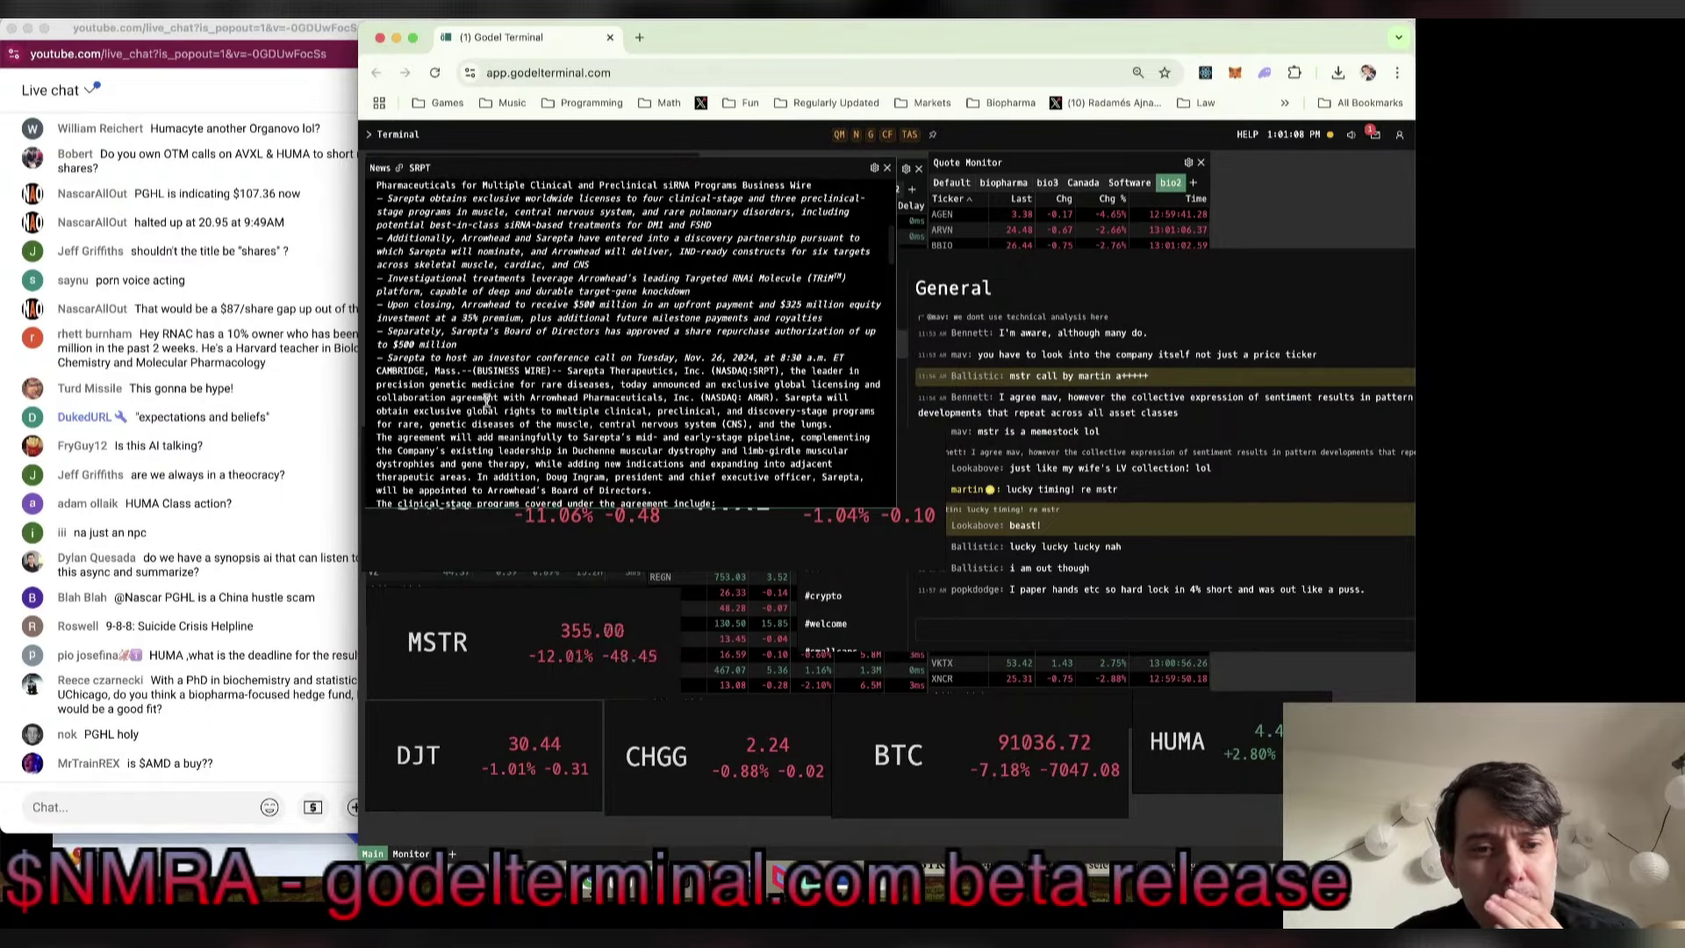
pyautogui.scroll(-10, 487, 401)
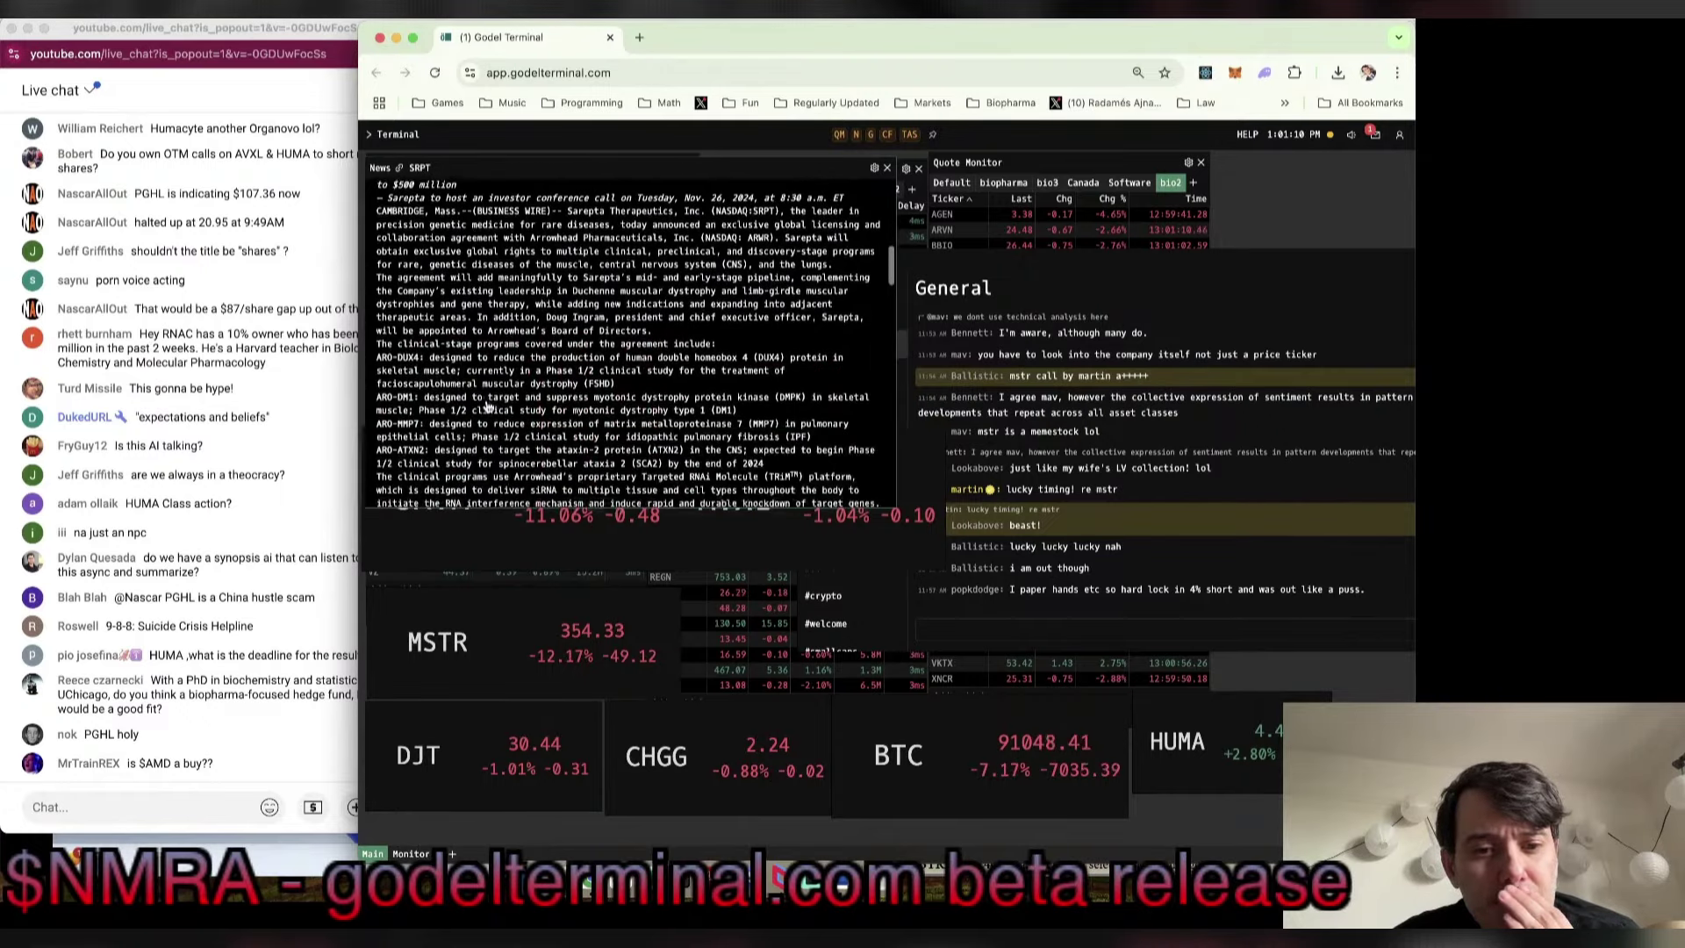
pyautogui.scroll(-10, 487, 404)
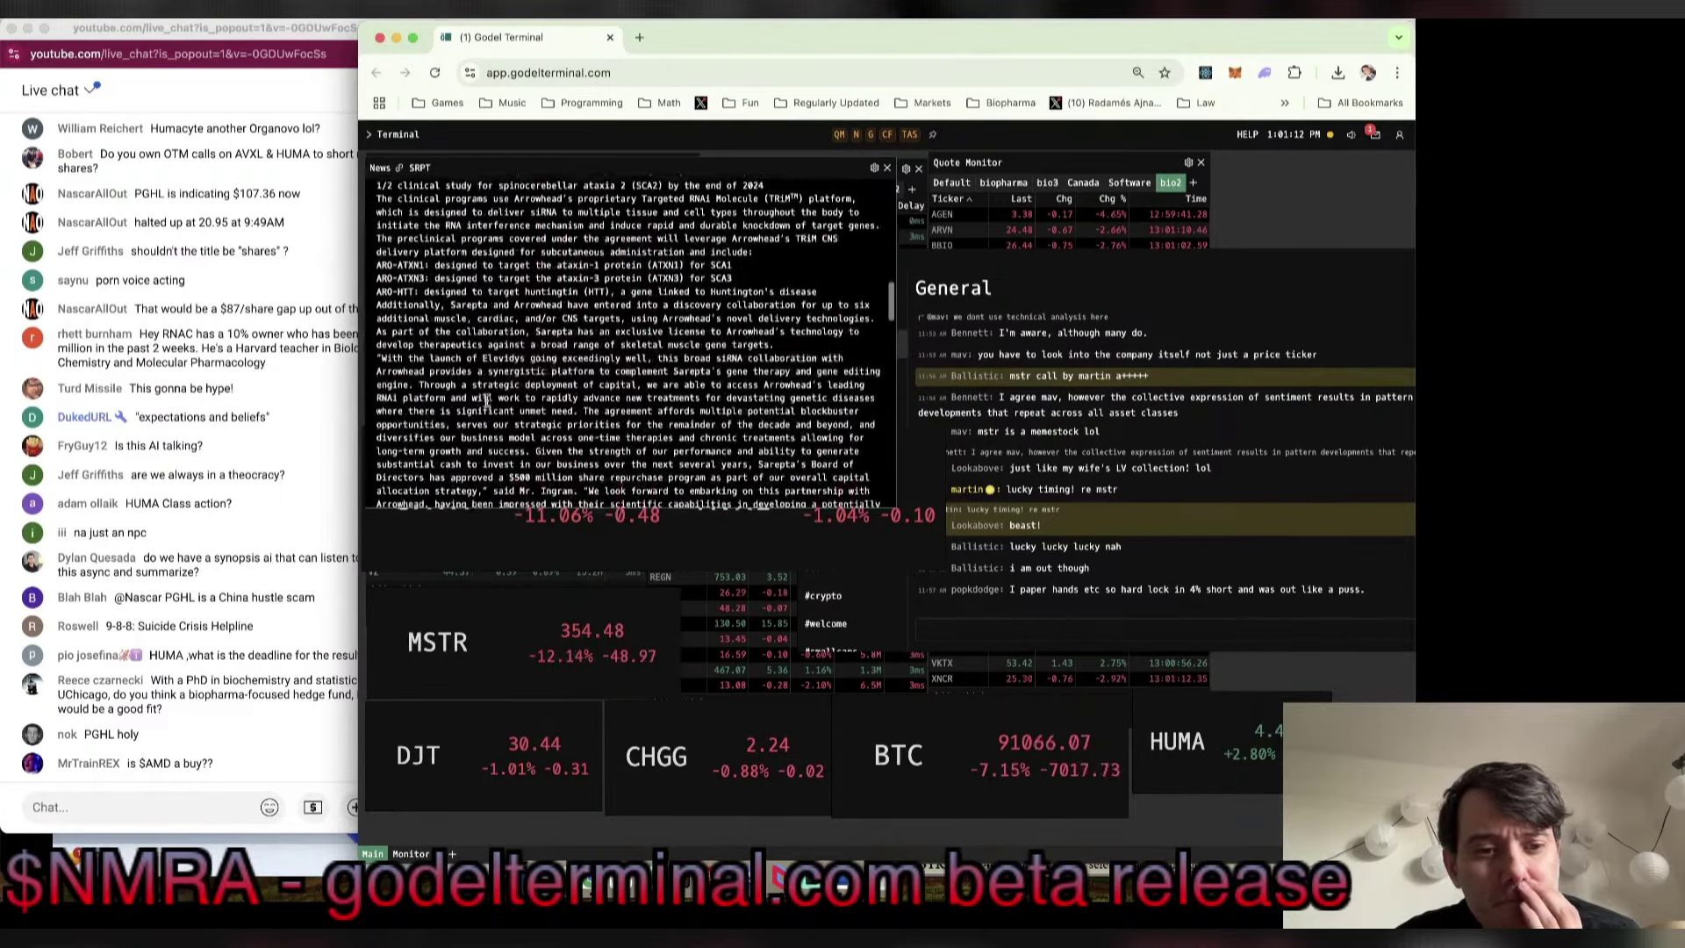
pyautogui.scroll(-10, 487, 402)
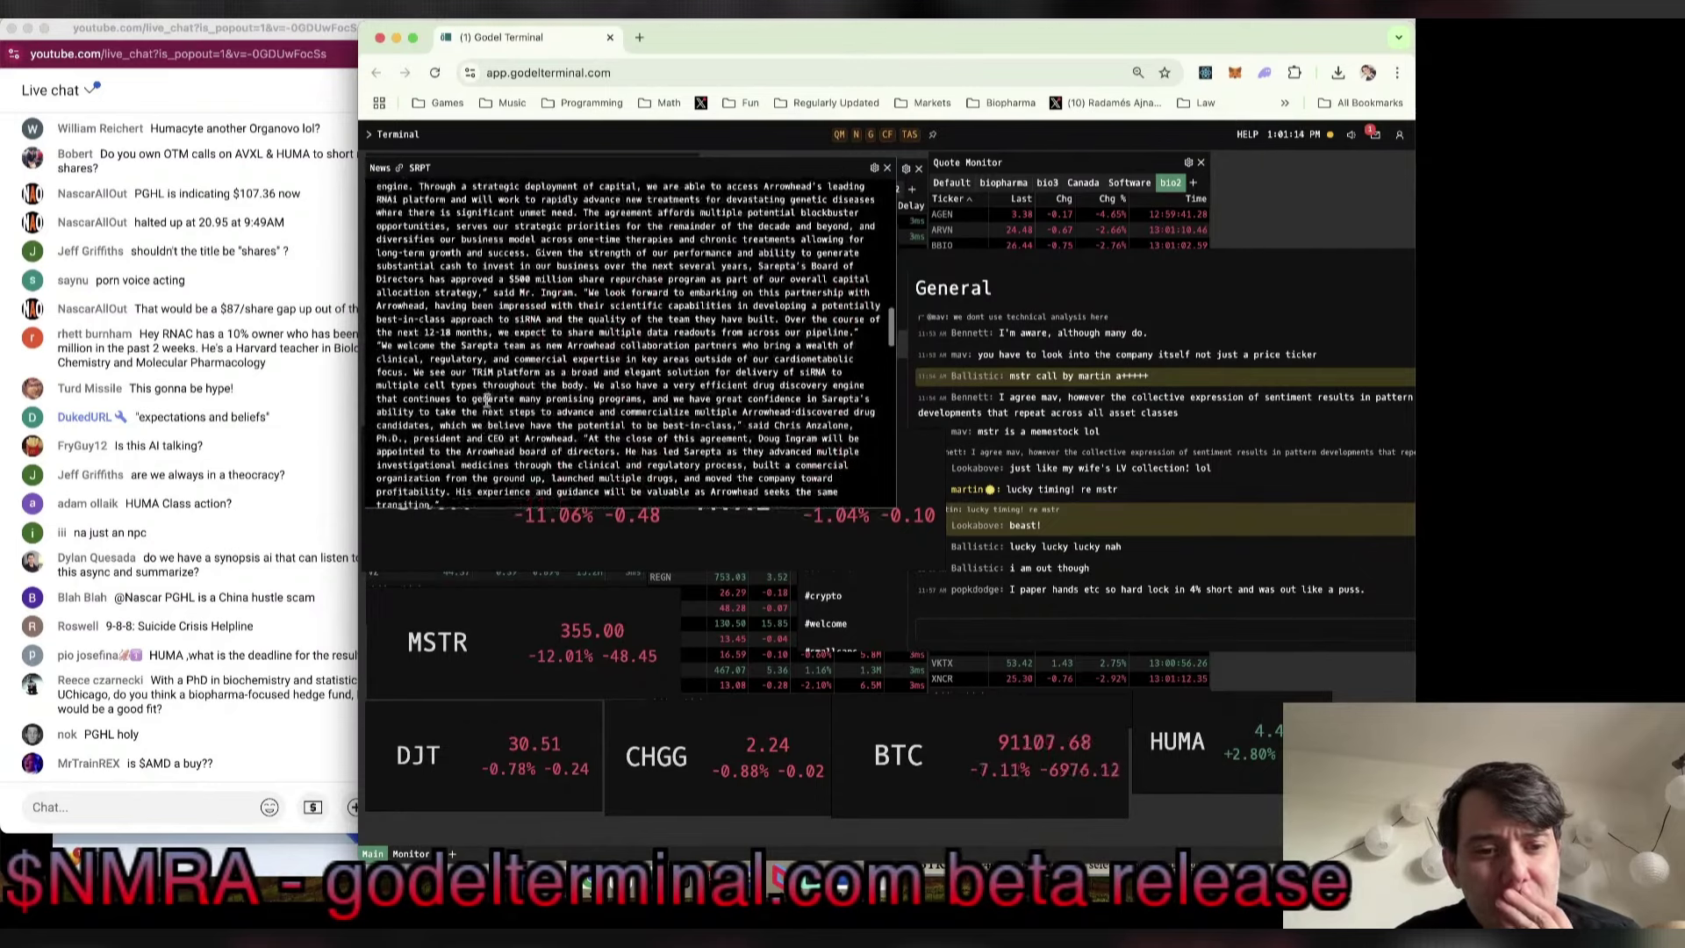
pyautogui.scroll(-2, 487, 401)
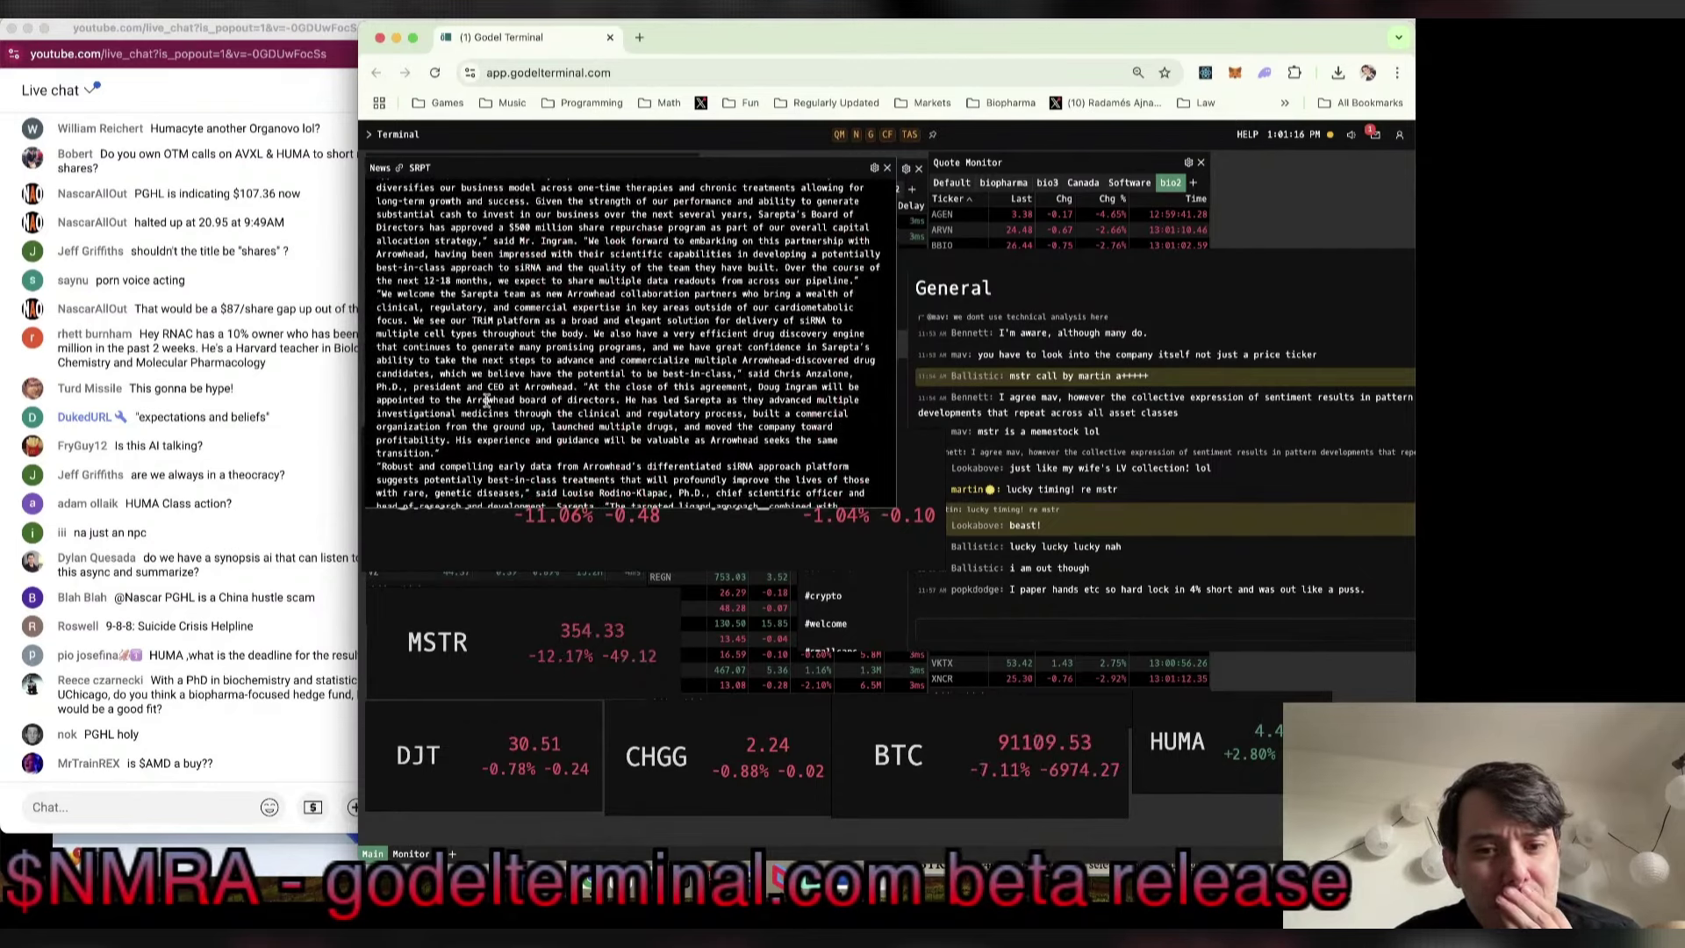
pyautogui.scroll(-4, 487, 401)
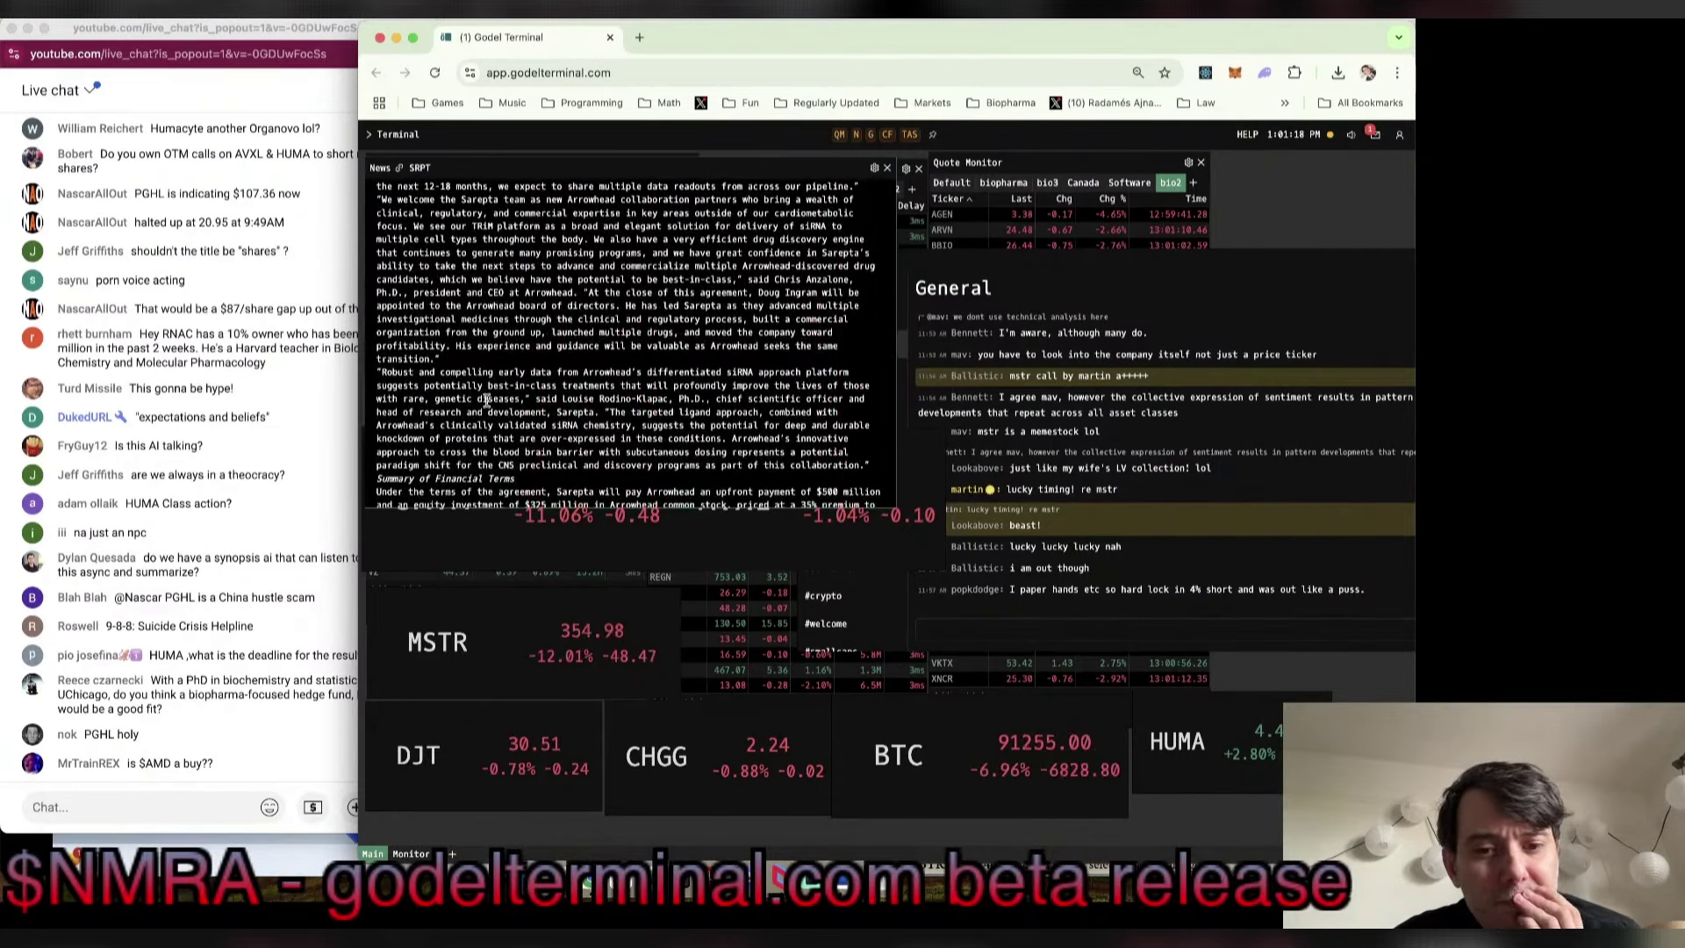
pyautogui.scroll(-1, 487, 401)
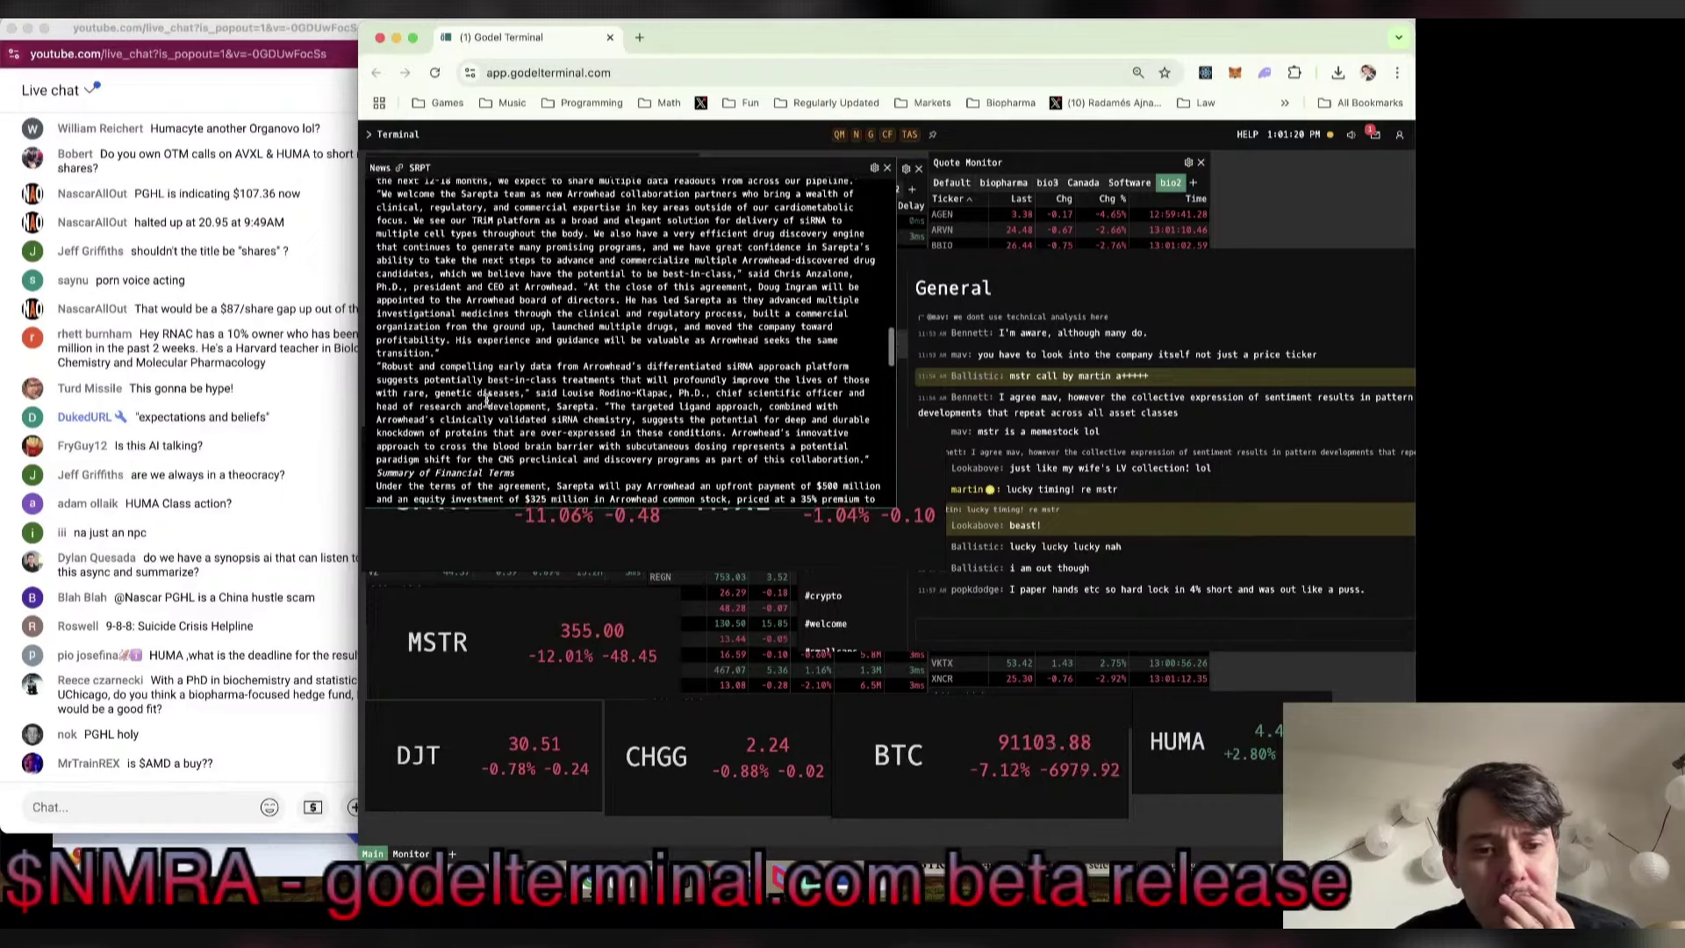
pyautogui.scroll(-8, 487, 401)
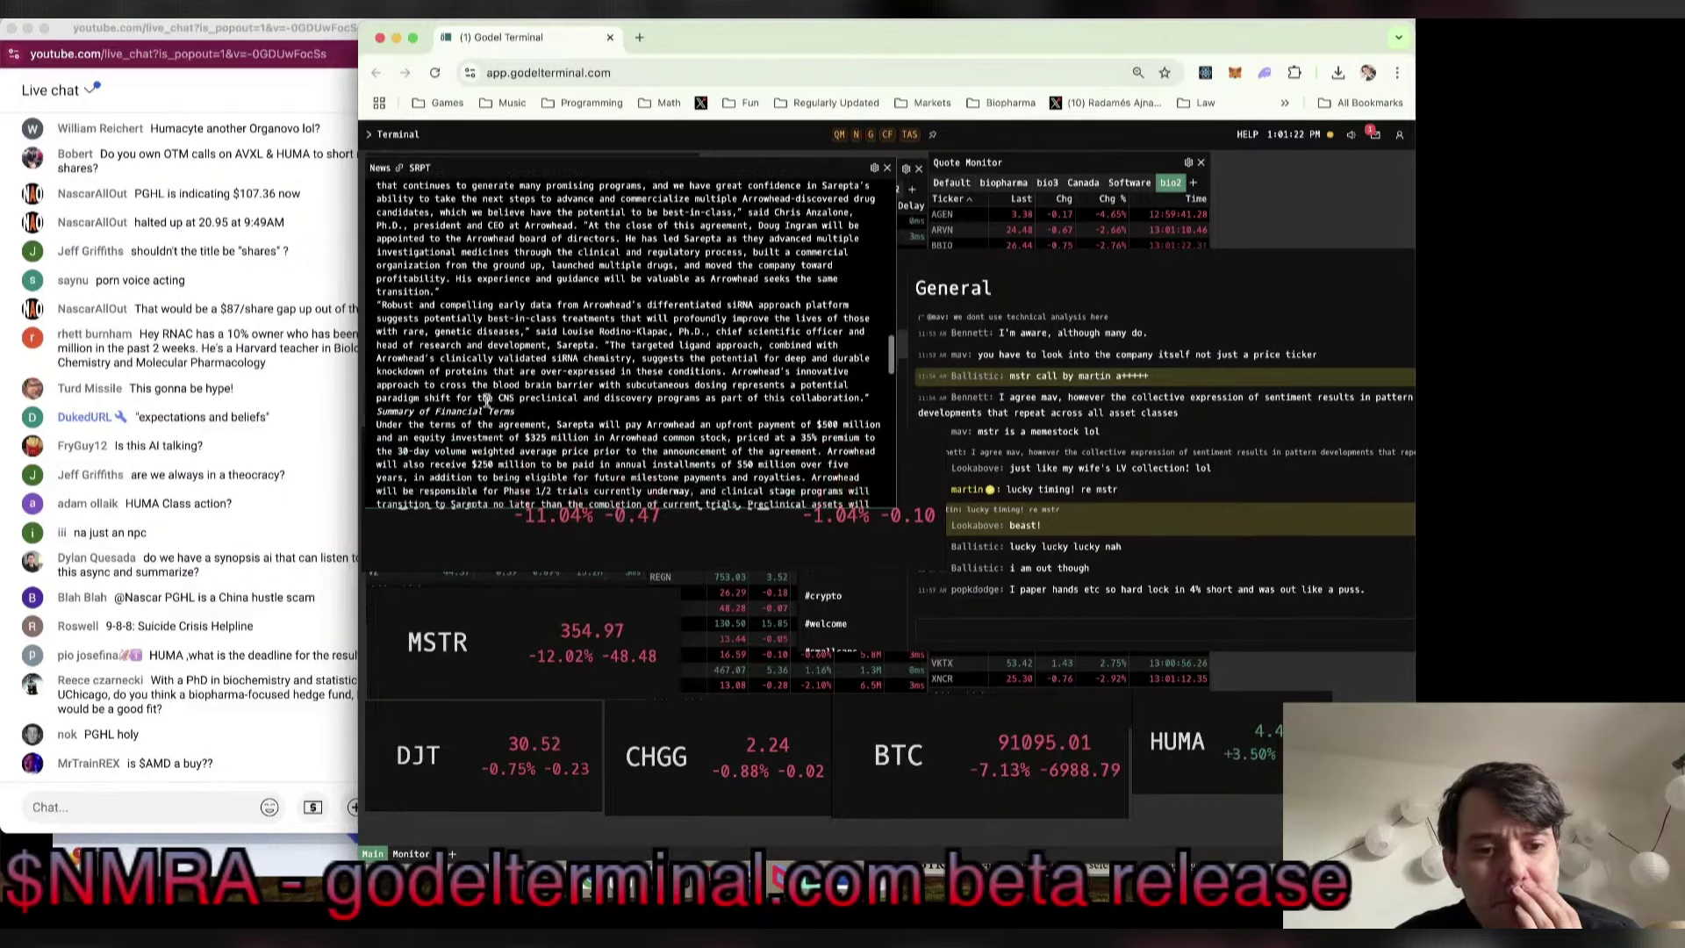
pyautogui.scroll(-8, 487, 401)
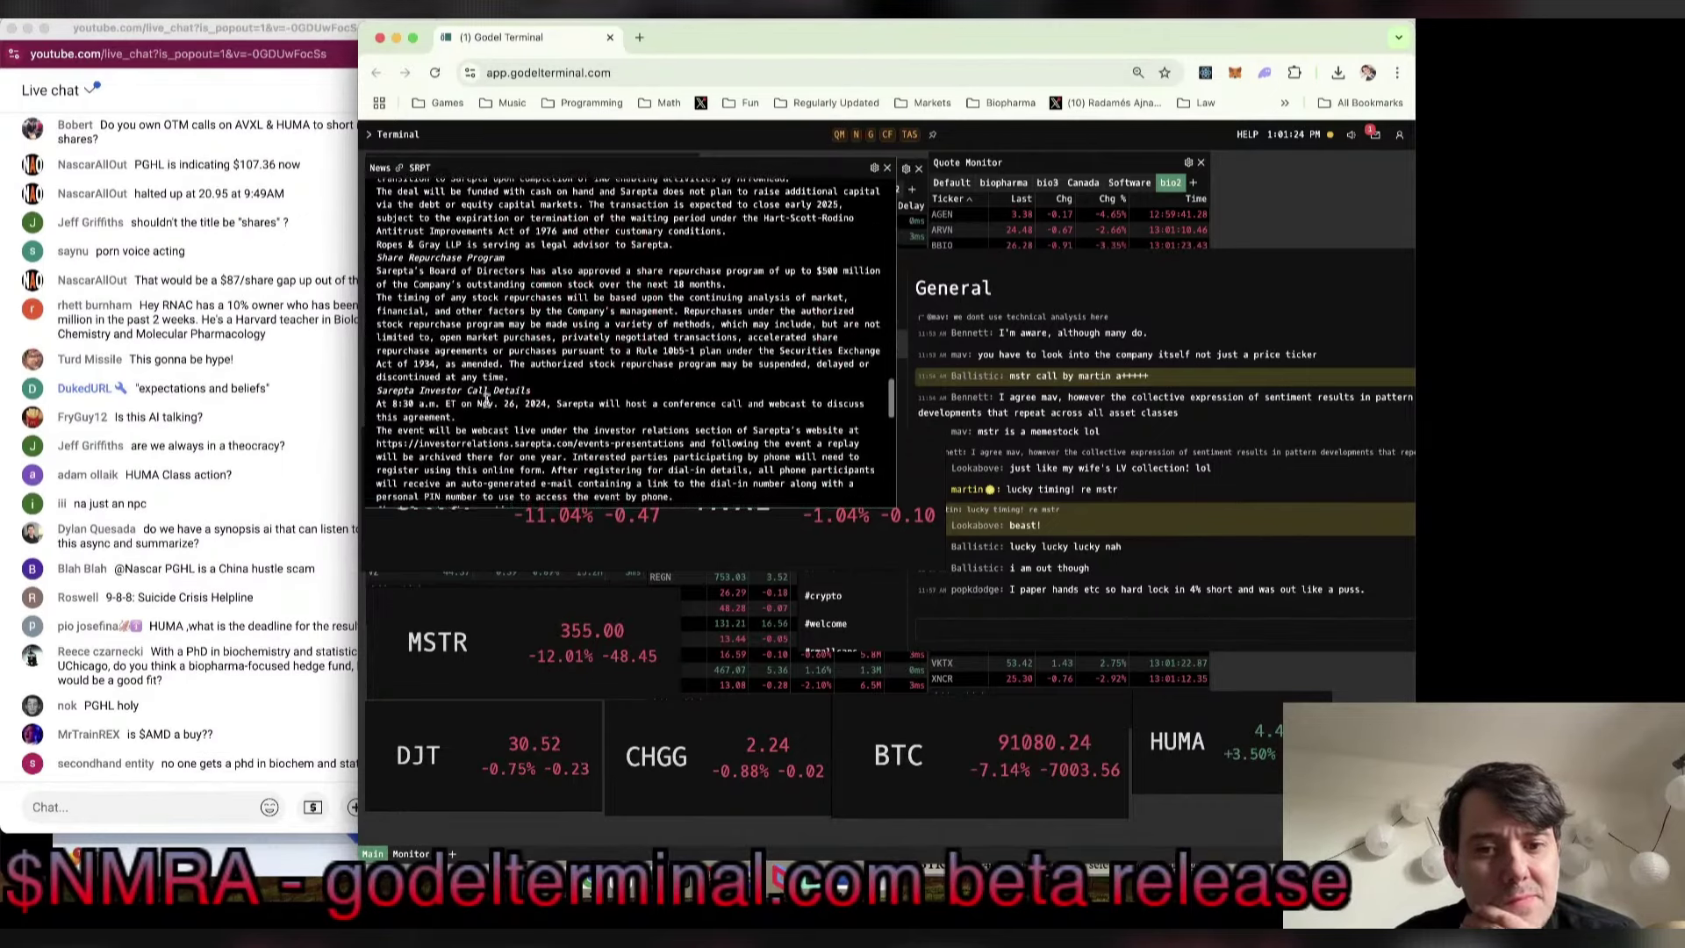
pyautogui.scroll(15, 487, 401)
pyautogui.click(402, 193)
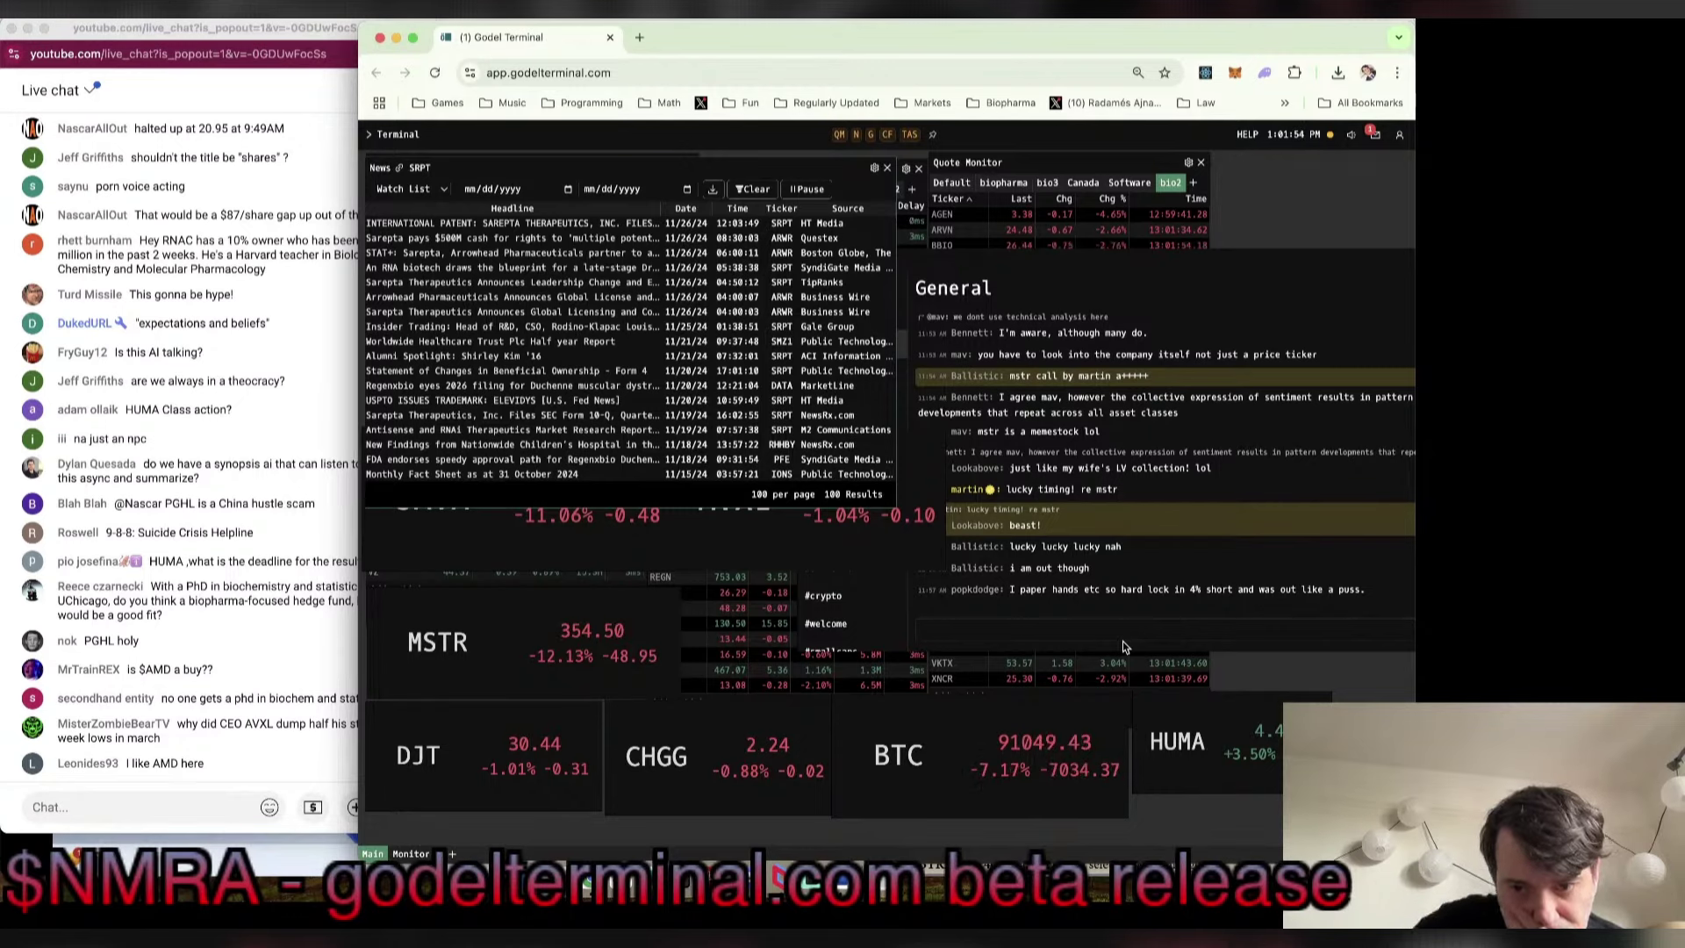
# Step: Catch up on the newest messages in the General chat and place the cursor in its message box
pyautogui.scroll(-5, 1147, 529)
pyautogui.scroll(-5, 1147, 529)
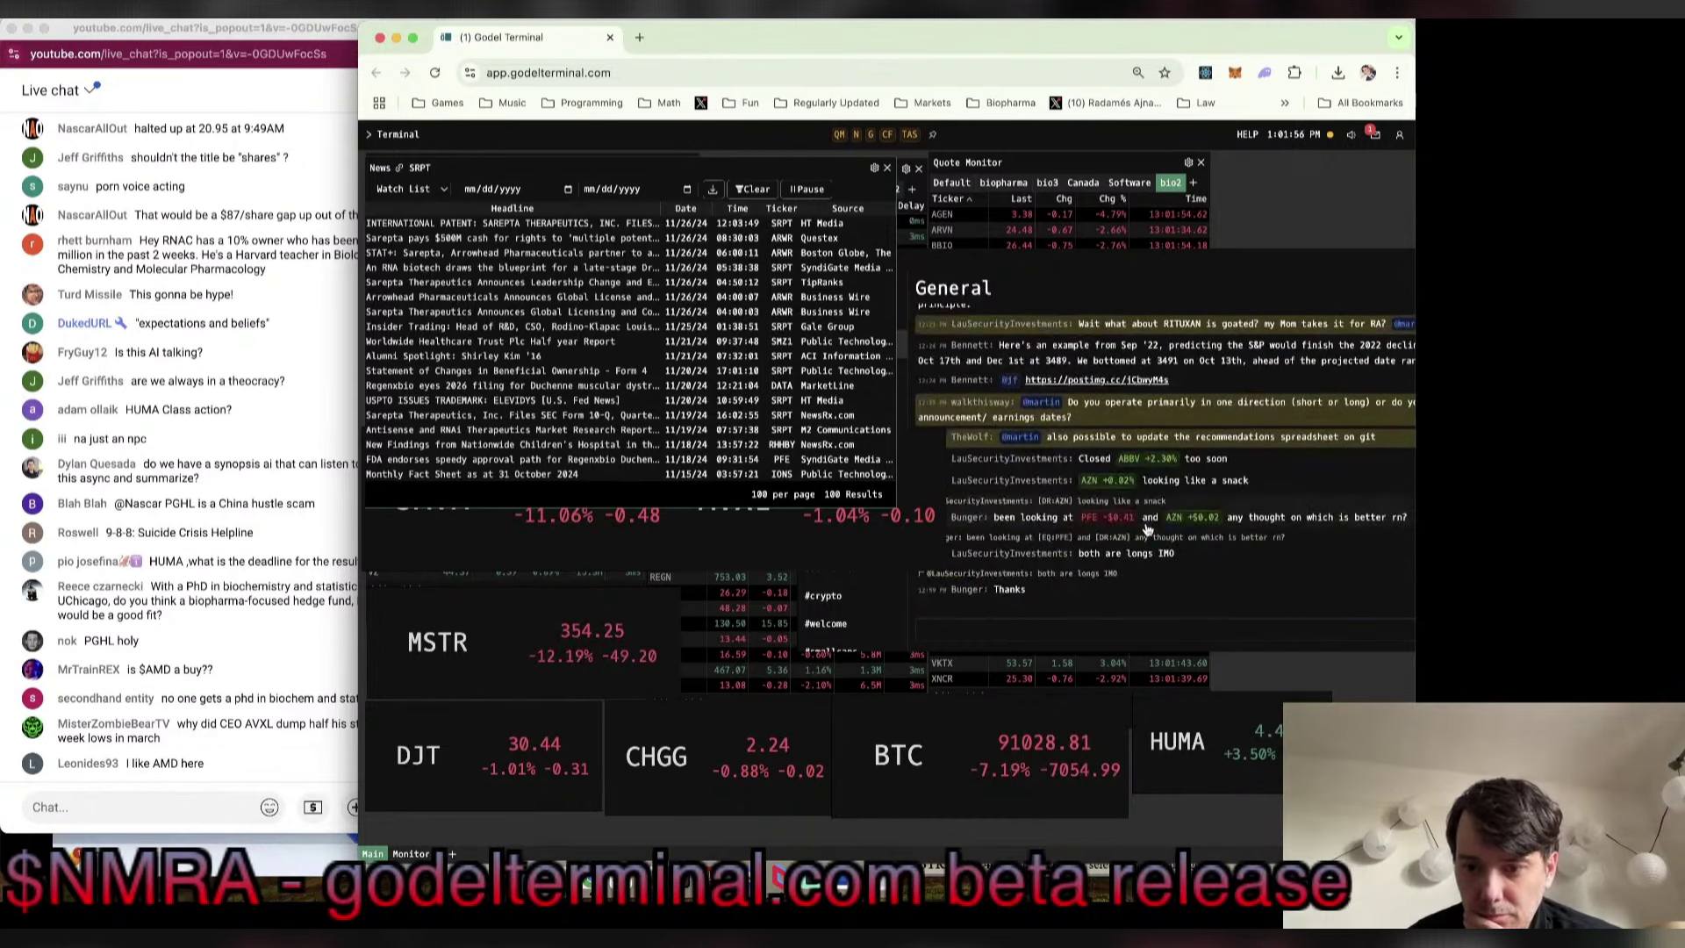
pyautogui.click(1213, 633)
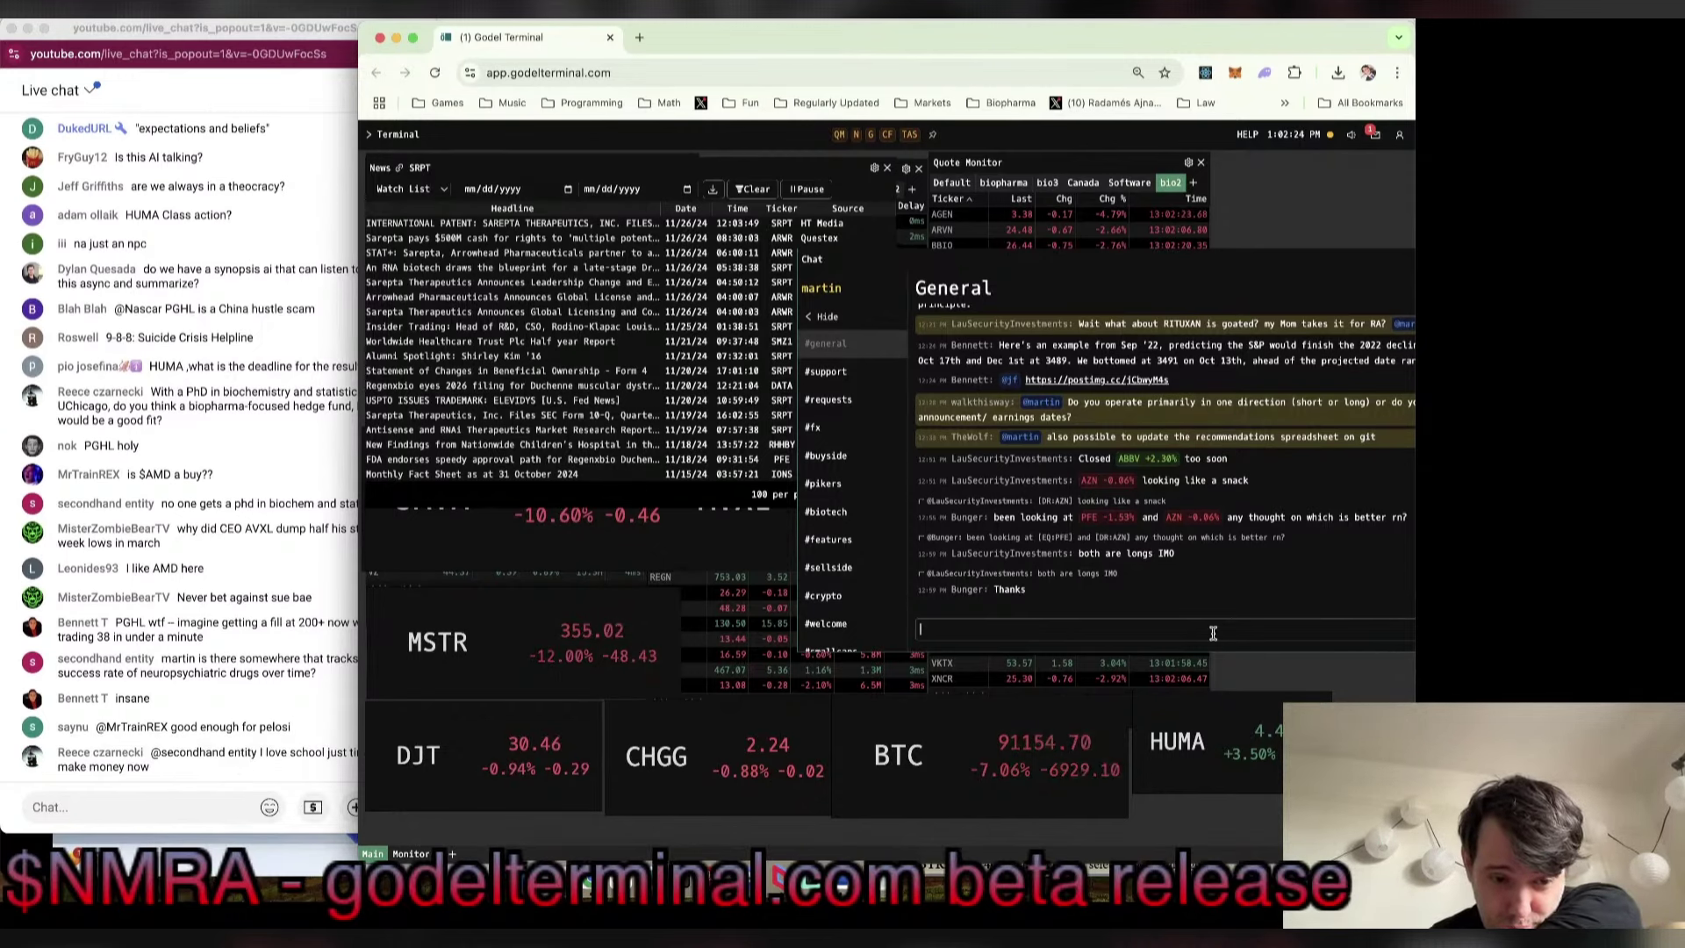
pyautogui.click(1213, 633)
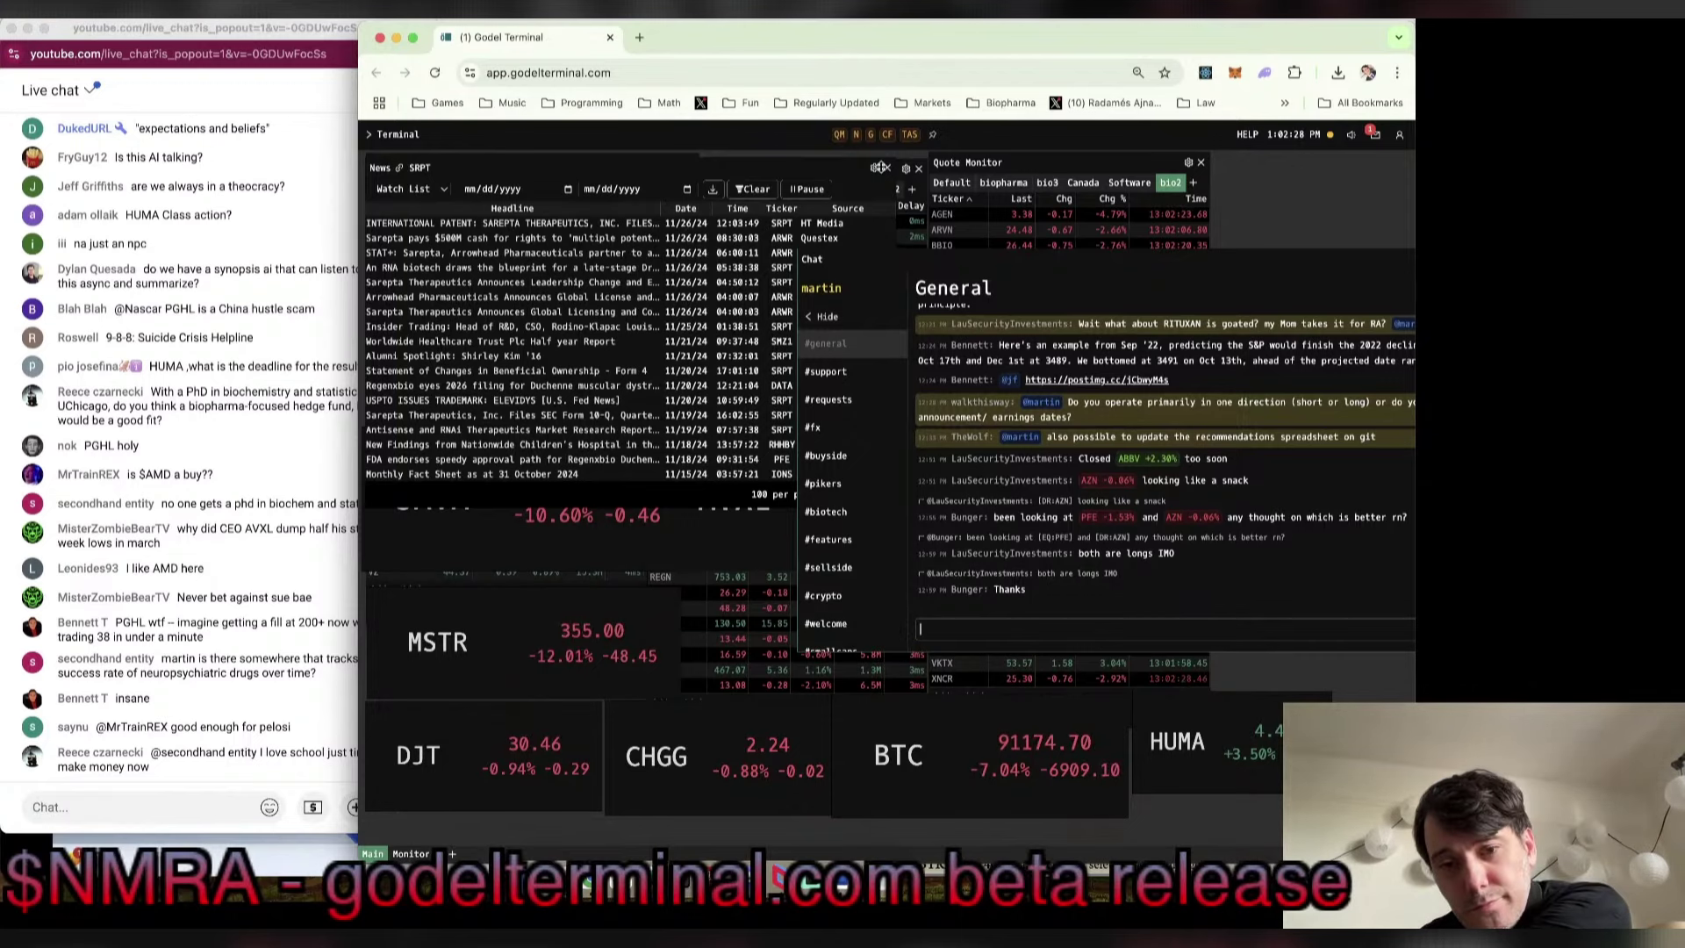
# Step: Close the SRPT news window and switch to Interactive Brokers in the Parsec remote session
pyautogui.click(887, 167)
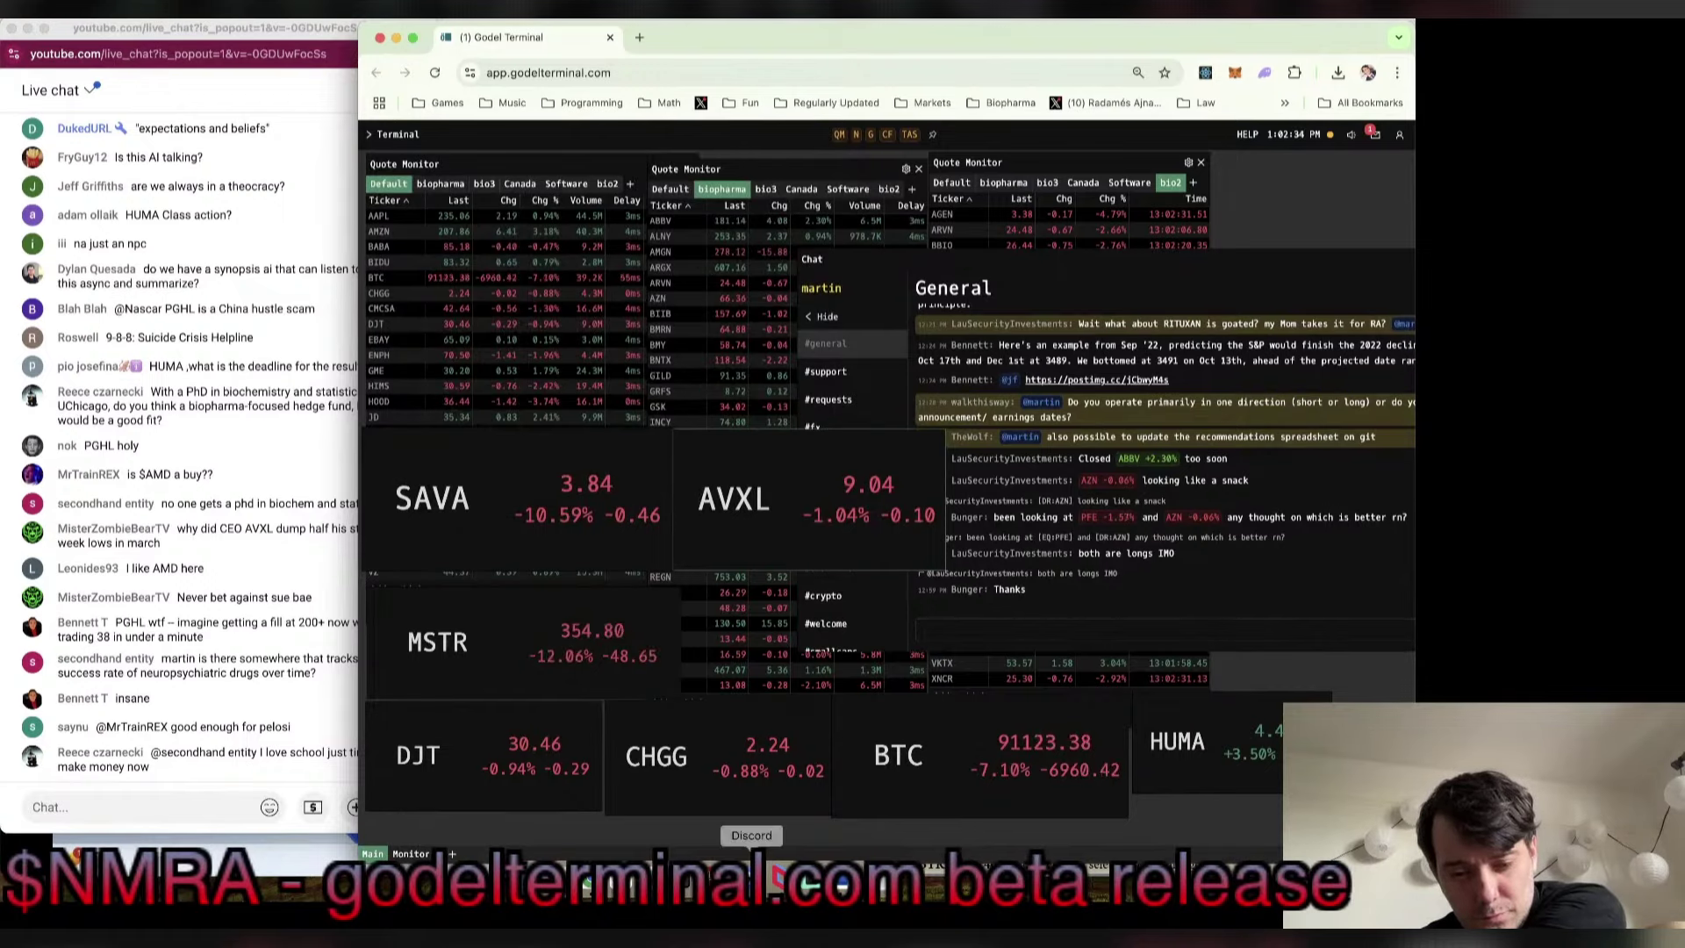
pyautogui.click(779, 876)
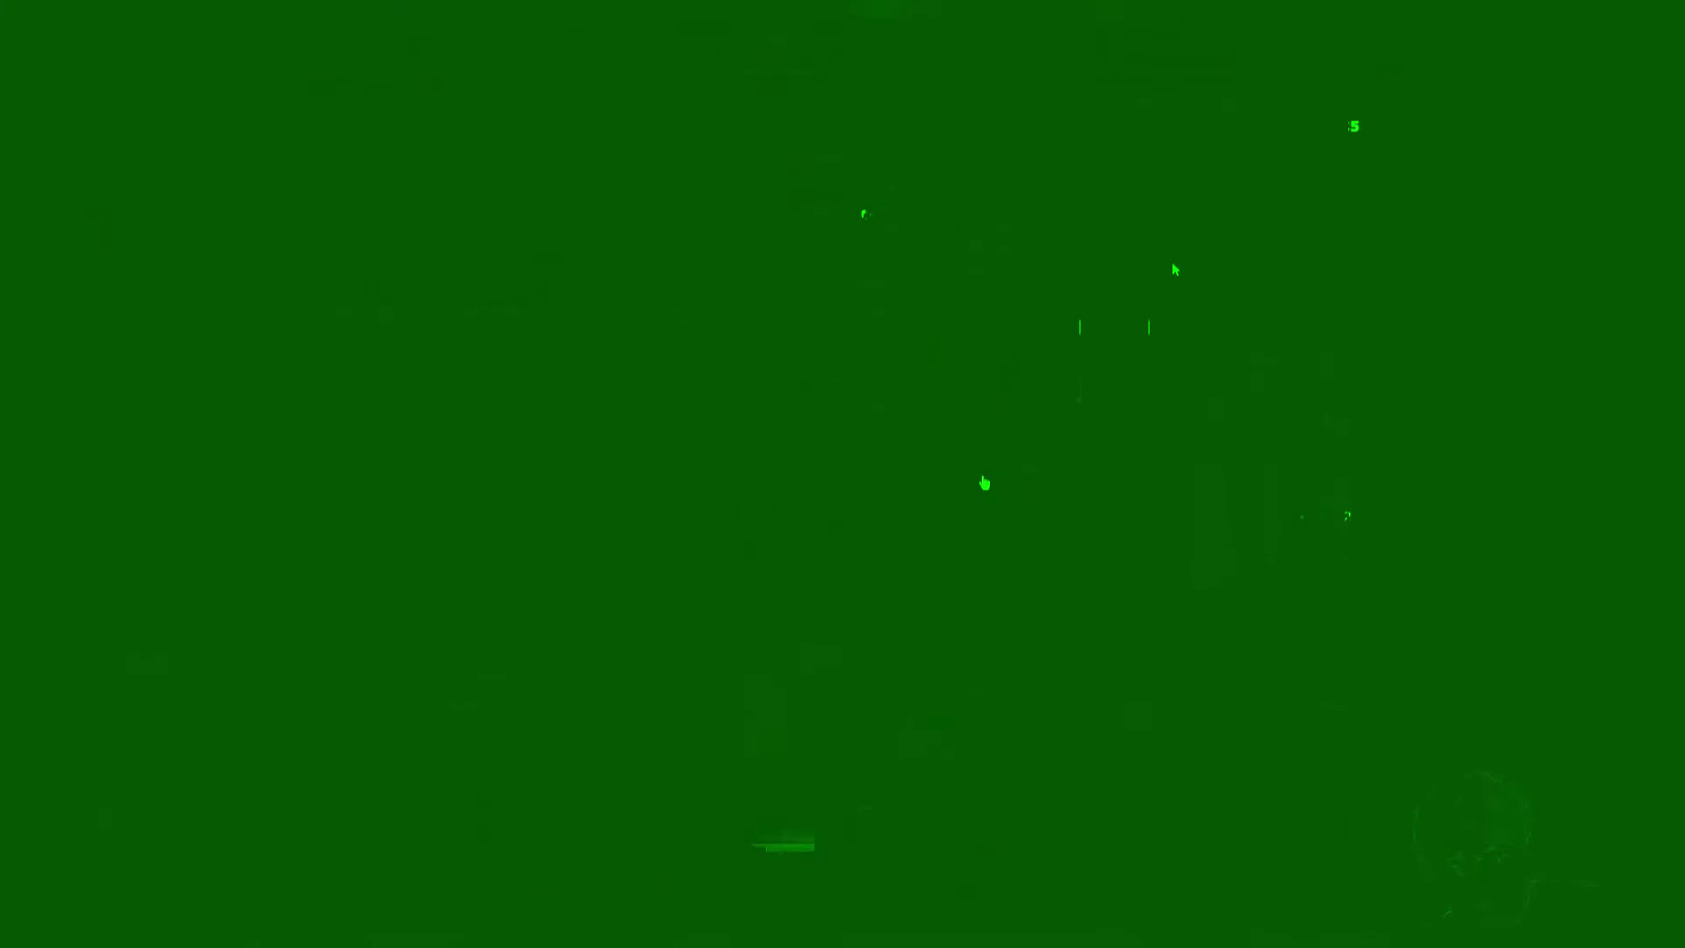
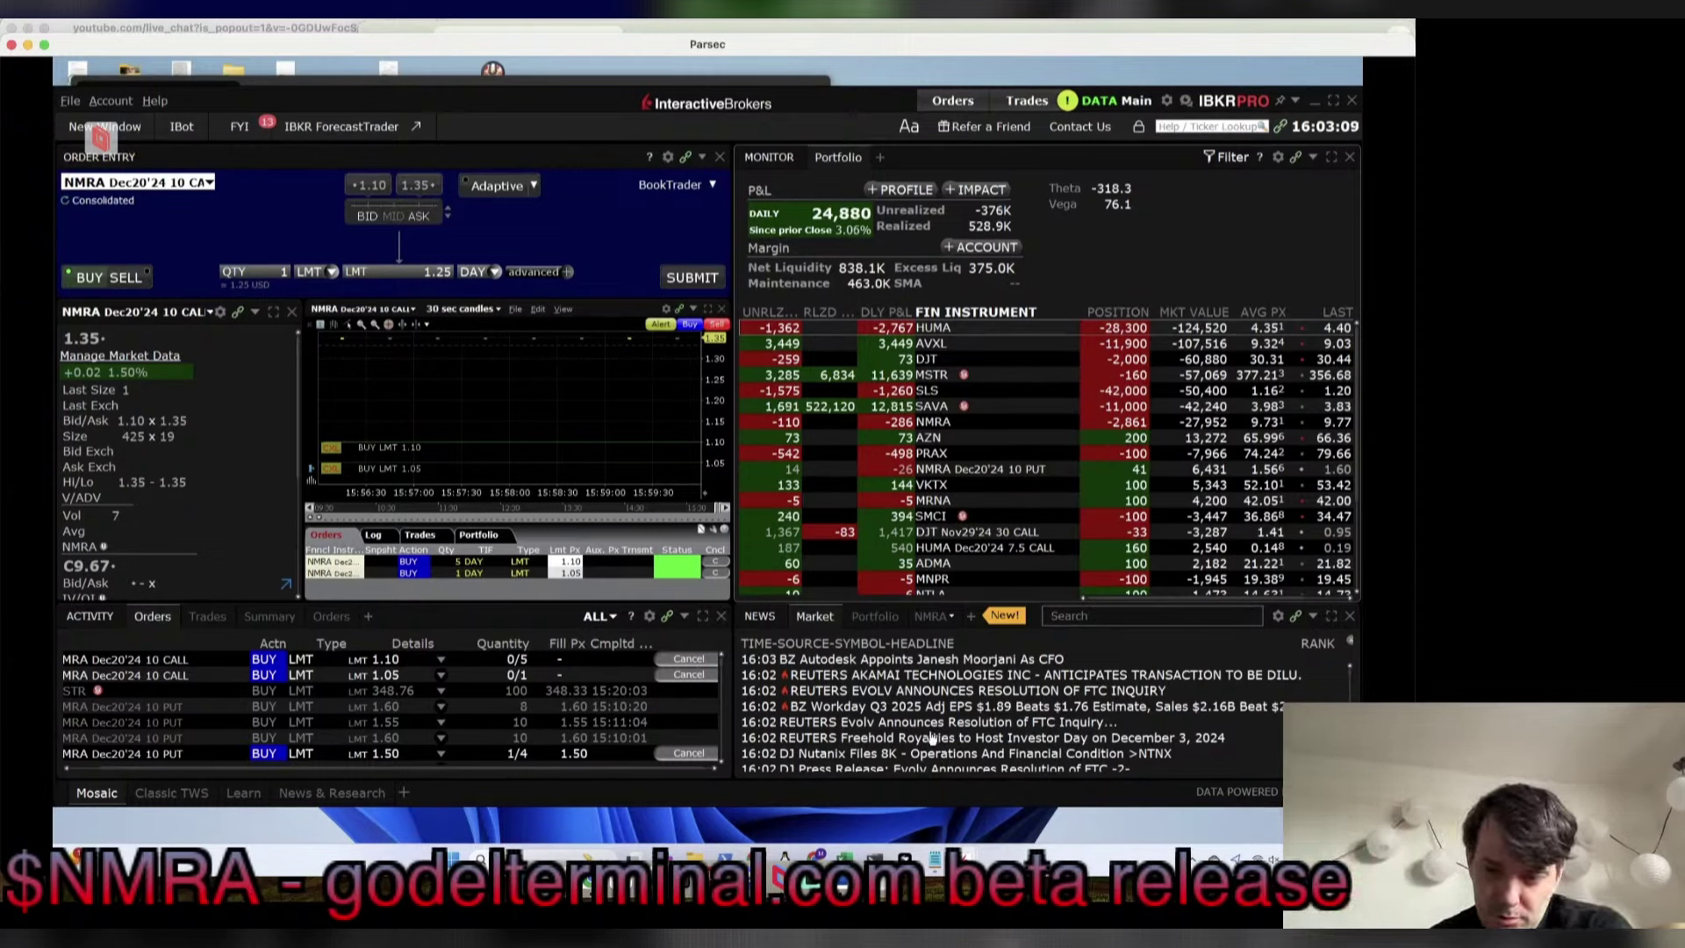
# Step: Skim the Market news headlines from the 16:02 items back through the 16:01 earnings, biotech and conference announcements
pyautogui.scroll(-3, 932, 739)
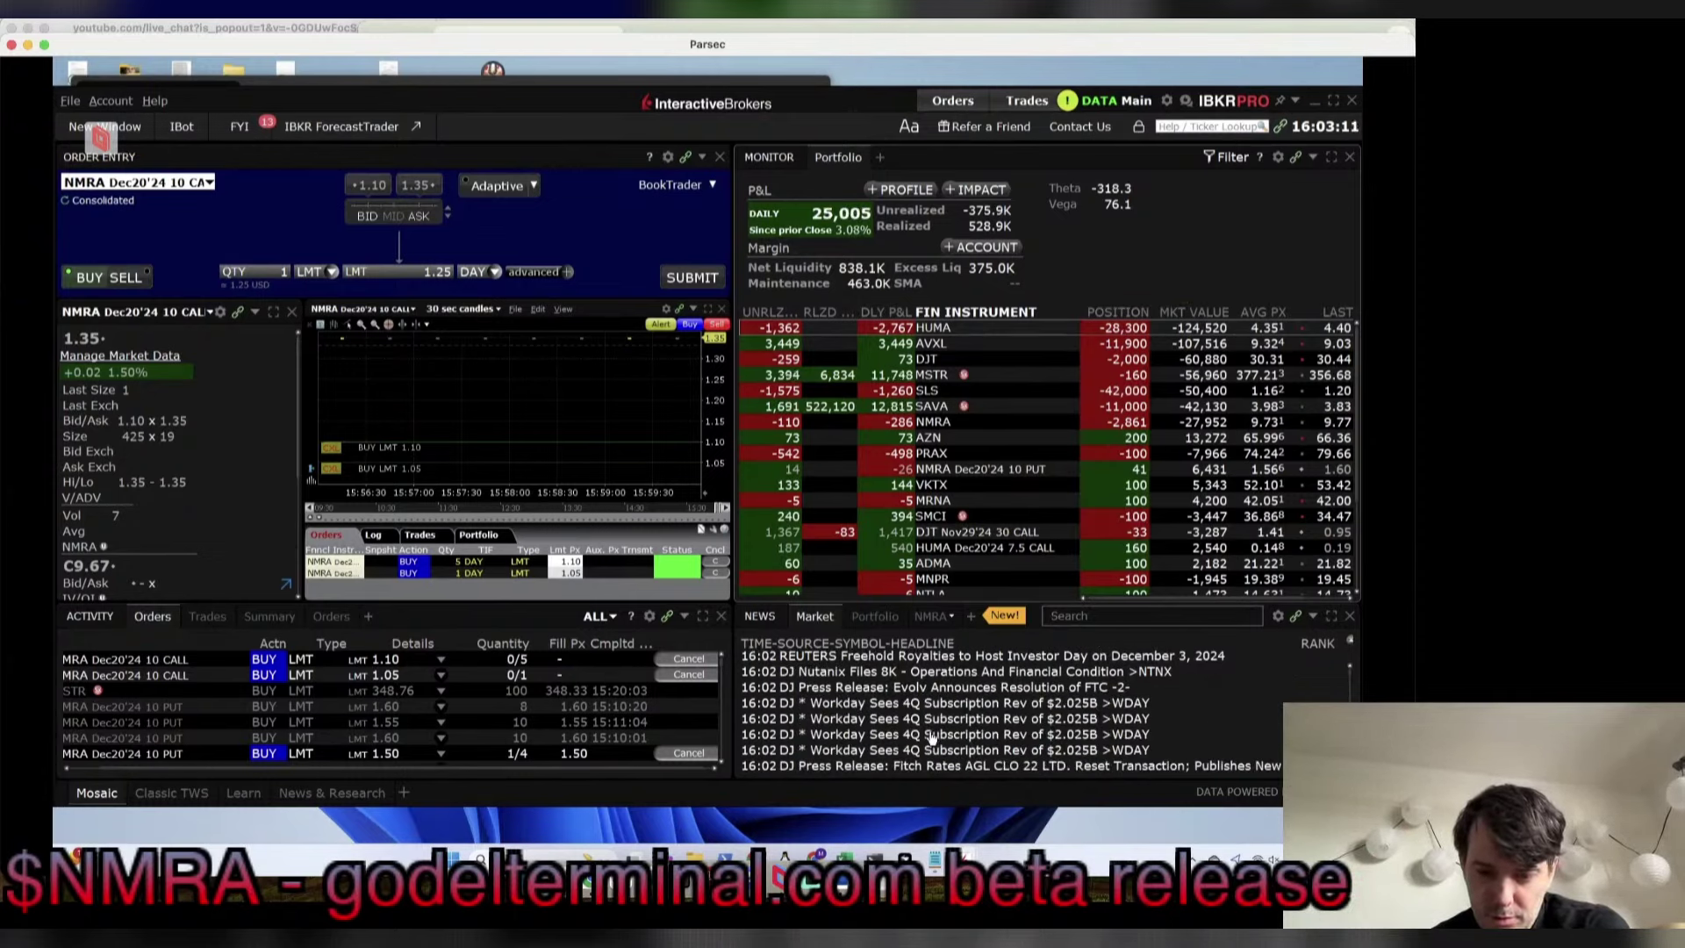
pyautogui.scroll(-2, 932, 737)
pyautogui.scroll(-3, 932, 740)
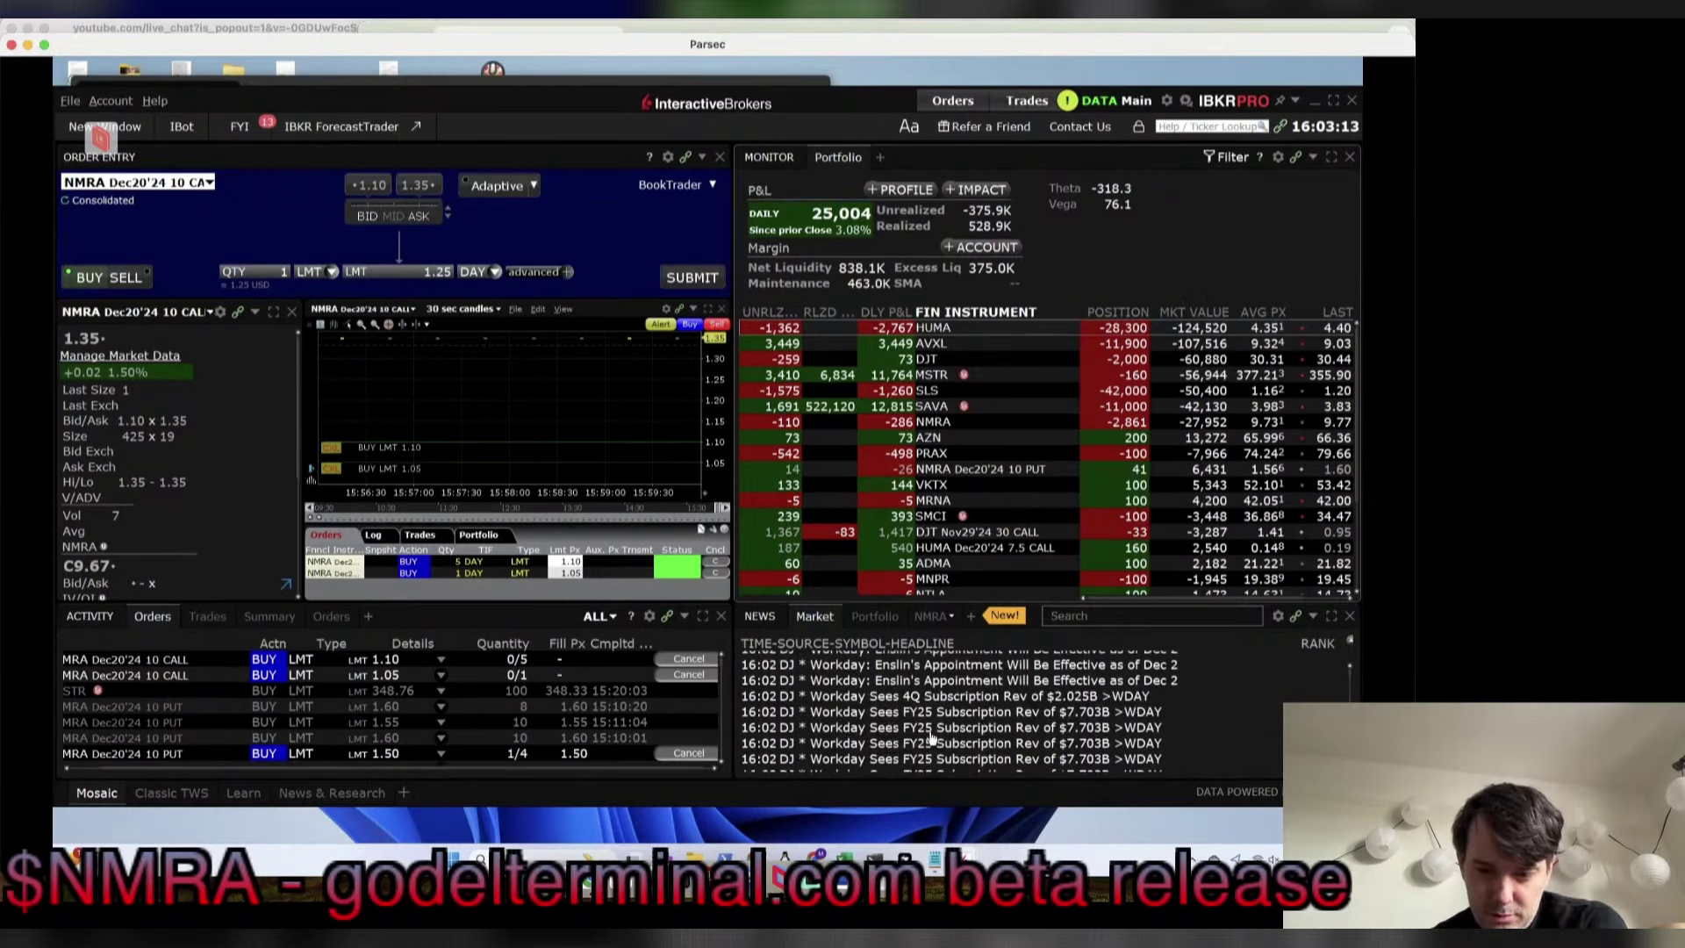
pyautogui.scroll(-1, 932, 739)
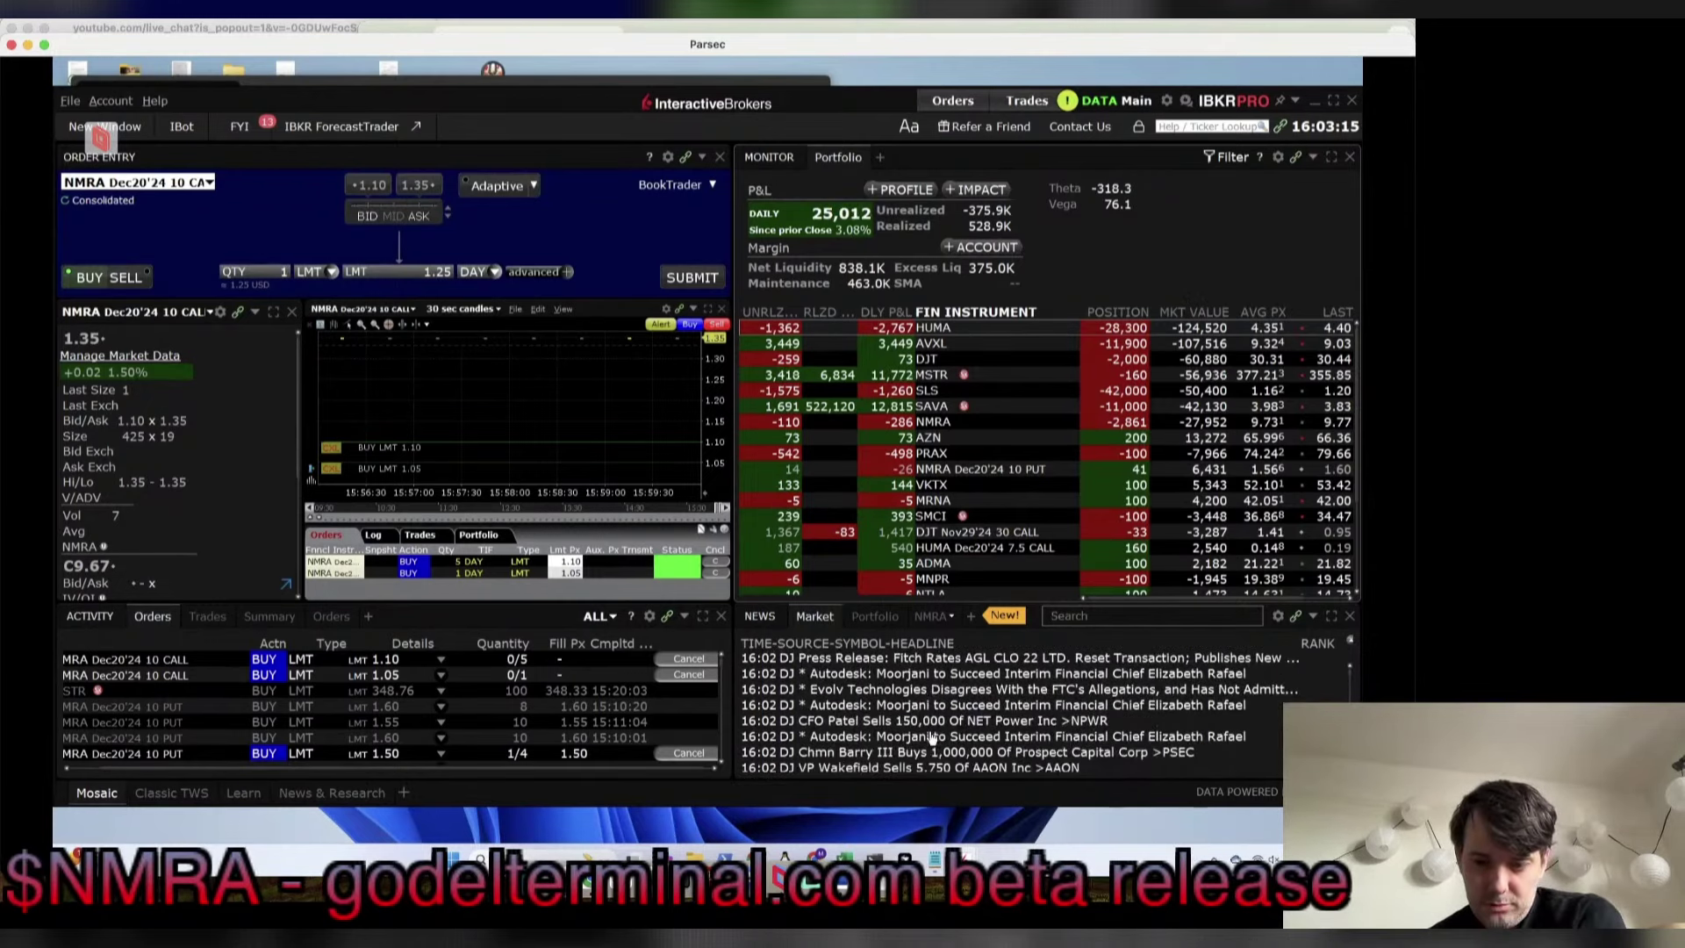
pyautogui.scroll(-3, 931, 737)
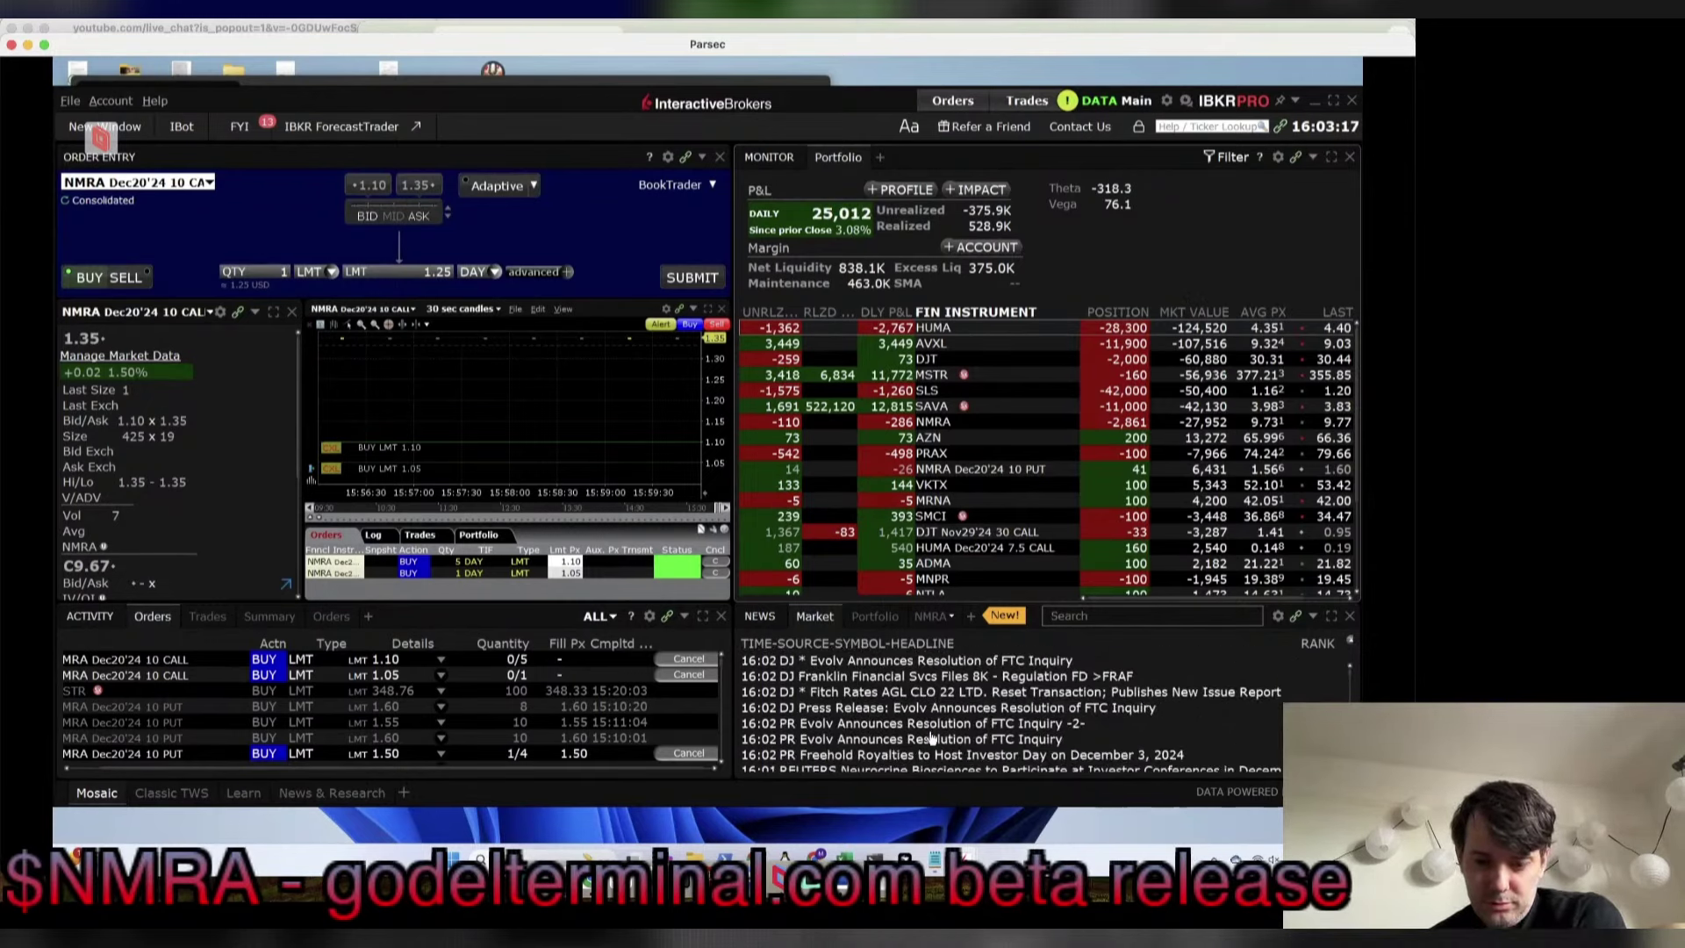
pyautogui.scroll(-3, 932, 737)
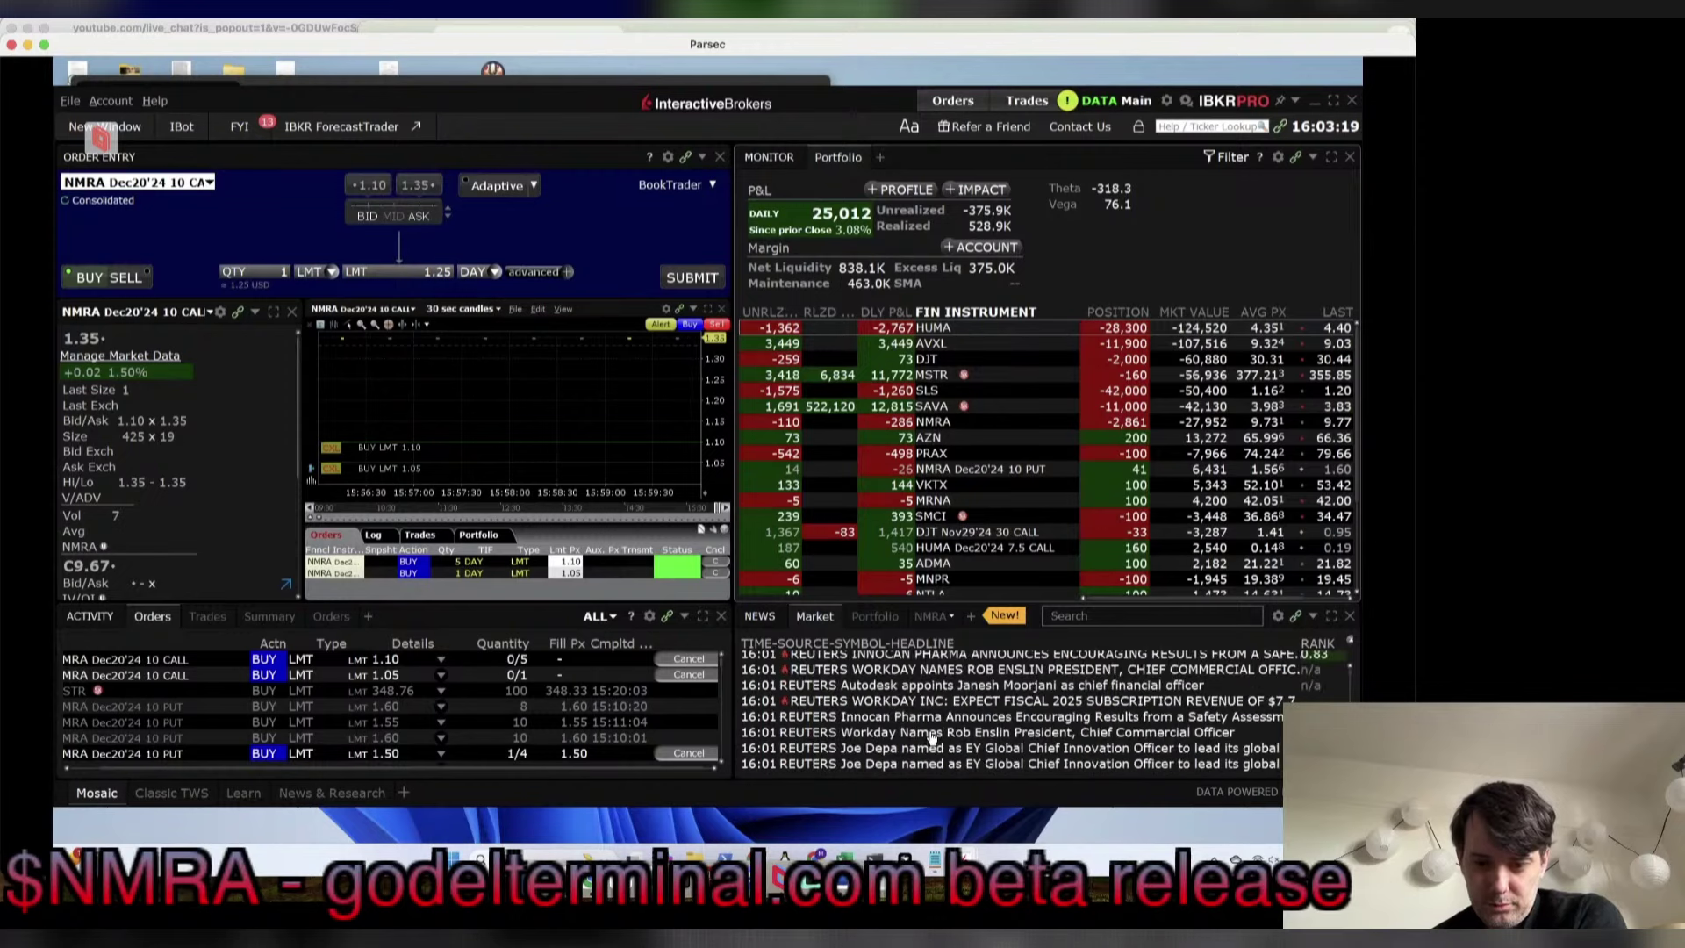
pyautogui.scroll(-5, 932, 739)
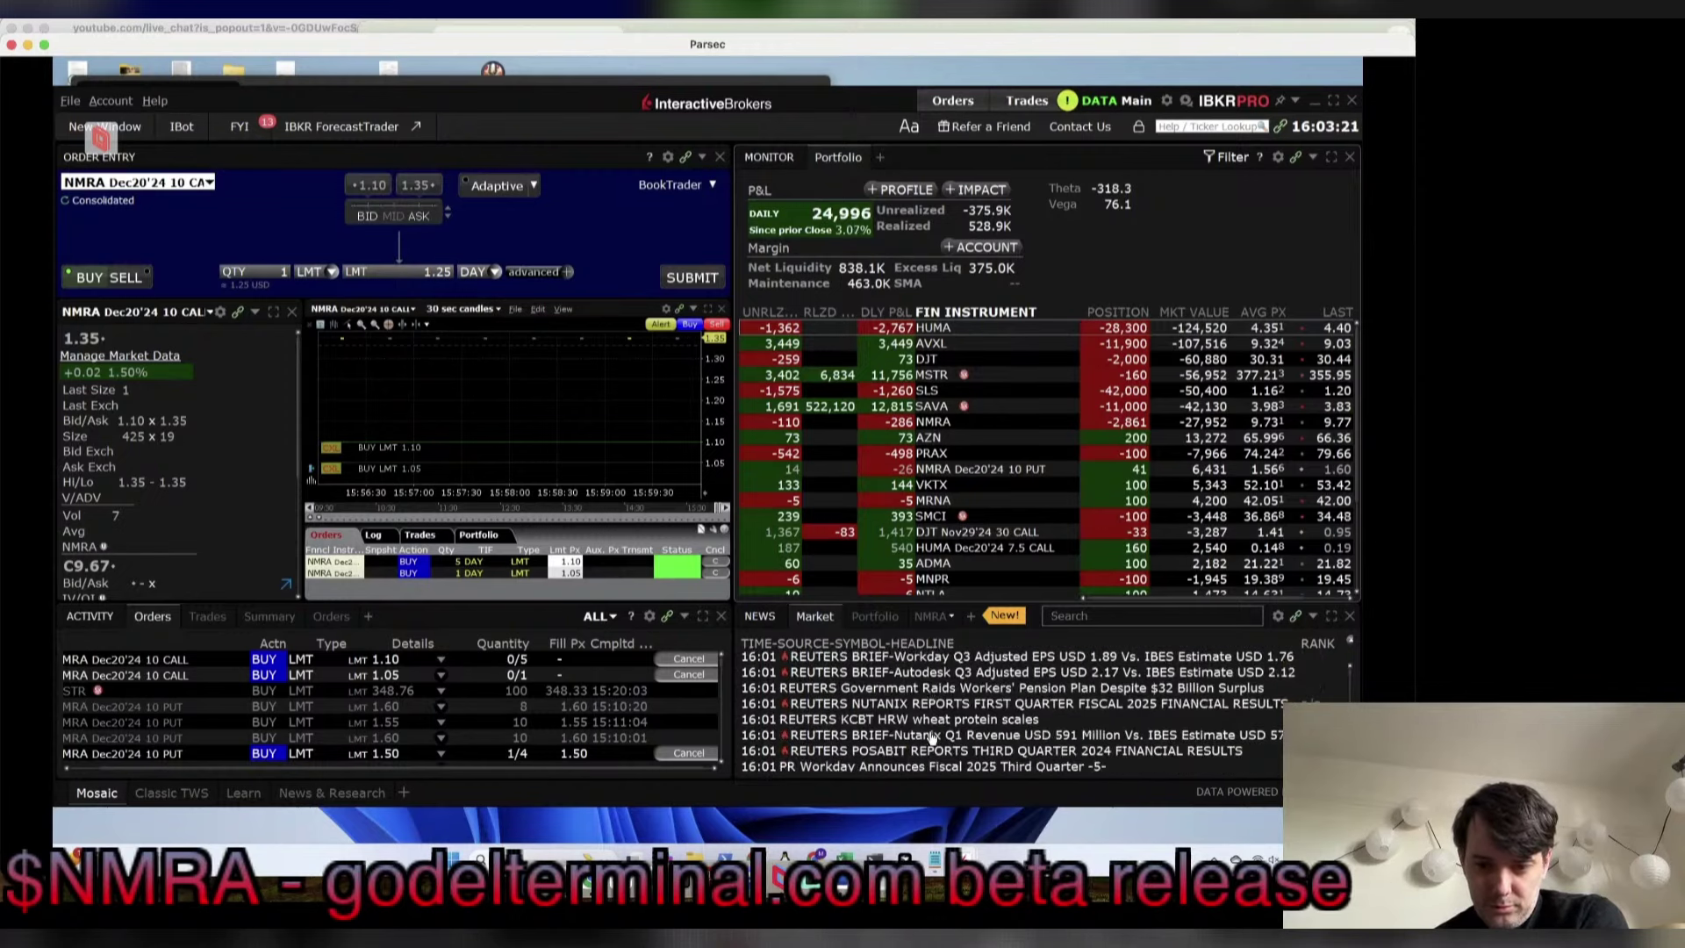
pyautogui.scroll(-5, 932, 737)
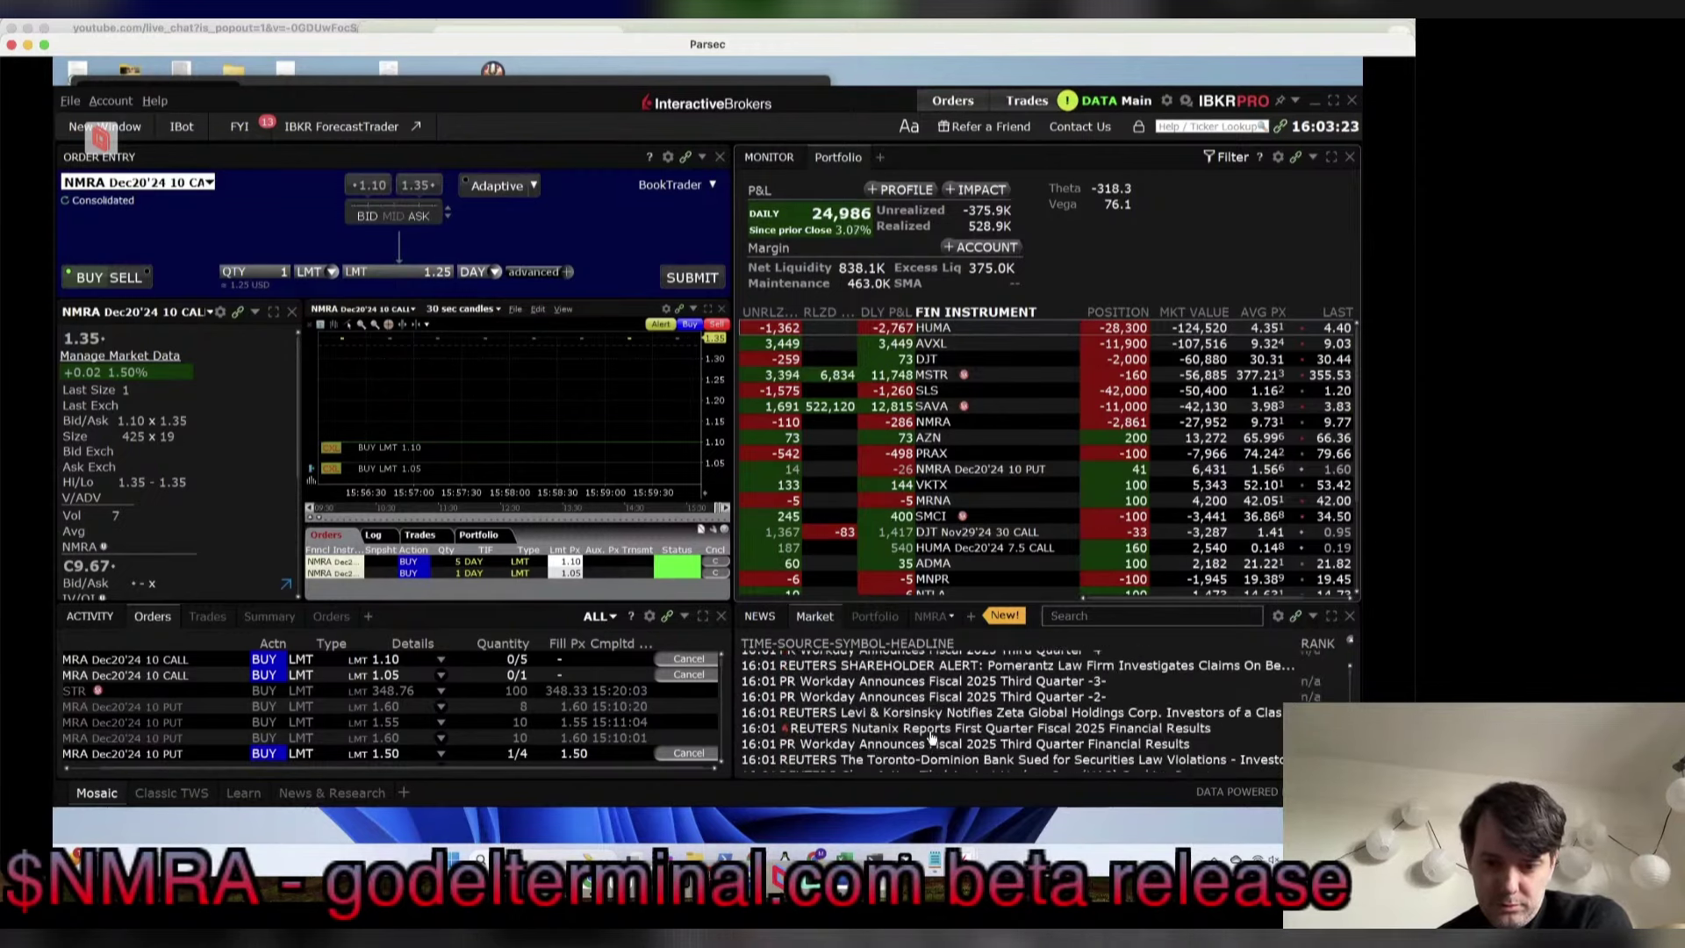
pyautogui.scroll(-2, 932, 739)
pyautogui.scroll(-5, 932, 740)
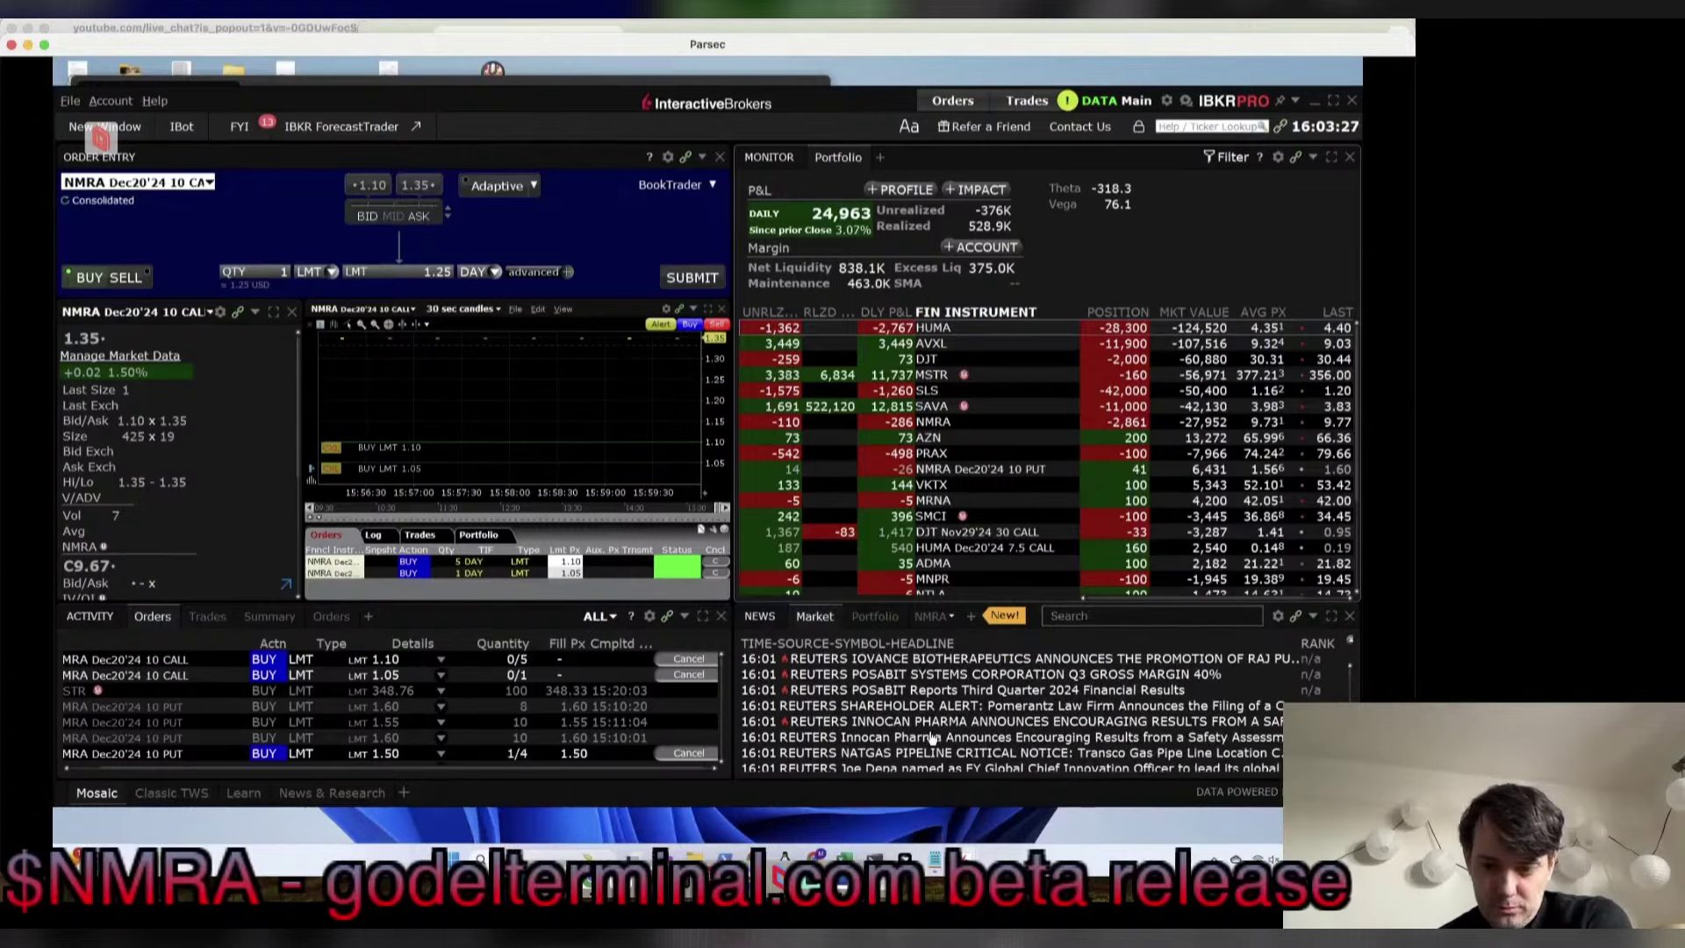
pyautogui.scroll(-3, 932, 739)
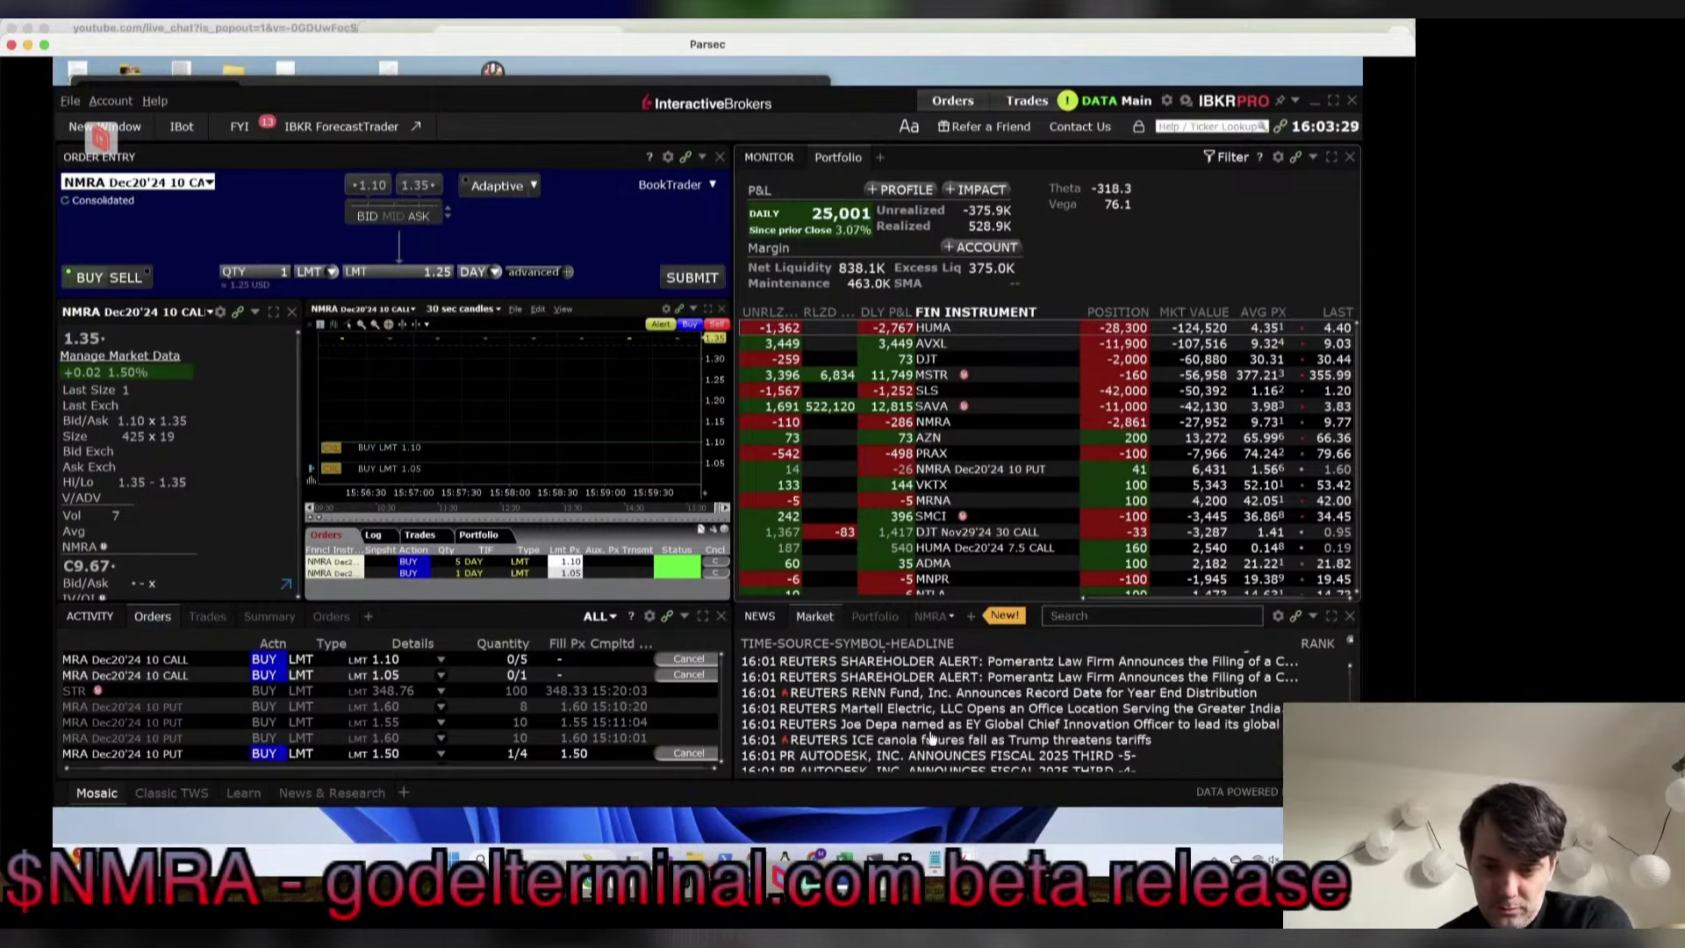
pyautogui.scroll(-4, 931, 739)
pyautogui.scroll(5, 932, 739)
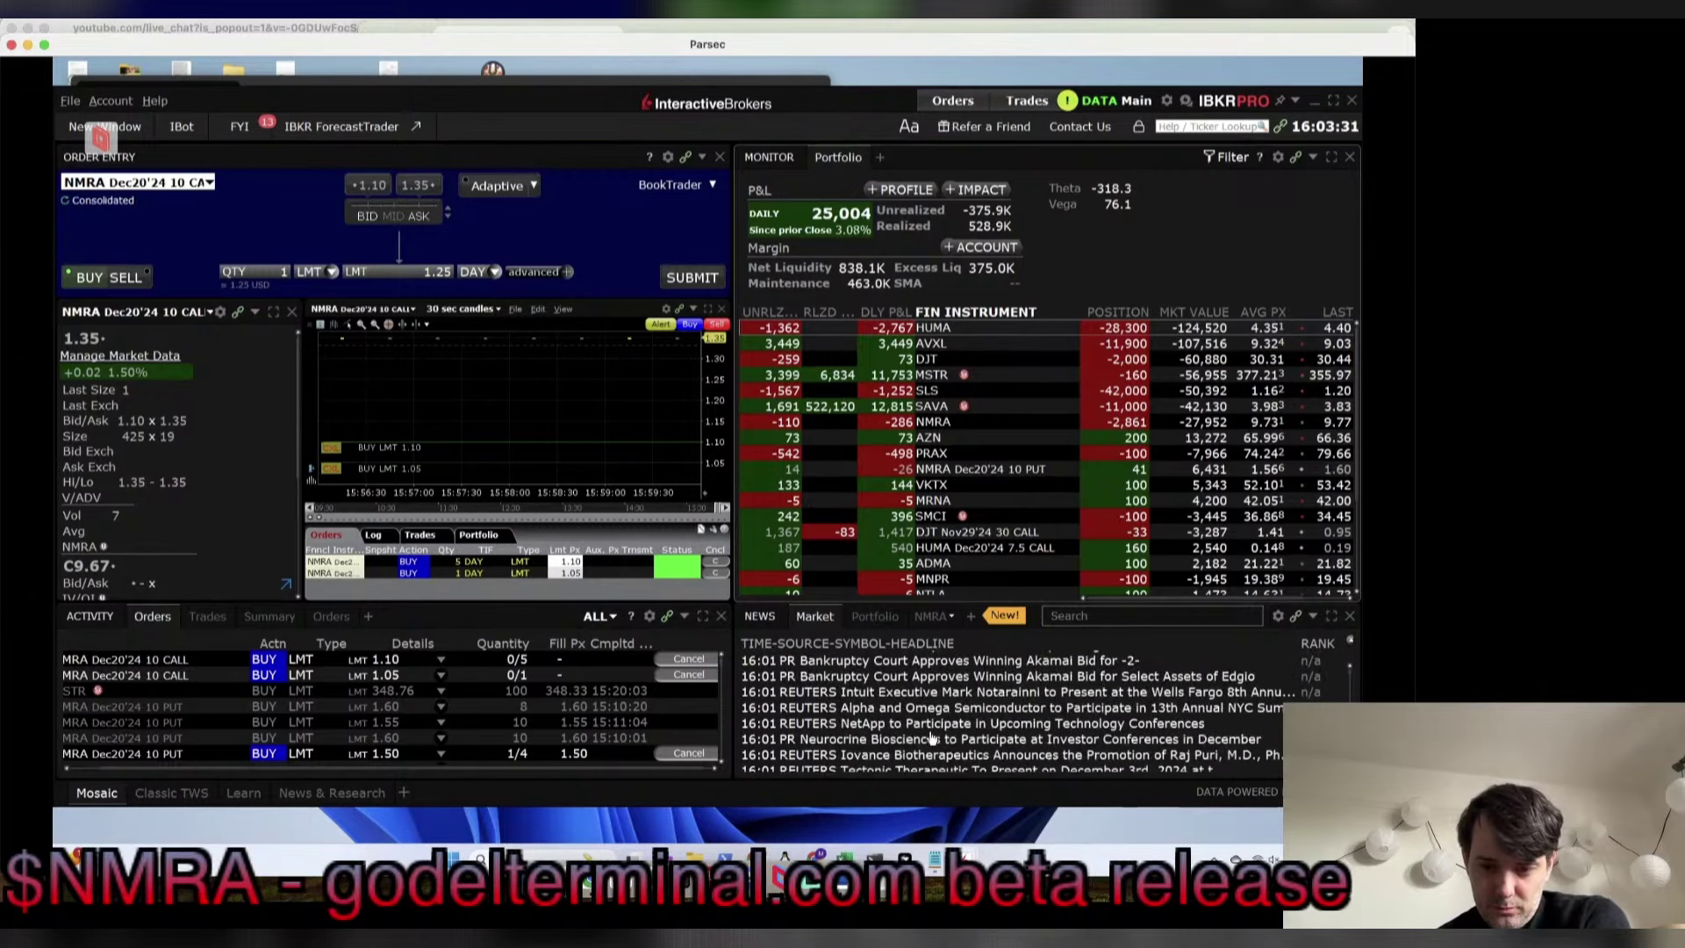
pyautogui.scroll(-2, 932, 740)
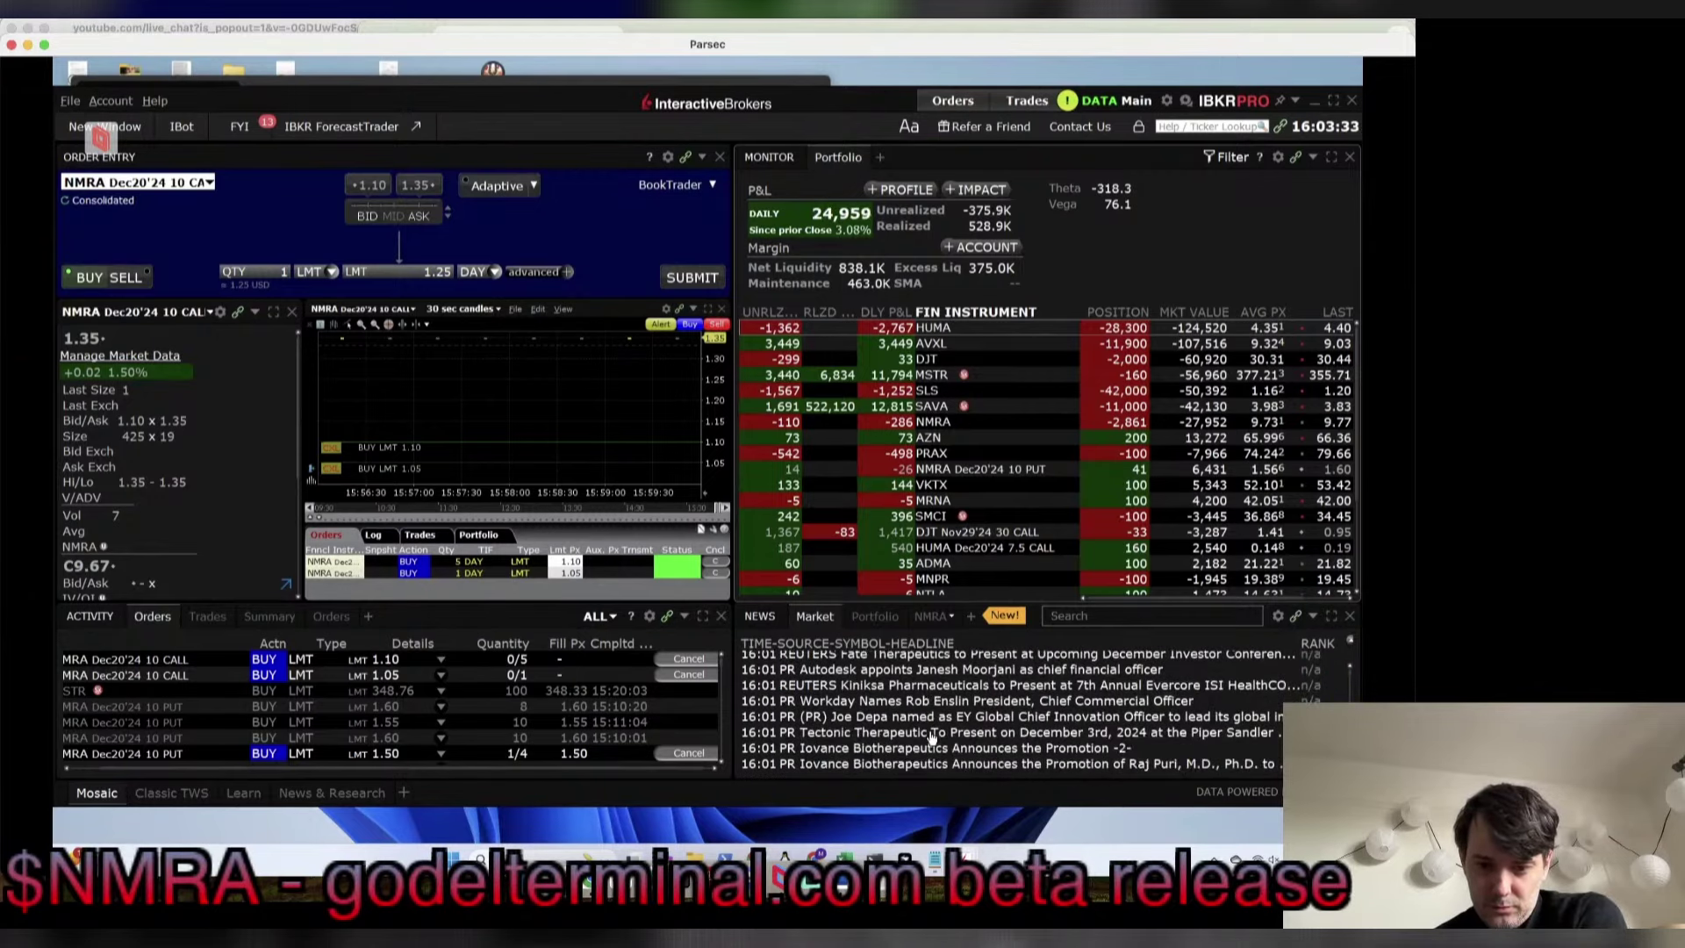
pyautogui.scroll(-3, 932, 739)
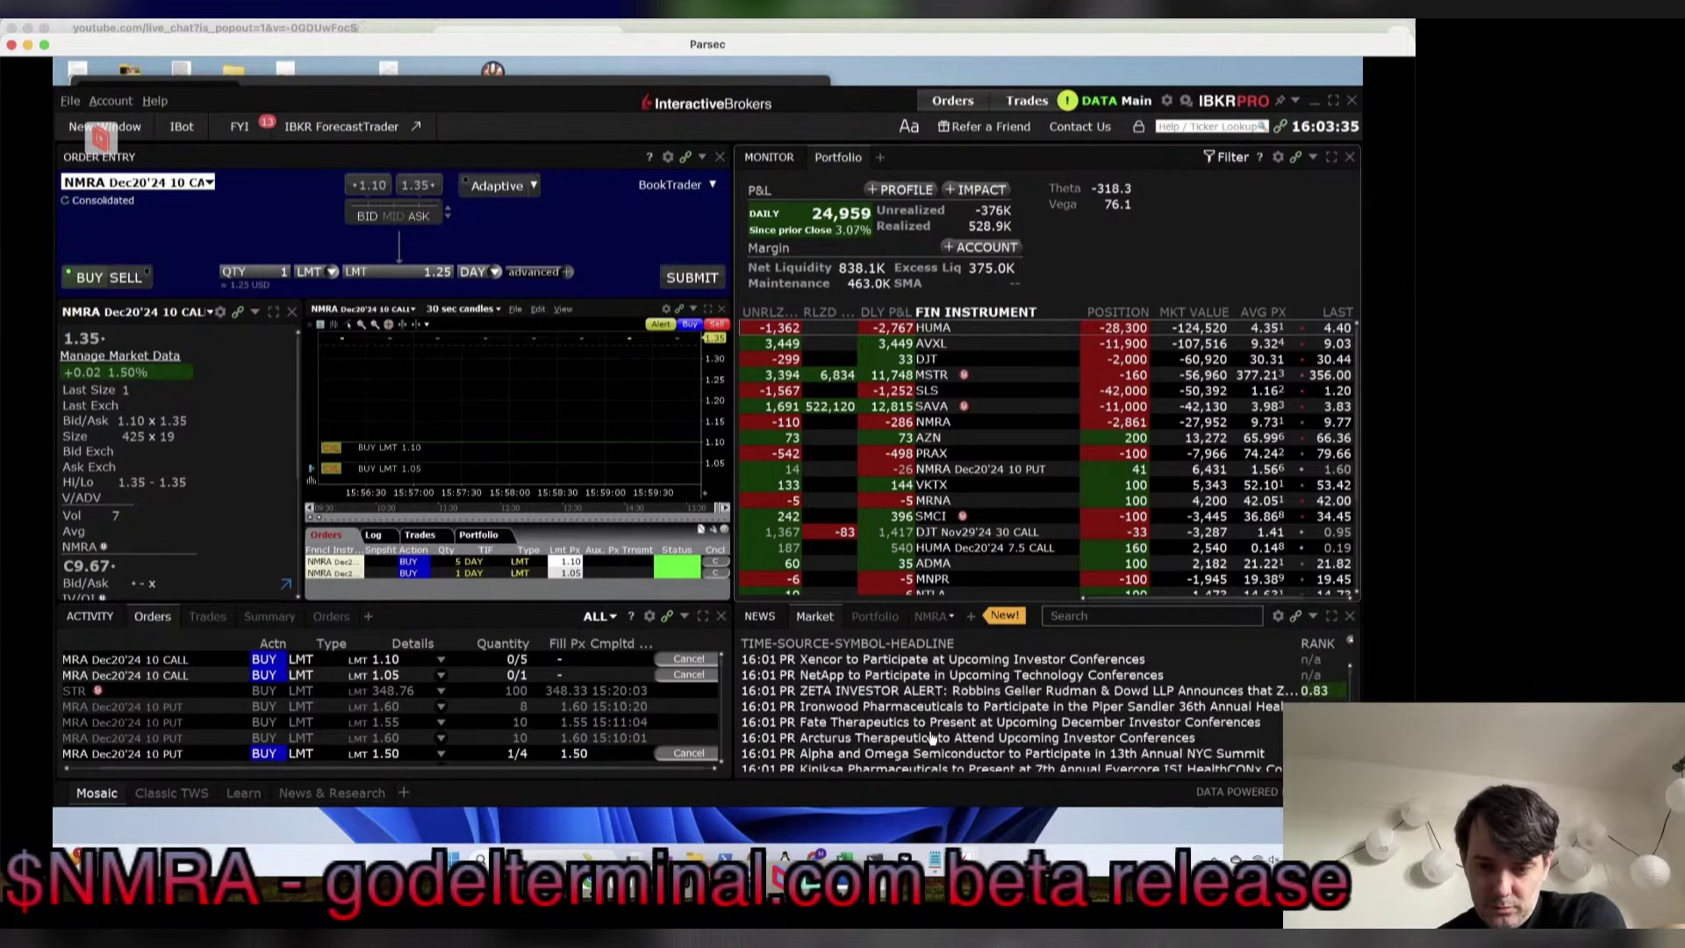
pyautogui.scroll(-2, 932, 740)
pyautogui.scroll(-3, 932, 740)
pyautogui.scroll(-4, 932, 739)
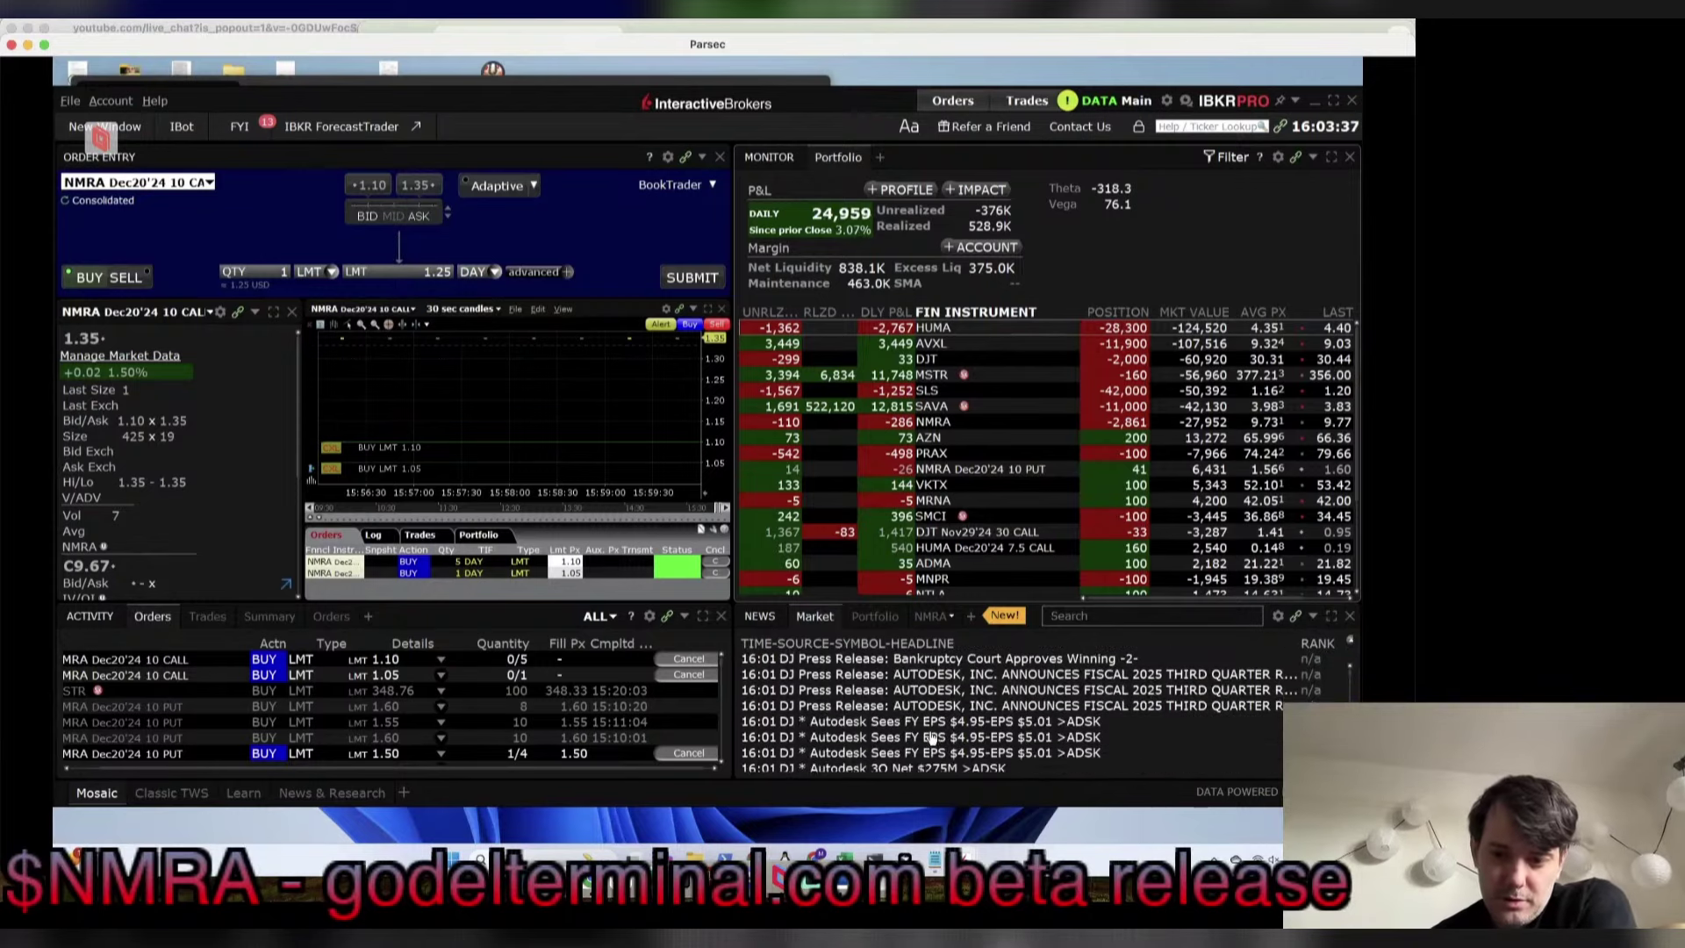
pyautogui.scroll(-6, 932, 739)
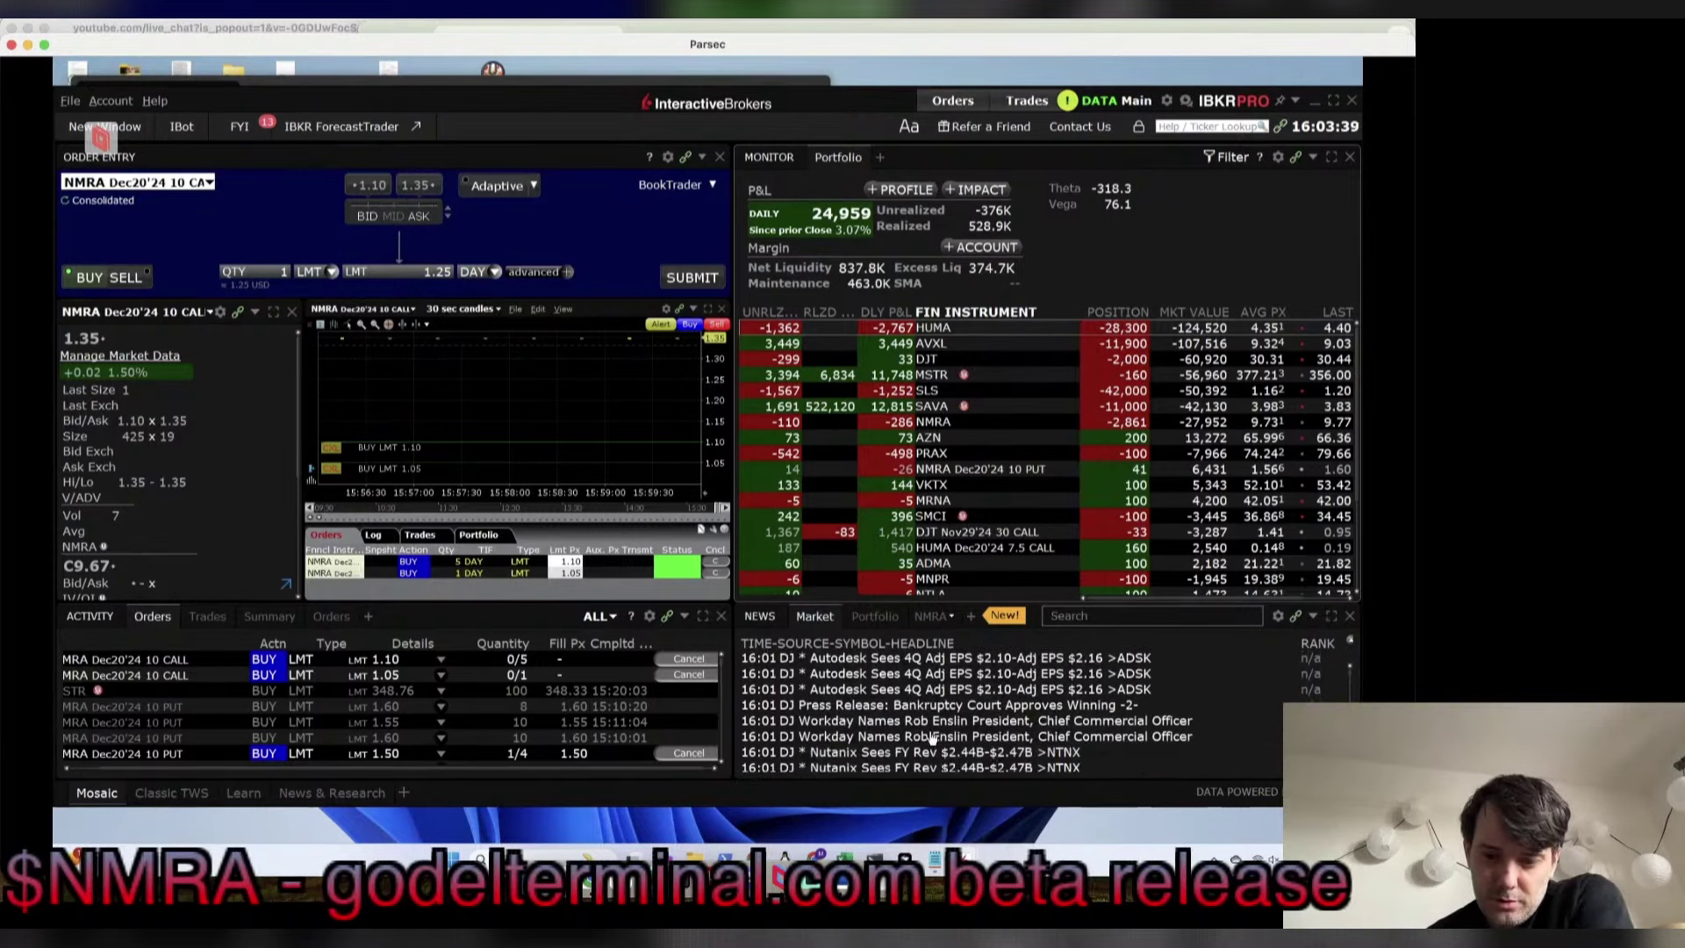
pyautogui.scroll(-3, 932, 739)
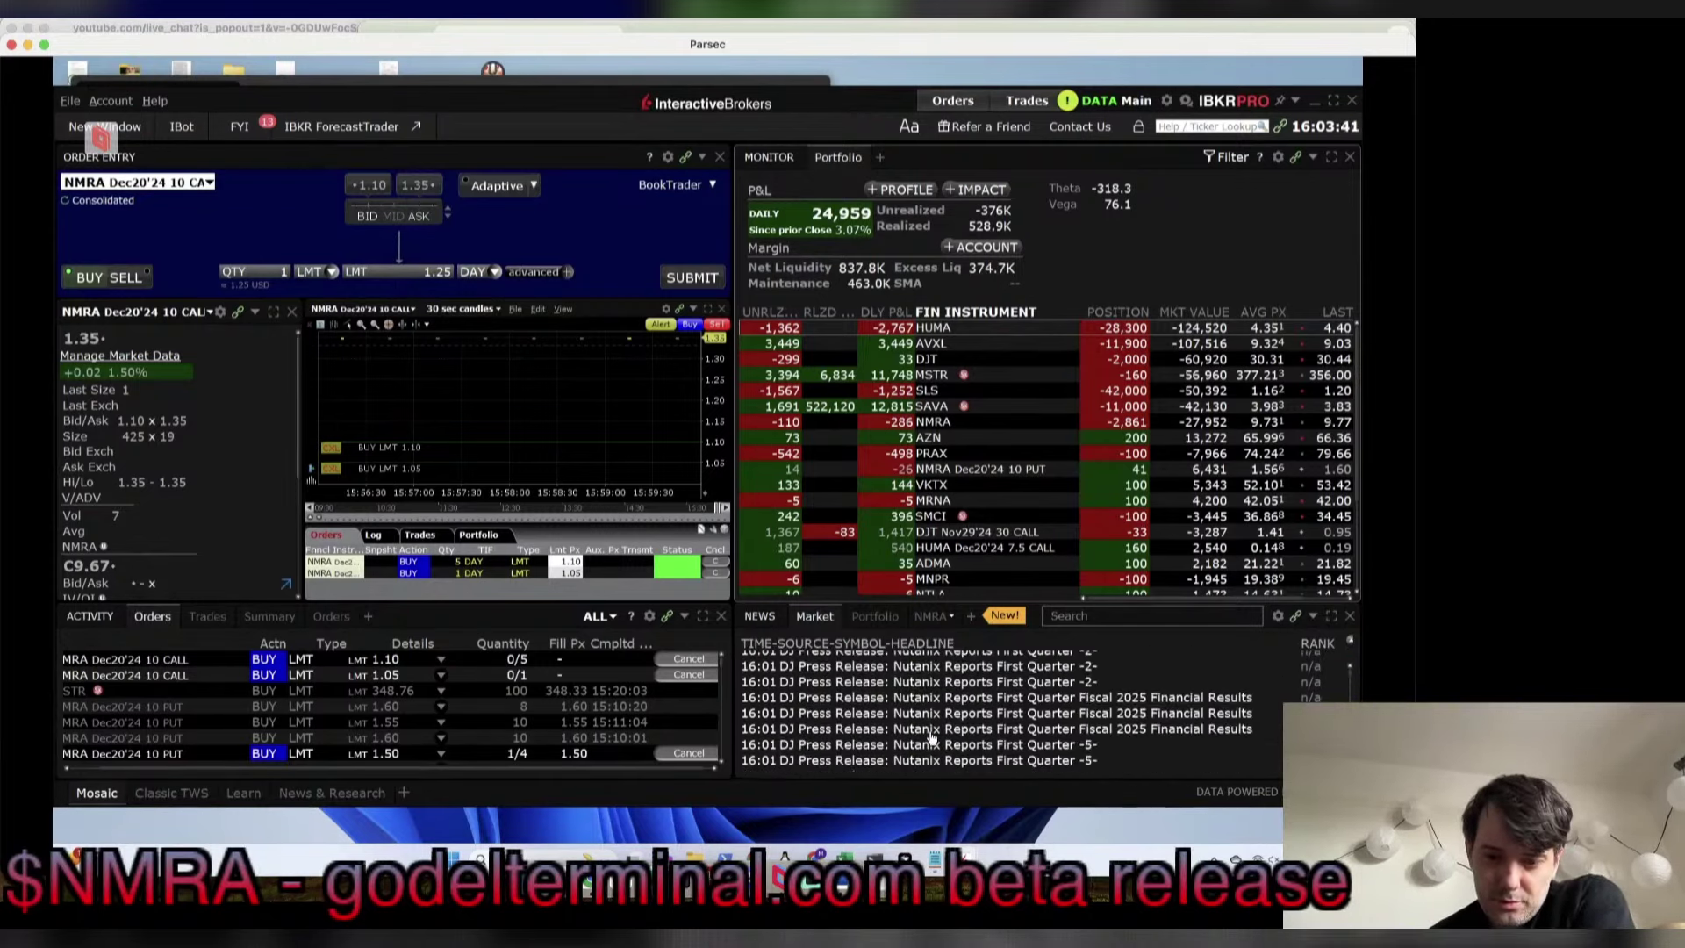
pyautogui.scroll(-8, 932, 739)
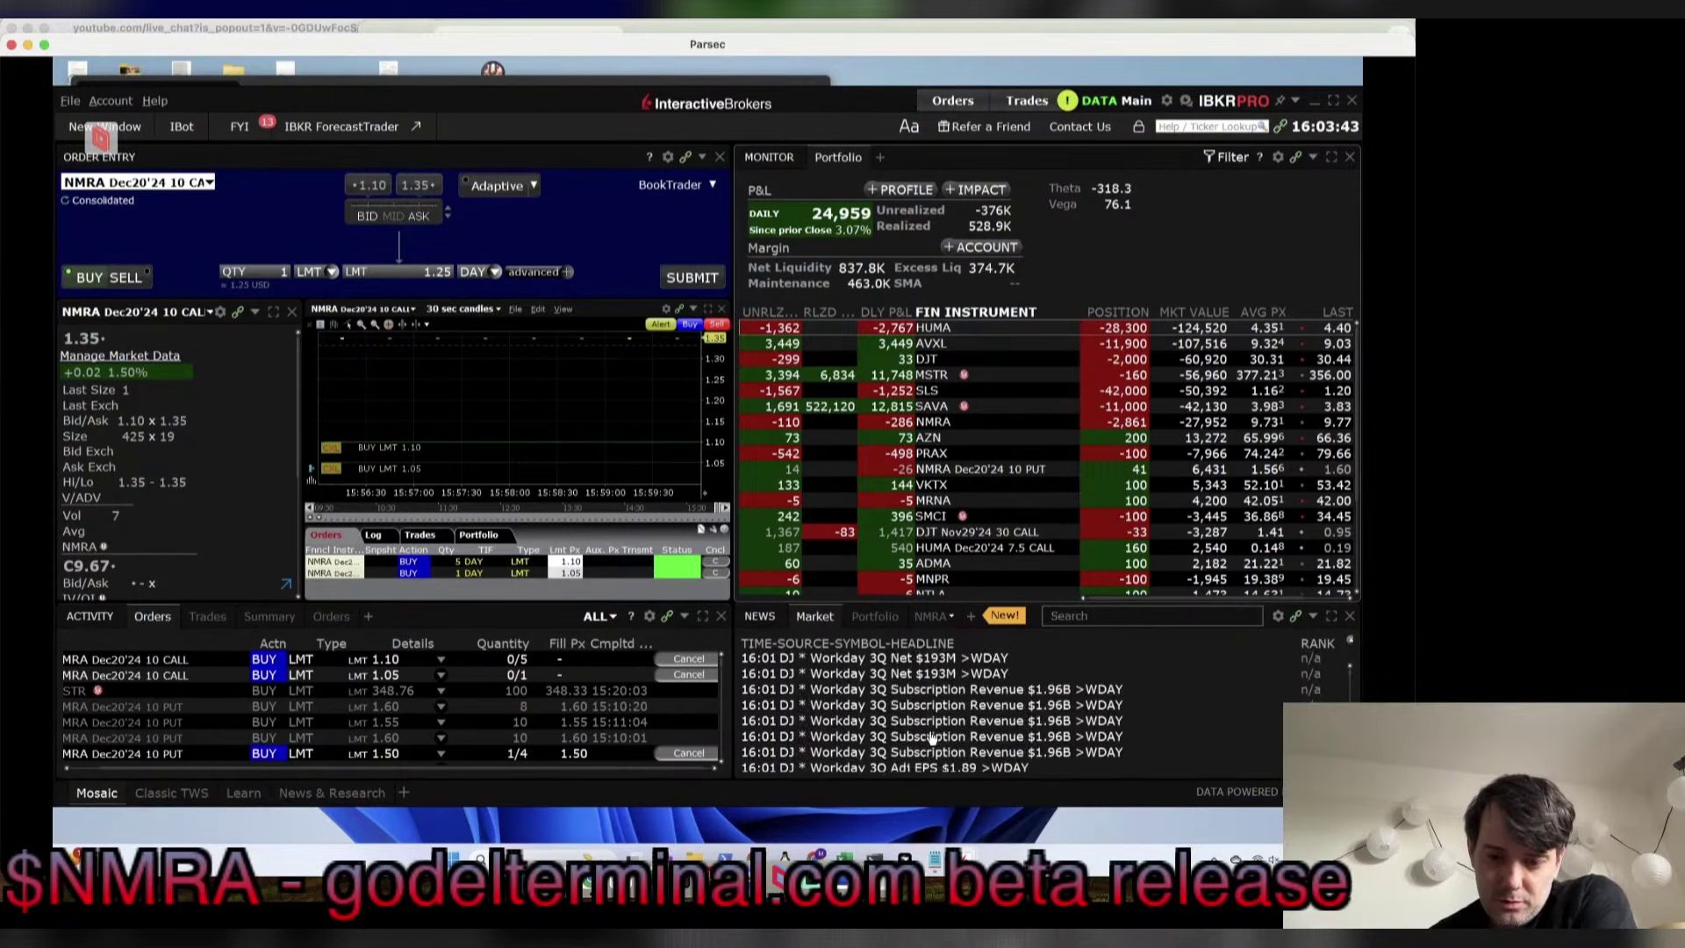
# Step: Skim the older Market news headlines from the 16:01 Workday and Autodesk items back through the 15:58 newscasts
pyautogui.scroll(-8, 932, 740)
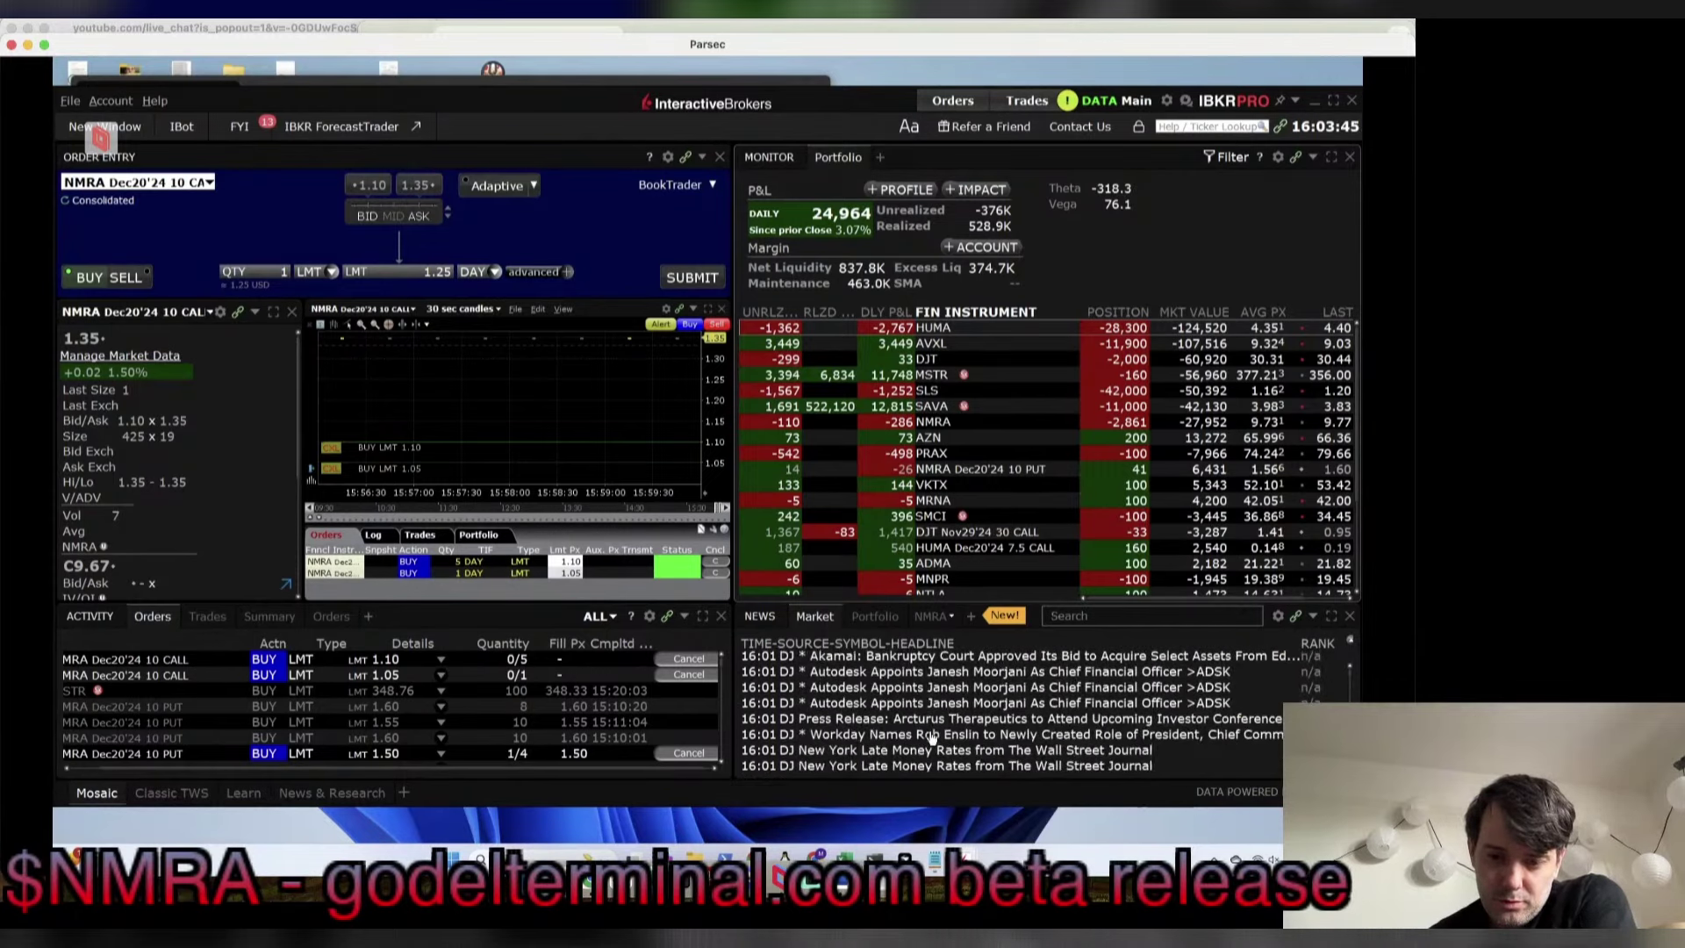
pyautogui.scroll(-8, 932, 739)
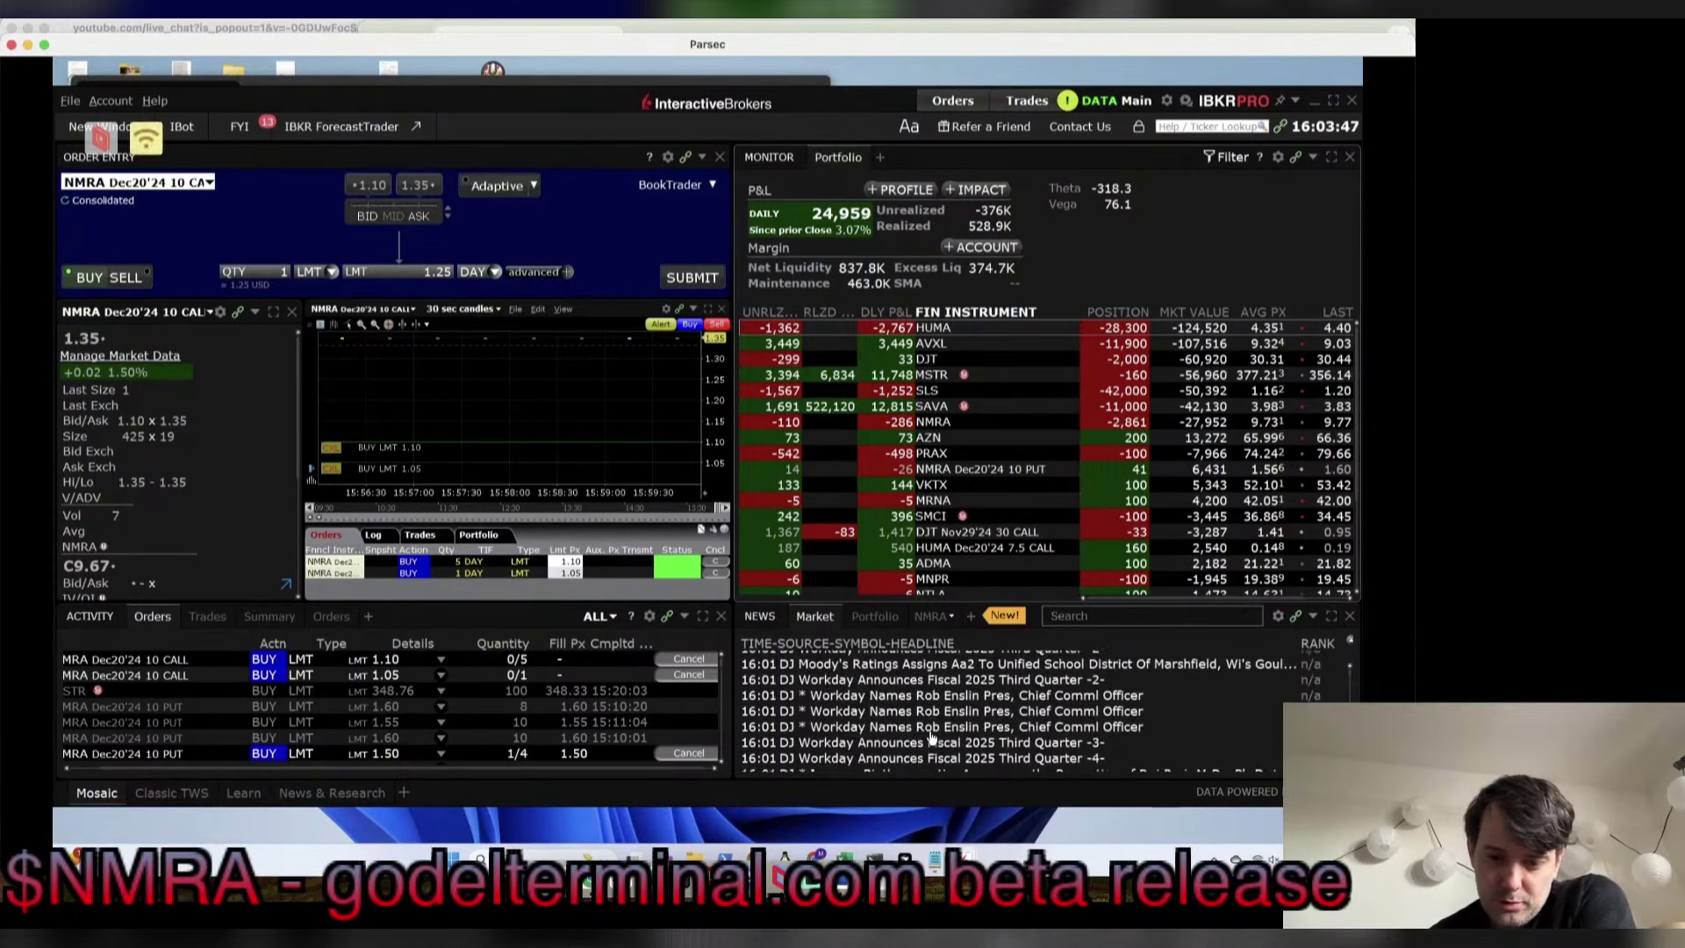
pyautogui.scroll(-8, 932, 740)
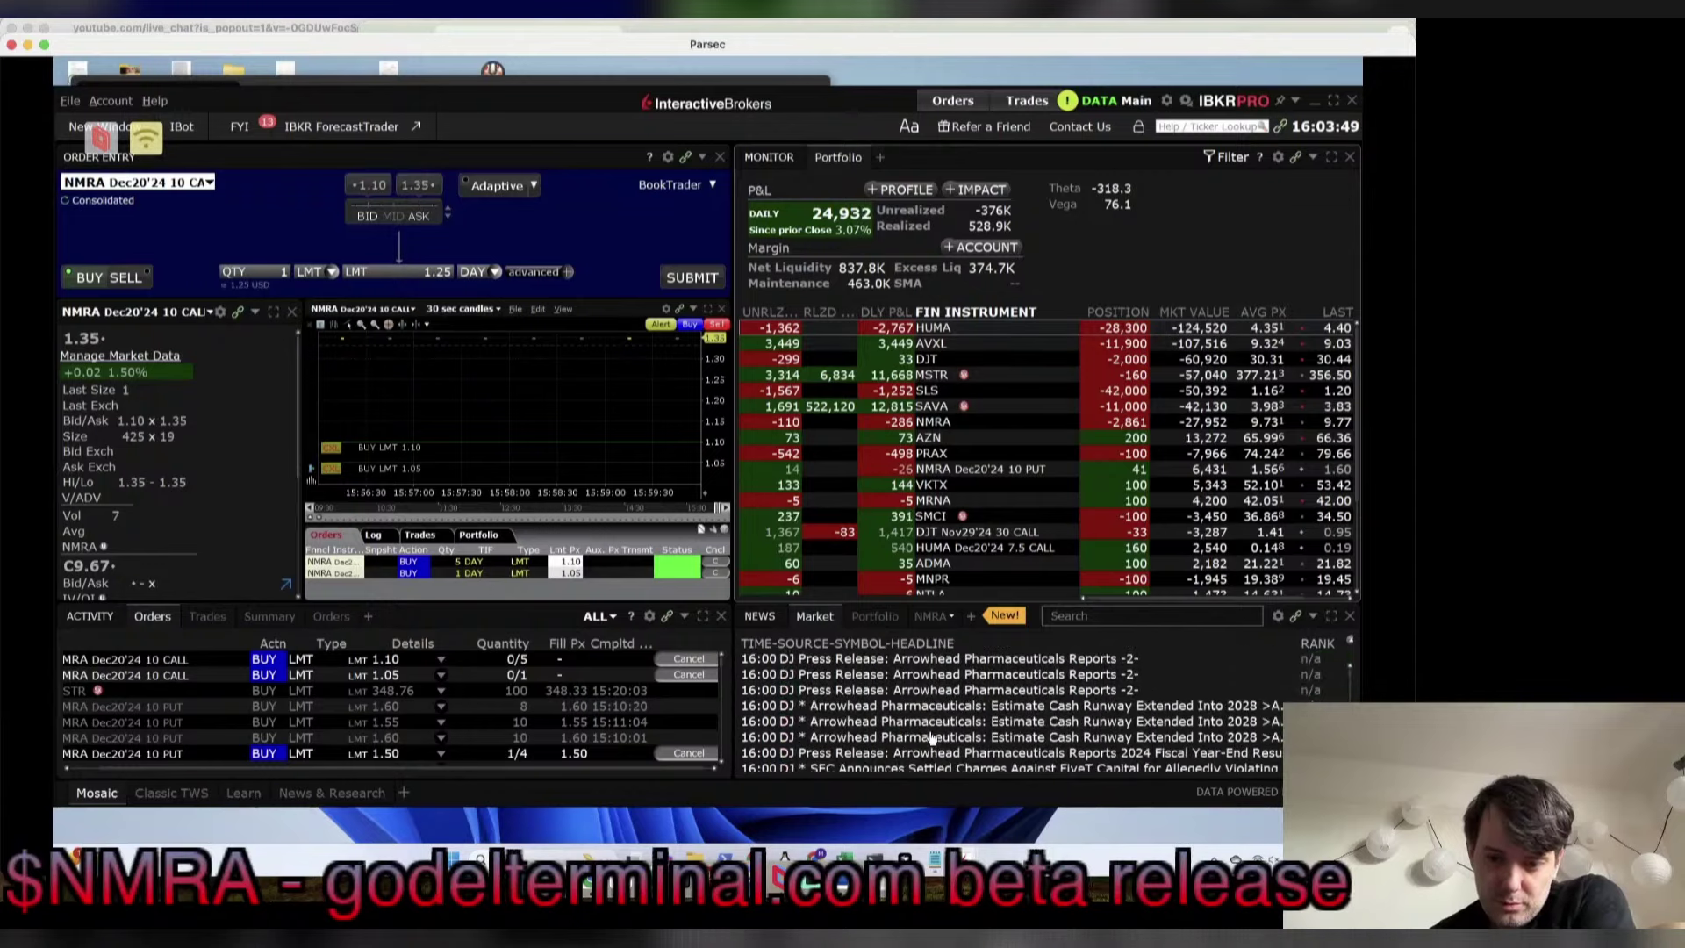
pyautogui.scroll(-3, 932, 740)
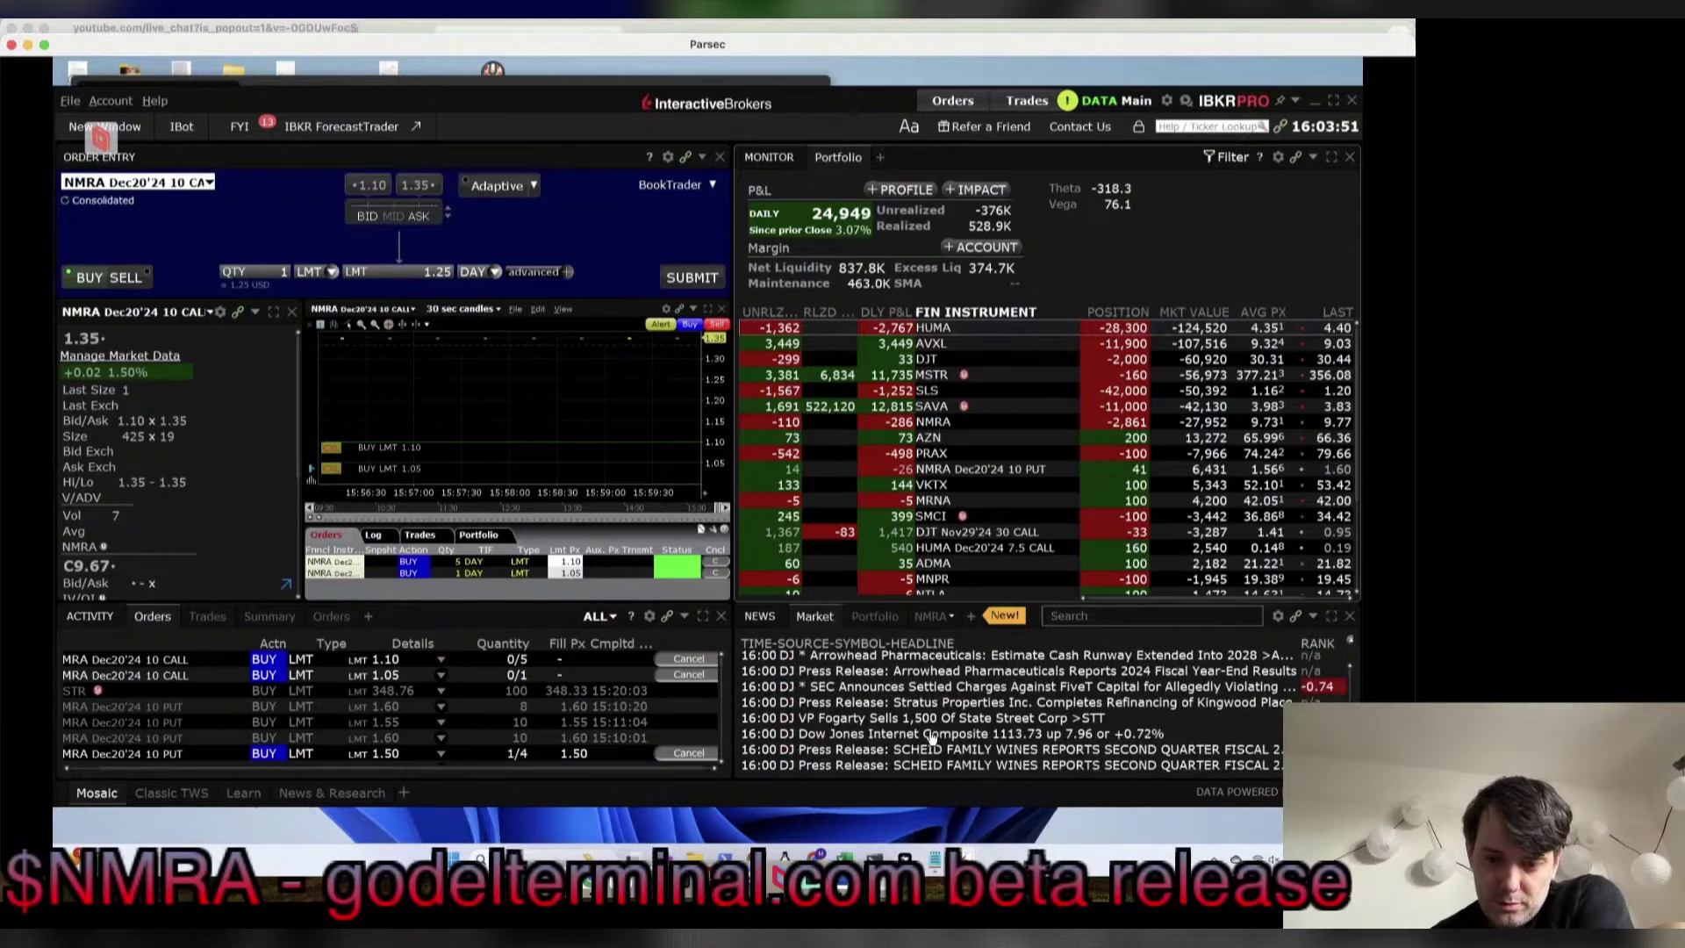
pyautogui.scroll(-3, 931, 739)
pyautogui.scroll(-6, 932, 739)
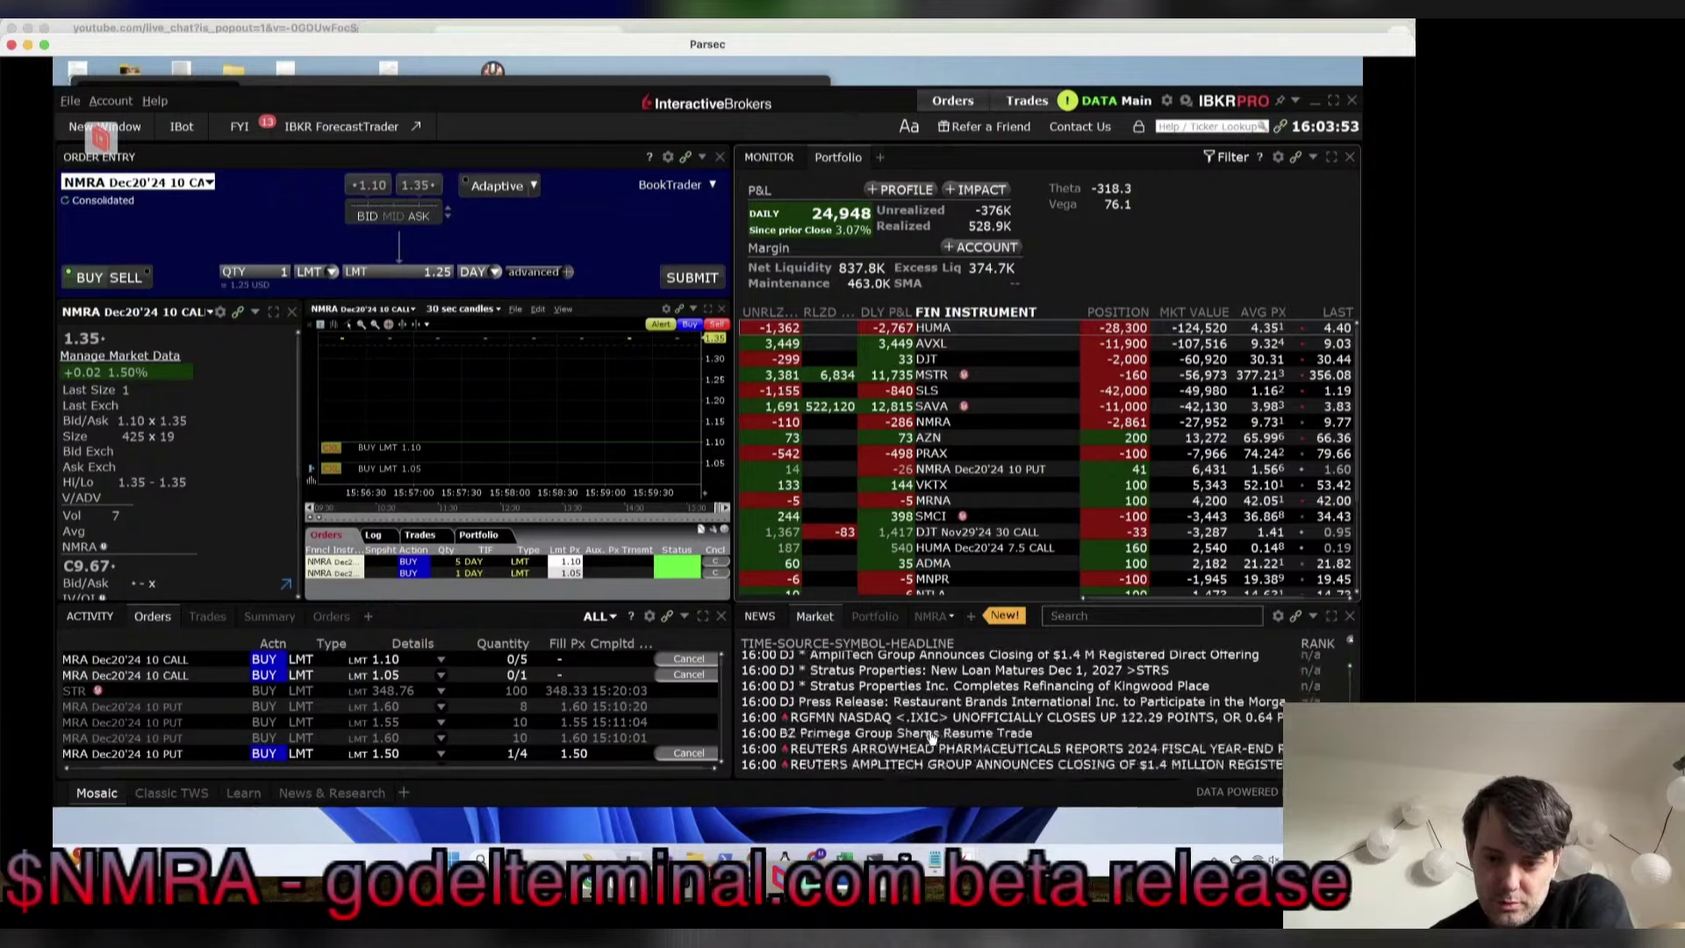
pyautogui.scroll(-12, 931, 739)
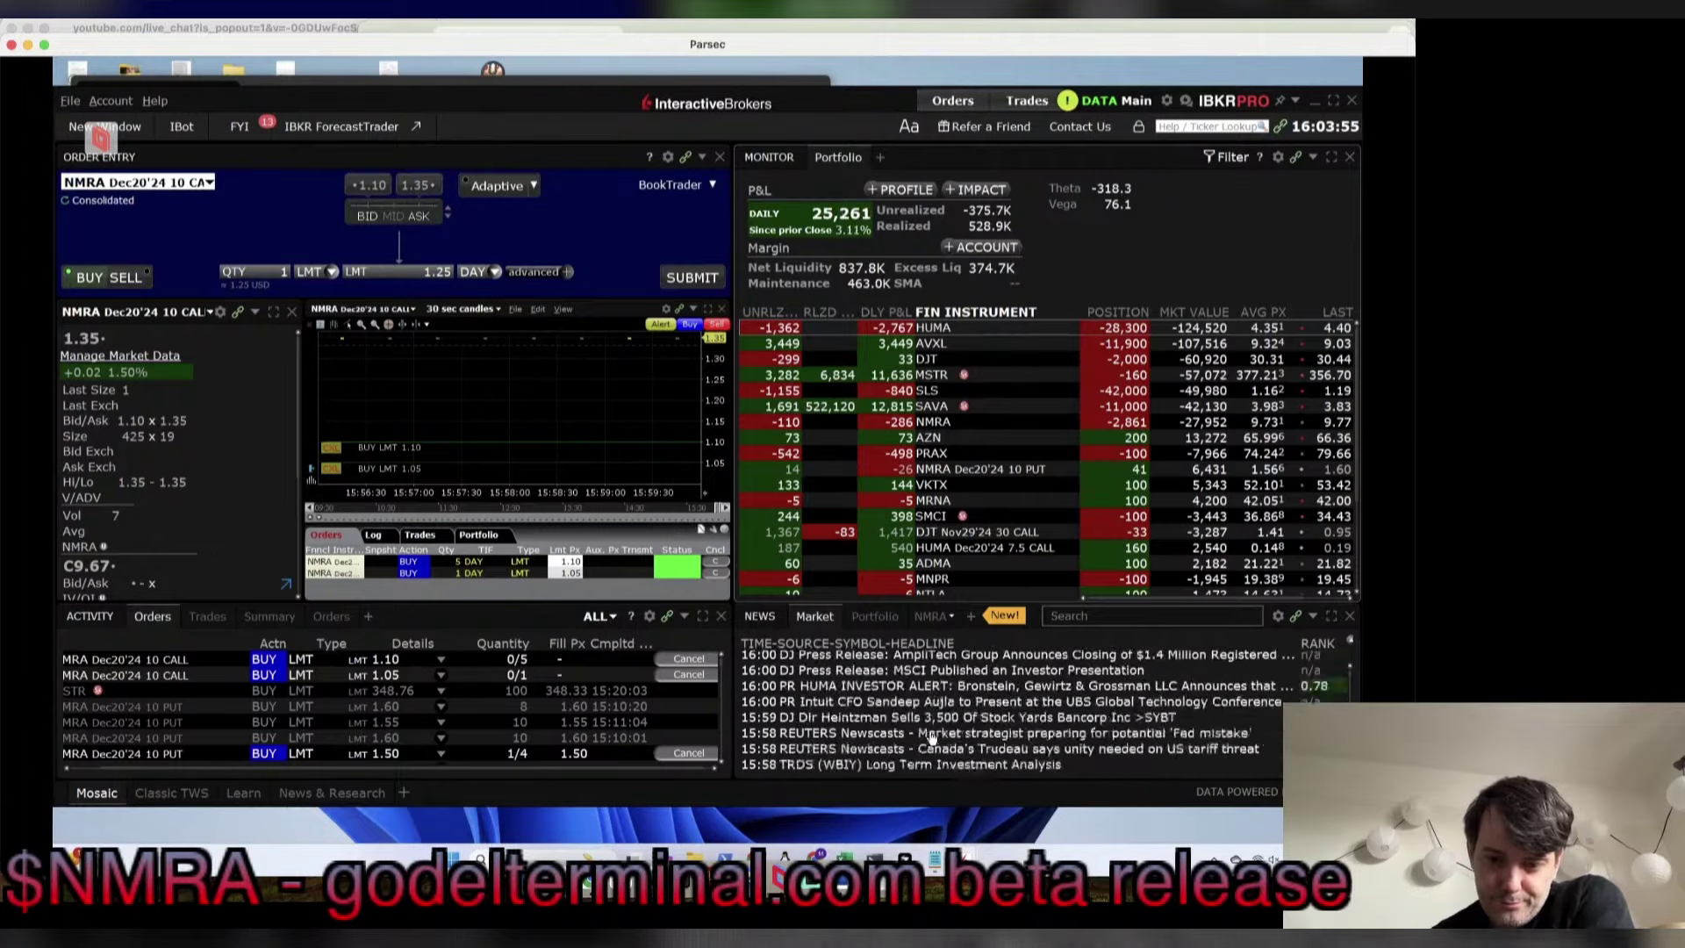
pyautogui.scroll(-6, 932, 740)
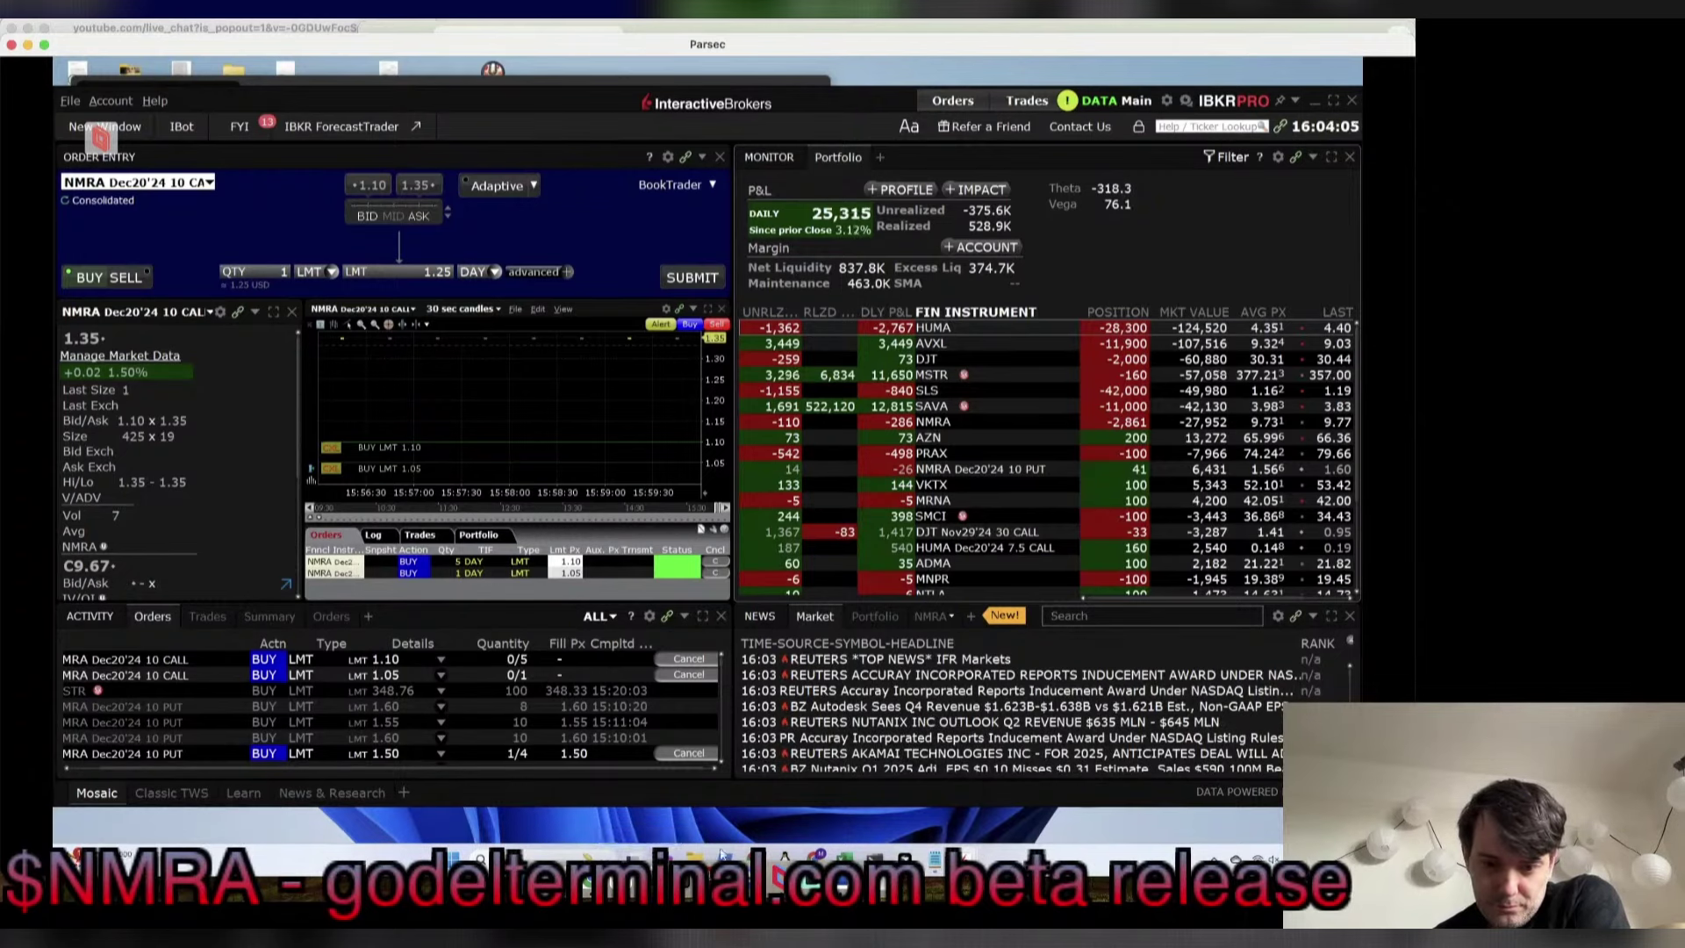
# Step: Switch to Godel Terminal, load AKAM news, and open the article on the bankruptcy court approving Akamai's bid for Edgio assets
pyautogui.click(590, 869)
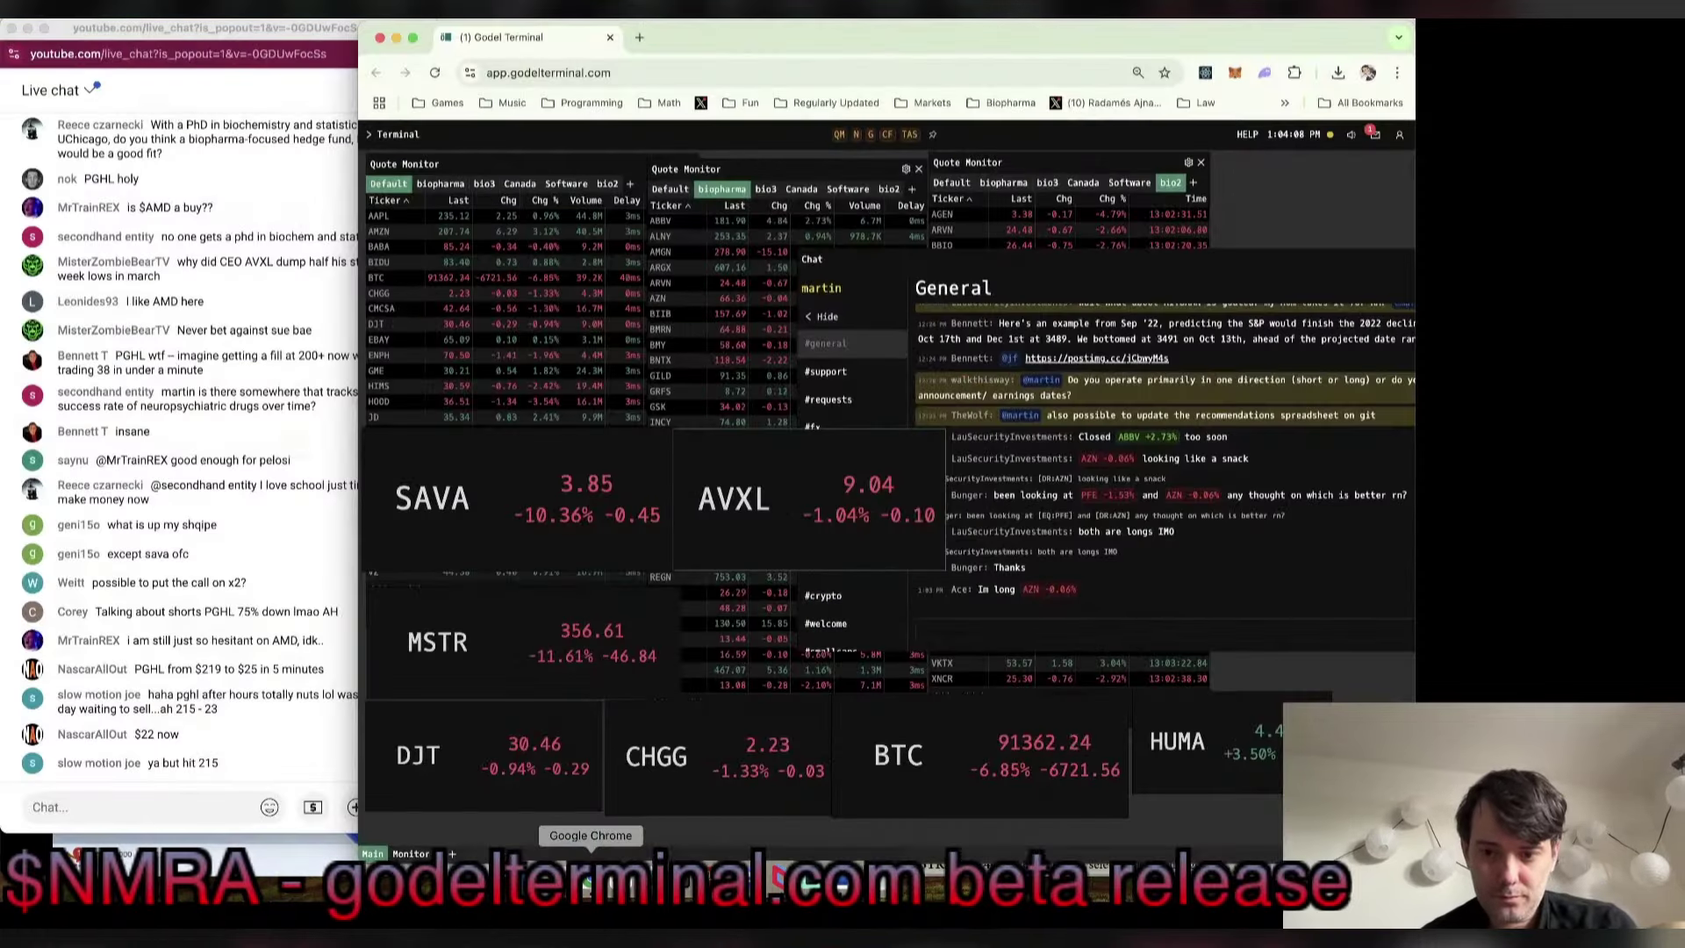
pyautogui.write('AKAM')
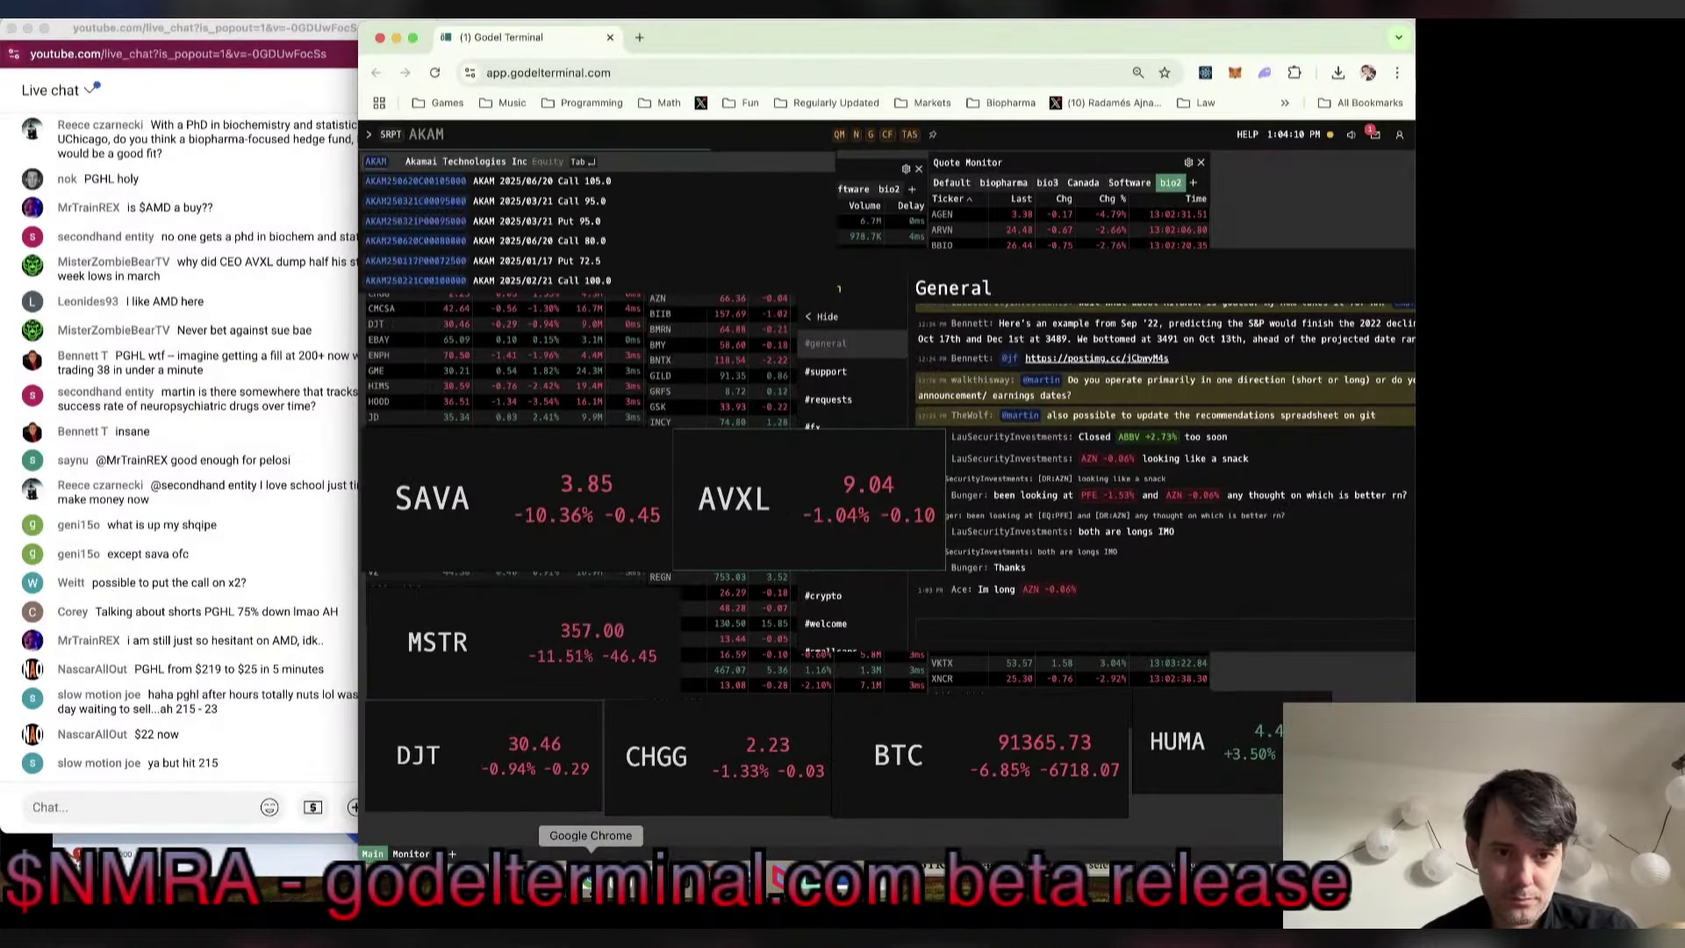
pyautogui.press('Return')
pyautogui.write('N')
pyautogui.press('Return')
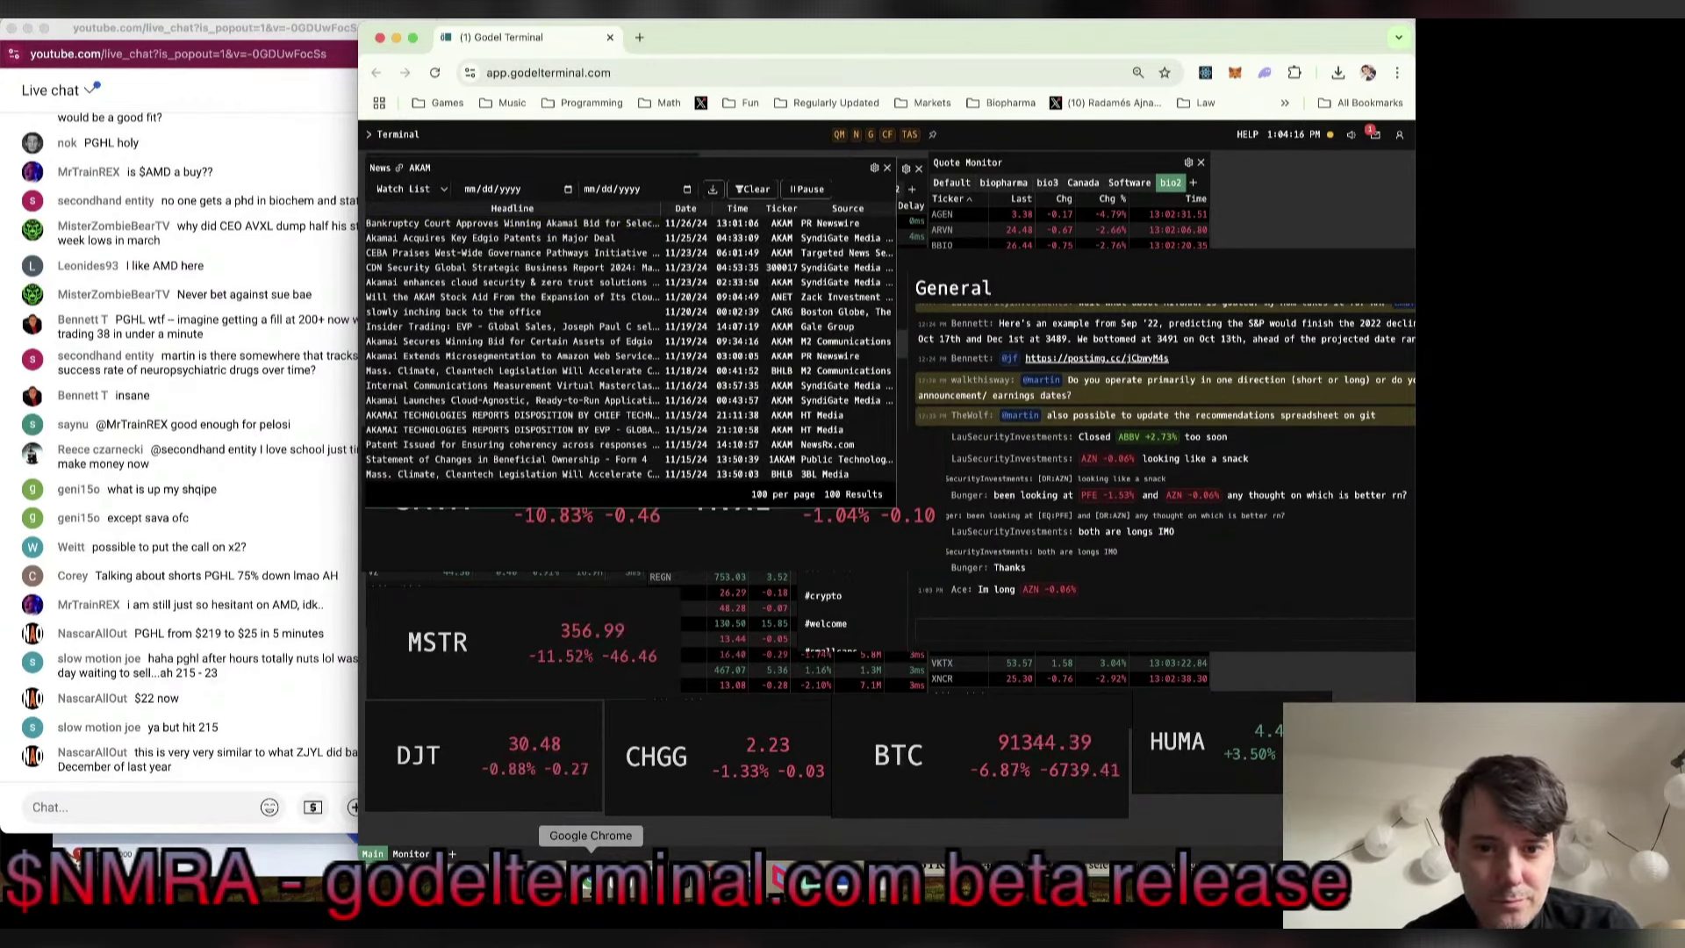
pyautogui.click(579, 223)
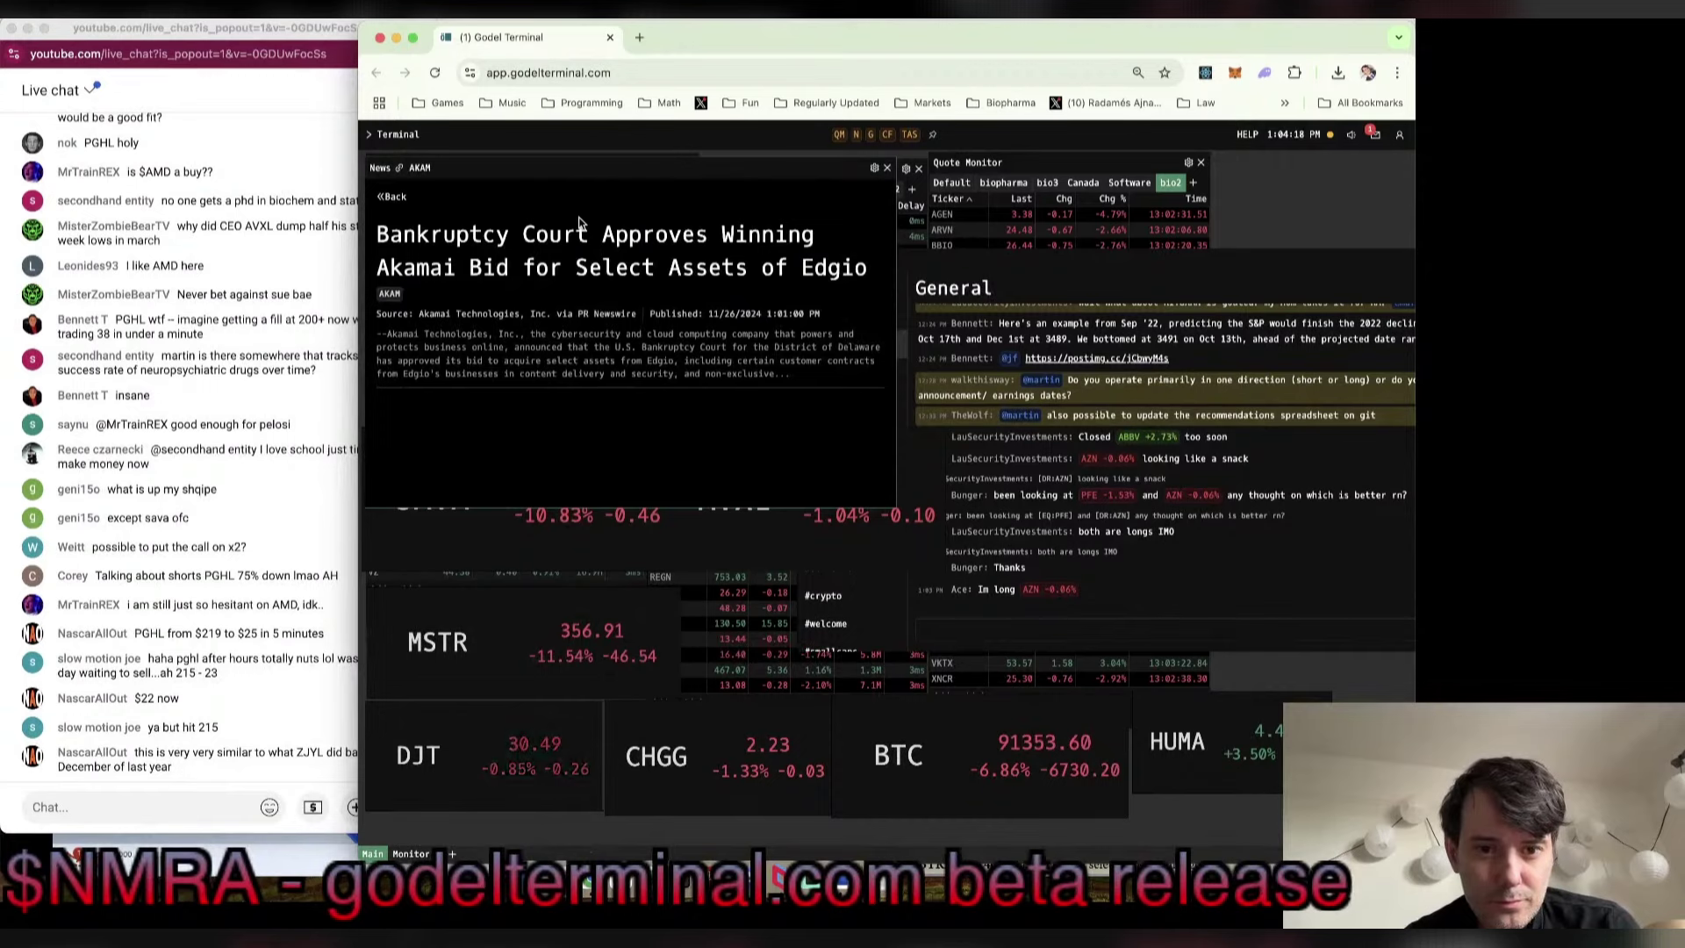
# Step: Load the WDAY news and open Workday's fiscal 2025 third quarter financial results release
pyautogui.press('Escape')
pyautogui.write('AKAM ')
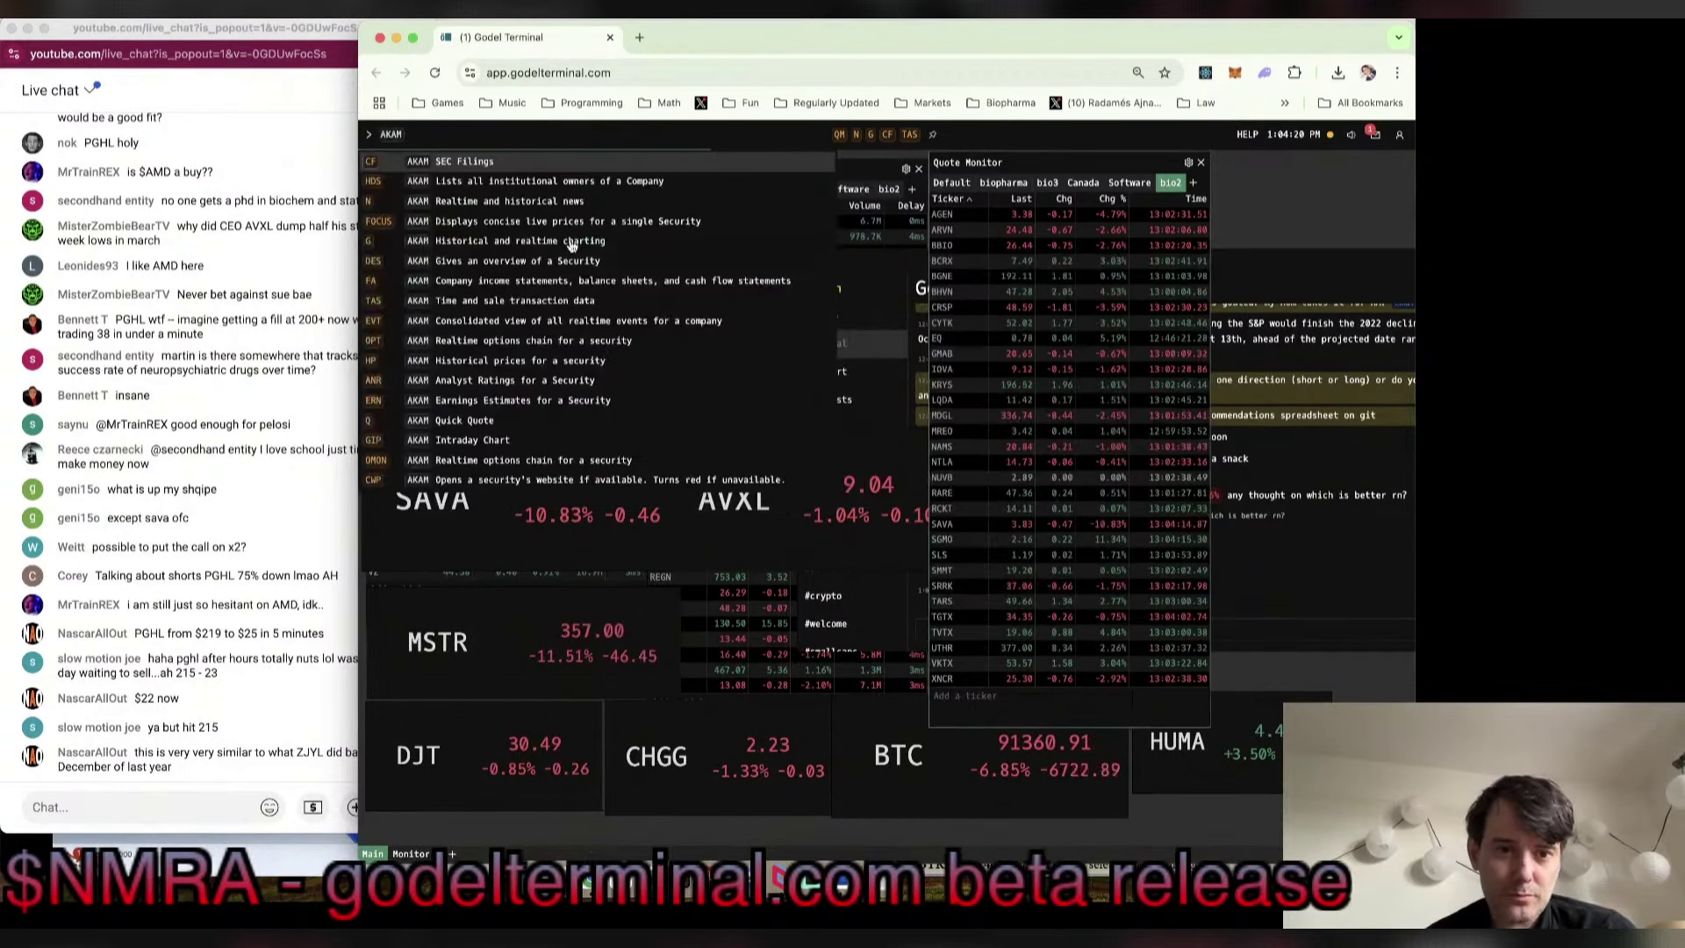
pyautogui.write('WDAY')
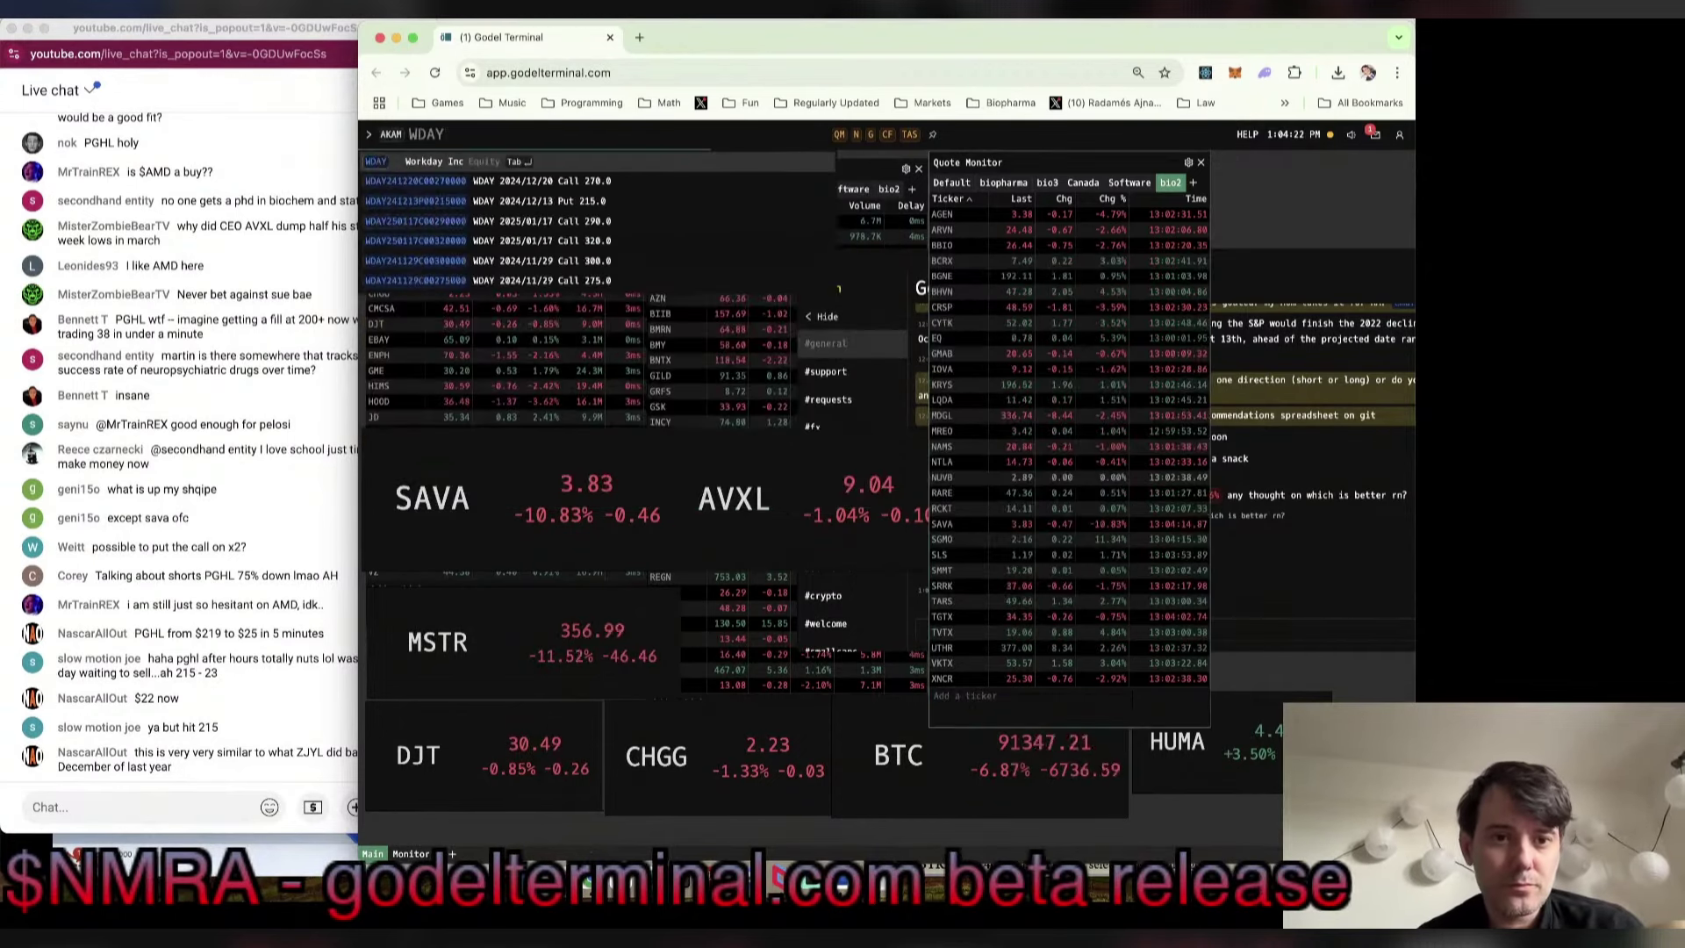
pyautogui.press('Return')
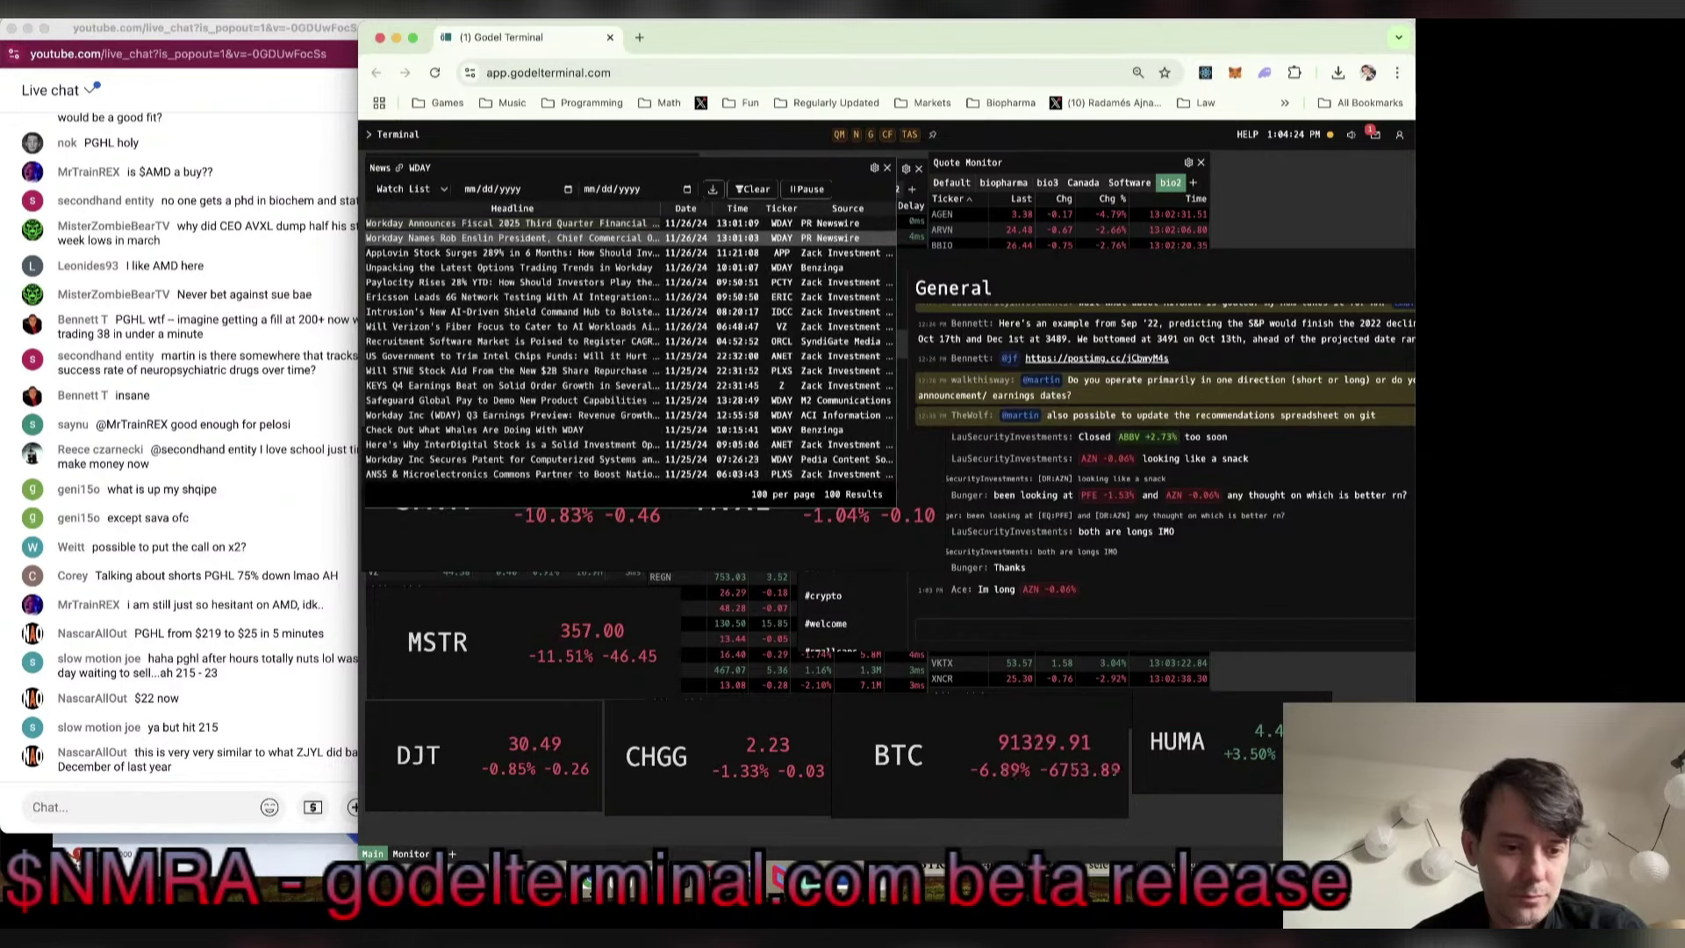
pyautogui.click(582, 224)
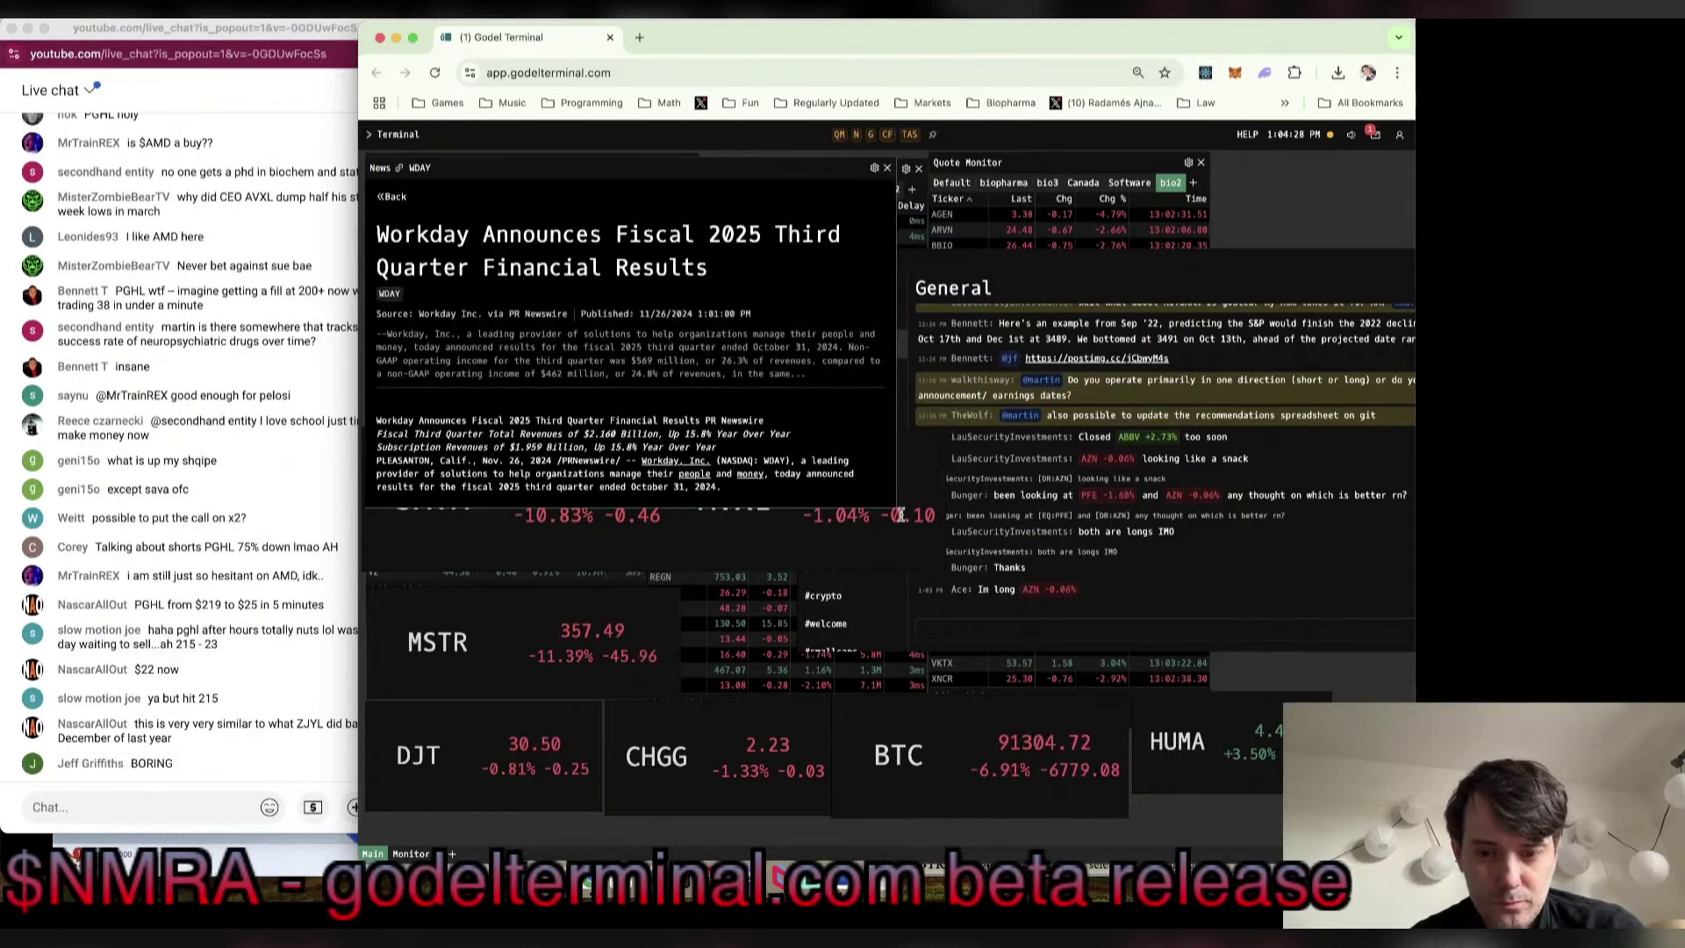
# Step: Enlarge the WDAY news window and read the release's quarterly results, management comments and recent highlights
pyautogui.moveTo(899, 515); pyautogui.dragTo(1165, 686)
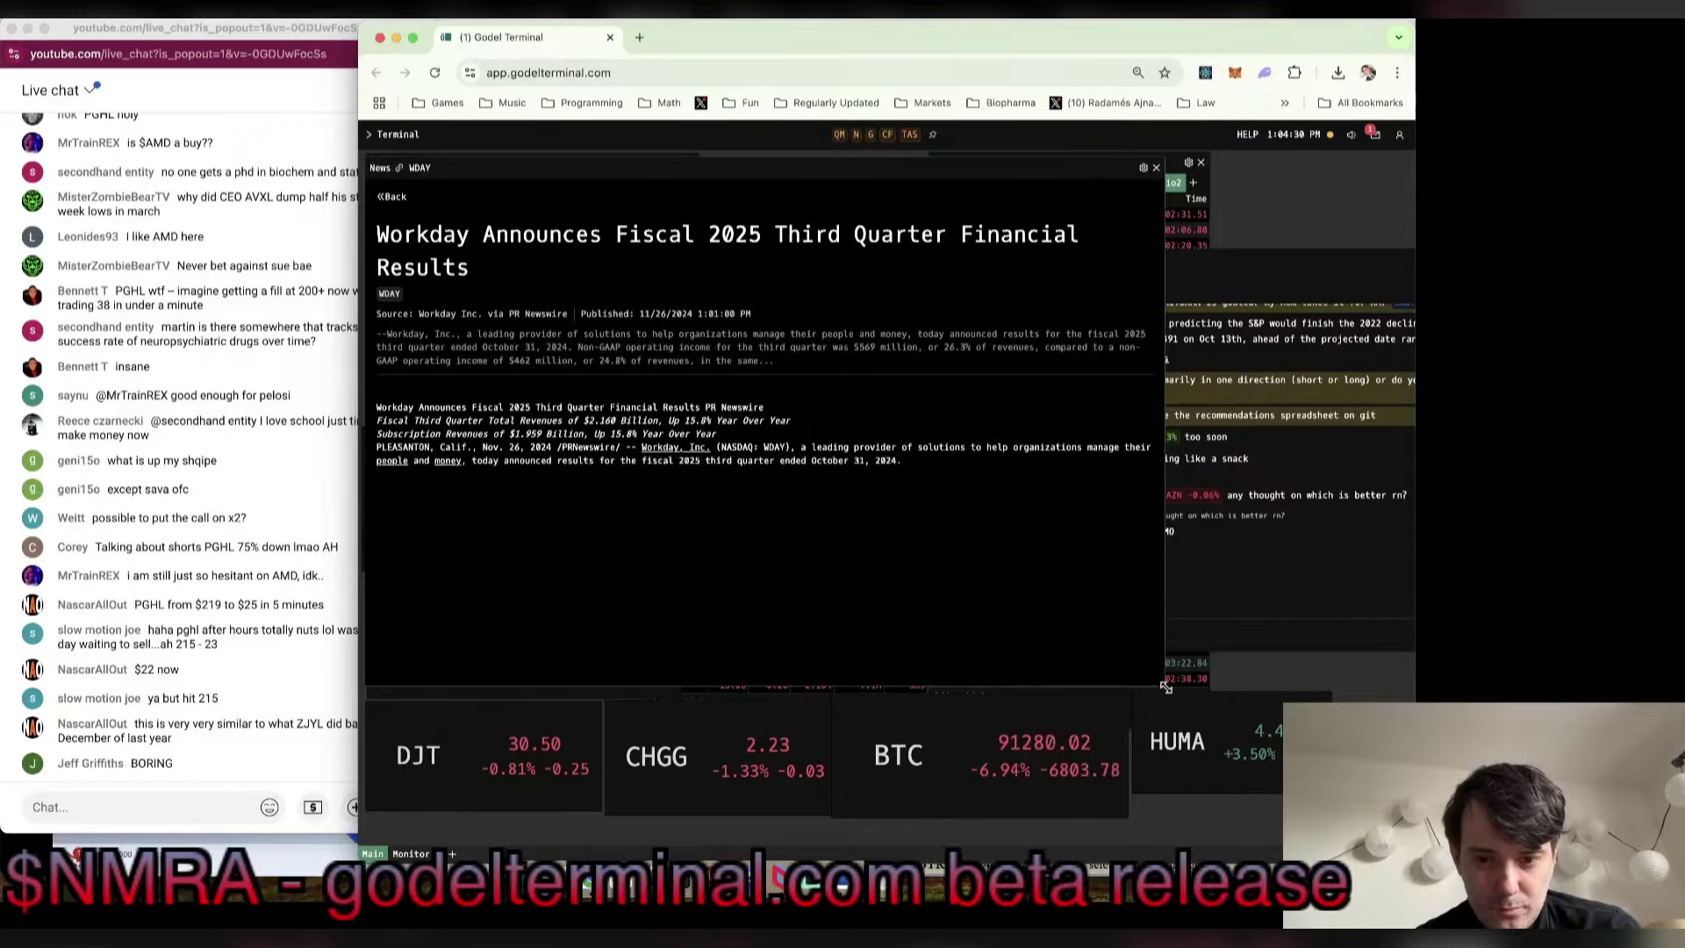
pyautogui.scroll(-10, 856, 541)
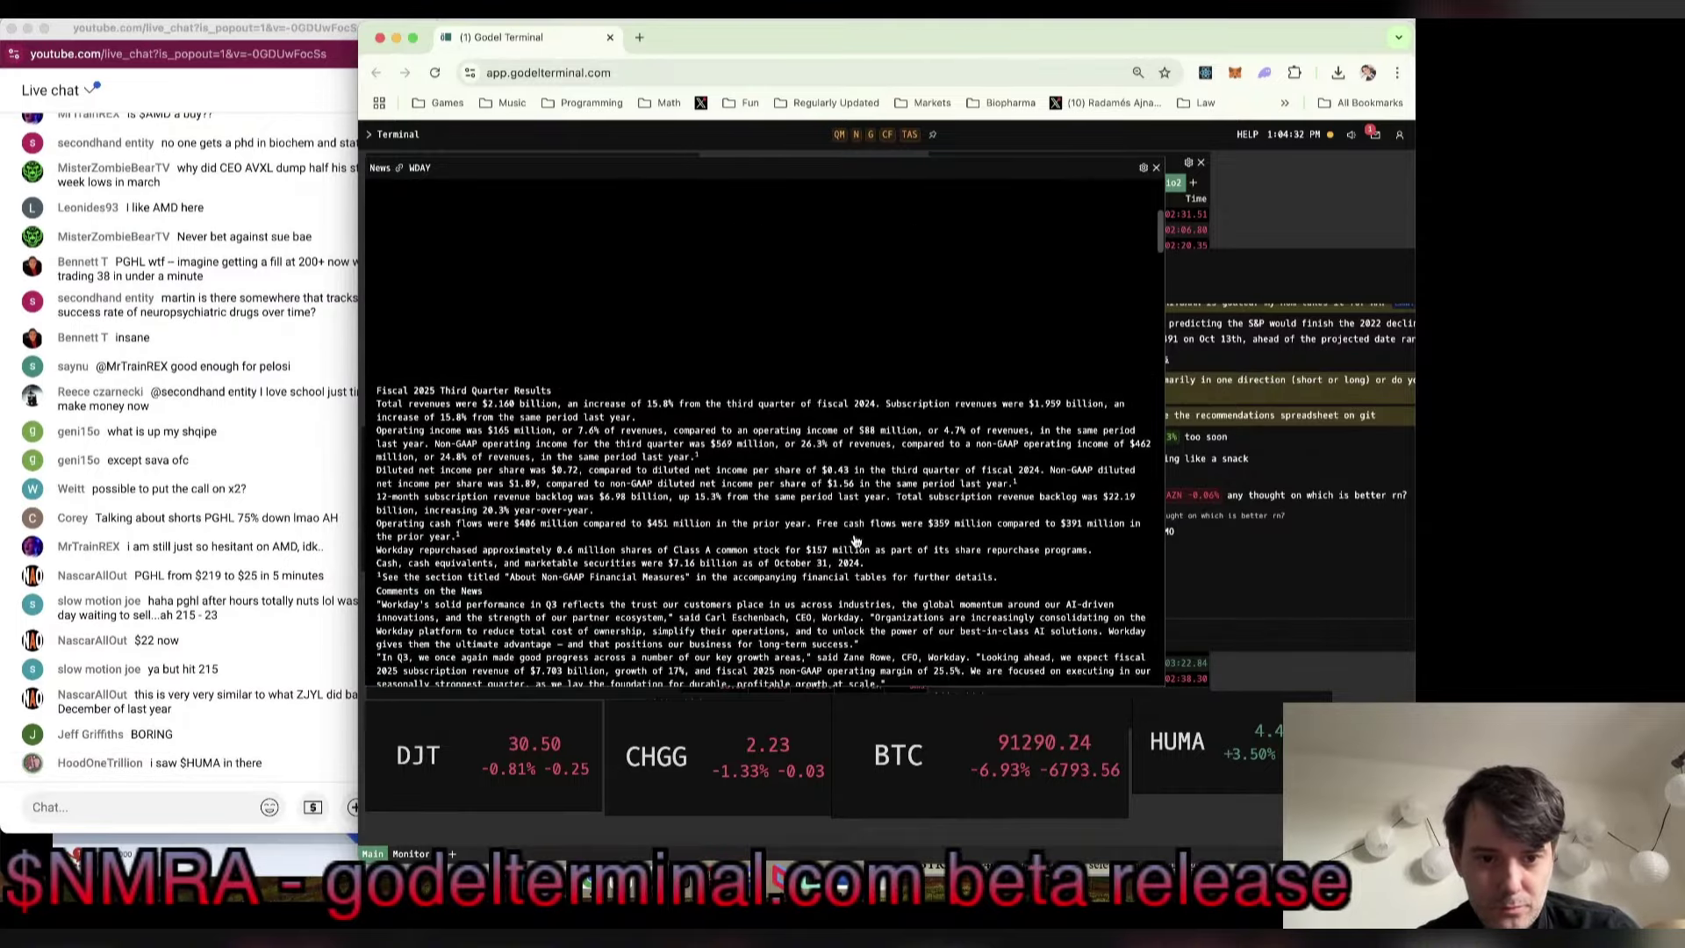
pyautogui.scroll(10, 854, 538)
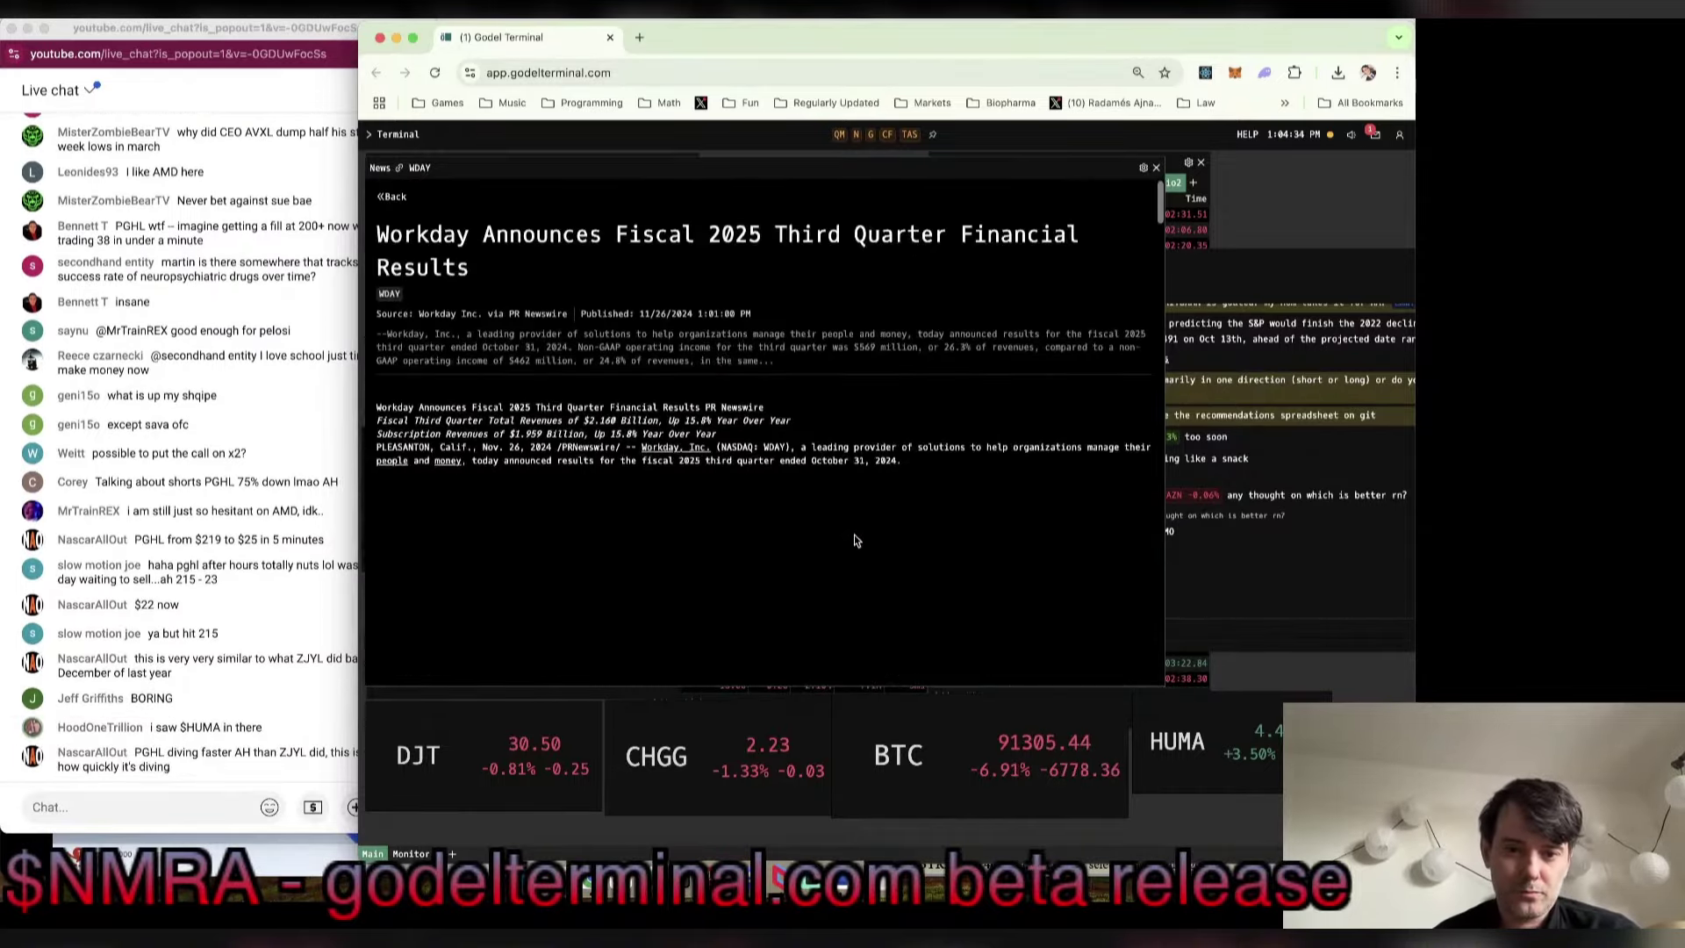
pyautogui.scroll(-10, 855, 539)
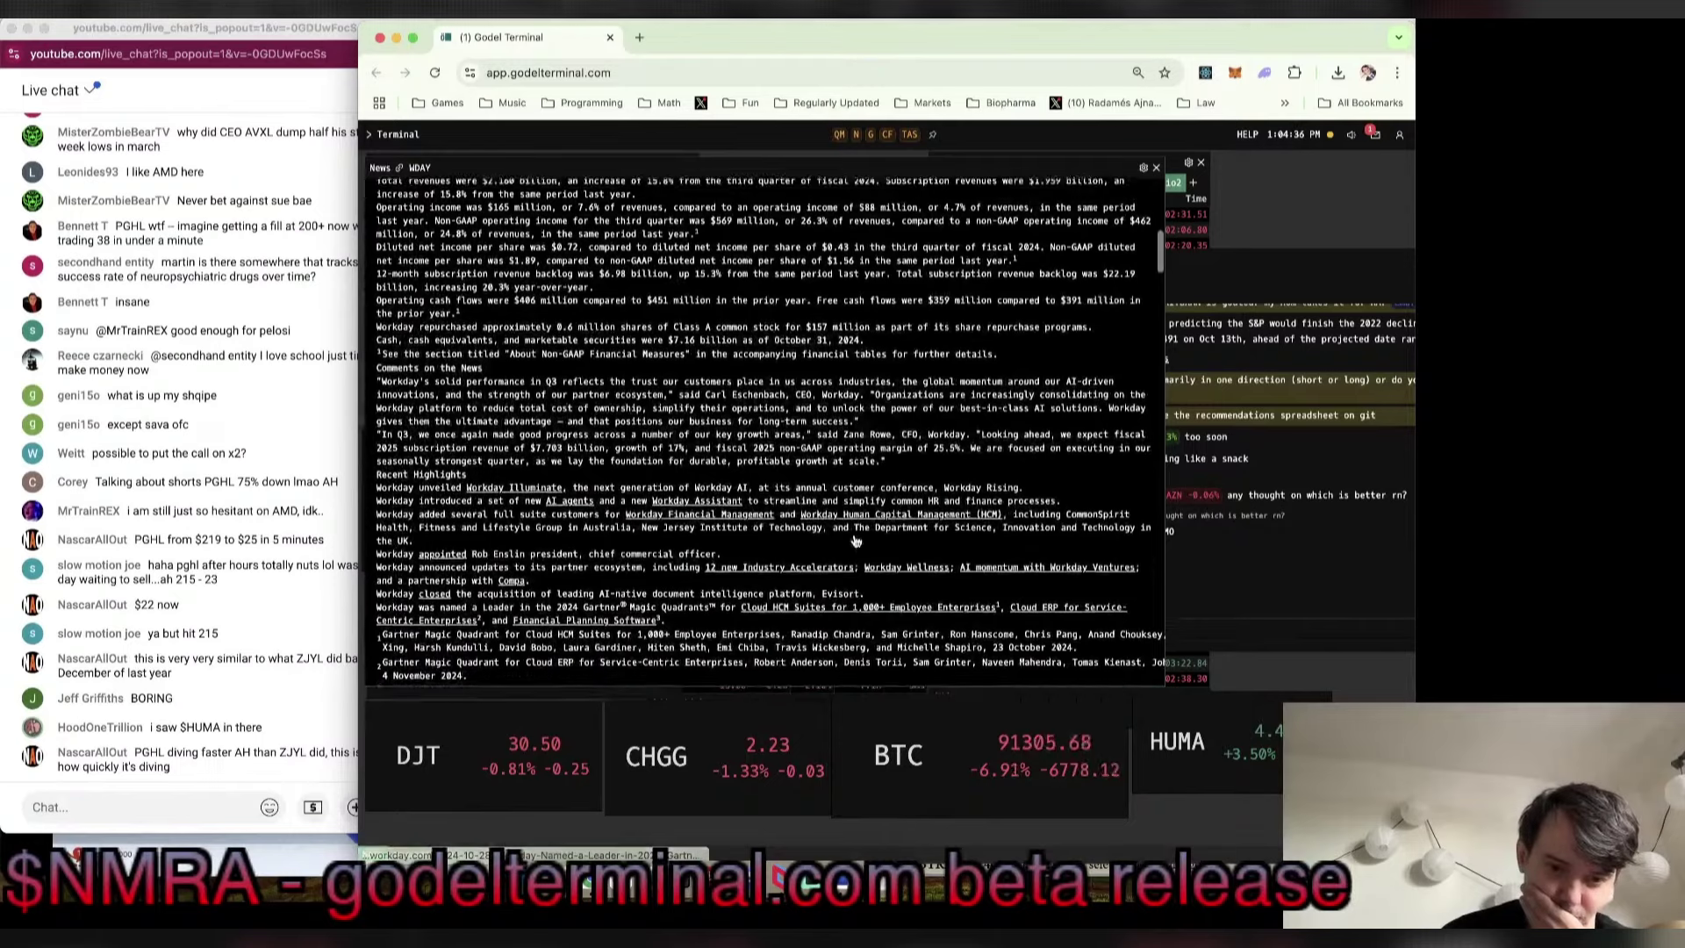
# Step: Switch to Excel and open the Software workbook from the models folder, updating its external links and granting access to that folder
pyautogui.click(656, 882)
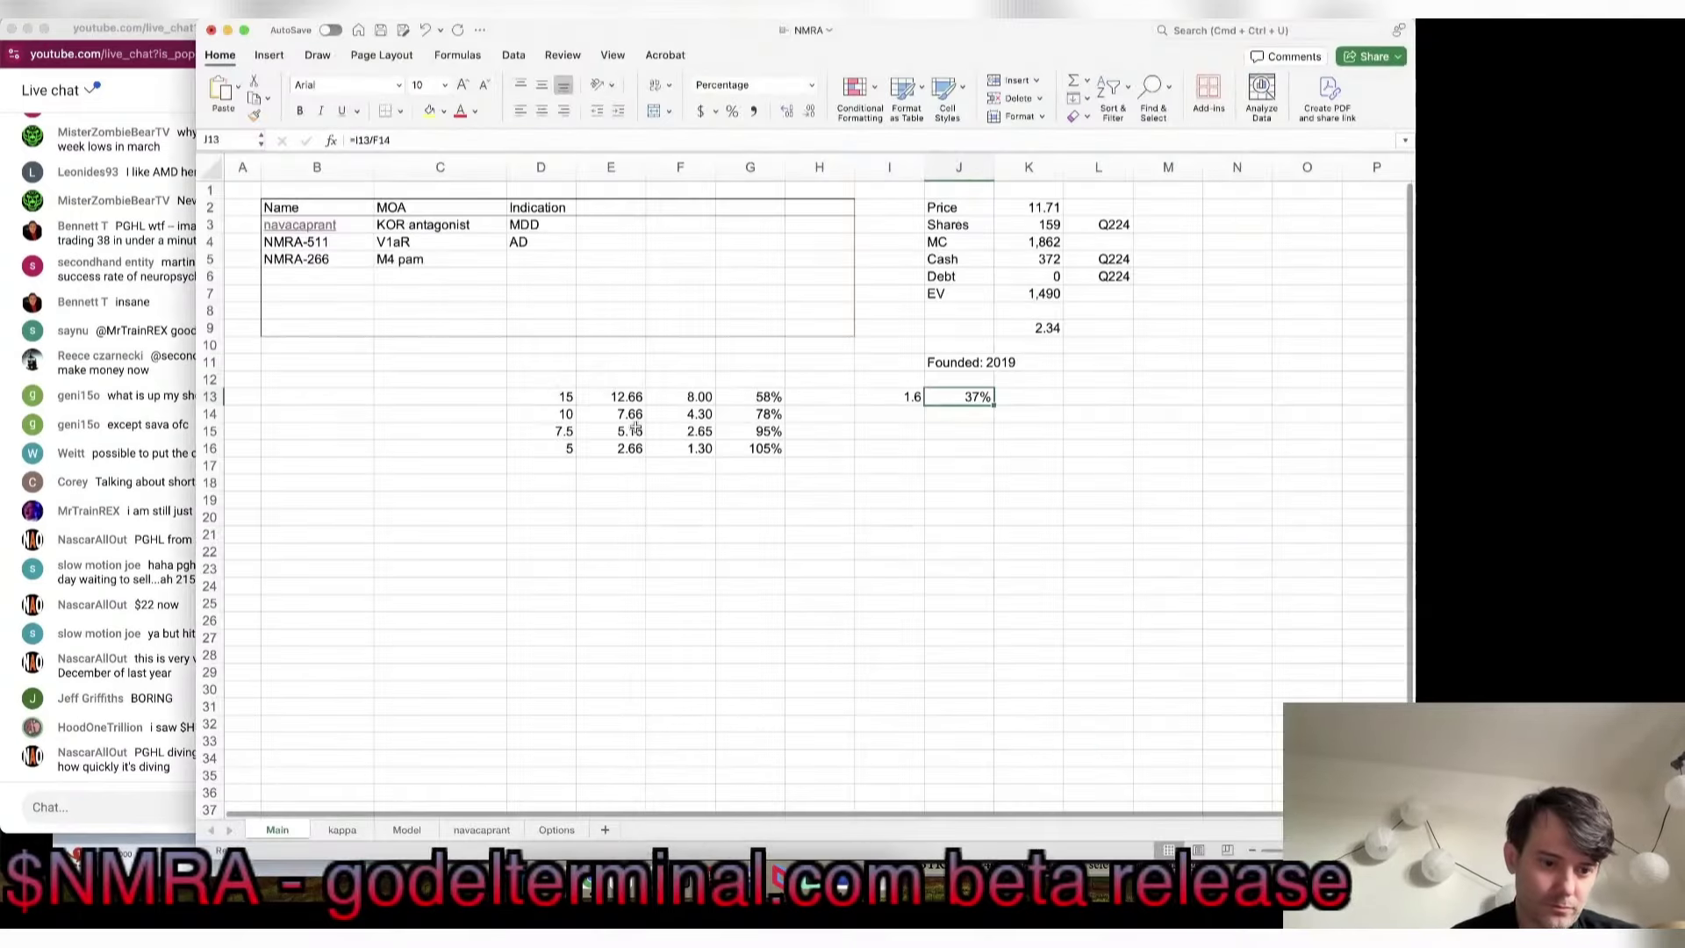
pyautogui.press('super+o')
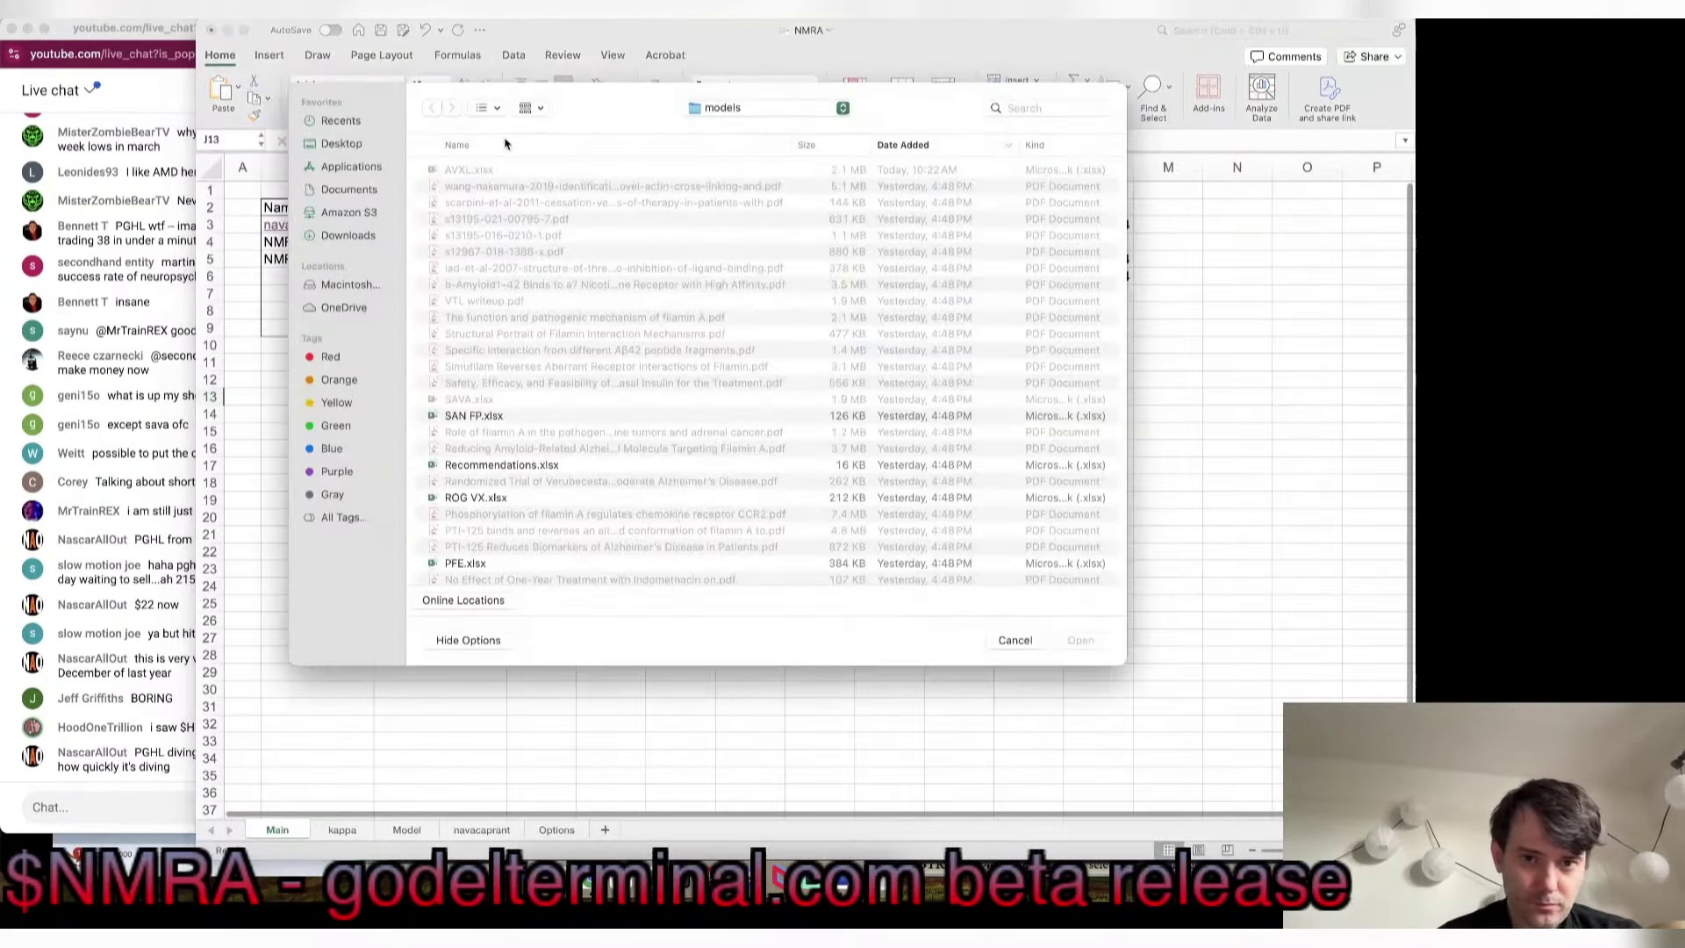
pyautogui.write('so')
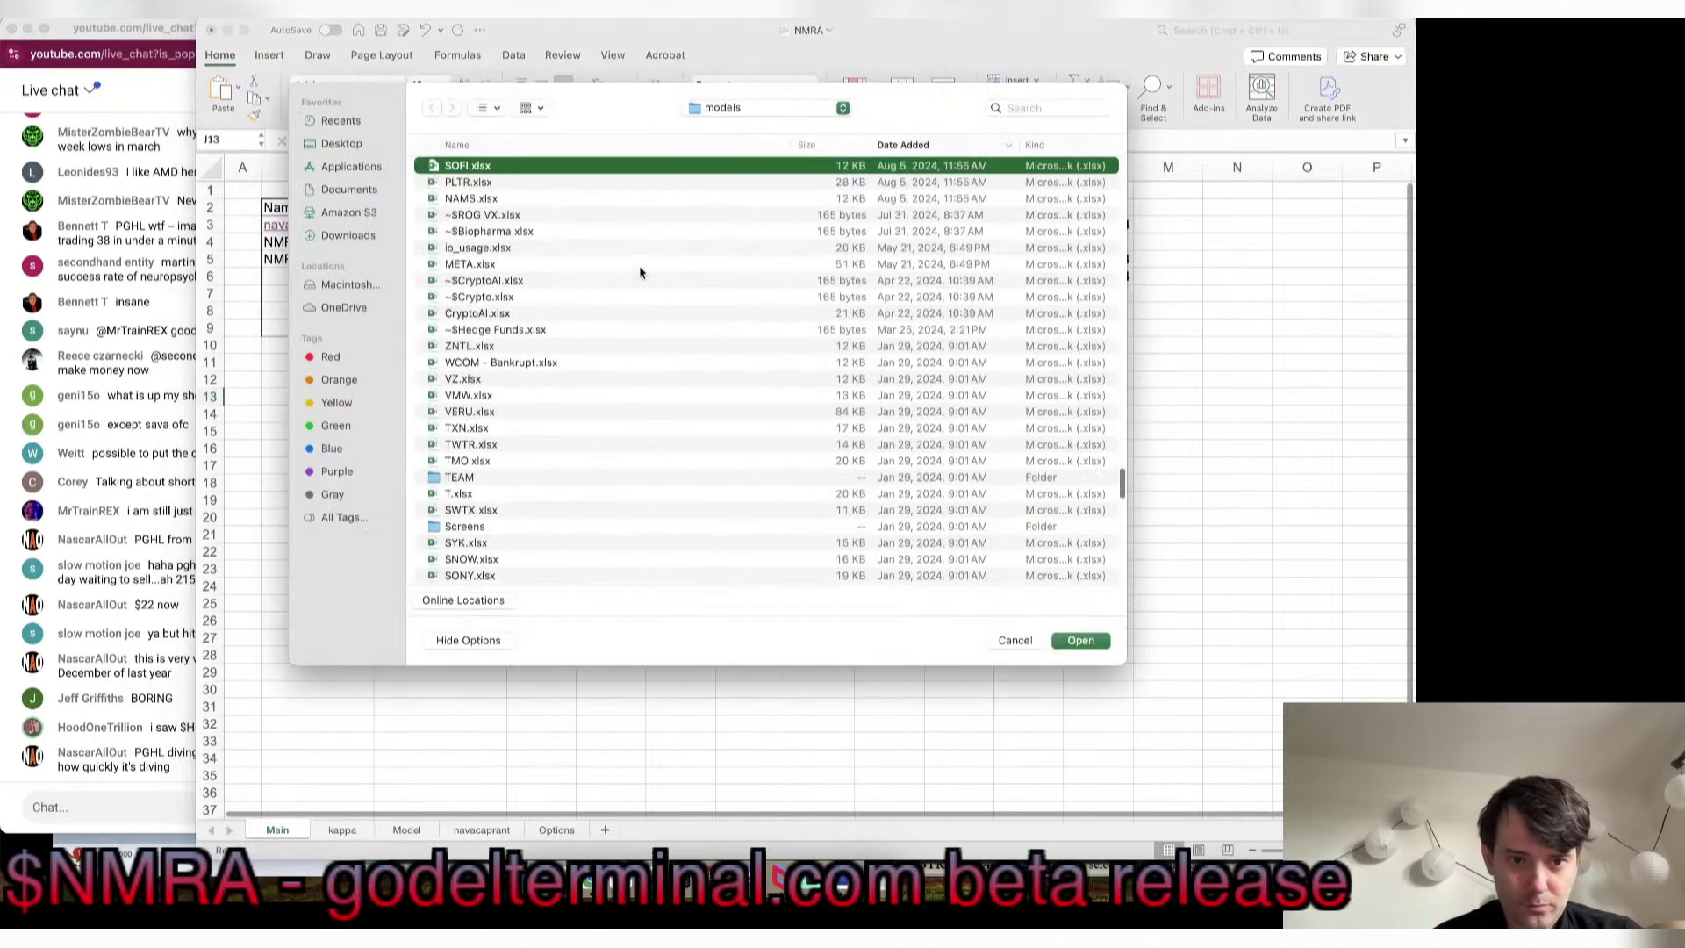
pyautogui.press('Return')
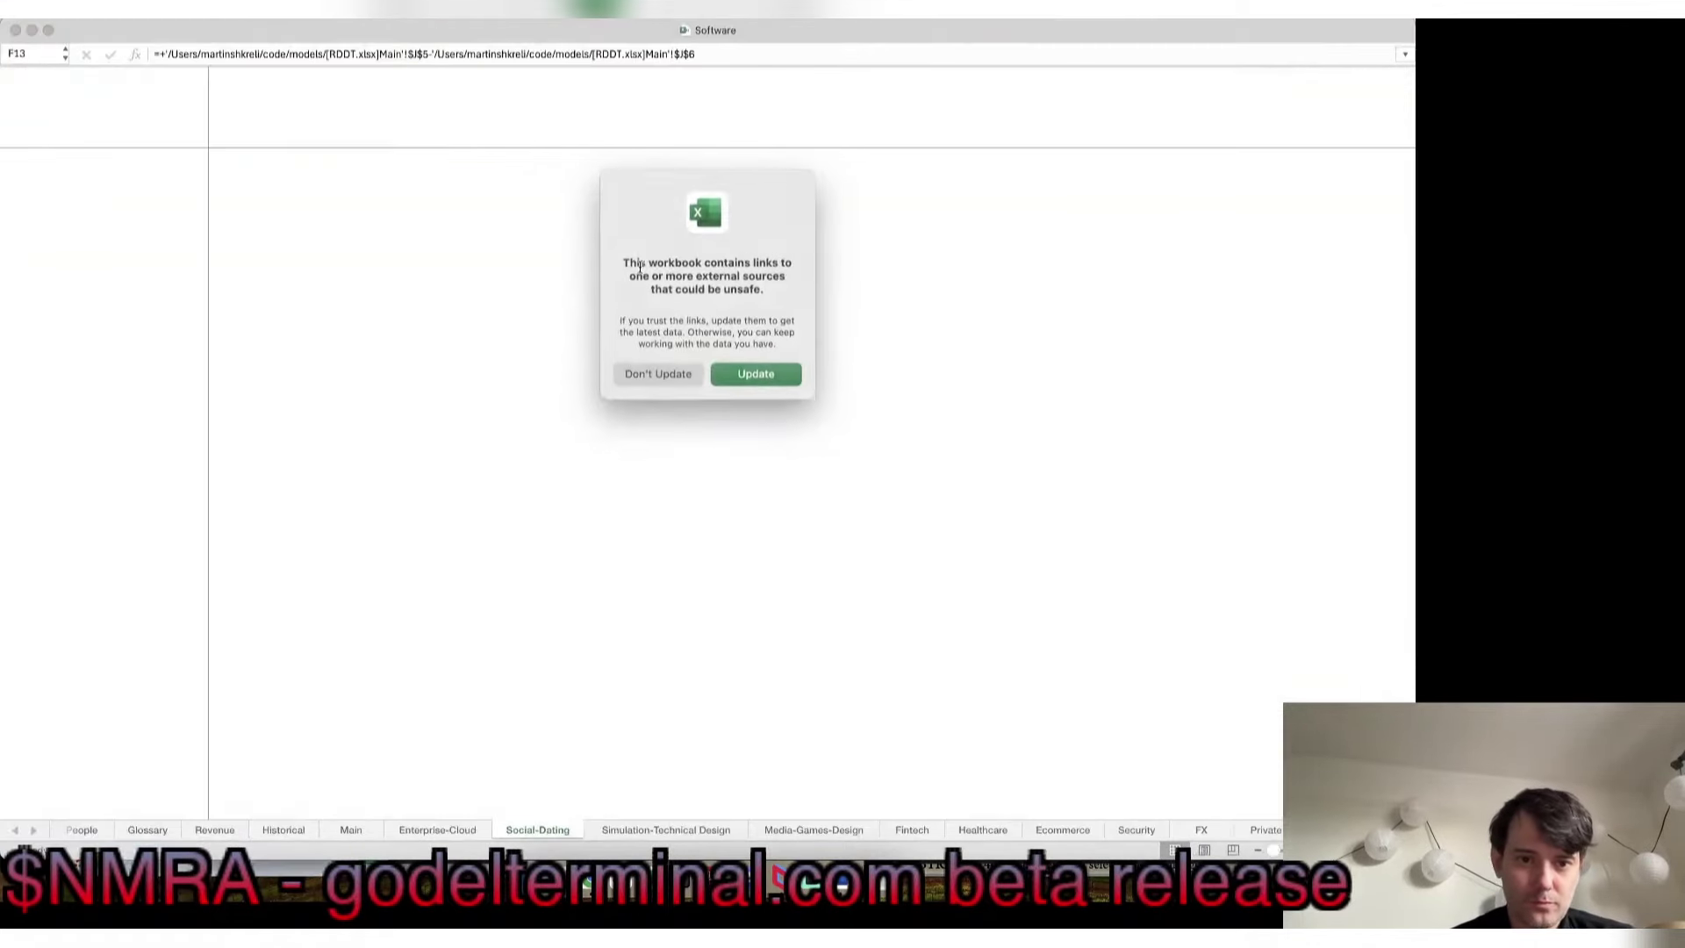
pyautogui.click(769, 377)
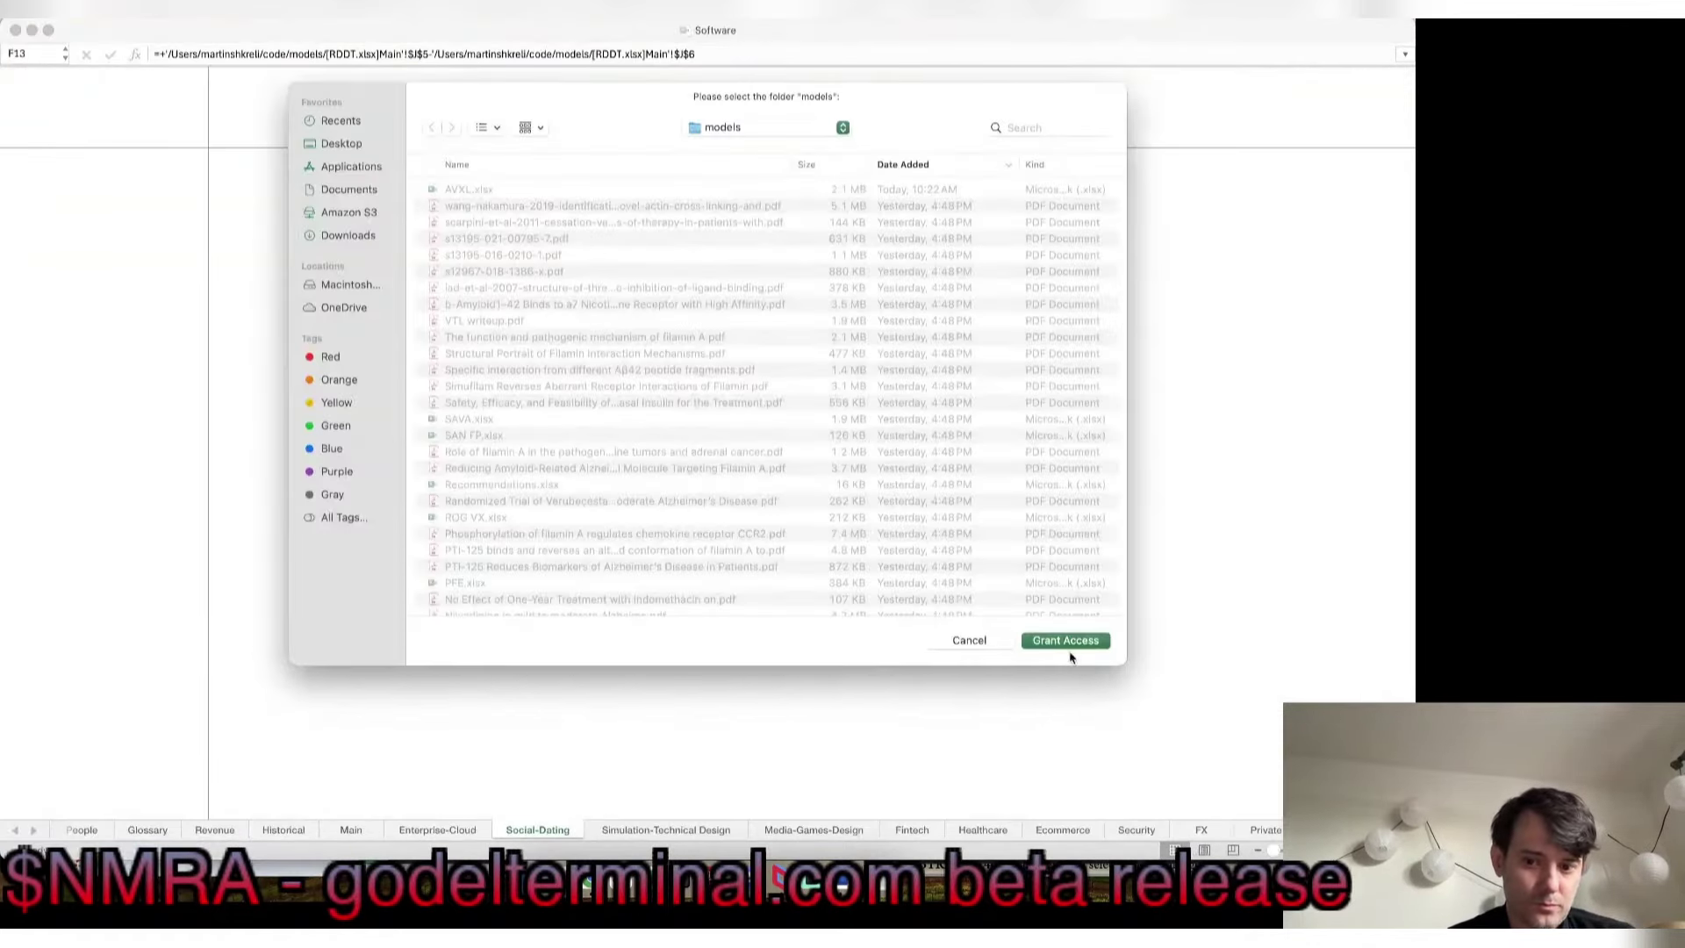
pyautogui.click(1065, 641)
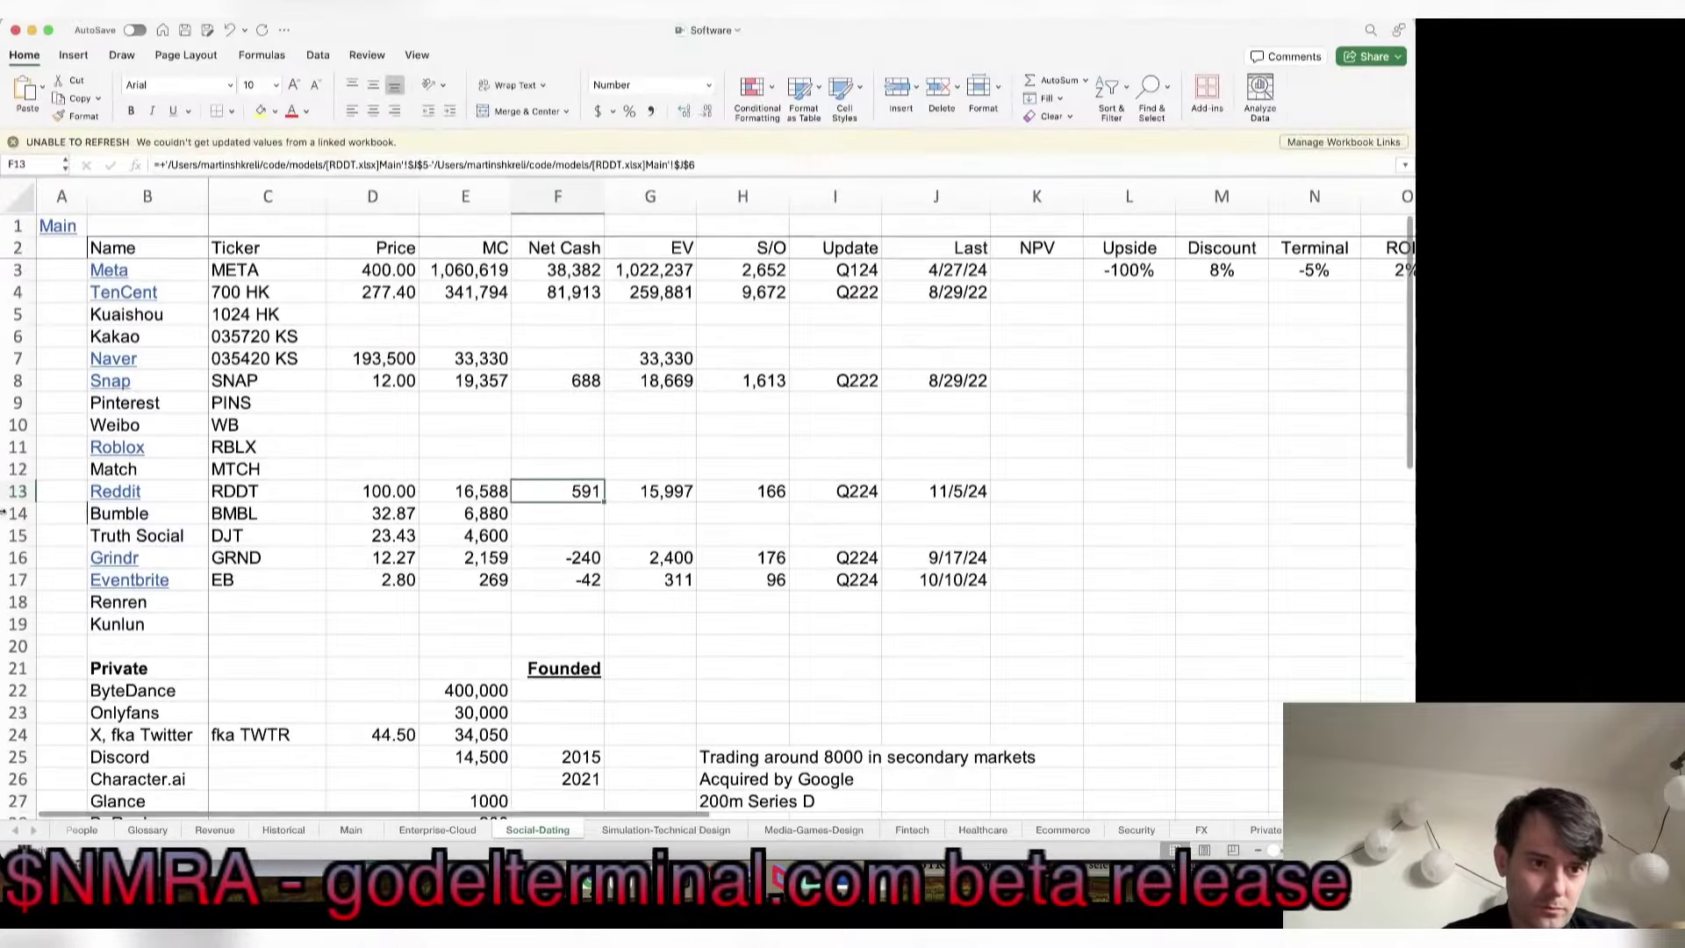
# Step: Narrow the Software workbook window and select Workday's price on the Enterprise-Cloud sheet
pyautogui.moveTo(2, 513); pyautogui.dragTo(220, 509)
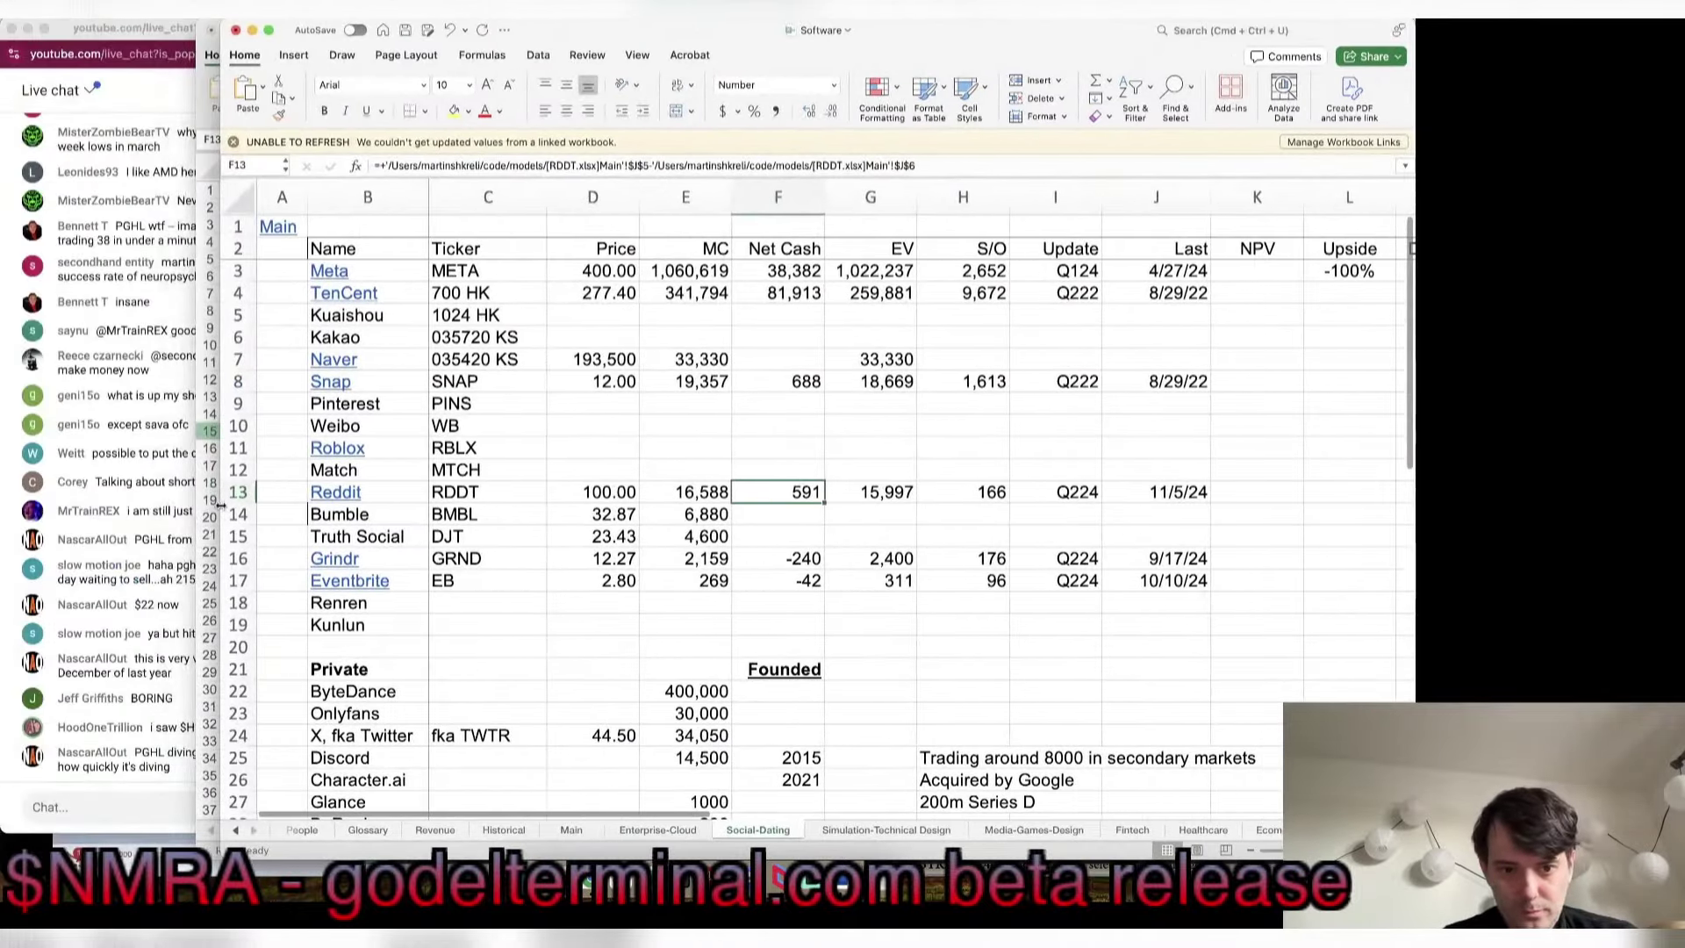
pyautogui.click(683, 830)
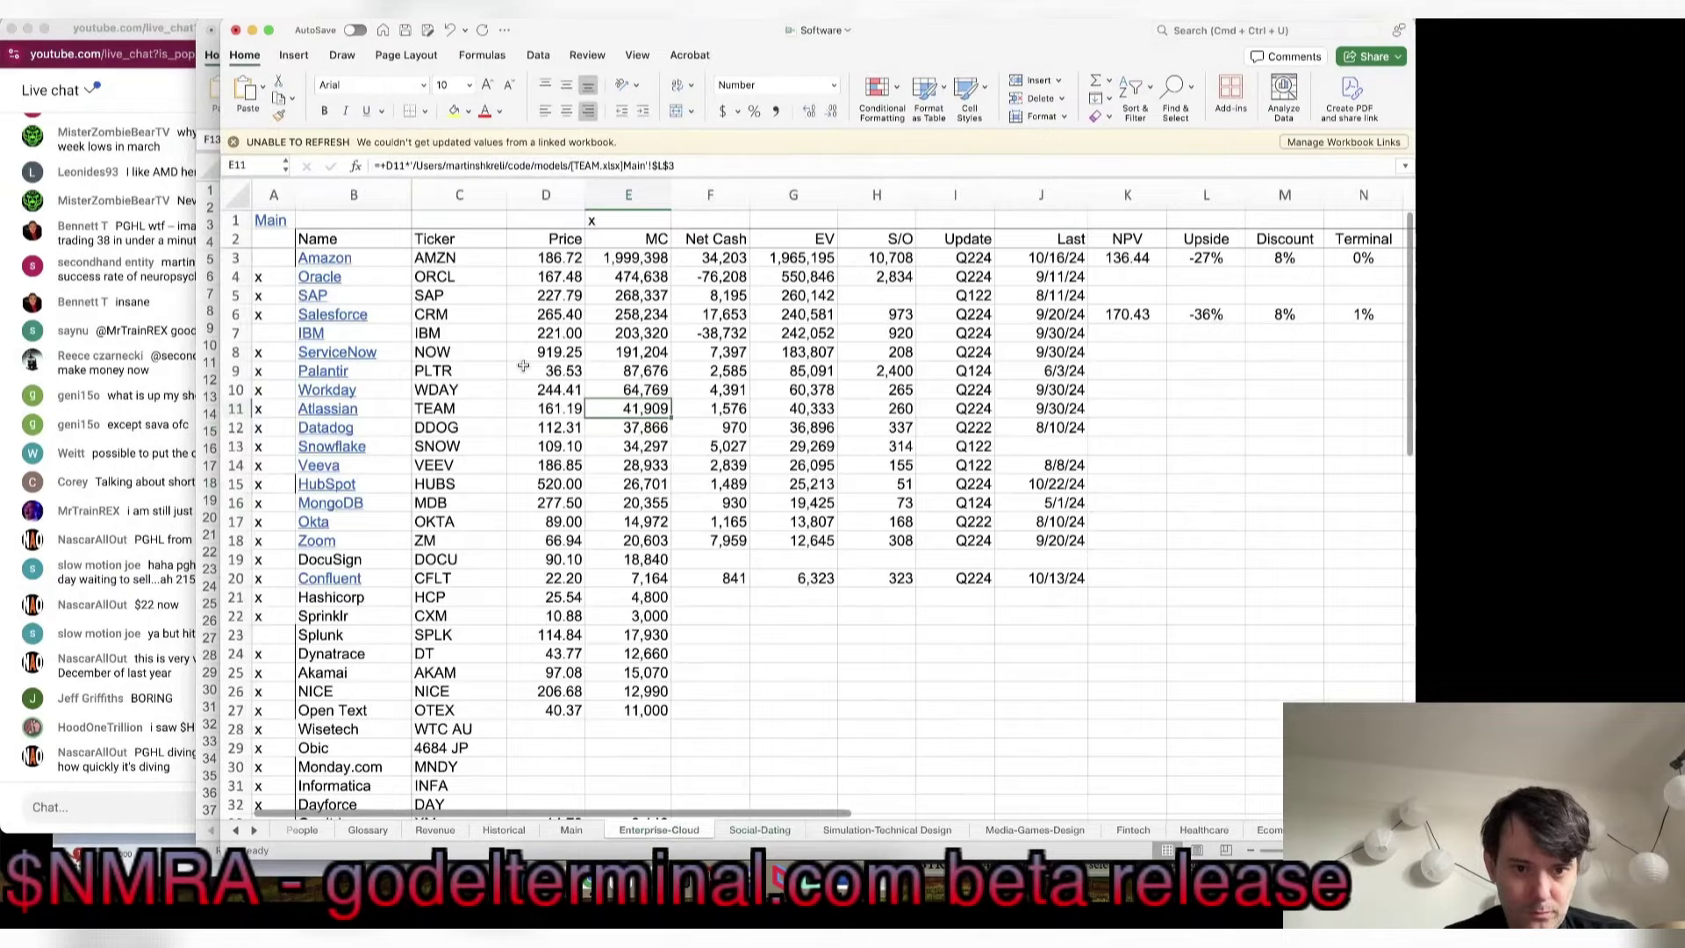
pyautogui.click(478, 389)
# Step: Look up the quick quote for WDAY in Godel Terminal and return to the Software workbook in Excel
pyautogui.press('super+Tab')
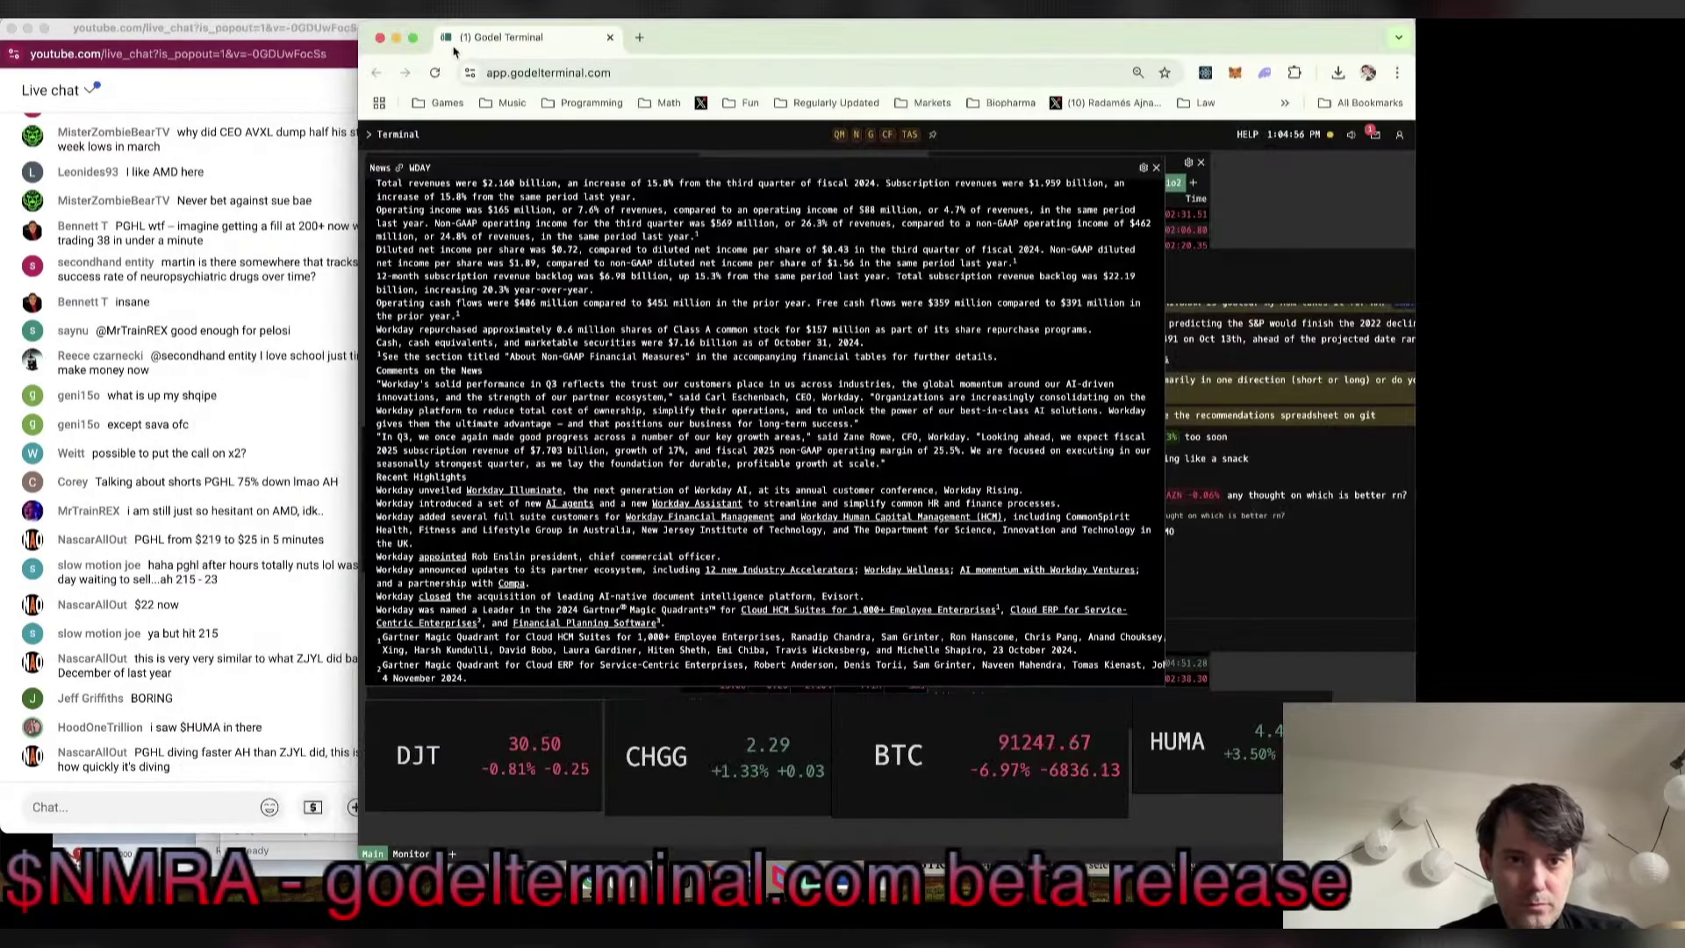
pyautogui.write('Q')
pyautogui.press('Escape')
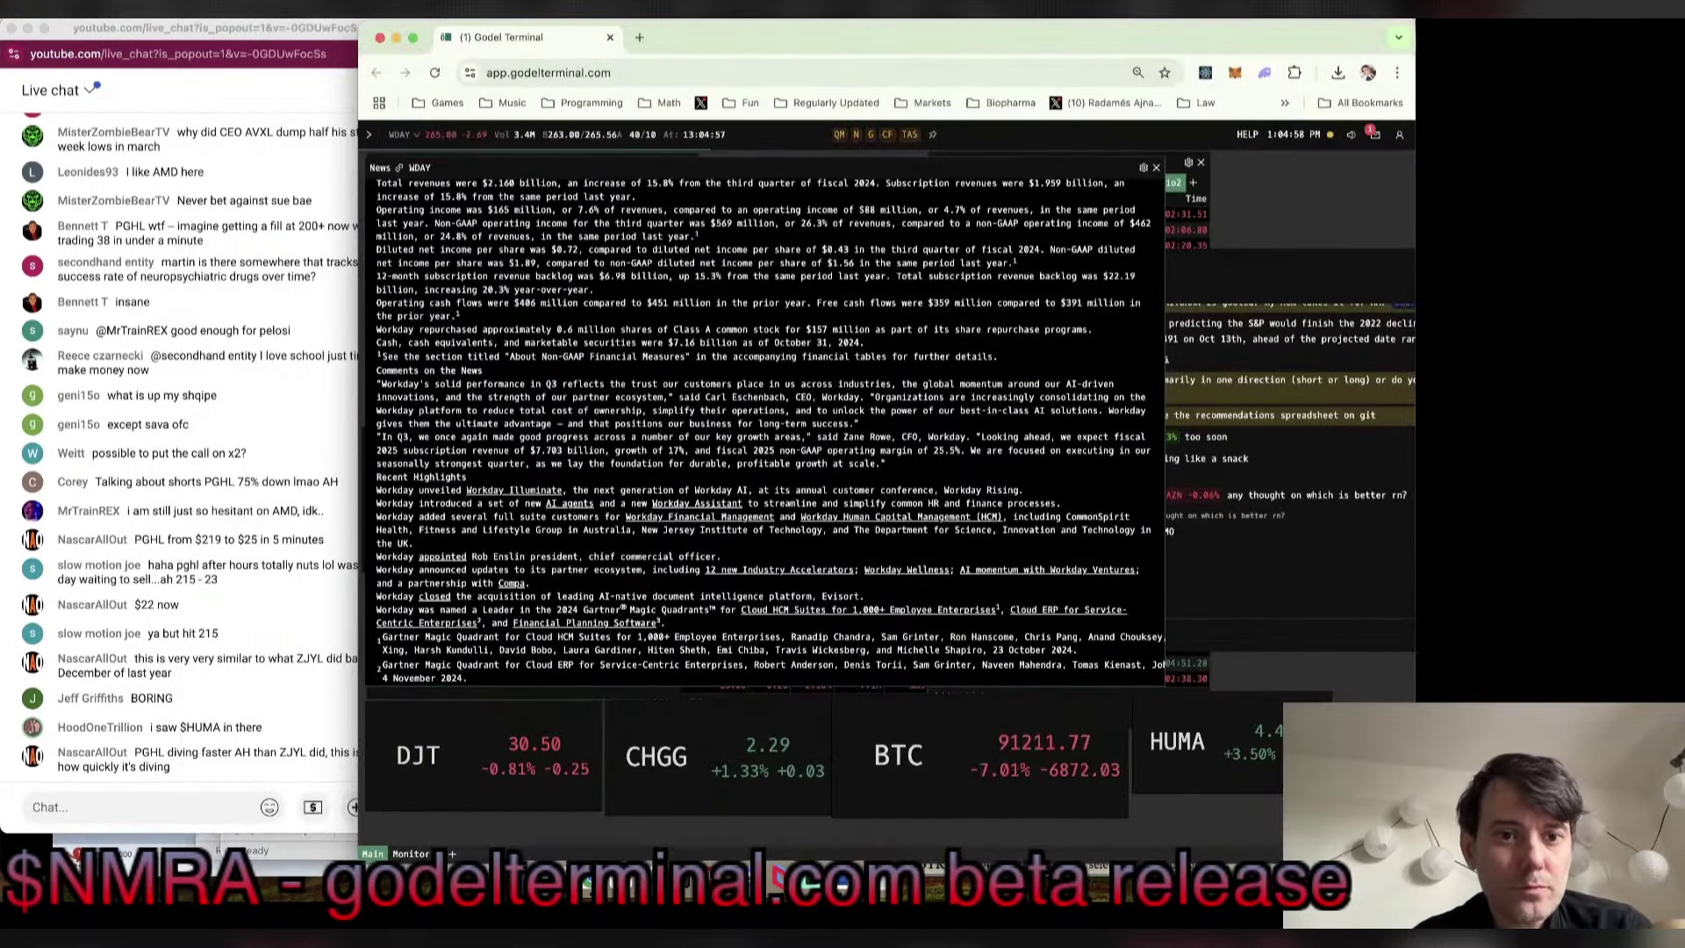
pyautogui.press('super+Tab')
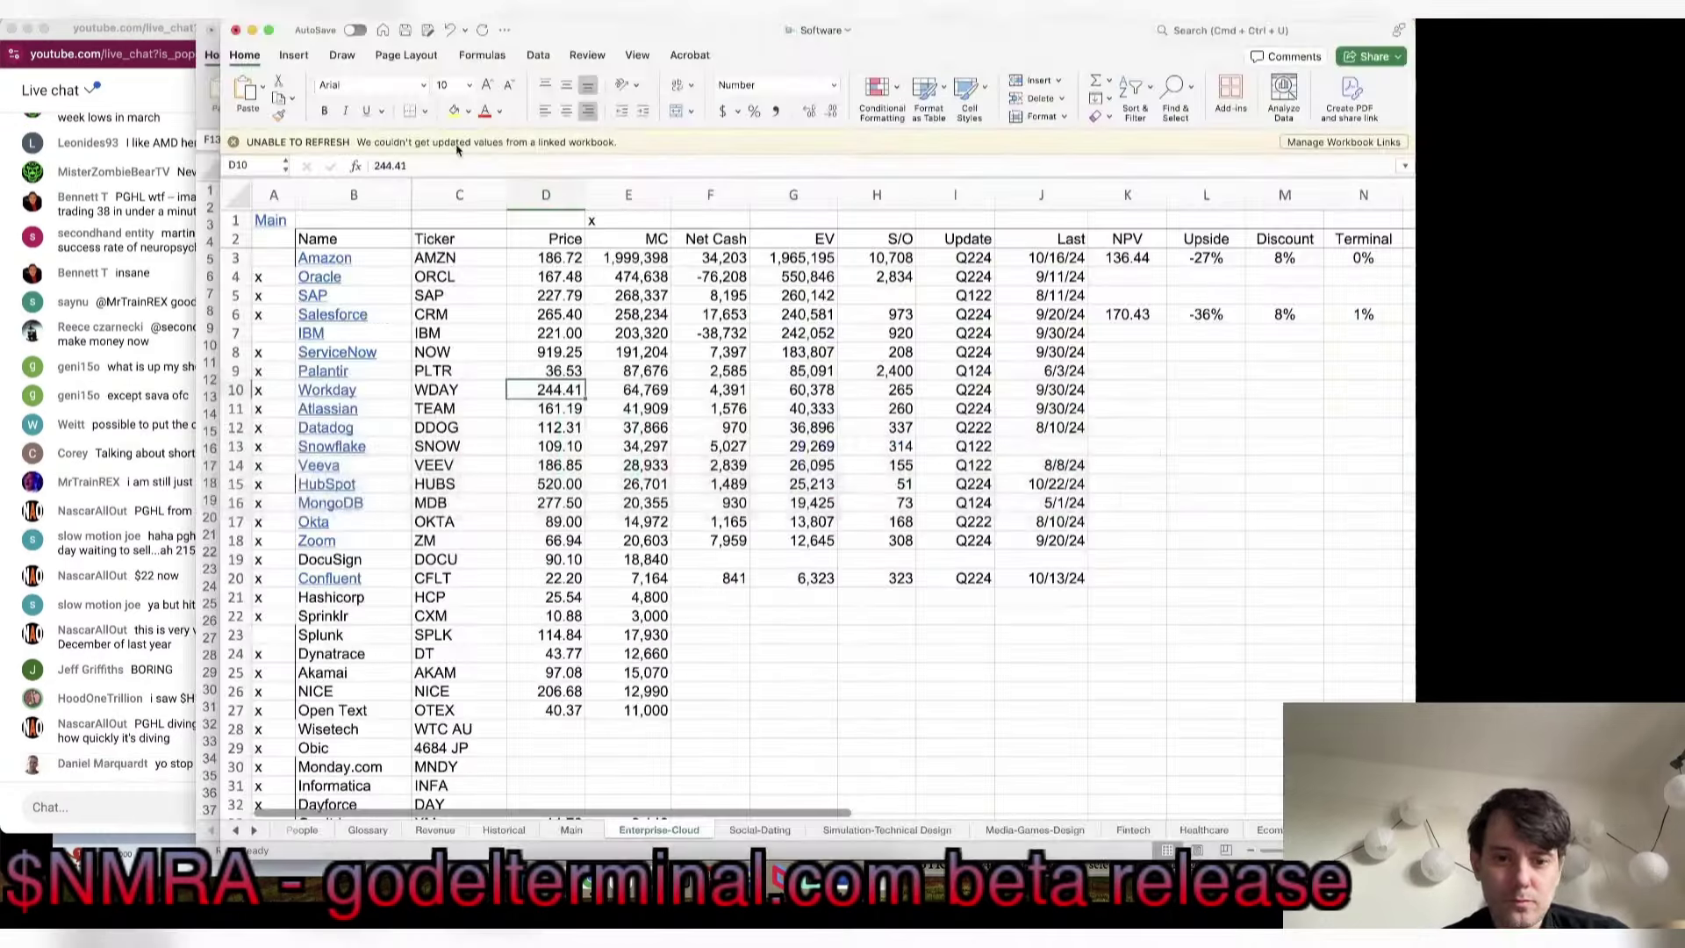
# Step: Set Workday's price to 265, save the workbook, and move to the row's last-updated date
pyautogui.write('265')
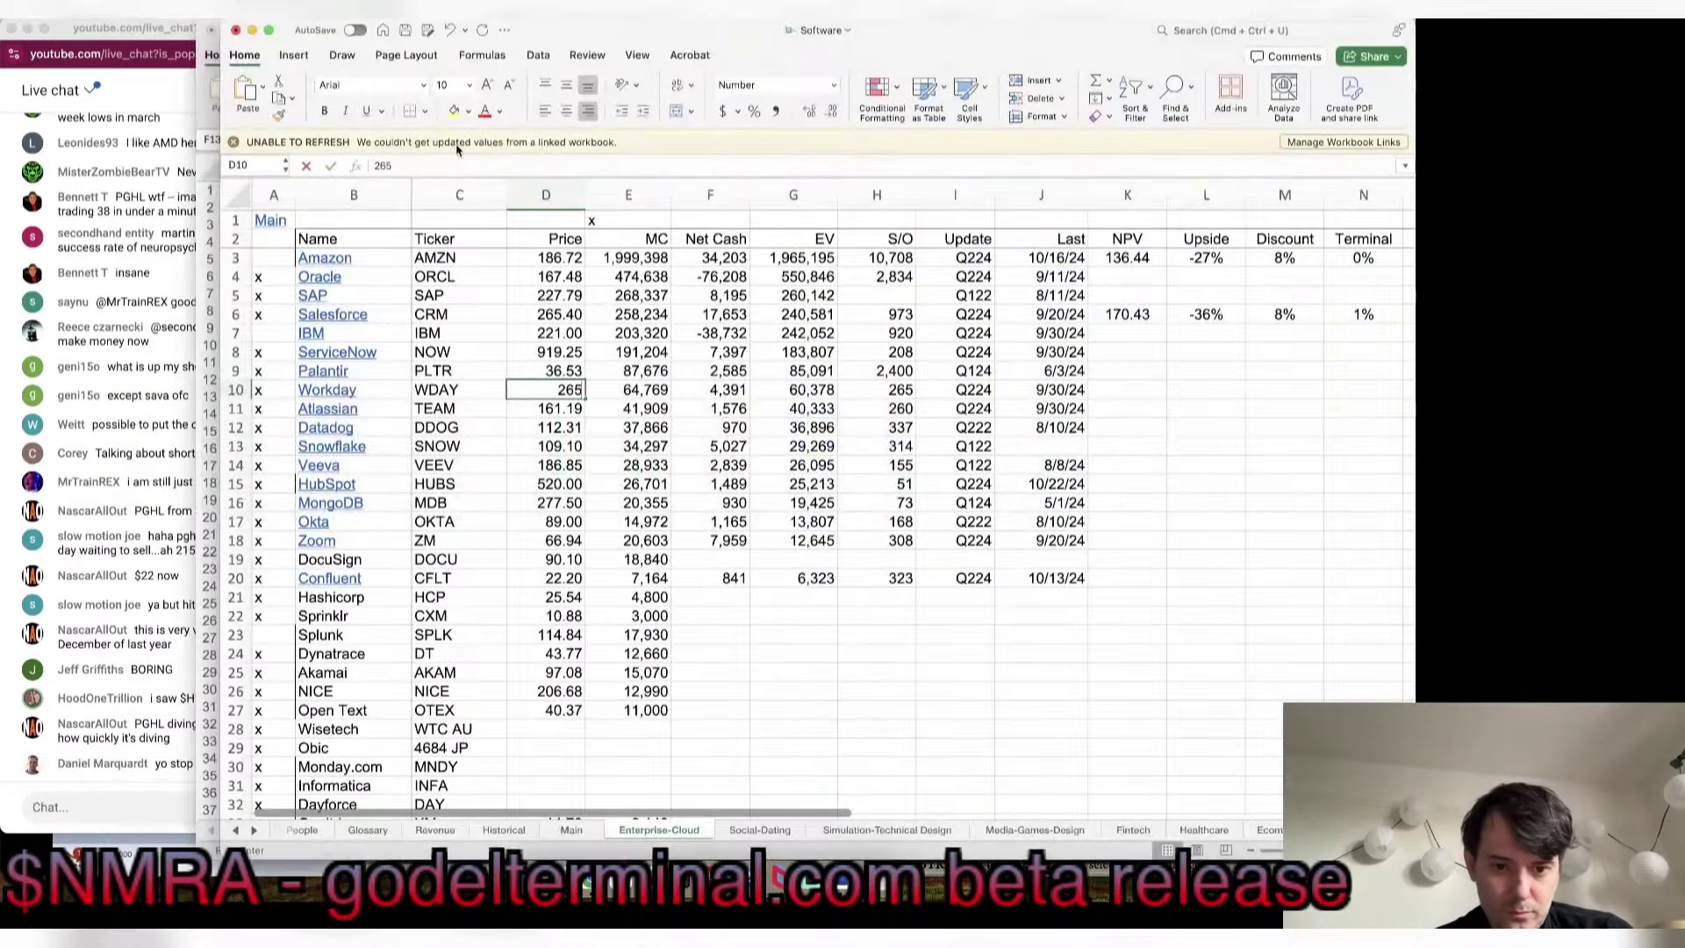
pyautogui.press('Tab')
pyautogui.press('super+s')
pyautogui.press('super+Right')
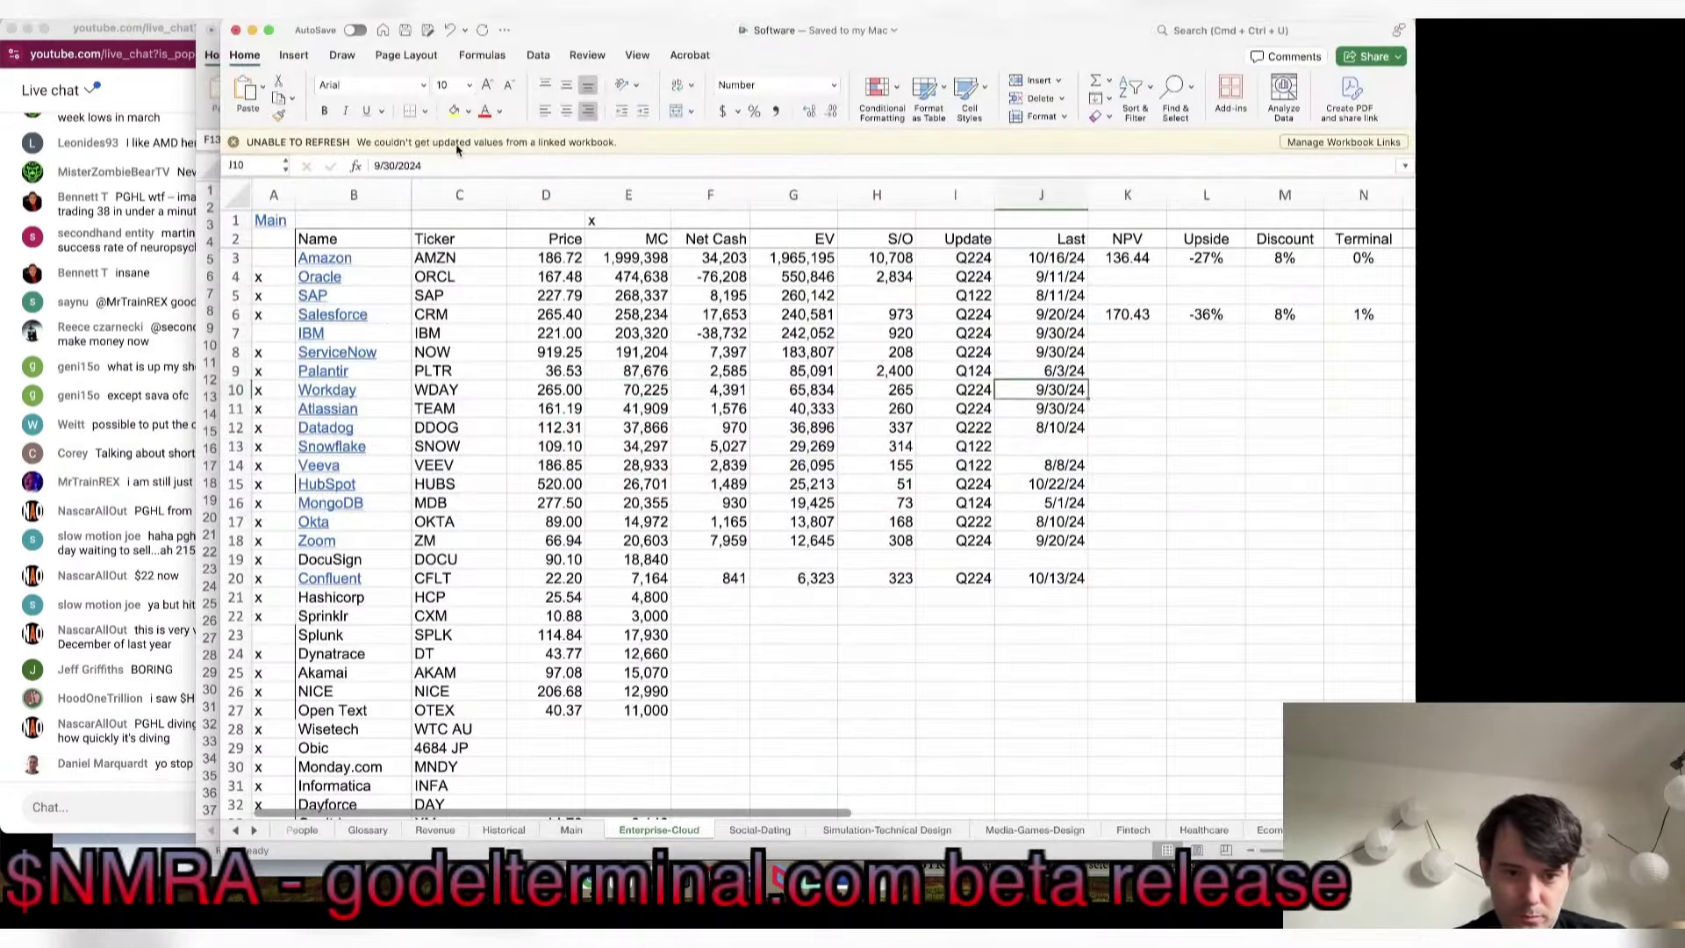
# Step: Cycle through the open workbooks back to Software and open the linked WDAY model from Workday's name
pyautogui.press('super+grave')
pyautogui.press('super+grave')
pyautogui.press('super+grave')
pyautogui.press('super+grave')
pyautogui.press('super+grave')
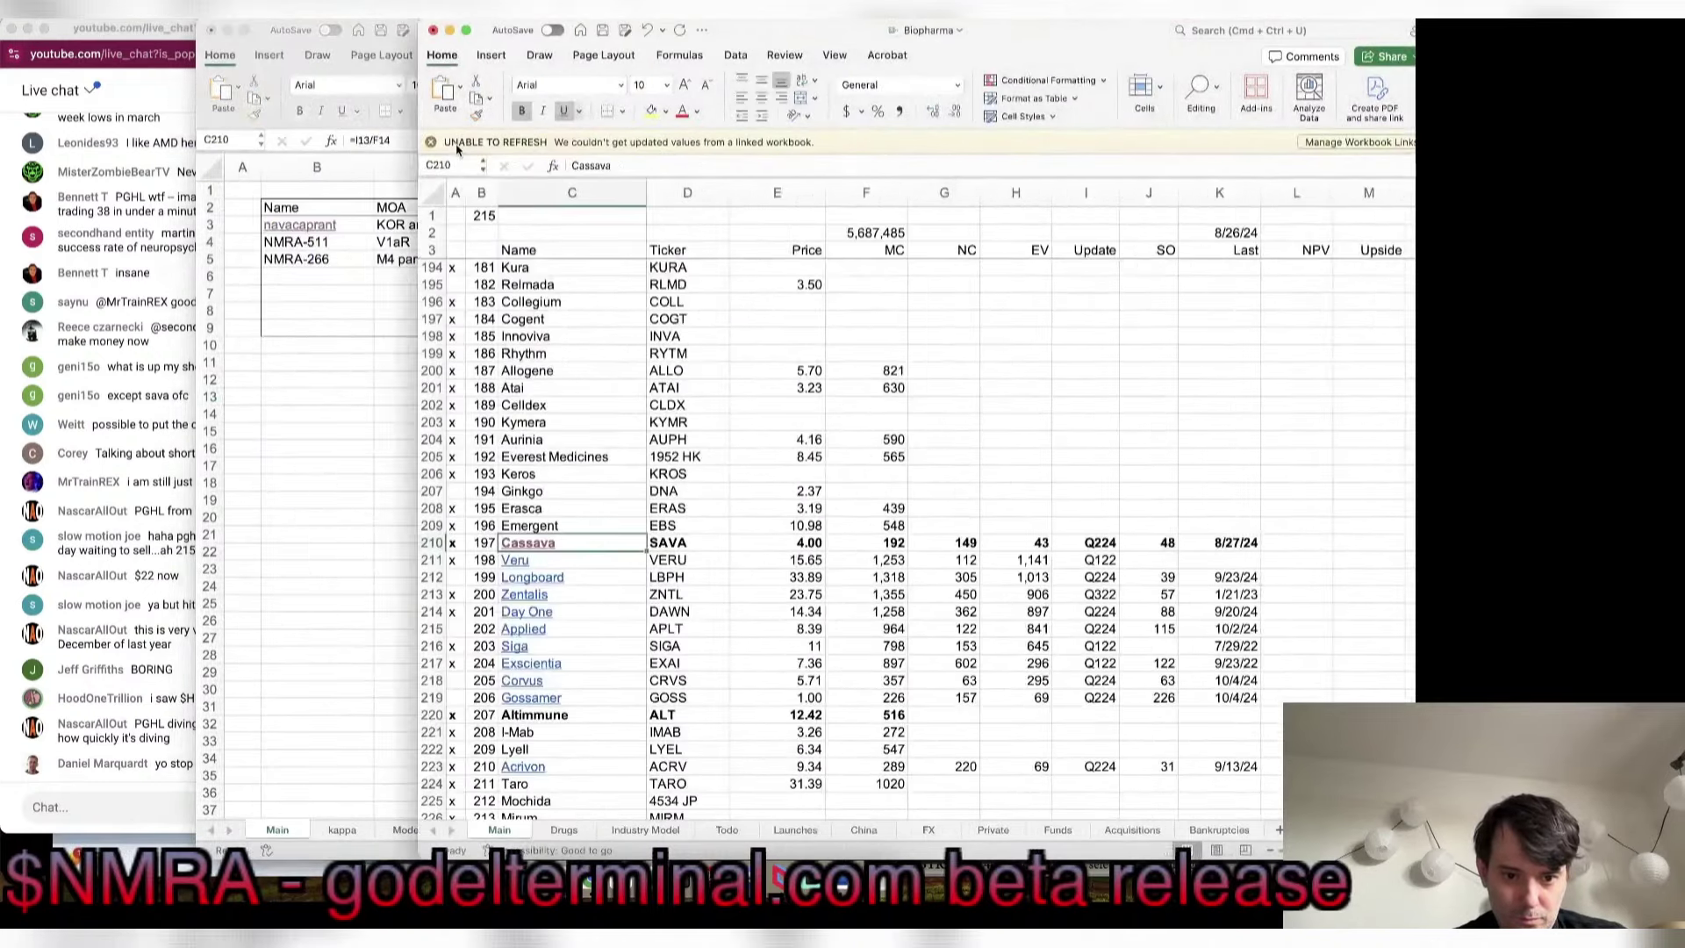
pyautogui.press('super+grave')
pyautogui.click(325, 390)
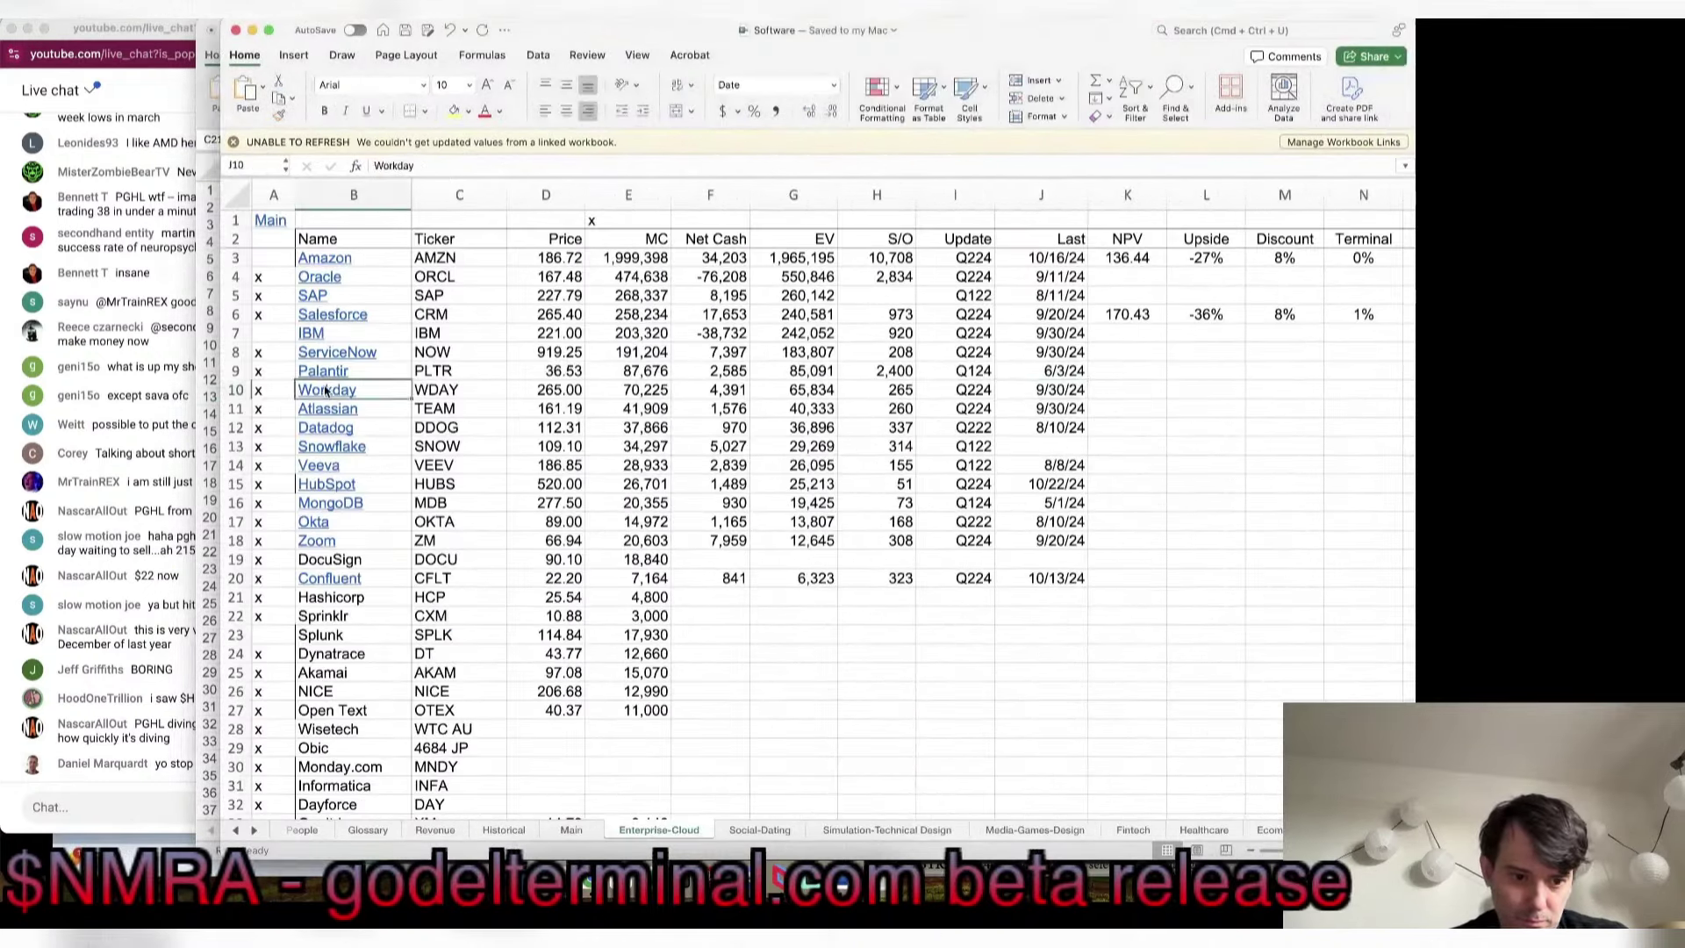
pyautogui.hscroll(-1, 647, 218)
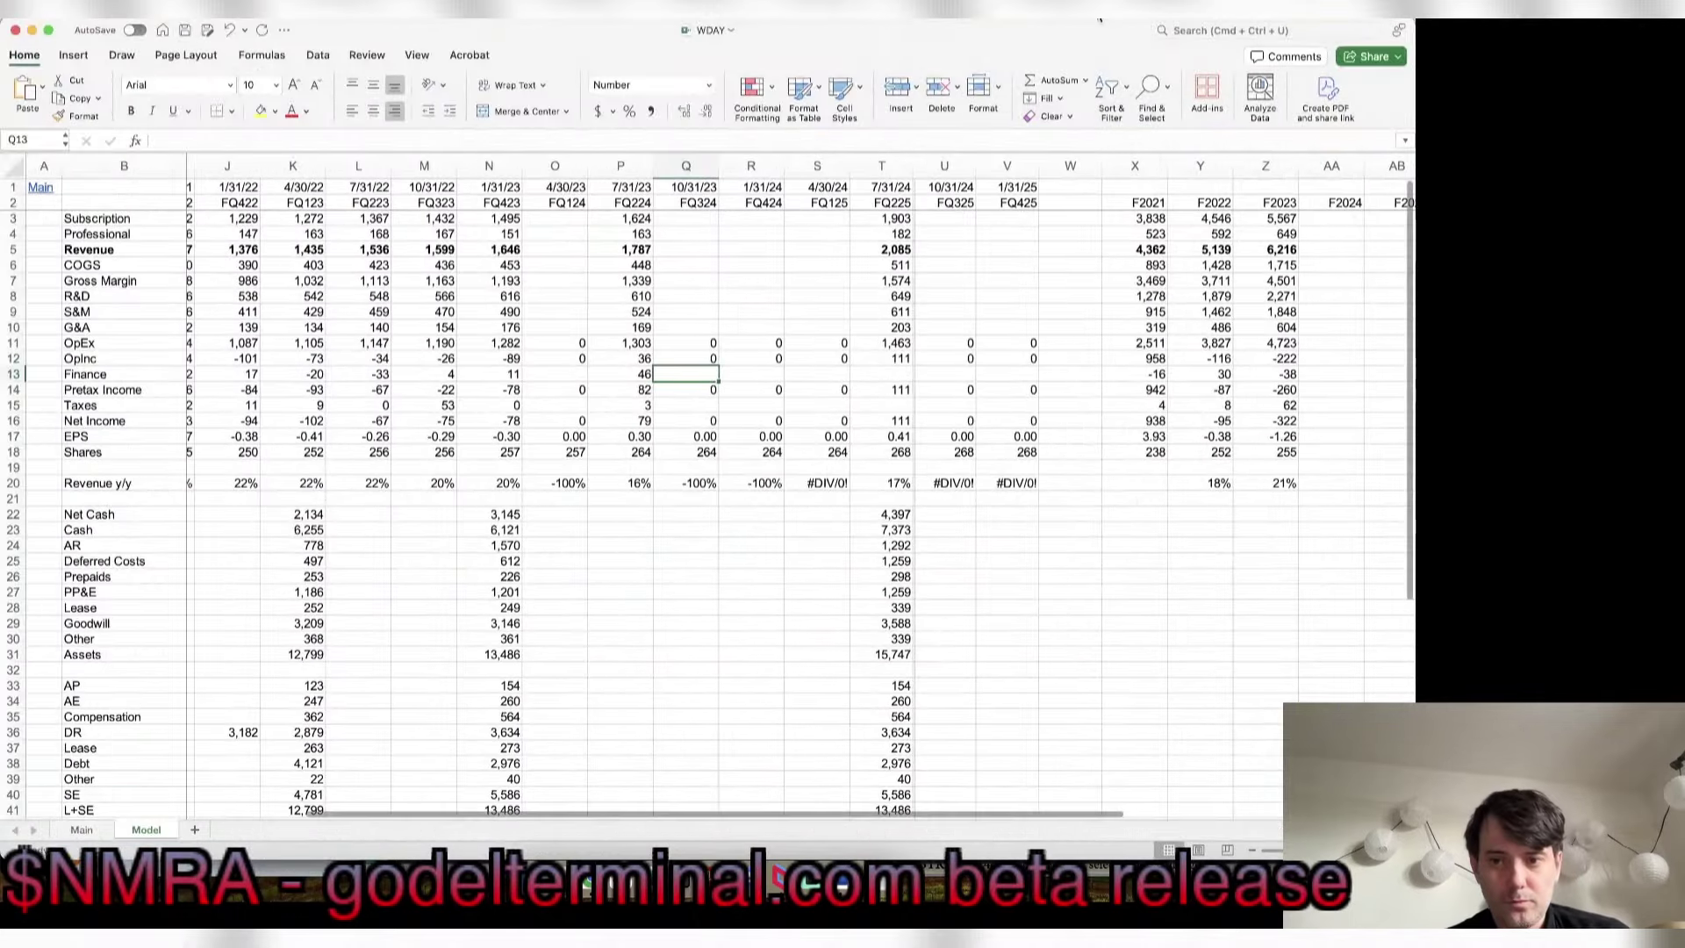
# Step: Insert five blank columns at column W of the WDAY Model sheet, ahead of the annual figures
pyautogui.click(1069, 167)
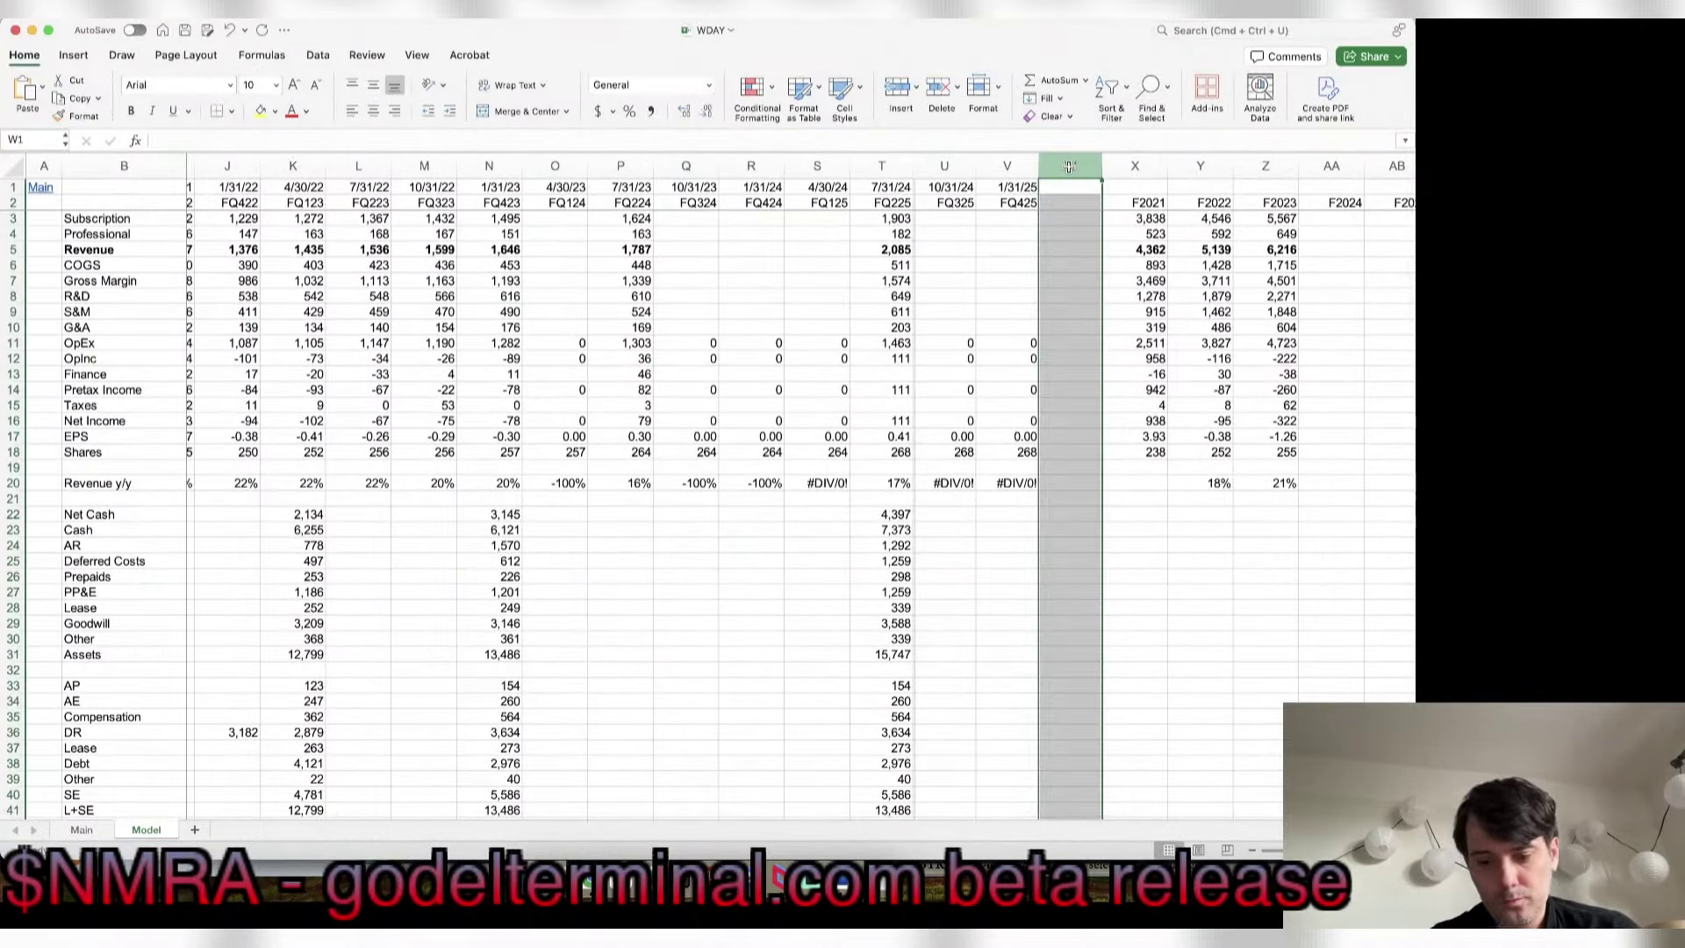
pyautogui.press('super+shift+equal')
pyautogui.press('super+shift+equal')
pyautogui.press('super+shift+equal')
pyautogui.press('super+shift+equal')
pyautogui.press('super+shift+equal')
# Step: Label row 2 of the new quarterly columns W to Z as FQ126, FQ226, FQ326 and FQ426
pyautogui.press('Down')
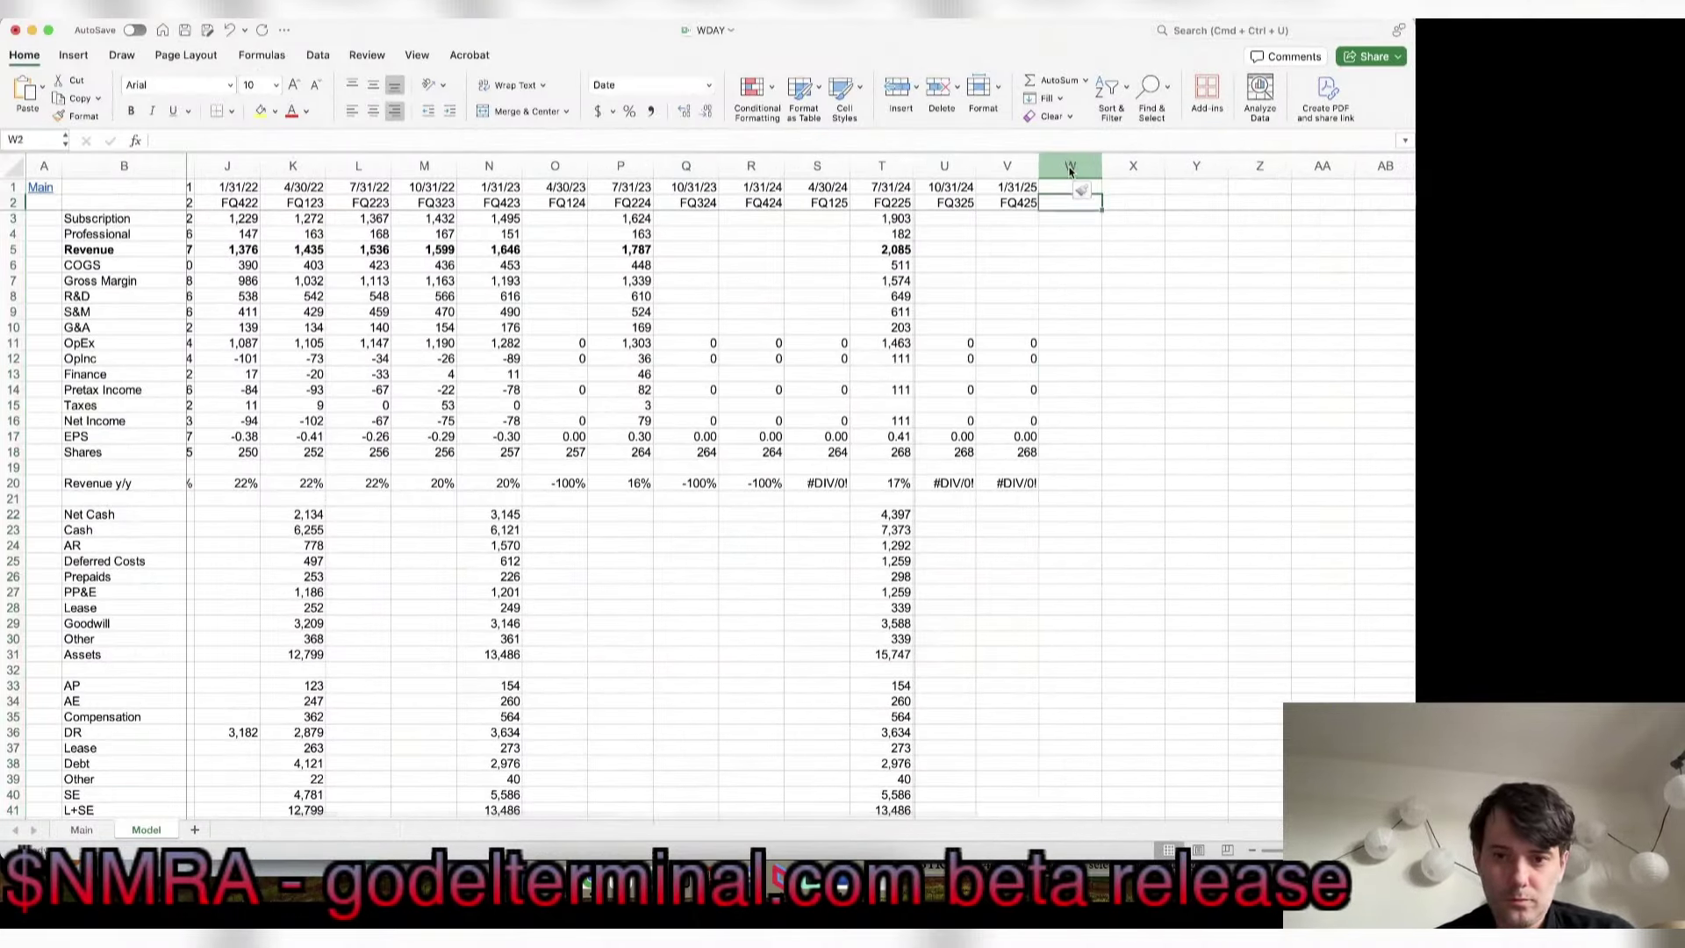
pyautogui.write('FQ126')
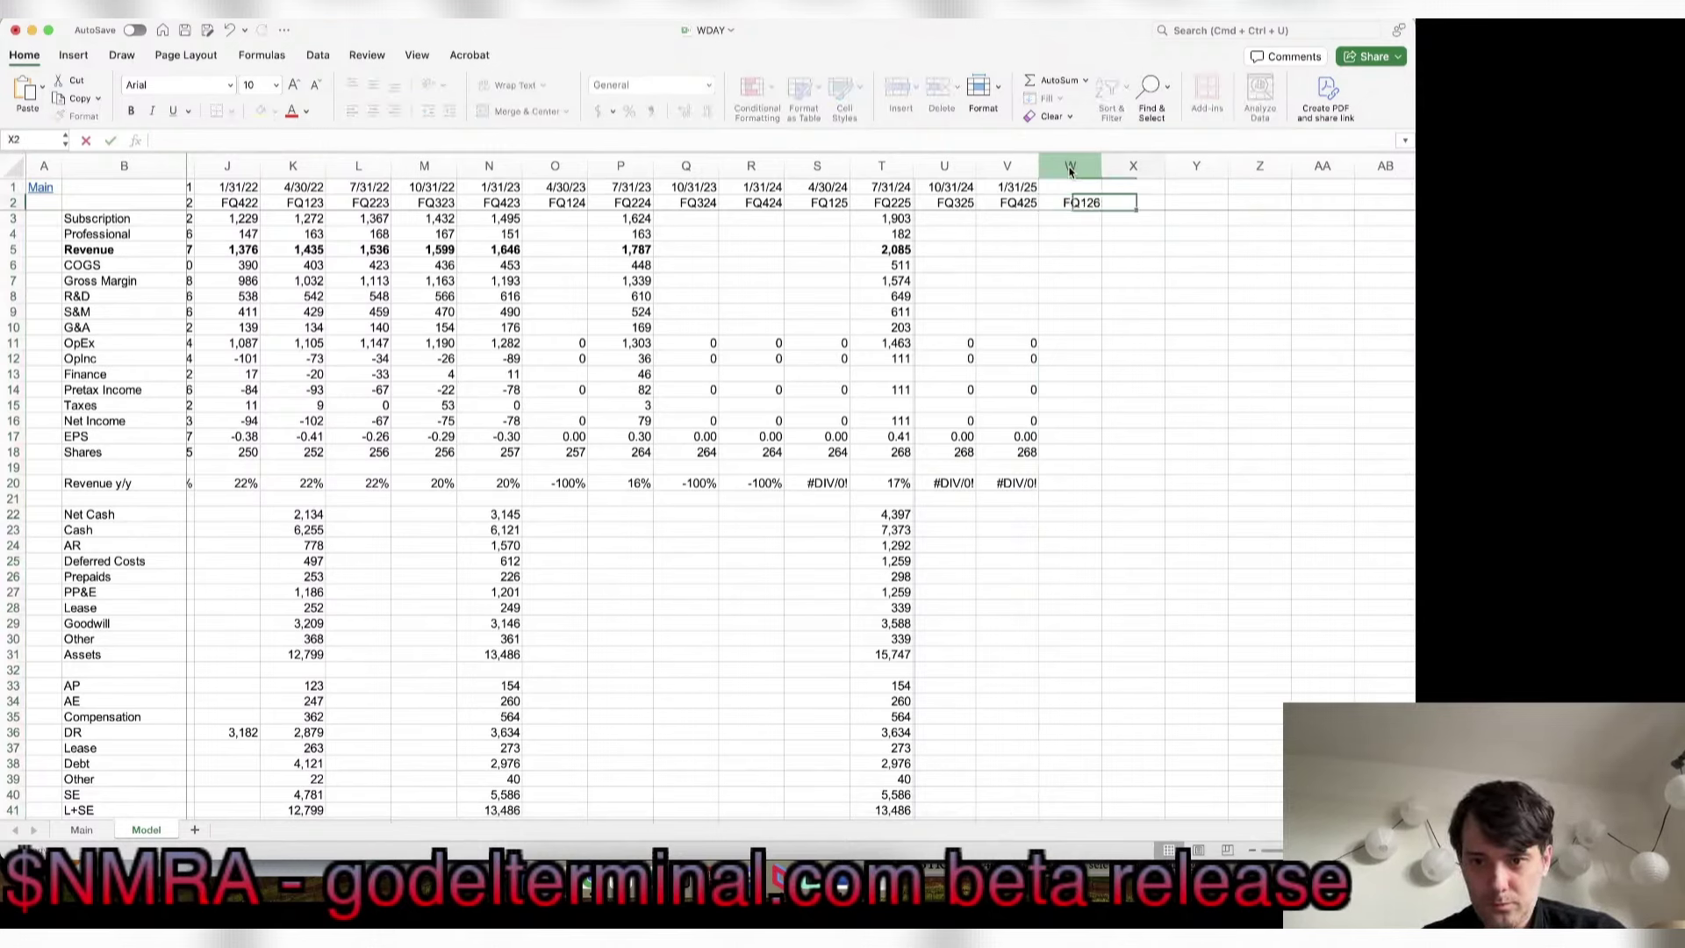
pyautogui.press('Escape')
pyautogui.press('Right')
pyautogui.write('F')
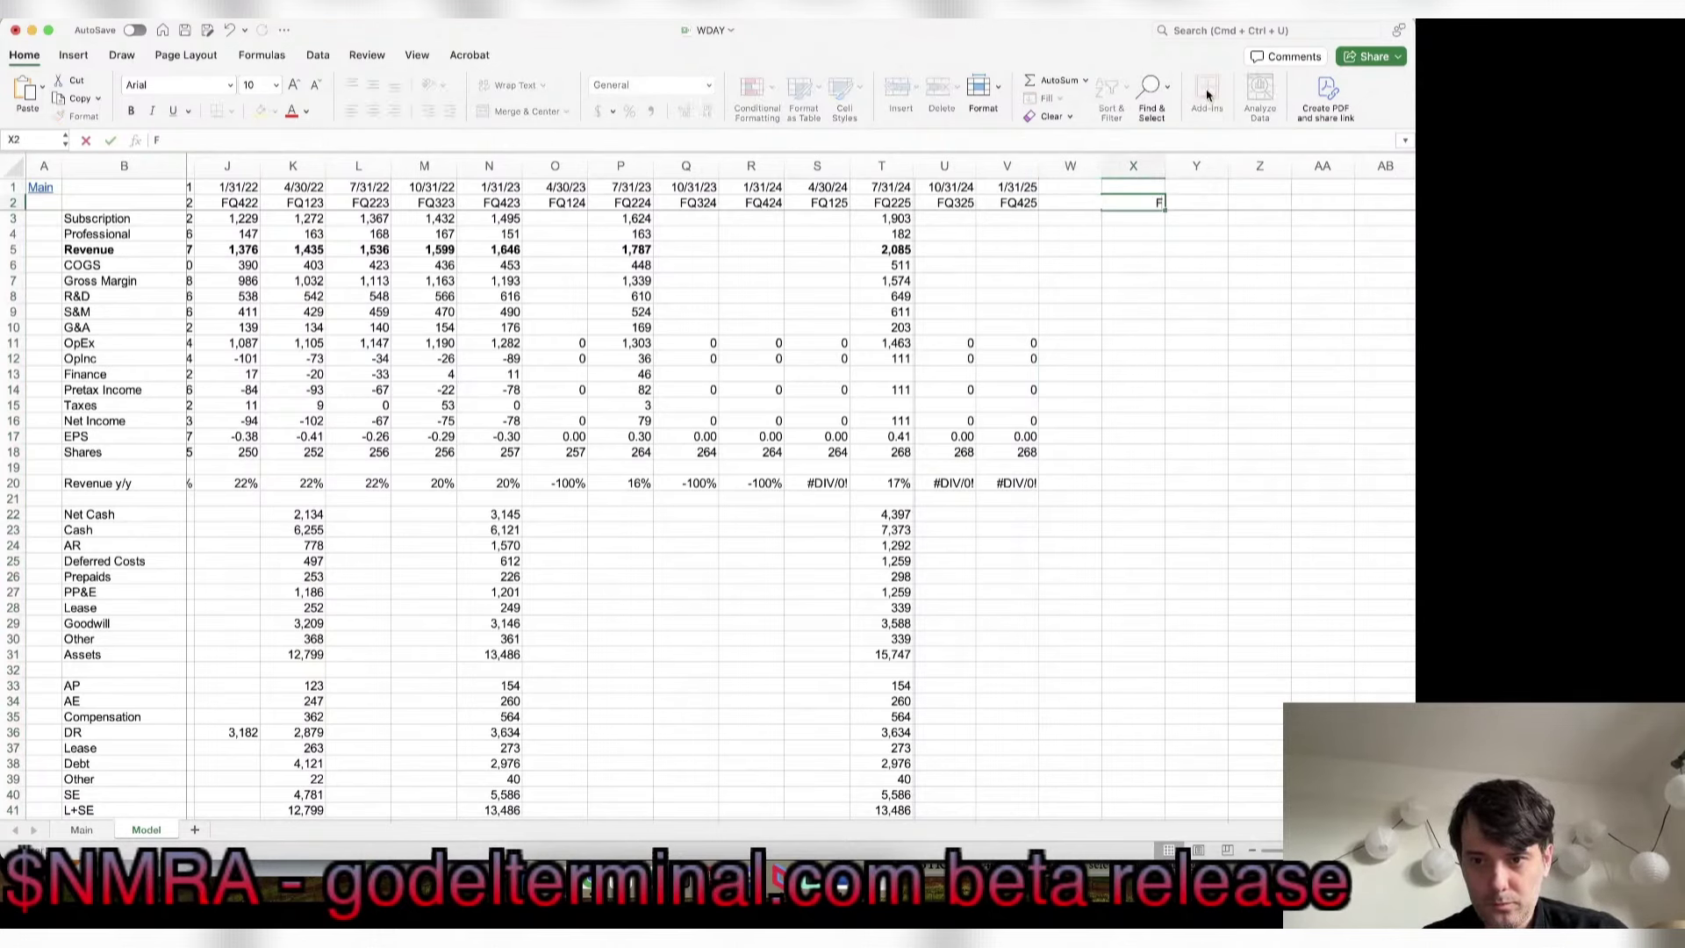
pyautogui.write('Q226')
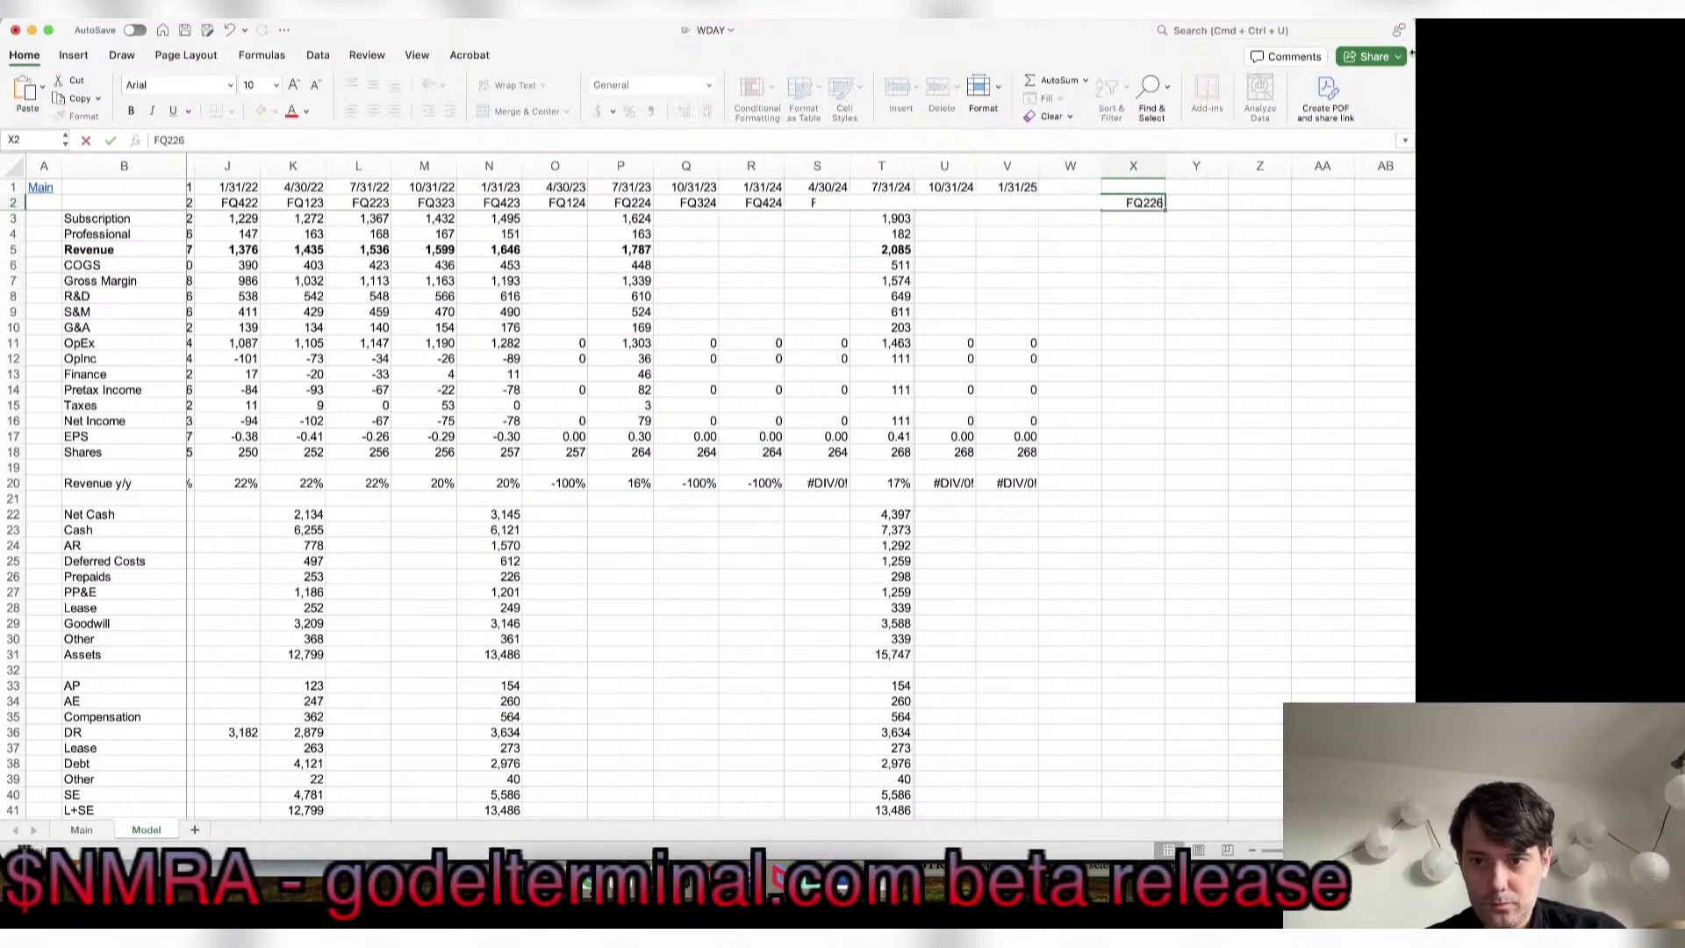
pyautogui.press('Escape')
pyautogui.press('Right')
pyautogui.write('FQ')
pyautogui.press('Escape')
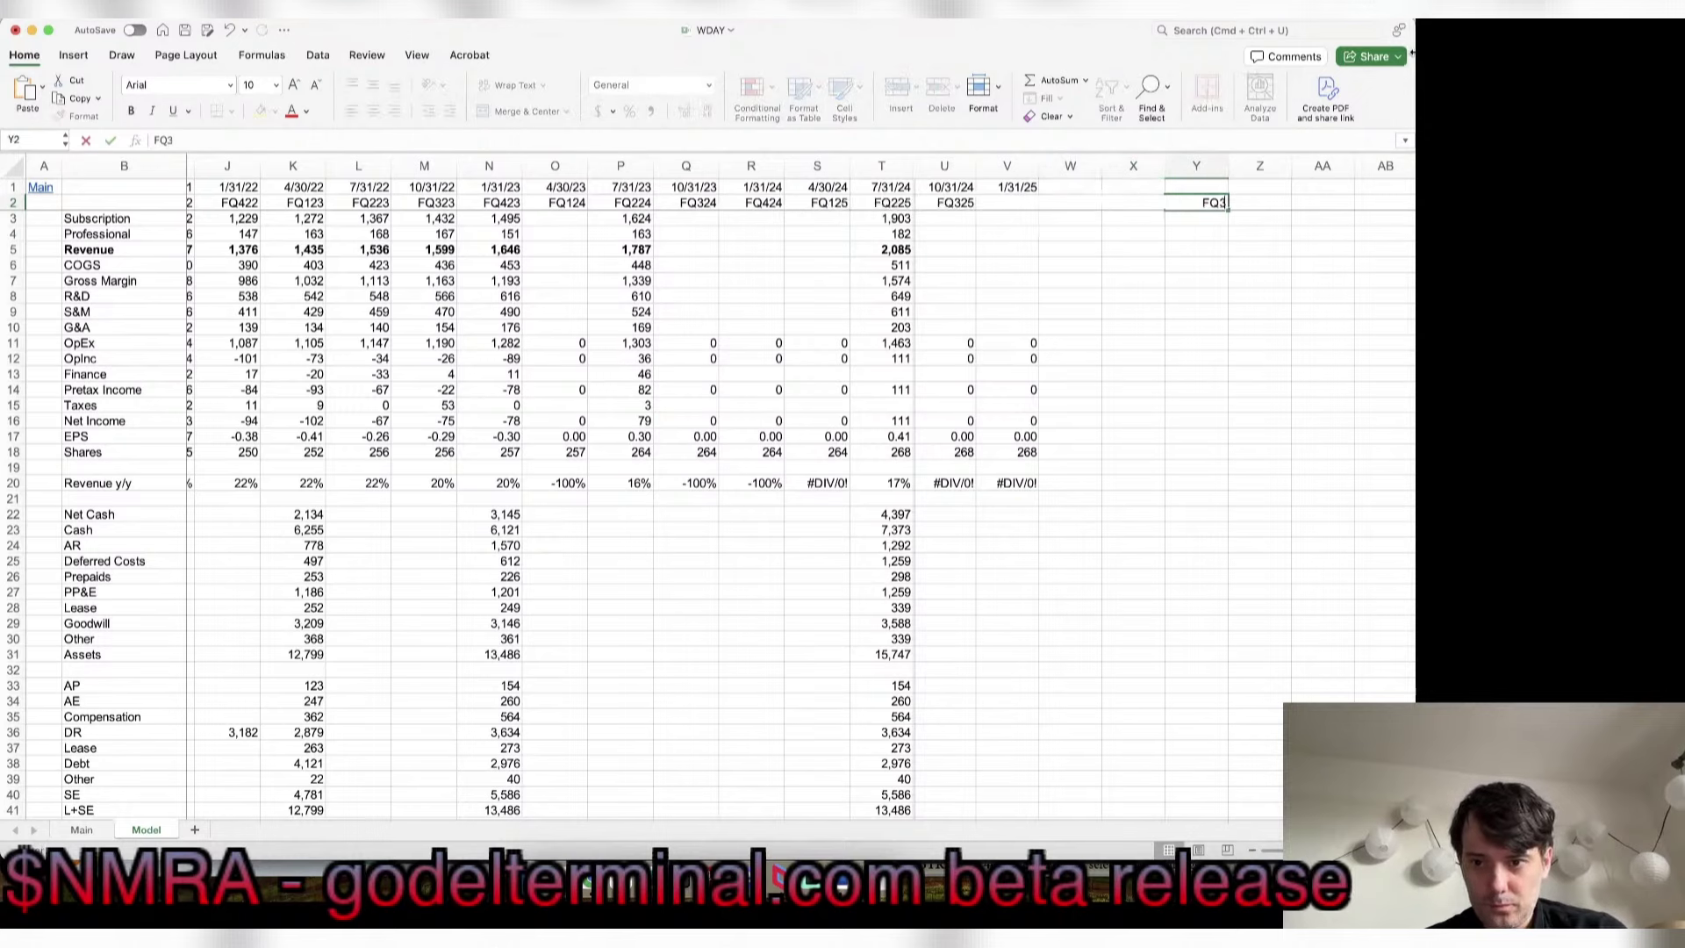
pyautogui.press('Left')
pyautogui.press('Left')
pyautogui.write('FQ126')
pyautogui.press('Right')
pyautogui.press('Right')
pyautogui.press('Right')
pyautogui.write('FQ426')
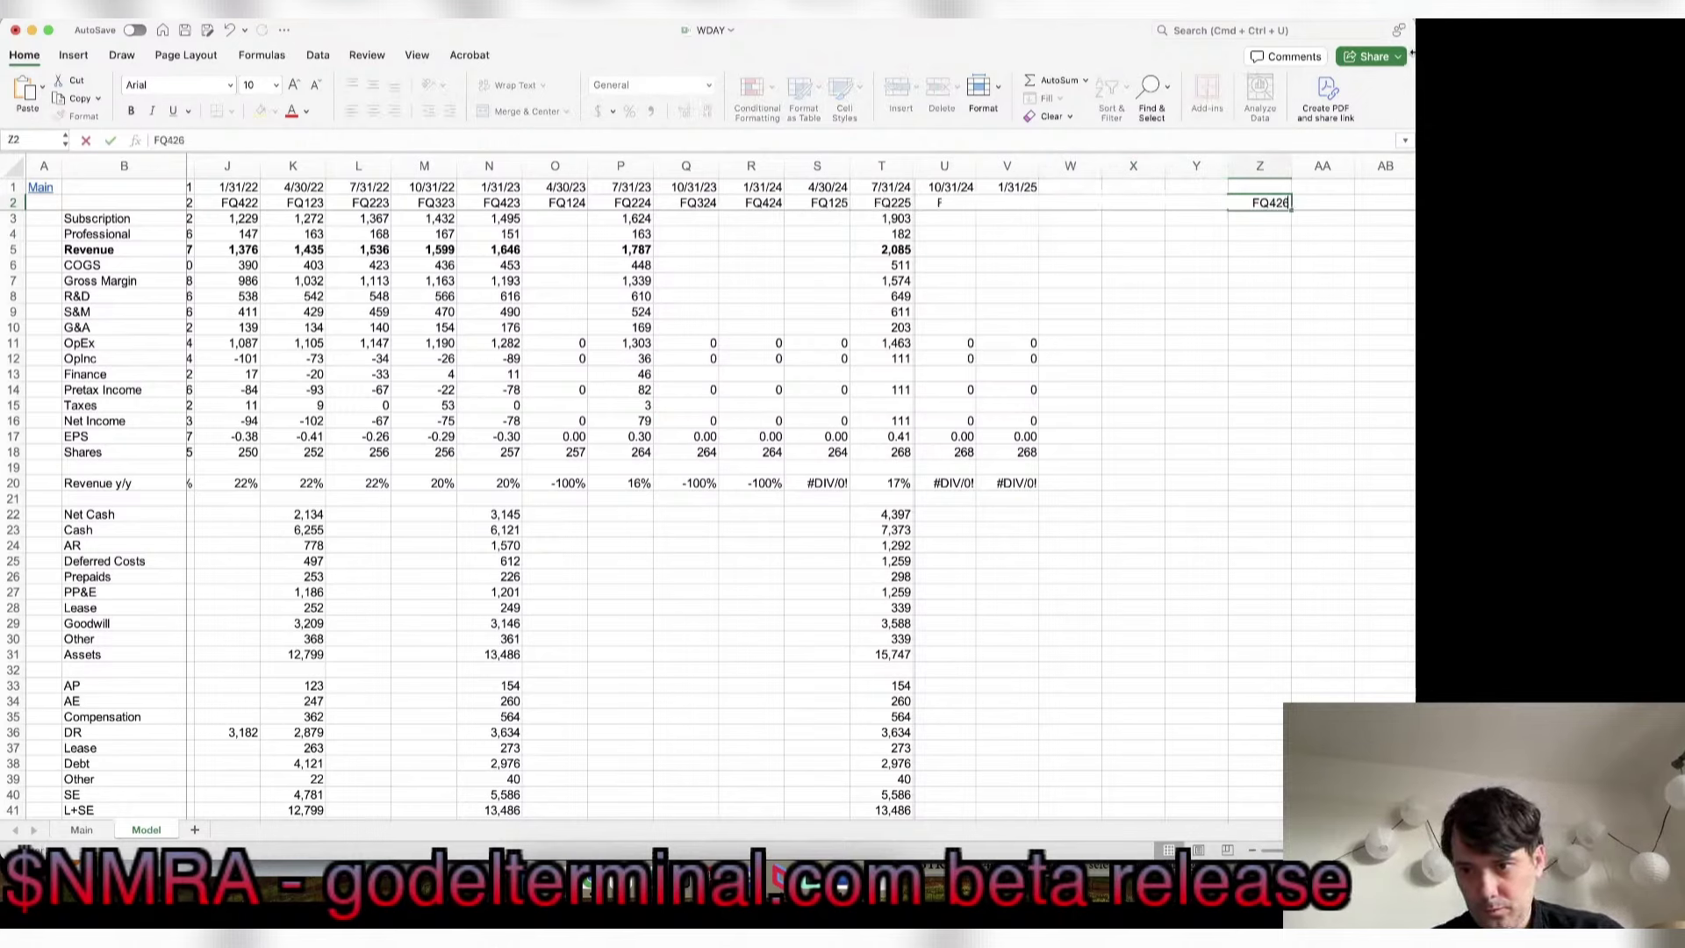
pyautogui.press('Return')
# Step: Switch to Godel Terminal and find the condensed consolidated statements of operations in Workday's earnings release
pyautogui.press('super+Tab')
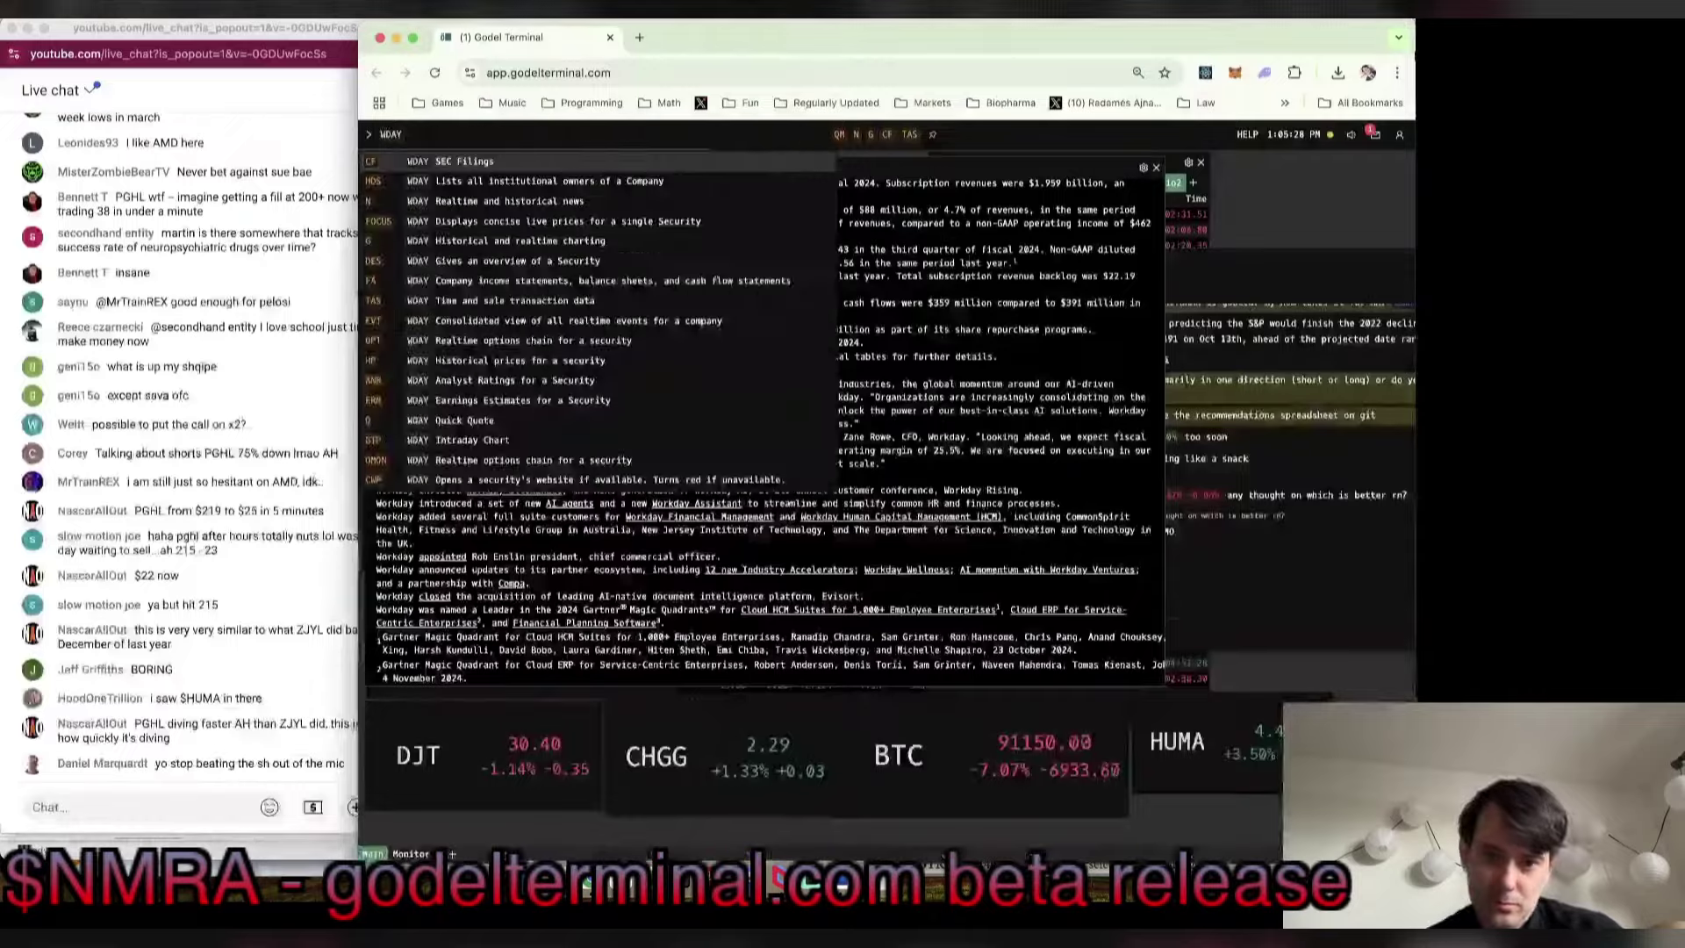
pyautogui.press('Escape')
pyautogui.scroll(-3, 1024, 399)
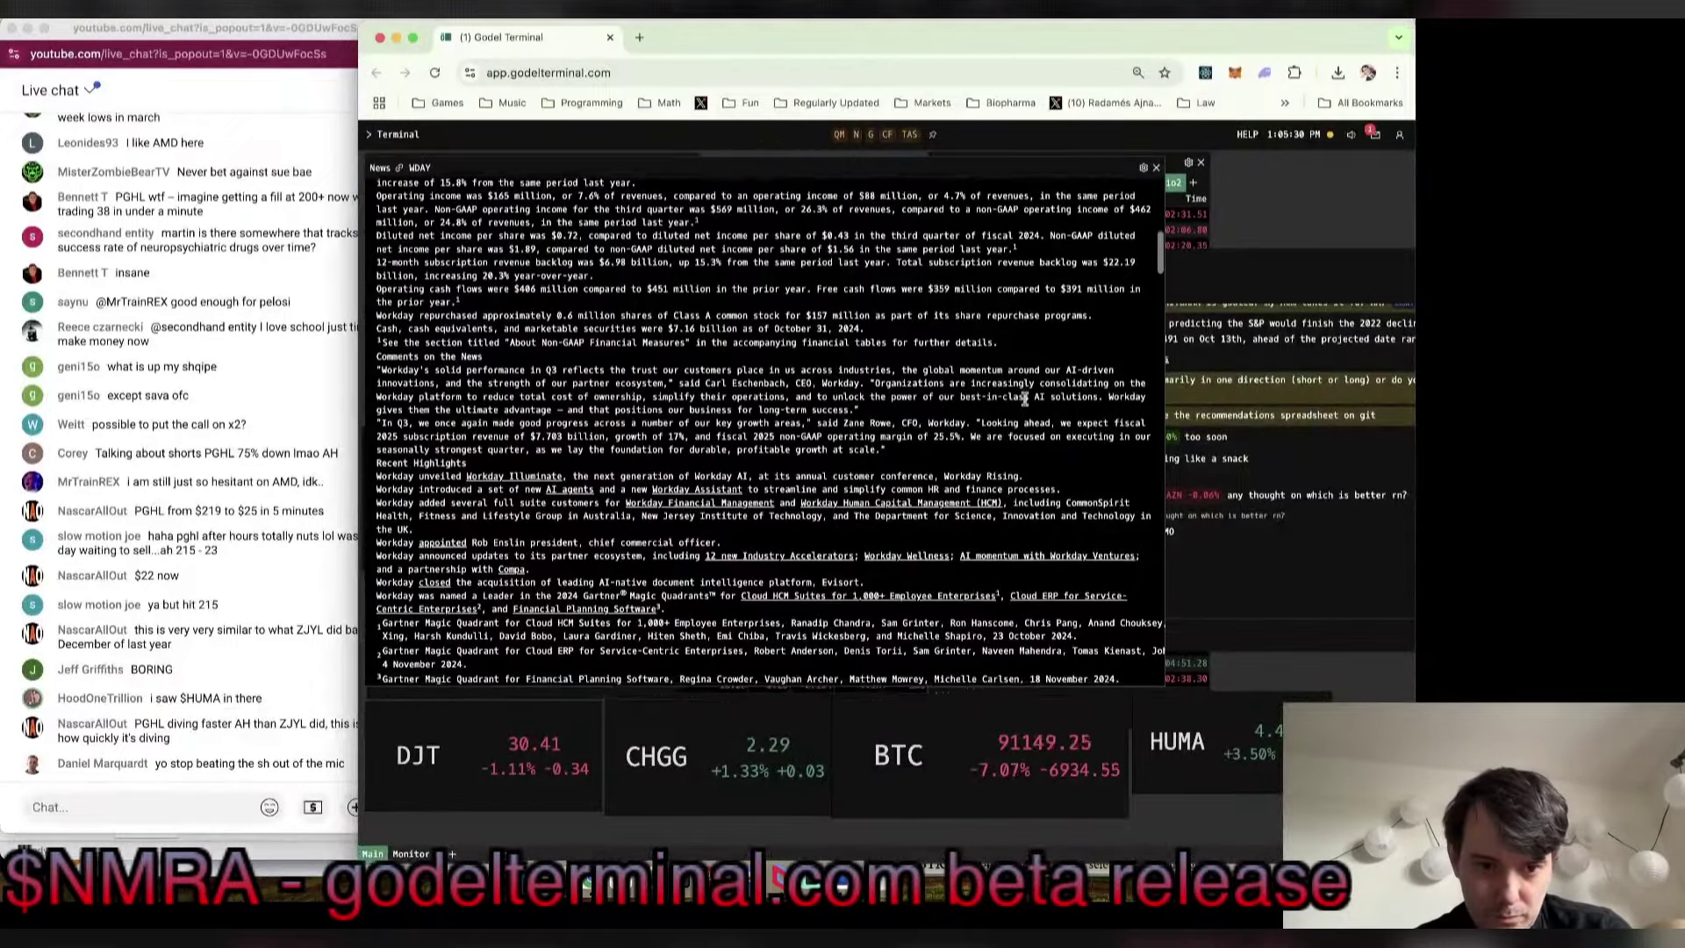
pyautogui.scroll(-20, 1024, 402)
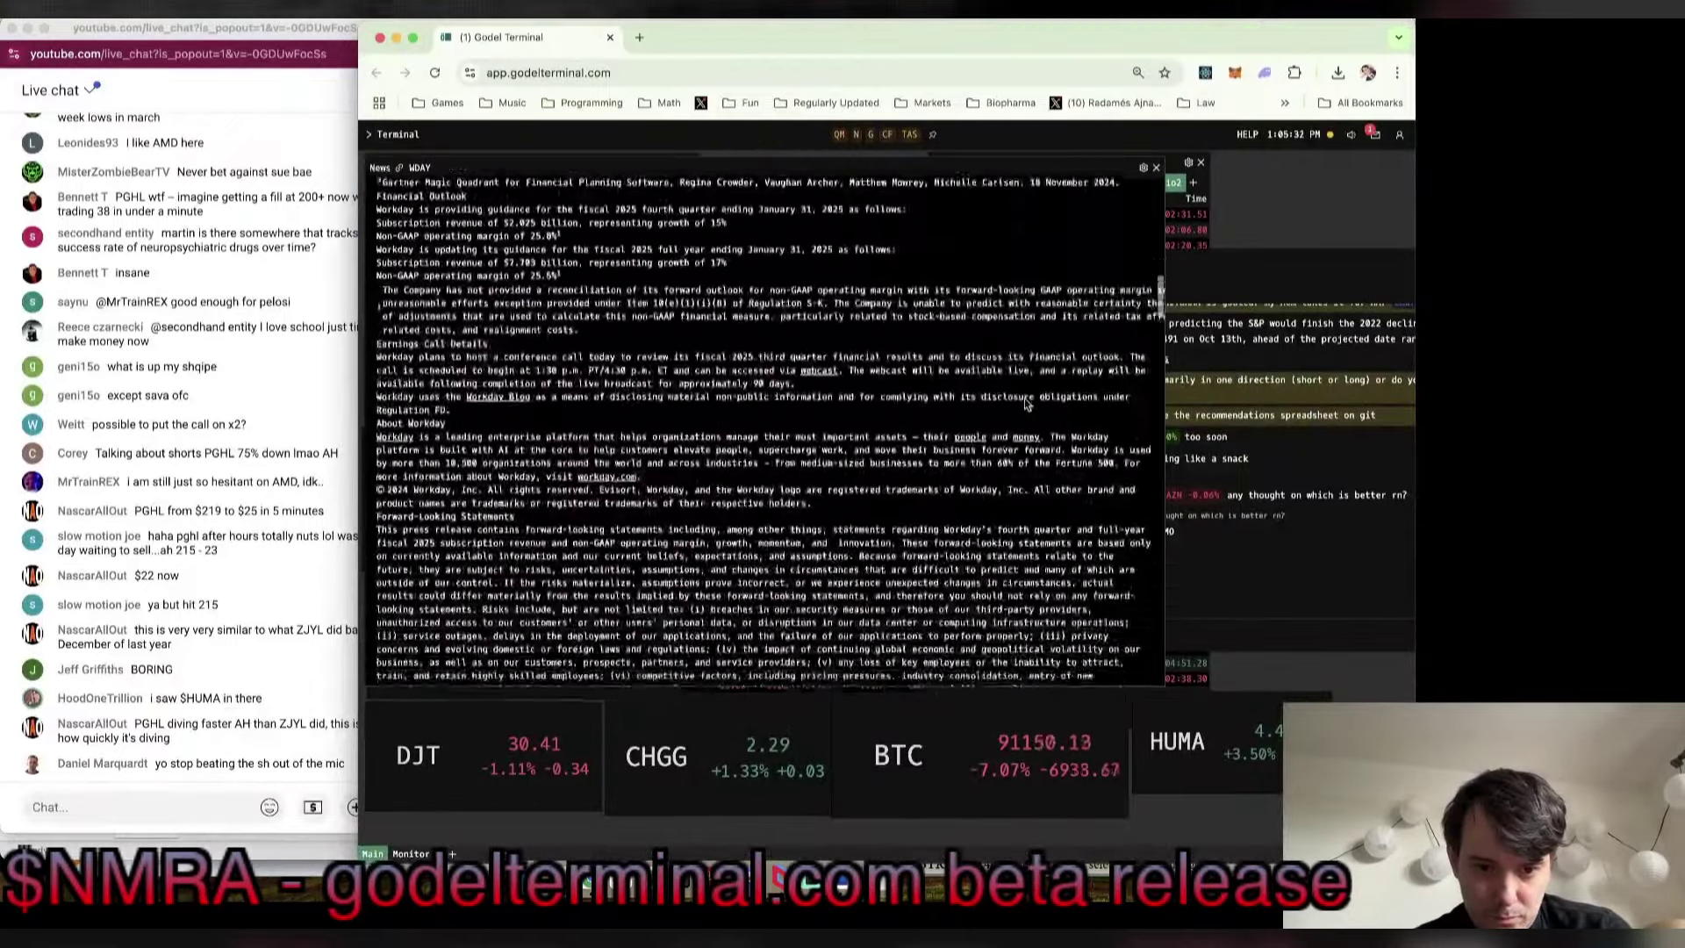
pyautogui.scroll(-15, 1024, 402)
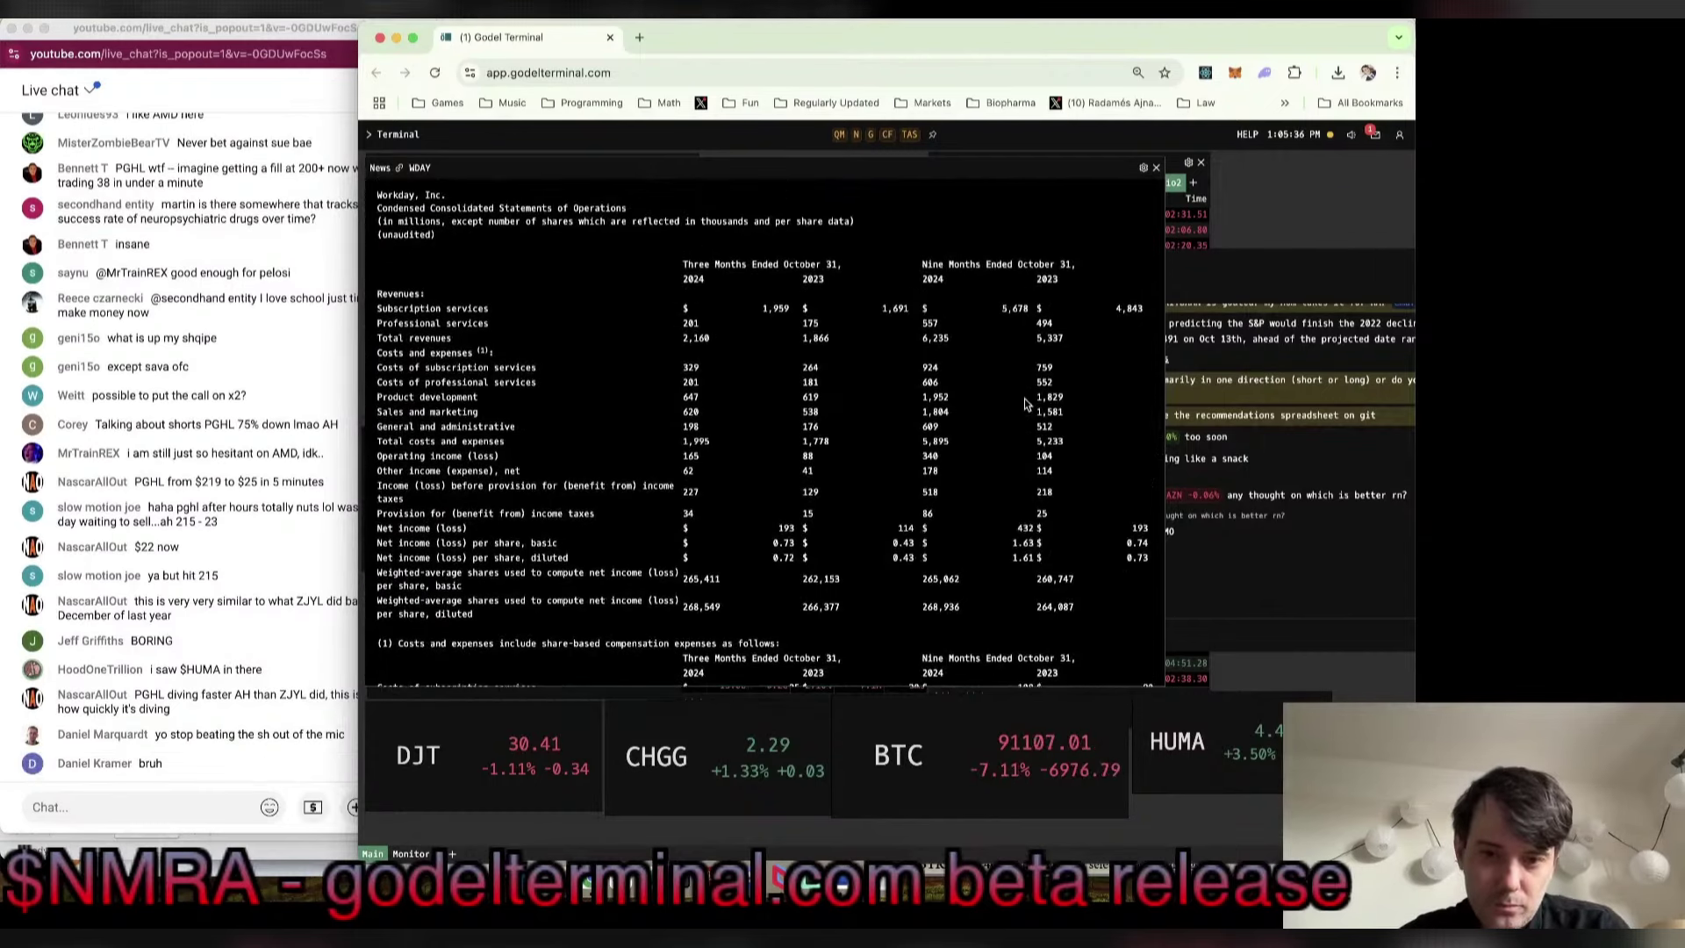
# Step: In the WDAY model's FQ325 column, enter 1959 for Subscription and 201 for Professional from the release, and fill in total Revenue
pyautogui.press('super+Tab')
pyautogui.press('Down')
pyautogui.press('super+Tab')
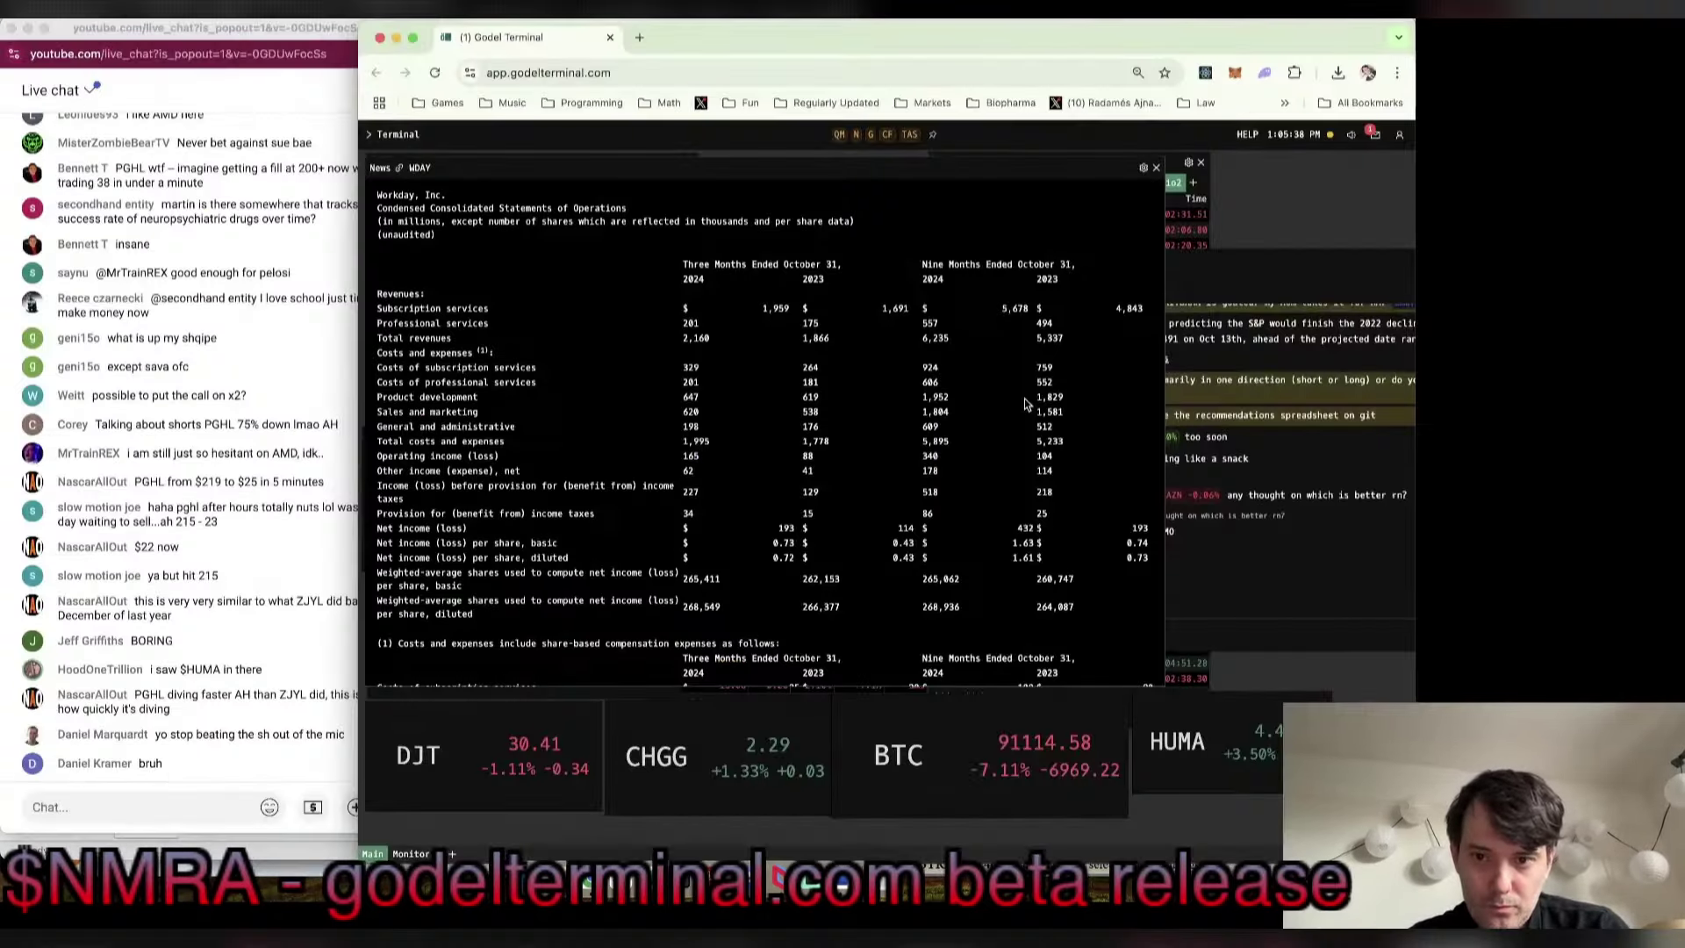
pyautogui.press('super+Tab')
pyautogui.press('Left')
pyautogui.press('Left')
pyautogui.press('Up')
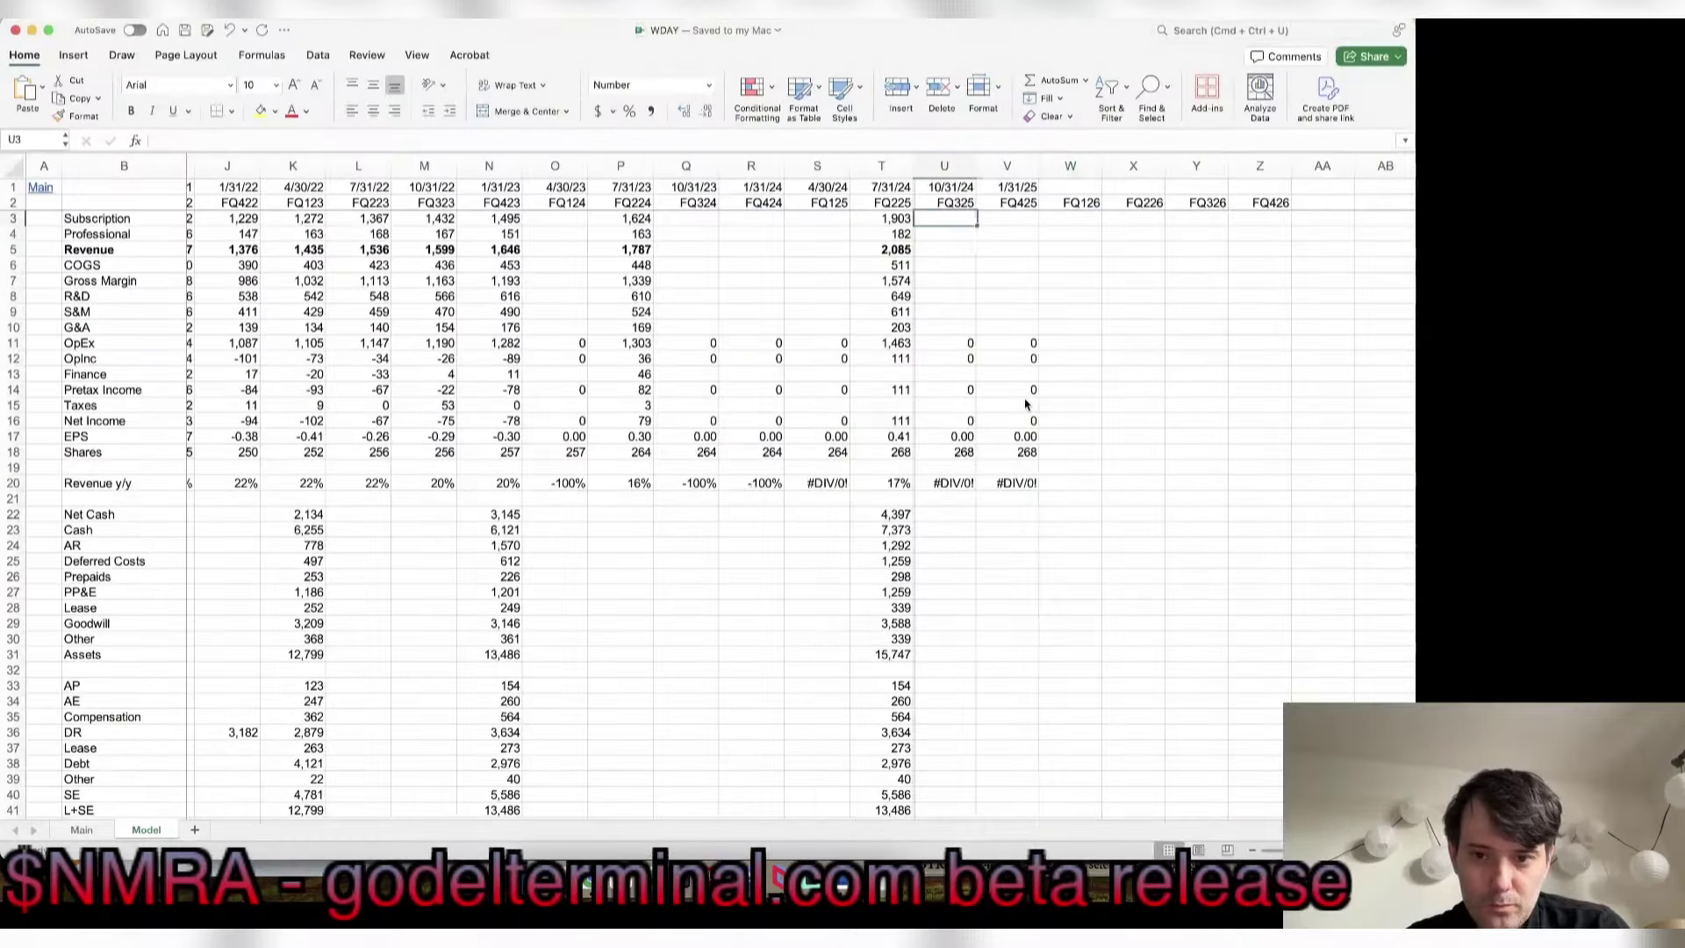
pyautogui.write('1959')
pyautogui.press('Return')
pyautogui.press('super+Tab')
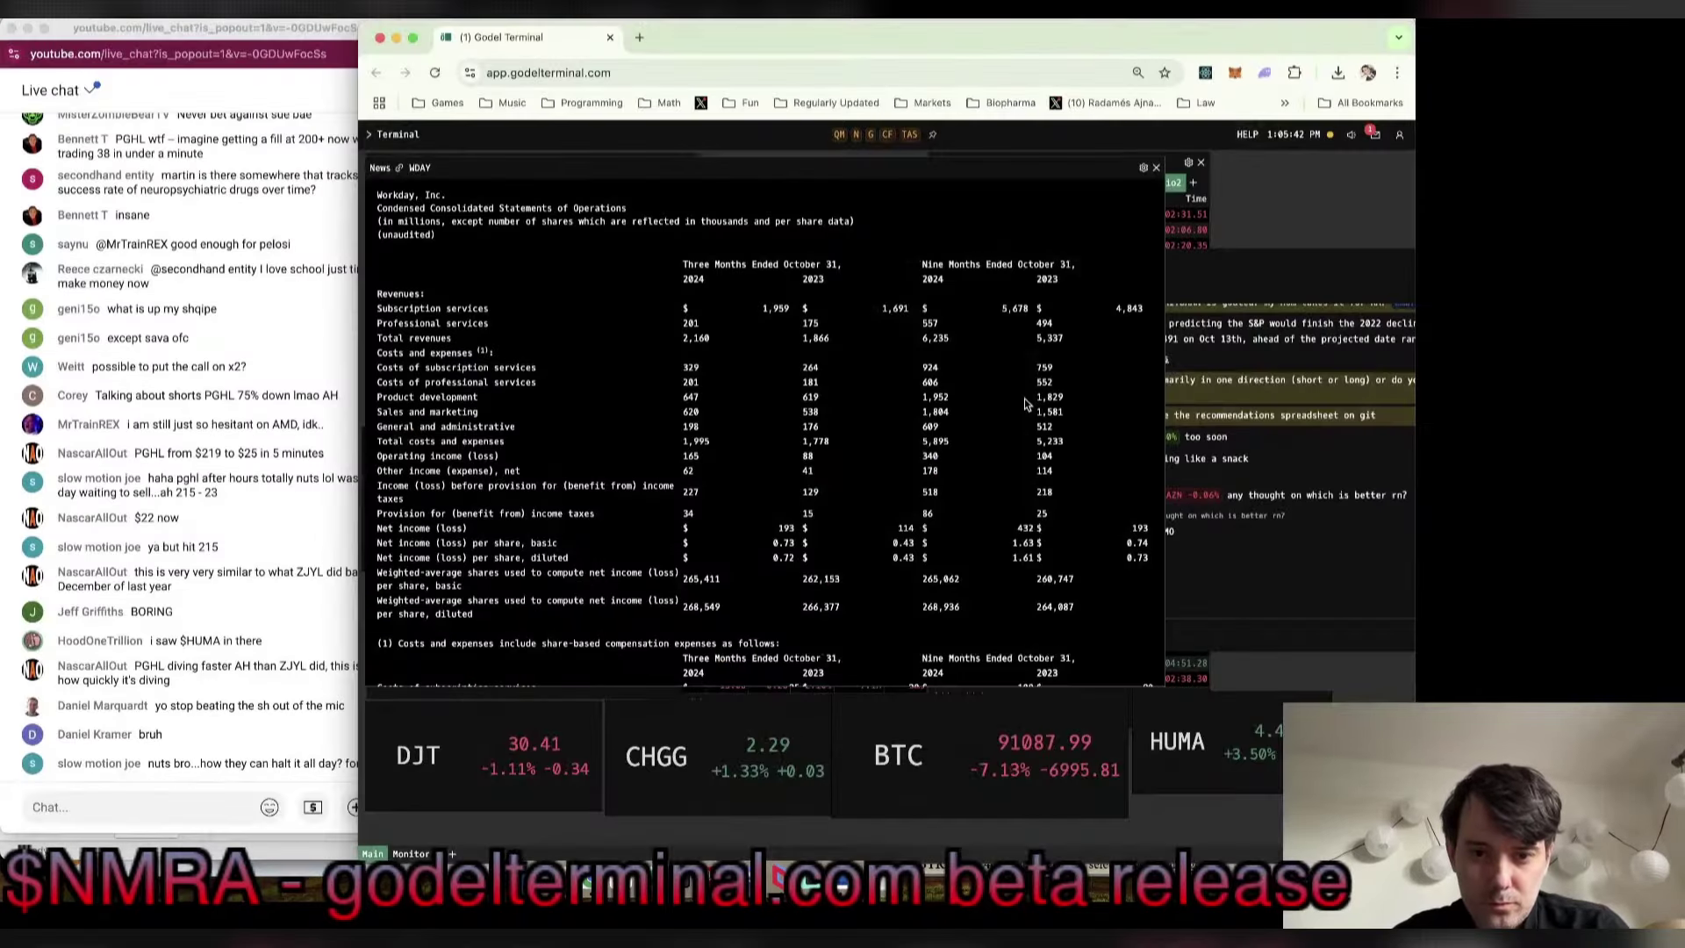
pyautogui.press('super+Tab')
pyautogui.write('201')
pyautogui.press('Return')
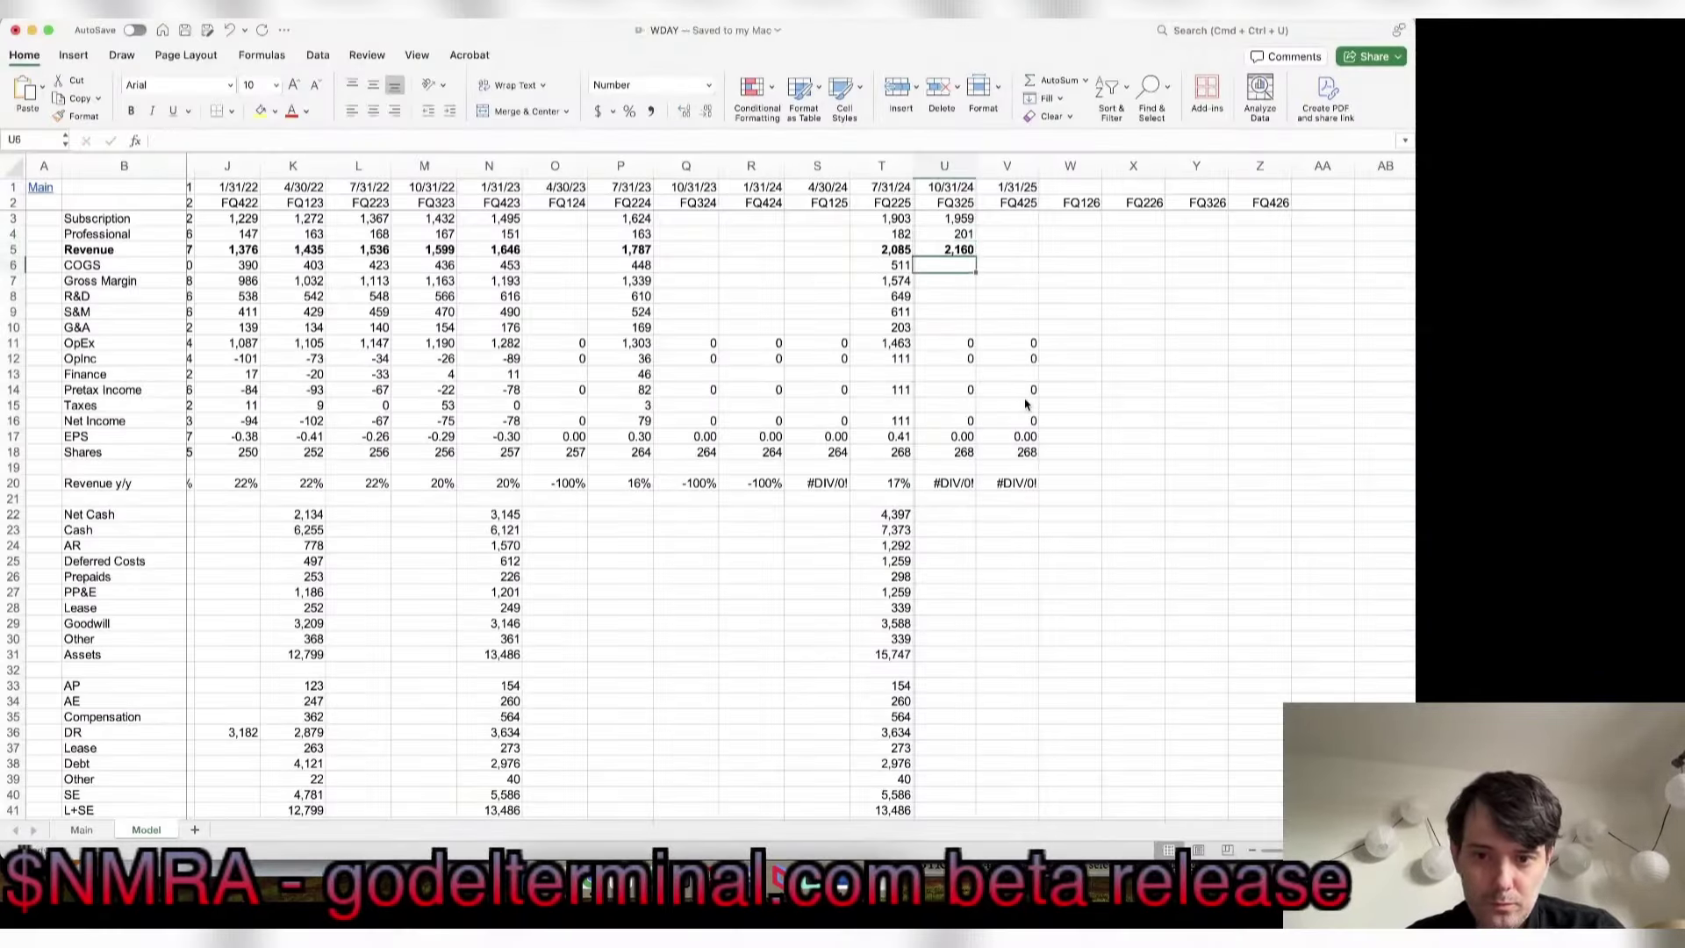
# Step: Enter the FQ325 COGS as =329+201 from the two cost-of-services lines and fill in the Gross Margin
pyautogui.press('super+Tab')
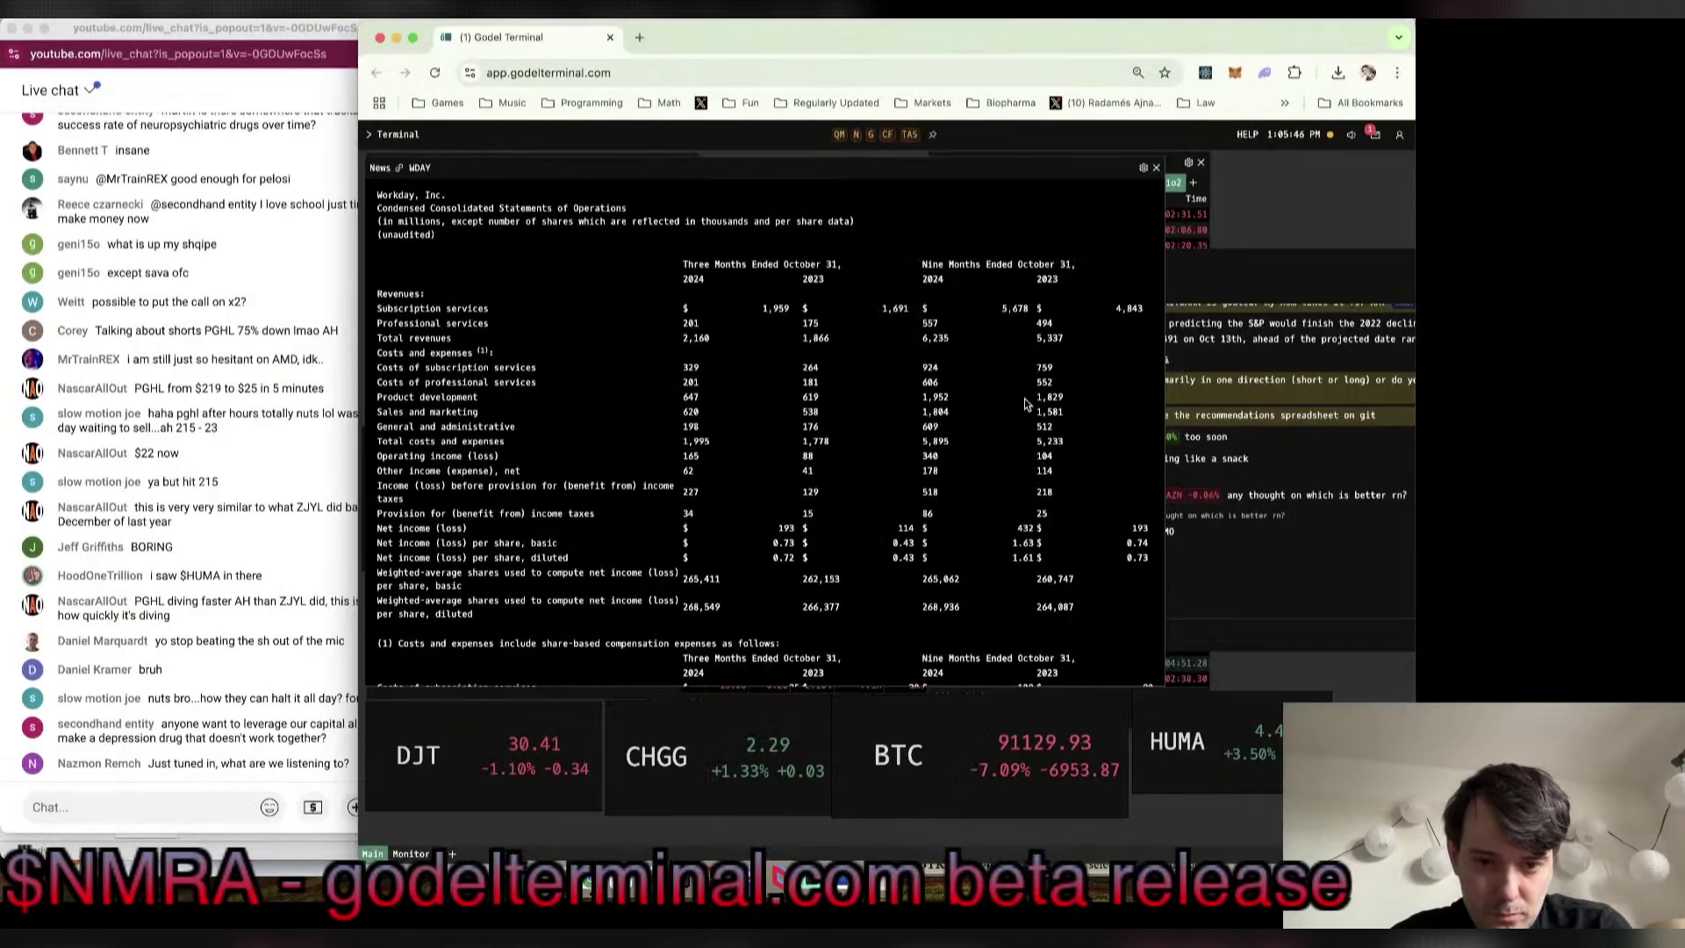
pyautogui.press('super+Tab')
pyautogui.write('=32')
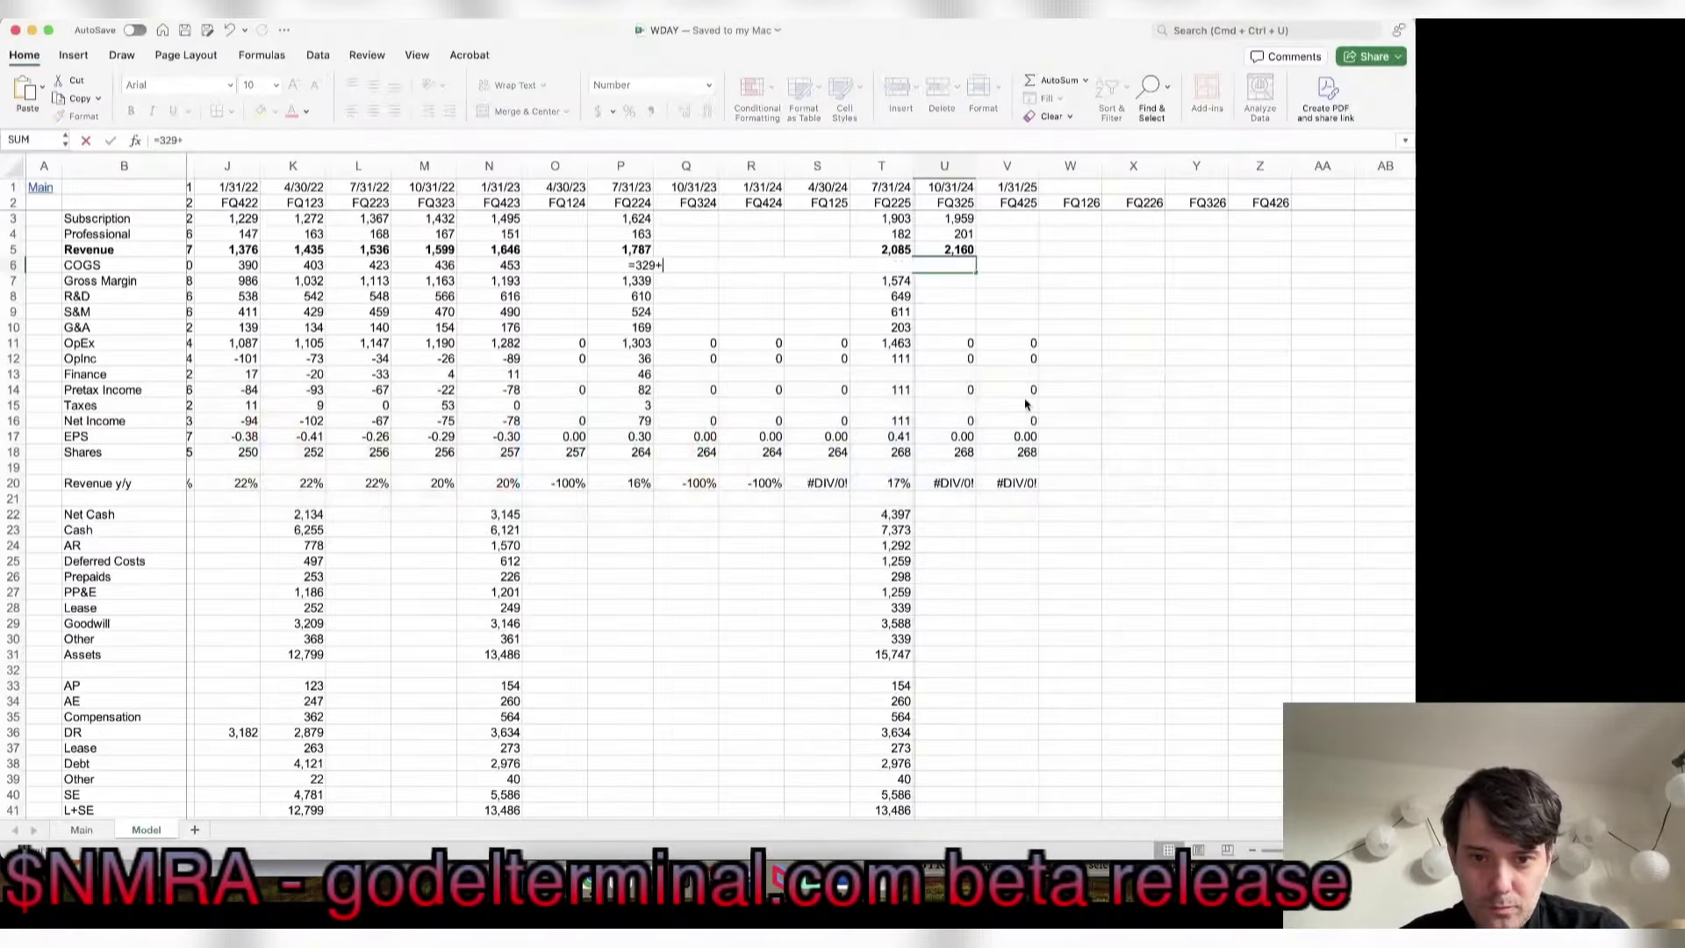
pyautogui.press('super+Tab')
pyautogui.press('super+Tab')
pyautogui.write('+201')
pyautogui.press('Return')
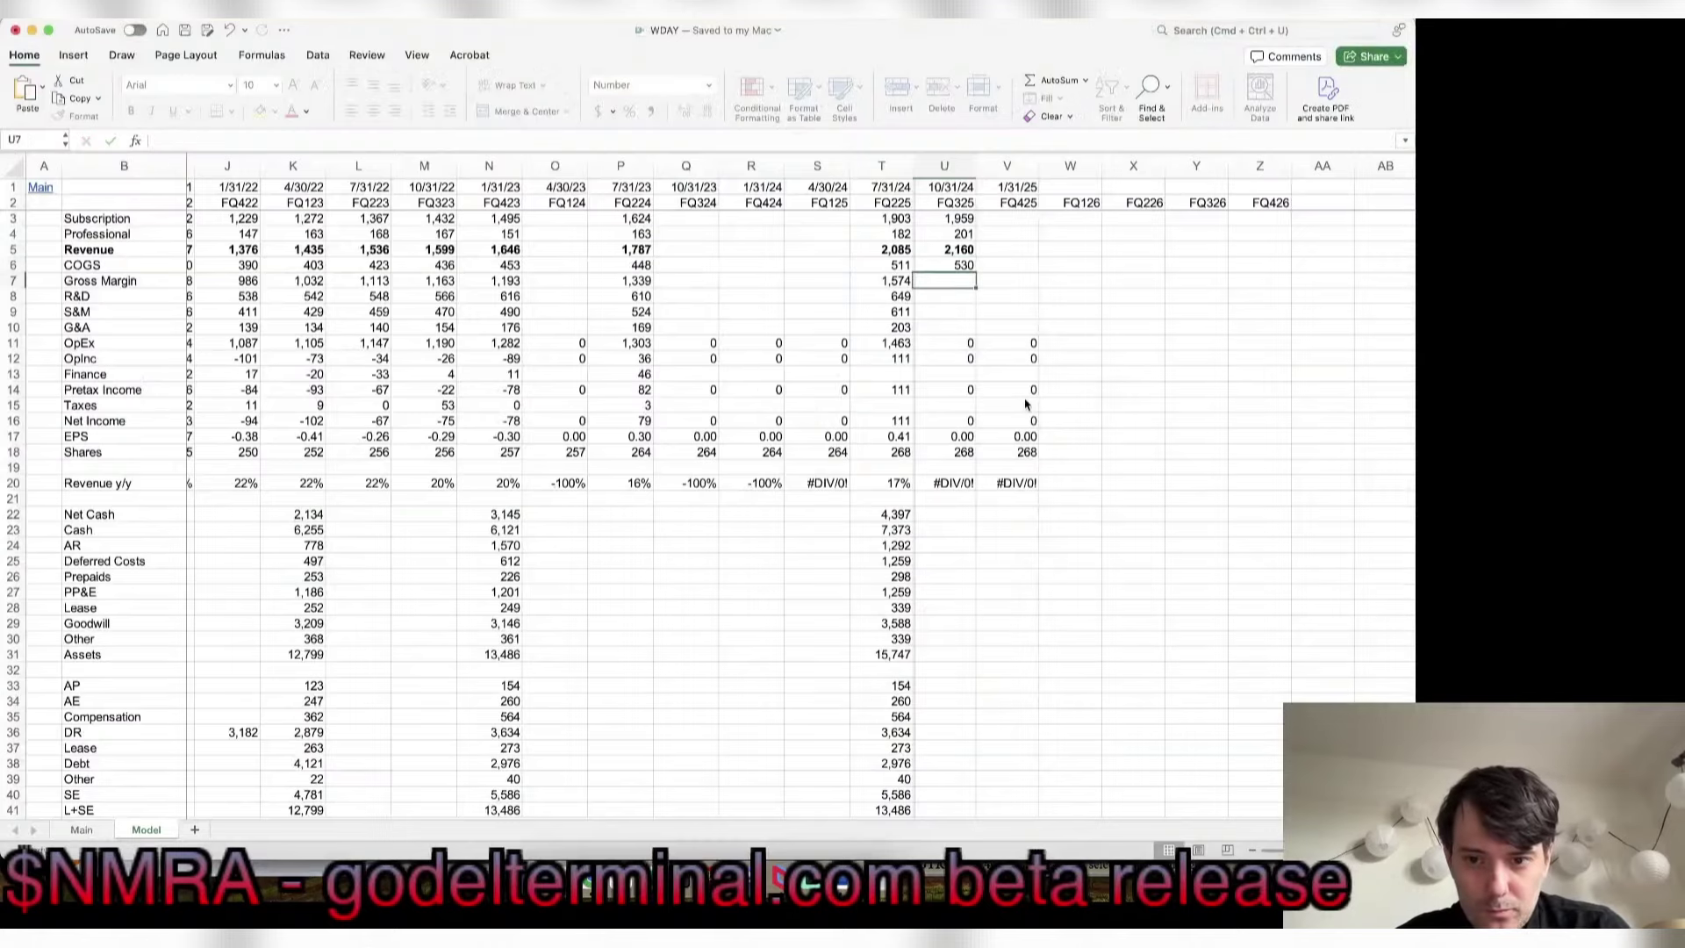
pyautogui.press('Return')
# Step: Enter the FQ325 operating expenses from the release: R&D 647, S&M 620 and G&A 198
pyautogui.press('super+Tab')
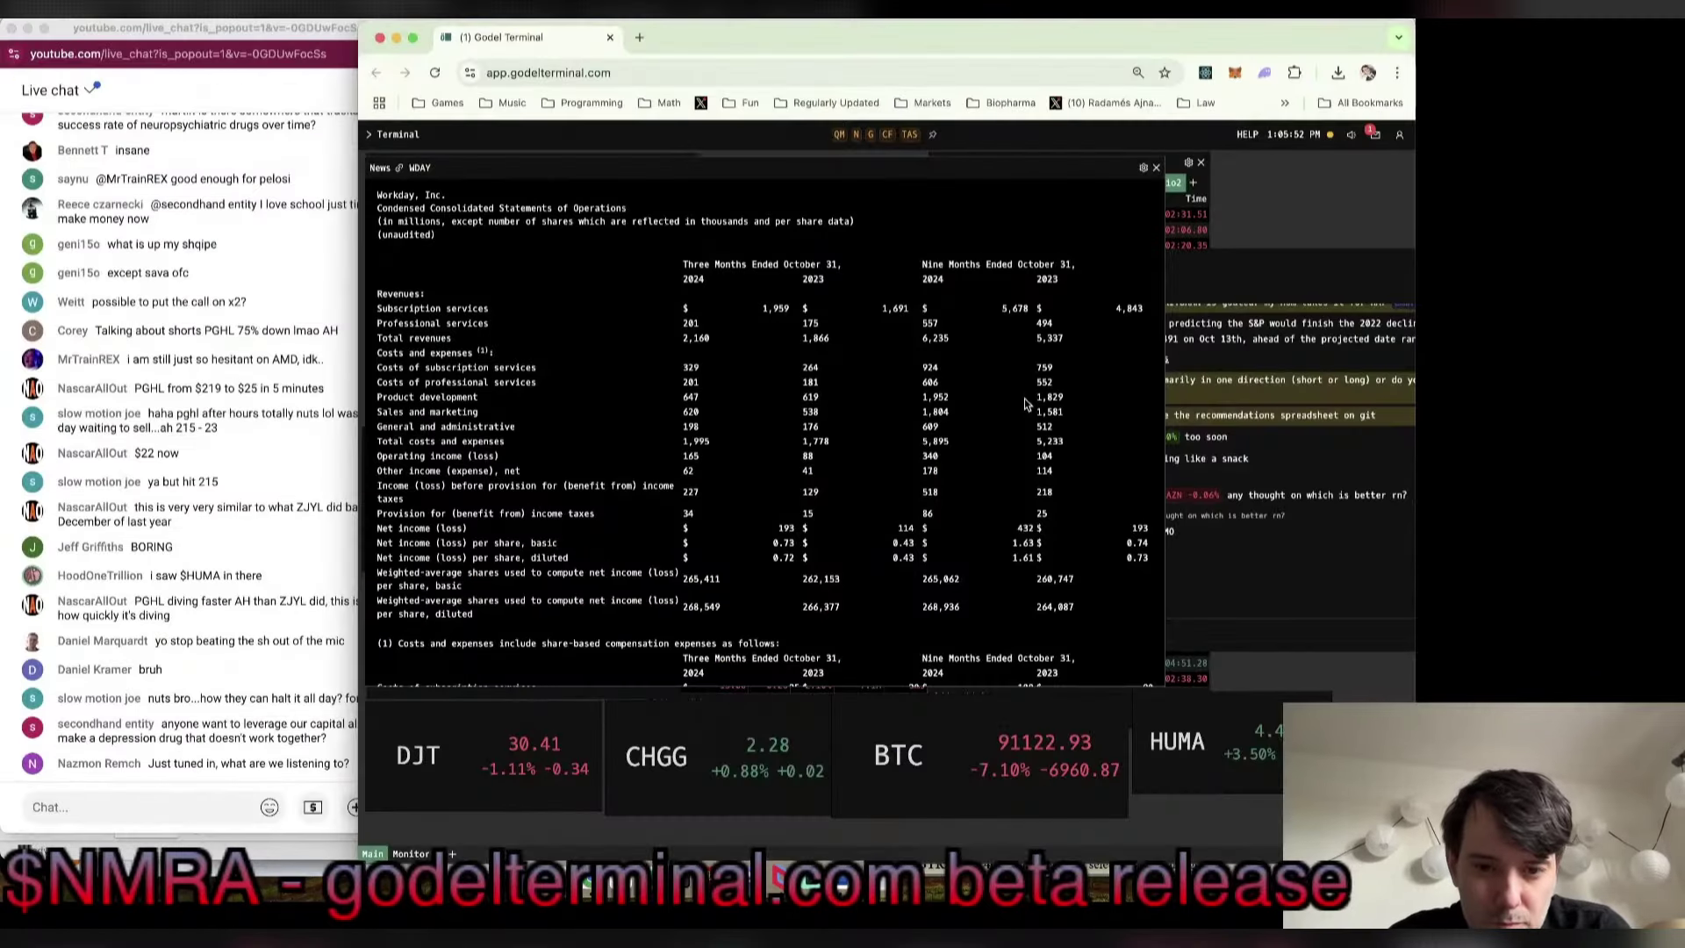
pyautogui.press('super+Tab')
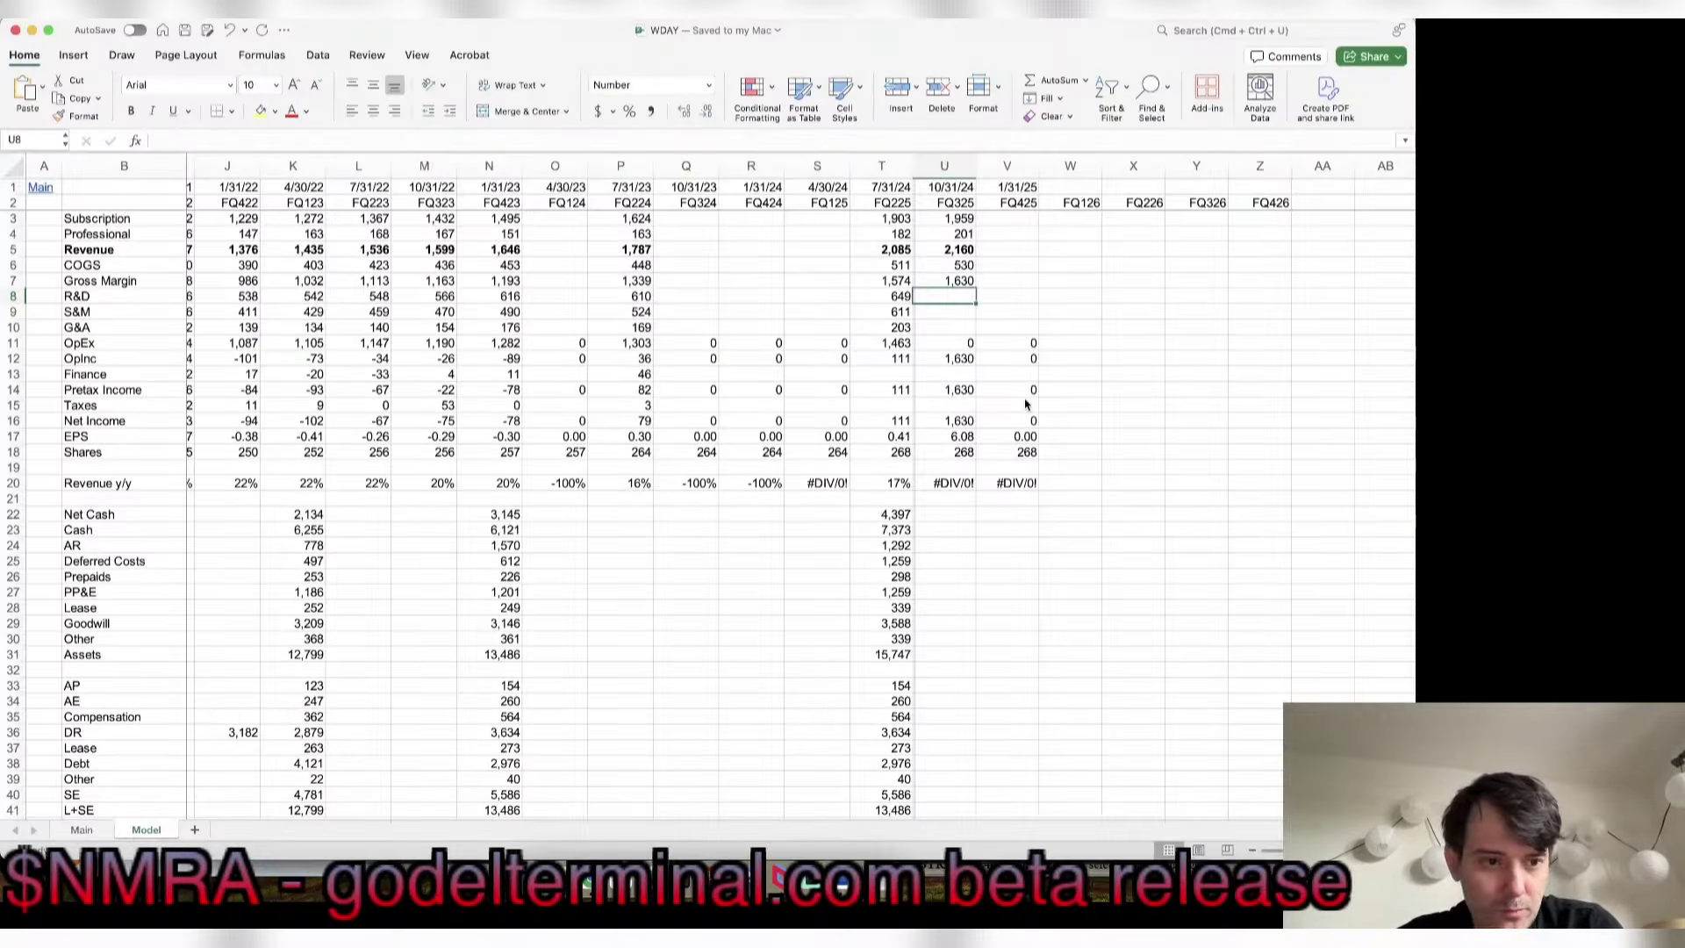
pyautogui.write('647')
pyautogui.press('Return')
pyautogui.press('super+Tab')
pyautogui.press('super+Tab')
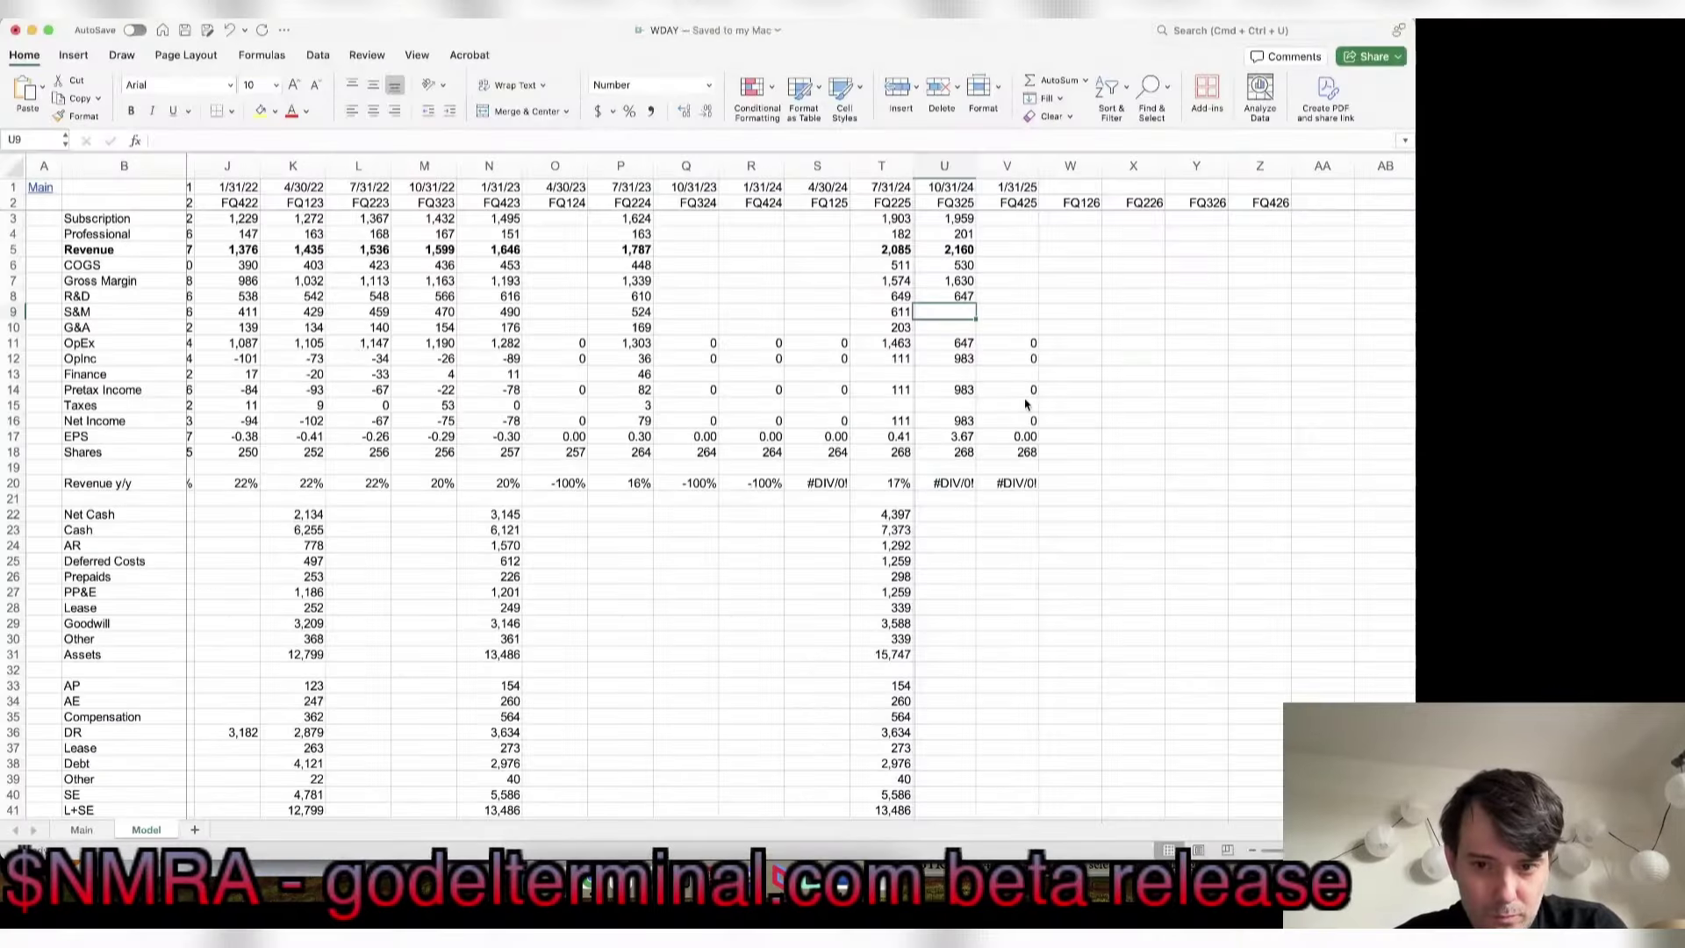
pyautogui.write('620')
pyautogui.press('Return')
pyautogui.press('super+Tab')
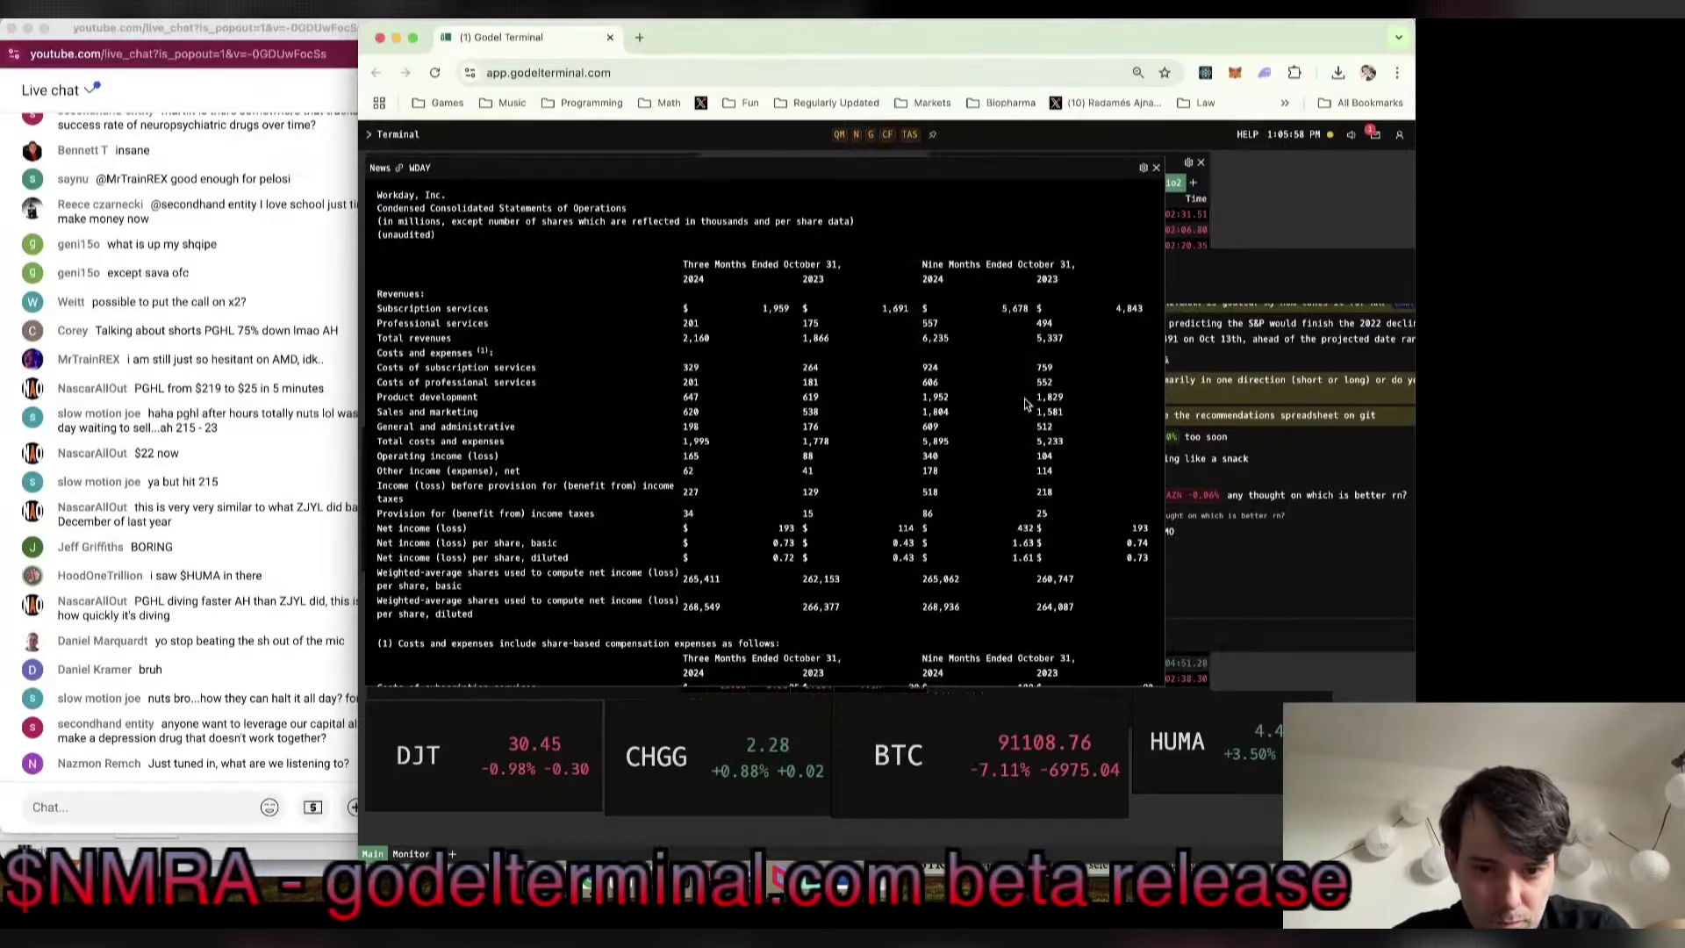
pyautogui.press('super+Tab')
pyautogui.write('198')
pyautogui.press('Return')
# Step: Enter 62 for Finance and 34 for Taxes in the FQ325 column
pyautogui.press('super+Tab')
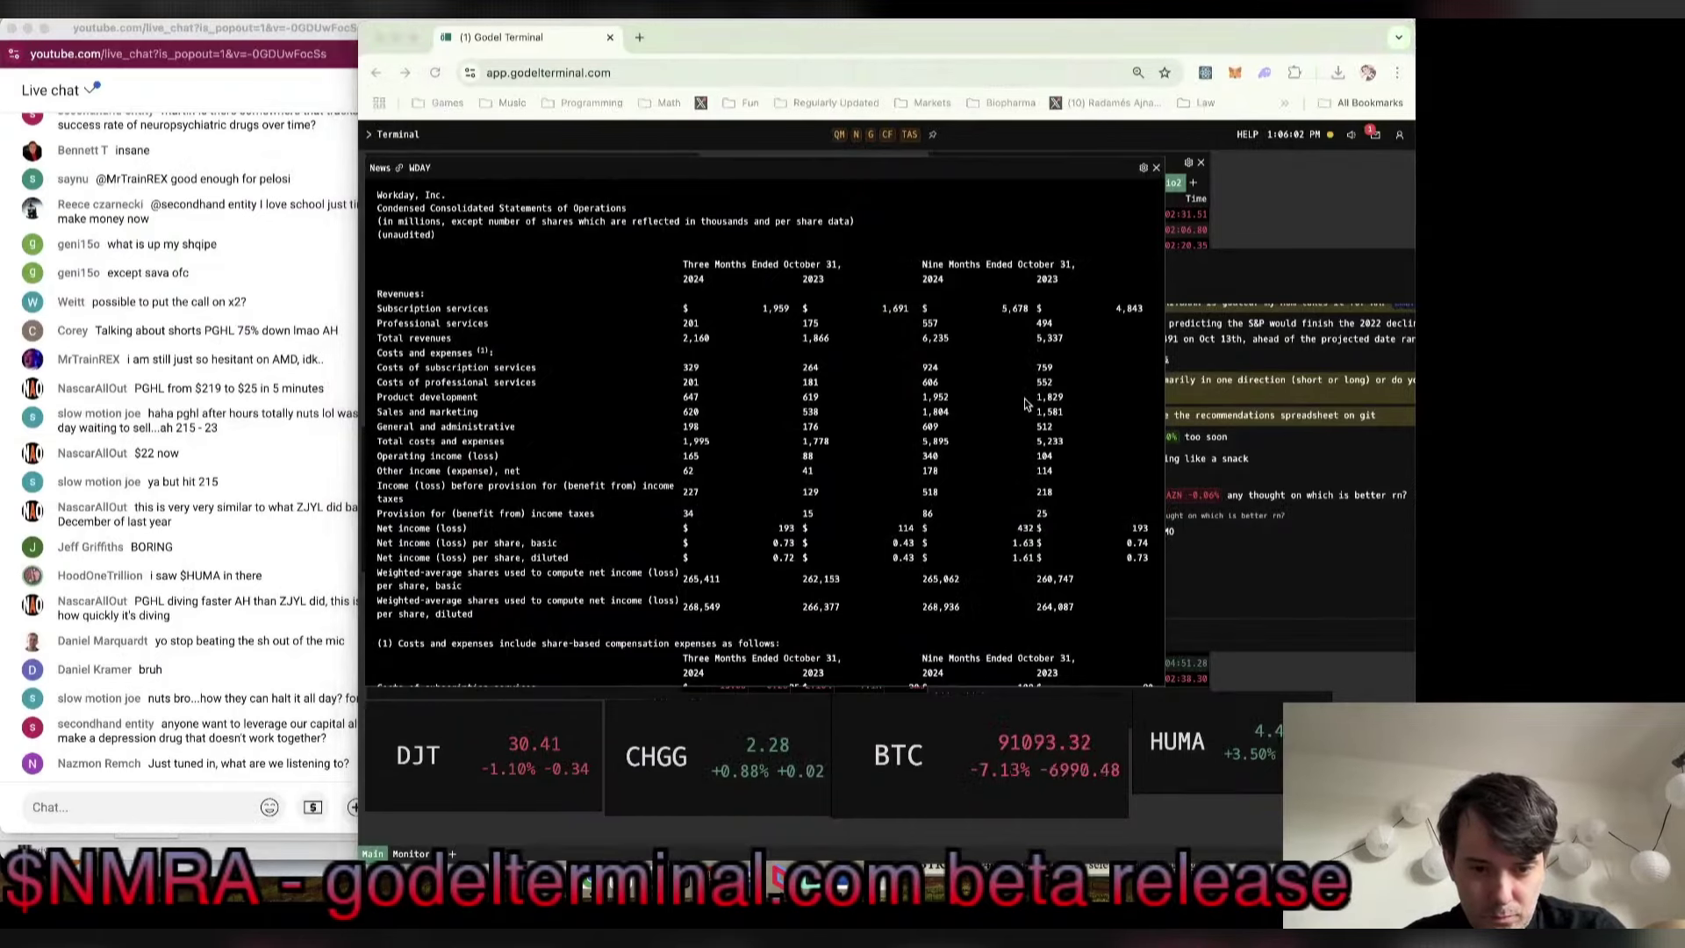
pyautogui.press('super+Tab')
pyautogui.press('Return')
pyautogui.press('Return')
pyautogui.press('super+Tab')
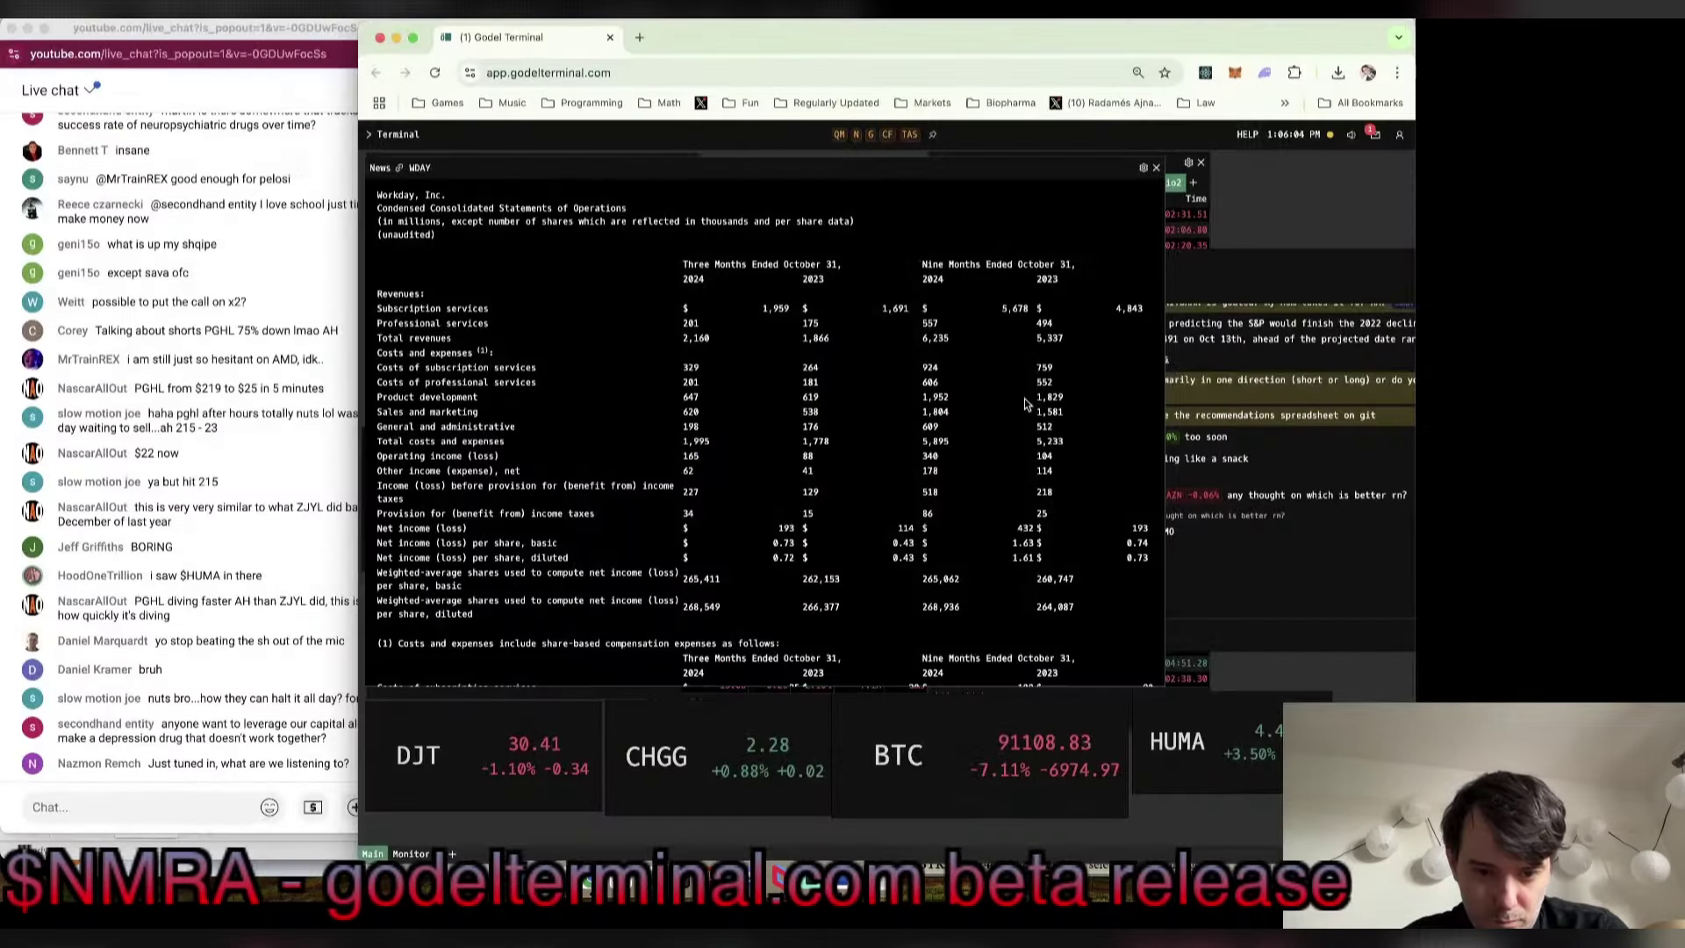
pyautogui.press('super+Tab')
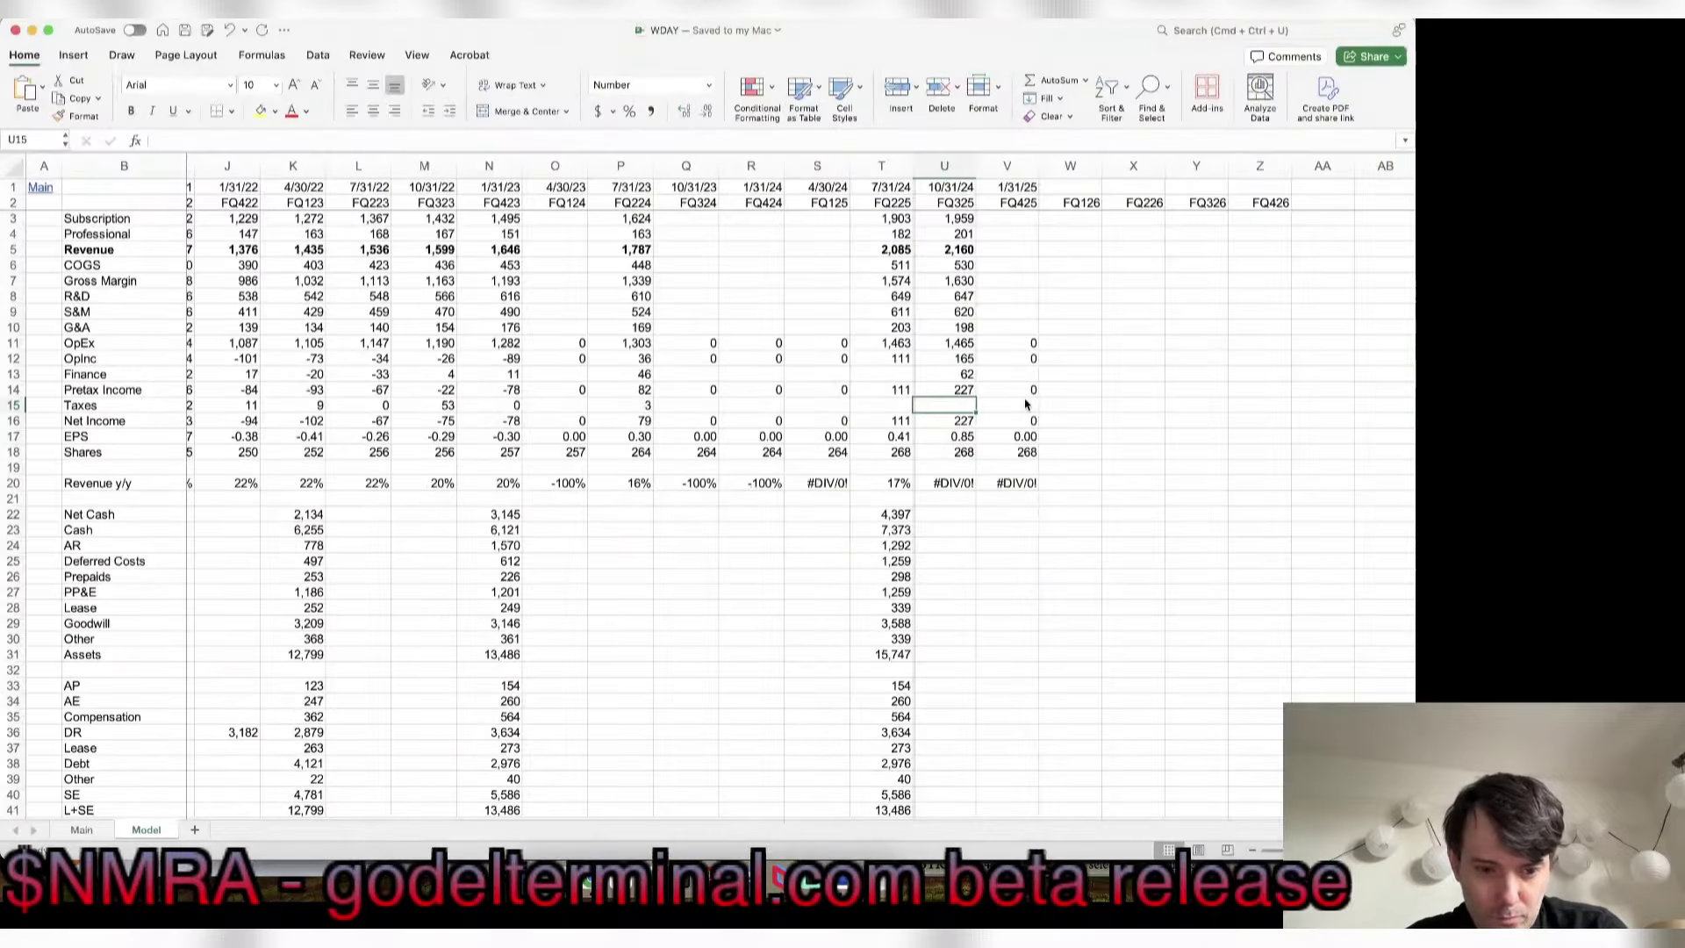
pyautogui.press('Return')
pyautogui.press('Return')
pyautogui.press('Return')
# Step: Set the FQ325 share count to 269 using the release's diluted weighted-average shares
pyautogui.press('super+Tab')
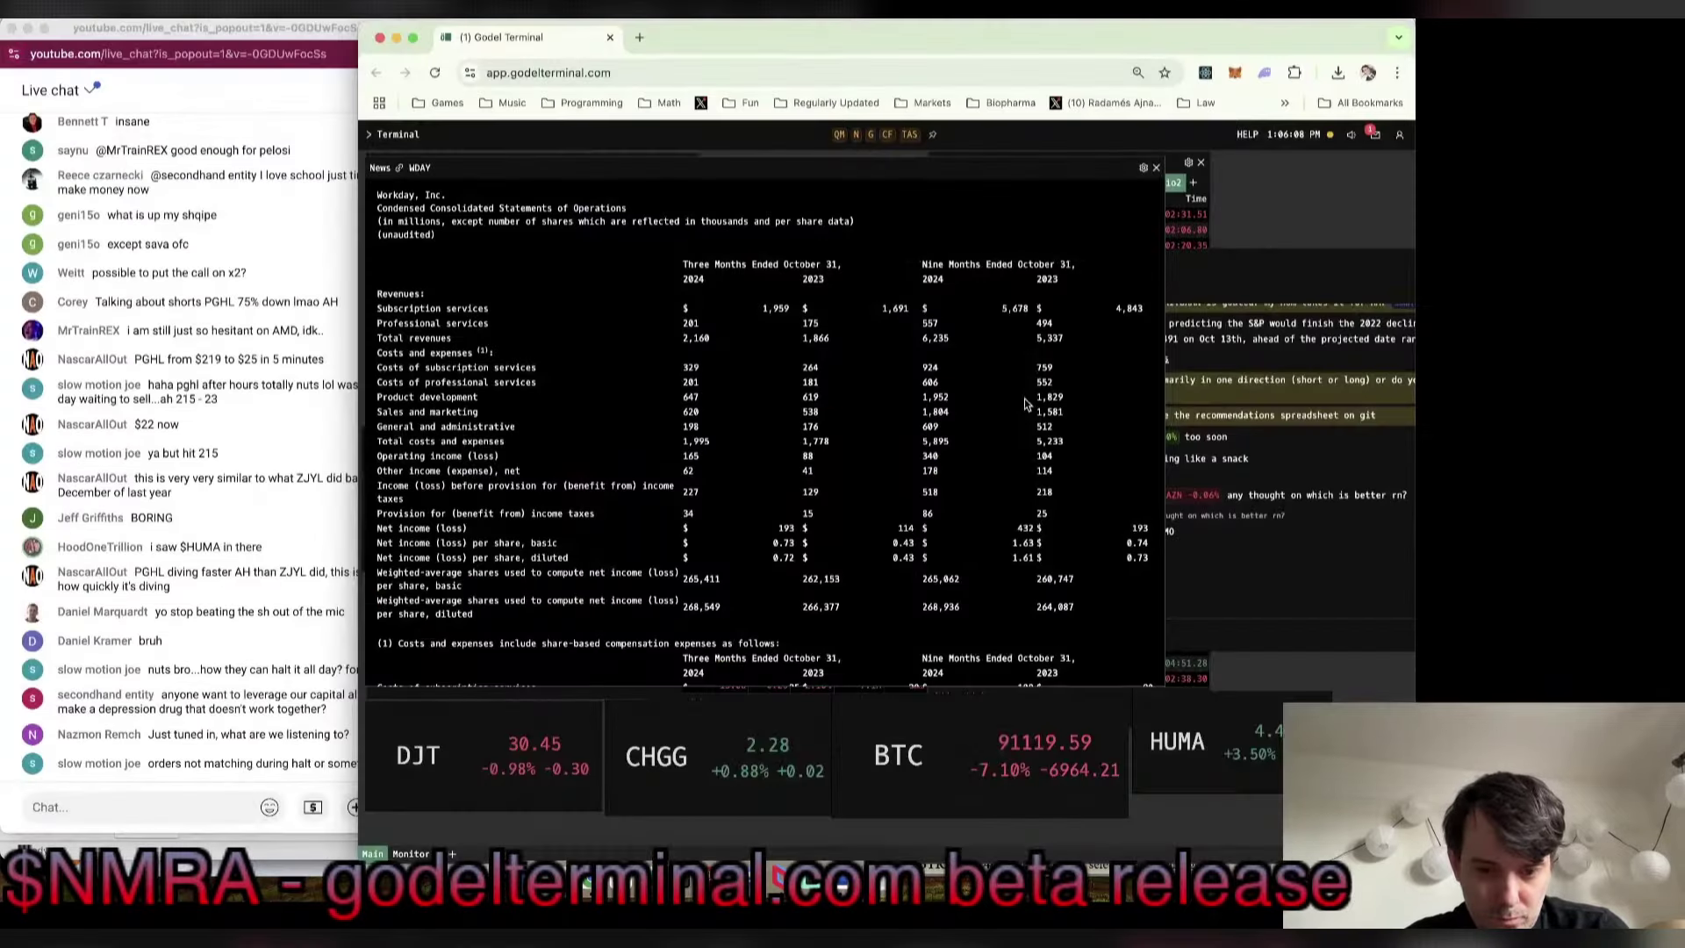
pyautogui.press('super+Tab')
pyautogui.write('269')
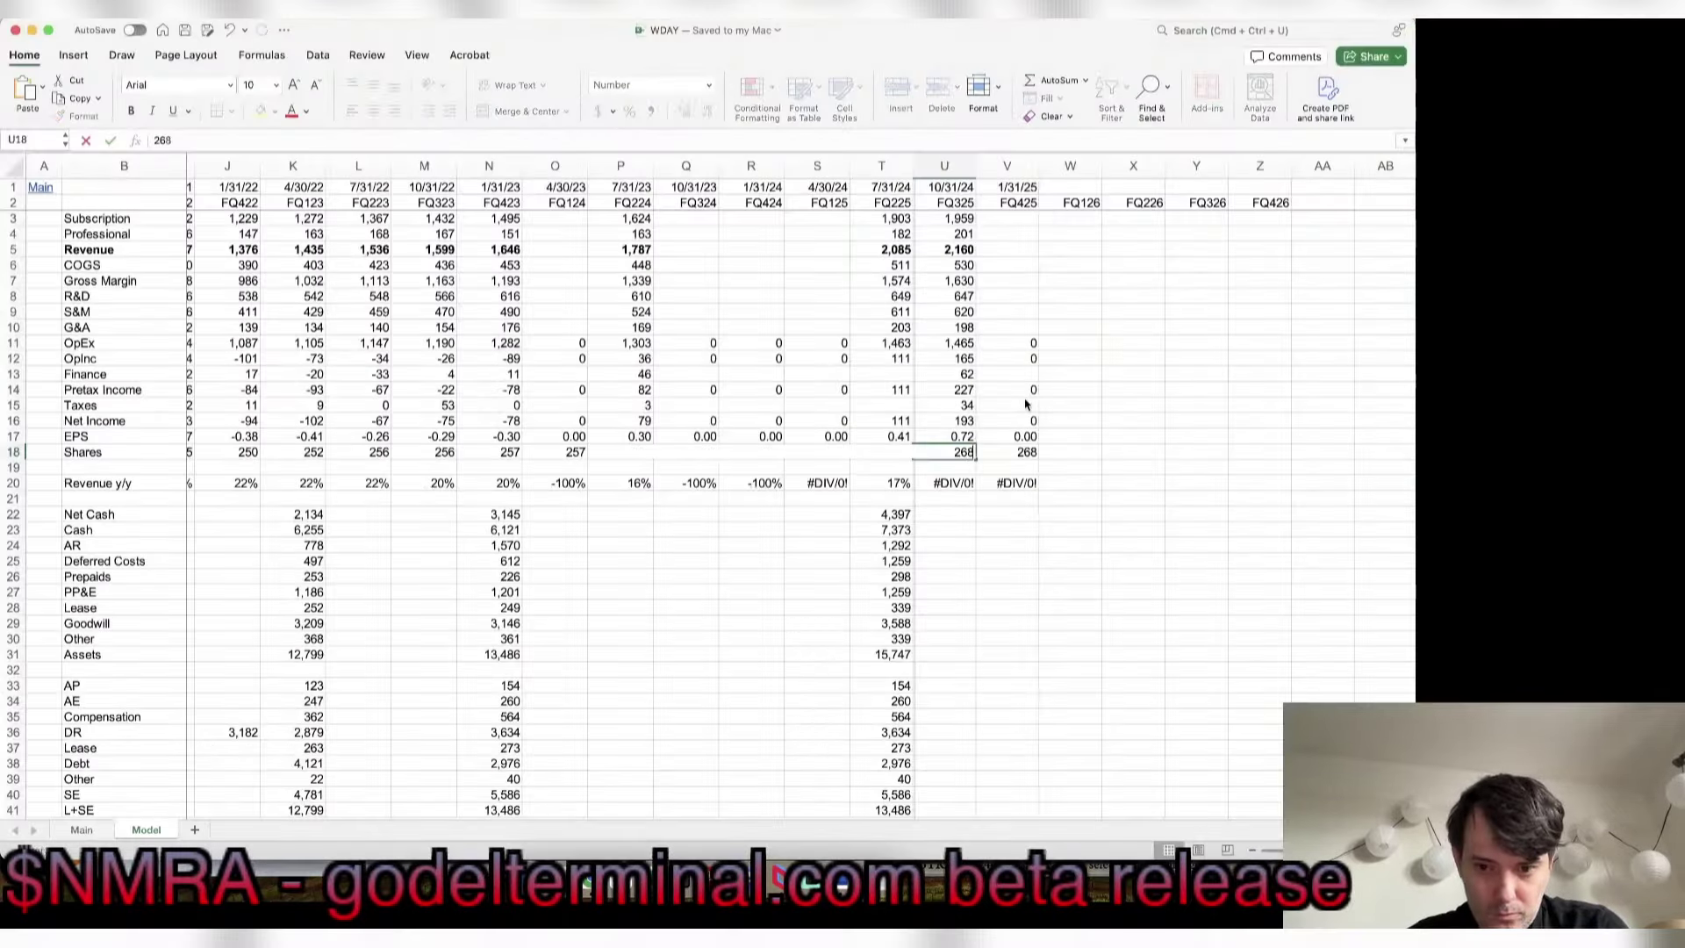
pyautogui.press('Return')
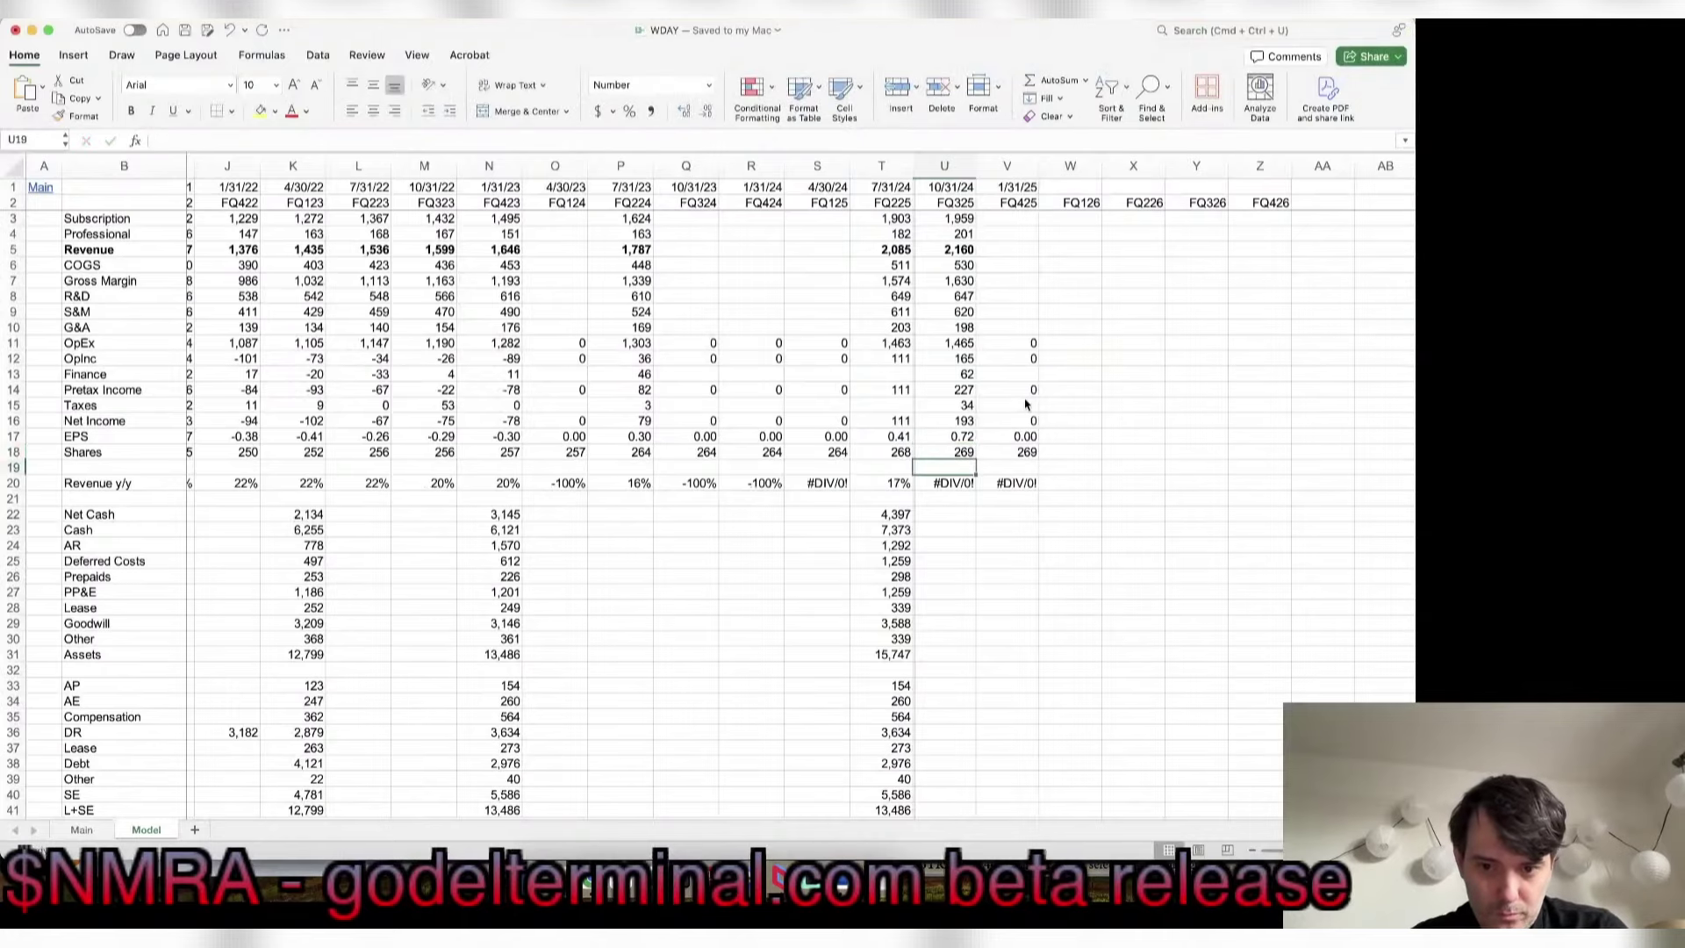
# Step: In the prior-year FQ324 column, enter 1691 for Subscription and 175 for Professional from the release
pyautogui.press('super+Tab')
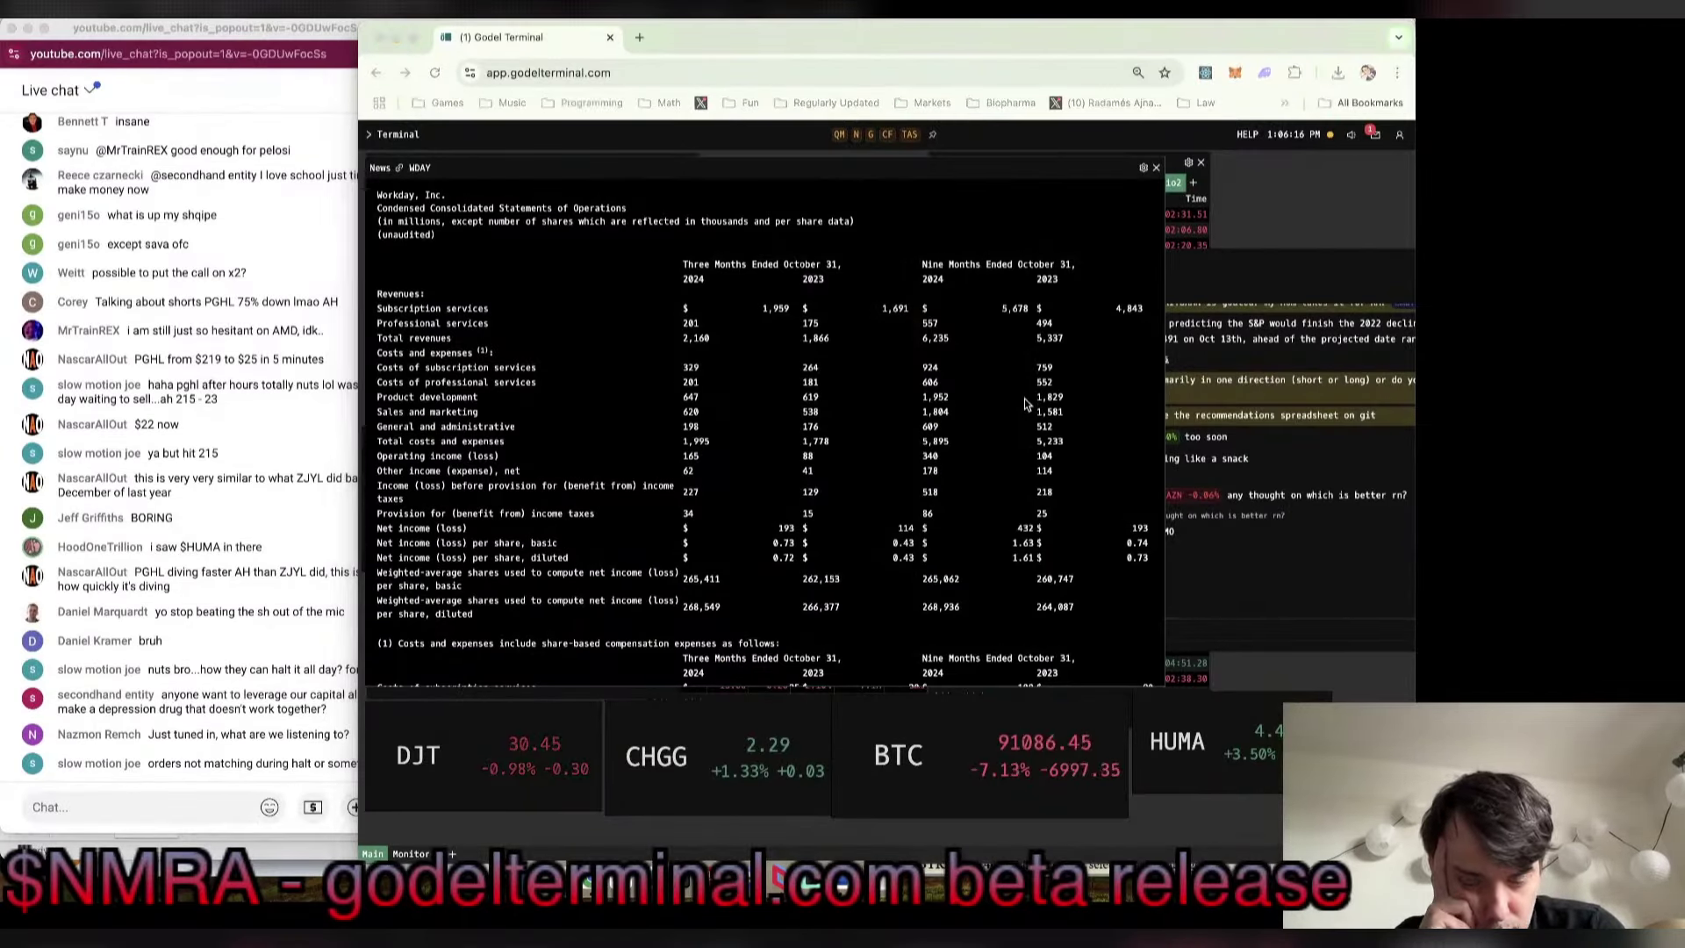
pyautogui.press('super+Tab')
pyautogui.press('super+Tab')
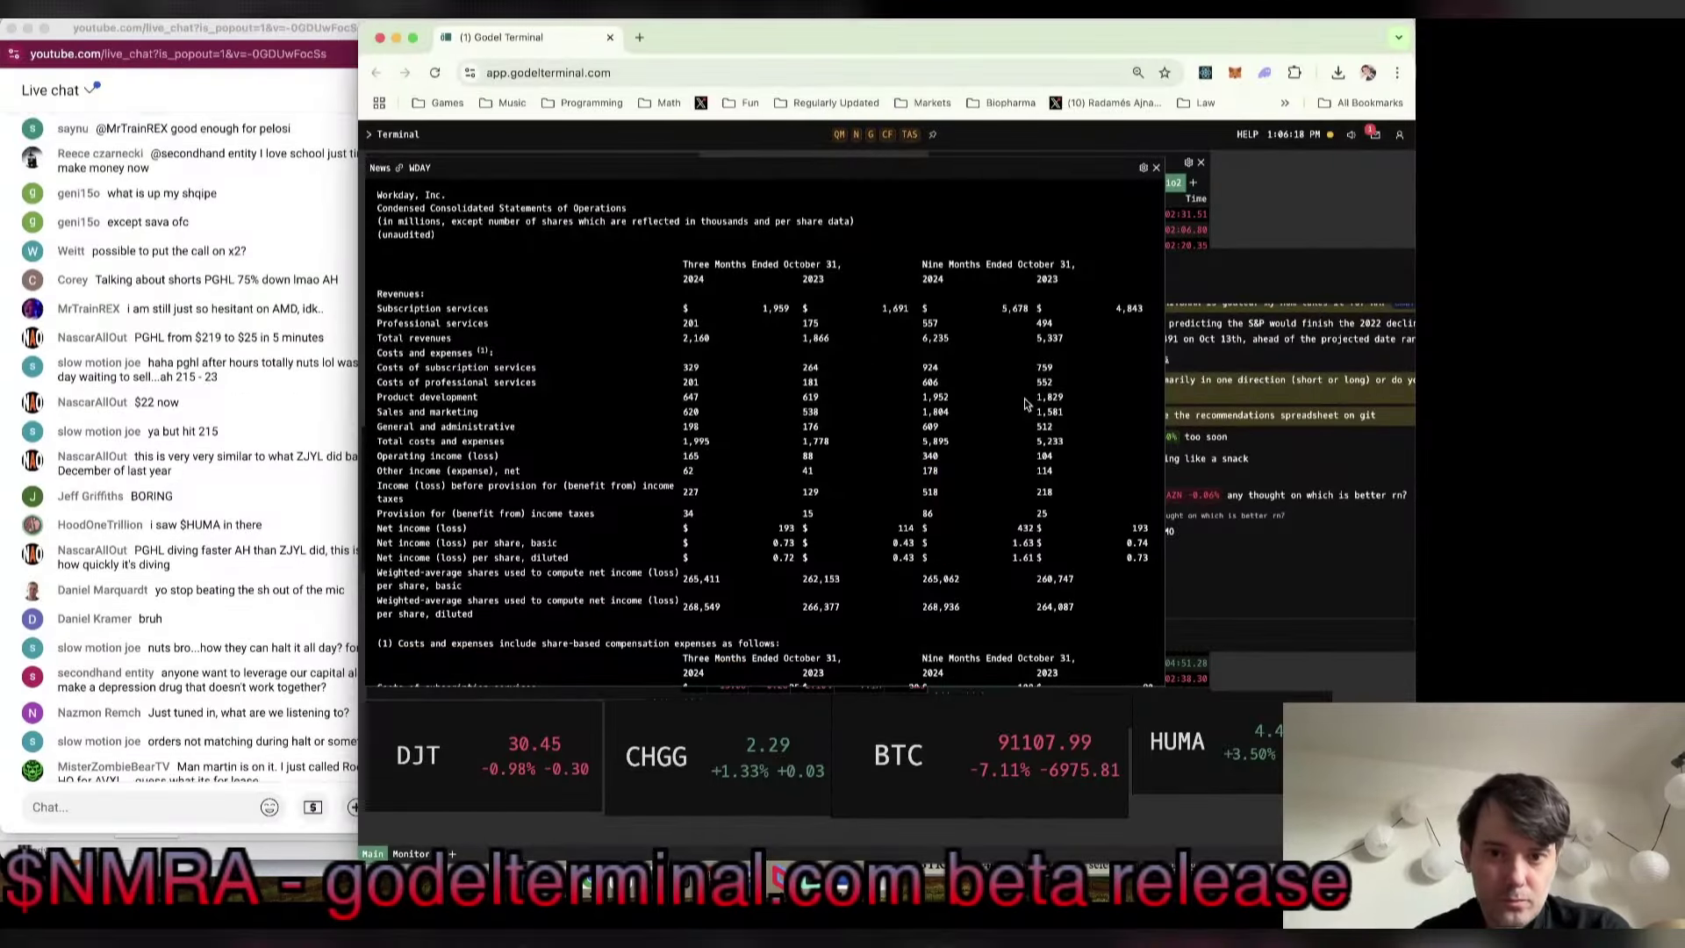
pyautogui.press('super+Tab')
pyautogui.press('Up')
pyautogui.press('Up')
pyautogui.press('Up')
pyautogui.press('Left')
pyautogui.press('Left')
pyautogui.press('Left')
pyautogui.press('Up')
pyautogui.press('Up')
pyautogui.press('Up')
pyautogui.press('Up')
pyautogui.press('Up')
pyautogui.press('Up')
pyautogui.press('Up')
pyautogui.press('Up')
pyautogui.press('Up')
pyautogui.press('Up')
pyautogui.press('Up')
pyautogui.press('Up')
pyautogui.press('Up')
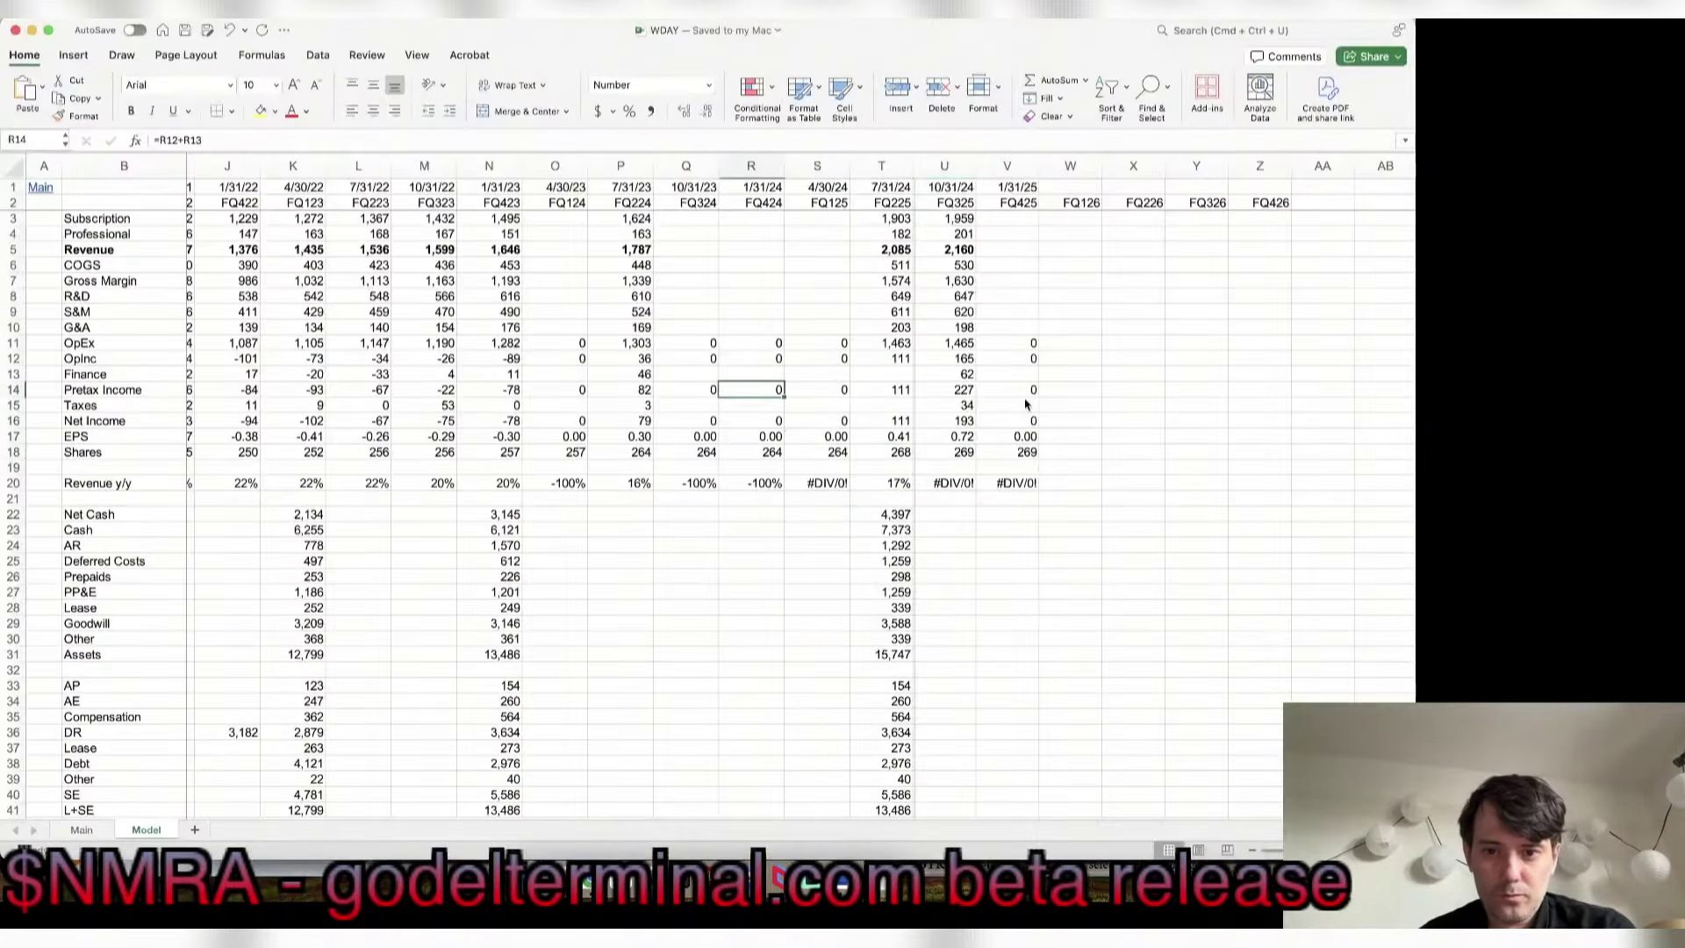
pyautogui.press('Left')
pyautogui.press('super+Tab')
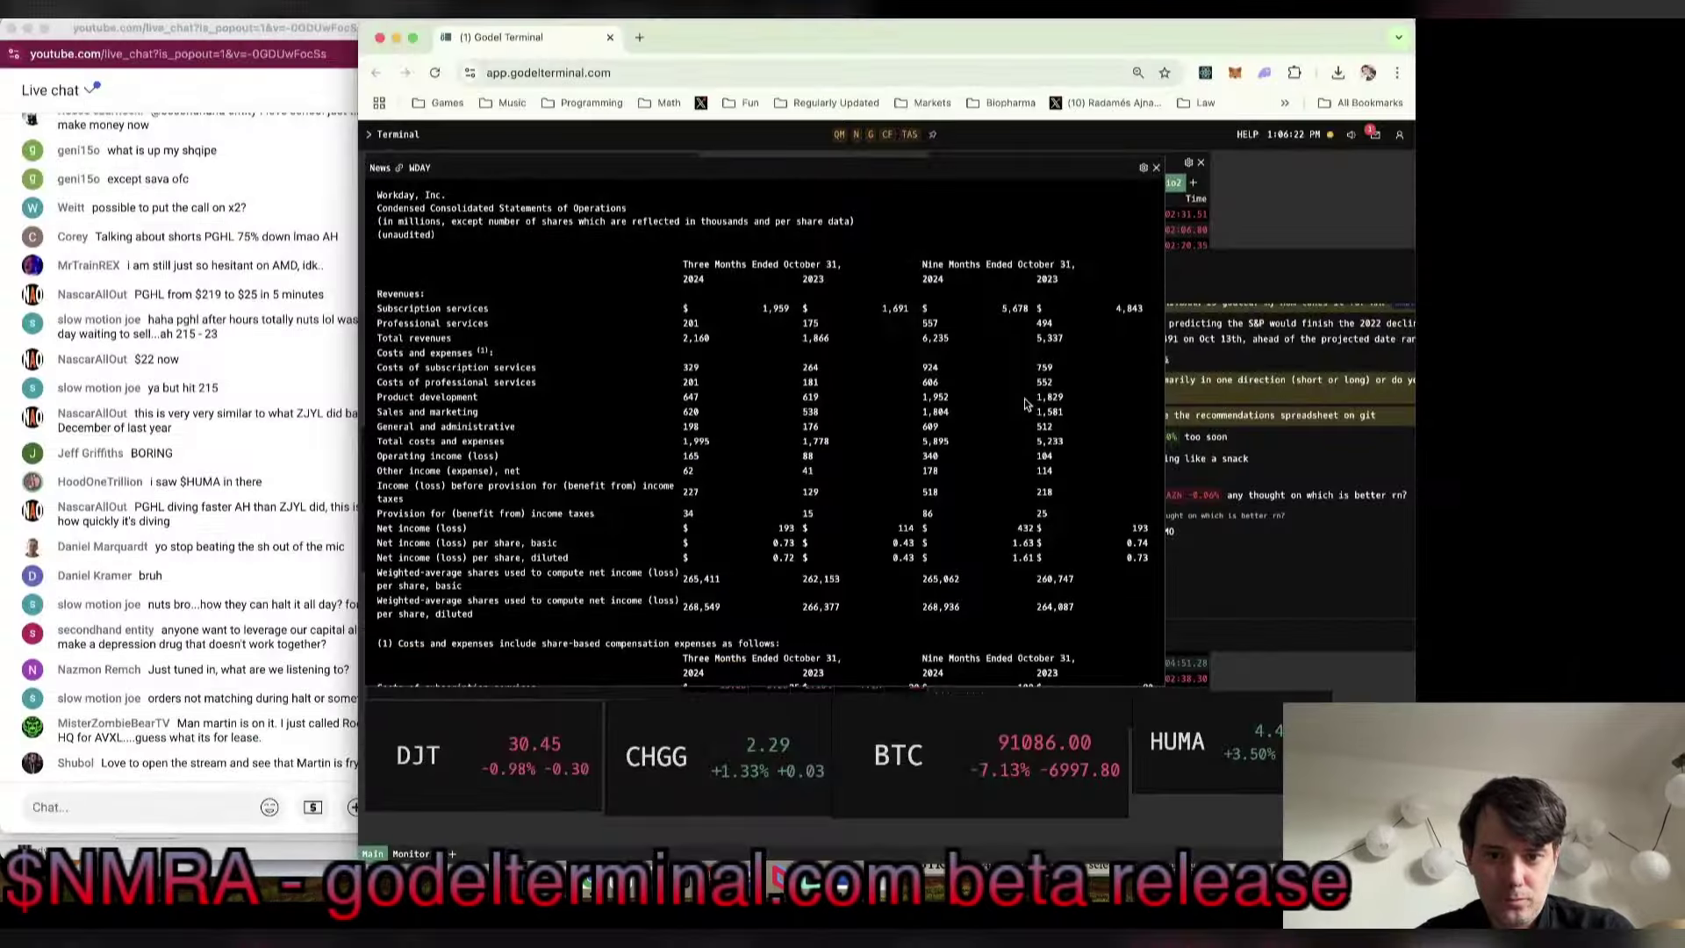
pyautogui.press('super+Tab')
pyautogui.write('1691')
pyautogui.press('Return')
pyautogui.press('super+Tab')
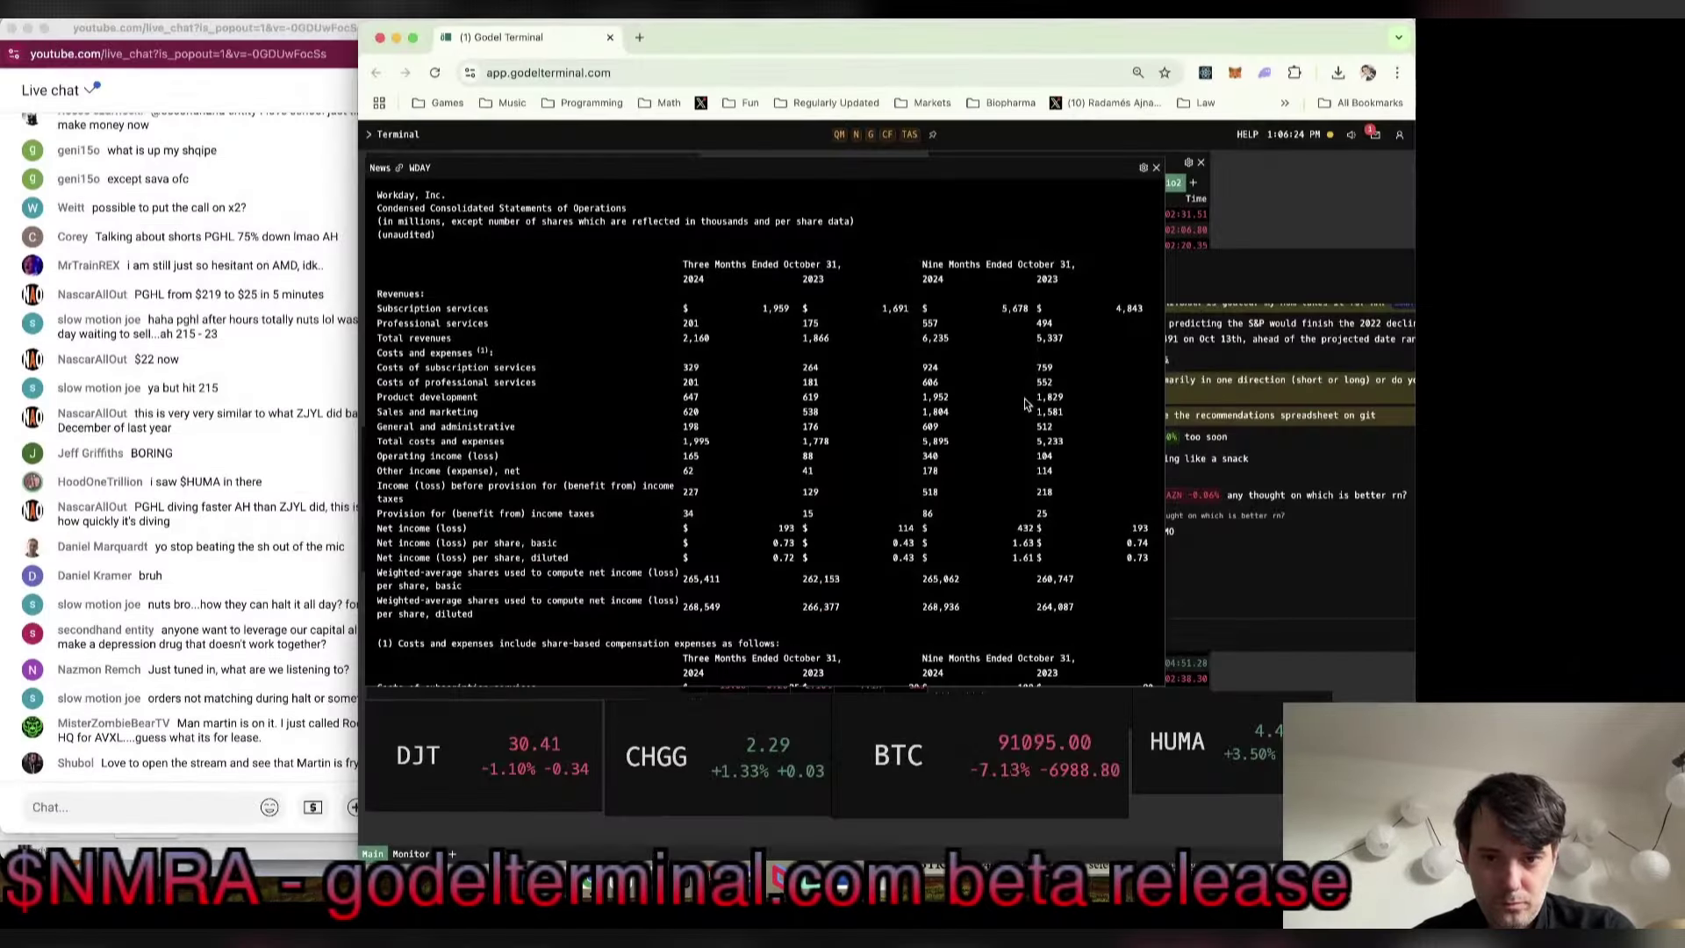
pyautogui.press('super+Tab')
pyautogui.write('175')
pyautogui.press('Return')
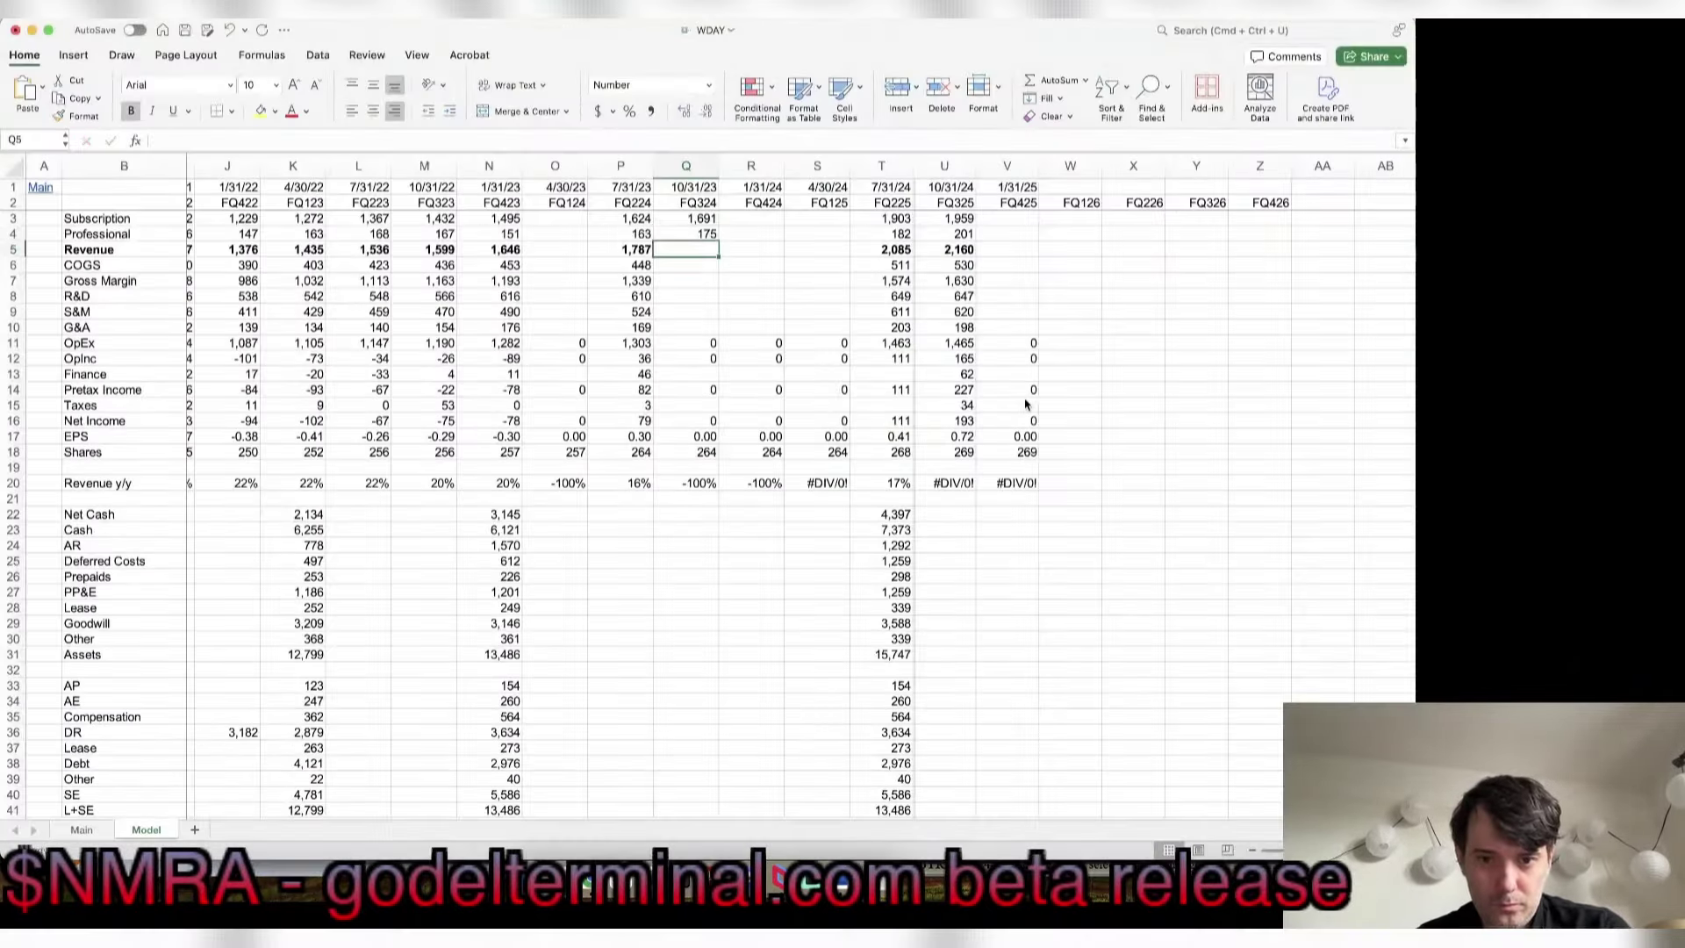
# Step: Enter the FQ324 COGS as the sum of the release's subscription and professional services costs, =264+181
pyautogui.press('super+Tab')
pyautogui.press('super+Tab')
pyautogui.press('Return')
pyautogui.write('=264+1')
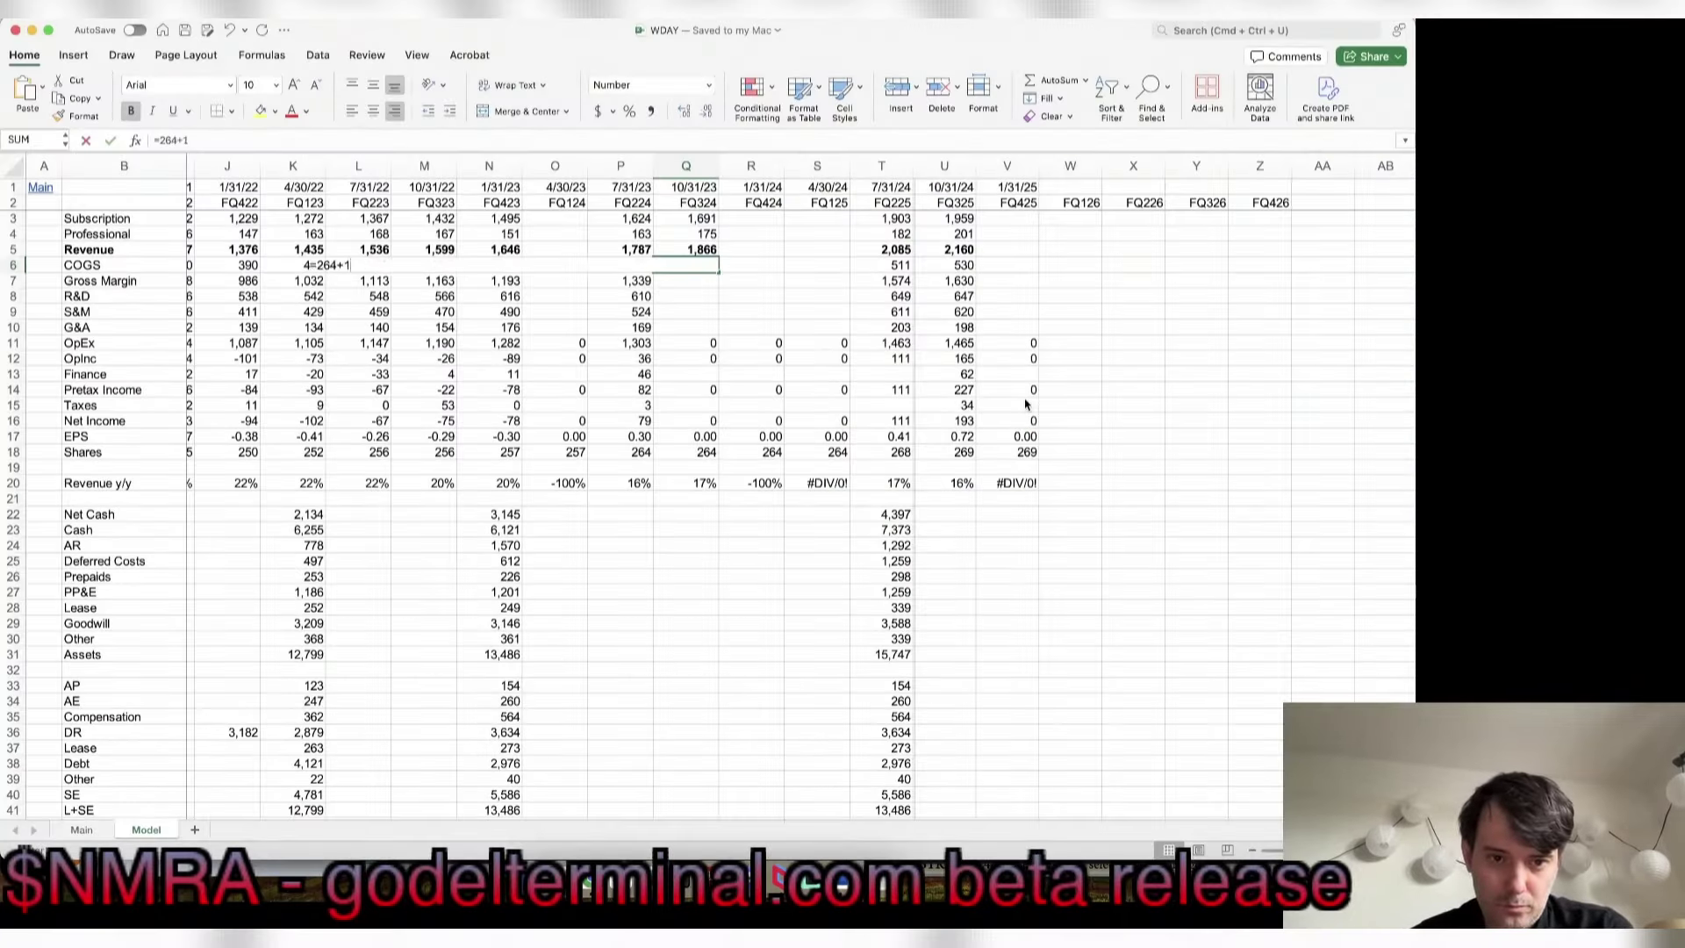
pyautogui.press('Return')
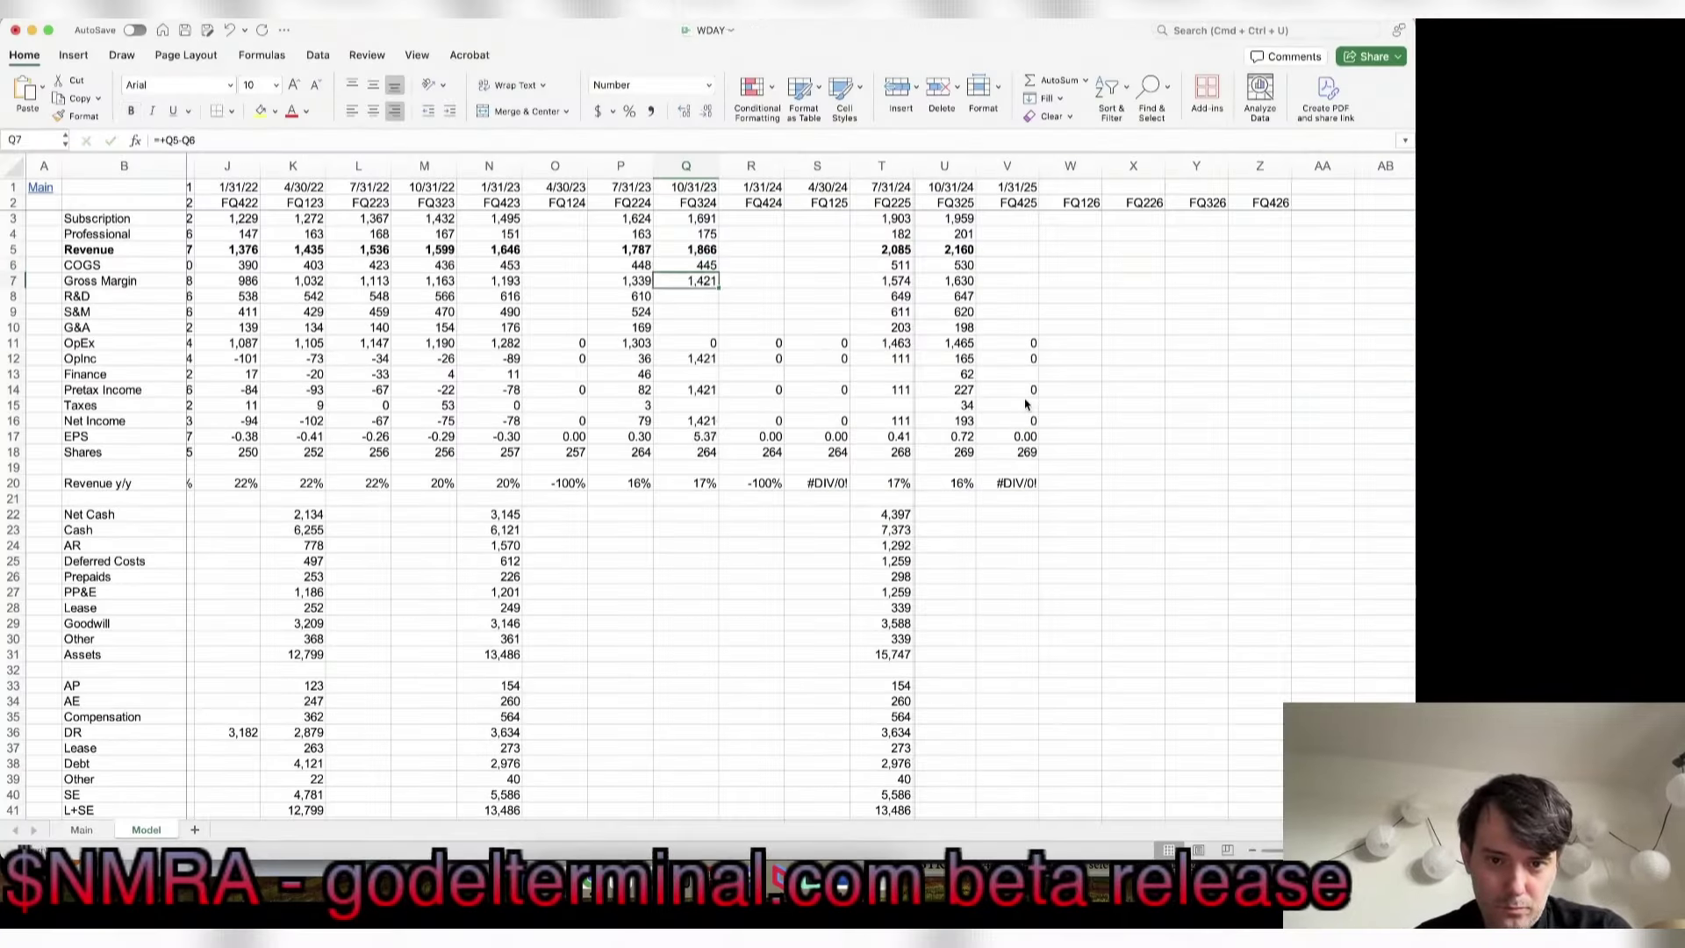
# Step: Enter the FQ324 operating expenses from the release's prior-year column: R&D 619, S&M 538 and G&A 176
pyautogui.press('super+Tab')
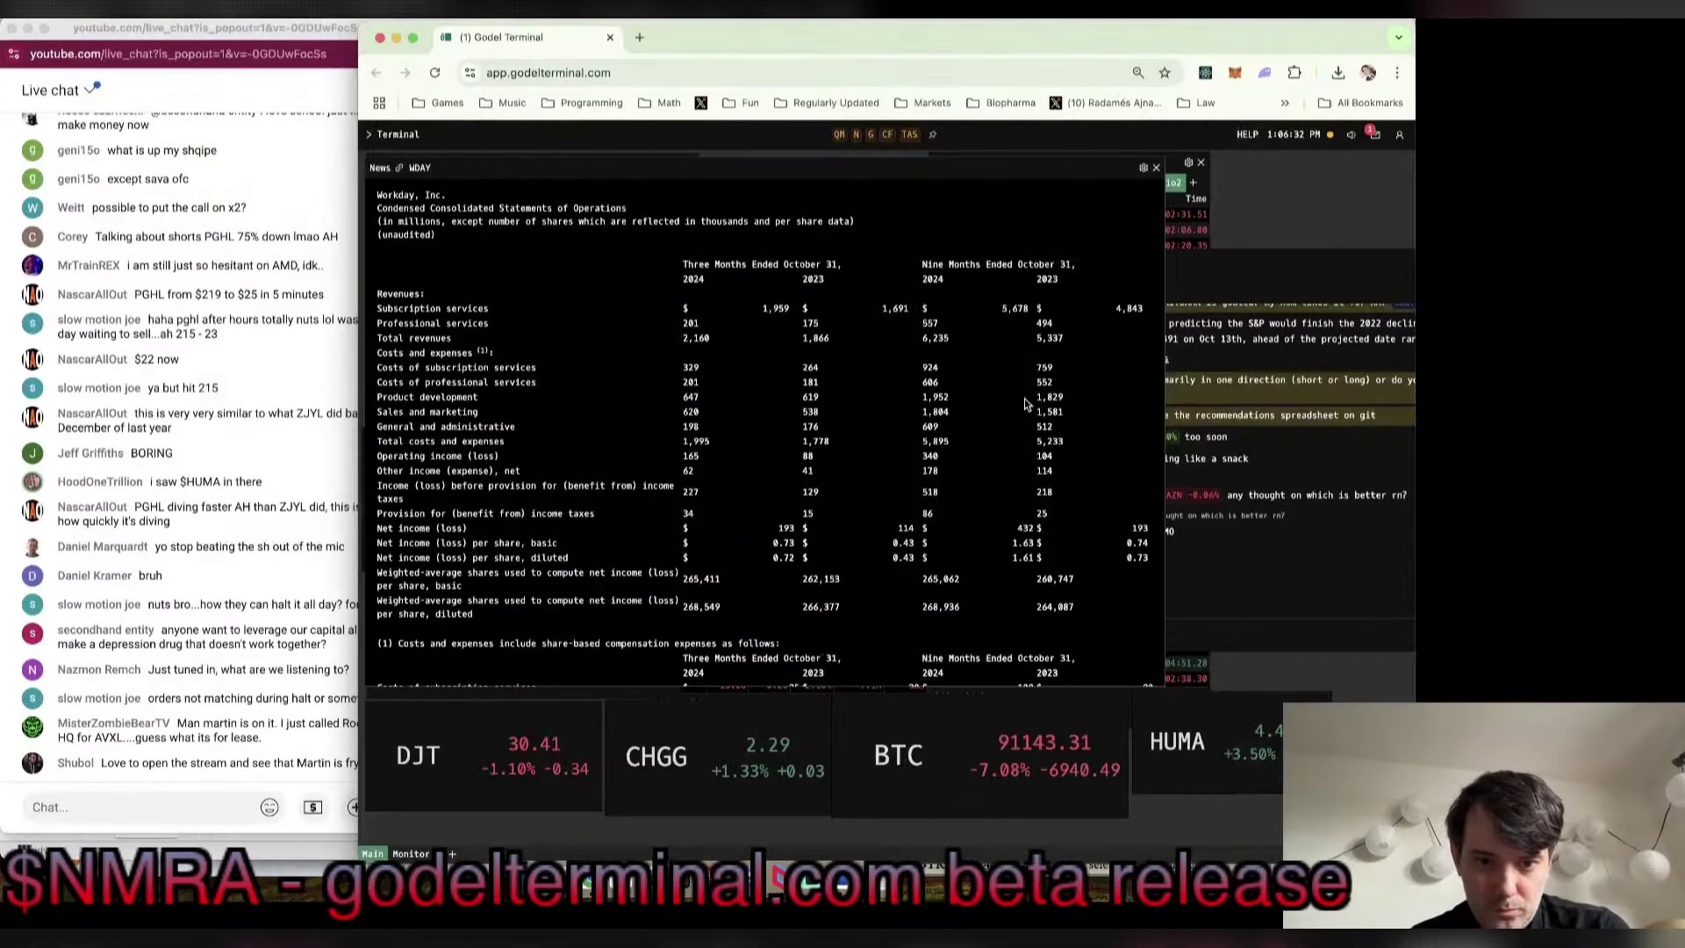
pyautogui.press('super+Tab')
pyautogui.press('Return')
pyautogui.write('619')
pyautogui.press('Return')
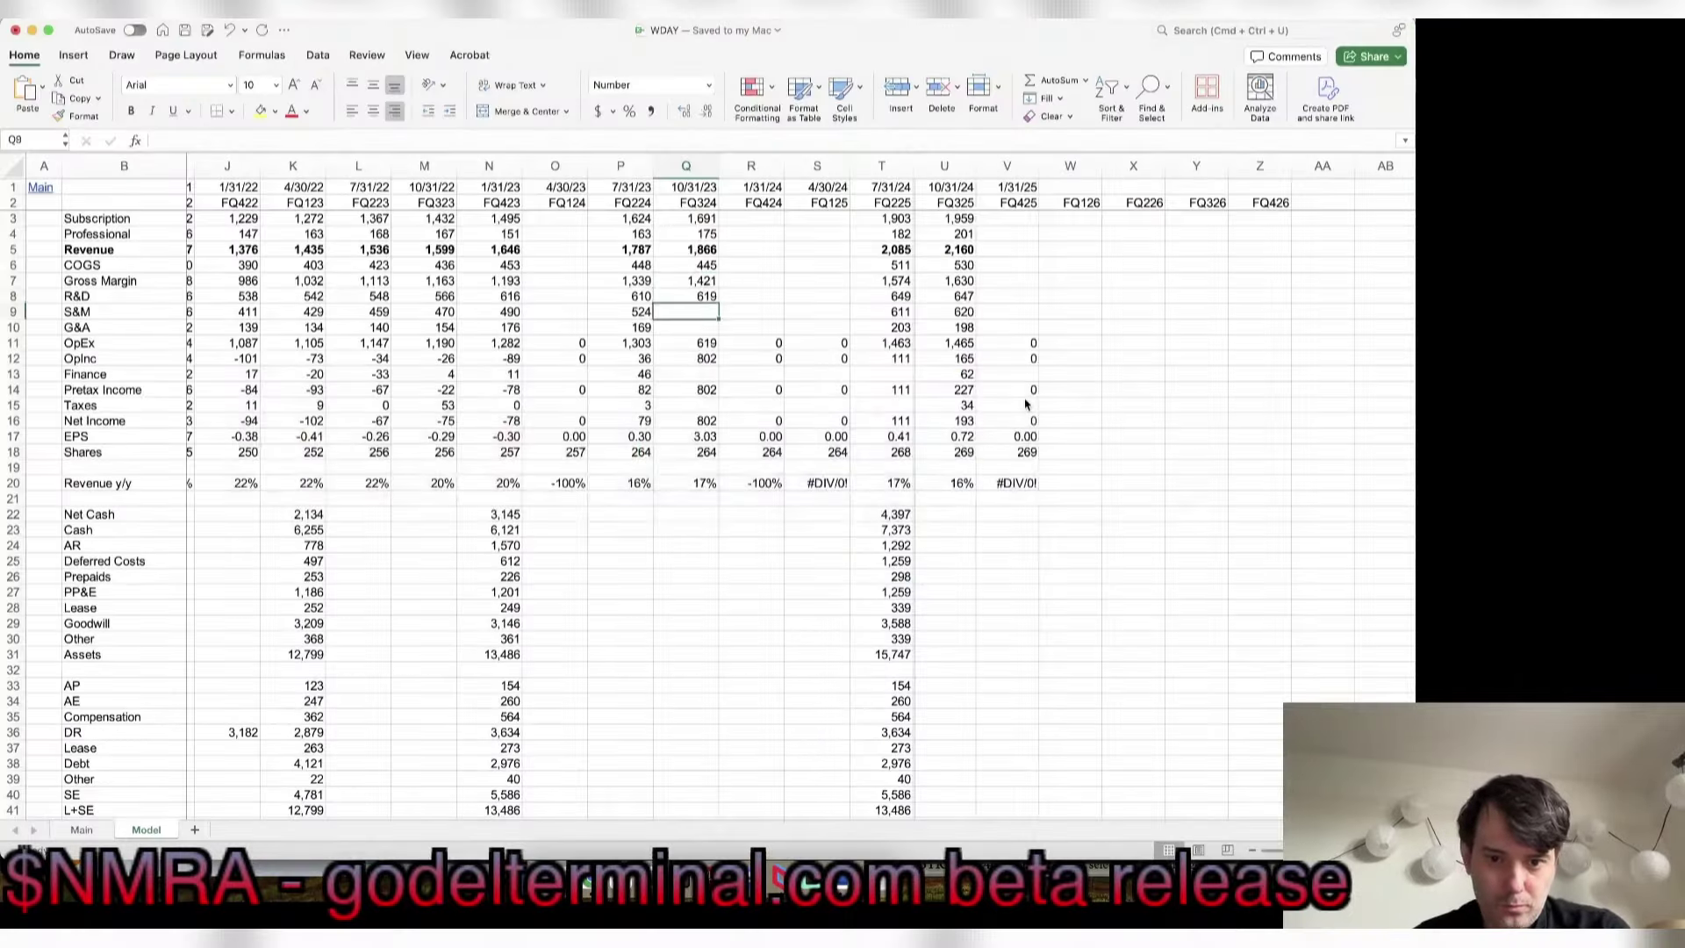
pyautogui.press('super+Tab')
pyautogui.press('super+Tab')
pyautogui.write('538')
pyautogui.press('Return')
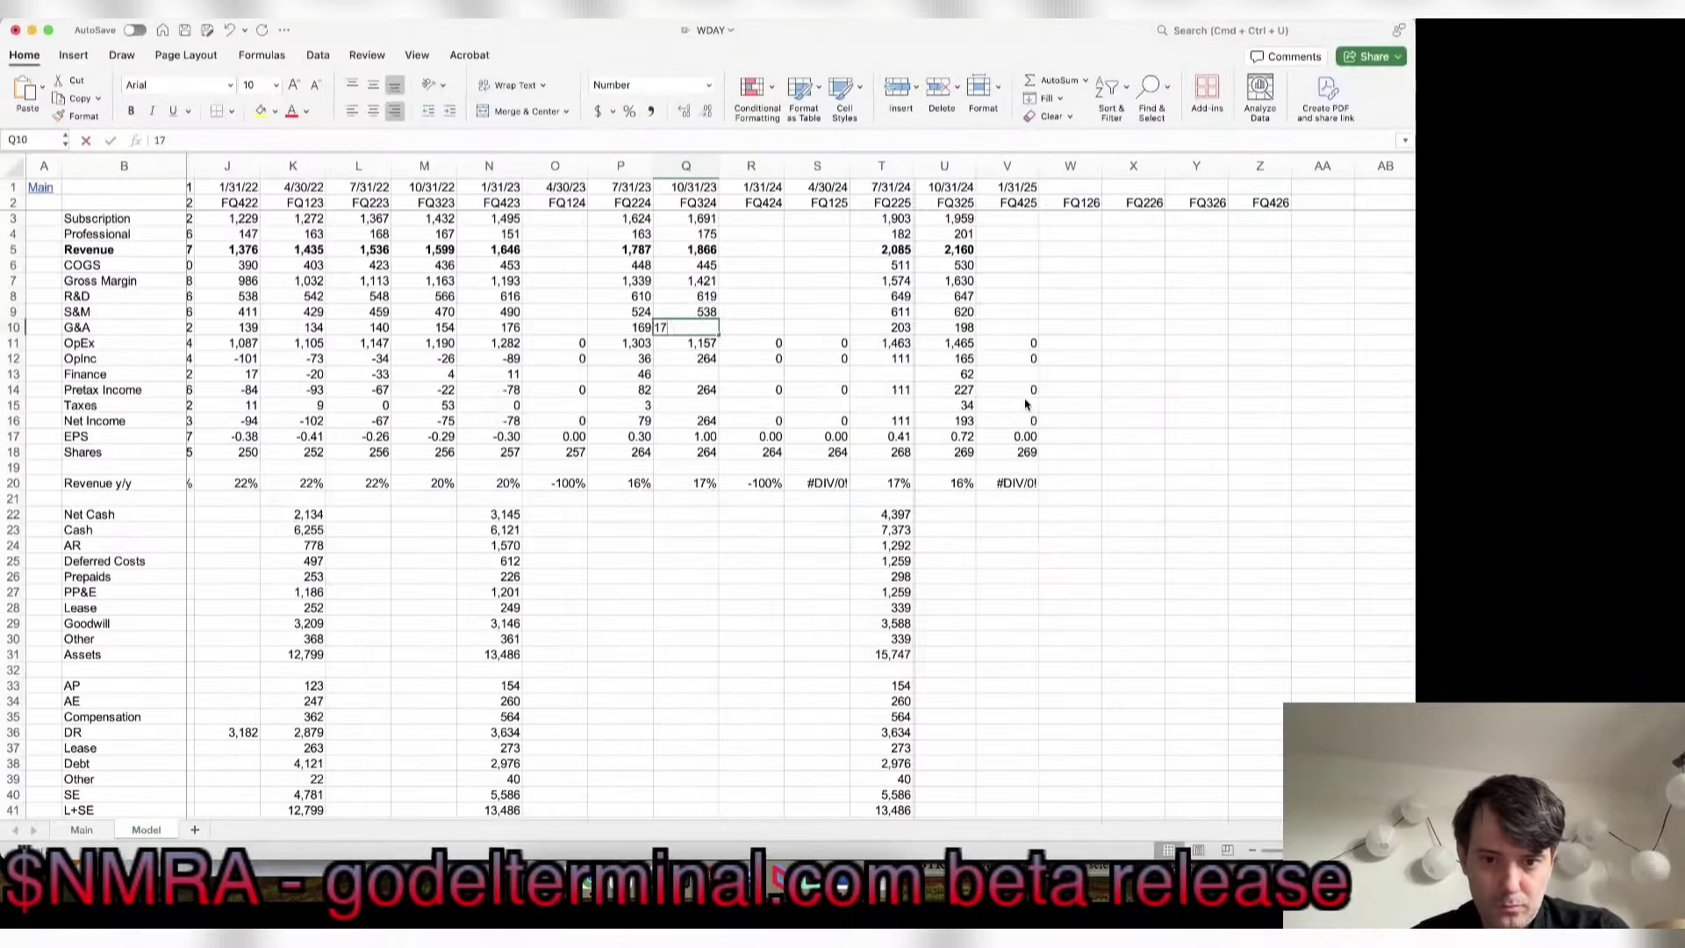
pyautogui.write('176')
pyautogui.press('Return')
# Step: Enter 41 for Finance and 15 for Taxes in the FQ324 column, using the release's prior-year figures
pyautogui.press('Return')
pyautogui.press('Return')
pyautogui.press('super+Tab')
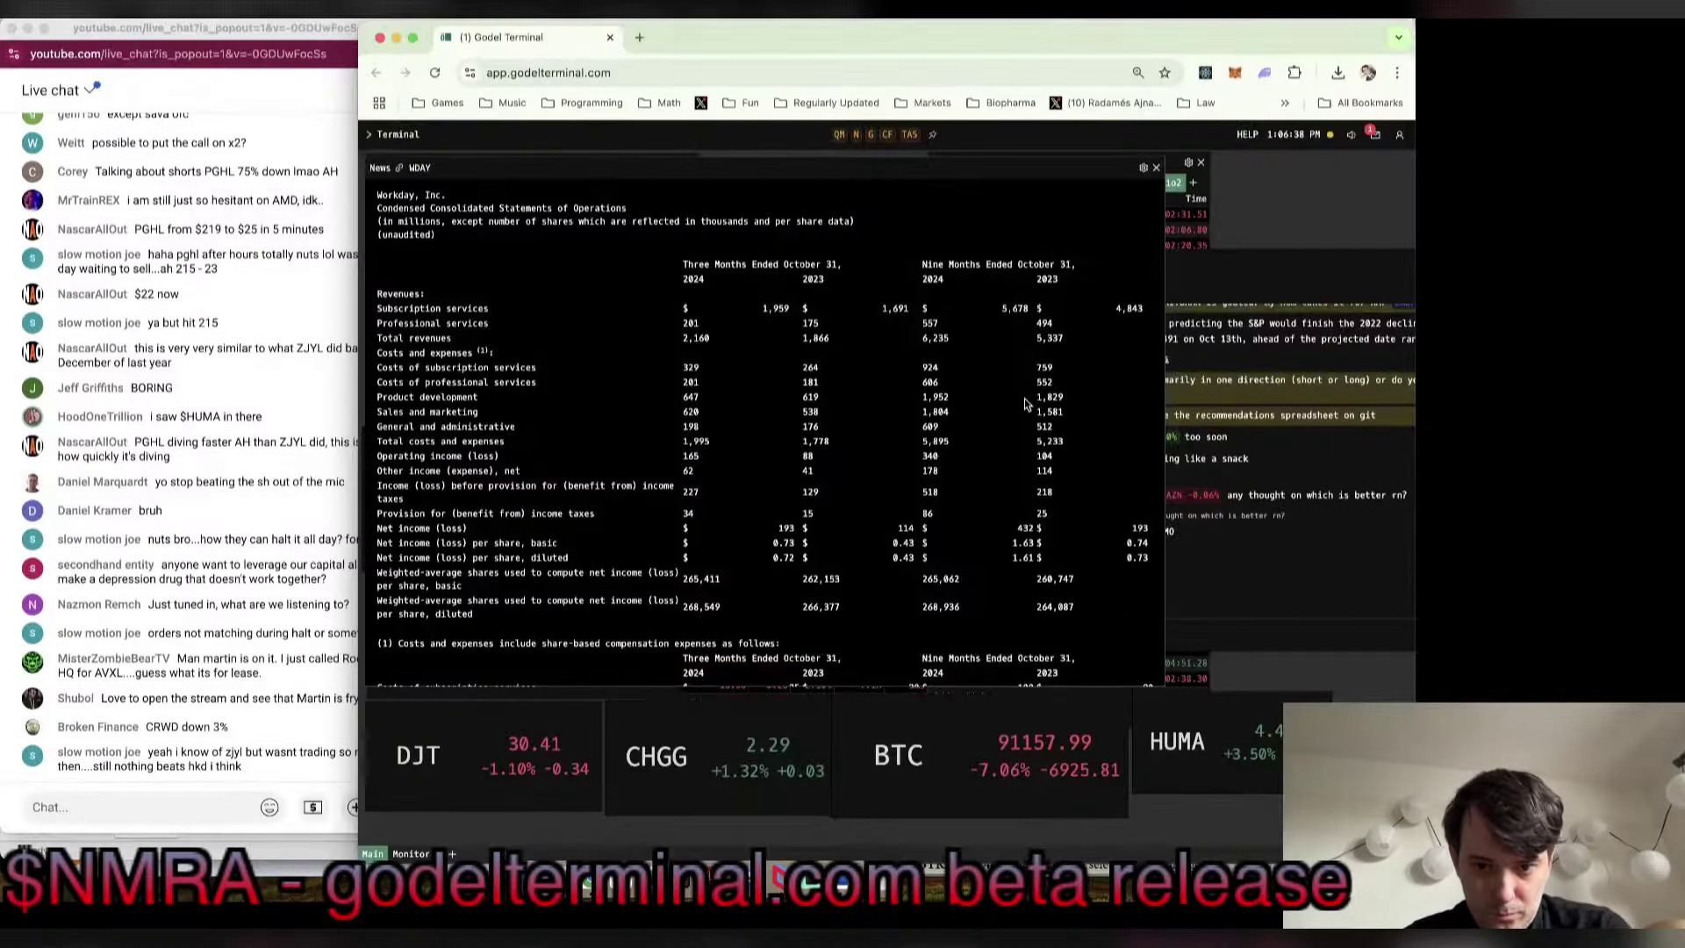
pyautogui.press('super+Tab')
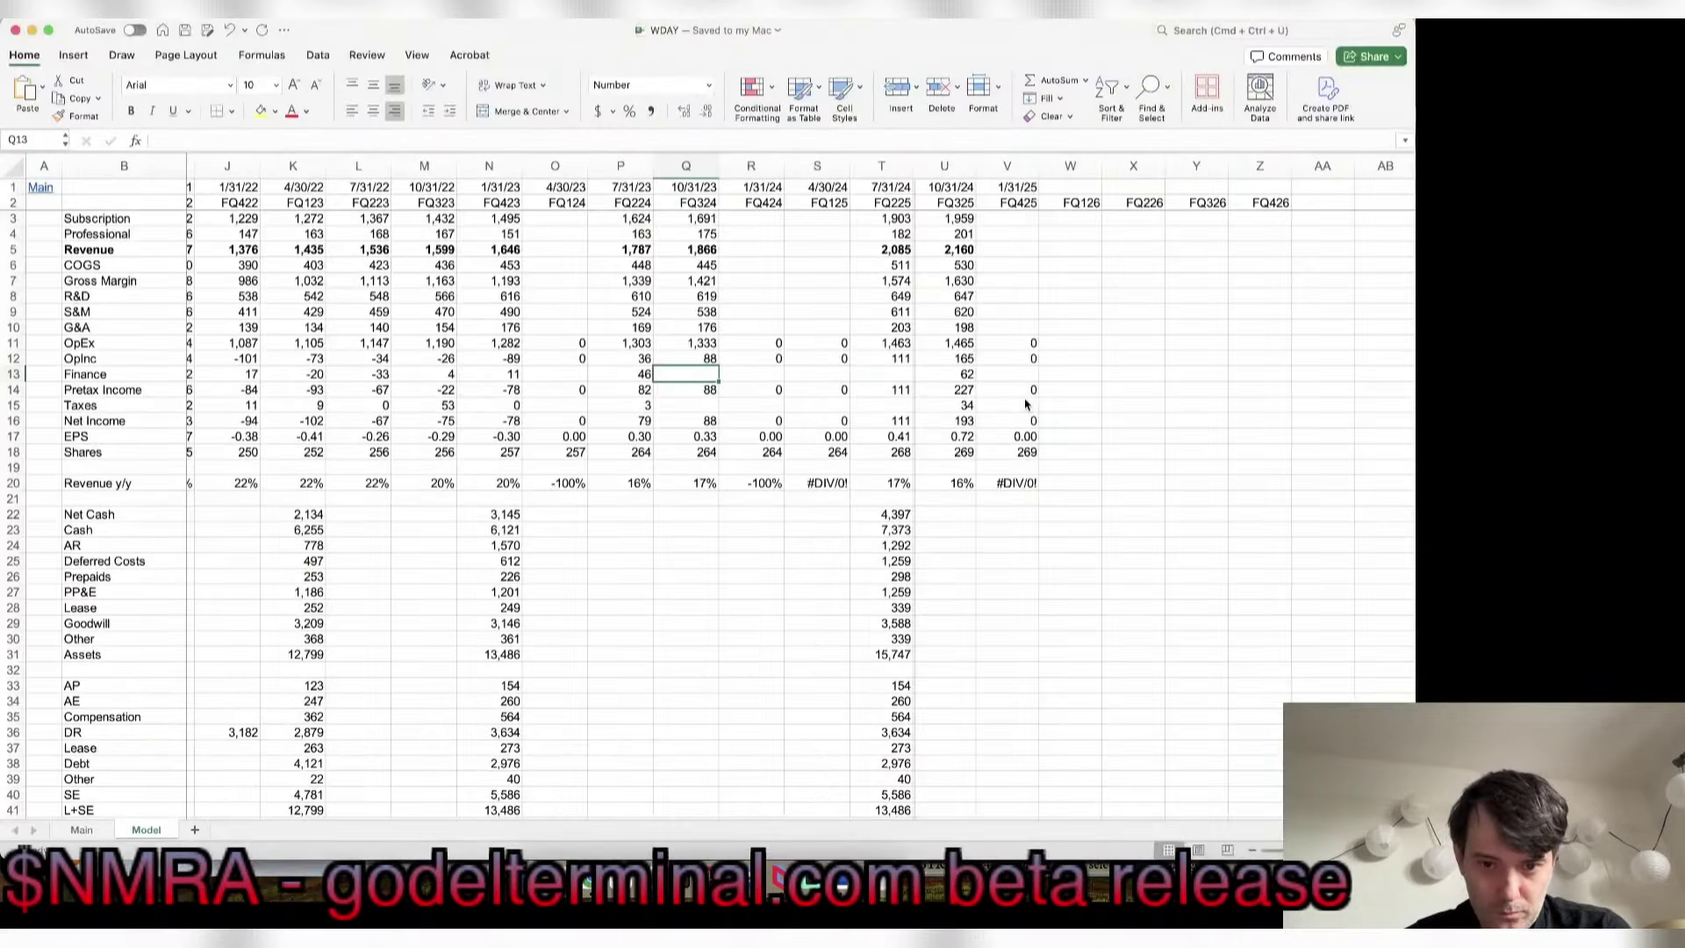
pyautogui.press('super+Tab')
pyautogui.press('super+Tab')
pyautogui.write('41')
pyautogui.press('Return')
pyautogui.press('Return')
pyautogui.write('15')
pyautogui.press('Return')
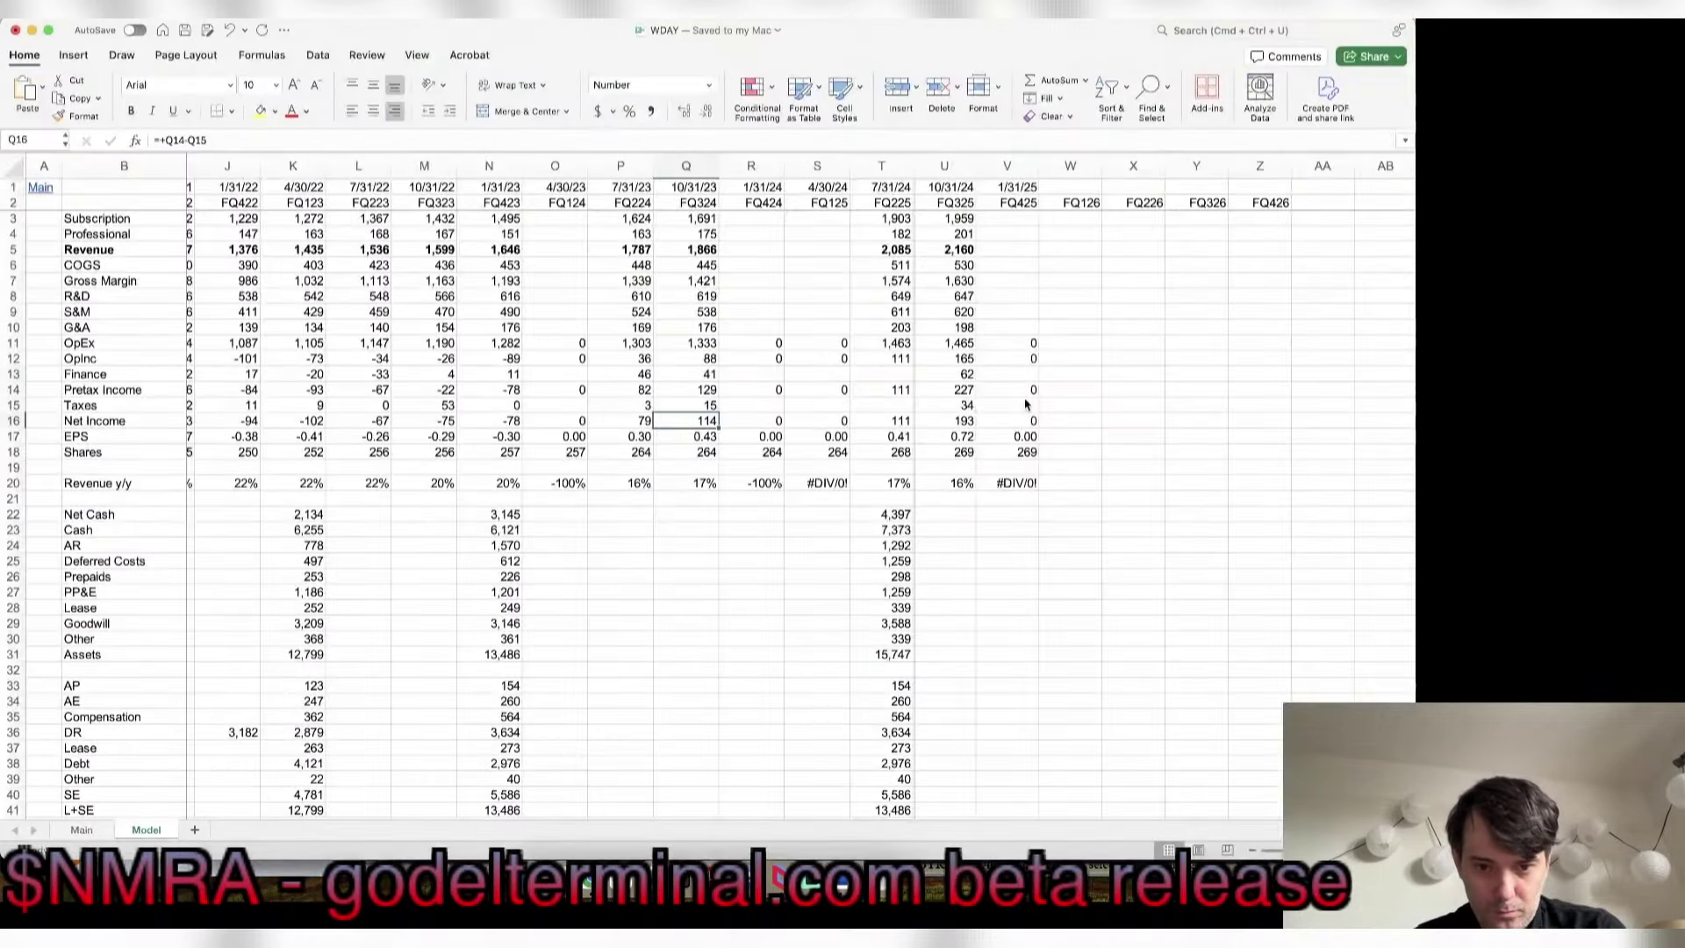
# Step: Set the FQ324 share count to 266.377 using the release's prior-year diluted weighted-average shares
pyautogui.press('super+Tab')
pyautogui.press('super+Tab')
pyautogui.press('Return')
pyautogui.press('Return')
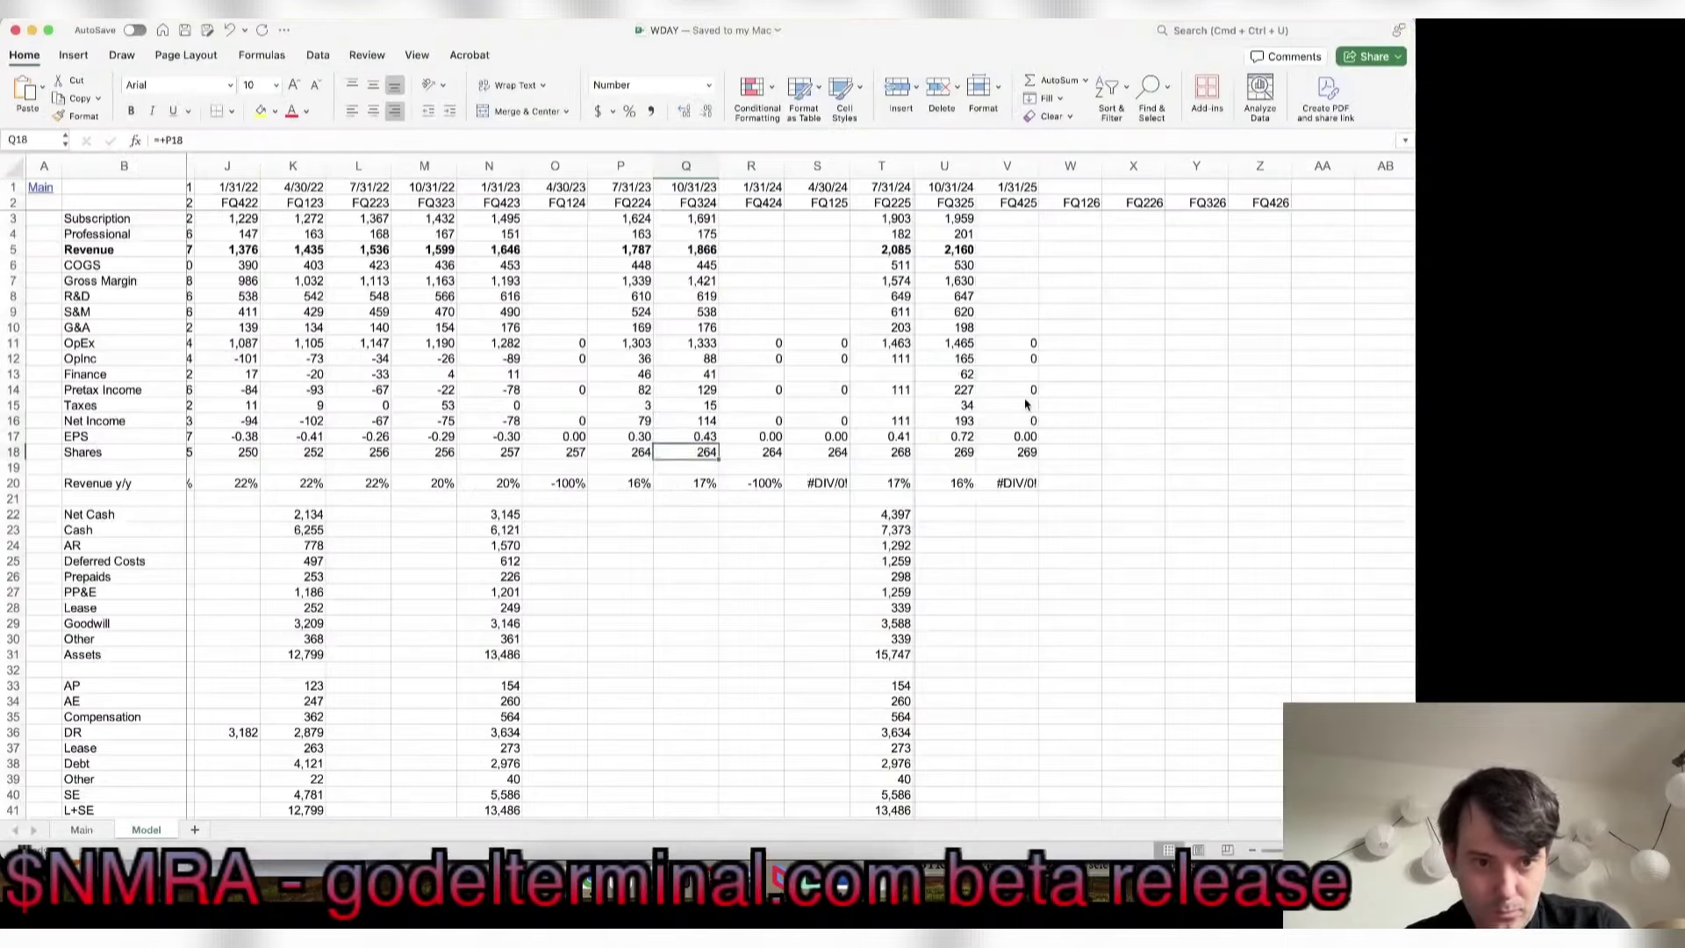
pyautogui.write('26')
pyautogui.press('super+Tab')
pyautogui.press('super+Tab')
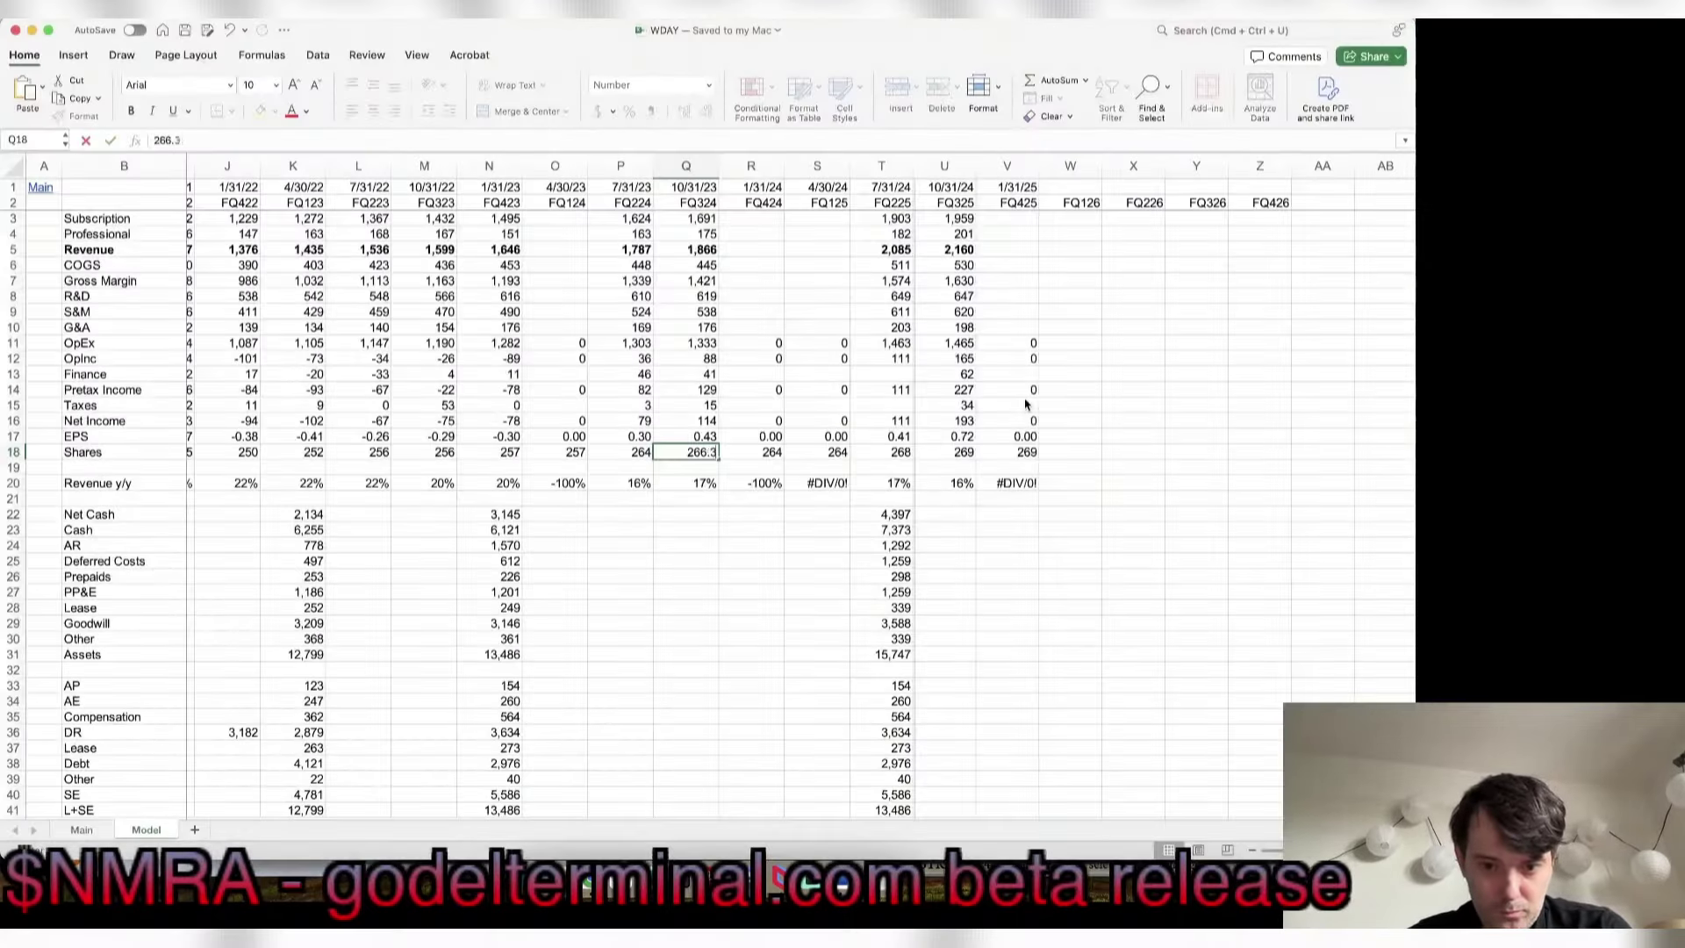
pyautogui.write('6')
pyautogui.press('Return')
# Step: Check the share counts through FQ325, and look over the model's balance sheet and cash flow rows
pyautogui.press('Up')
pyautogui.press('Right')
pyautogui.press('Right')
pyautogui.press('Right')
pyautogui.press('Right')
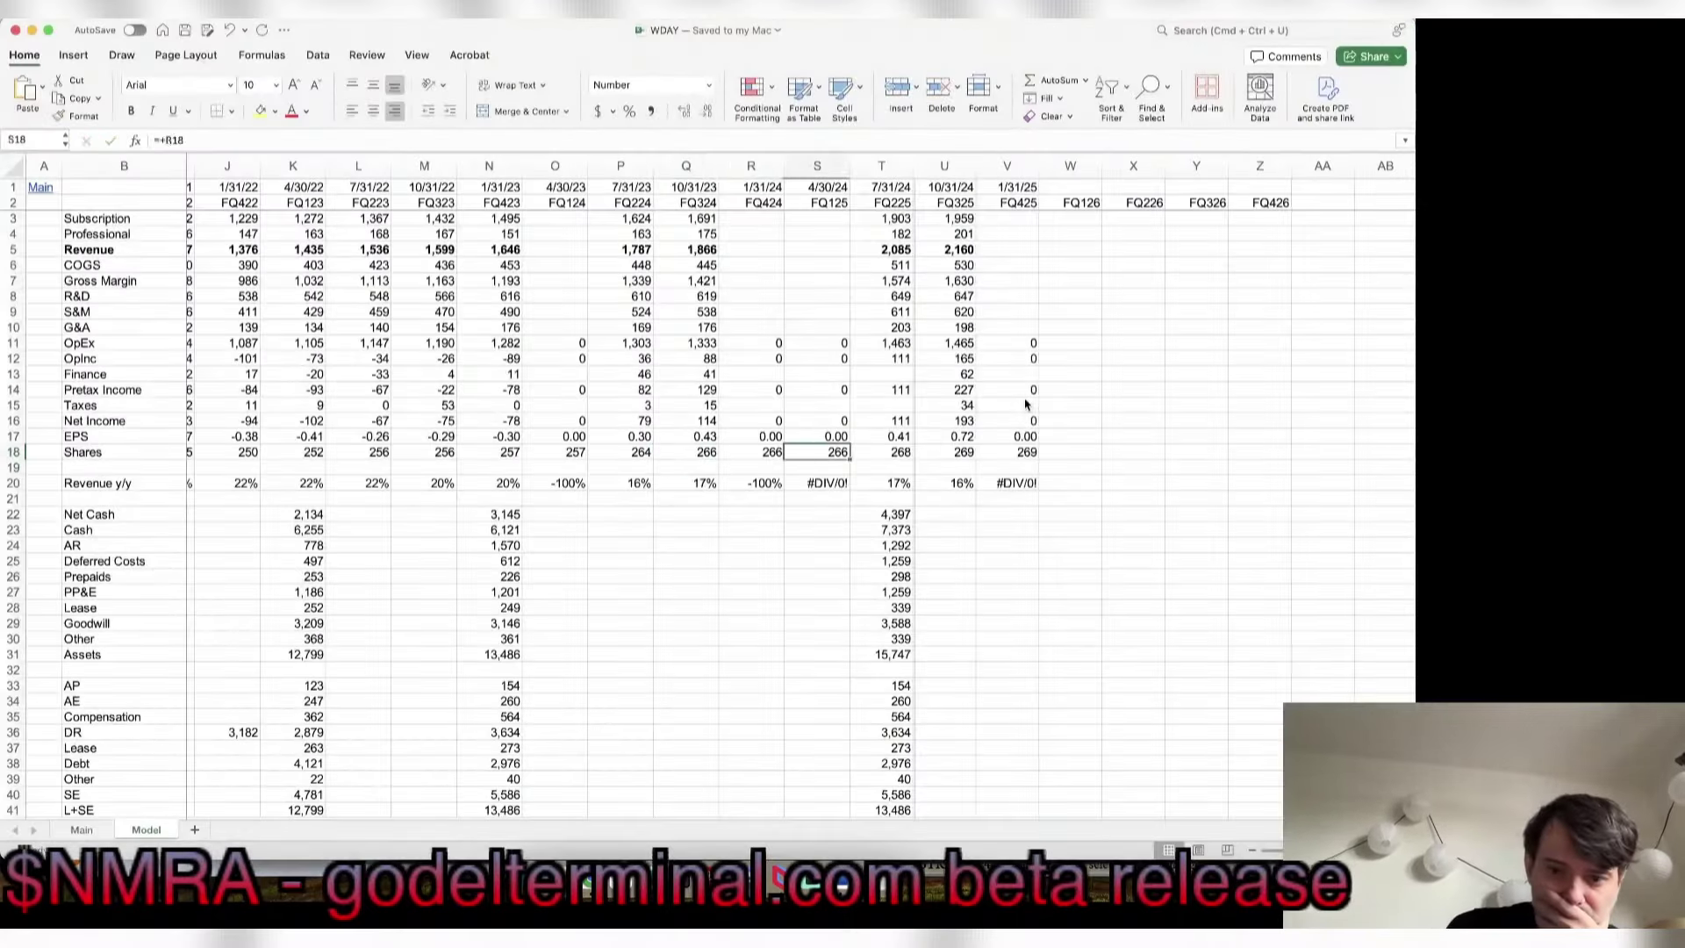
pyautogui.press('Left')
pyautogui.press('Right')
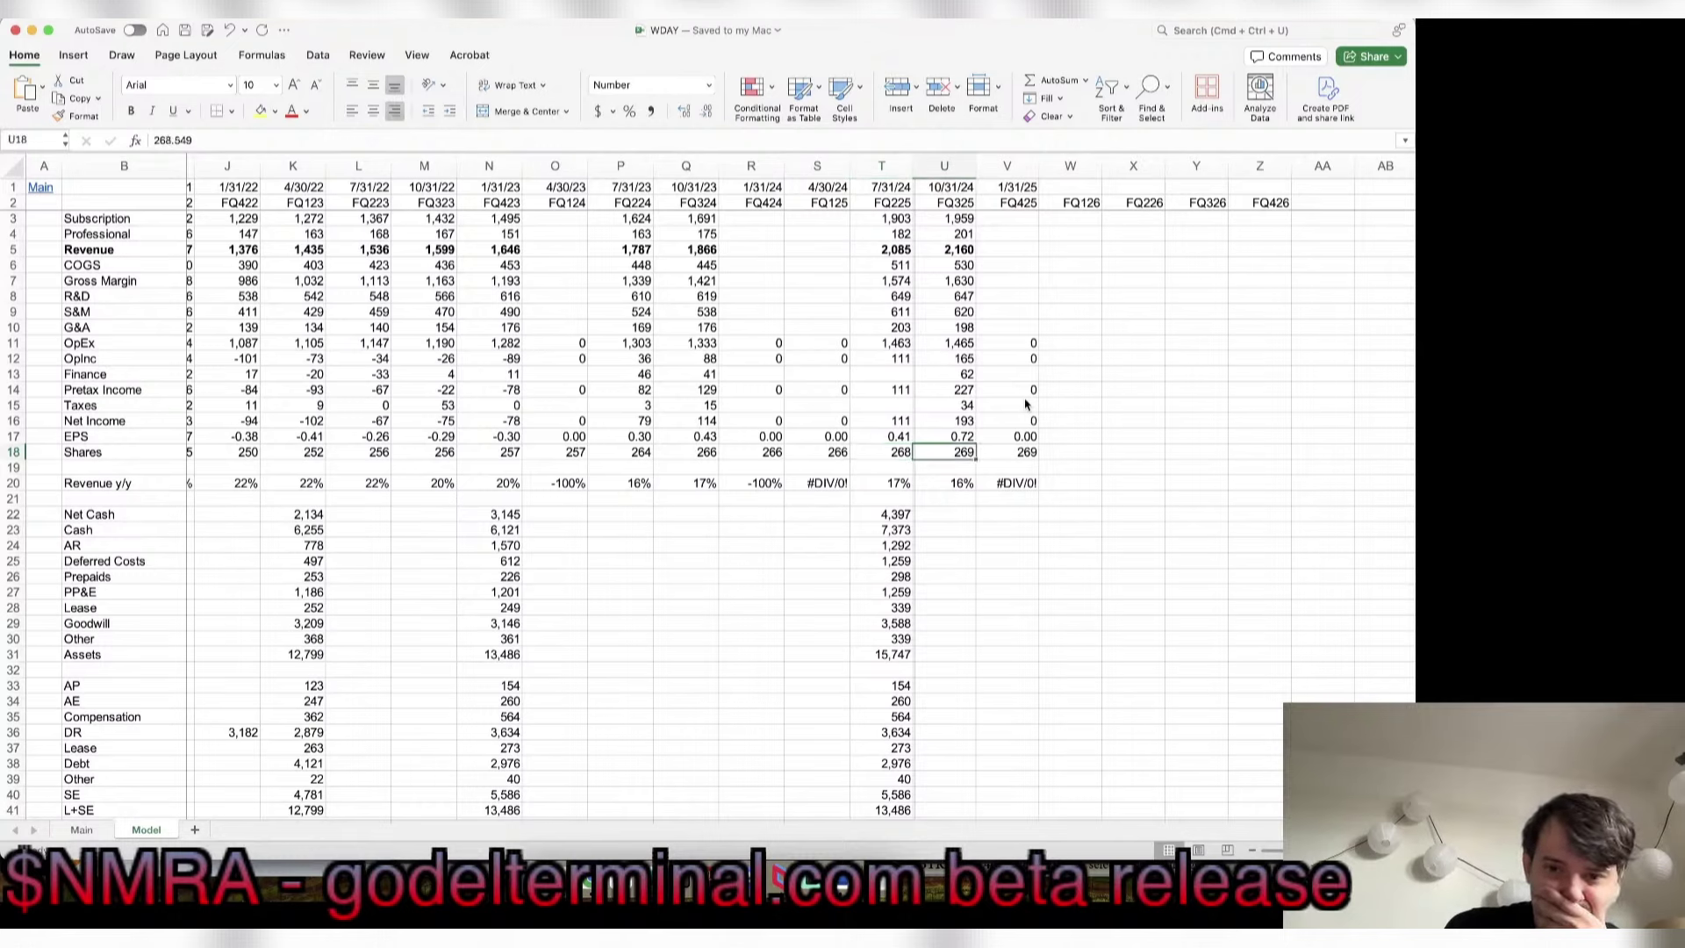
pyautogui.moveTo(905, 401); pyautogui.dragTo(1038, 380)
pyautogui.click(1132, 373)
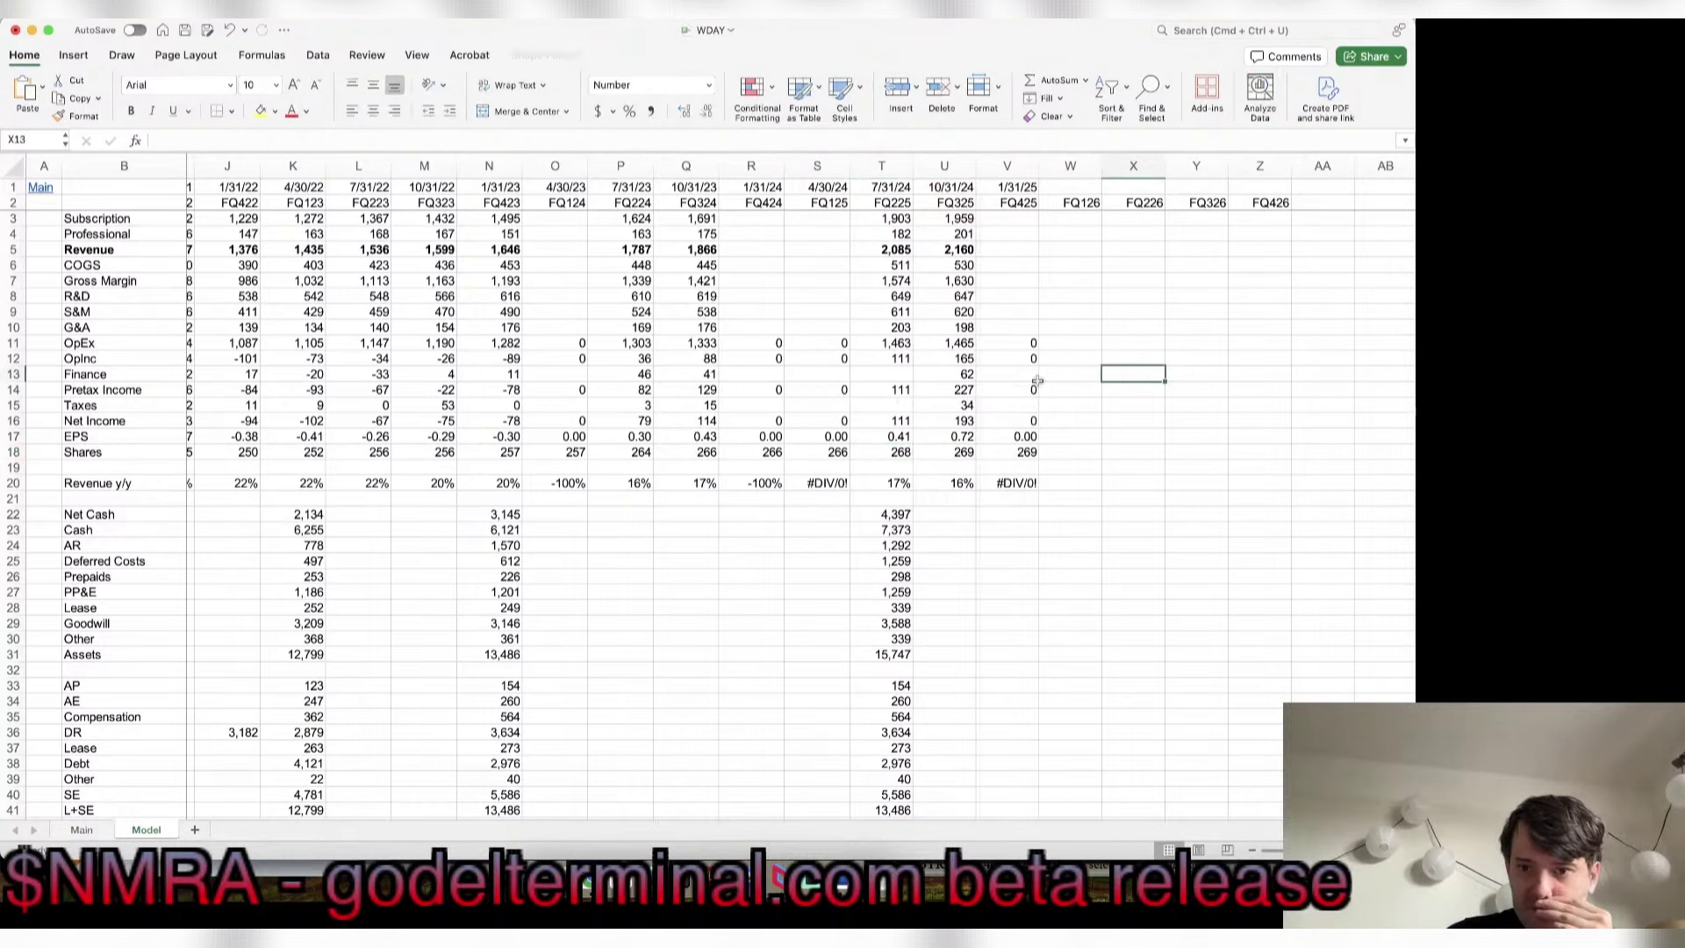
pyautogui.scroll(-10, 762, 630)
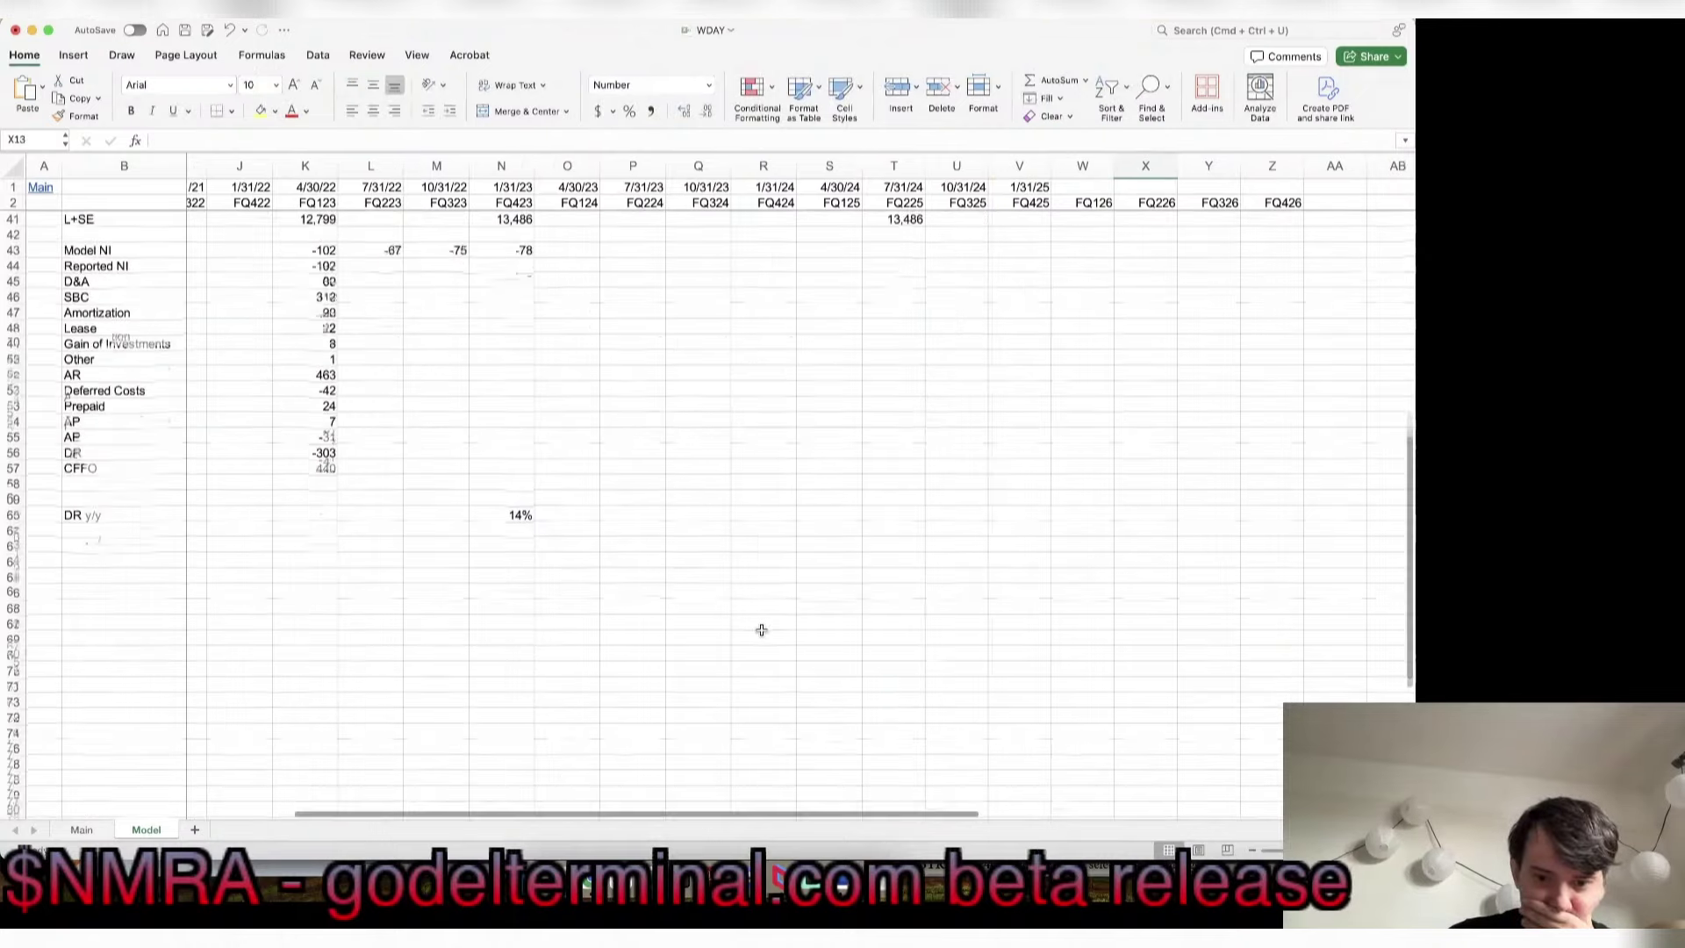
pyautogui.hscroll(-1, 760, 628)
pyautogui.scroll(10, 760, 628)
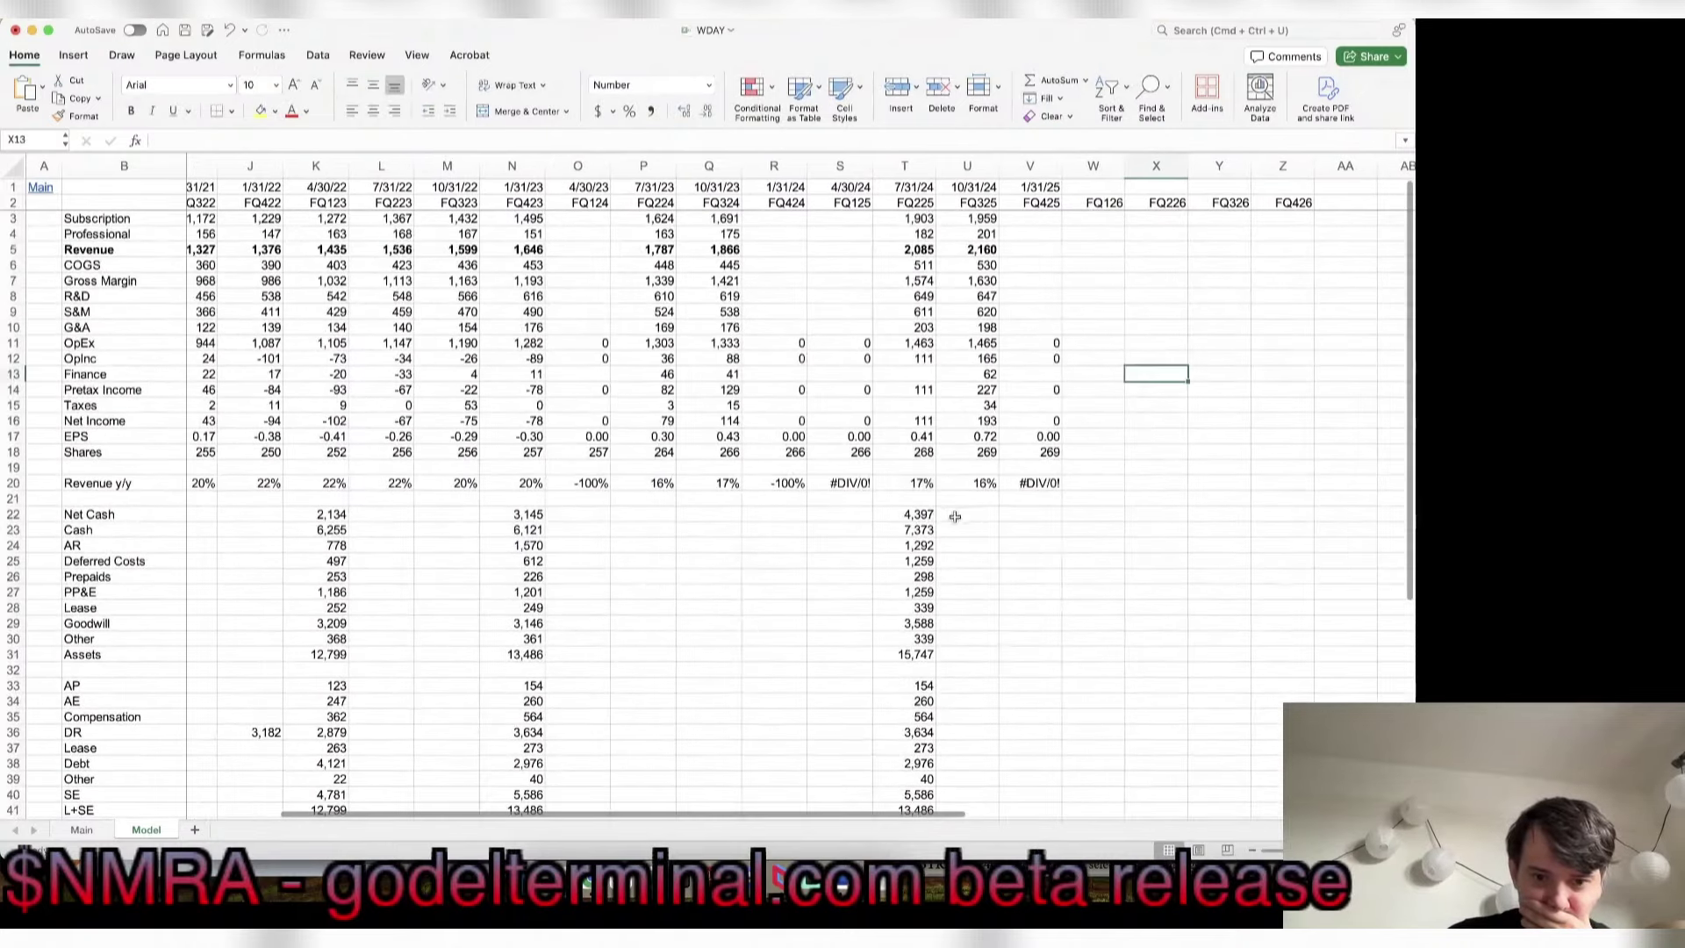
# Step: Switch to the Workday release in Godel Terminal and read its third-quarter highlights, recent news and financial outlook
pyautogui.click(955, 517)
pyautogui.press('super+Tab')
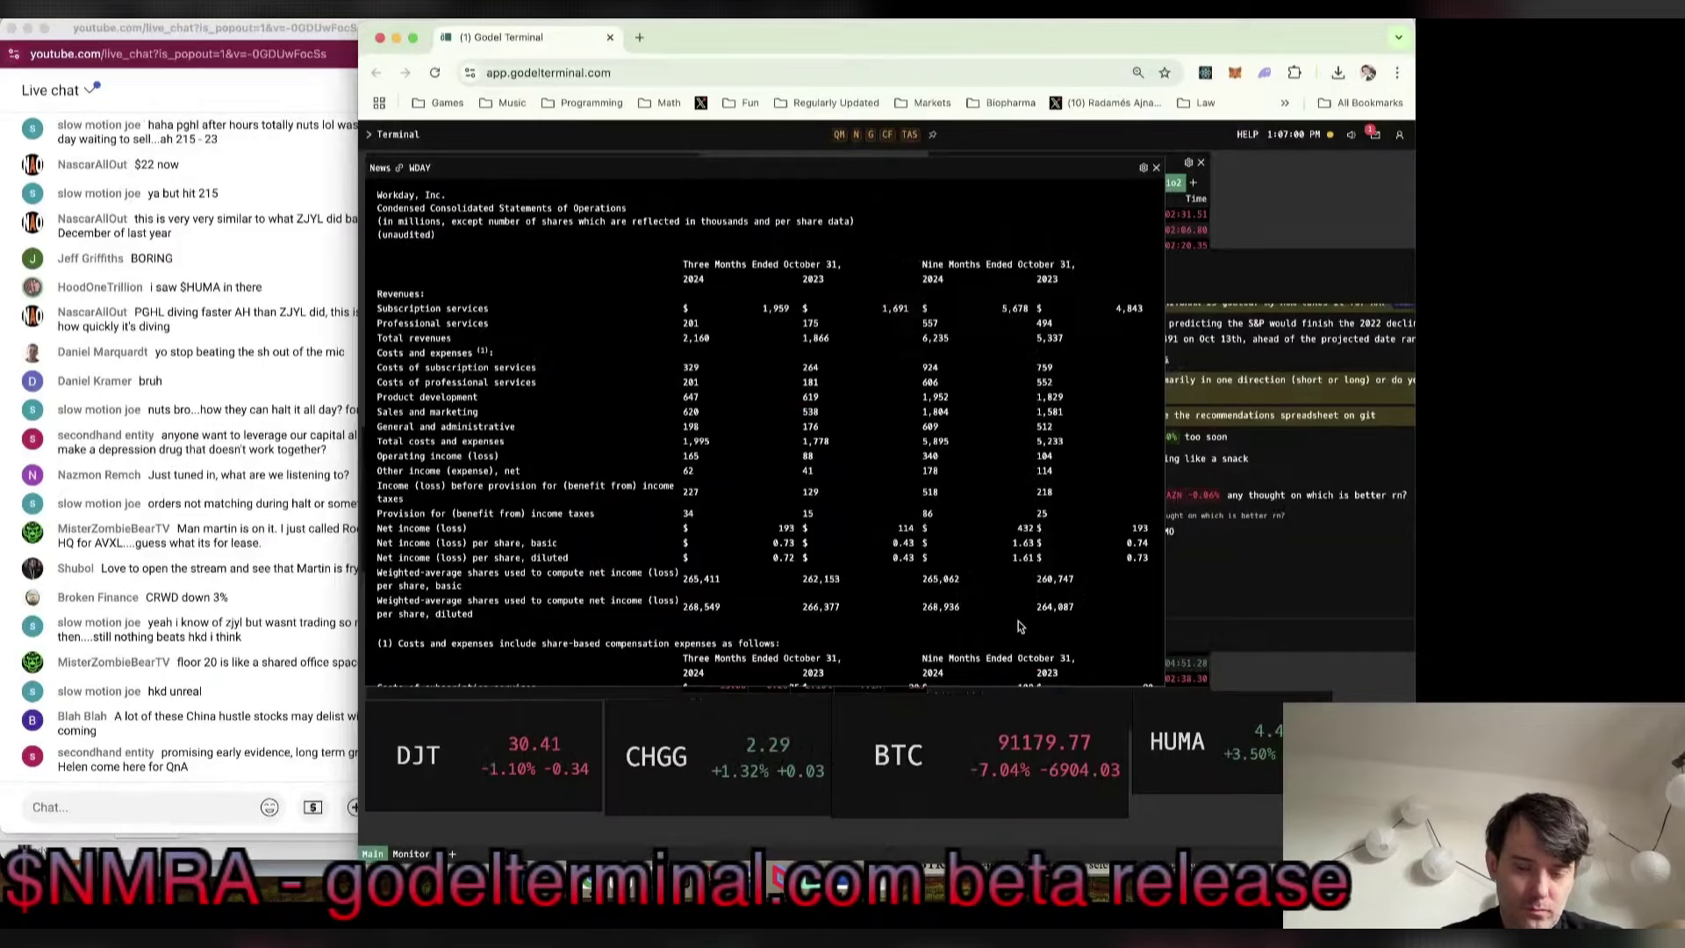
pyautogui.scroll(15, 807, 471)
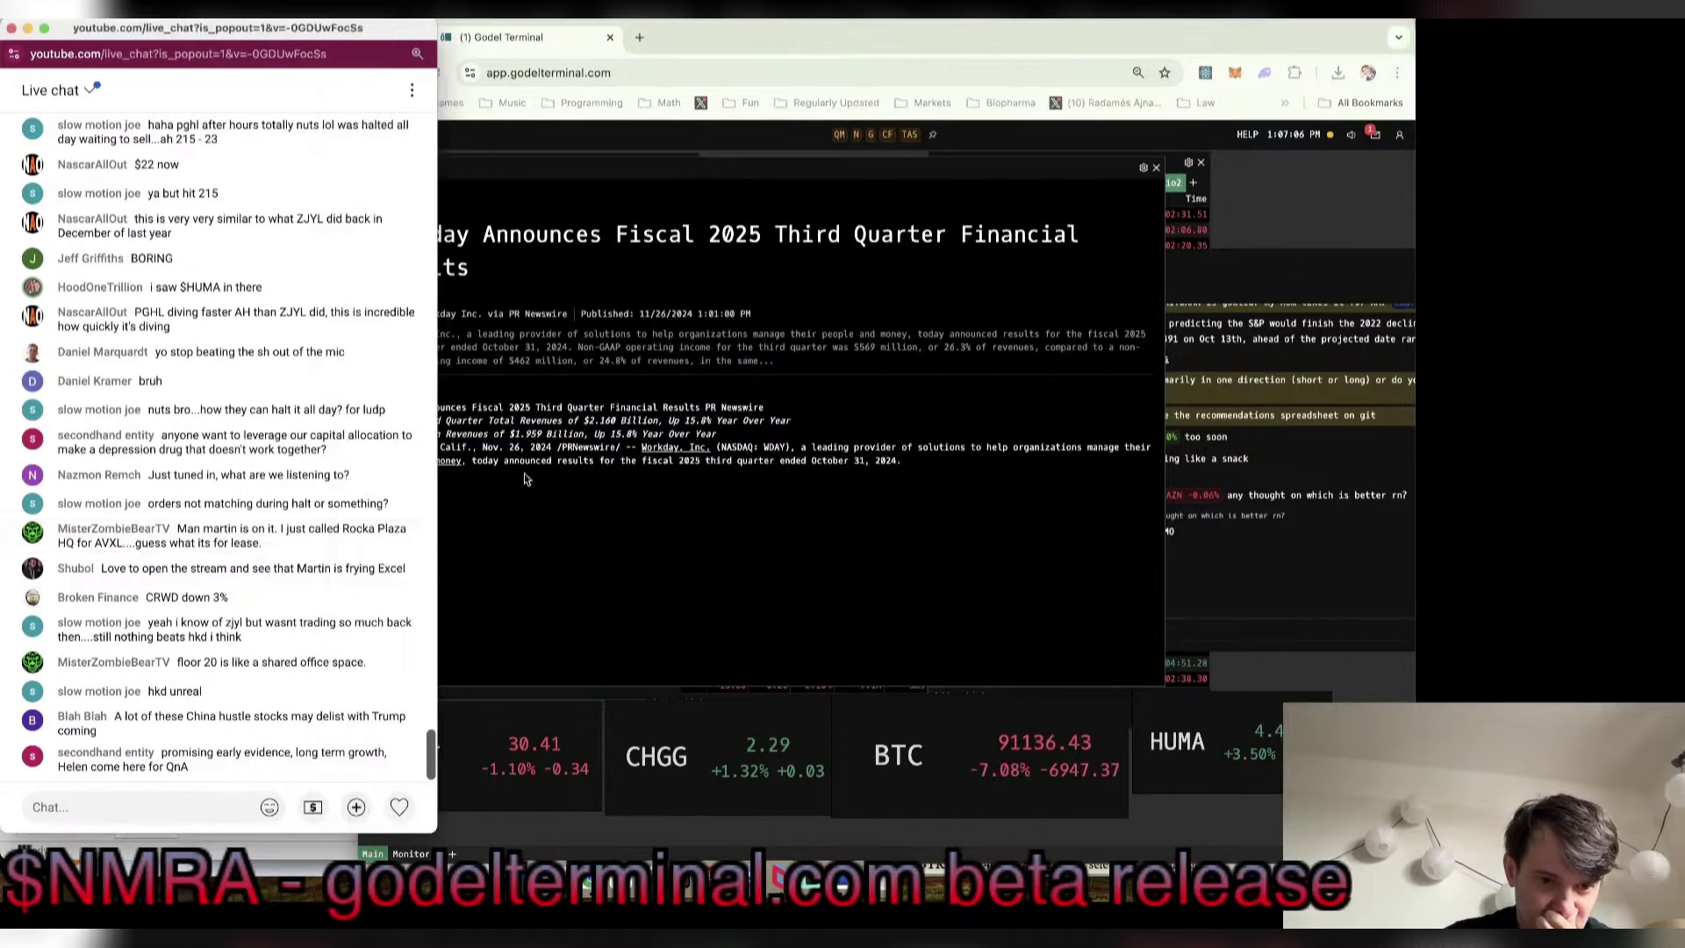
pyautogui.scroll(-5, 744, 405)
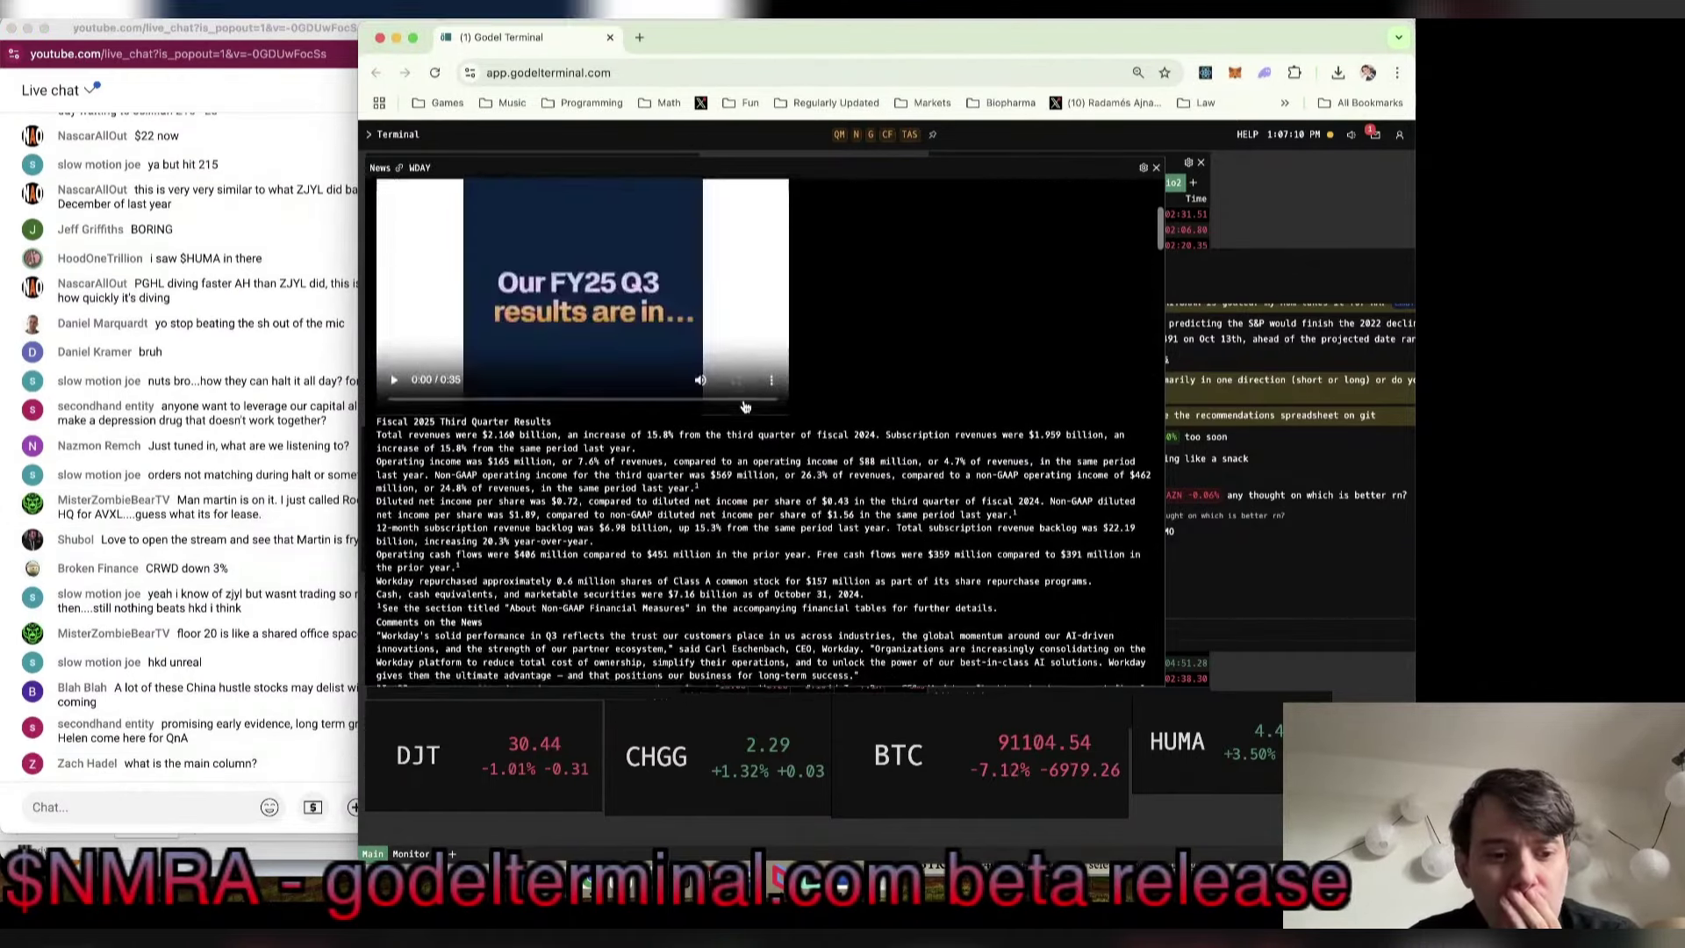
pyautogui.scroll(-2, 744, 406)
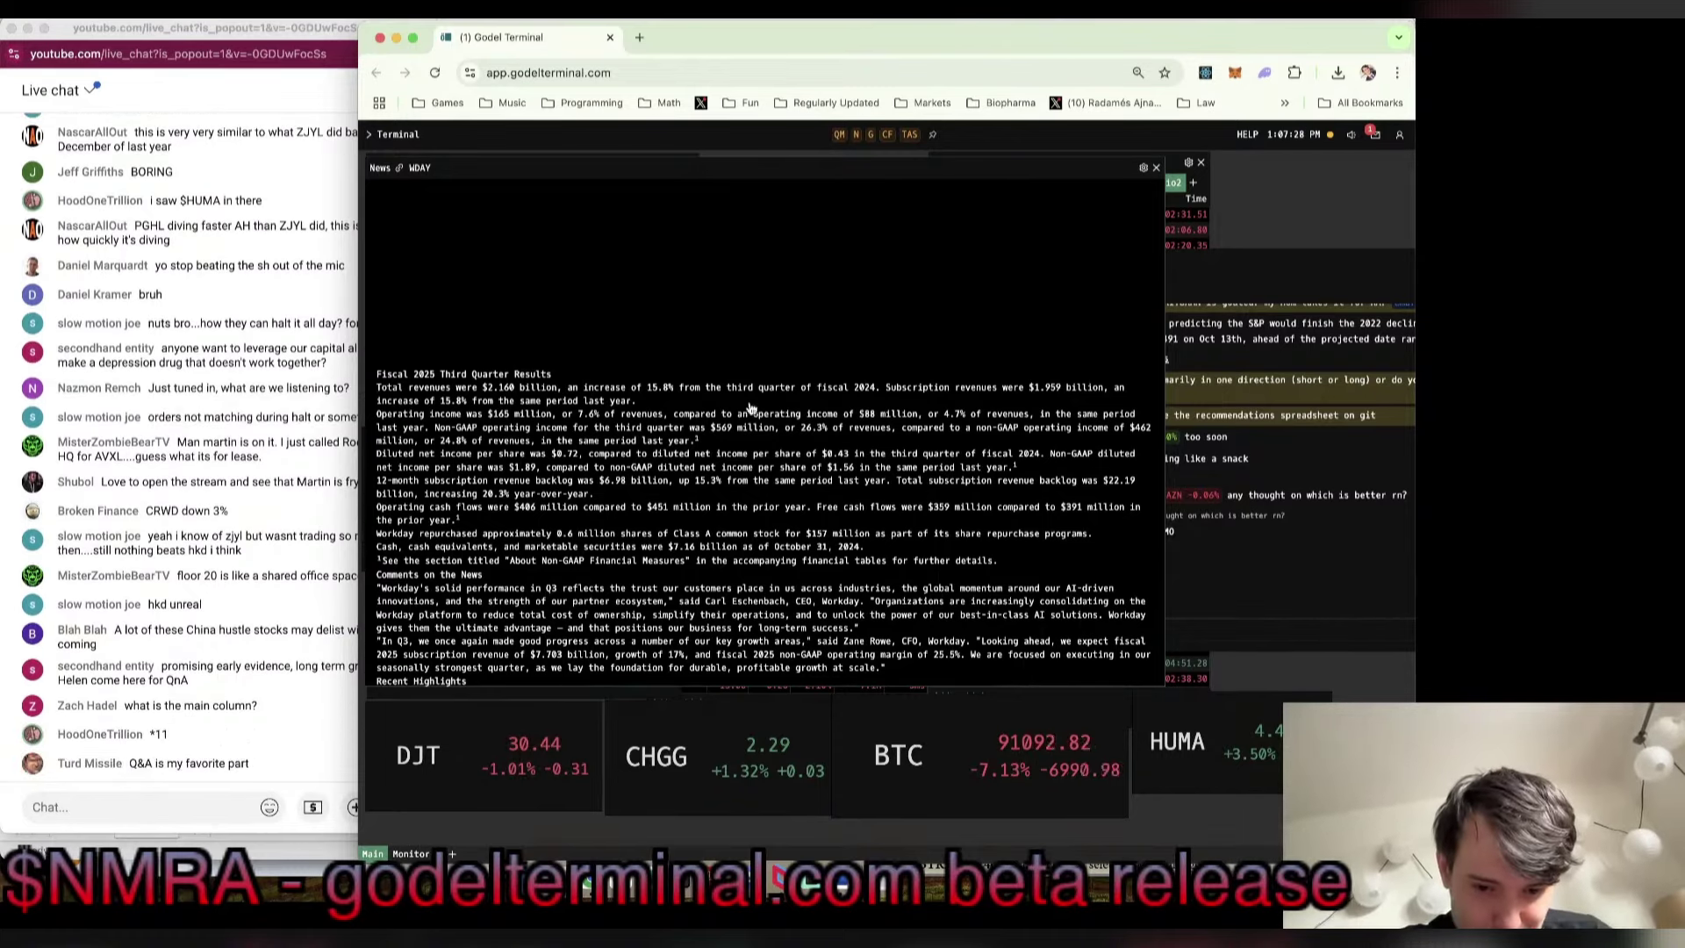
pyautogui.scroll(-10, 877, 546)
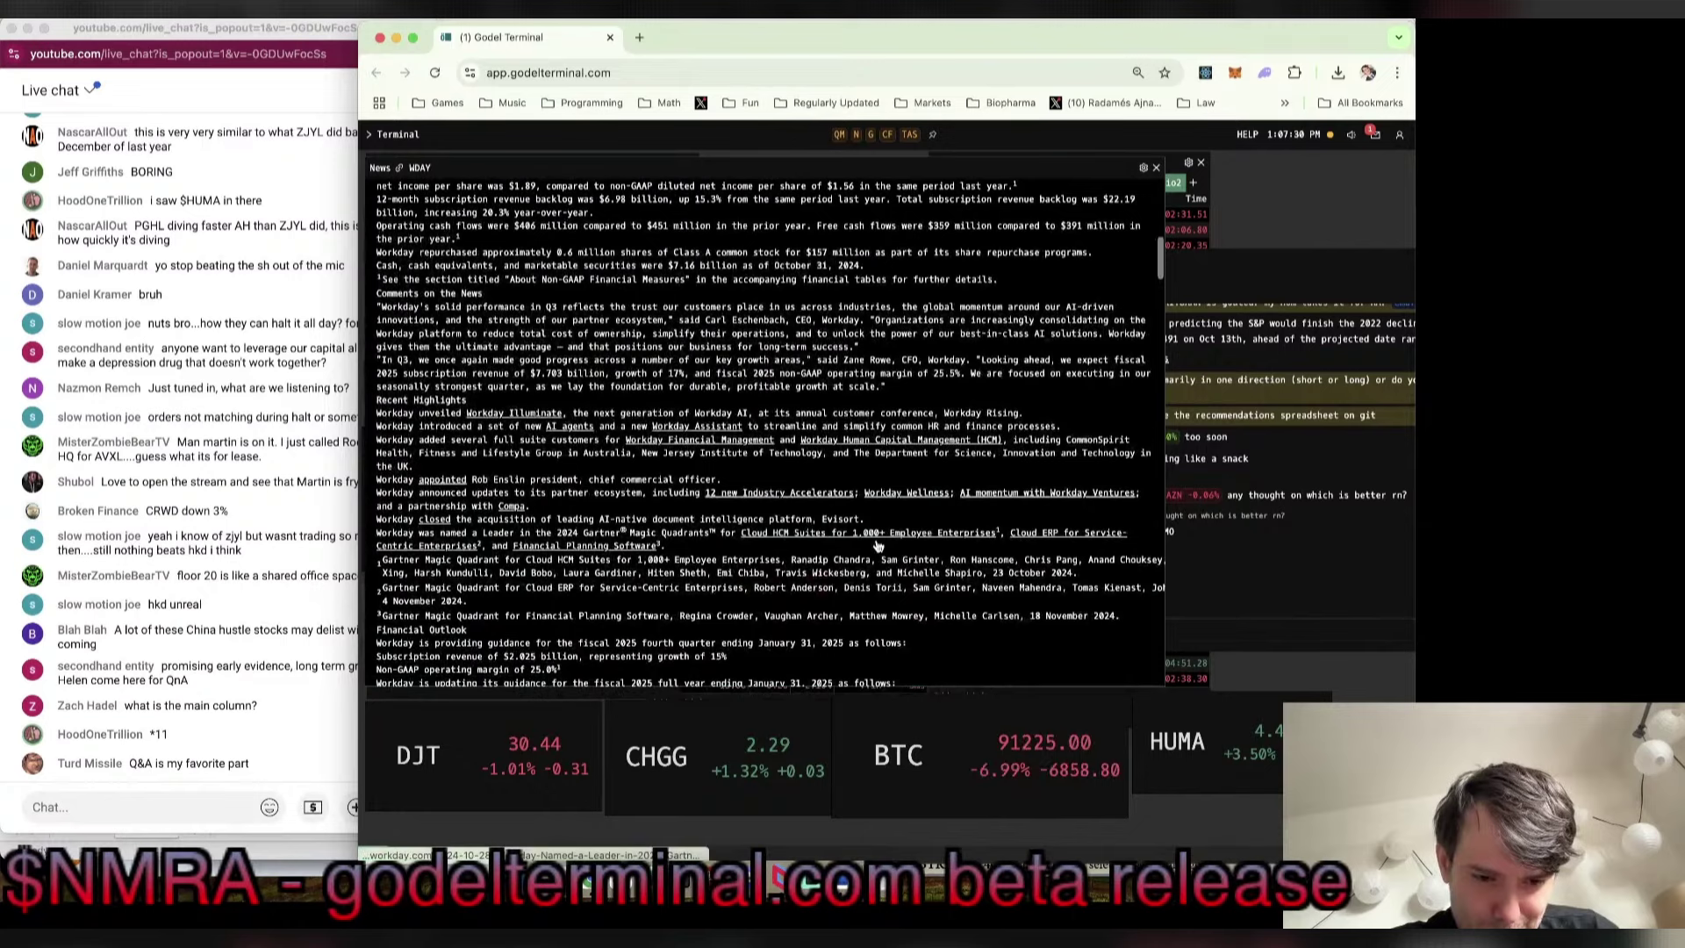
pyautogui.scroll(-5, 876, 539)
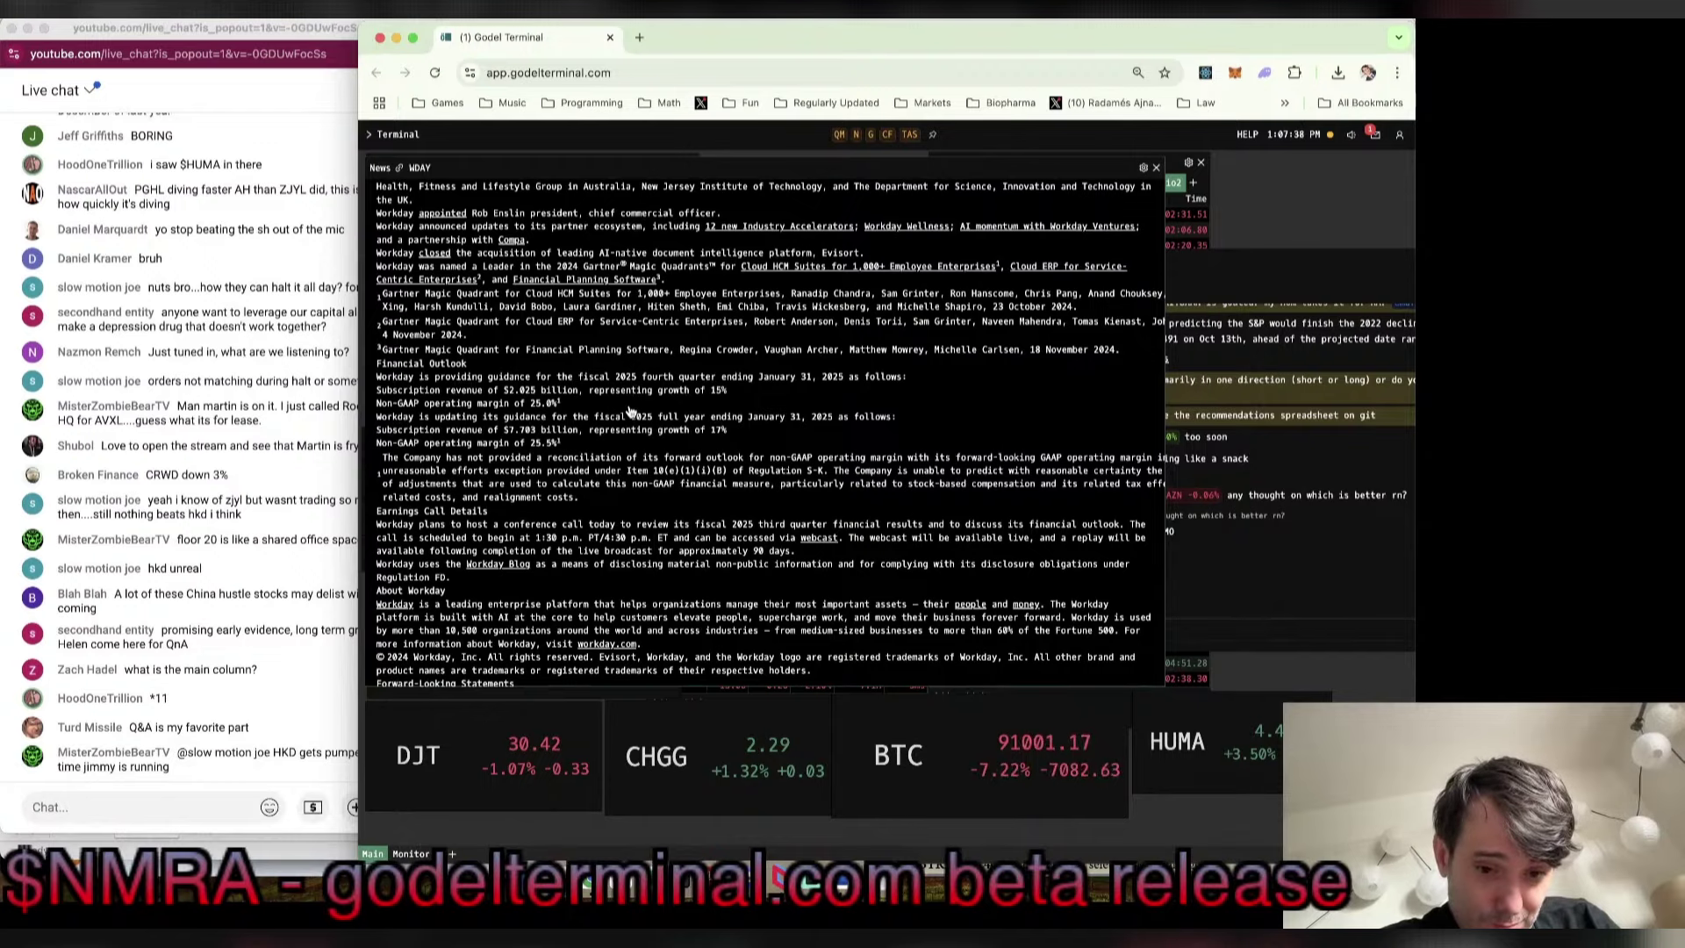
# Step: Return to Excel, bring up the NMRA workbook and open its navacaprant sheet
pyautogui.press('super+Tab')
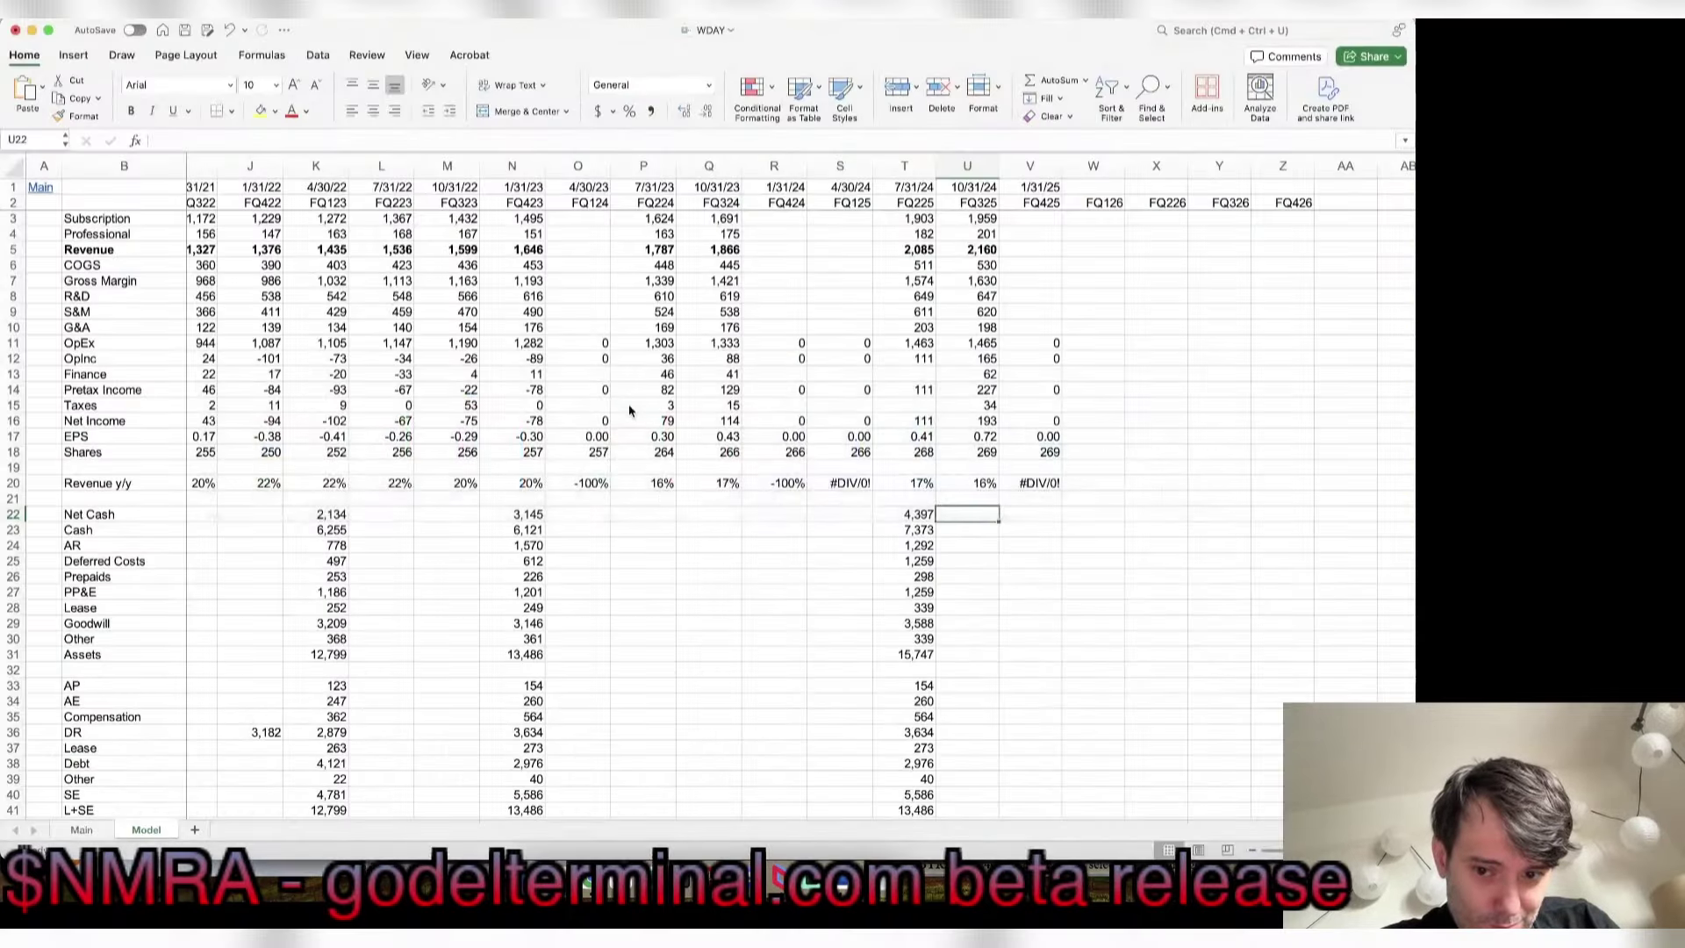
pyautogui.press('super+grave')
pyautogui.press('super+grave')
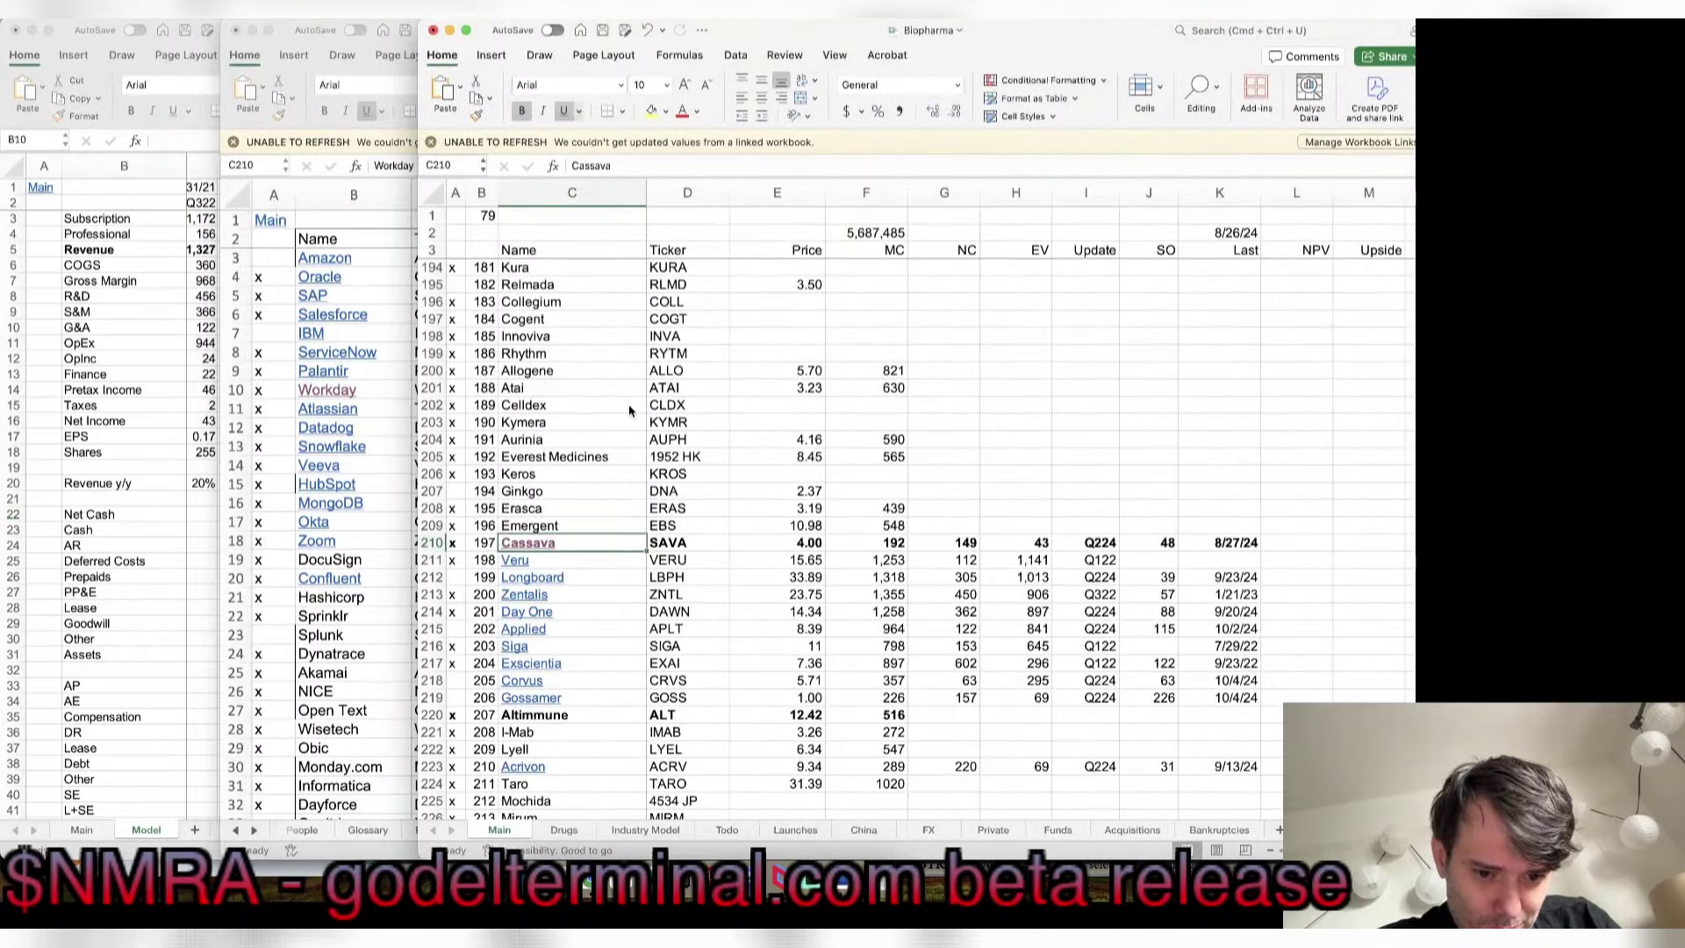
pyautogui.press('super+grave')
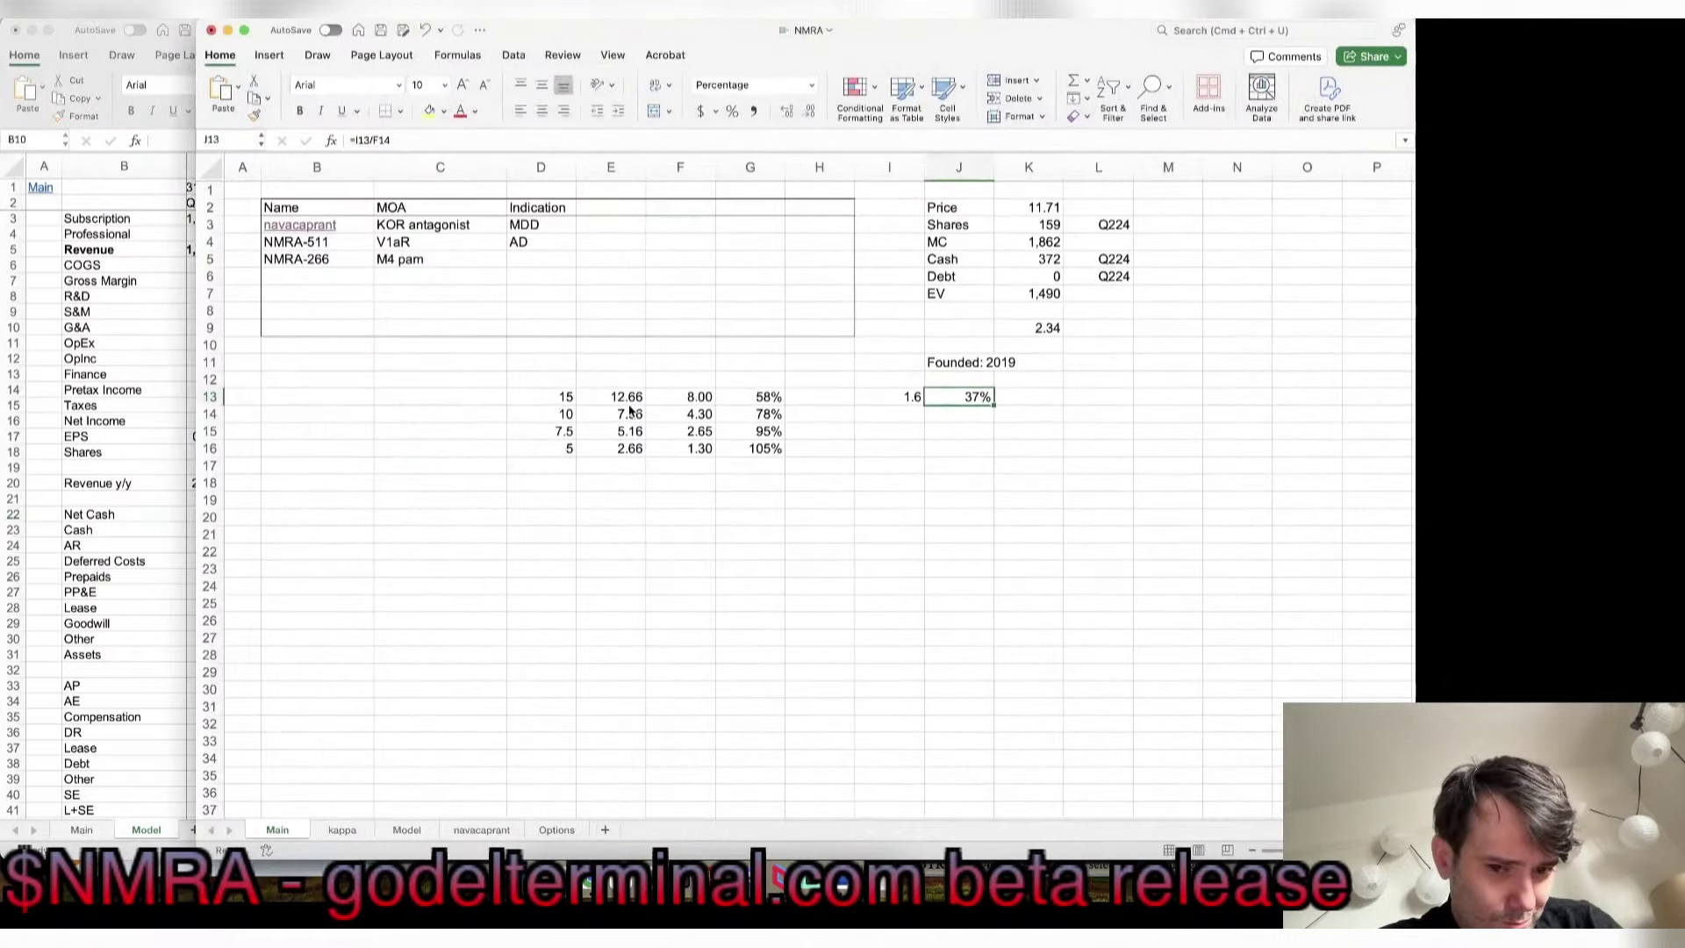
pyautogui.click(330, 227)
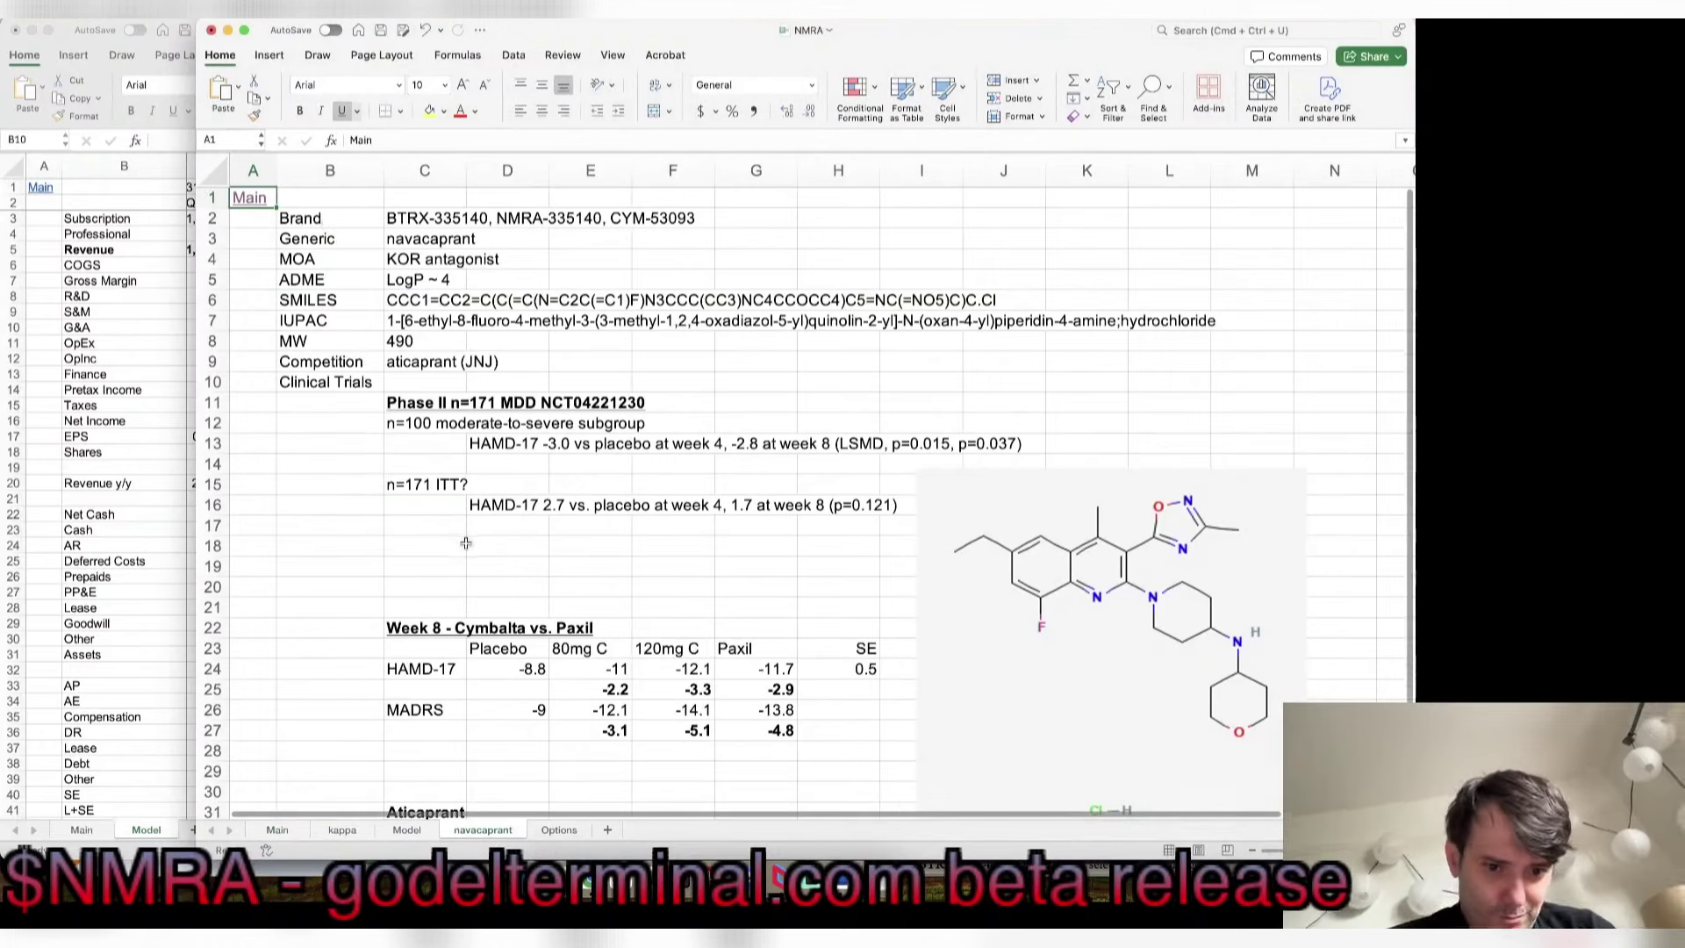
# Step: Below the Phase II results, add the bold, underlined heading "n=332 KOASTAL" in C18 with "90% power" beneath it
pyautogui.write('n=332 KOAS')
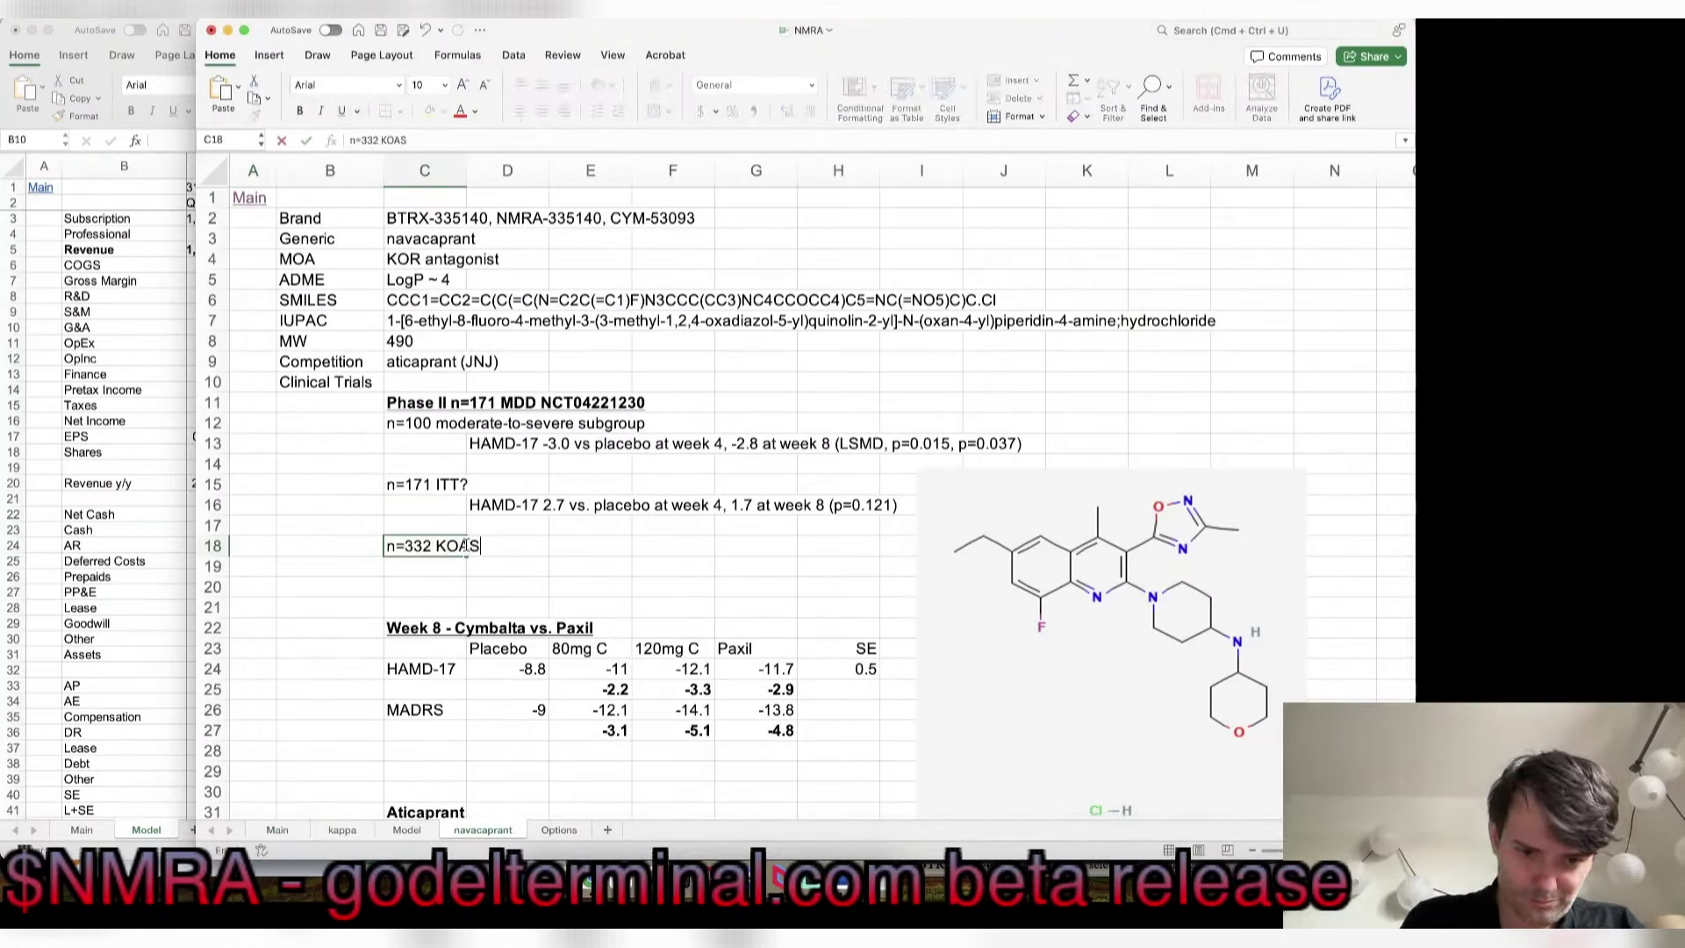
pyautogui.write('TAL')
pyautogui.press('Return')
pyautogui.press('Up')
pyautogui.press('super+b')
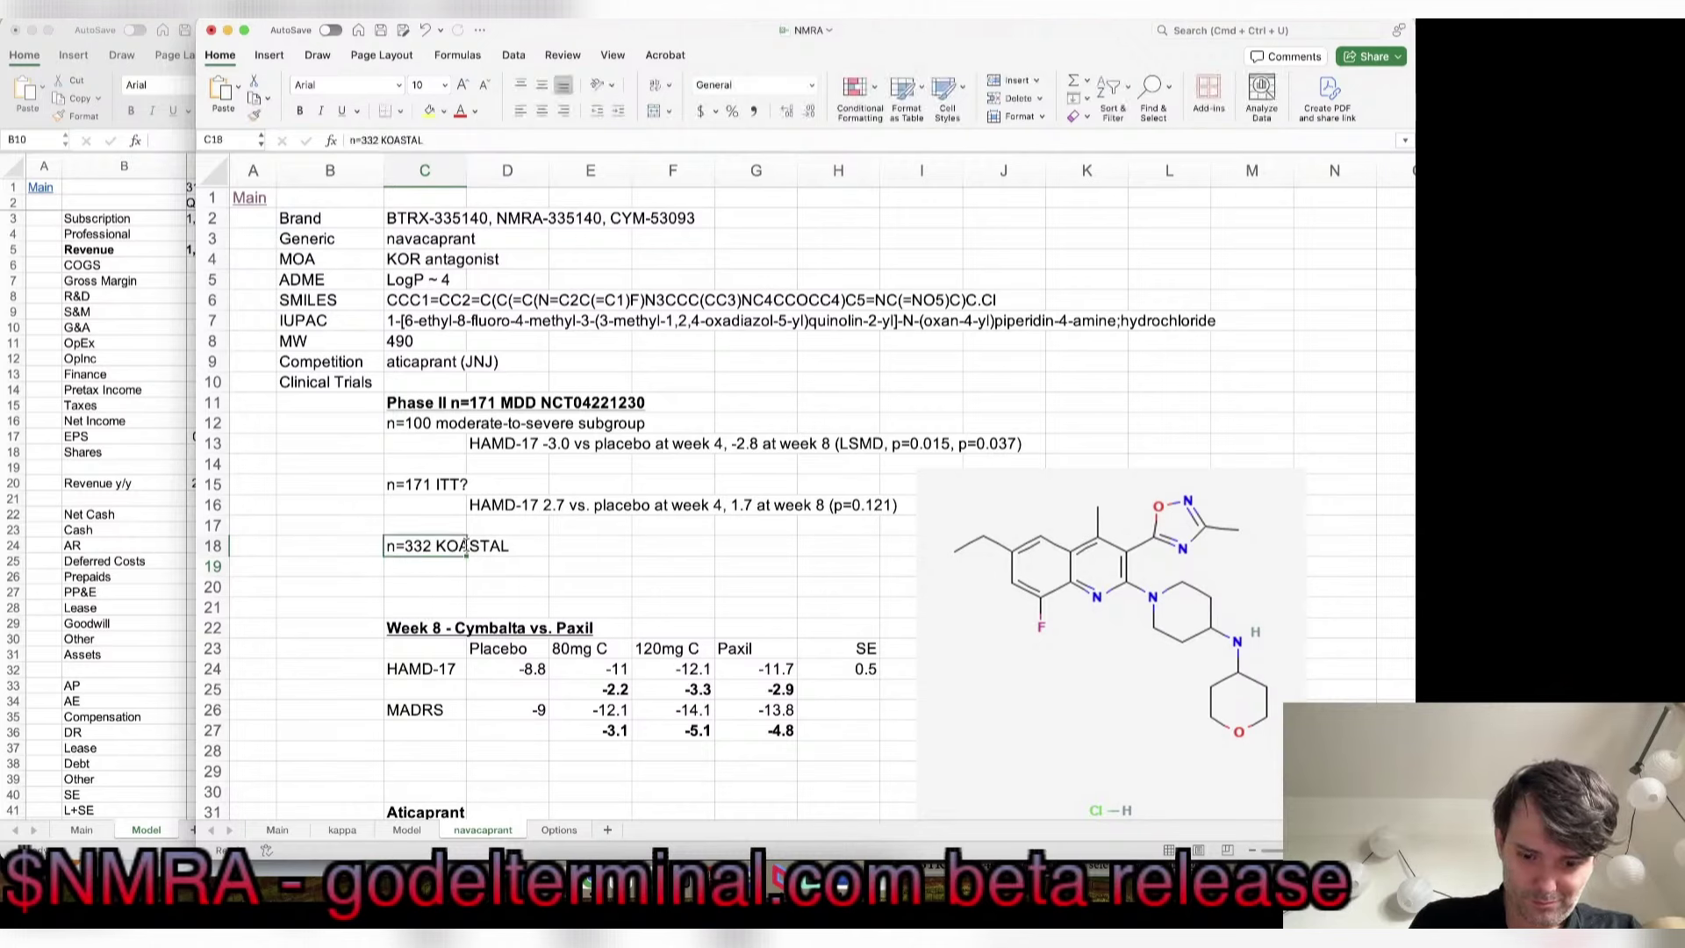
pyautogui.press('super+u')
pyautogui.press('Down')
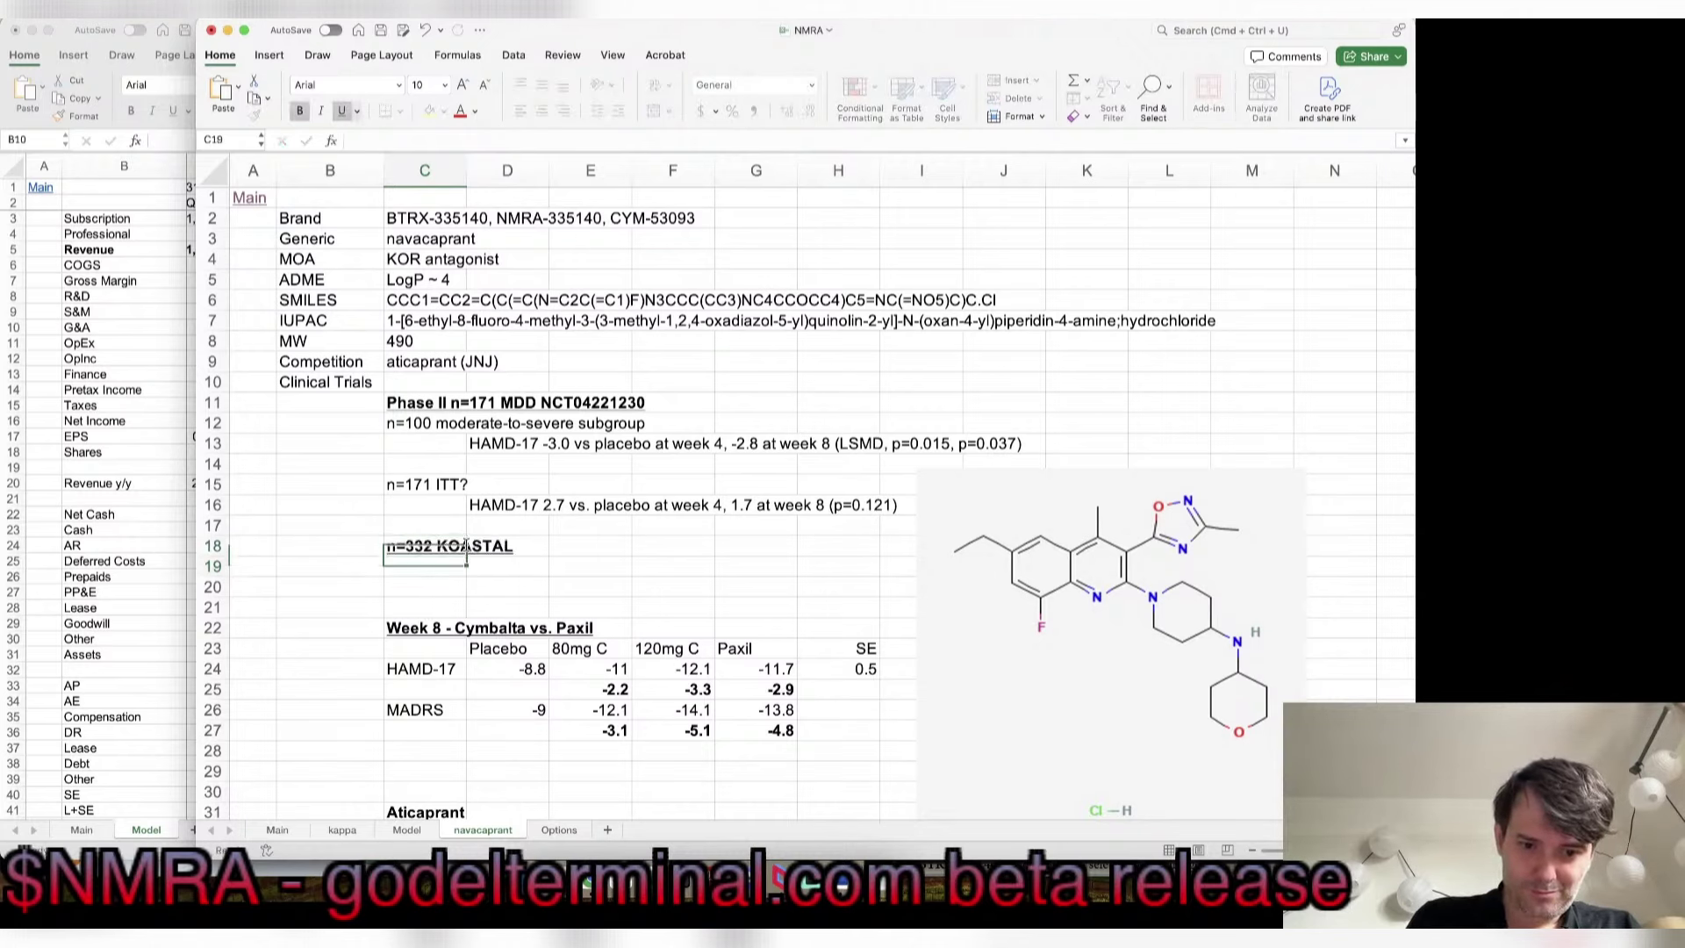
pyautogui.write('90% power')
pyautogui.press('Return')
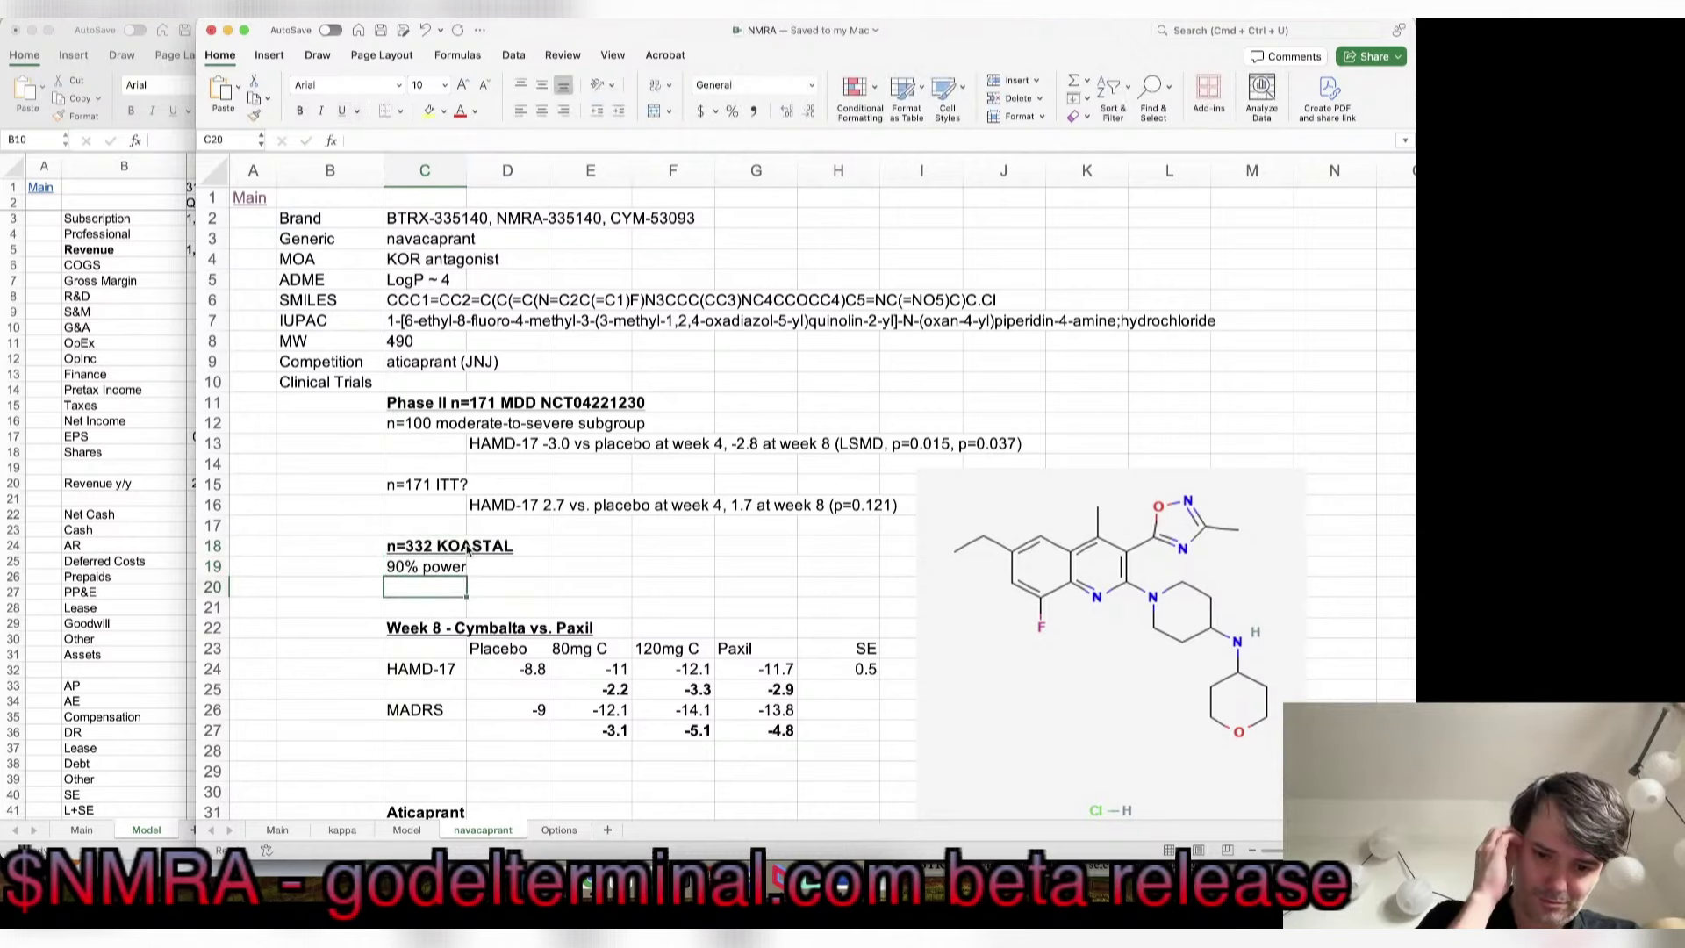